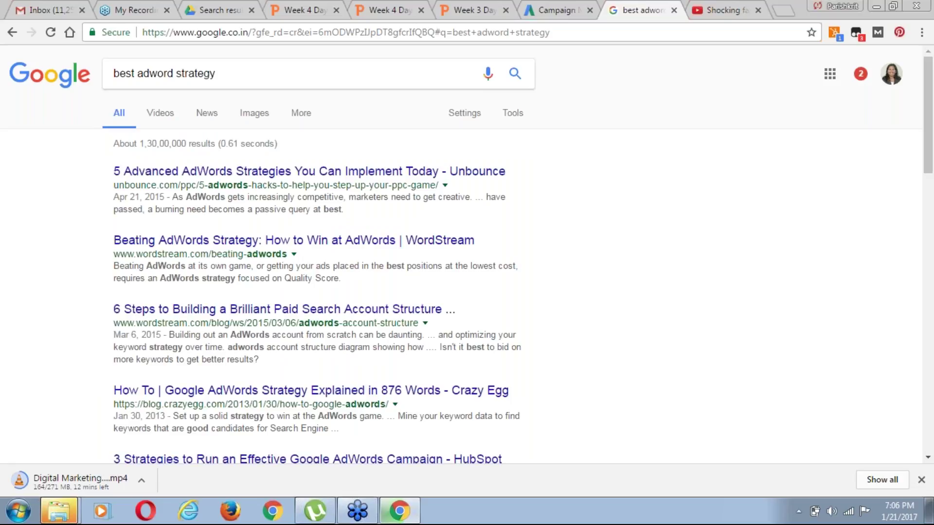
# Change the Google query to 'best adwords course' and run the search
pyautogui.click(231, 75)
pyautogui.press('BackSpace')
pyautogui.press('BackSpace')
pyautogui.press('BackSpace')
pyautogui.press('BackSpace')
pyautogui.press('BackSpace')
pyautogui.press('BackSpace')
pyautogui.press('BackSpace')
pyautogui.press('BackSpace')
pyautogui.write('co')
pyautogui.press('BackSpace')
pyautogui.press('BackSpace')
pyautogui.press('BackSpace')
pyautogui.write('s course')
pyautogui.press('Return')
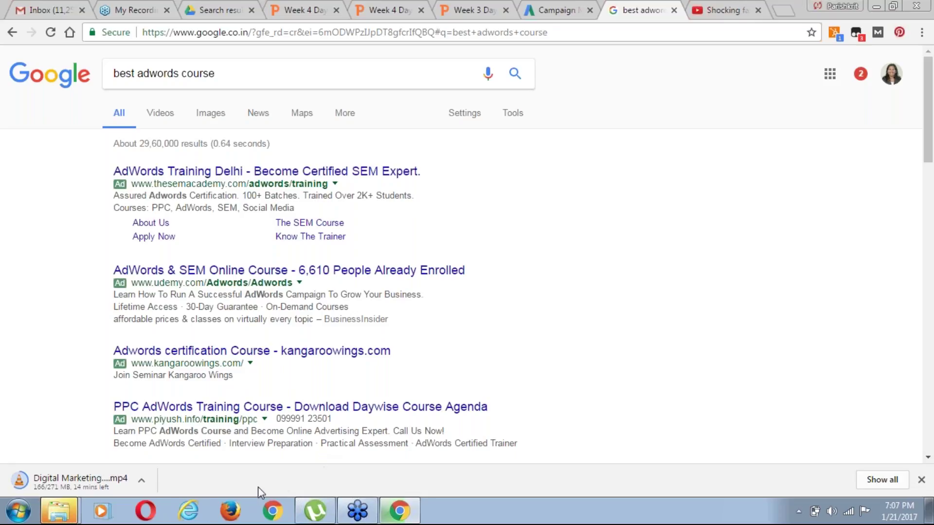
# Trim the trailing space from the query and return to the AdWords campaigns overview
pyautogui.click(217, 75)
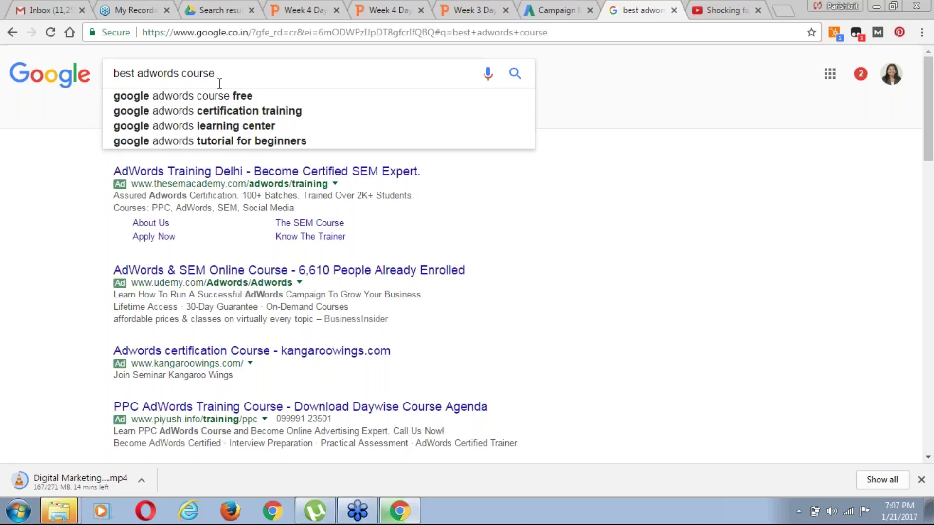
pyautogui.press('BackSpace')
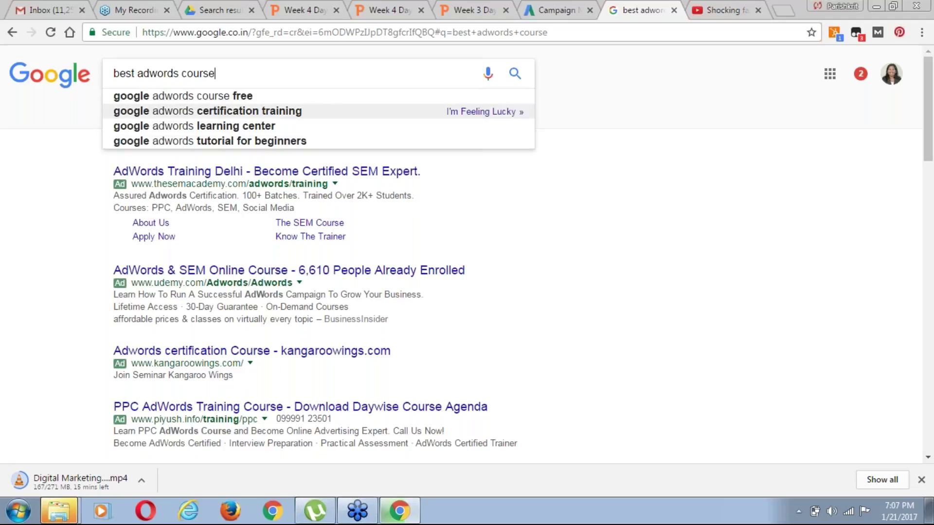
pyautogui.click(549, 9)
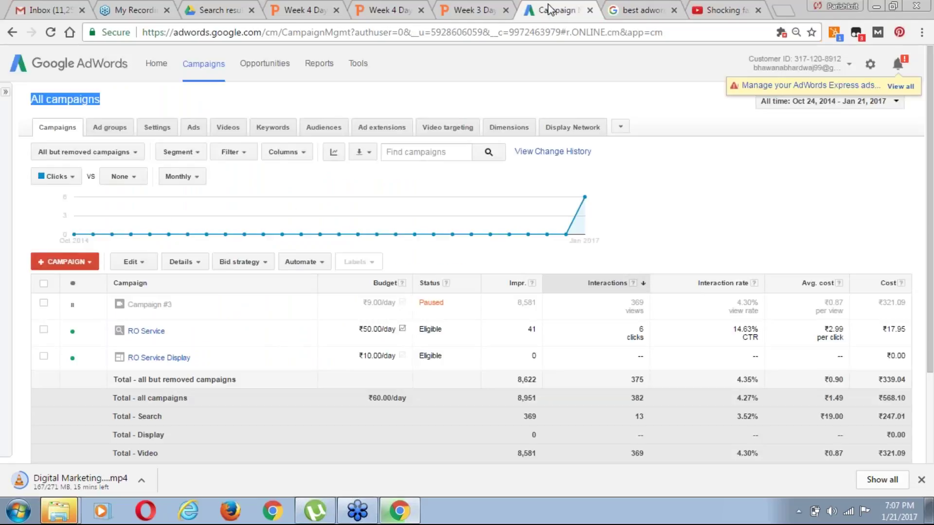
# Look over the account's keywords, the add-keywords form and negative keywords, then return to the search results
pyautogui.click(270, 129)
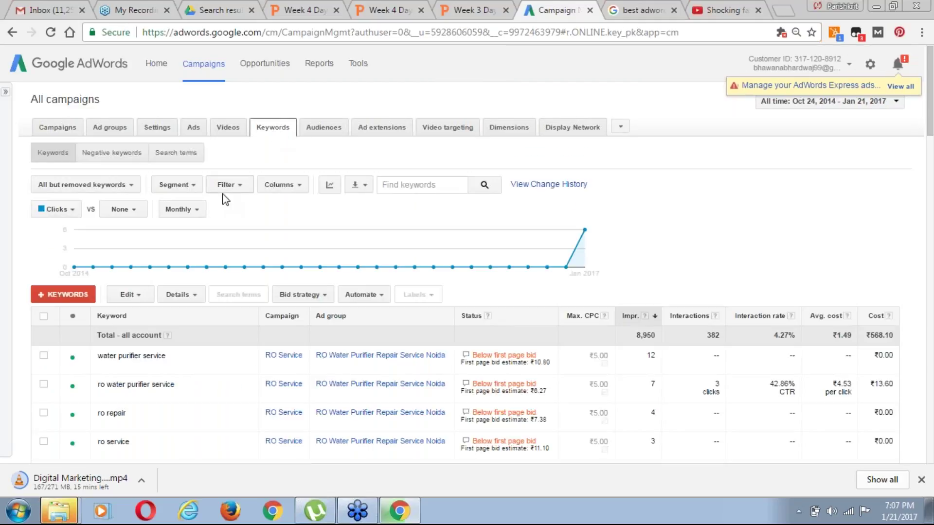
pyautogui.click(48, 292)
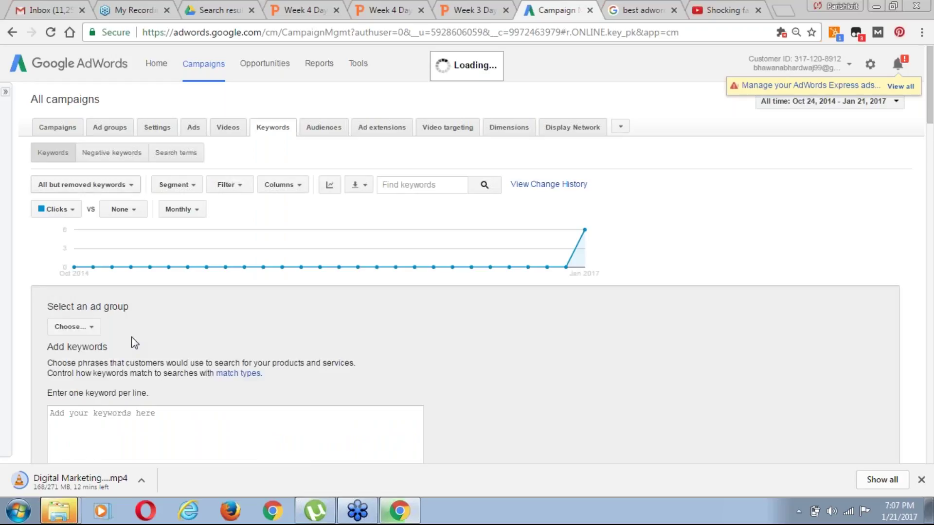
pyautogui.click(112, 156)
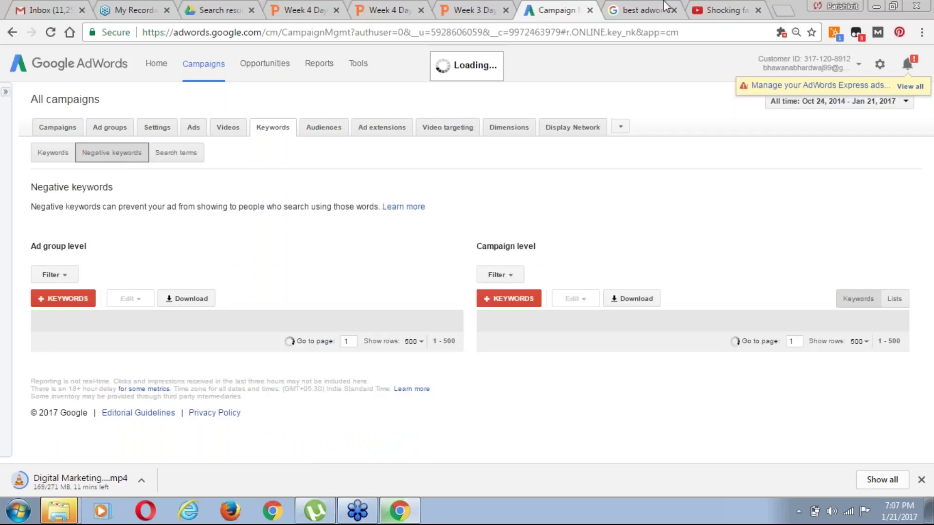
pyautogui.click(647, 11)
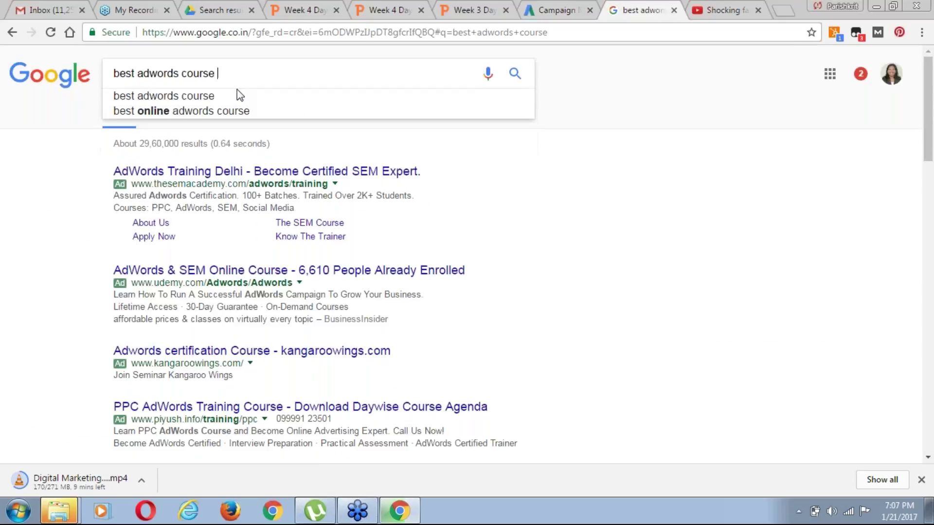
# Append '-free' to the 'best adwords course' query, then go back to AdWords negative keywords
pyautogui.write('-')
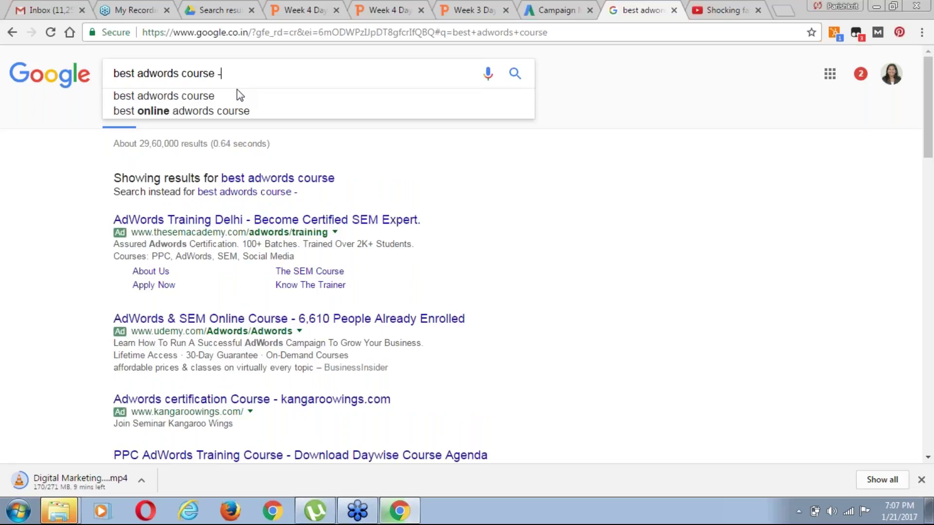
pyautogui.write('free')
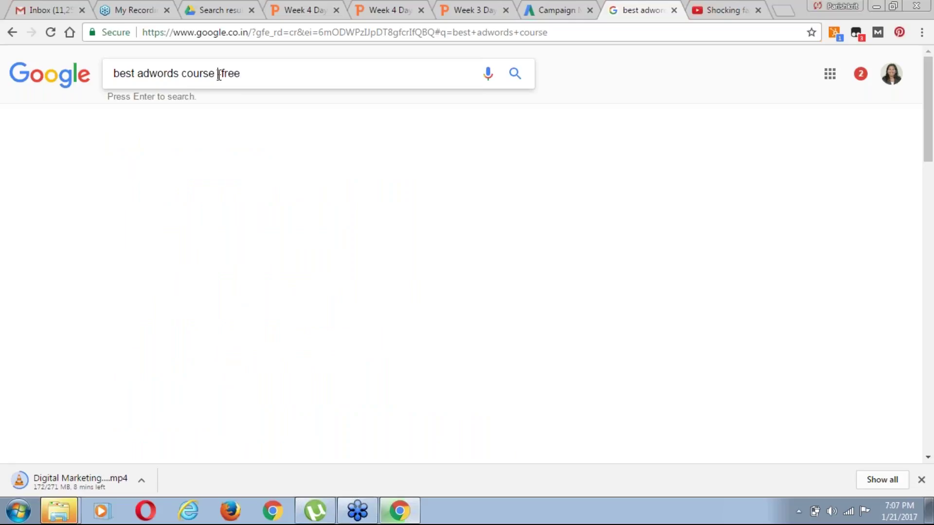
pyautogui.moveTo(219, 74); pyautogui.dragTo(115, 73)
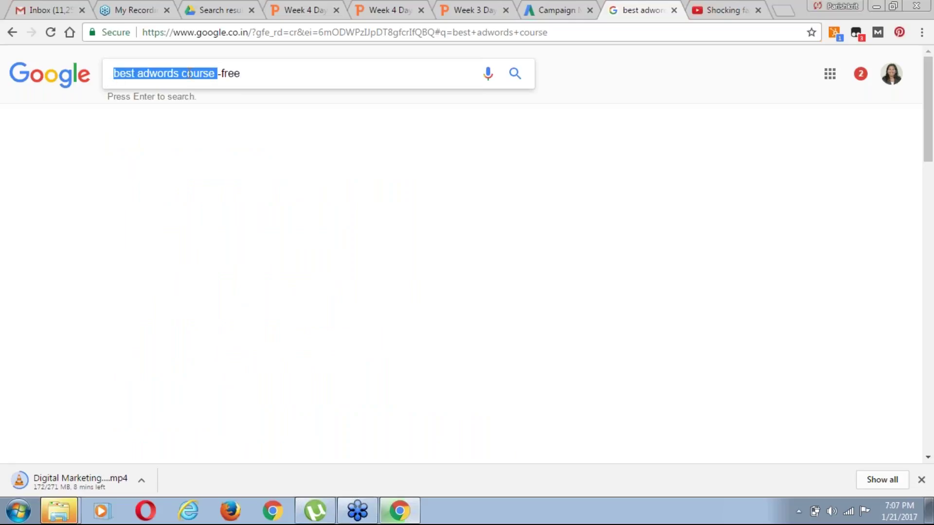
pyautogui.click(173, 73)
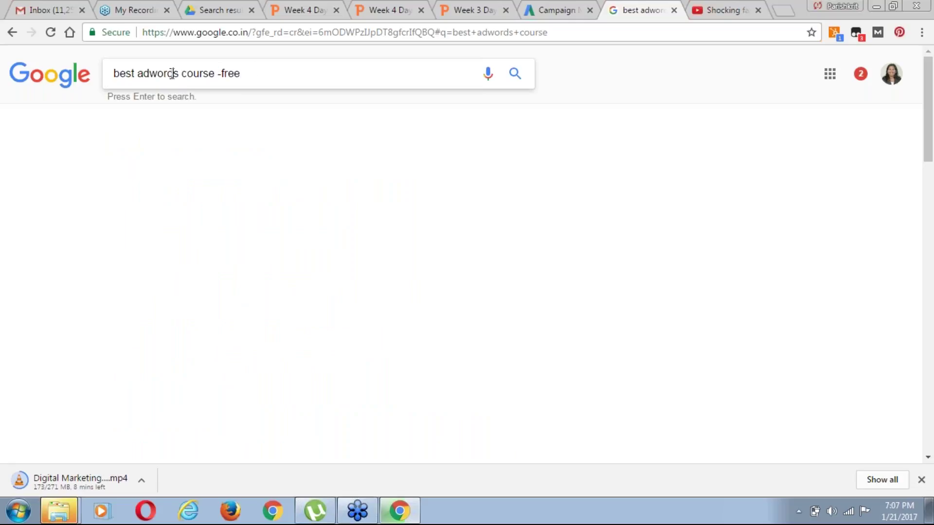
pyautogui.moveTo(243, 74); pyautogui.dragTo(221, 71)
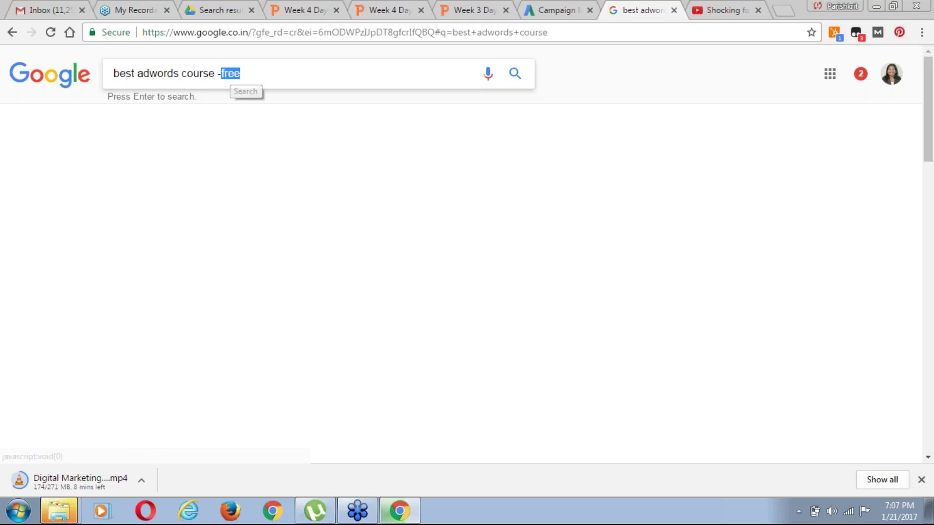
pyautogui.click(552, 14)
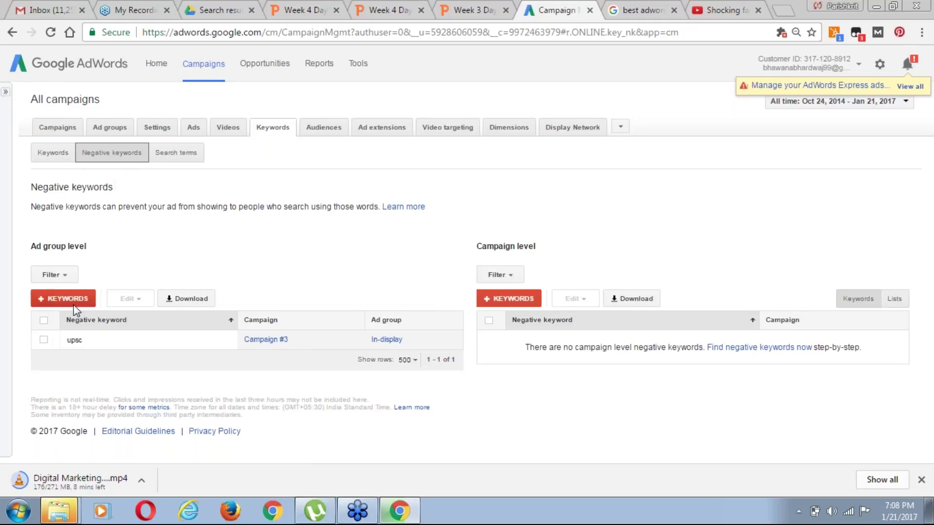
# Show the Search terms report listing queries like 'ro service in crossing republik', with a brief stop at Keywords
pyautogui.click(187, 162)
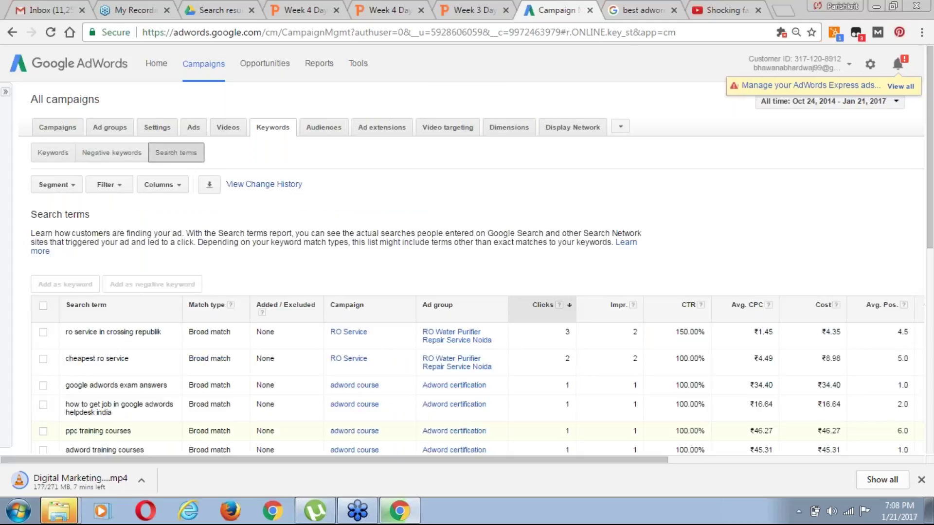
pyautogui.moveTo(929, 242); pyautogui.dragTo(929, 248)
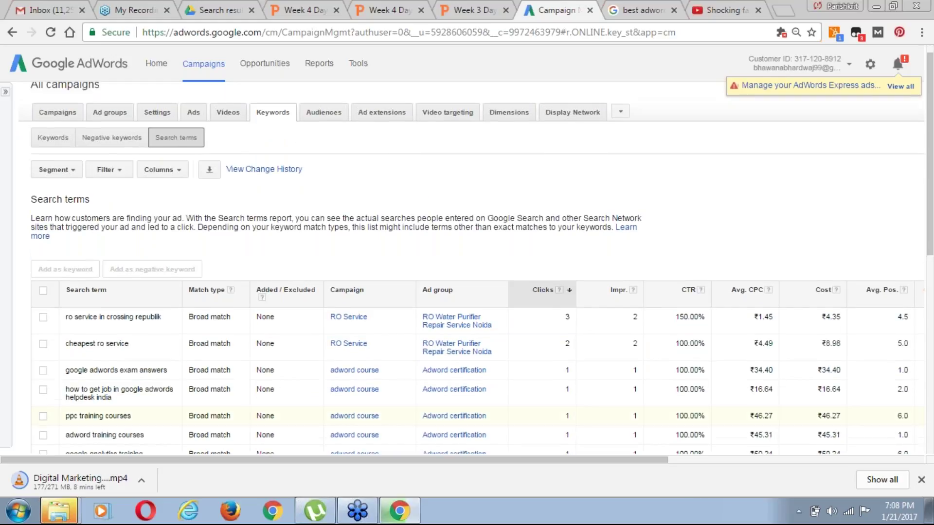
pyautogui.click(54, 140)
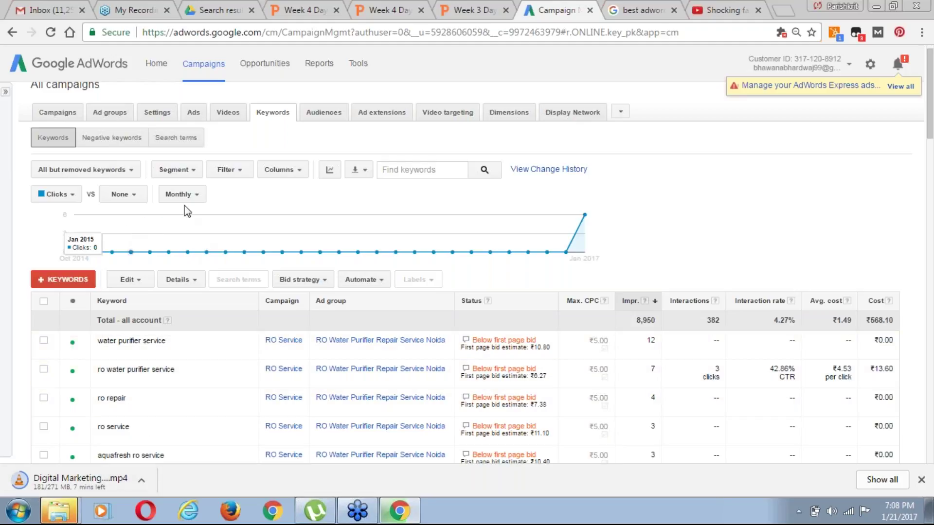
pyautogui.click(175, 138)
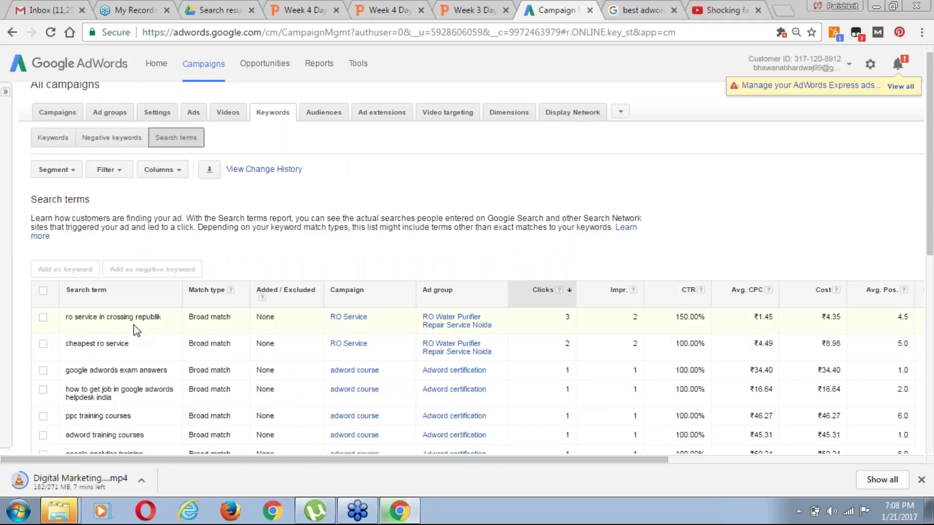
# Select the 'ro service in crossing republik' and 'cheapest ro service' search terms to add as keywords
pyautogui.click(43, 318)
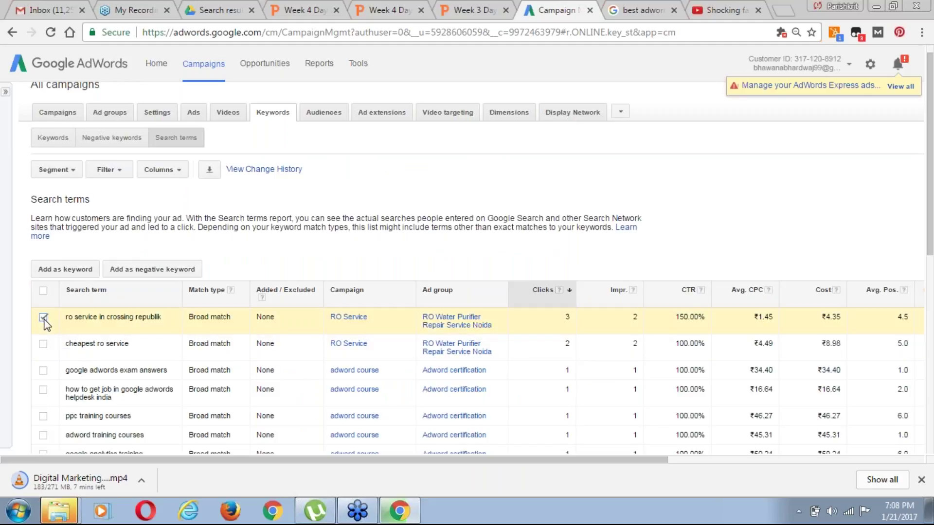
pyautogui.click(67, 273)
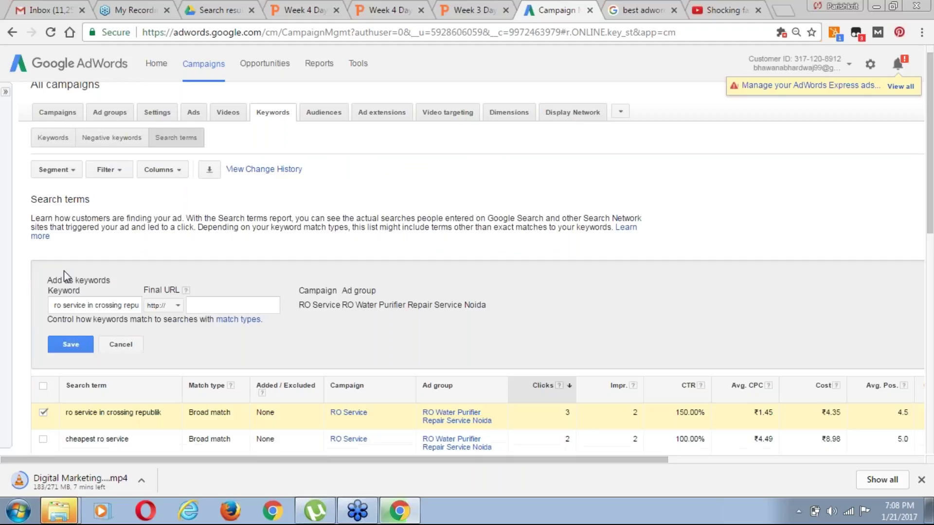
pyautogui.scroll(-3, 932, 280)
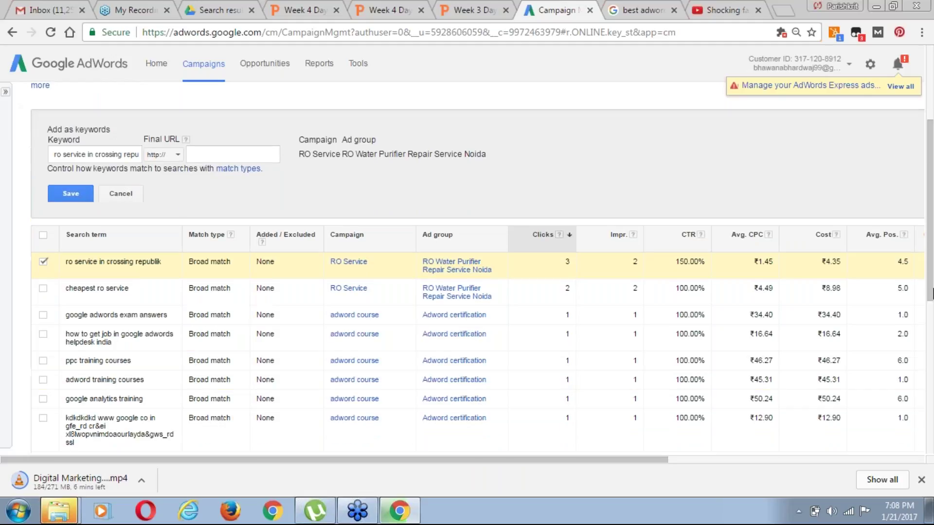
pyautogui.scroll(-4, 932, 295)
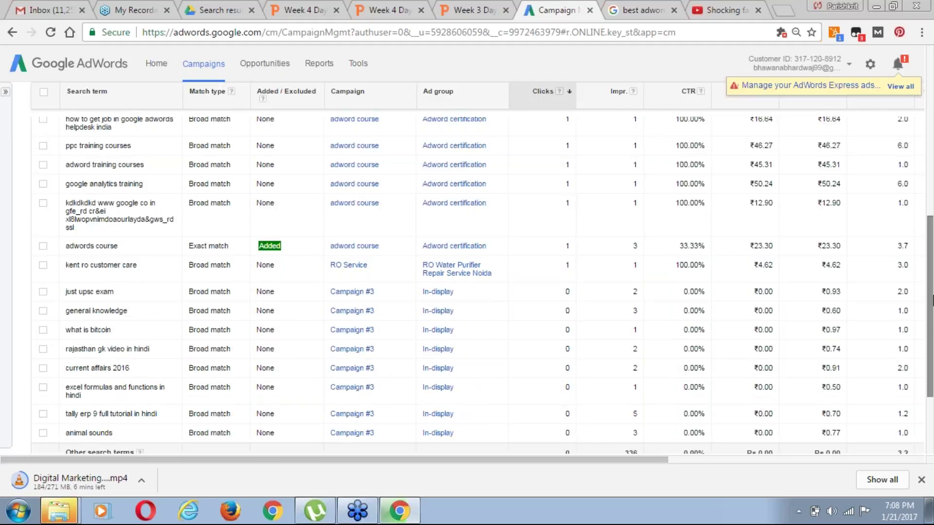
pyautogui.scroll(1, 931, 282)
pyautogui.scroll(1, 931, 263)
pyautogui.scroll(2, 378, 189)
pyautogui.click(43, 207)
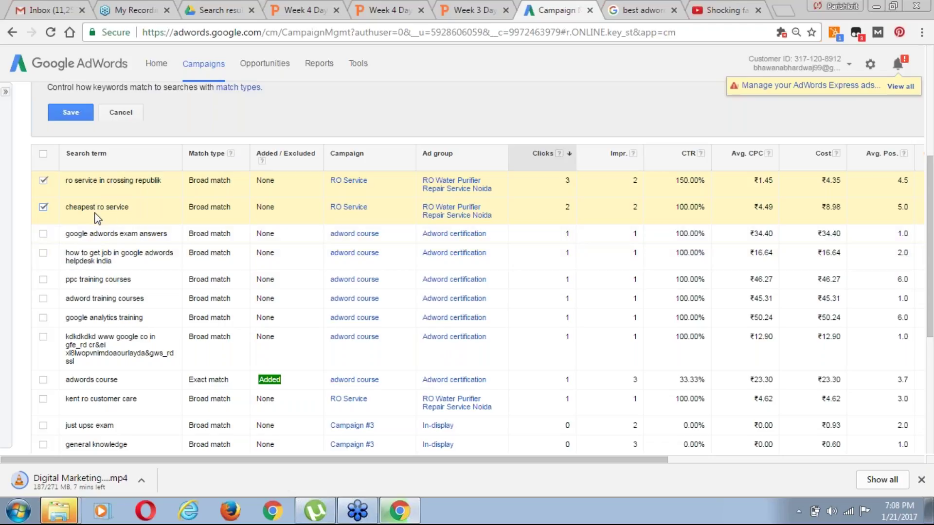
pyautogui.moveTo(931, 325); pyautogui.dragTo(932, 304)
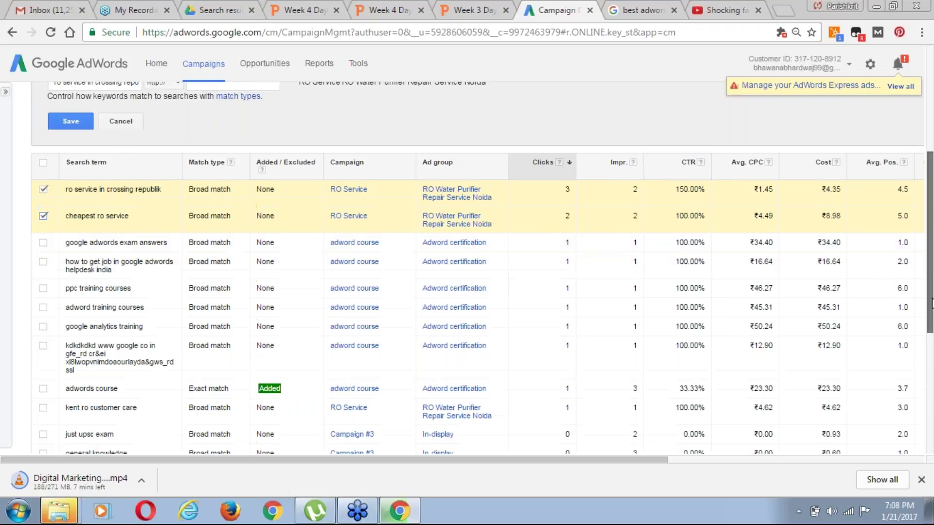
pyautogui.scroll(3, 931, 304)
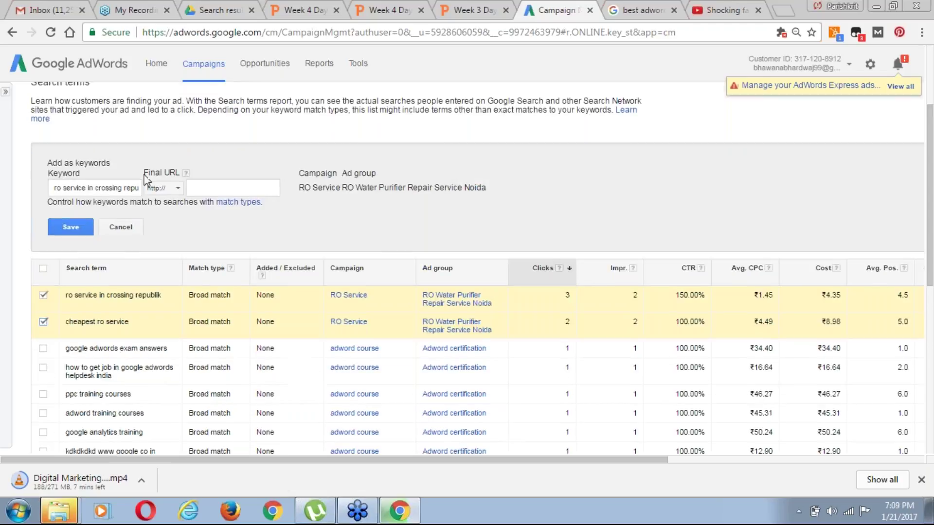
# Begin setting the keyword's final URL protocol and address, then expand the campaign navigation panel
pyautogui.click(177, 188)
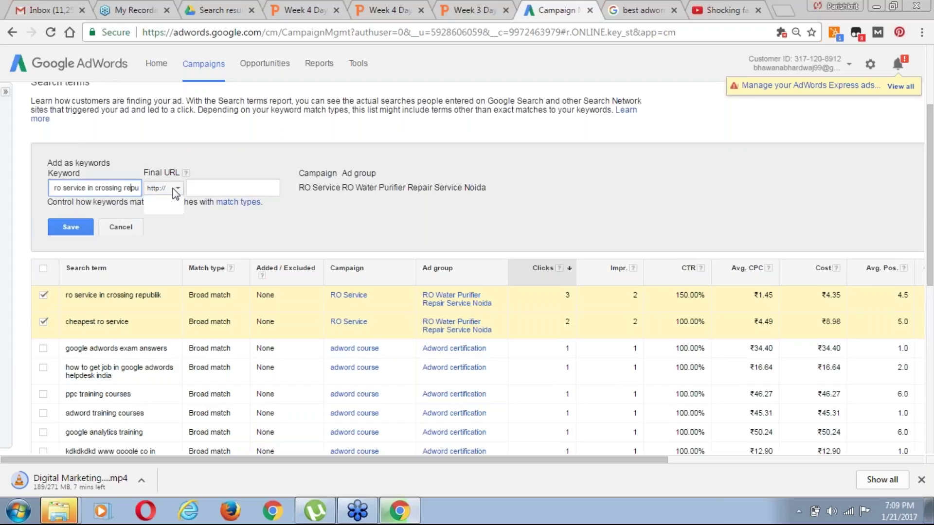
pyautogui.click(203, 190)
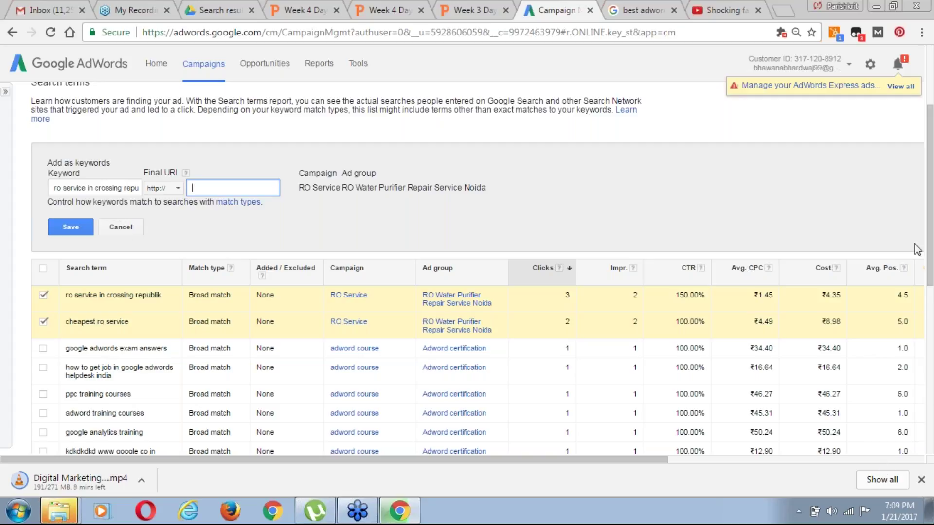
pyautogui.moveTo(930, 234); pyautogui.dragTo(930, 198)
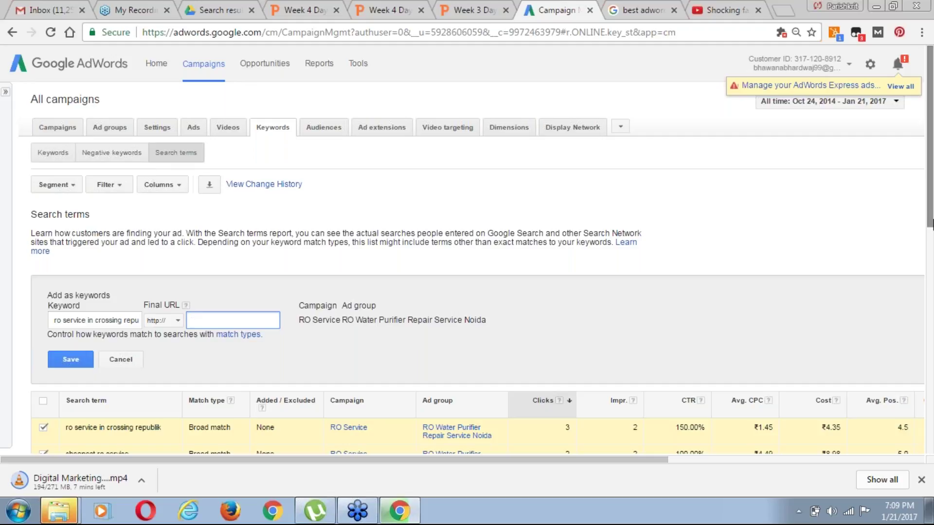
pyautogui.scroll(-1, 931, 241)
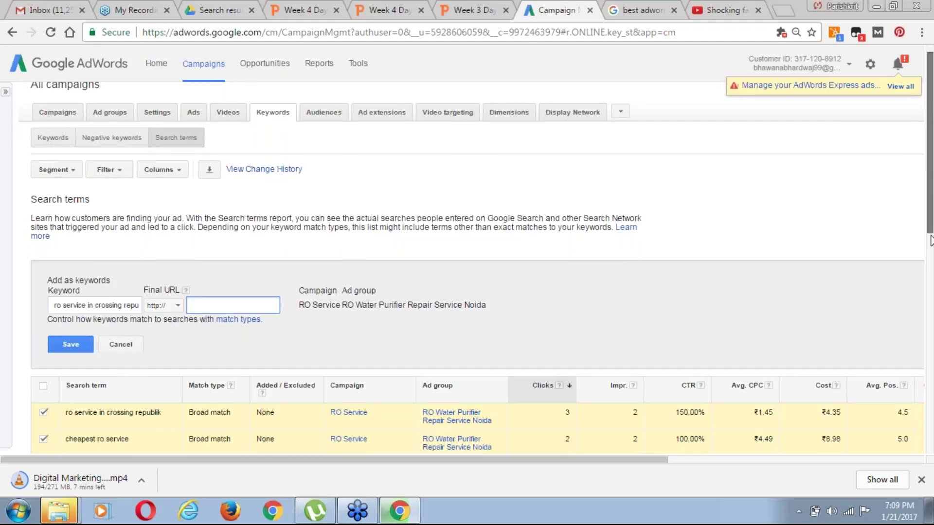
pyautogui.scroll(-1, 931, 241)
pyautogui.moveTo(931, 253); pyautogui.dragTo(931, 394)
pyautogui.scroll(2, 912, 326)
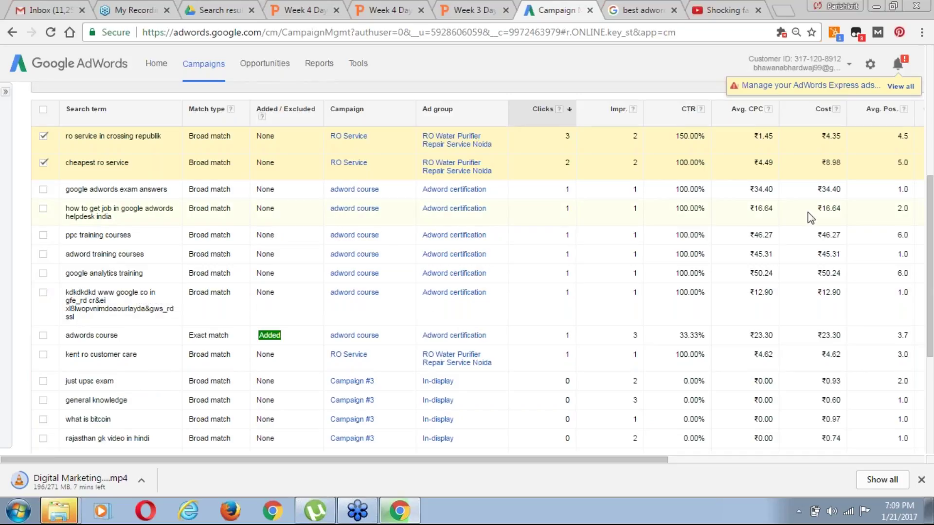
pyautogui.moveTo(930, 313); pyautogui.dragTo(930, 225)
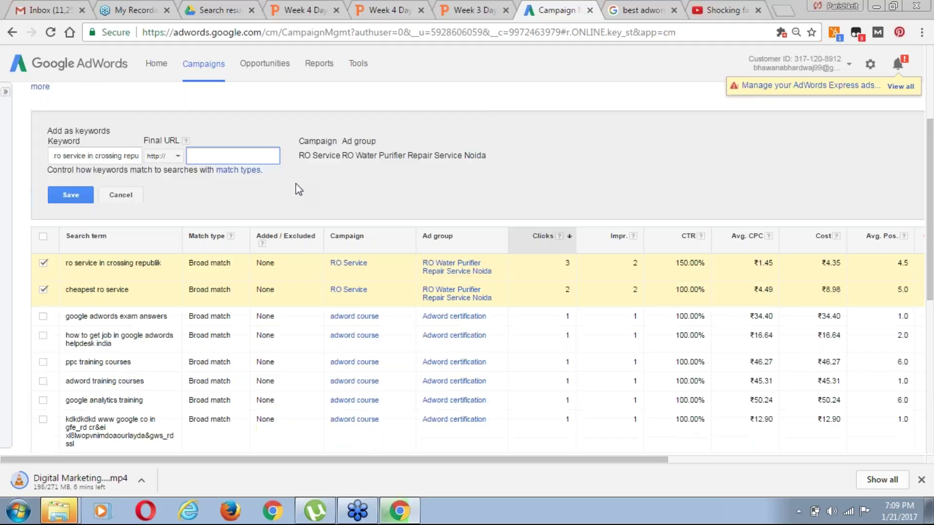
pyautogui.click(6, 92)
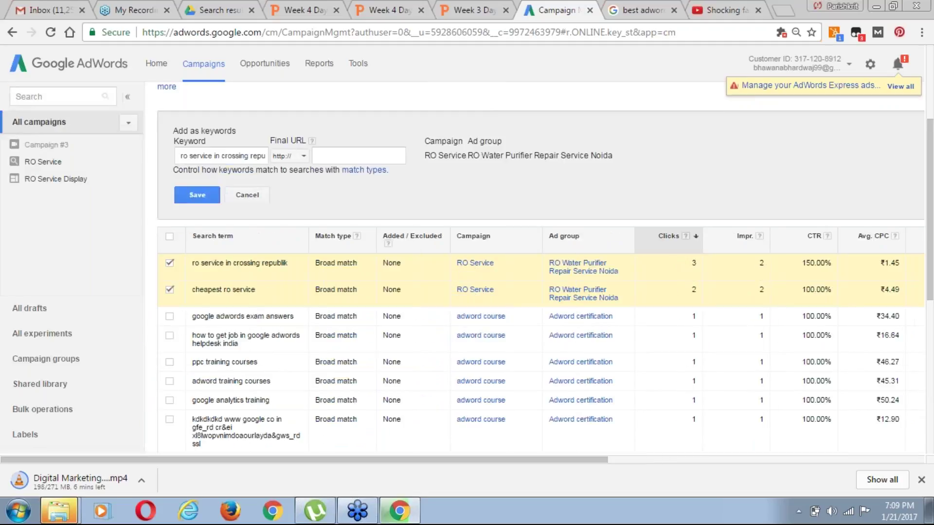
# In the RO Service campaign, tick all three search terms and add them as keywords
pyautogui.click(47, 162)
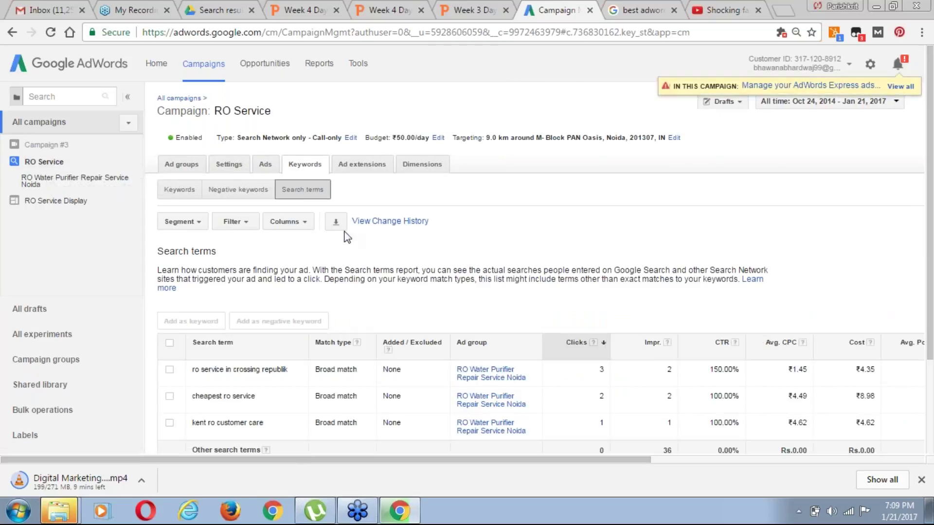
pyautogui.moveTo(932, 291); pyautogui.dragTo(932, 331)
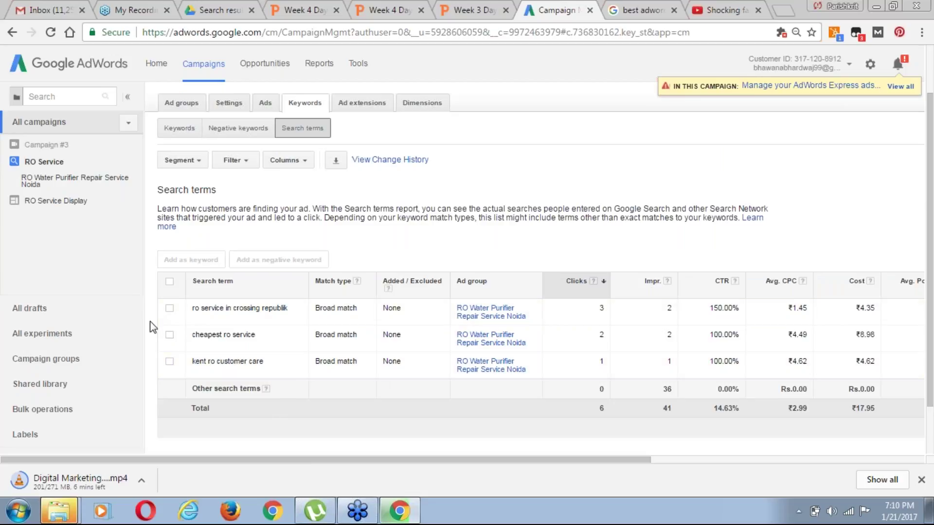
pyautogui.click(169, 309)
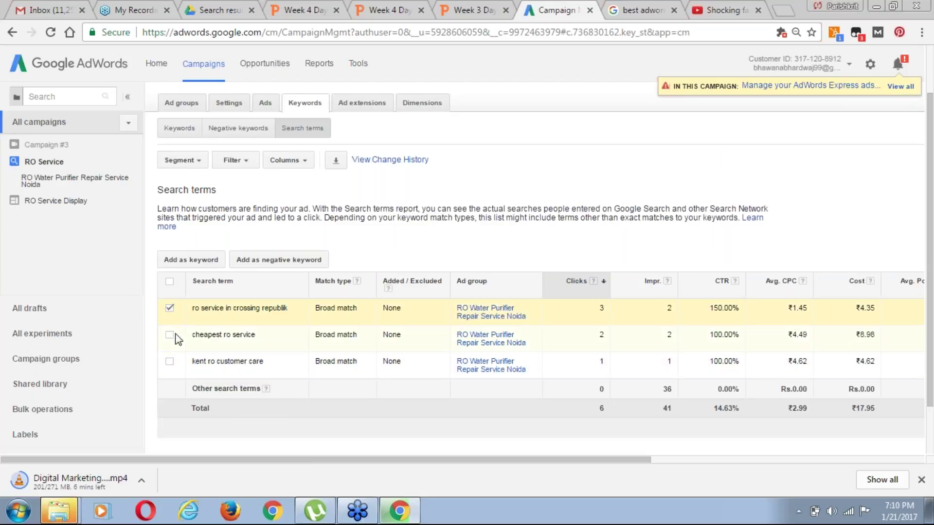
pyautogui.click(170, 335)
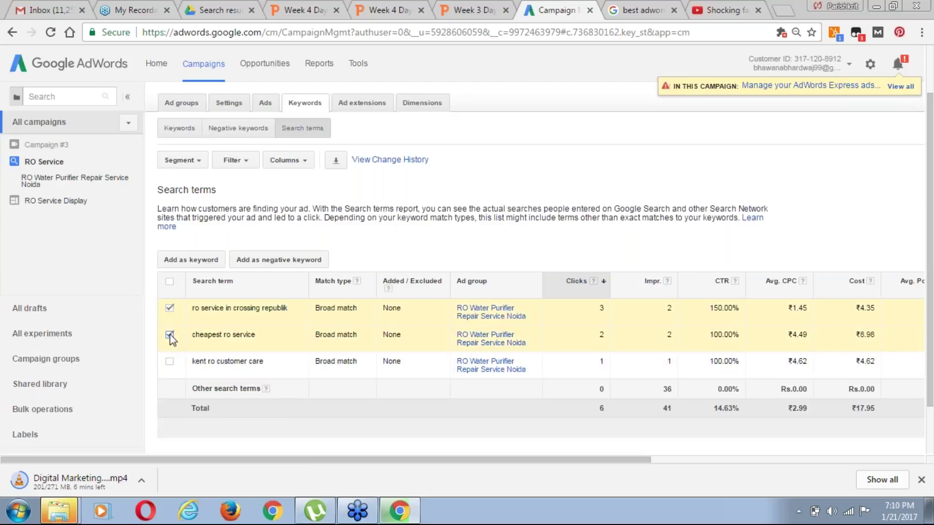
pyautogui.click(170, 362)
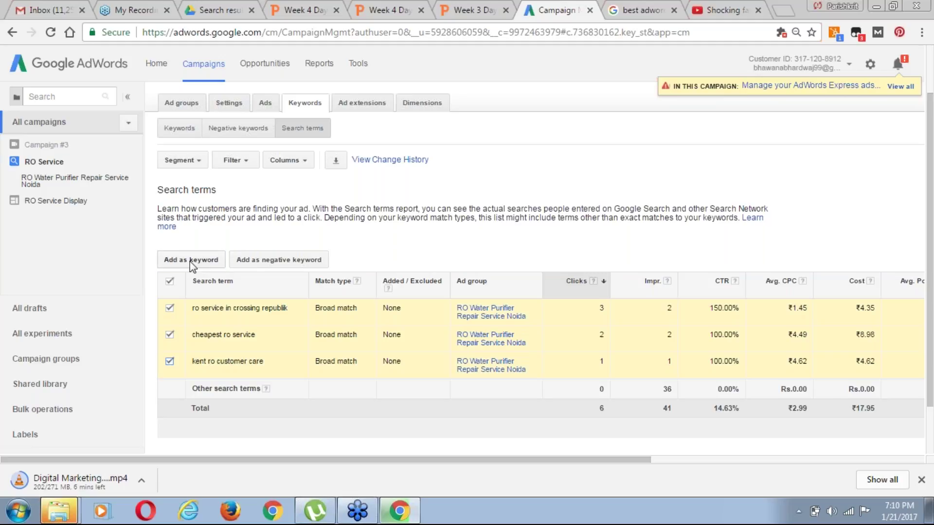
pyautogui.click(190, 262)
pyautogui.click(337, 293)
pyautogui.click(652, 10)
pyautogui.hotkey('ctrl', 'l')
pyautogui.write('rowala.in')
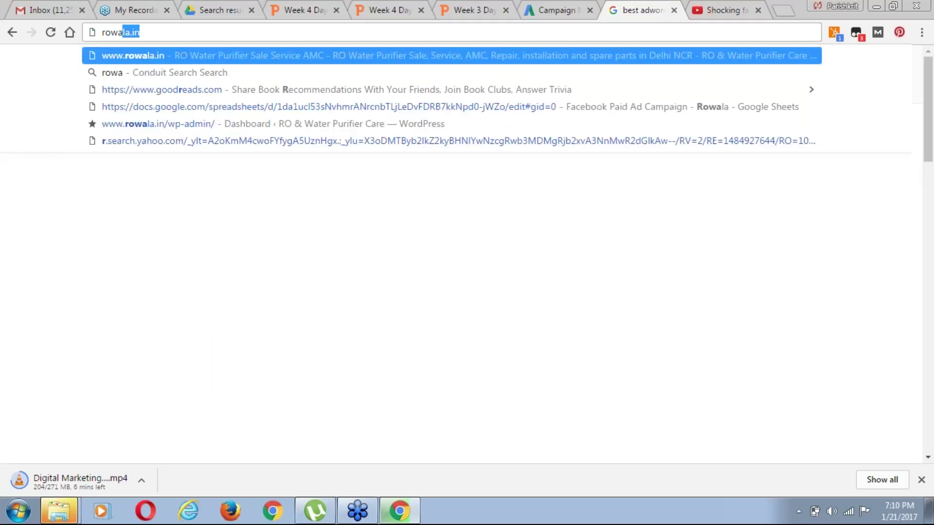
pyautogui.click(122, 32)
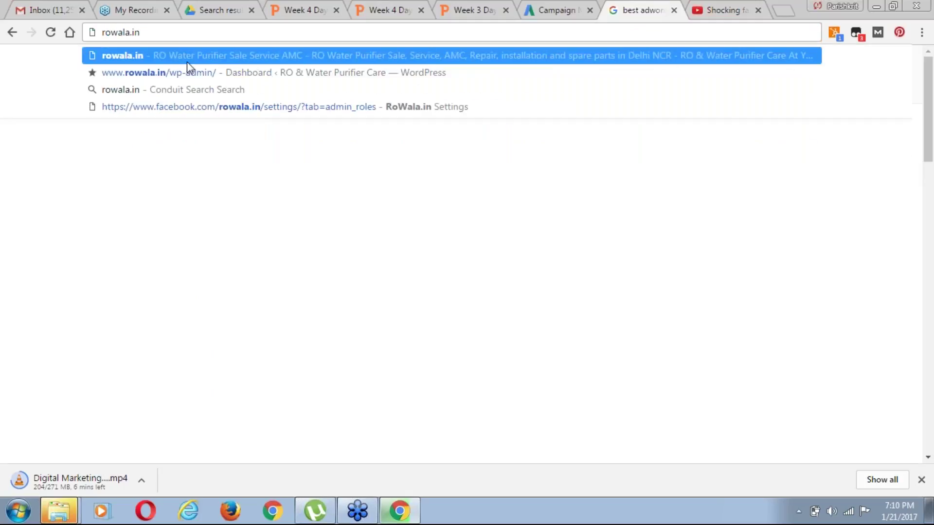
pyautogui.click(155, 57)
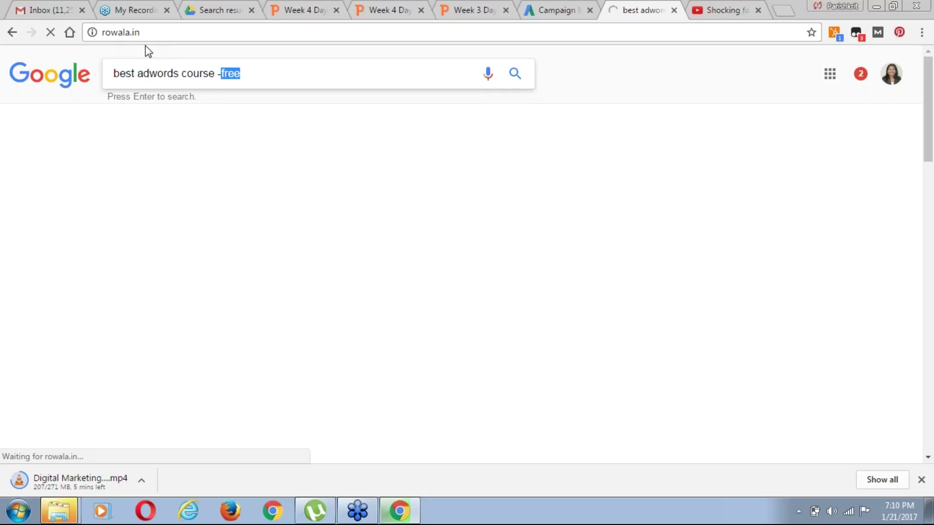
pyautogui.click(121, 32)
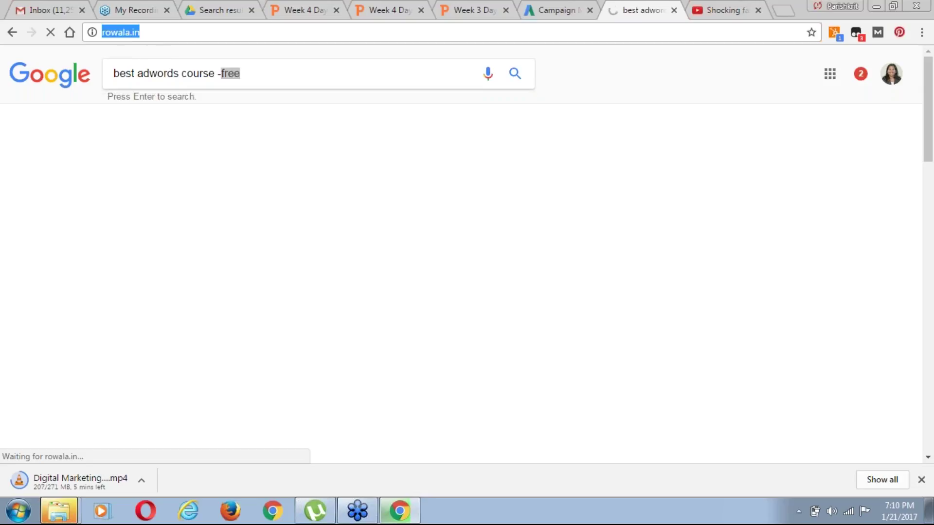
pyautogui.click(164, 39)
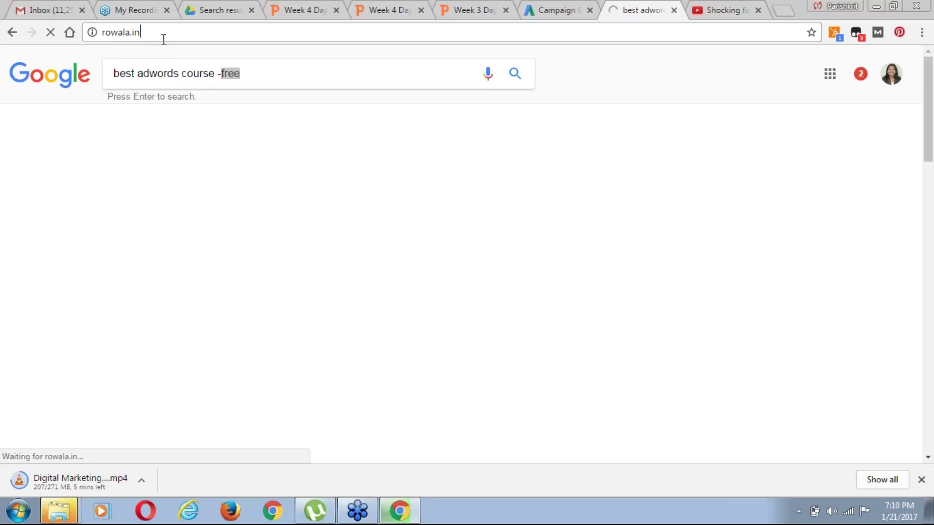
pyautogui.write('a')
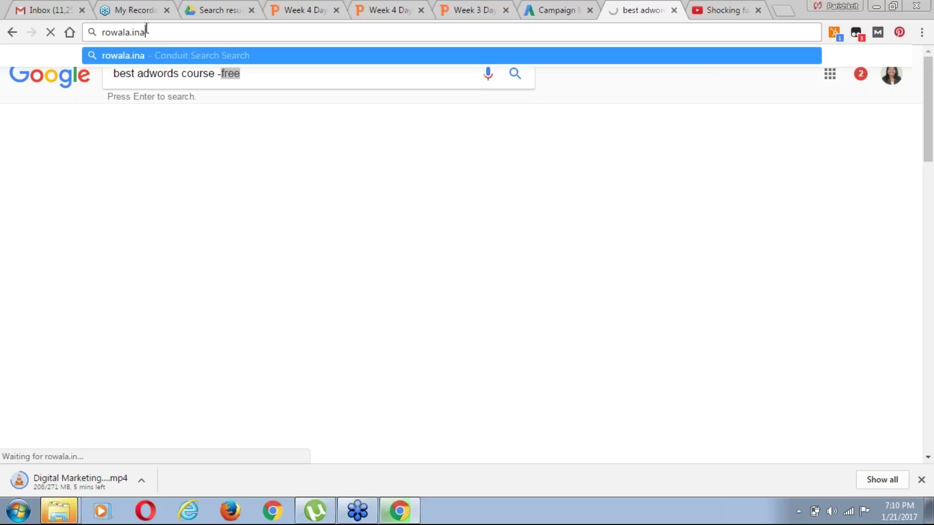
pyautogui.hotkey('ctrl', 'a')
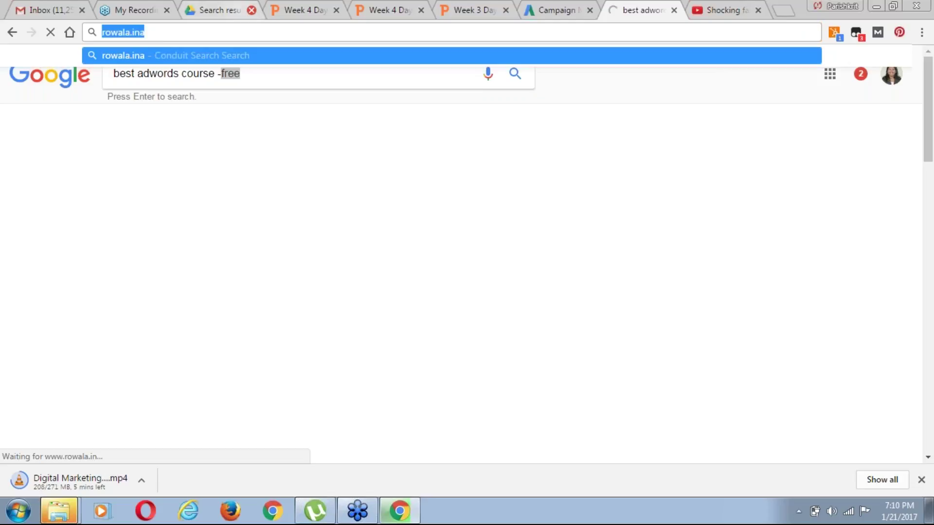
pyautogui.write('rowala')
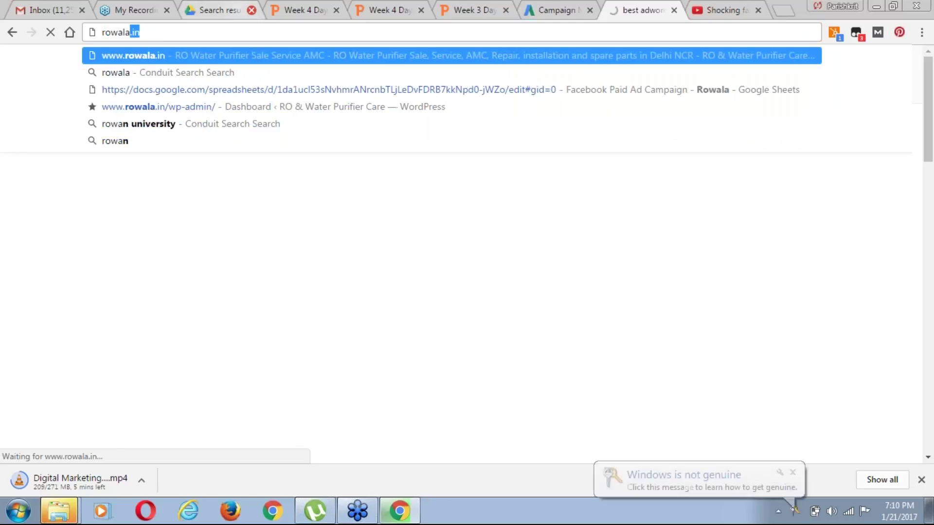
pyautogui.press('Return')
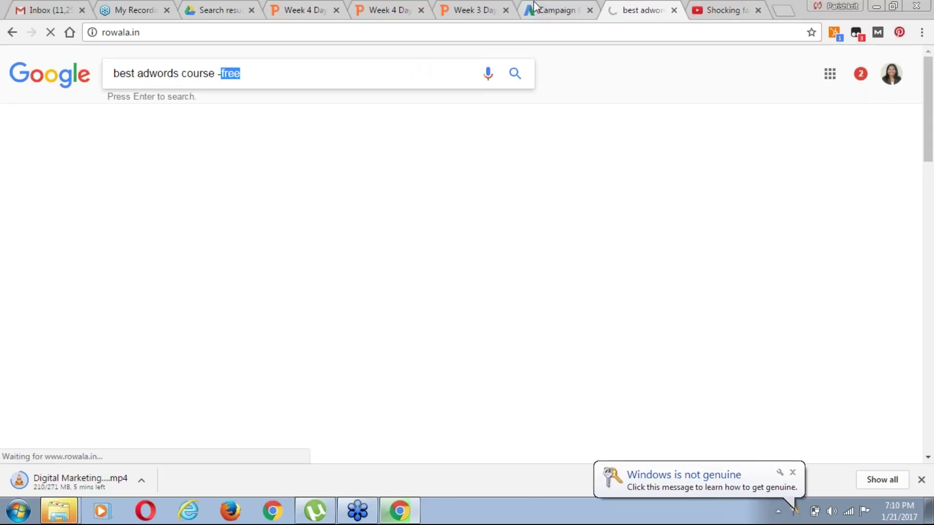
pyautogui.click(230, 34)
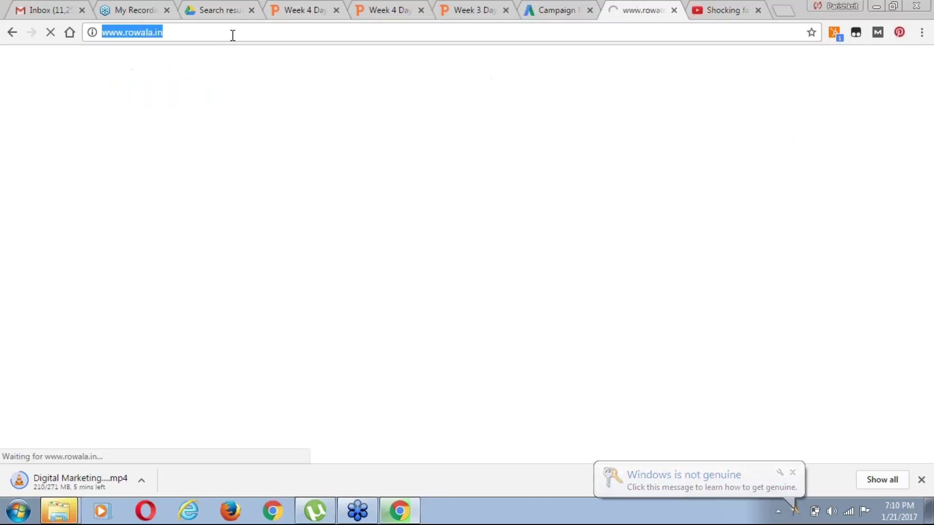
pyautogui.click(218, 34)
pyautogui.hotkey('ctrl', 'c')
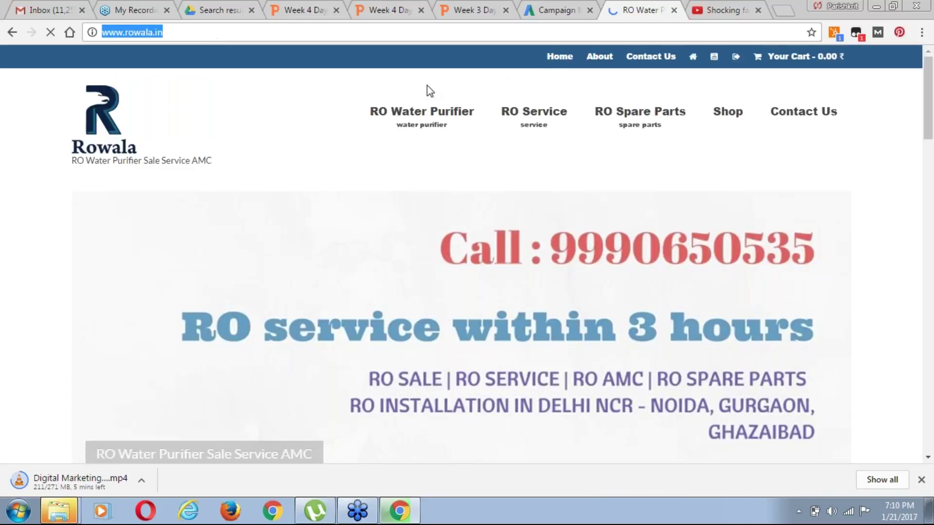
pyautogui.click(551, 9)
pyautogui.hotkey('ctrl', 'v')
pyautogui.click(344, 315)
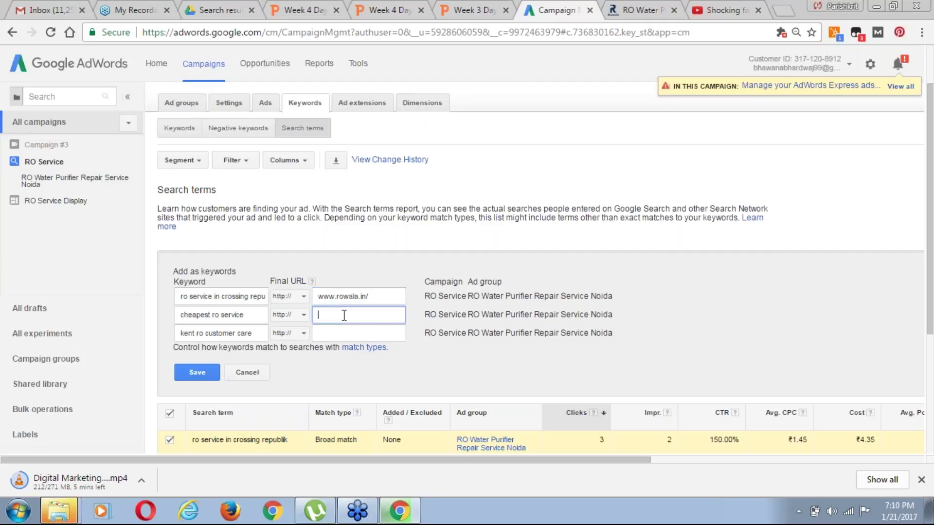
pyautogui.hotkey('ctrl', 'v')
pyautogui.click(353, 333)
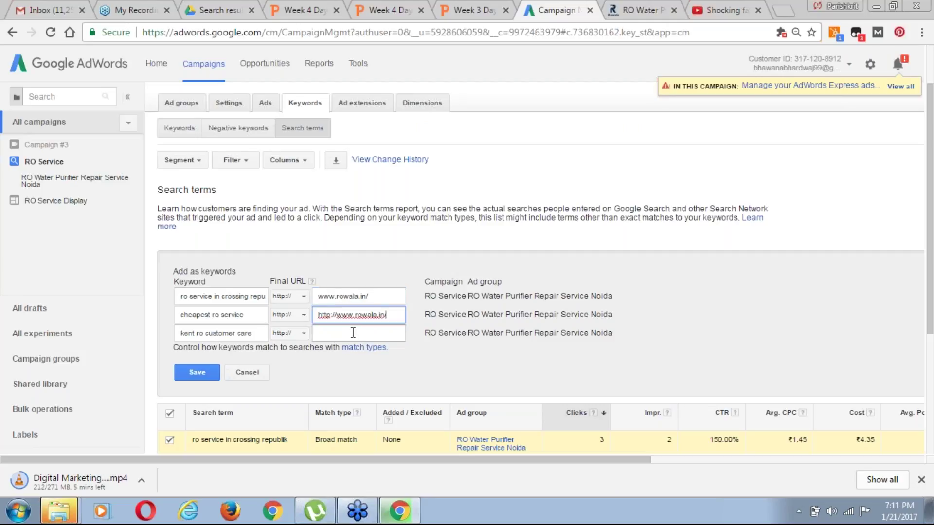
pyautogui.hotkey('ctrl', 'v')
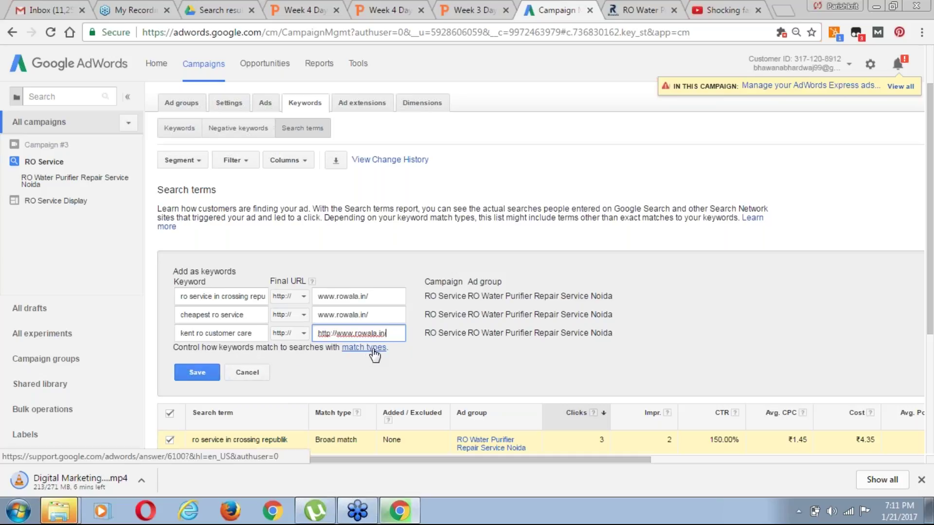
pyautogui.moveTo(932, 311); pyautogui.dragTo(932, 401)
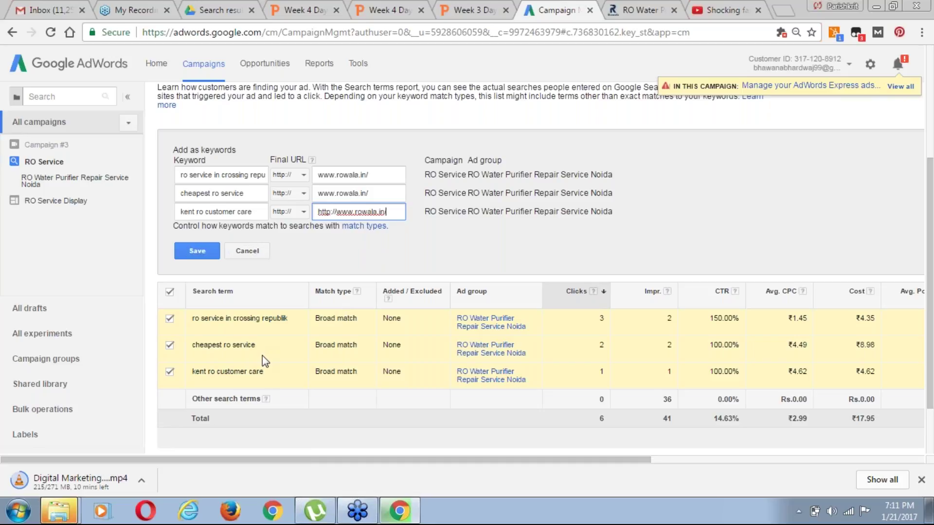
# Save the three new keywords and scroll down the RO Service keyword list
pyautogui.click(194, 252)
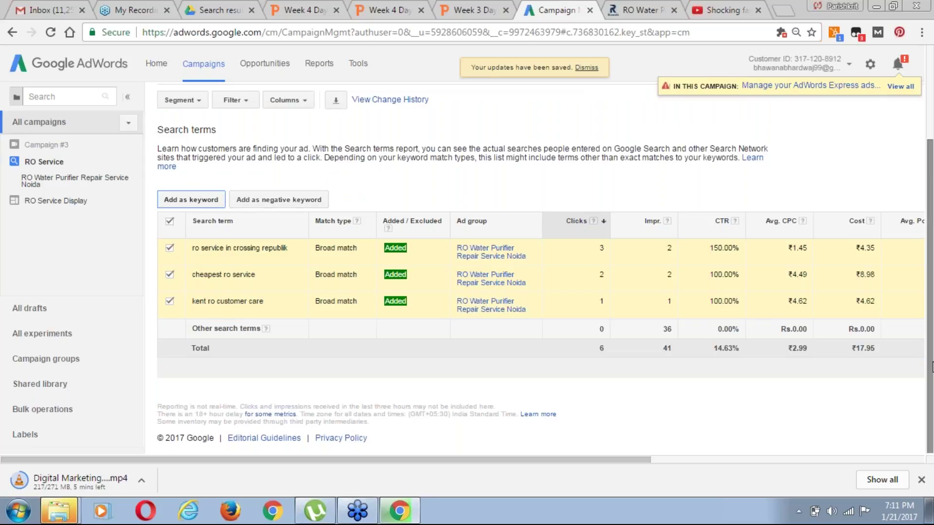
pyautogui.scroll(1, 931, 336)
pyautogui.scroll(2, 931, 336)
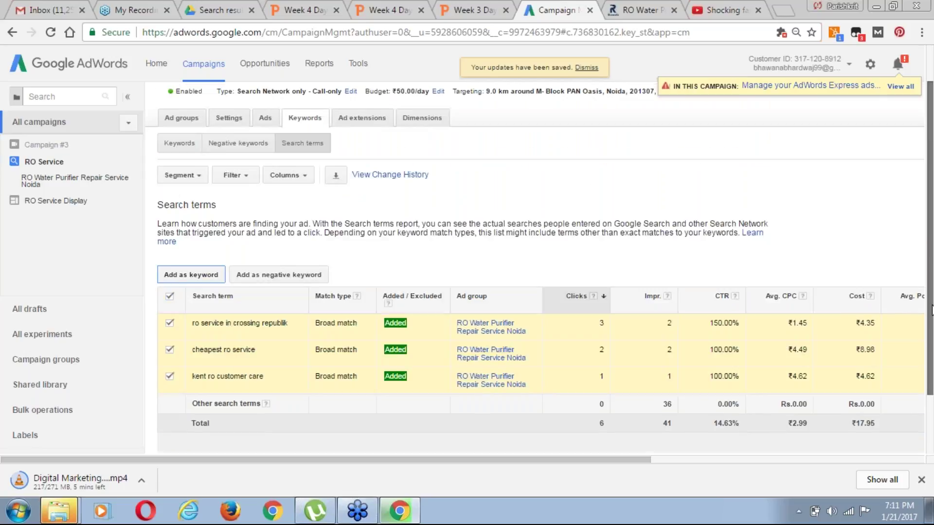
pyautogui.scroll(-1, 932, 312)
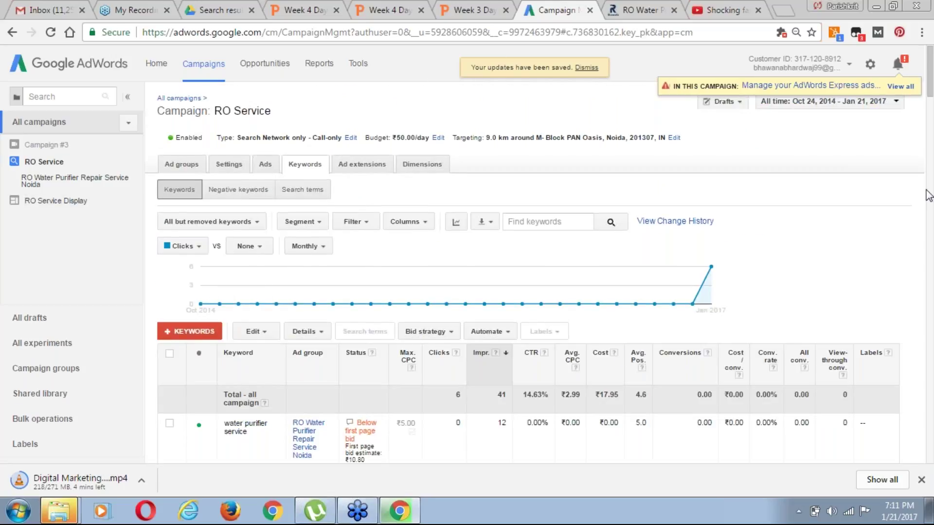
pyautogui.scroll(-1, 911, 411)
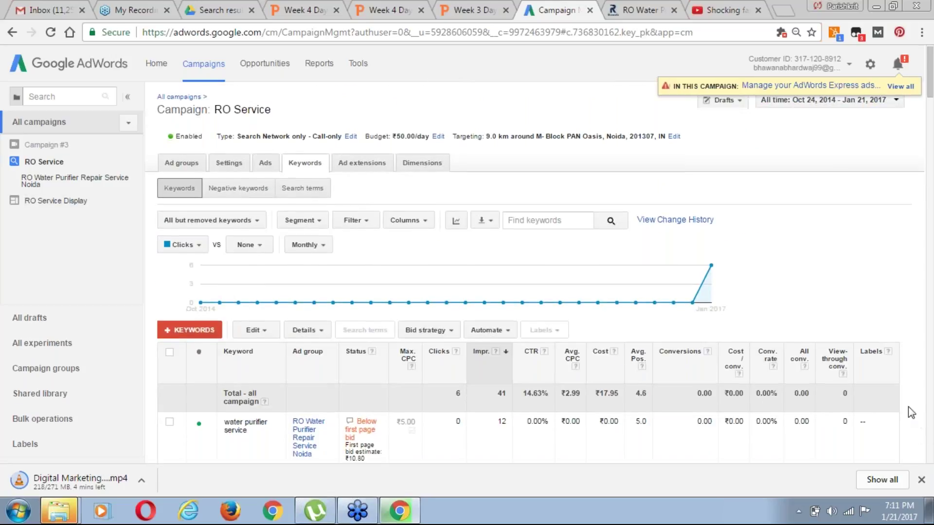
pyautogui.scroll(-2, 909, 408)
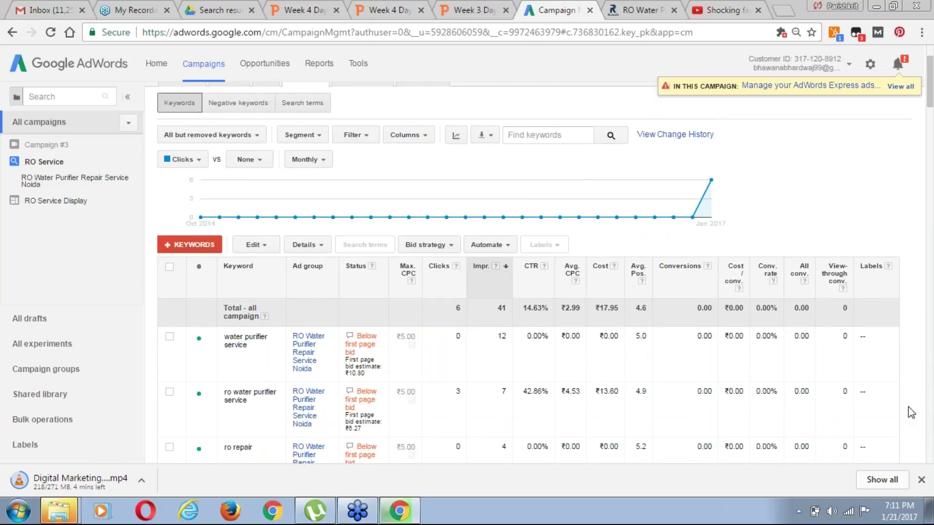
pyautogui.scroll(-2, 909, 408)
# Cycle the 'water purifier service' match type through Broad, Exact and Phrase, then cancel unchanged
pyautogui.click(246, 233)
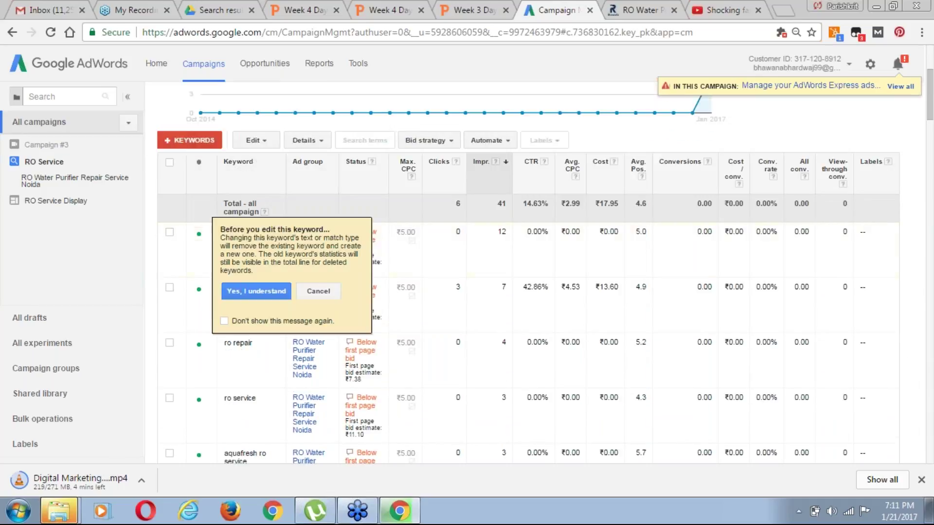
pyautogui.click(258, 295)
pyautogui.click(389, 233)
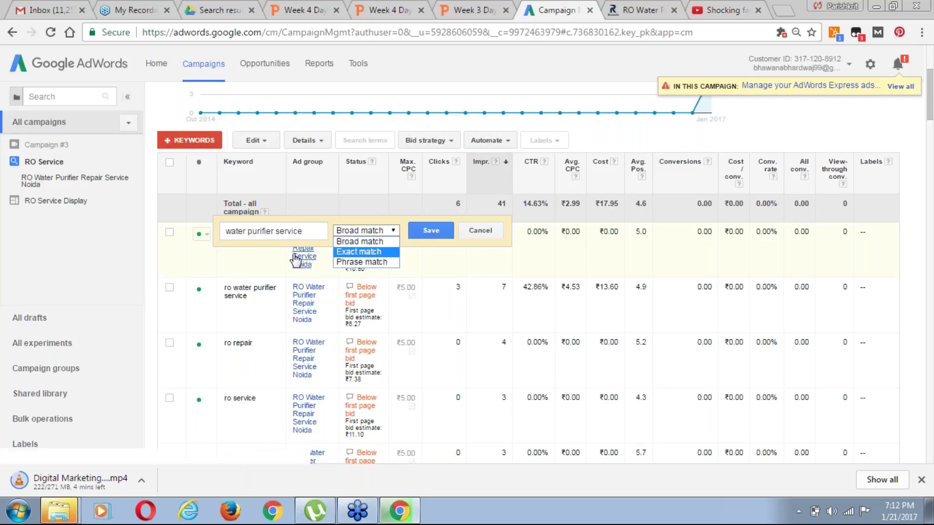
pyautogui.press('Down')
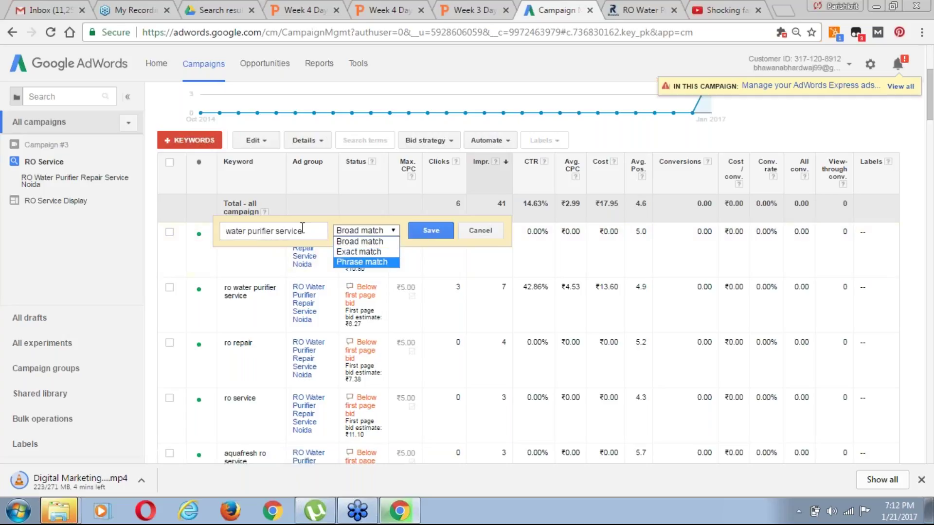
pyautogui.press('Up')
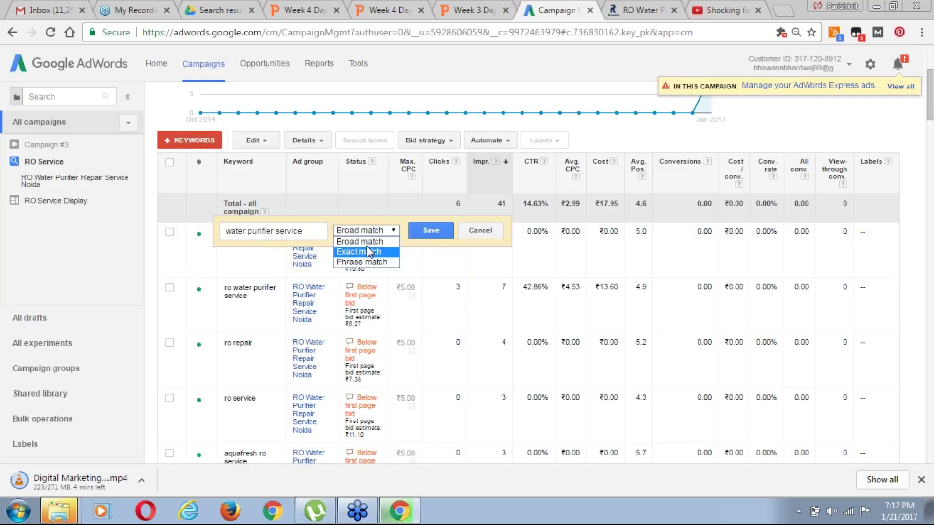
pyautogui.press('Up')
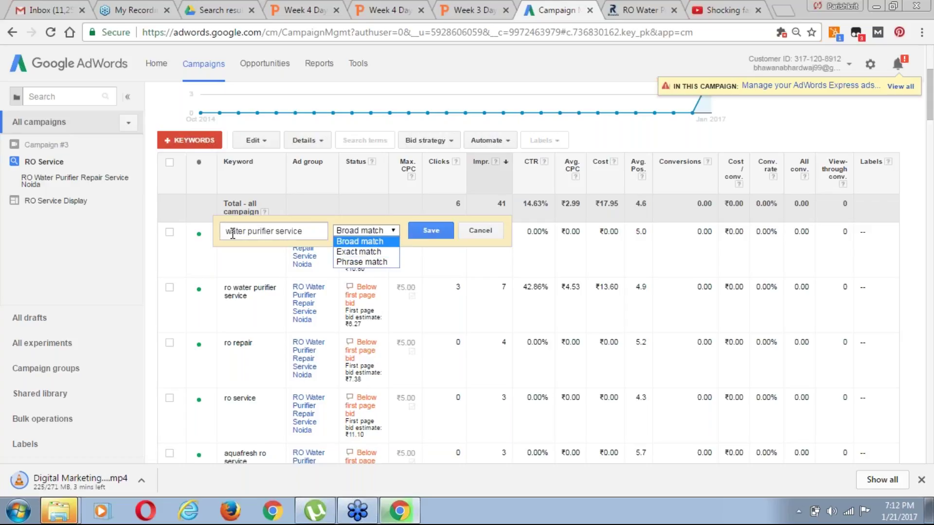
pyautogui.press('Down')
pyautogui.press('Down')
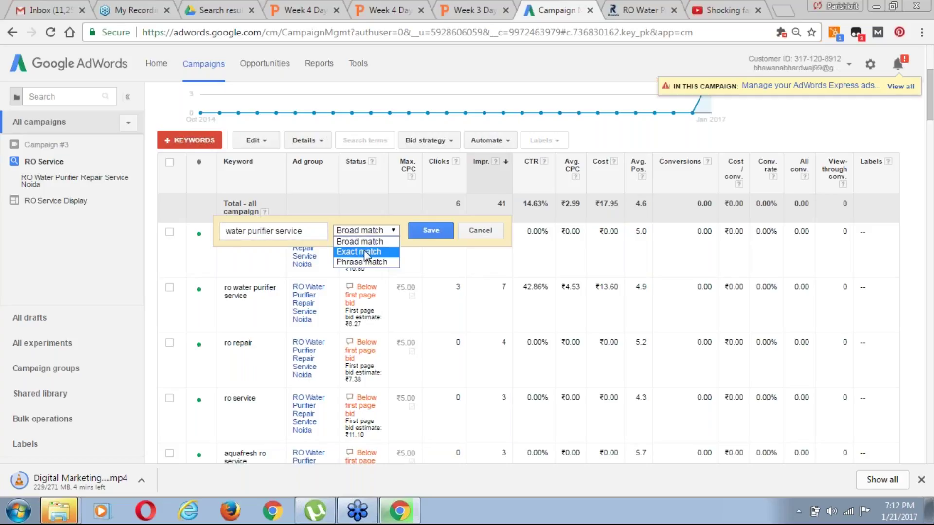
pyautogui.click(480, 231)
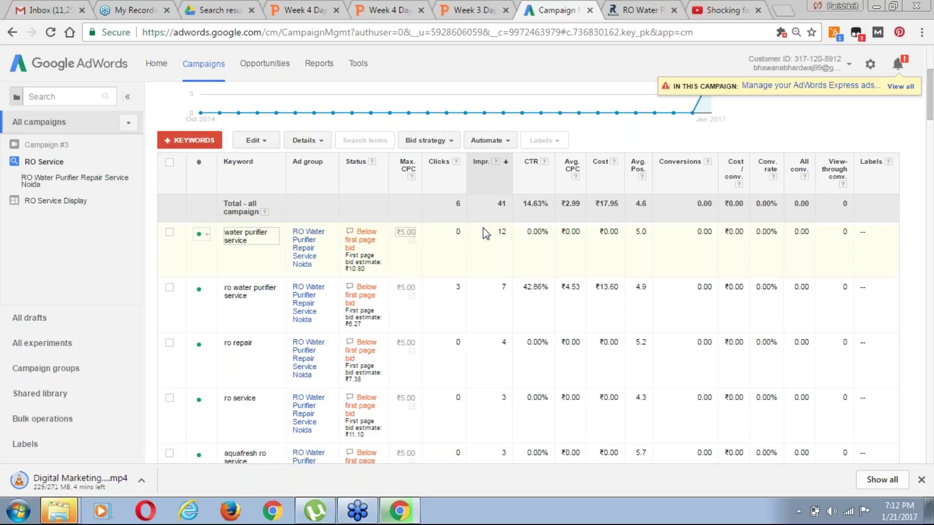
# Go back from the keyword list to the All campaigns table listing RO Service's budget and stats
pyautogui.scroll(-1, 931, 445)
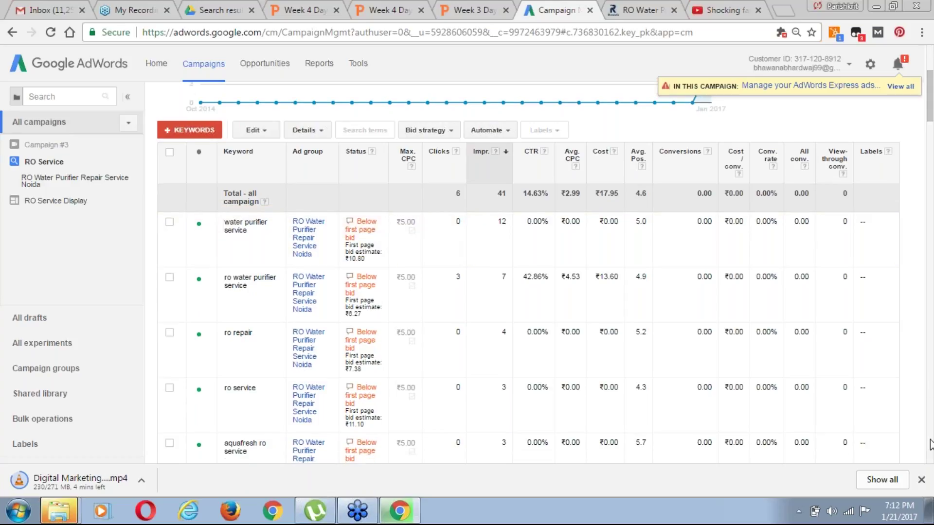
pyautogui.scroll(-5, 930, 445)
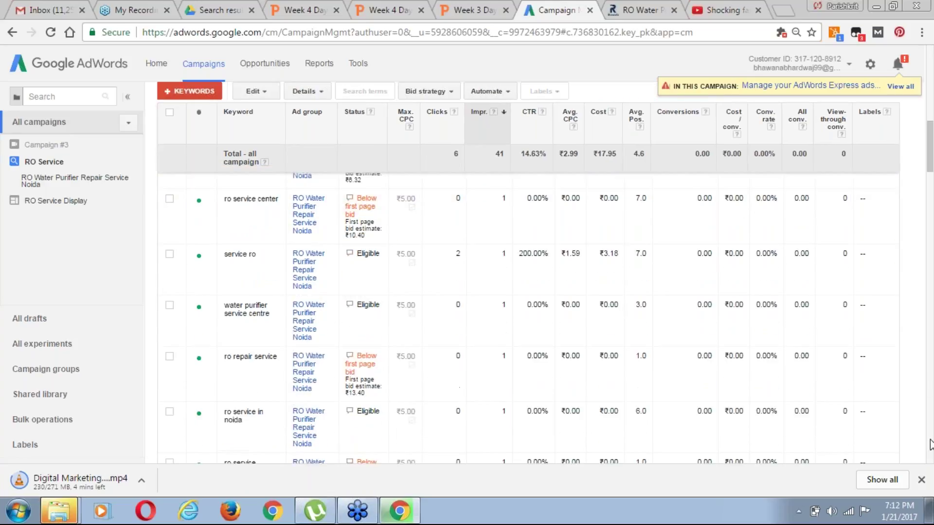
pyautogui.scroll(-5, 931, 445)
pyautogui.scroll(5, 931, 445)
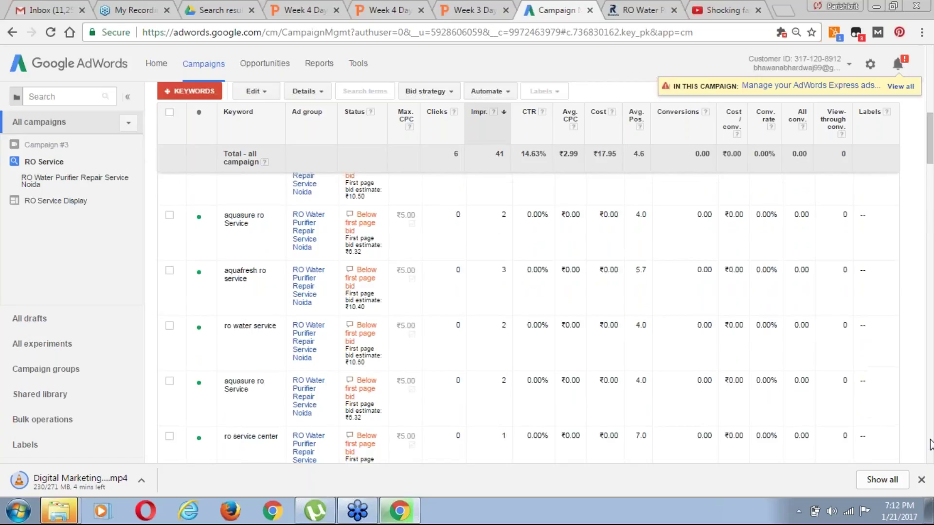
pyautogui.scroll(10, 931, 445)
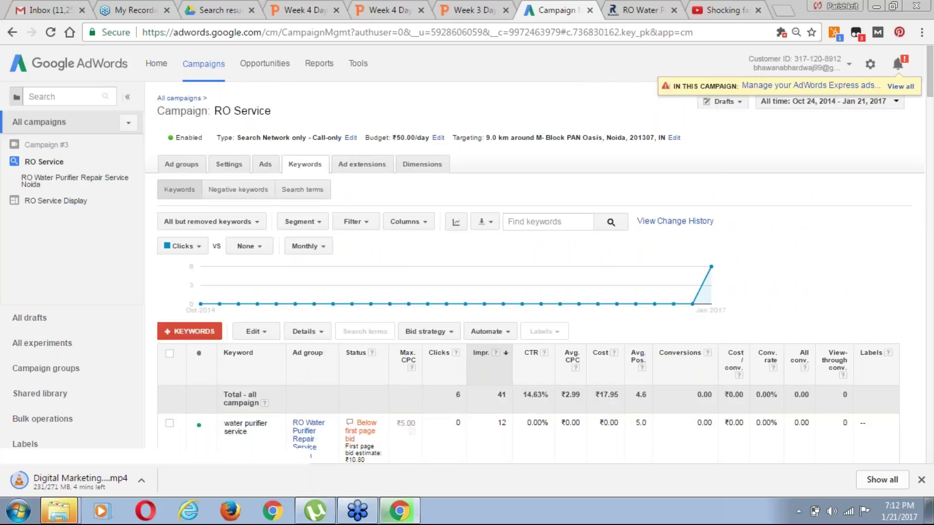
pyautogui.click(189, 99)
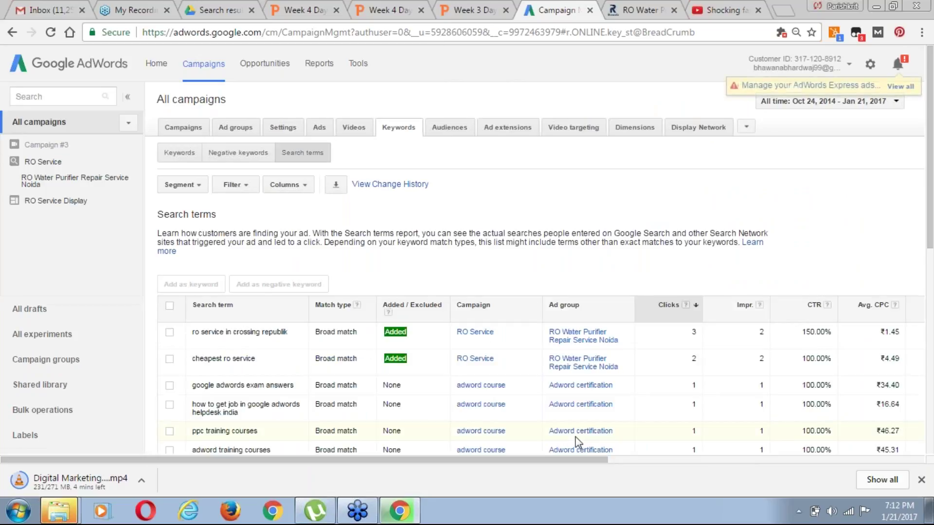
pyautogui.click(188, 129)
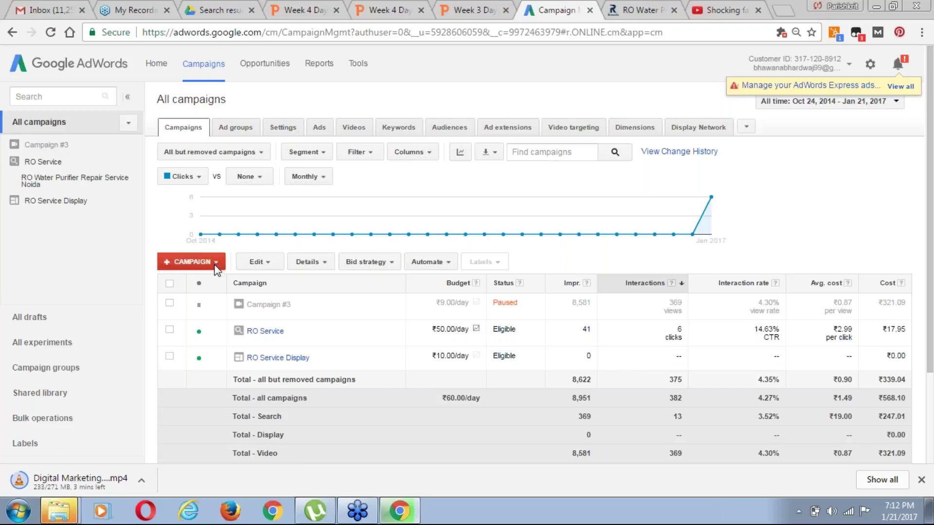
# Start a new 'Search Network with Display Select' campaign from the +CAMPAIGN menu
pyautogui.click(219, 262)
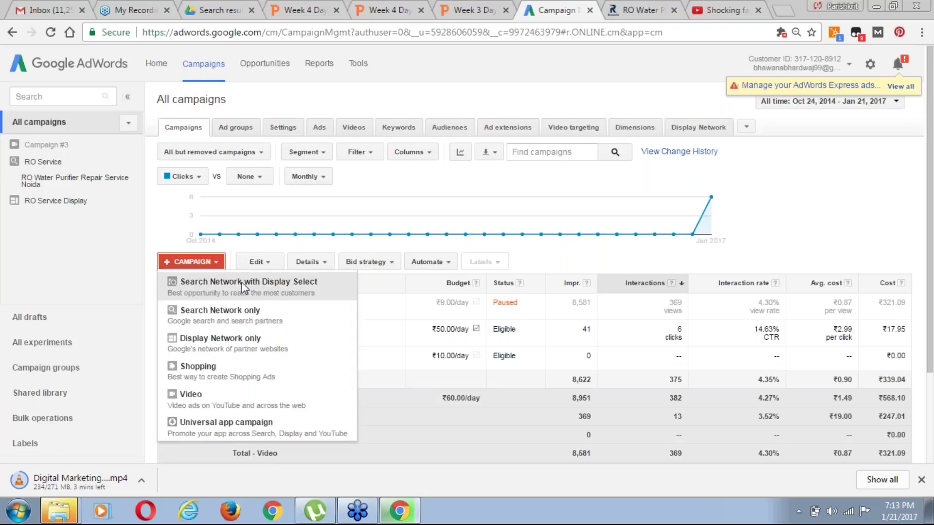
pyautogui.click(404, 194)
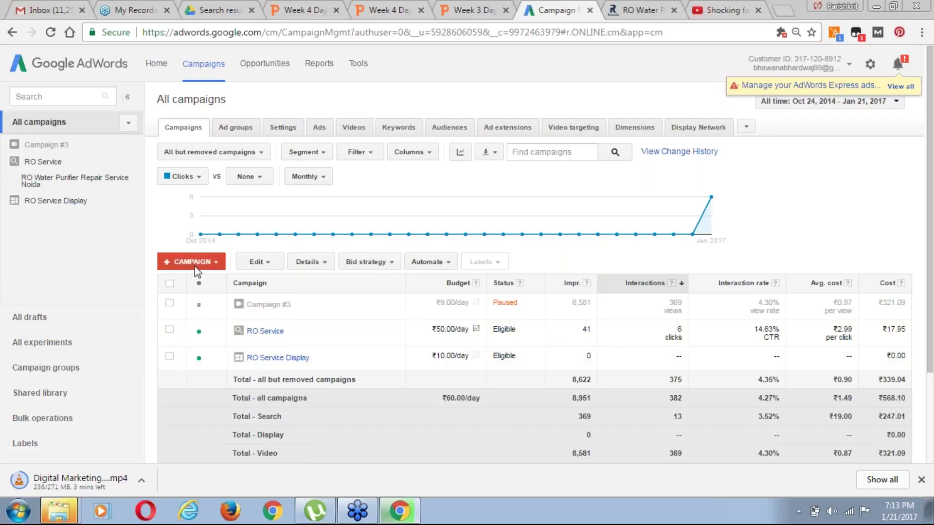
pyautogui.click(210, 265)
pyautogui.click(214, 287)
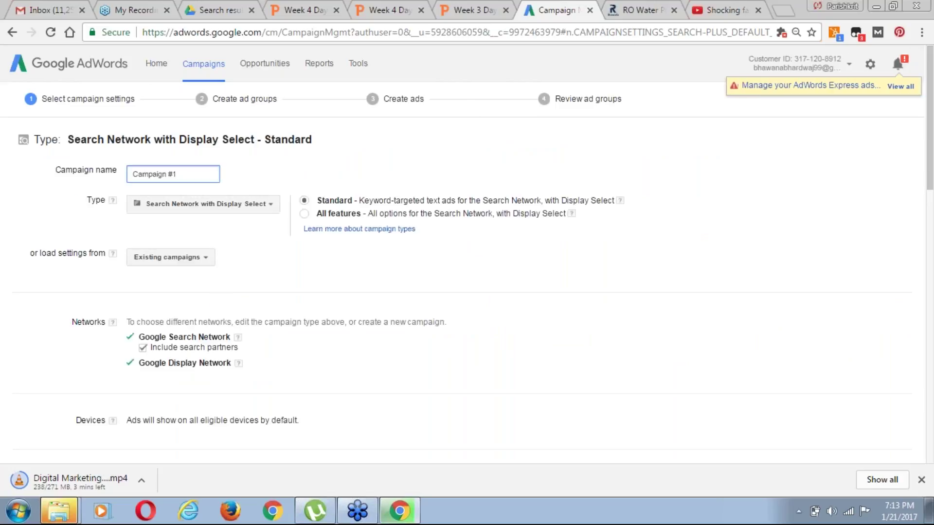
# Rename Campaign #1 to 'RO Service - Search-Display', keeping the Search Network with Display Select type
pyautogui.hotkey('ctrl', 'a')
pyautogui.write('R')
pyautogui.write('O')
pyautogui.write(' Serv')
pyautogui.write('ice - Search')
pyautogui.write('-')
pyautogui.write('Display')
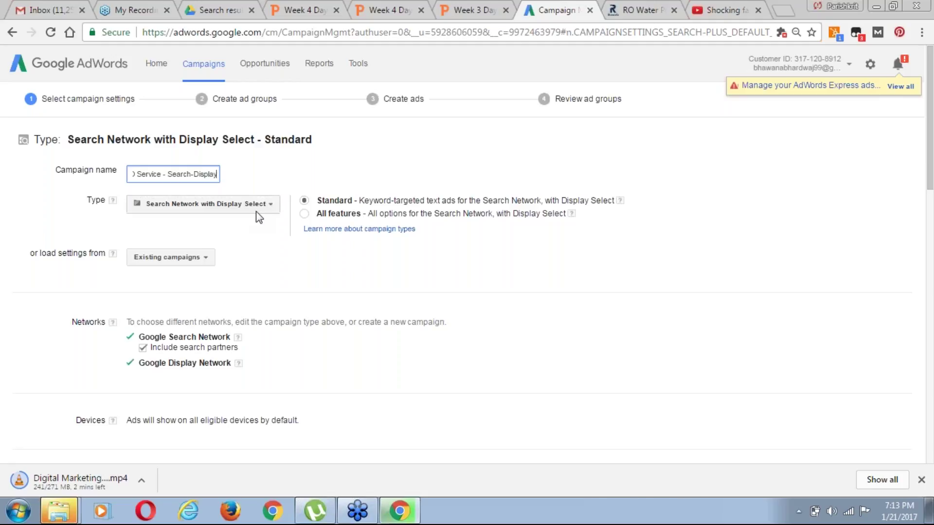
pyautogui.click(263, 208)
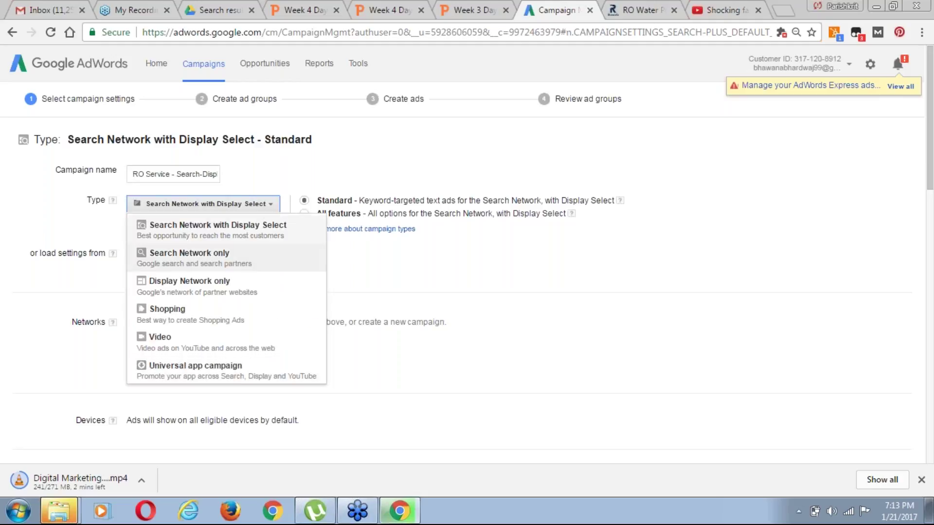
pyautogui.click(242, 228)
pyautogui.click(529, 116)
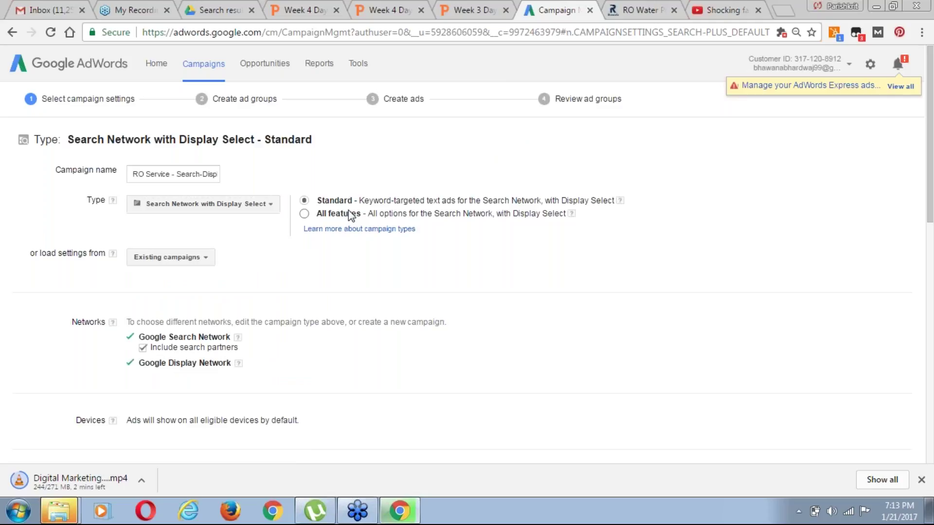
pyautogui.moveTo(930, 218); pyautogui.dragTo(931, 222)
# Keep Search and Display networks with search partners and India targeting, without loading existing campaign settings
pyautogui.click(206, 226)
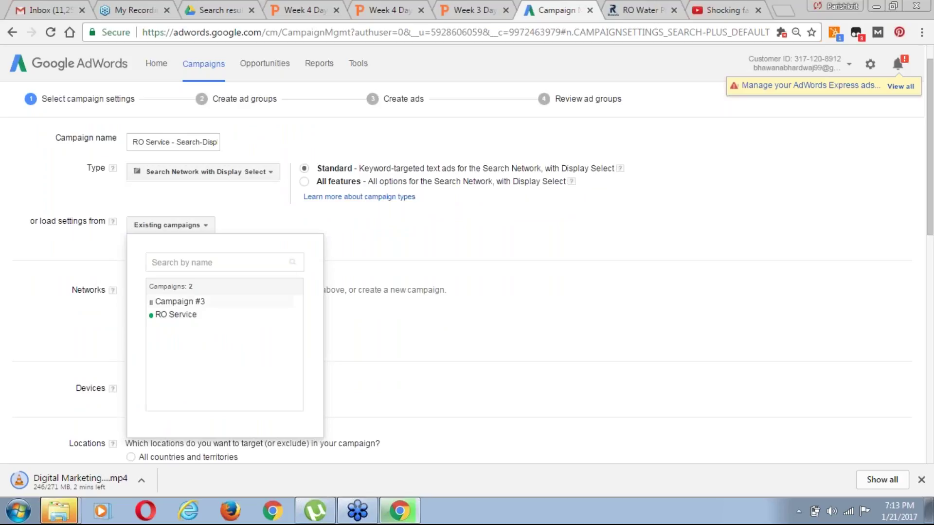
pyautogui.click(506, 224)
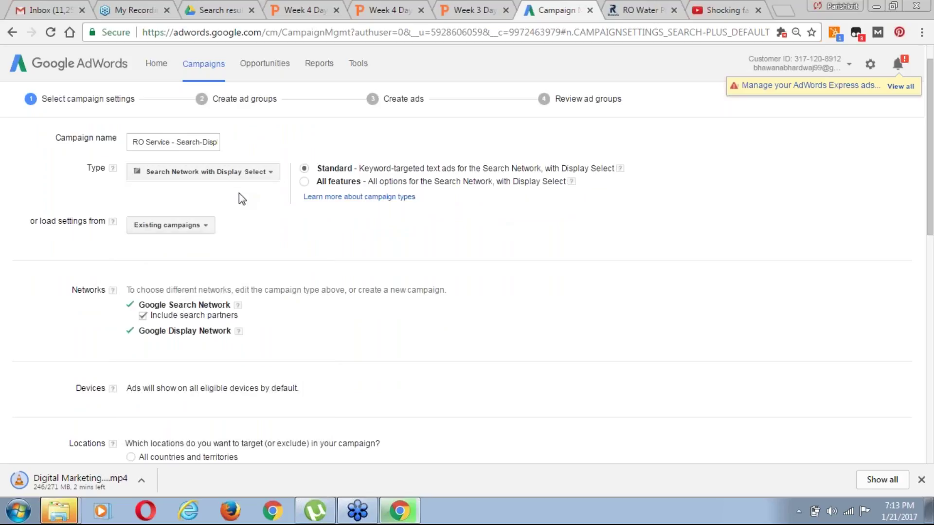
pyautogui.click(207, 227)
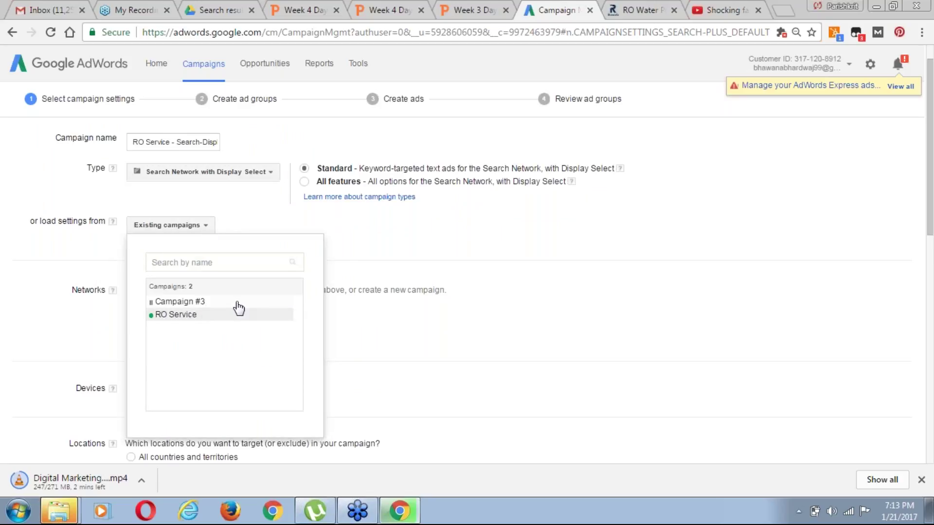
pyautogui.click(382, 261)
pyautogui.moveTo(929, 228); pyautogui.dragTo(930, 265)
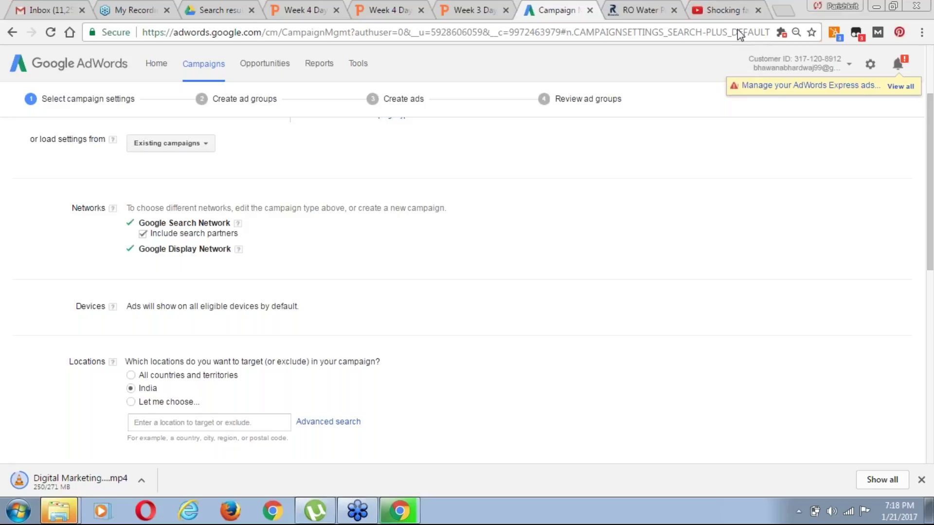
pyautogui.moveTo(930, 262); pyautogui.dragTo(930, 275)
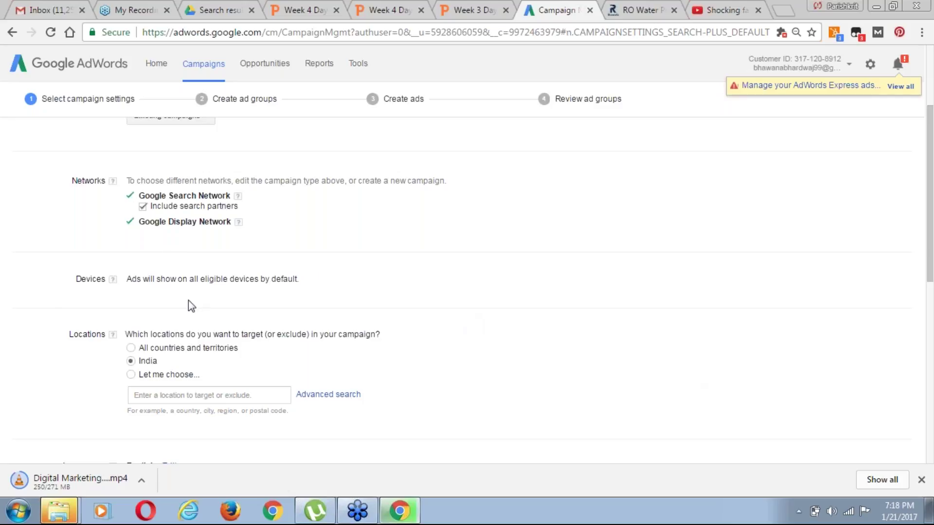
# Change the Locations option from India to 'Let me choose...'
pyautogui.scroll(-1, 930, 256)
pyautogui.scroll(-1, 930, 255)
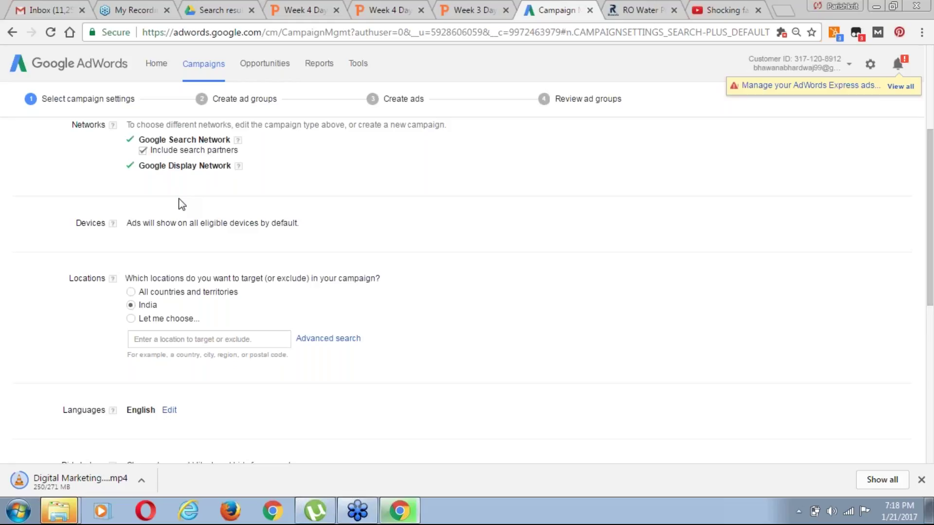
pyautogui.moveTo(930, 283); pyautogui.dragTo(931, 302)
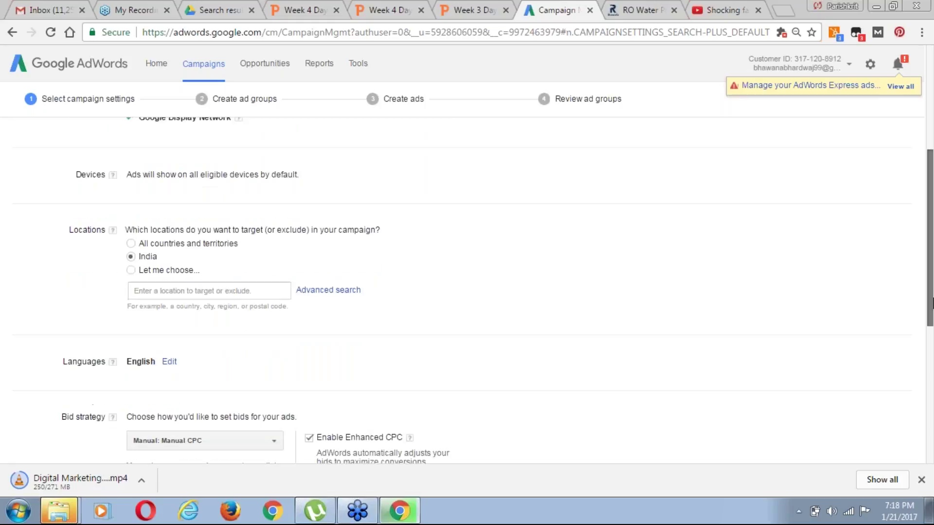
pyautogui.click(130, 274)
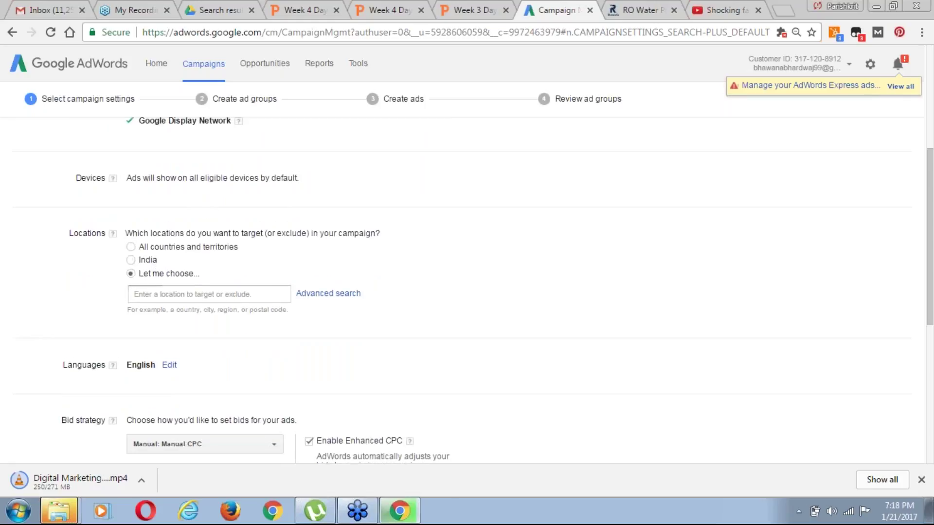
# Add Noida, Uttar Pradesh, India as the target location through Advanced search
pyautogui.click(328, 295)
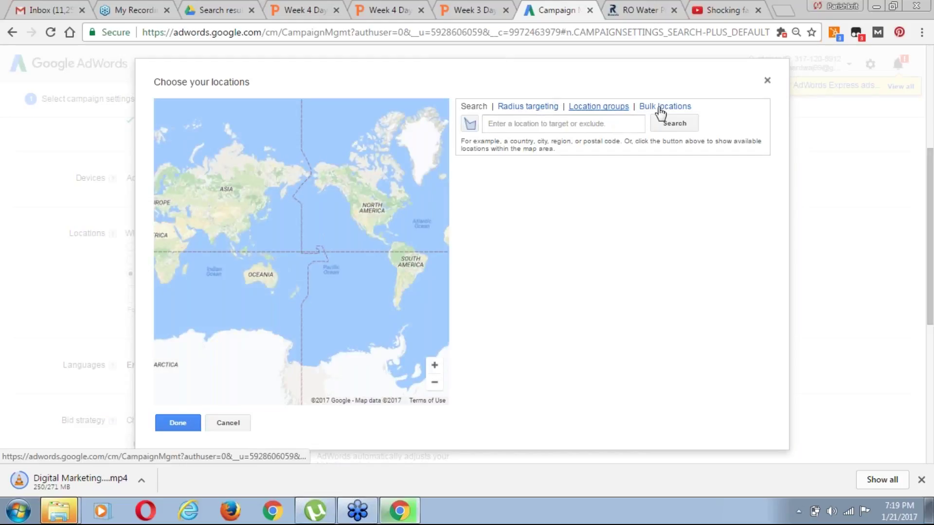
pyautogui.click(512, 125)
pyautogui.write('Noida')
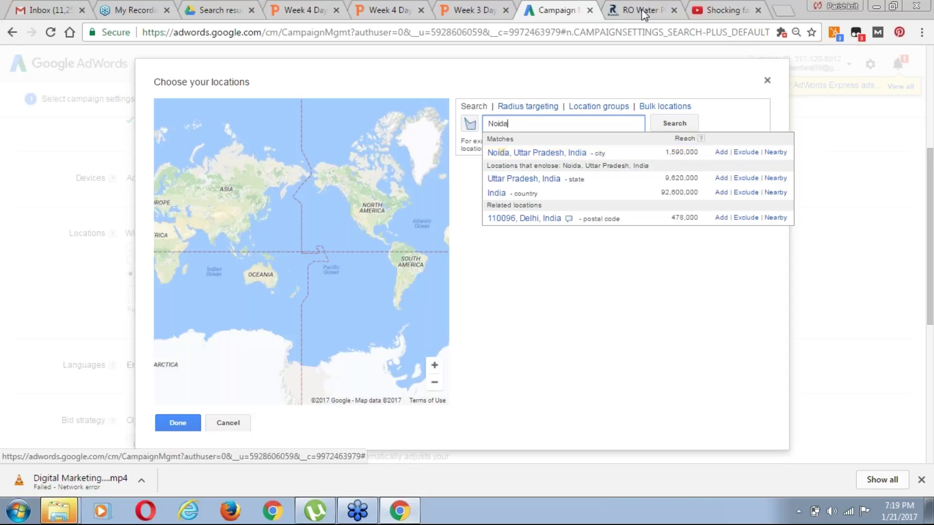
pyautogui.click(722, 153)
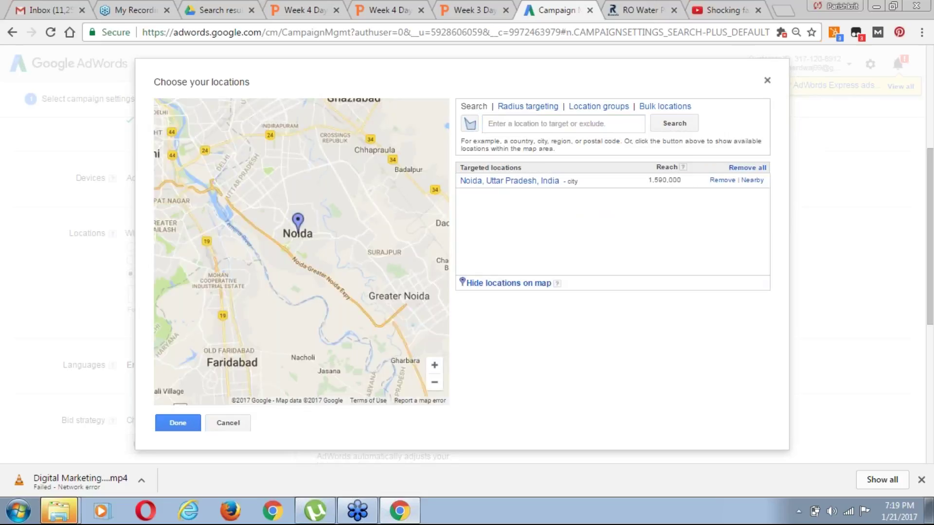
pyautogui.click(182, 424)
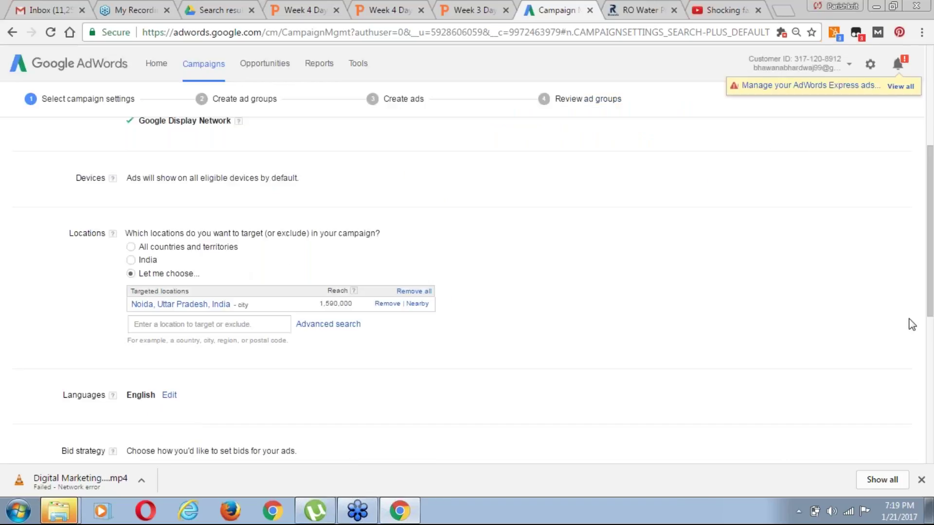
pyautogui.moveTo(931, 291); pyautogui.dragTo(931, 314)
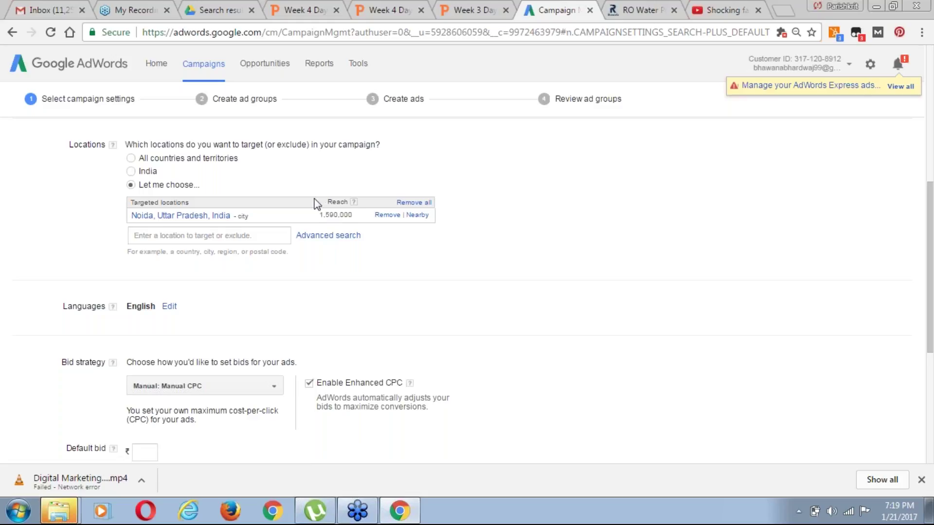
pyautogui.moveTo(931, 315); pyautogui.dragTo(932, 253)
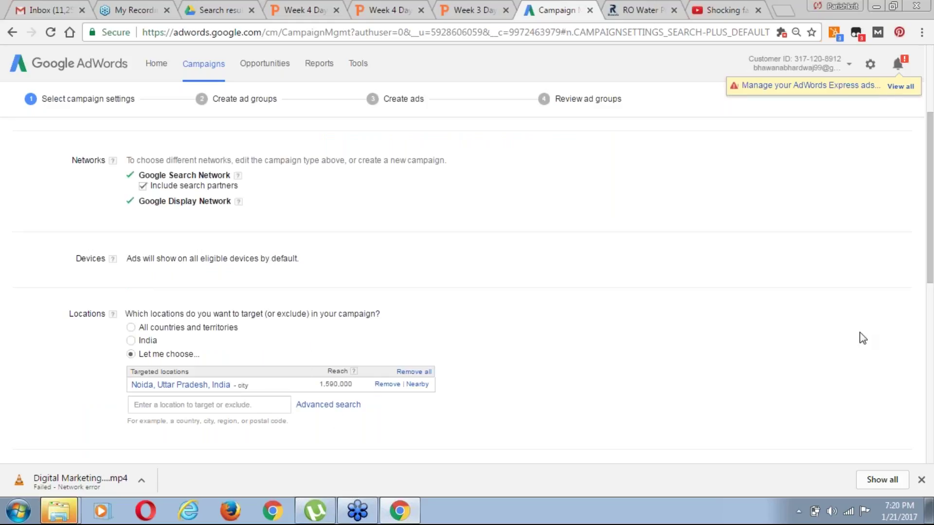
pyautogui.moveTo(932, 250); pyautogui.dragTo(932, 337)
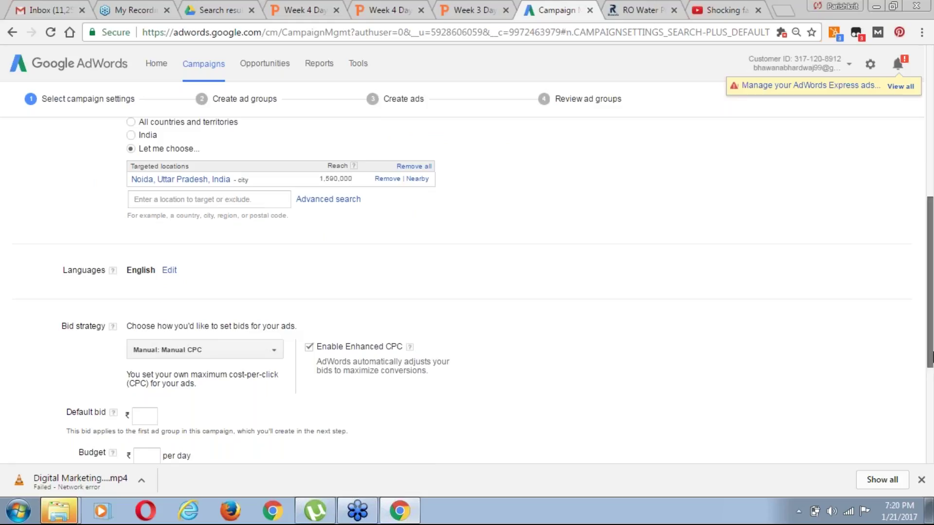
pyautogui.scroll(-1, 926, 357)
pyautogui.scroll(-1, 926, 358)
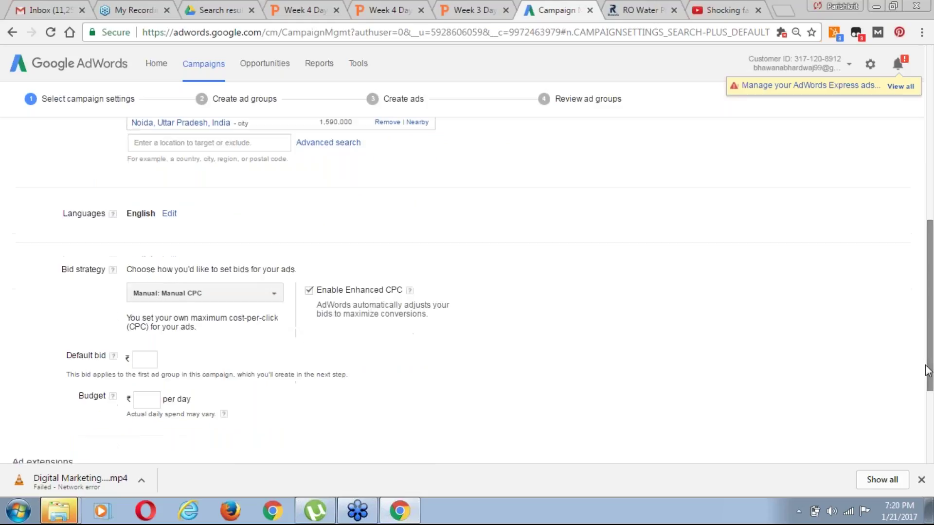
# Add Hindi alongside English as a target language
pyautogui.click(170, 214)
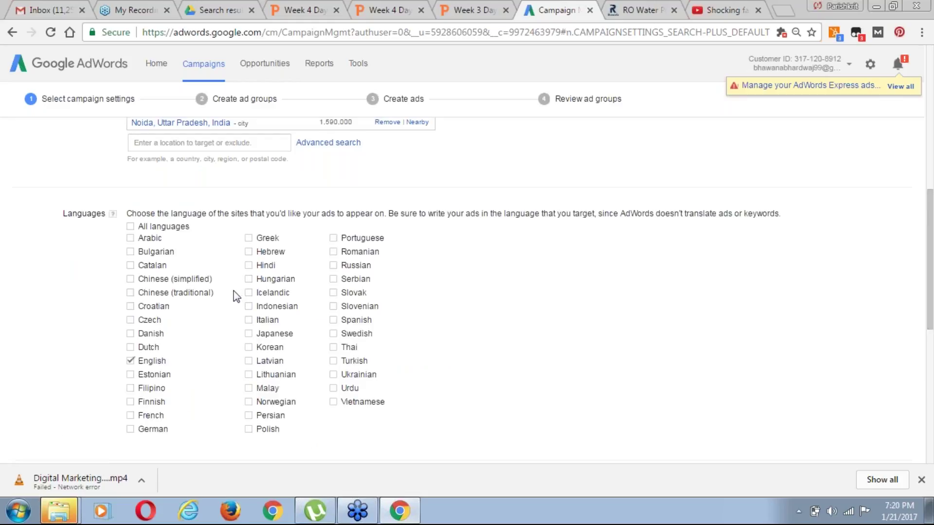
pyautogui.click(248, 265)
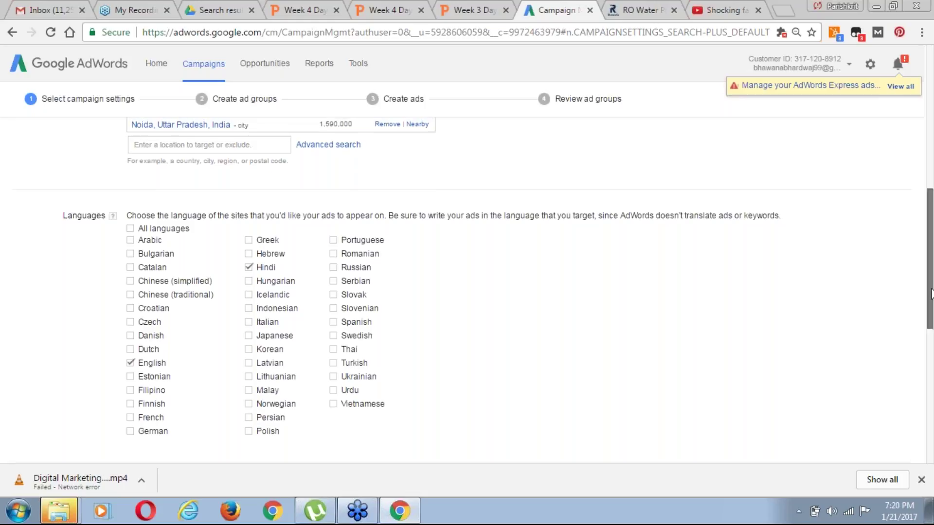
pyautogui.moveTo(931, 293); pyautogui.dragTo(932, 368)
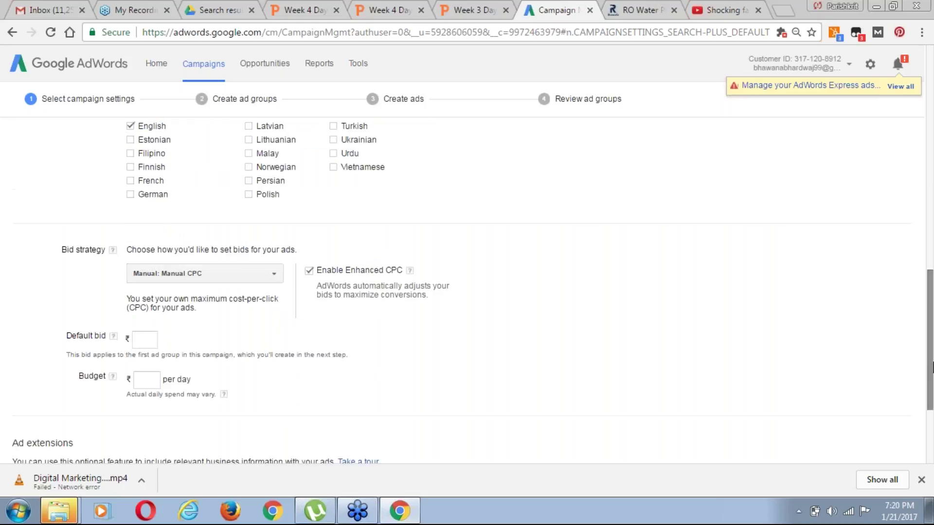
# Review the bid strategies, keep Manual CPC with Enhanced CPC, and show the Tools menu
pyautogui.click(264, 273)
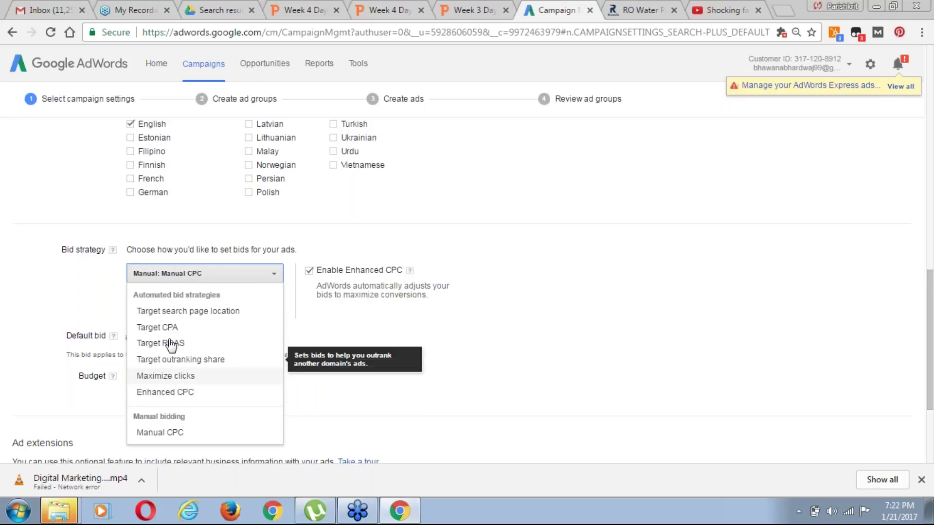
pyautogui.click(931, 392)
pyautogui.moveTo(931, 392); pyautogui.dragTo(932, 418)
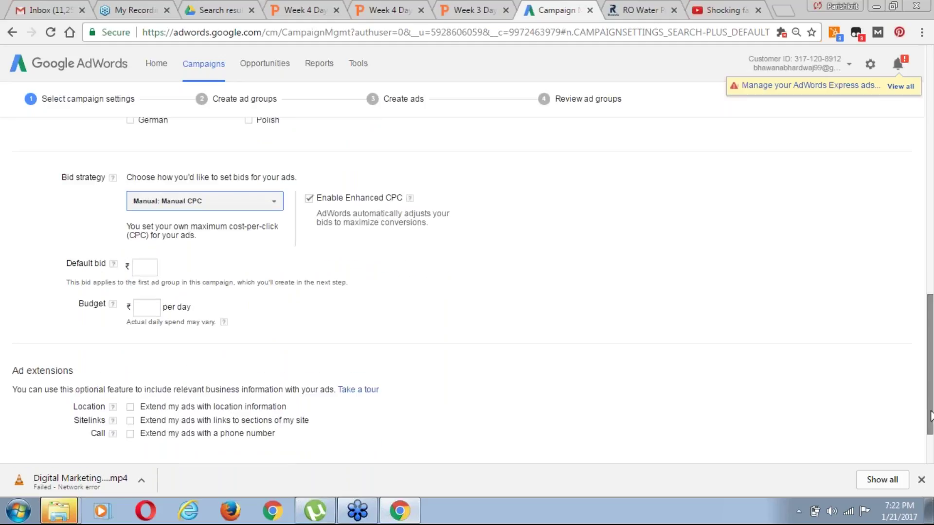
pyautogui.moveTo(932, 417); pyautogui.dragTo(932, 416)
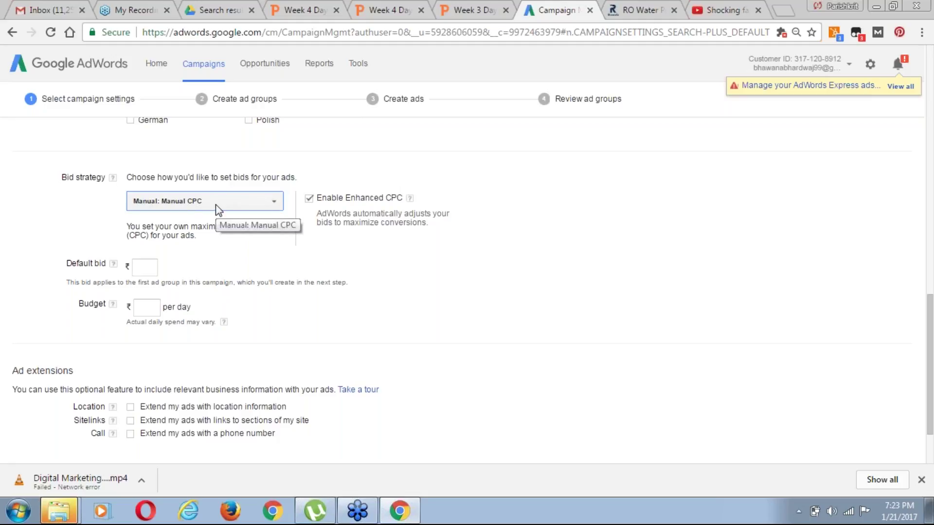
pyautogui.click(359, 66)
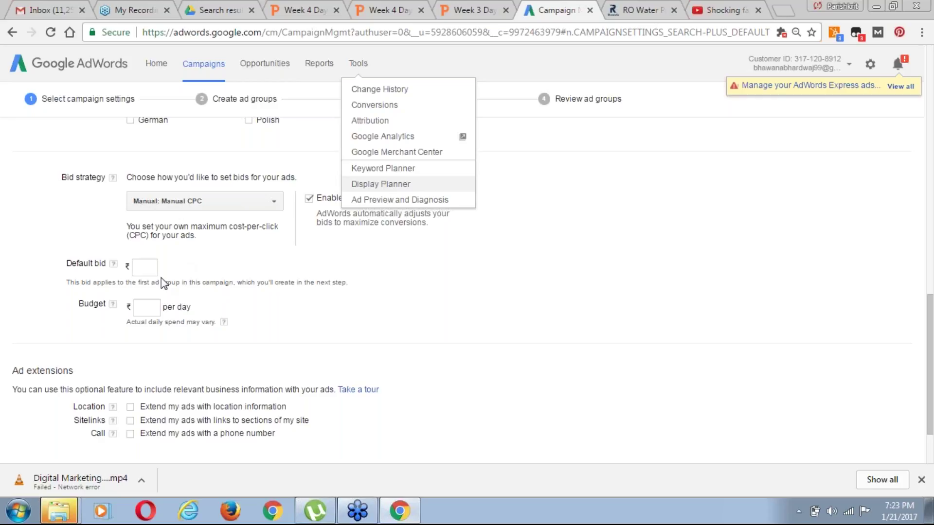
# Enter a default bid of ₹1 and a daily budget of ₹10
pyautogui.click(146, 270)
pyautogui.click(146, 271)
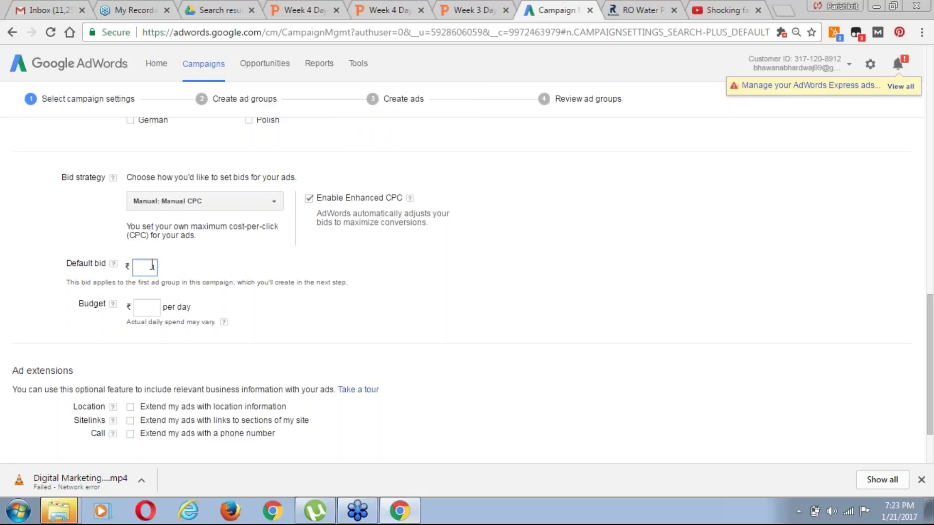
pyautogui.write('1')
pyautogui.click(150, 310)
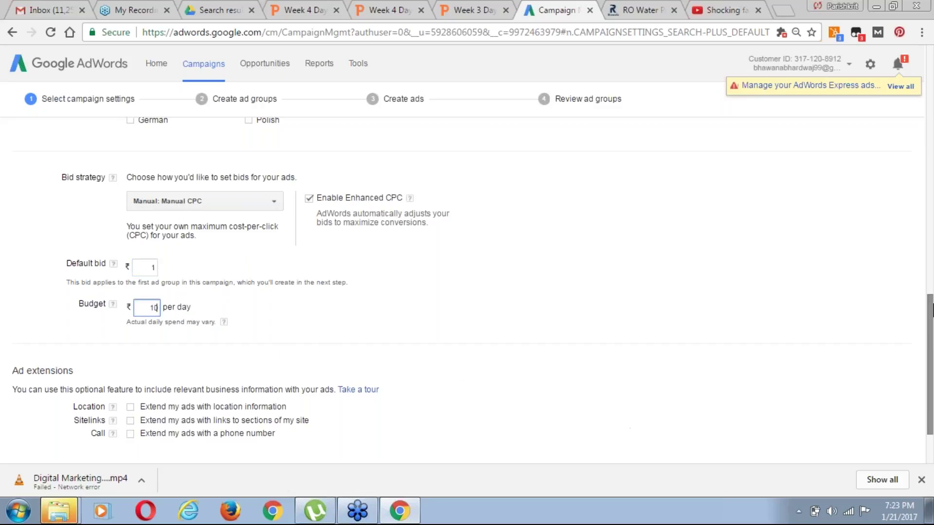
pyautogui.moveTo(930, 320); pyautogui.dragTo(931, 350)
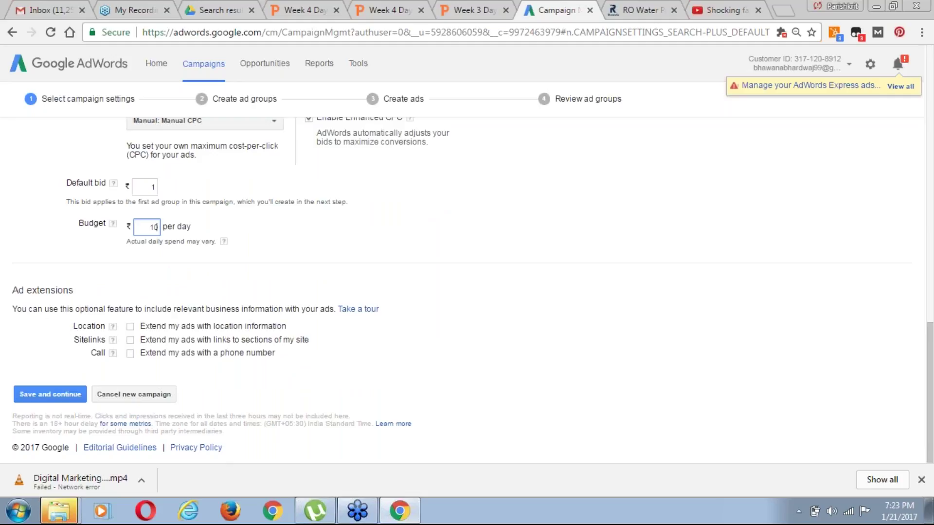
# Enable the location extension and start importing locations from Google My Business
pyautogui.click(131, 327)
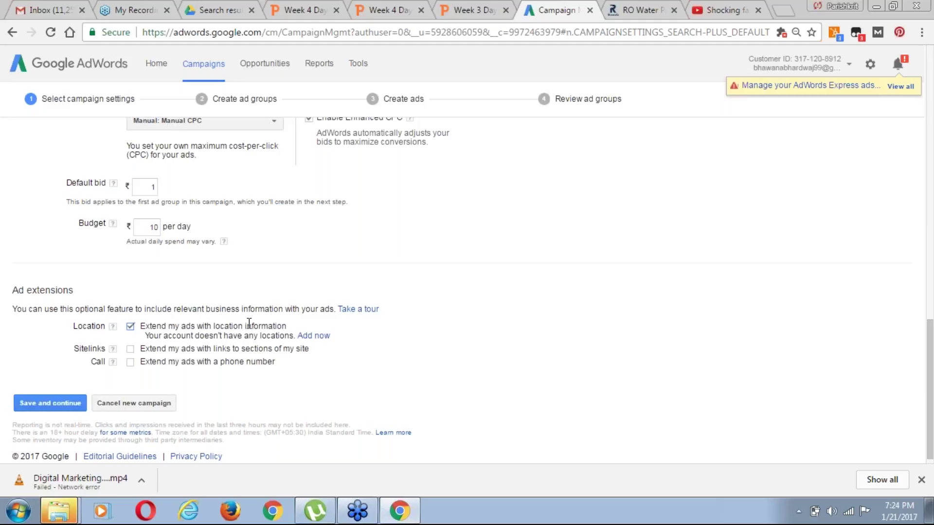
pyautogui.click(311, 335)
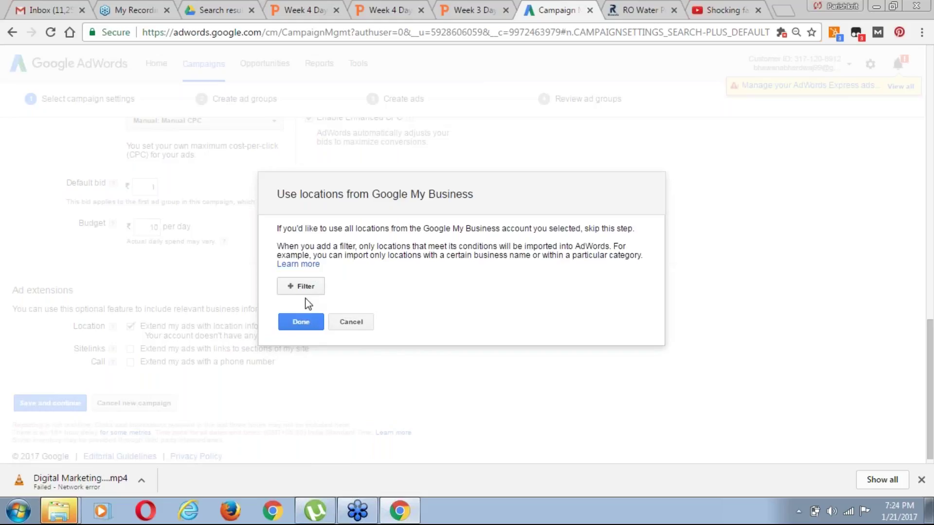
# Filter My Business locations by business name 'rowala', then open Google My Business after nothing matches
pyautogui.click(302, 322)
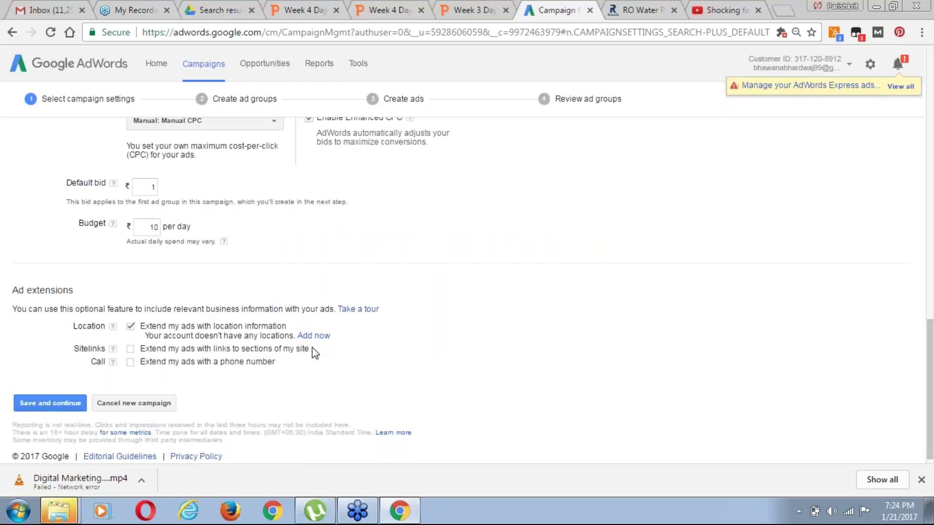
pyautogui.click(313, 336)
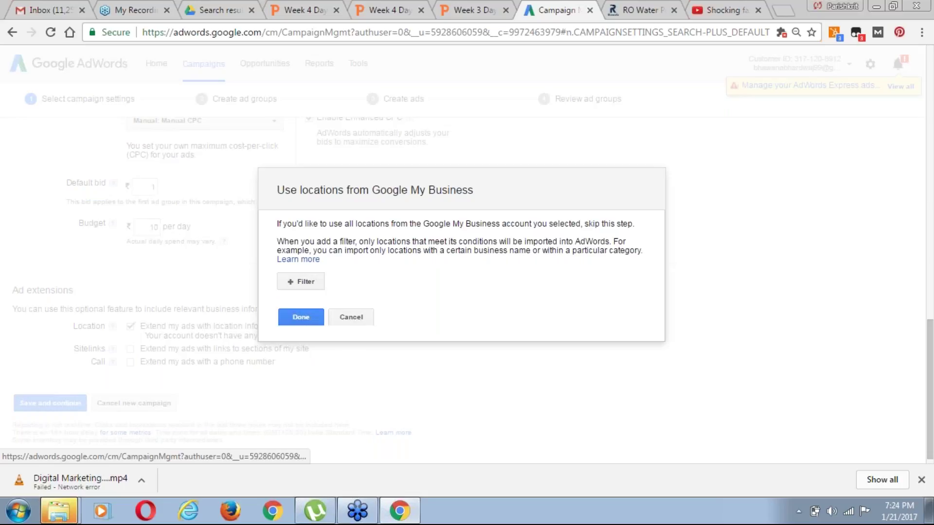
pyautogui.click(314, 285)
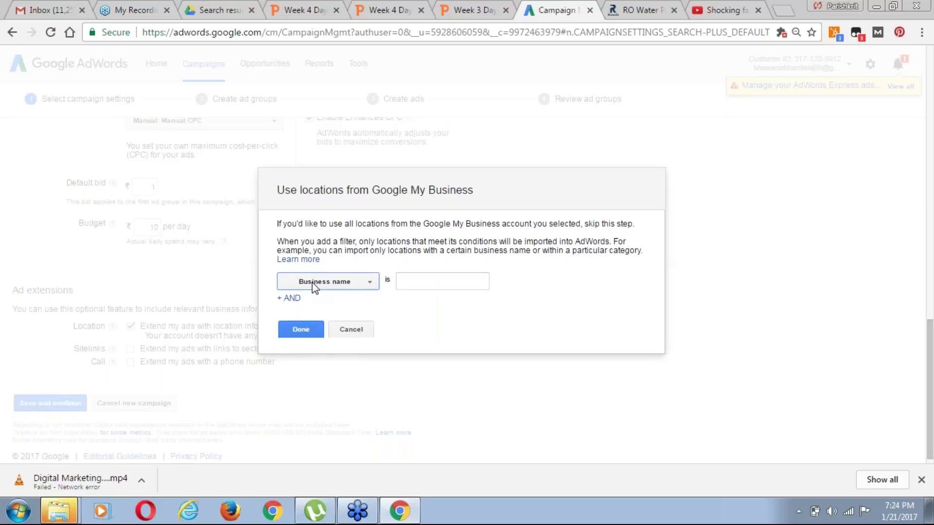
pyautogui.click(360, 284)
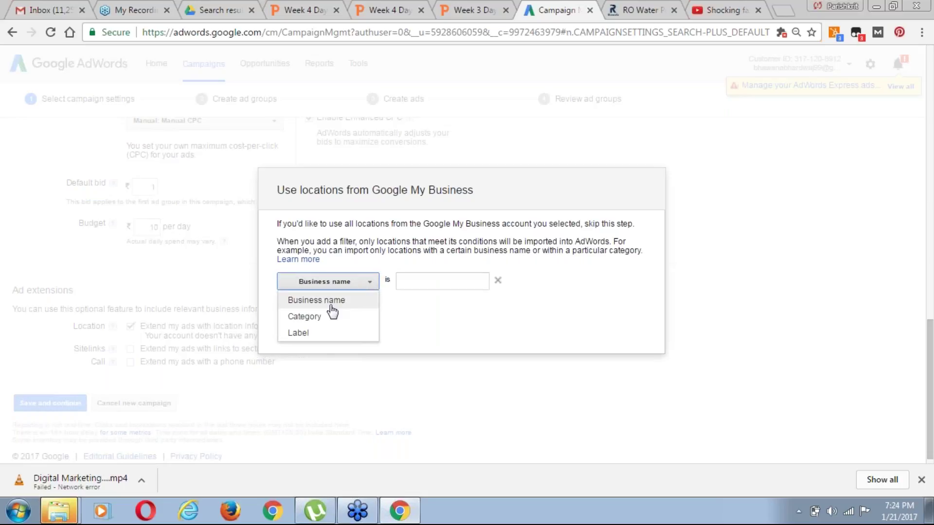
pyautogui.click(335, 301)
pyautogui.click(415, 280)
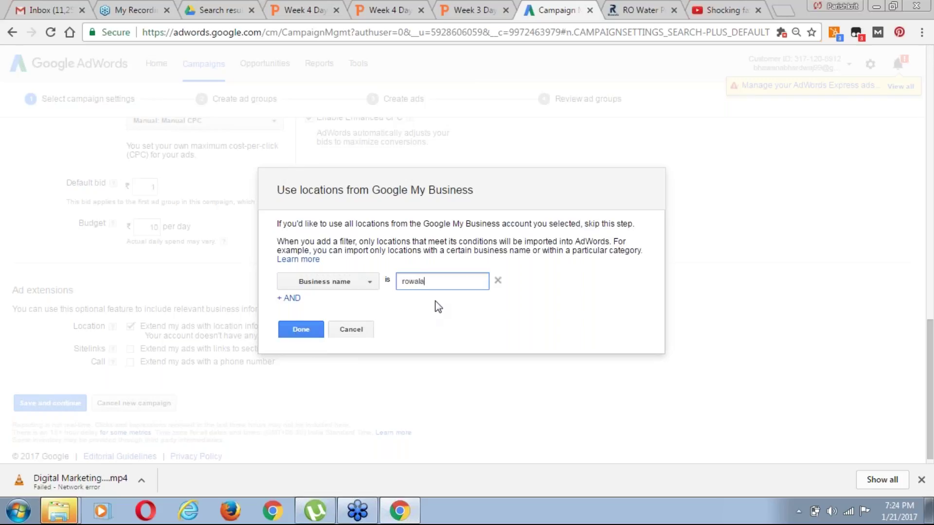
pyautogui.click(303, 335)
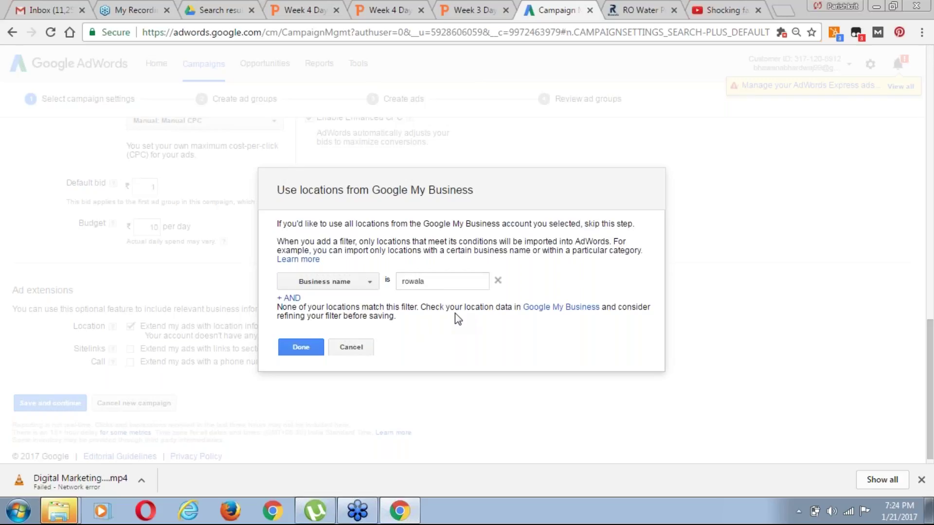
pyautogui.click(557, 308)
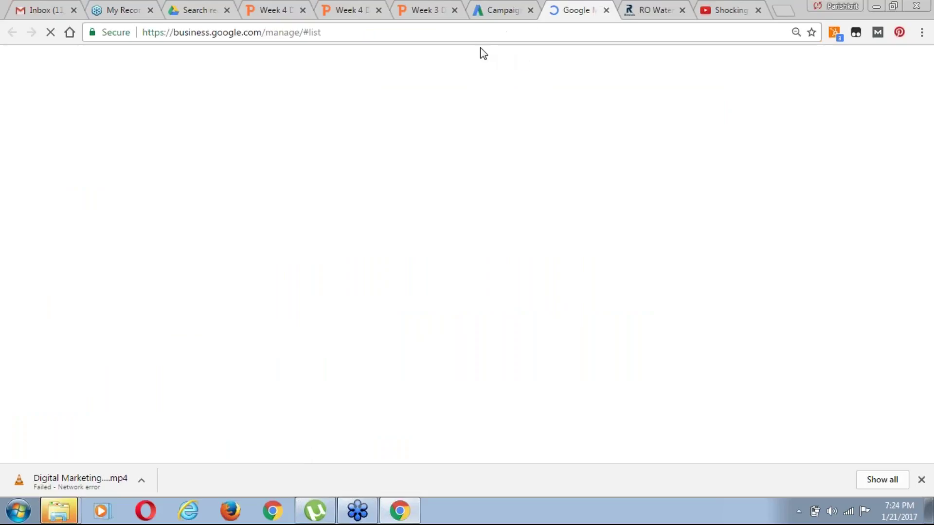
# Switch between the AdWords campaign and Google My Business tabs until the locations dashboard loads
pyautogui.click(502, 18)
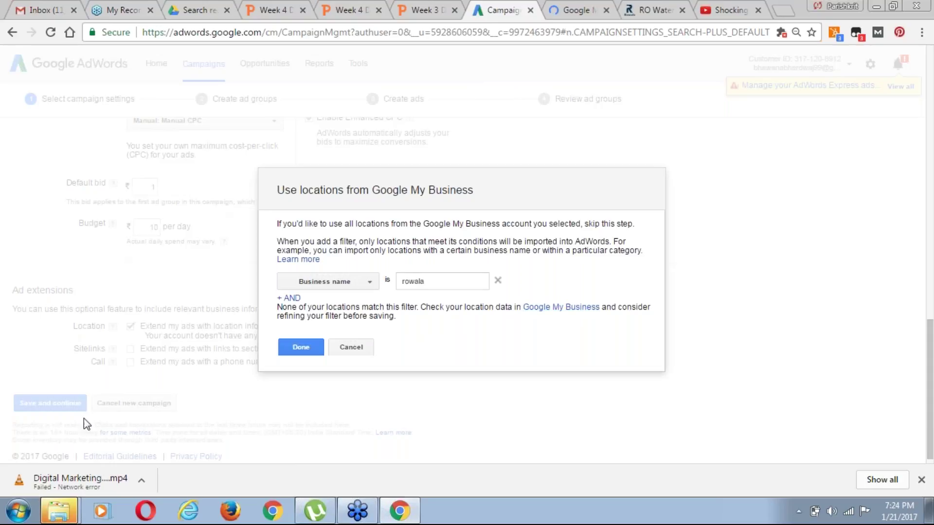
pyautogui.click(564, 10)
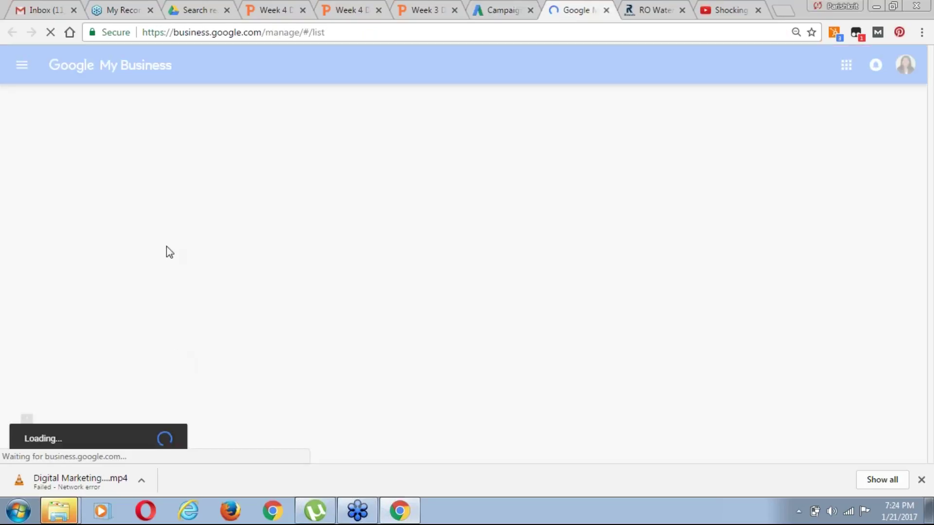
pyautogui.click(499, 13)
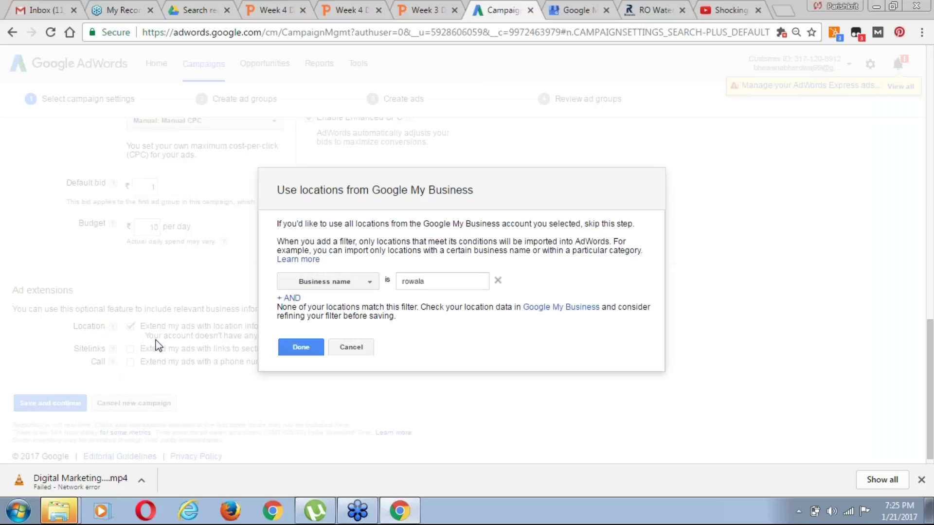
pyautogui.click(573, 11)
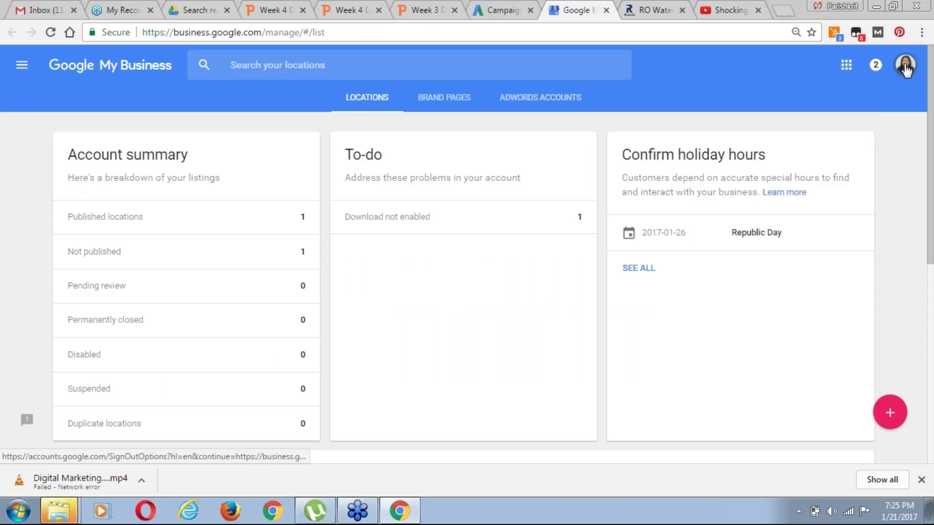
# Check the account details card, then list the published locations from the account summary
pyautogui.click(906, 68)
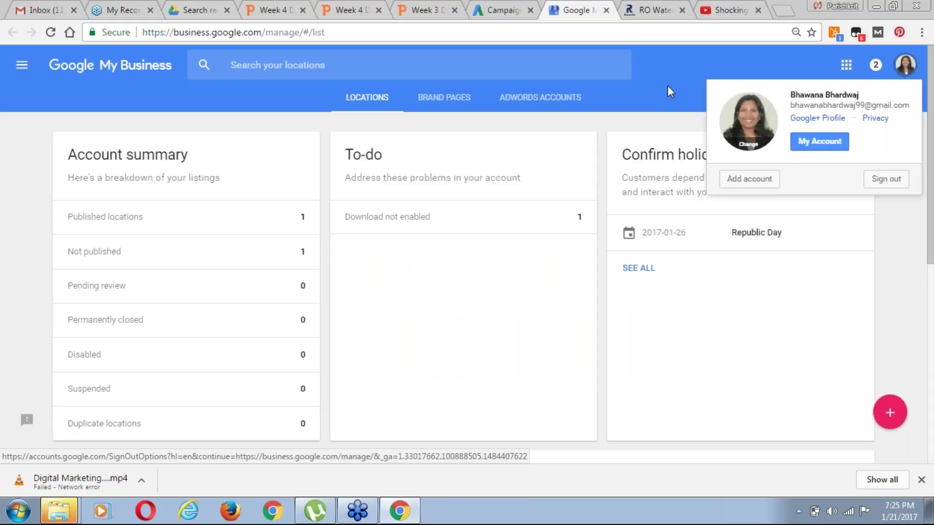
pyautogui.click(671, 69)
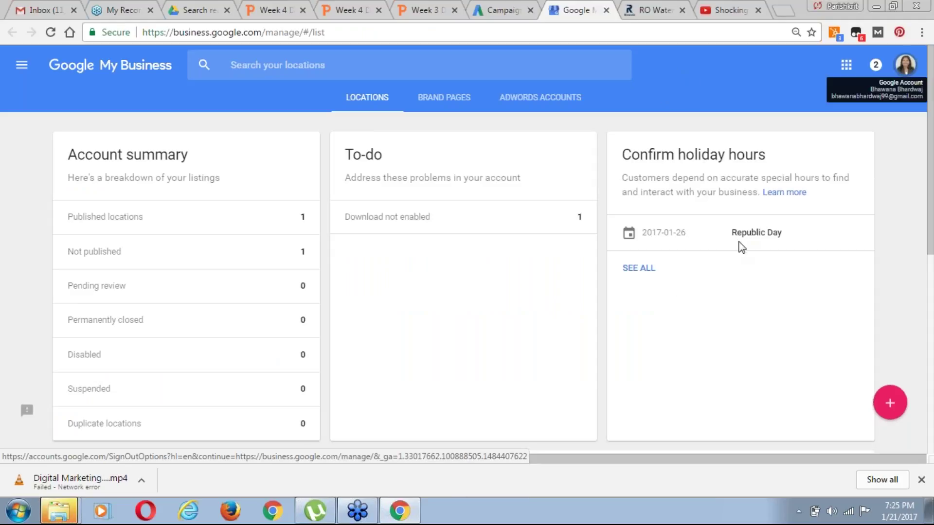
pyautogui.click(195, 220)
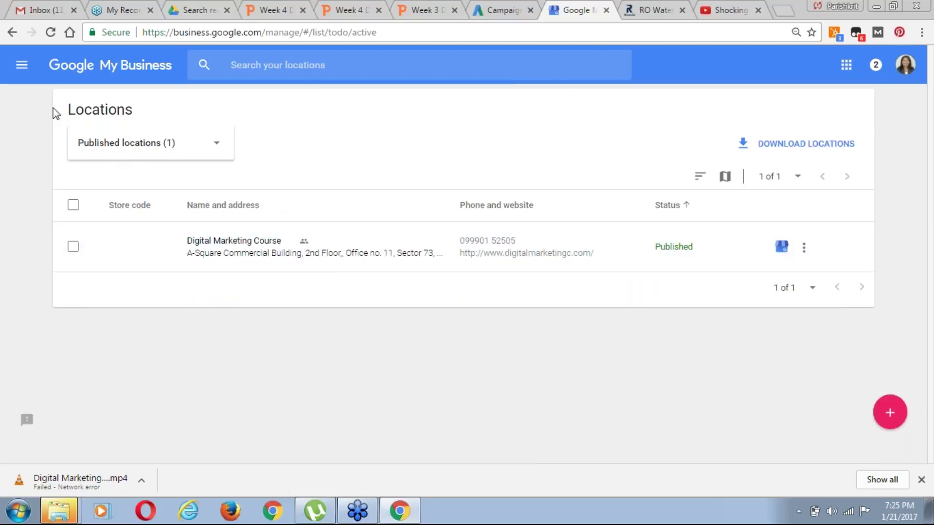
# View Not published, then All locations, and select the published Digital Marketing Course listing
pyautogui.click(220, 147)
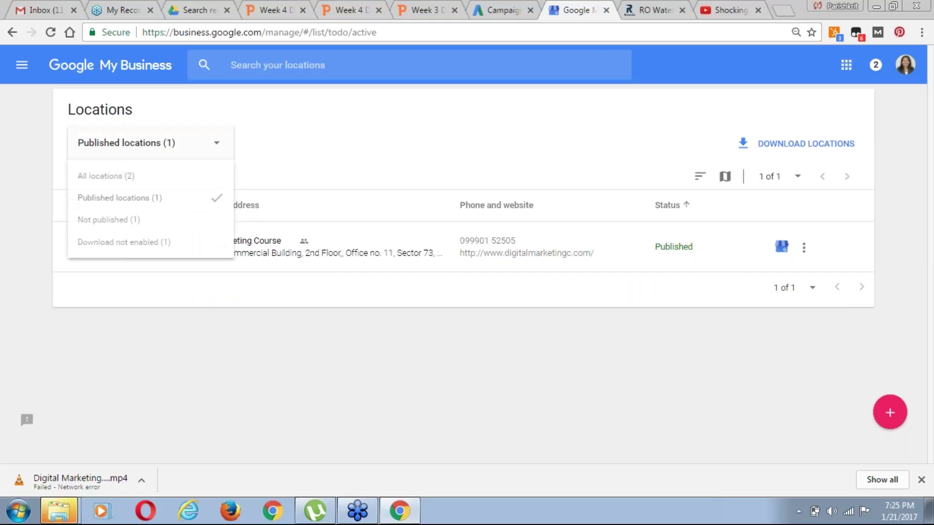
pyautogui.click(126, 223)
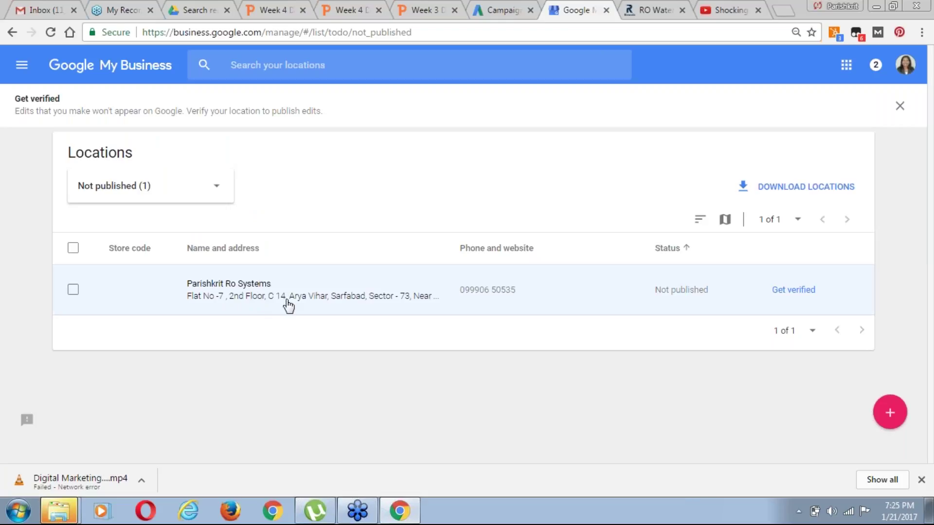
pyautogui.click(206, 192)
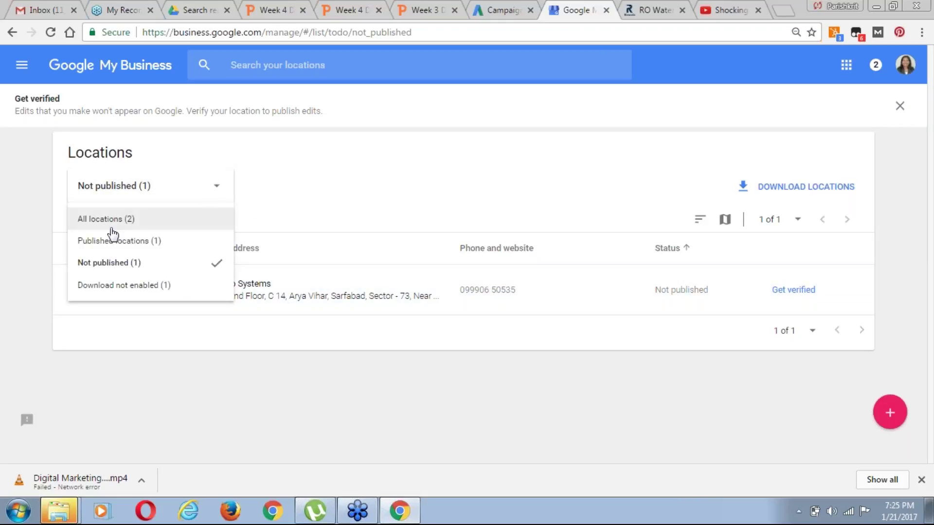
pyautogui.click(116, 222)
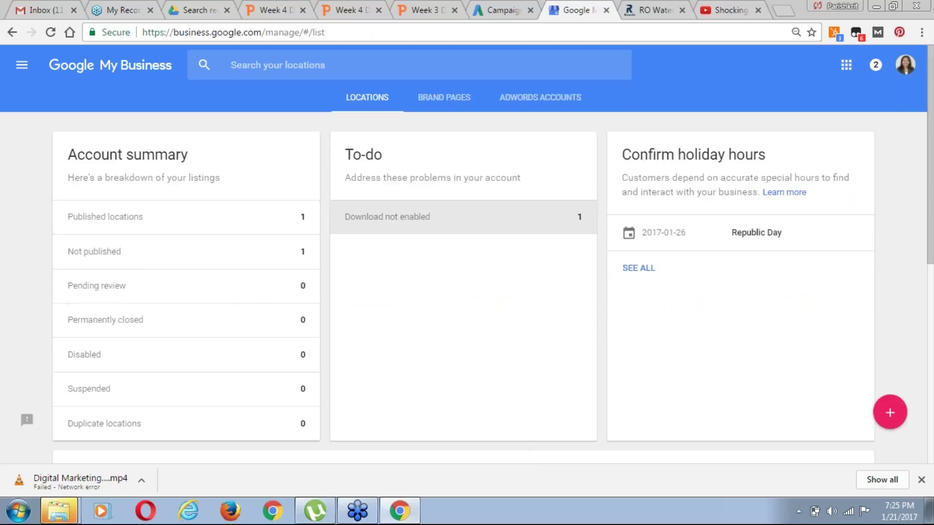
pyautogui.click(209, 221)
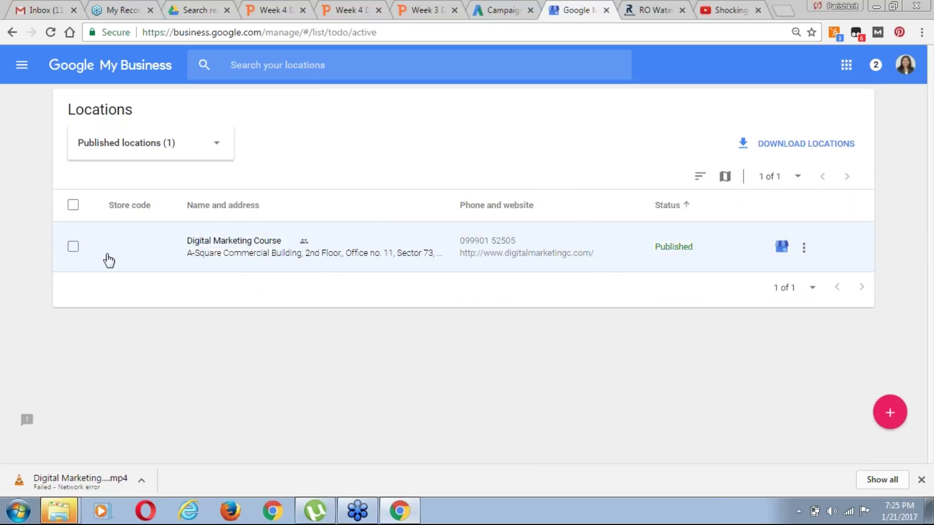
pyautogui.click(74, 249)
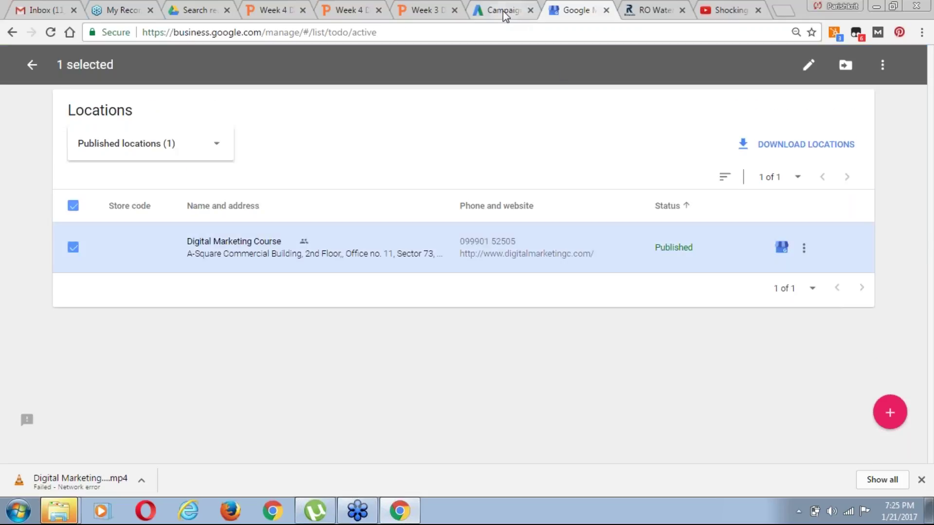
# Copy 'Digital Marketing Course' from My Business, paste it over 'rowala' in the filter, and apply
pyautogui.click(502, 14)
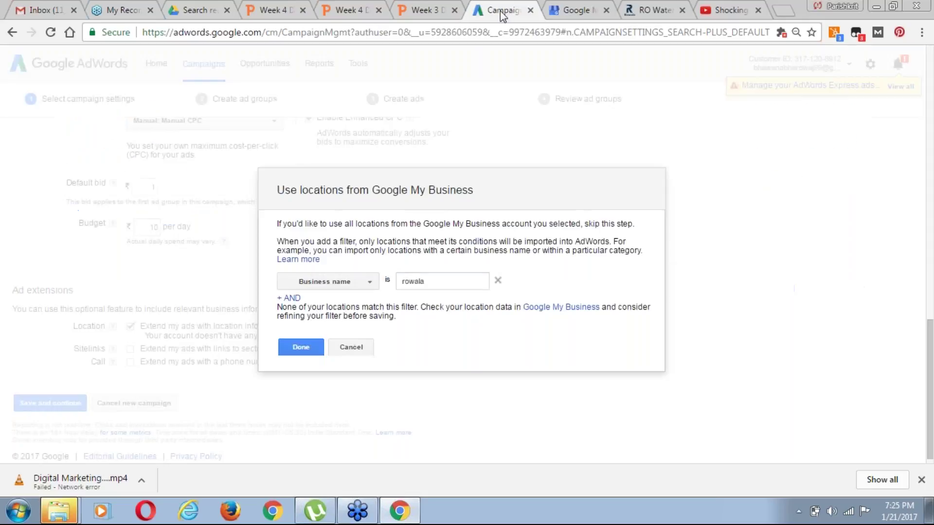
pyautogui.click(434, 285)
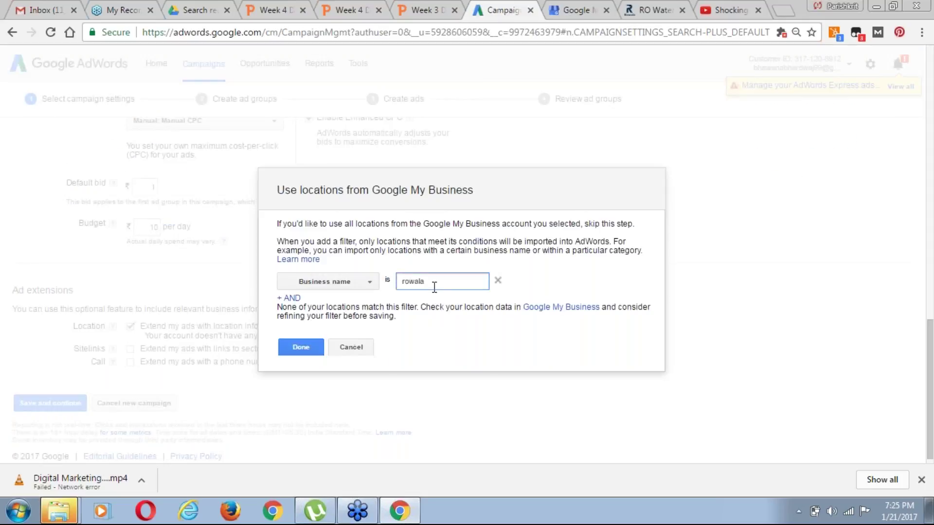
pyautogui.click(576, 8)
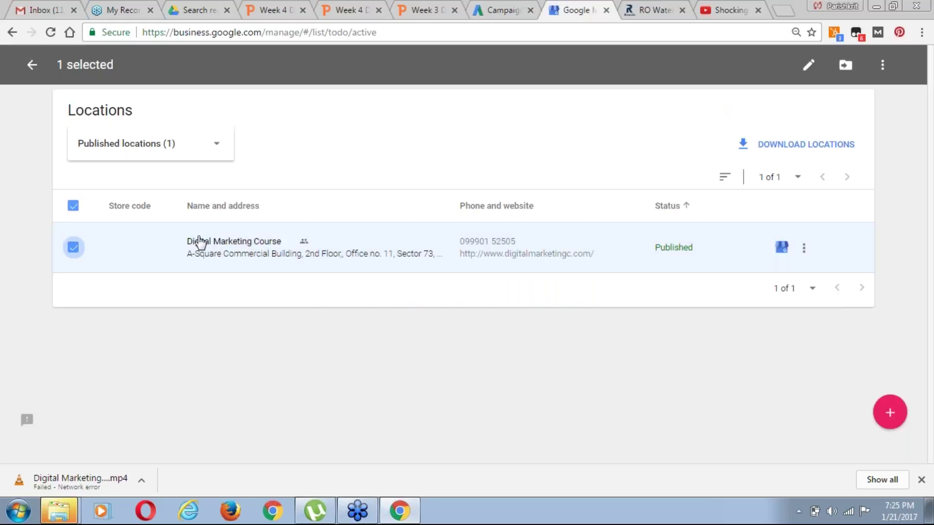
pyautogui.moveTo(185, 239); pyautogui.dragTo(282, 242)
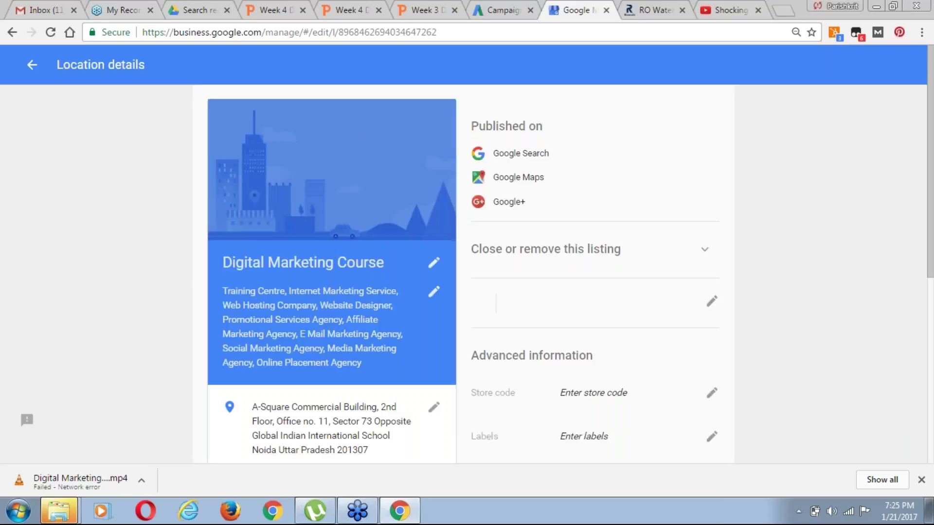
pyautogui.click(387, 275)
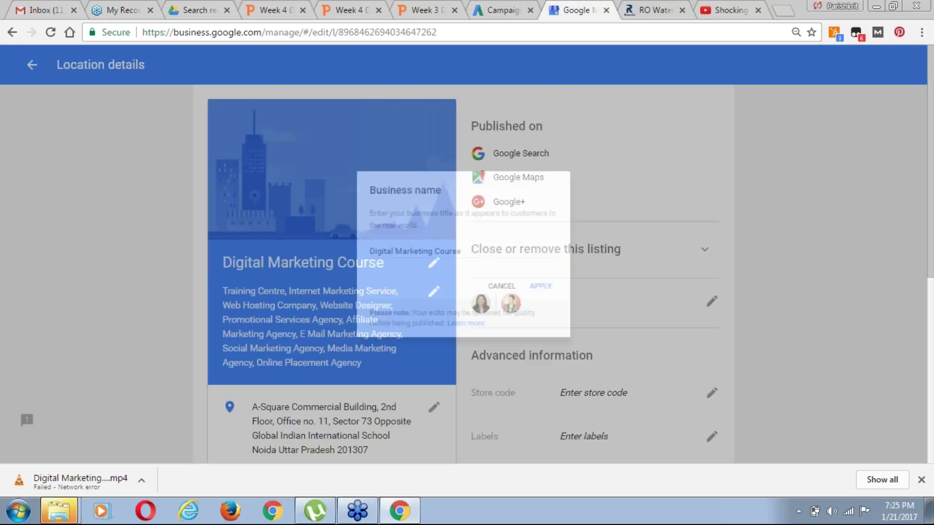
pyautogui.hotkey('ctrl', 'a')
pyautogui.hotkey('ctrl', 'c')
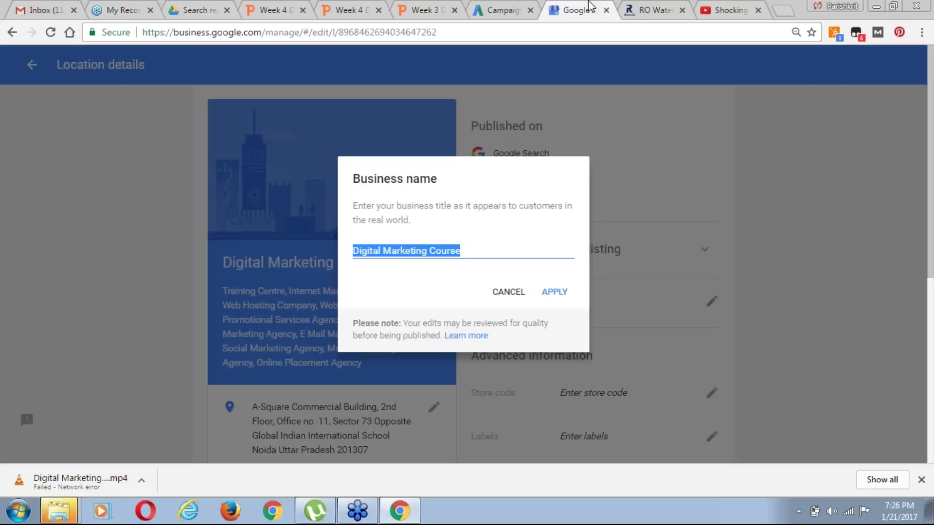
pyautogui.click(506, 11)
pyautogui.doubleClick(430, 284)
pyautogui.hotkey('ctrl', 'v')
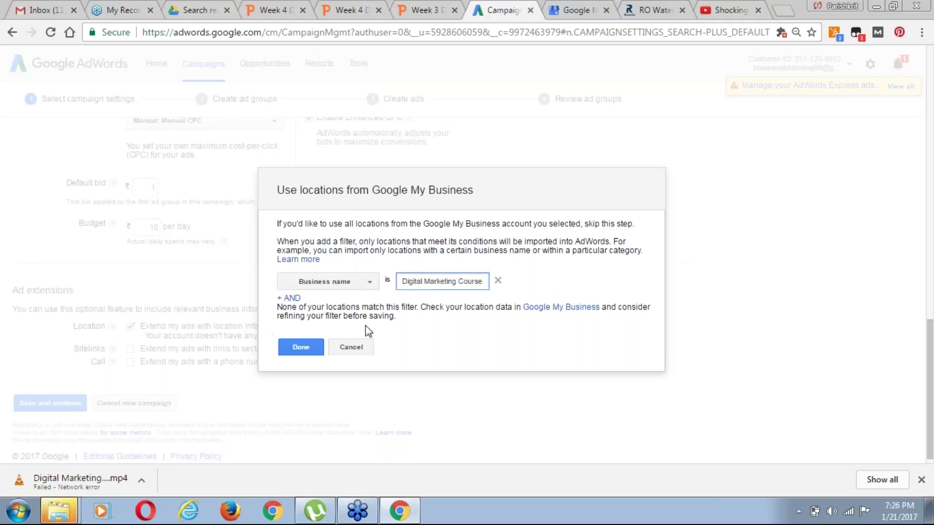
pyautogui.click(304, 349)
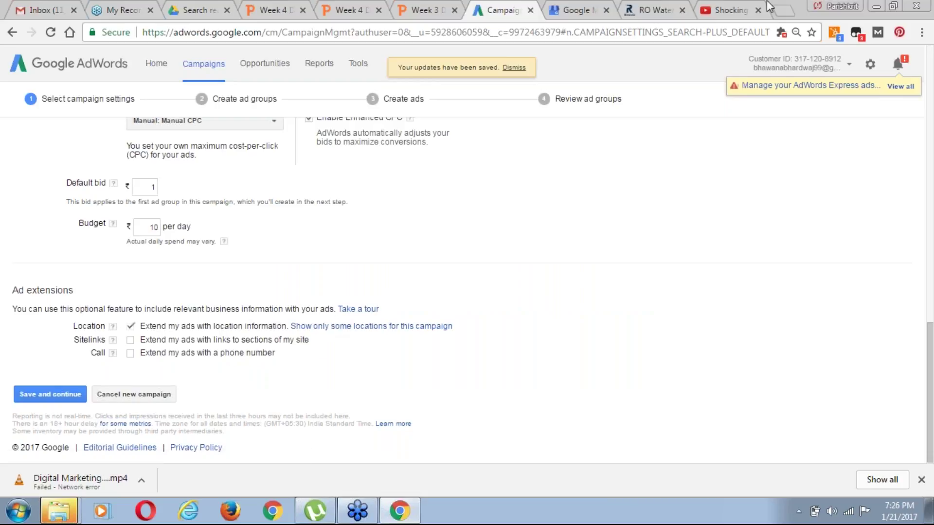
# Enable sitelink extensions and add the two RO Service sitelinks plus the Agra Tour sitelink
pyautogui.click(130, 341)
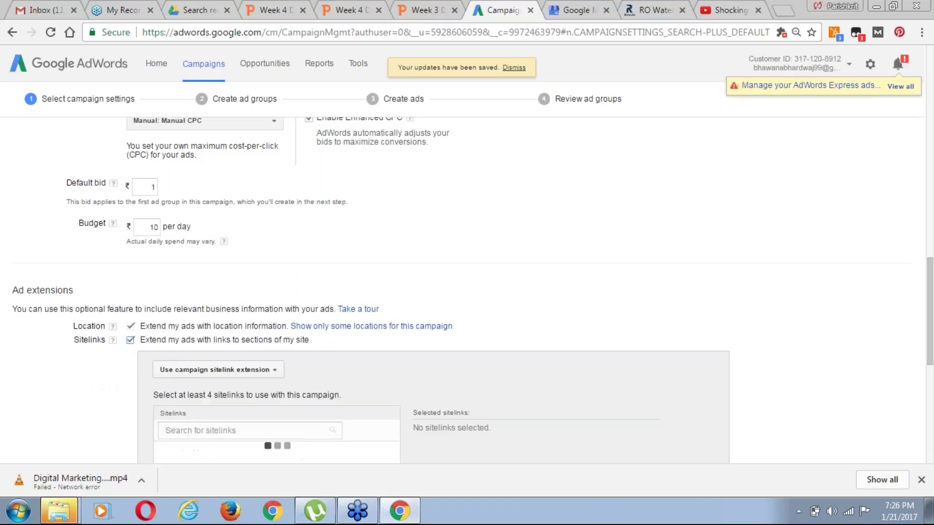
pyautogui.moveTo(931, 343); pyautogui.dragTo(931, 377)
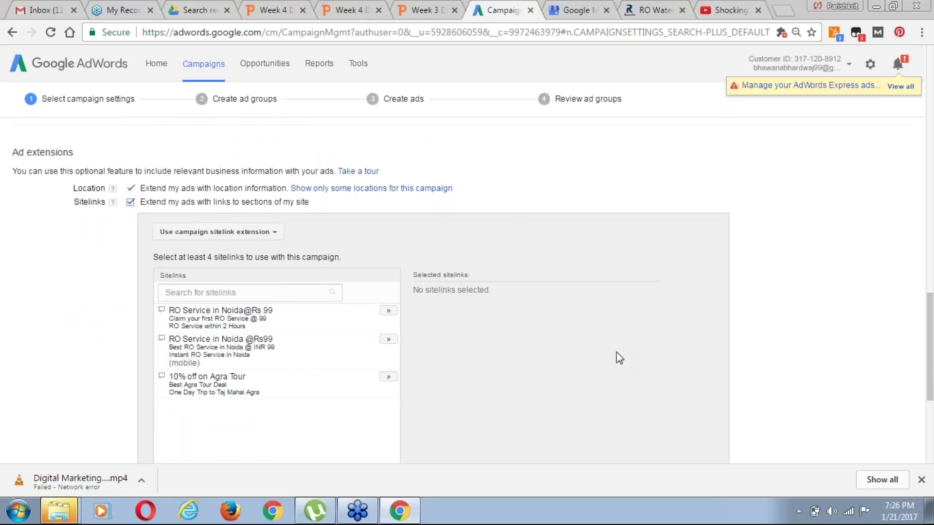
pyautogui.click(388, 311)
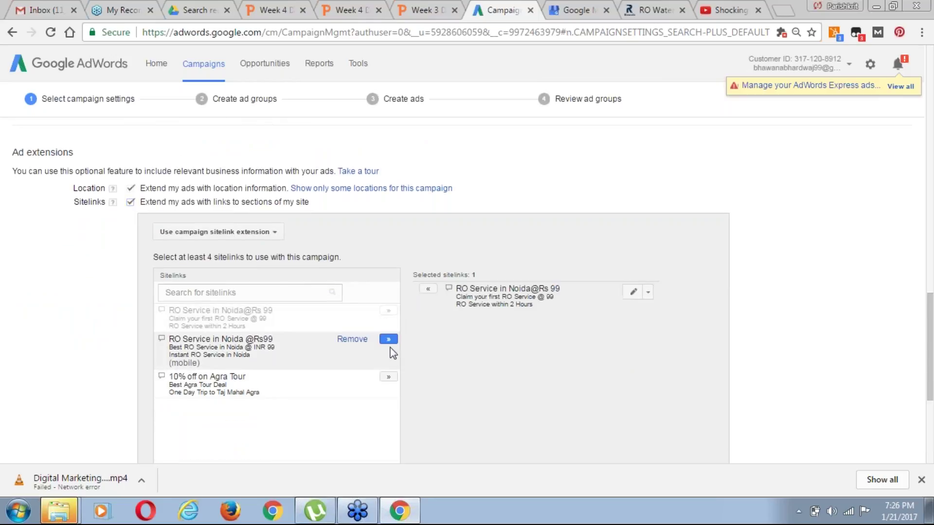
pyautogui.click(389, 339)
pyautogui.click(388, 377)
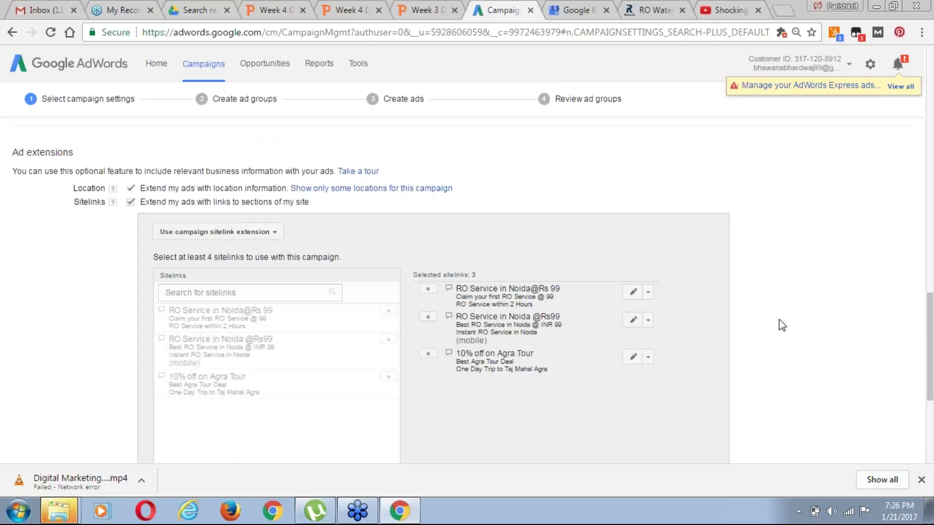
pyautogui.moveTo(930, 319); pyautogui.dragTo(932, 376)
# Extend the ads with a phone number, adding the mobile number as the call extension
pyautogui.click(131, 370)
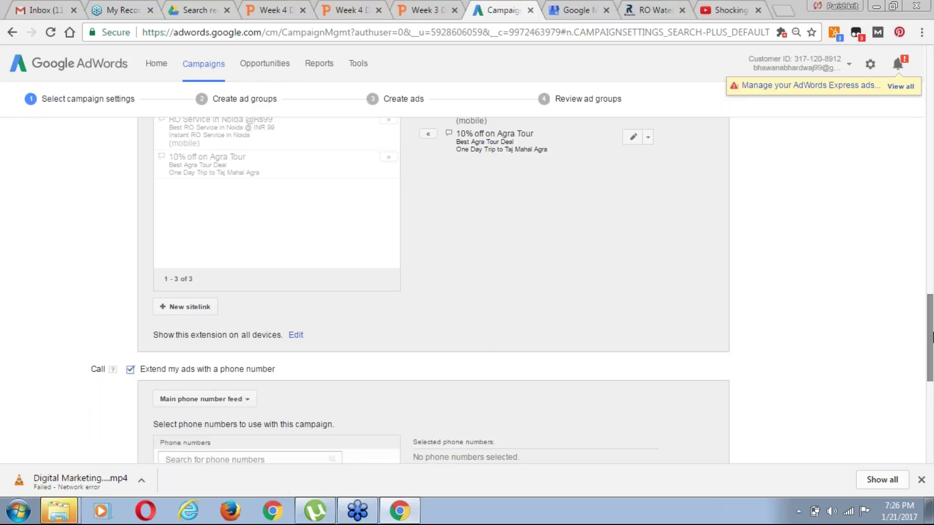
pyautogui.moveTo(932, 325); pyautogui.dragTo(931, 387)
pyautogui.click(389, 190)
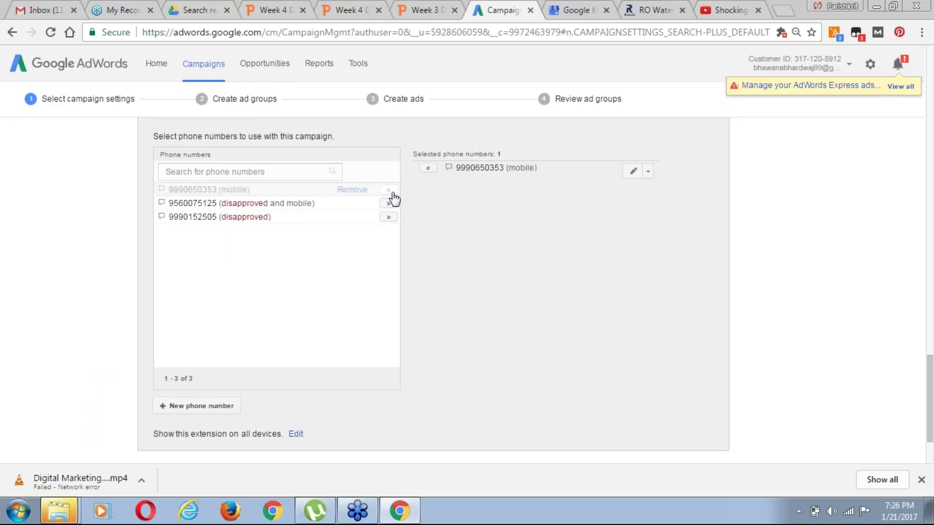
# Remove the '10% off on Agra Tour' sitelink and save the campaign settings
pyautogui.moveTo(932, 424); pyautogui.dragTo(931, 339)
pyautogui.click(648, 248)
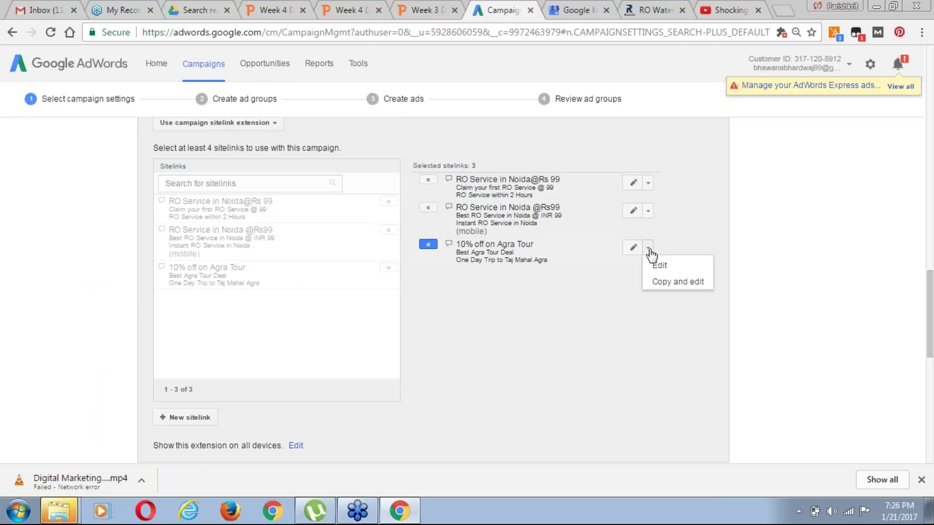
pyautogui.click(429, 246)
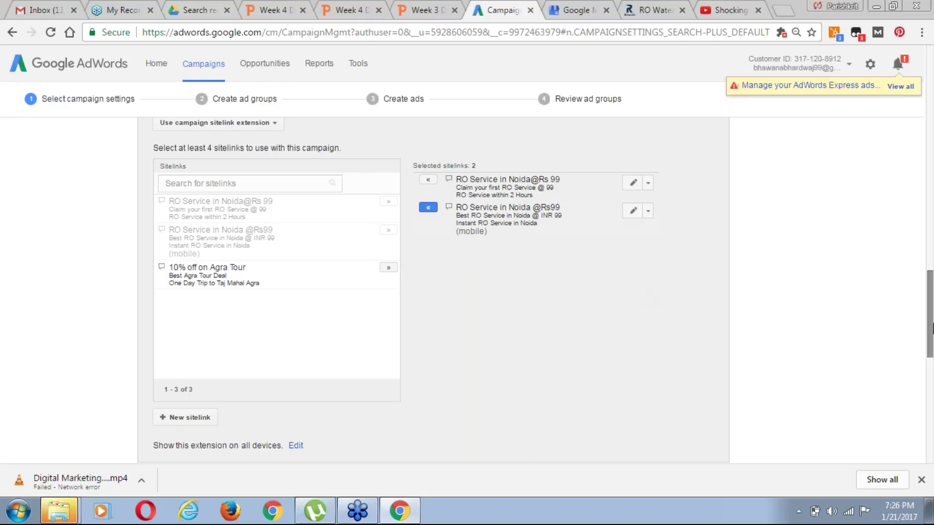
pyautogui.moveTo(931, 328); pyautogui.dragTo(932, 437)
pyautogui.click(57, 397)
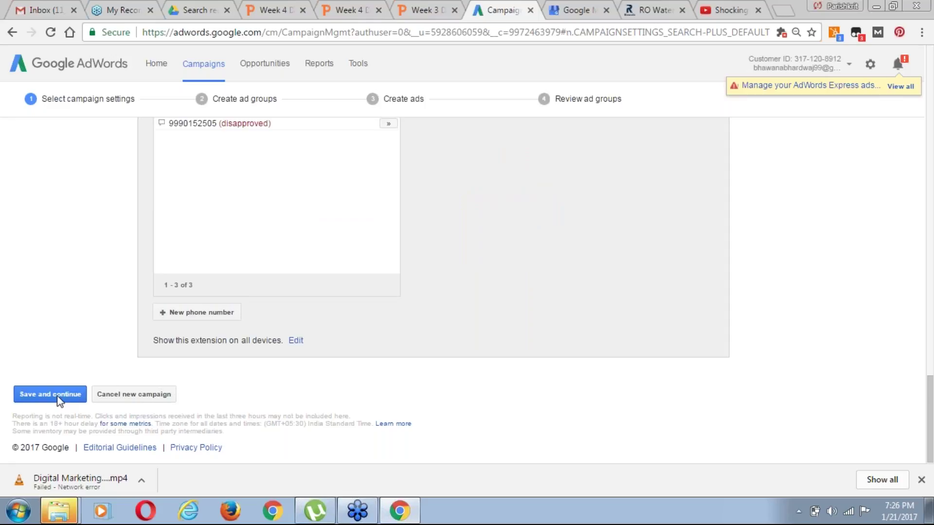
# Review the ₹1 default bid and ₹10 daily budget, then save and continue to ad groups
pyautogui.moveTo(931, 398); pyautogui.dragTo(932, 338)
pyautogui.scroll(10, 170, 288)
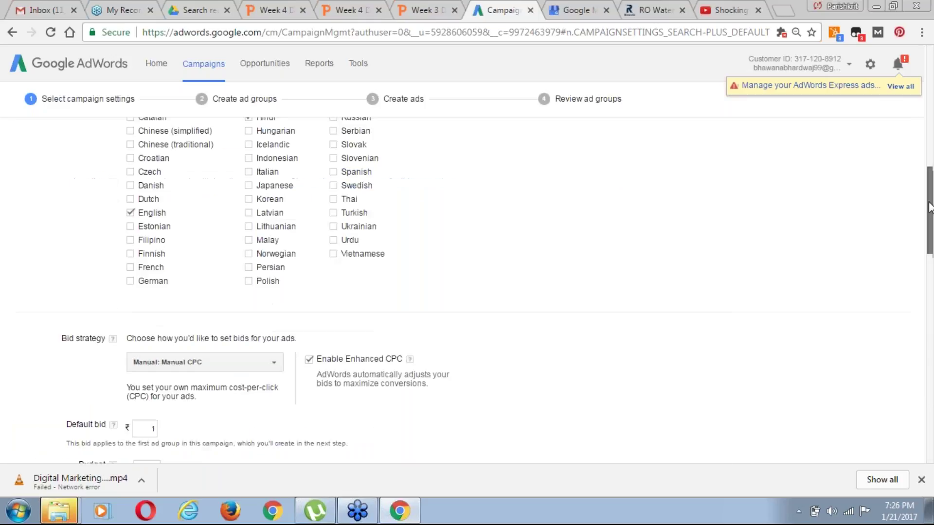
pyautogui.scroll(-1, 170, 287)
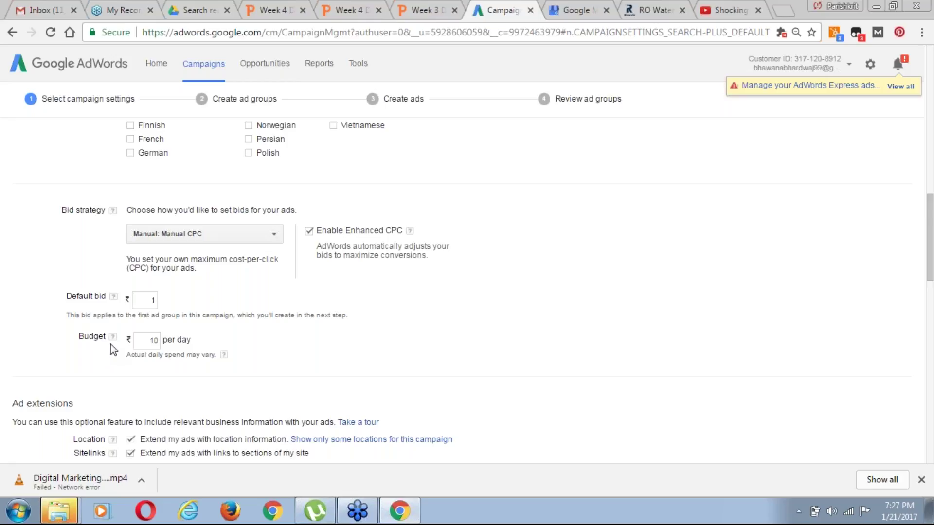
pyautogui.moveTo(929, 278); pyautogui.dragTo(932, 452)
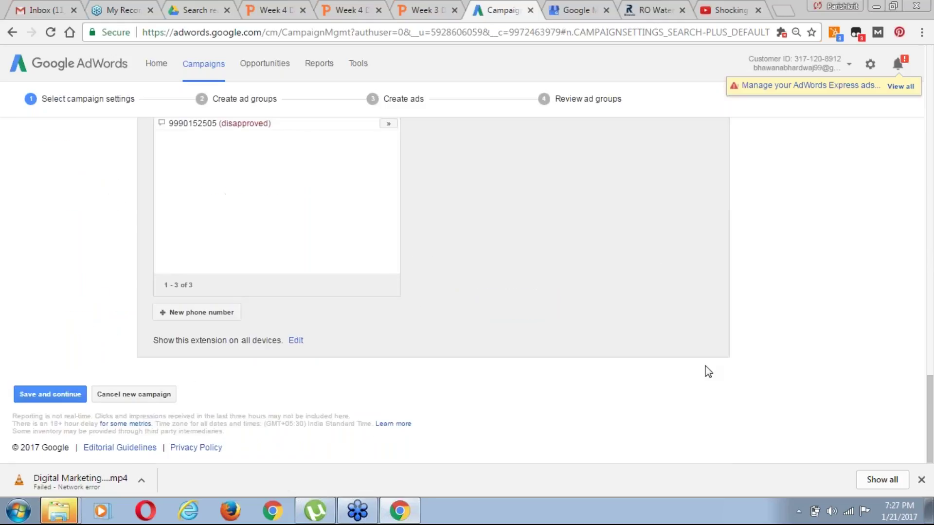
pyautogui.click(61, 395)
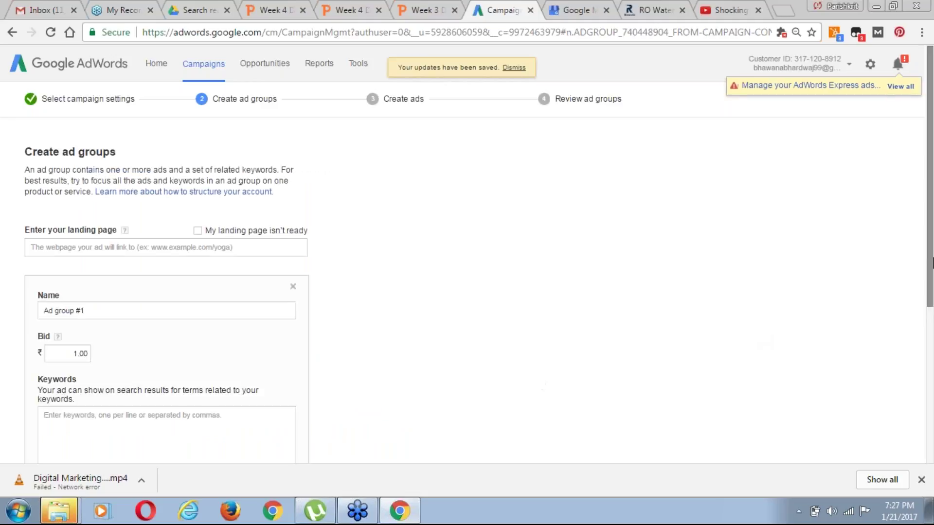
# Replace the default ad group name, starting to type 'RO Repair Service'
pyautogui.scroll(-1, 931, 265)
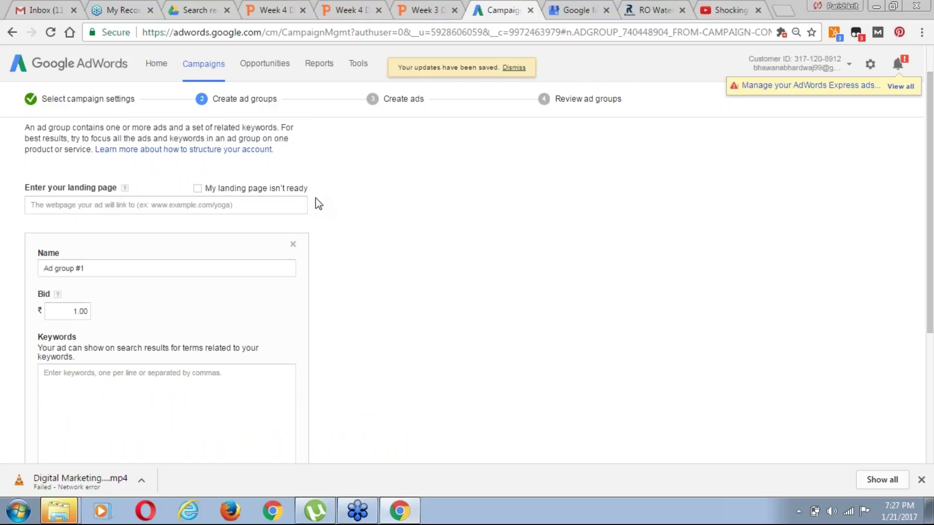
pyautogui.moveTo(932, 253); pyautogui.dragTo(930, 298)
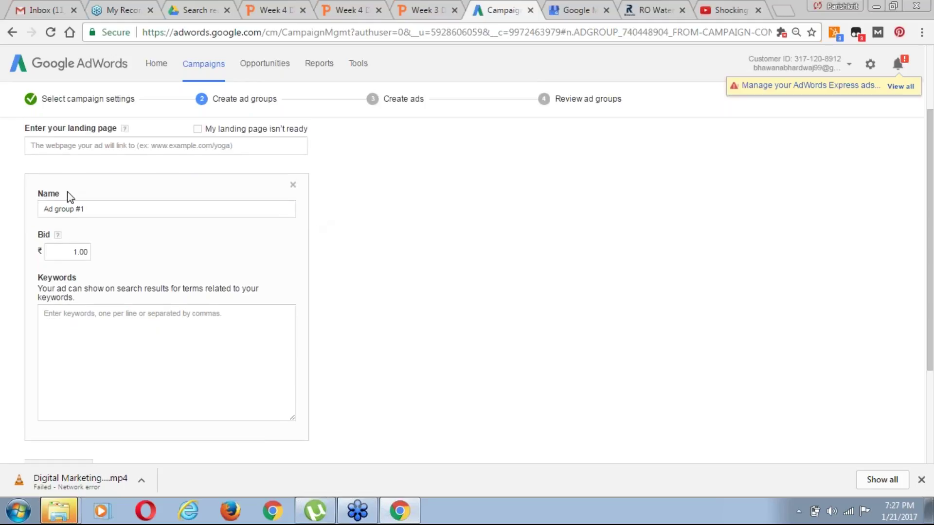
pyautogui.click(84, 210)
pyautogui.tripleClick(84, 210)
pyautogui.write('RO Repair Service')
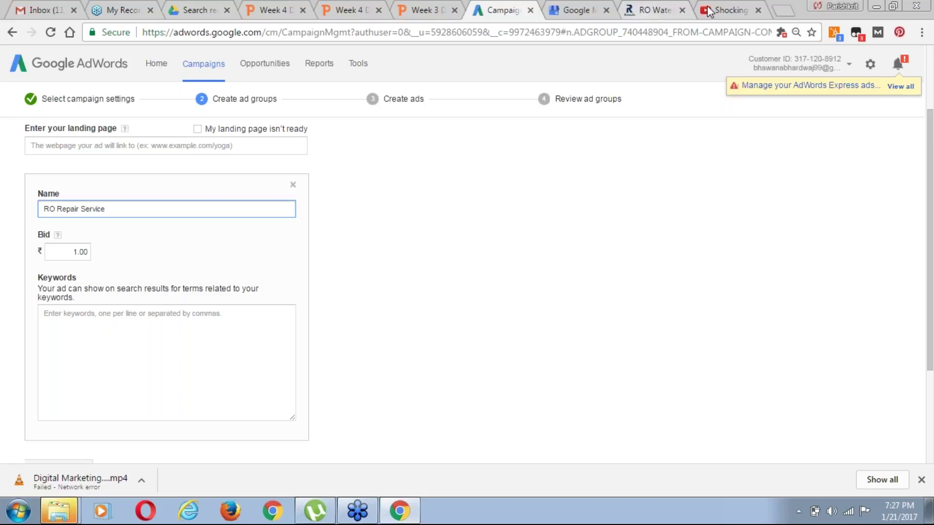
# Open a new blank tab and close the stray YouTube video tab
pyautogui.click(722, 15)
pyautogui.click(670, 10)
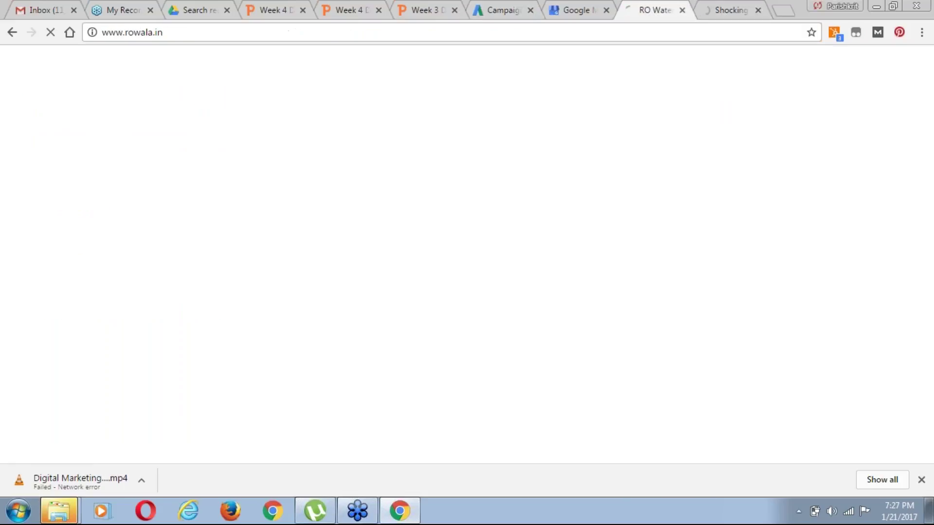
pyautogui.click(778, 12)
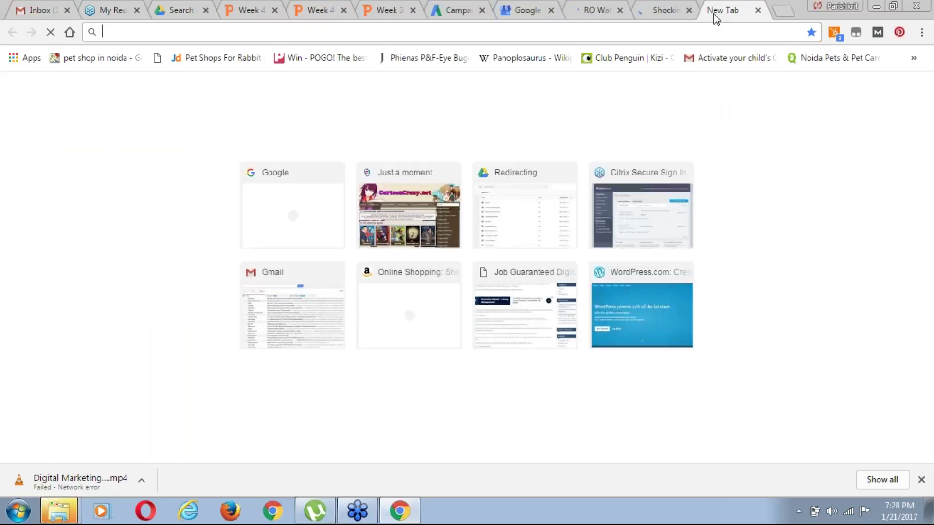
pyautogui.click(667, 10)
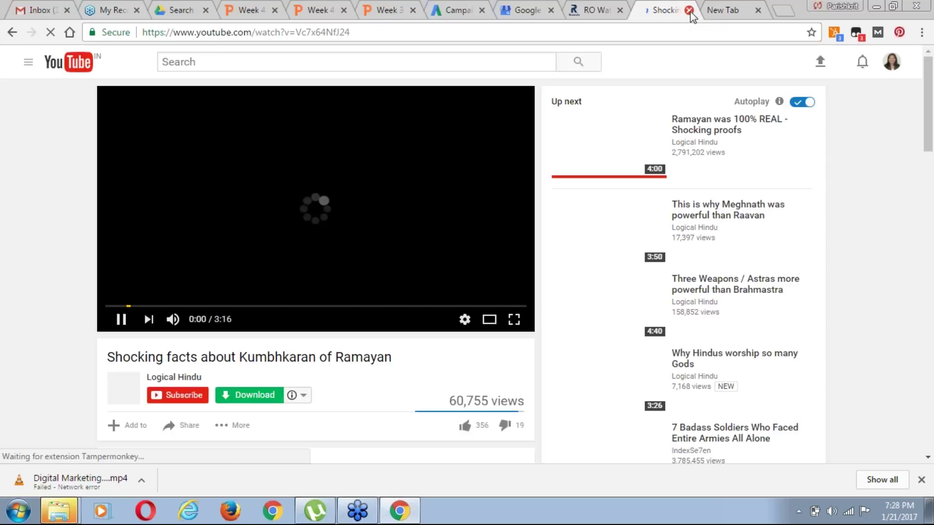
pyautogui.click(690, 11)
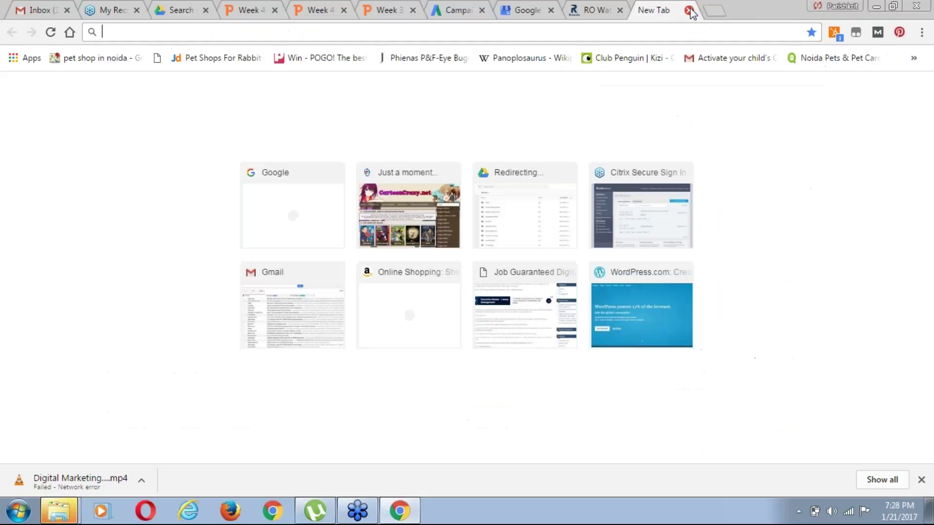
# Load the Google home page in the new tab
pyautogui.click(638, 28)
pyautogui.write('goo')
pyautogui.press('Return')
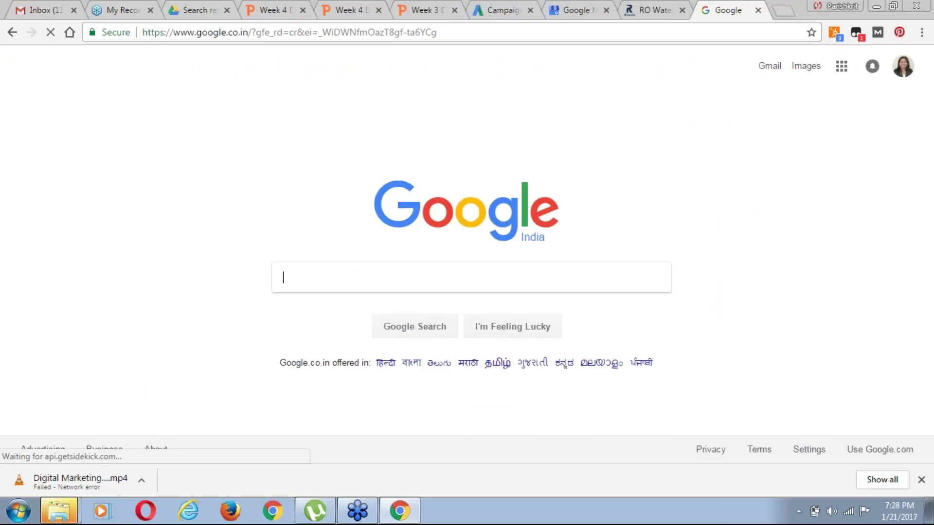
# Search 'ro water purifier repair service noida', highlight the top ad's headline, and return to AdWords
pyautogui.write('ro')
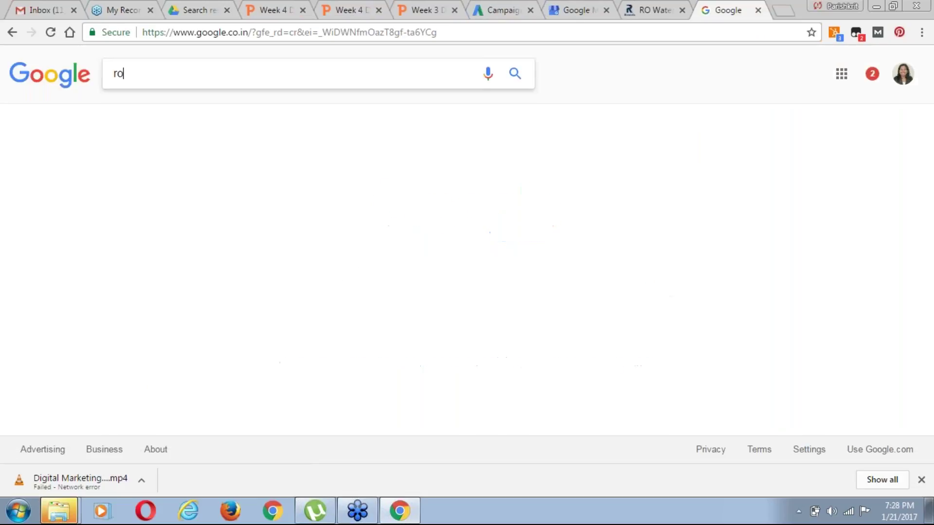
pyautogui.write(' wat')
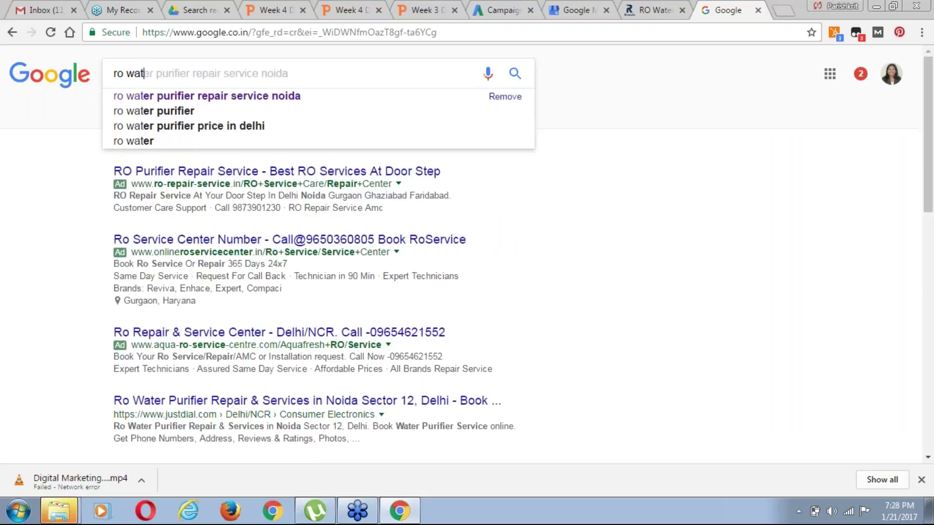
pyautogui.press('Down')
pyautogui.press('Return')
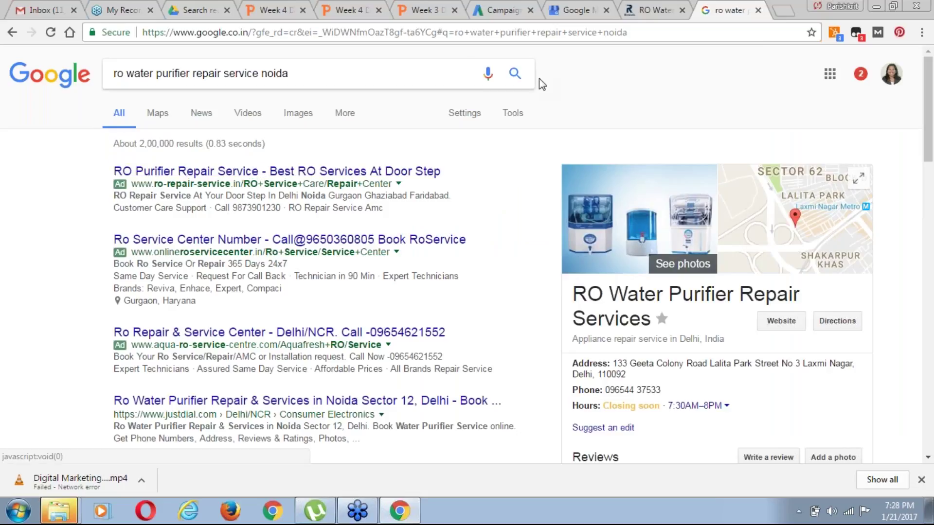
pyautogui.moveTo(463, 172); pyautogui.dragTo(104, 163)
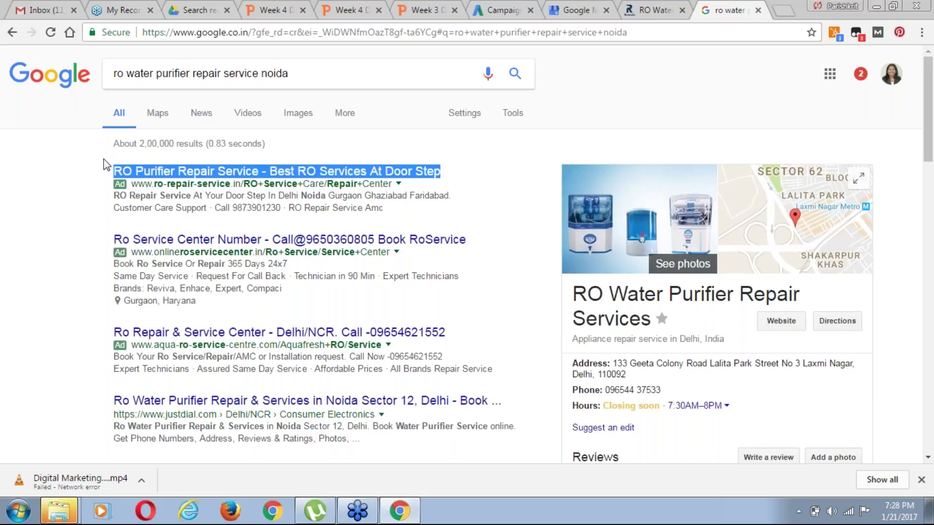
pyautogui.click(498, 10)
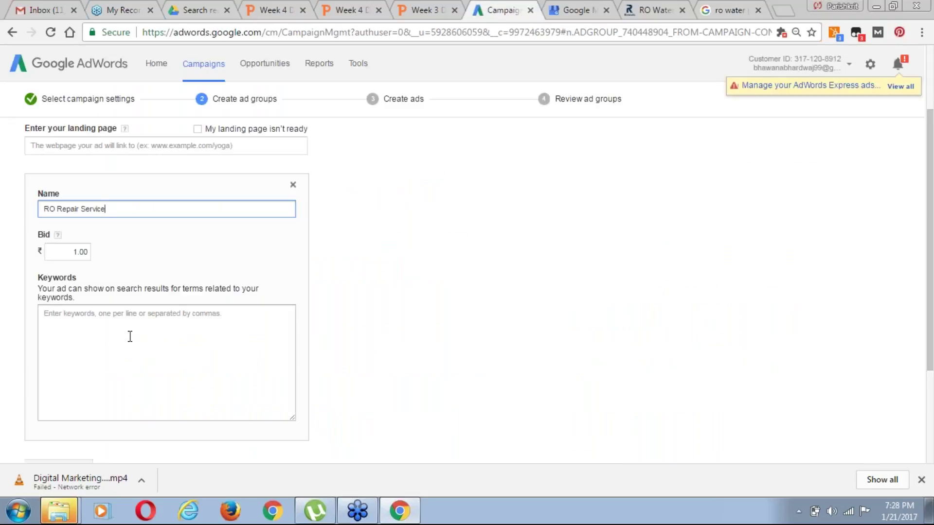
# Enter the rowala.in site address as the landing page to fetch keyword ideas
pyautogui.moveTo(930, 334); pyautogui.dragTo(930, 313)
pyautogui.click(62, 160)
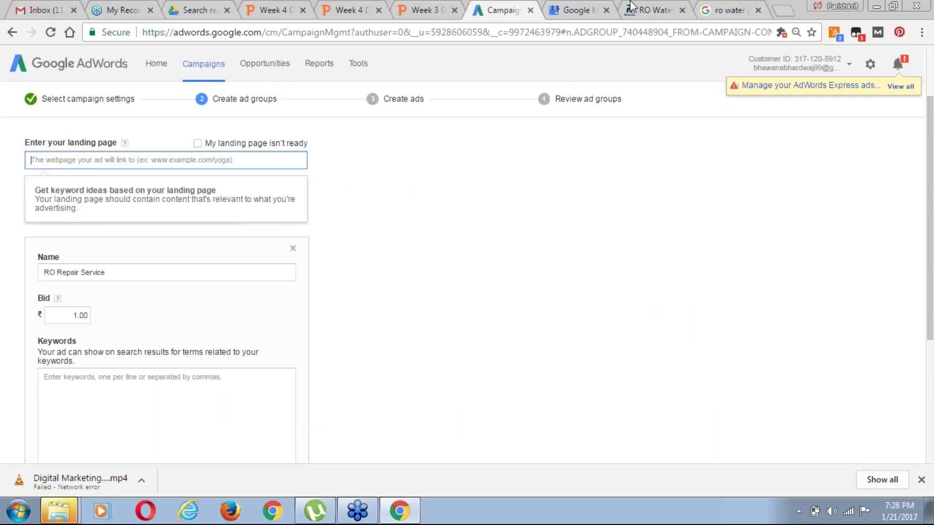
pyautogui.click(649, 12)
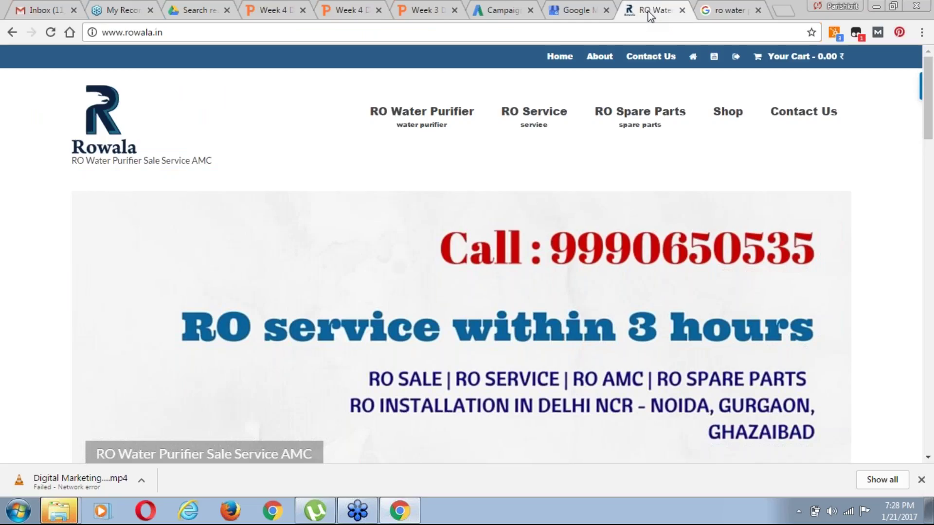
pyautogui.click(364, 29)
pyautogui.hotkey('ctrl', 'c')
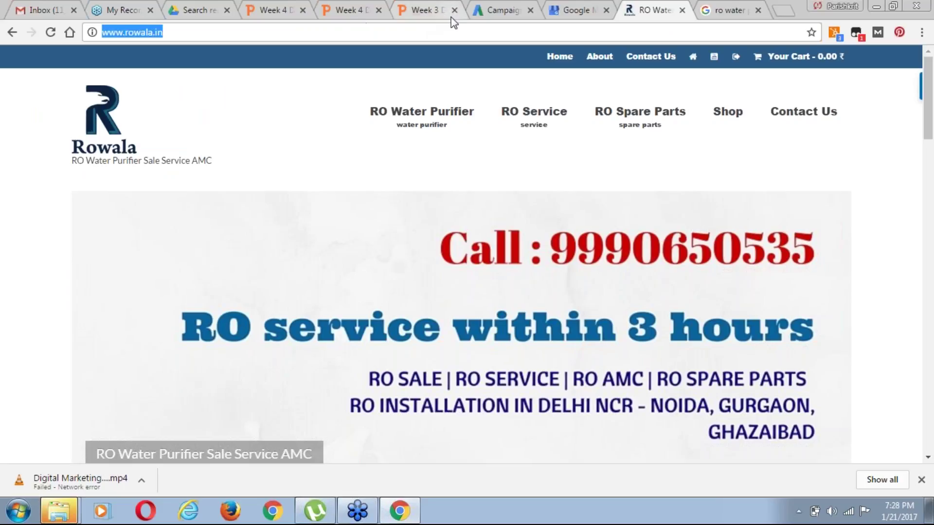
pyautogui.click(503, 9)
pyautogui.hotkey('ctrl', 'v')
pyautogui.click(369, 215)
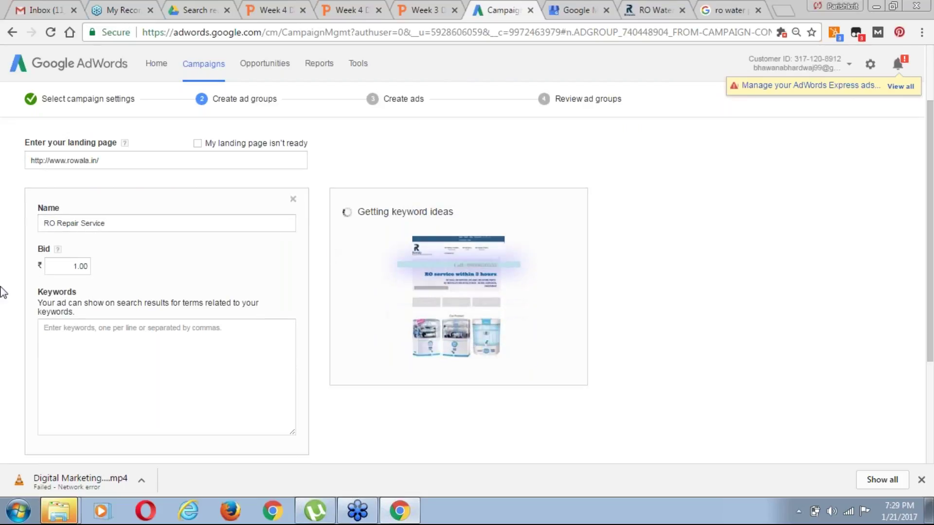
# Add 'water purifier service' from the keyword ideas to the ad group's keywords
pyautogui.scroll(-1, 39, 226)
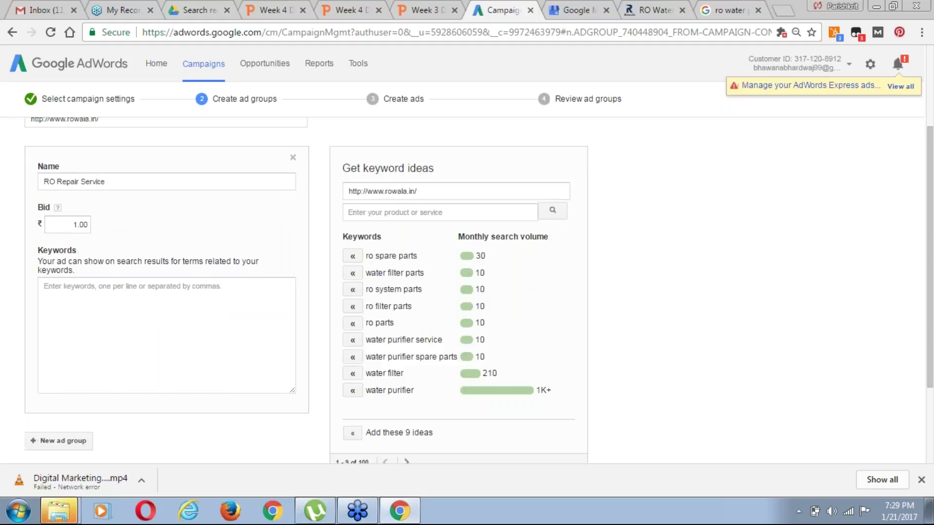
pyautogui.click(146, 298)
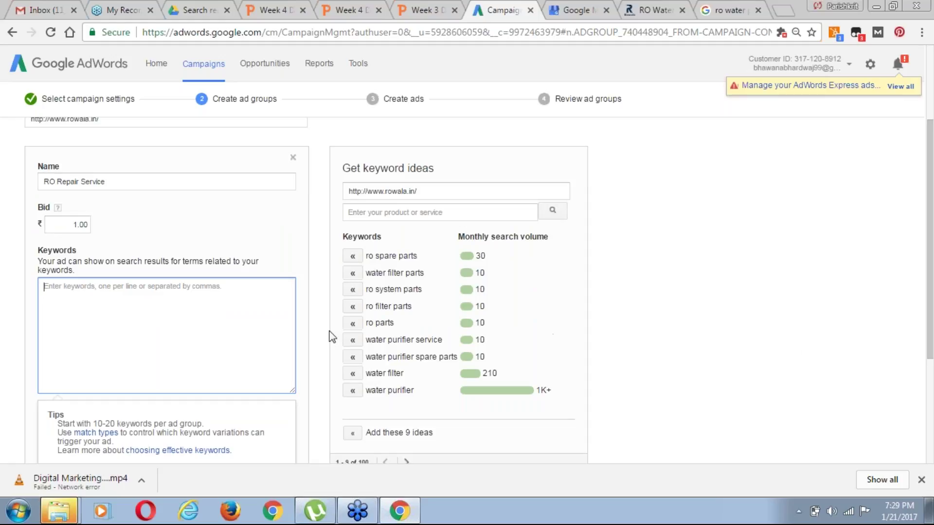
pyautogui.click(352, 341)
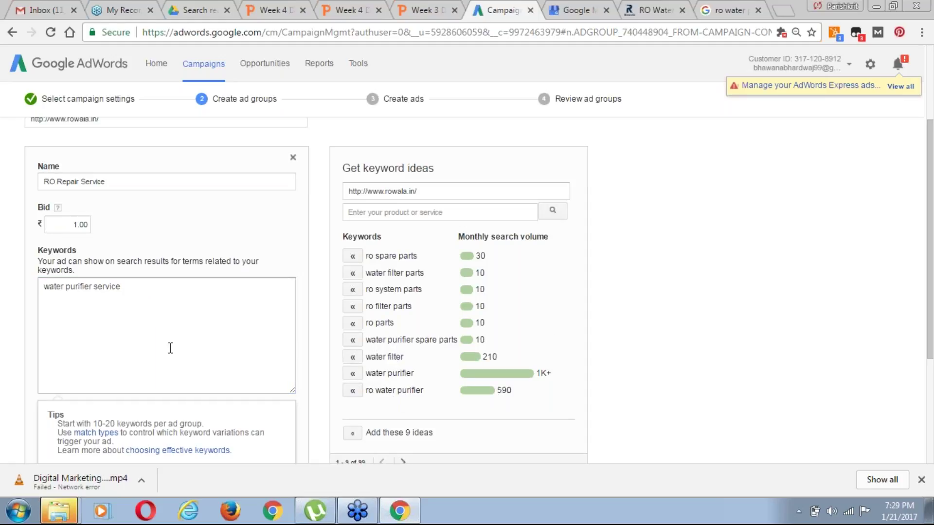
pyautogui.moveTo(930, 342); pyautogui.dragTo(930, 360)
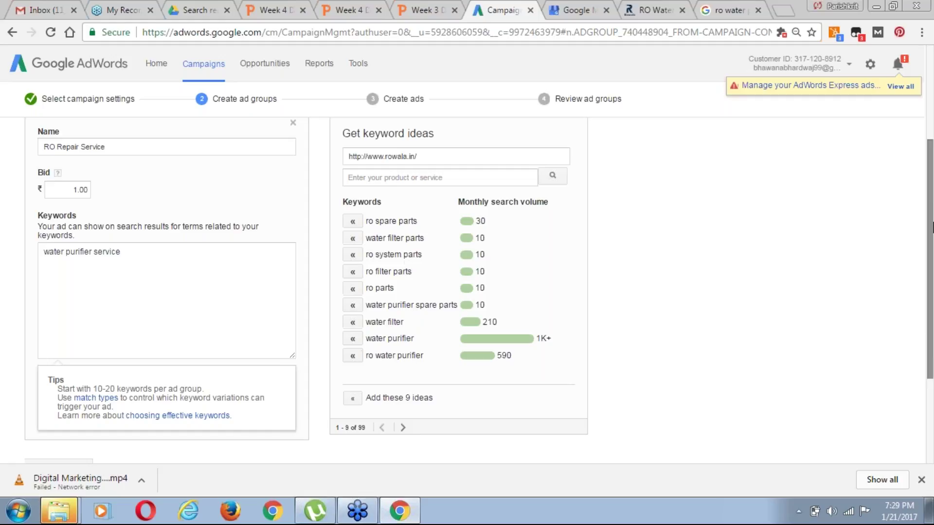
pyautogui.moveTo(931, 234); pyautogui.dragTo(930, 274)
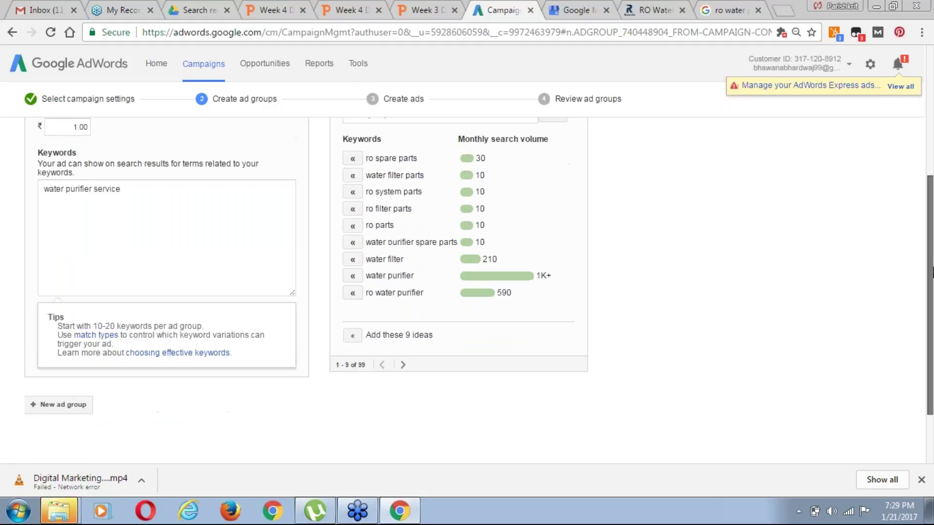
pyautogui.moveTo(930, 407); pyautogui.dragTo(930, 424)
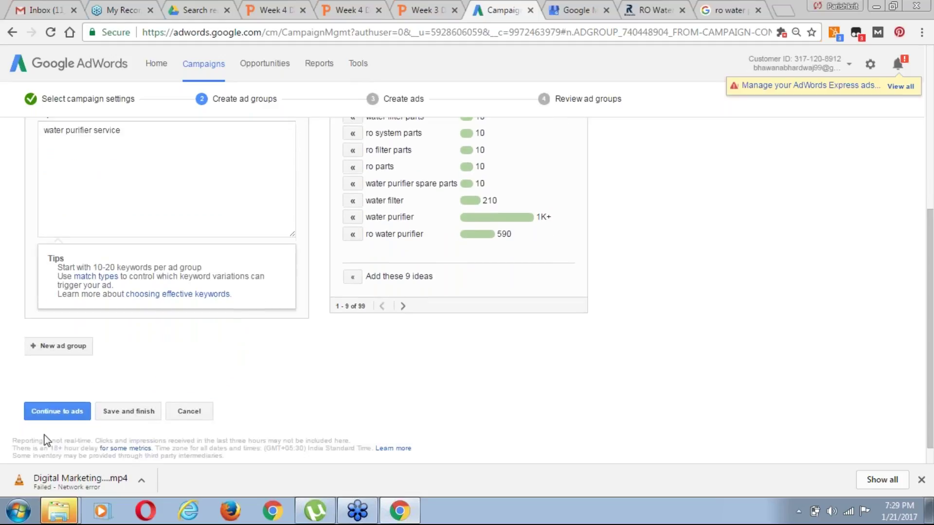
# Continue to ads and copy the top competitor ad's headline from the search results
pyautogui.click(57, 427)
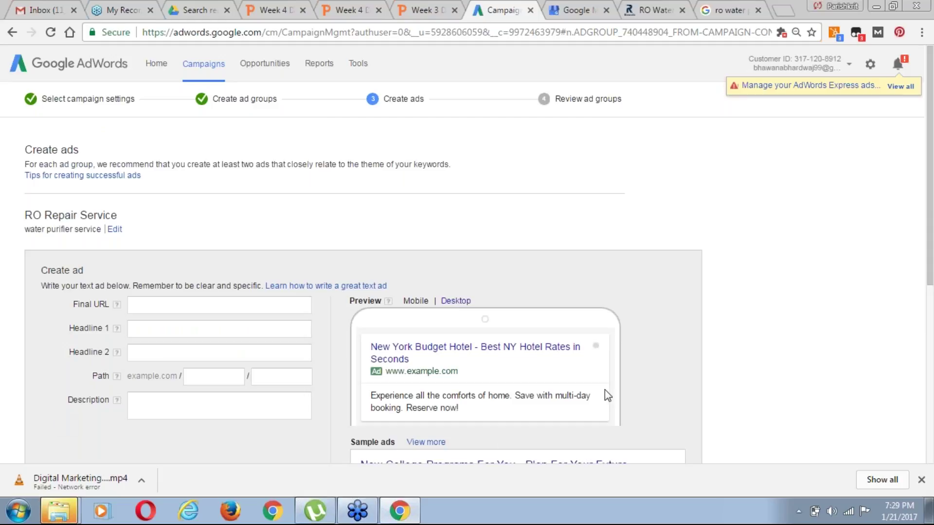
pyautogui.scroll(-1, 341, 255)
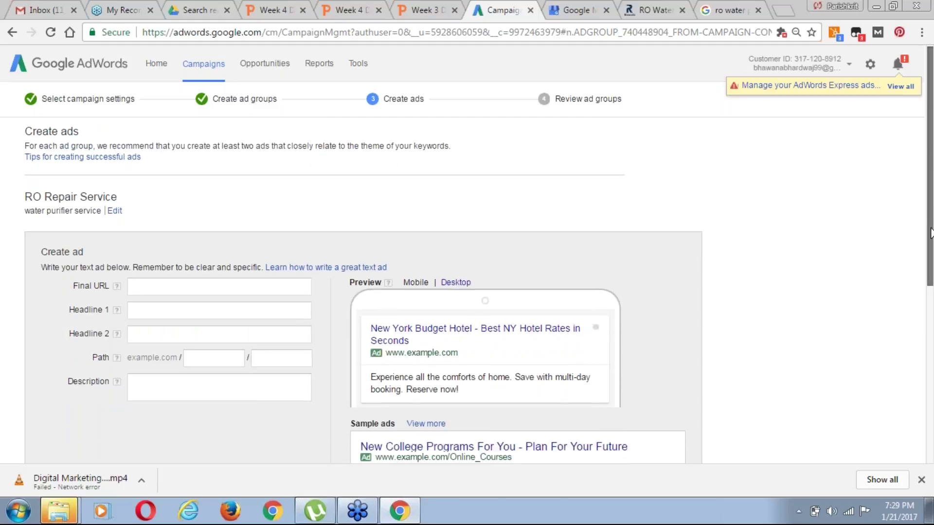
pyautogui.click(728, 10)
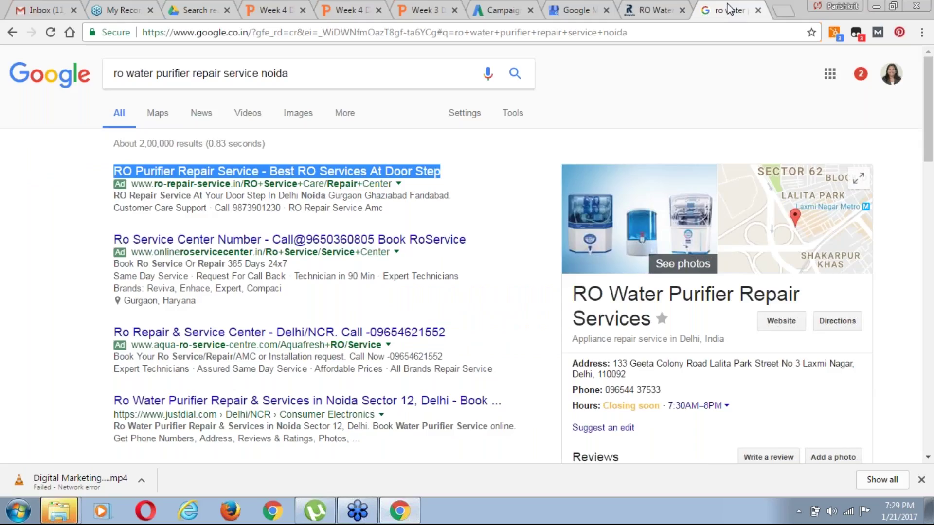
pyautogui.click(75, 168)
pyautogui.moveTo(112, 170); pyautogui.dragTo(462, 173)
pyautogui.hotkey('ctrl', 'c')
pyautogui.click(506, 8)
# Paste the competitor headline into Headline 1 and trim it to 'RO Purifier Repair Services'
pyautogui.click(208, 248)
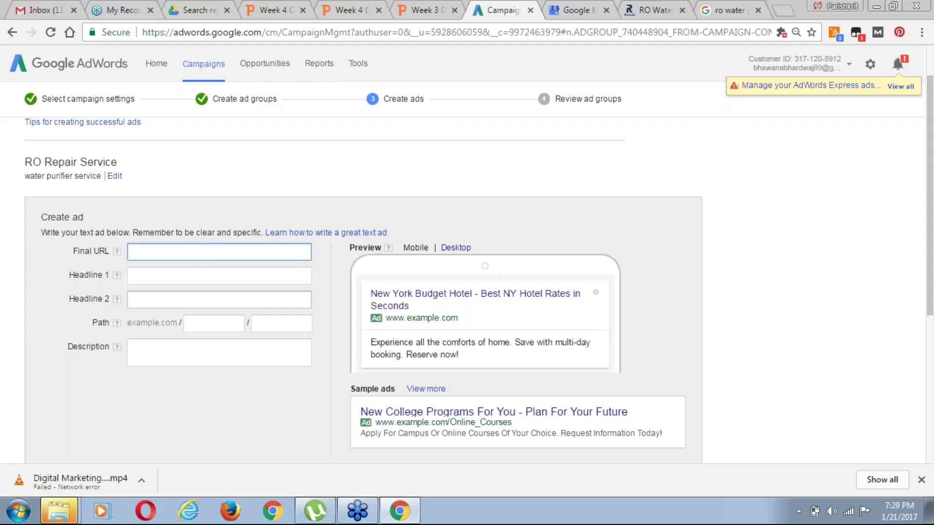
pyautogui.click(176, 283)
pyautogui.hotkey('ctrl', 'v')
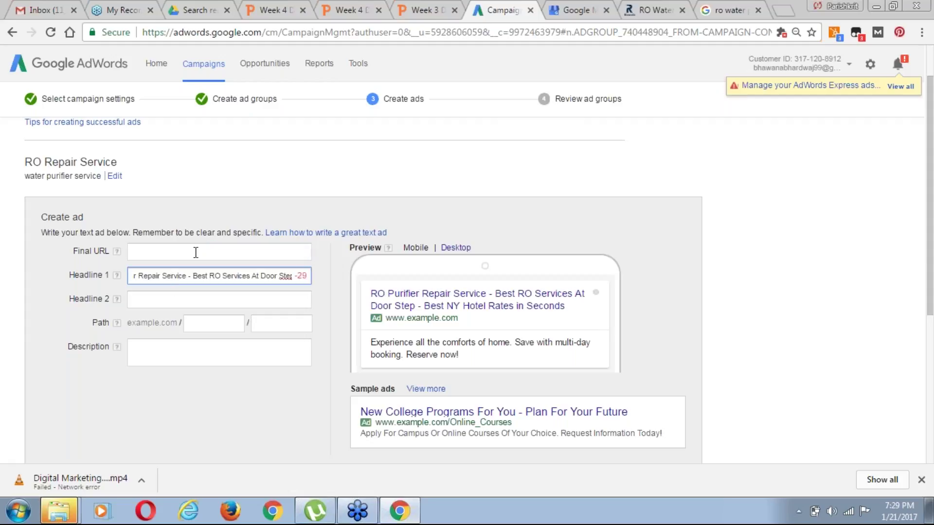
pyautogui.press('Home')
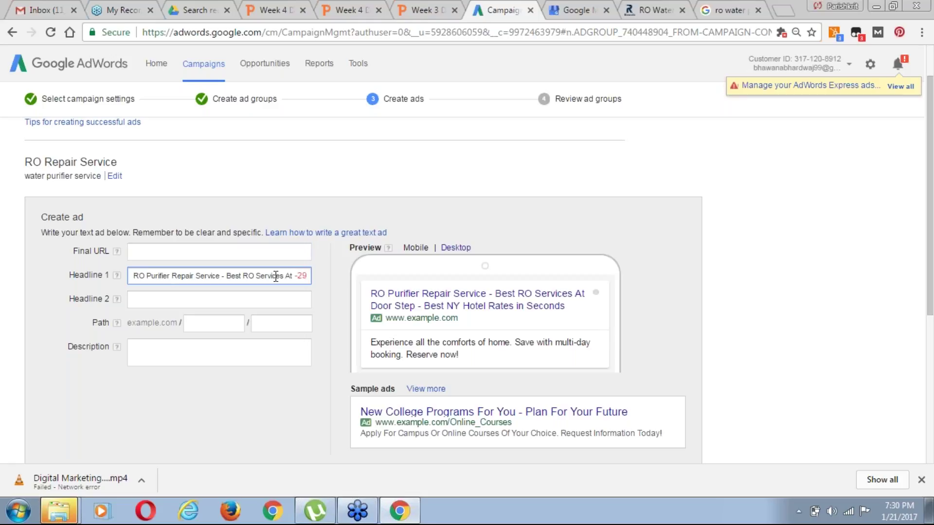
pyautogui.click(243, 276)
pyautogui.click(225, 275)
pyautogui.hotkey('shift', 'End')
pyautogui.press('Delete')
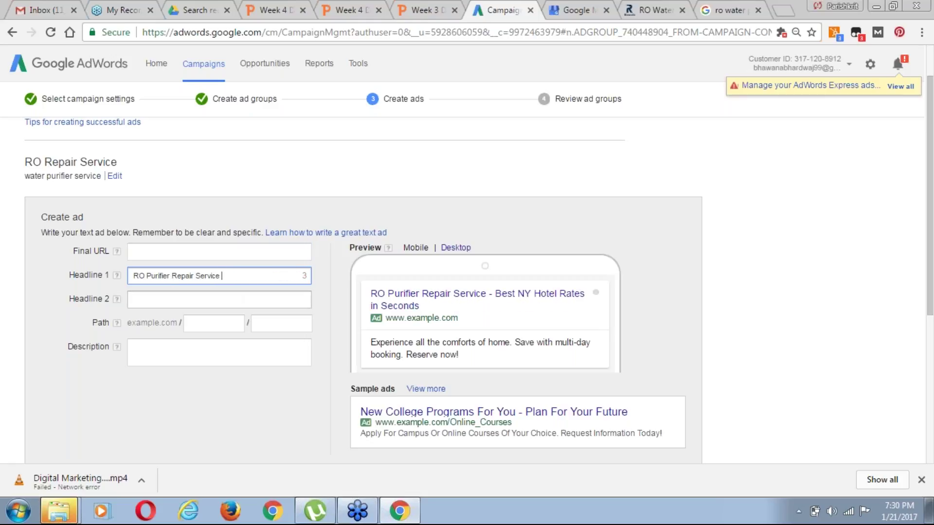
pyautogui.click(154, 276)
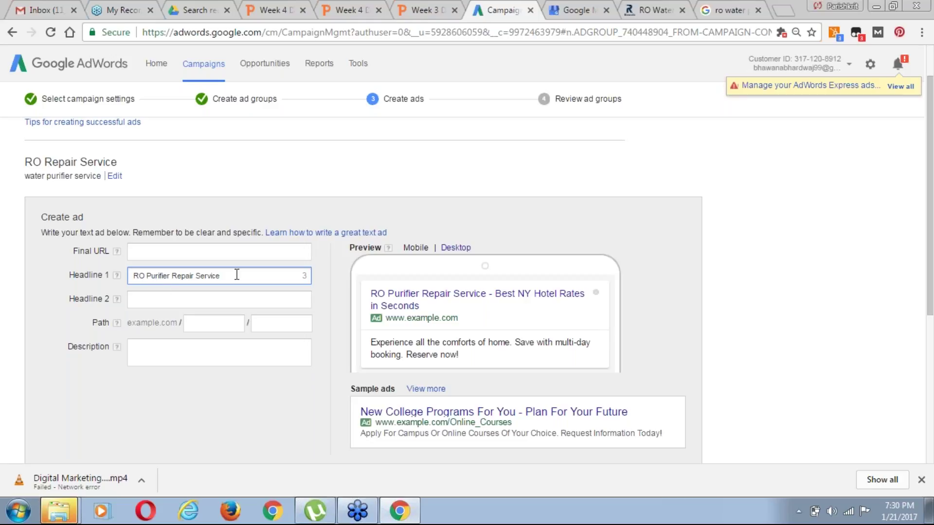
pyautogui.press('Home')
pyautogui.write('Cal')
pyautogui.press('BackSpace')
pyautogui.press('BackSpace')
pyautogui.press('BackSpace')
pyautogui.press('BackSpace')
pyautogui.press('BackSpace')
pyautogui.click(237, 275)
pyautogui.write('s')
pyautogui.click(198, 299)
pyautogui.click(654, 8)
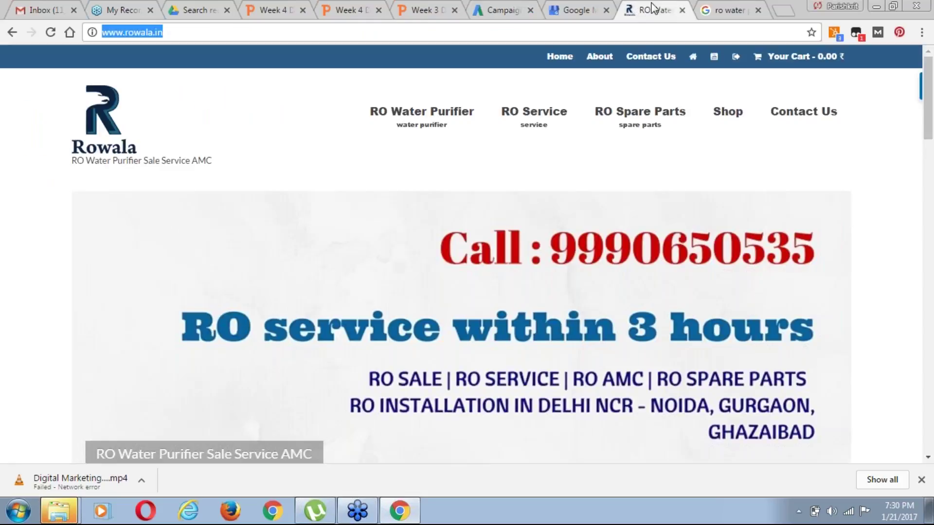
pyautogui.click(390, 35)
pyautogui.hotkey('ctrl', 'c')
pyautogui.click(502, 10)
pyautogui.click(151, 250)
pyautogui.hotkey('ctrl', 'v')
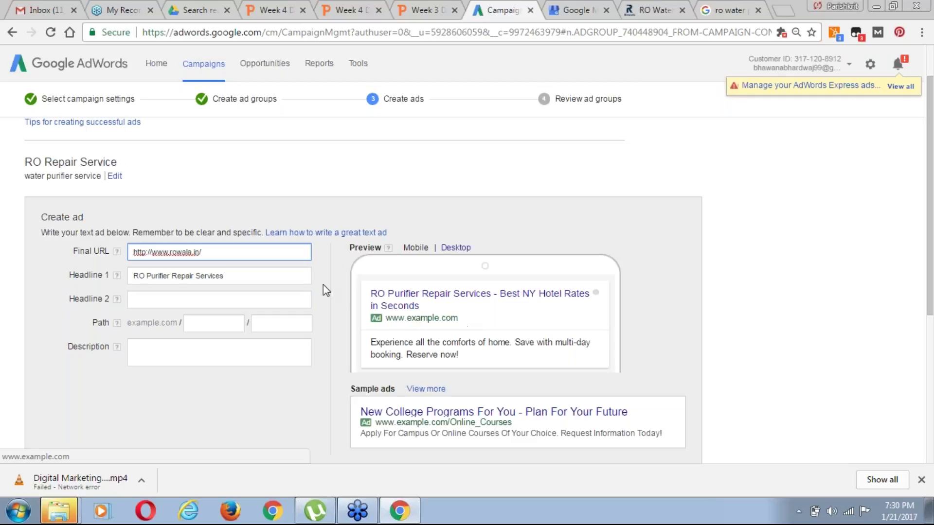
# Copy the competitor's 'RO Repair Service At Your Door Step' into Headline 2, dropping 'Step'
pyautogui.click(196, 298)
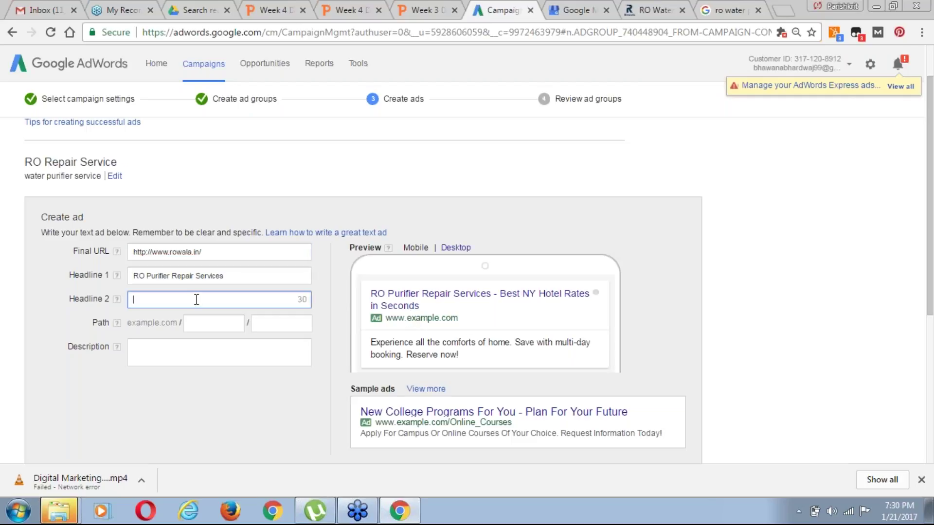
pyautogui.click(256, 274)
pyautogui.click(248, 301)
pyautogui.click(727, 10)
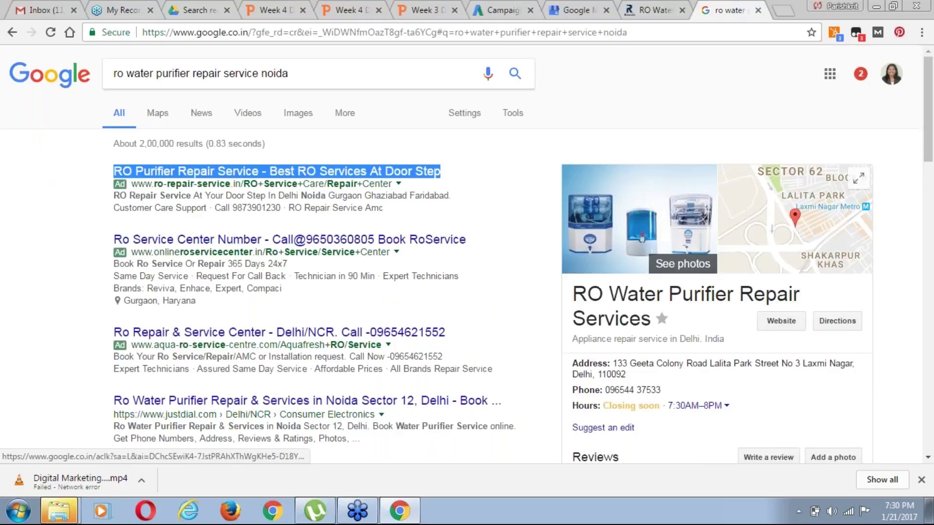
pyautogui.click(55, 241)
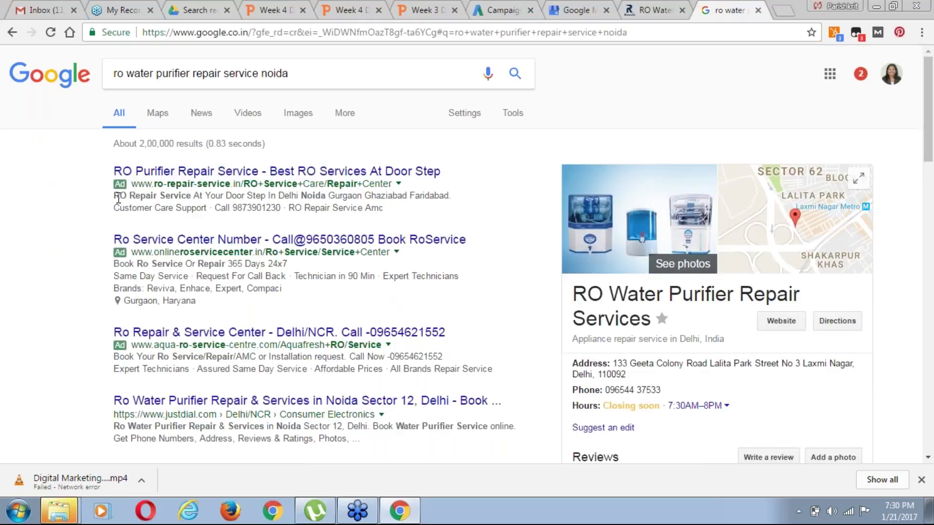
pyautogui.moveTo(157, 199); pyautogui.dragTo(265, 197)
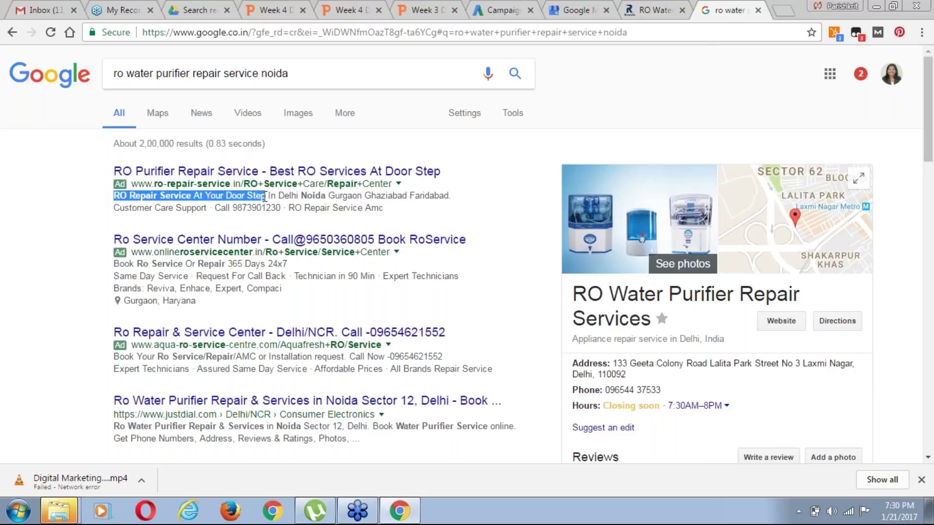
pyautogui.hotkey('ctrl', 'c')
pyautogui.click(504, 10)
pyautogui.hotkey('ctrl', 'v')
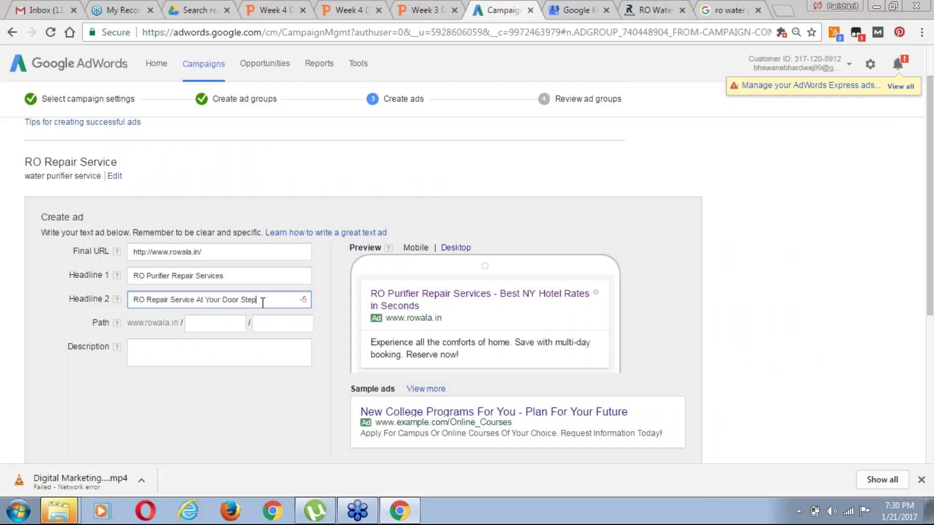
pyautogui.press('BackSpace')
pyautogui.press('BackSpace')
pyautogui.press('BackSpace')
pyautogui.press('BackSpace')
pyautogui.press('BackSpace')
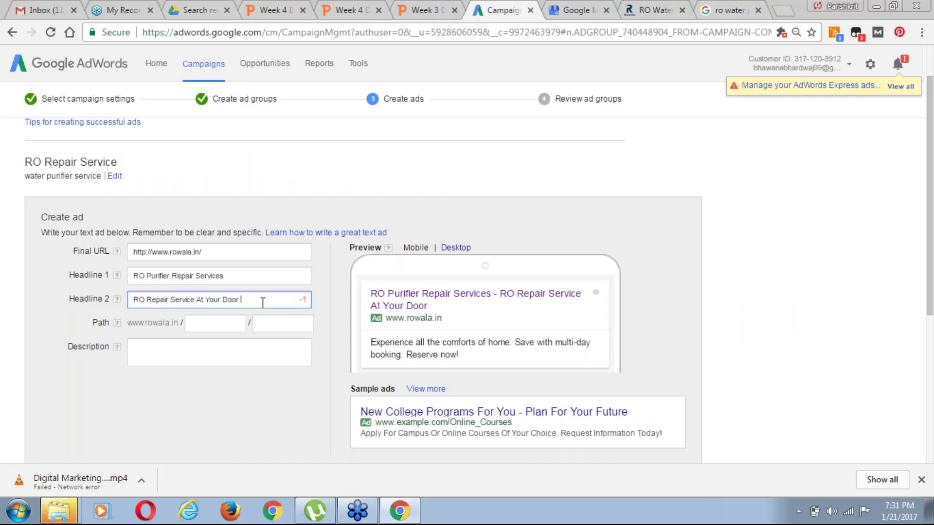
pyautogui.click(194, 326)
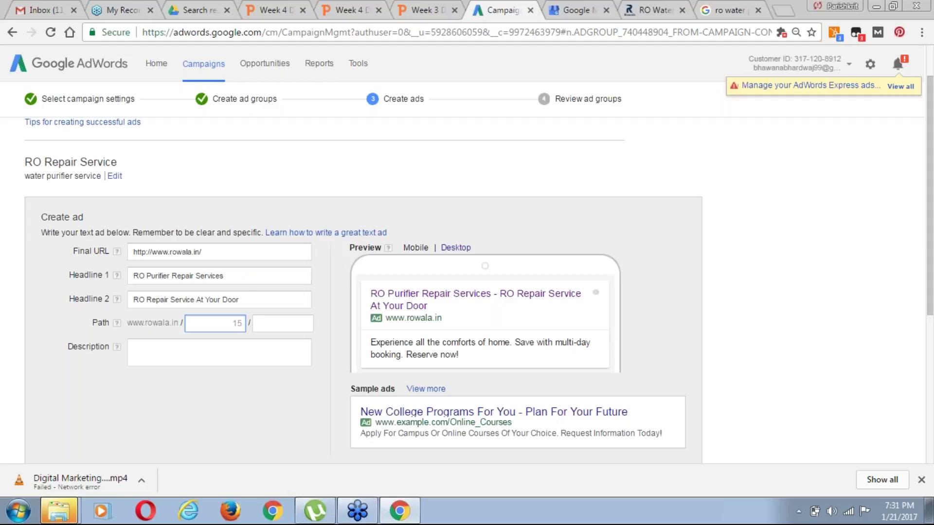
# Set the display path fields to 'water-purifier' and 'service'
pyautogui.moveTo(206, 253); pyautogui.dragTo(128, 253)
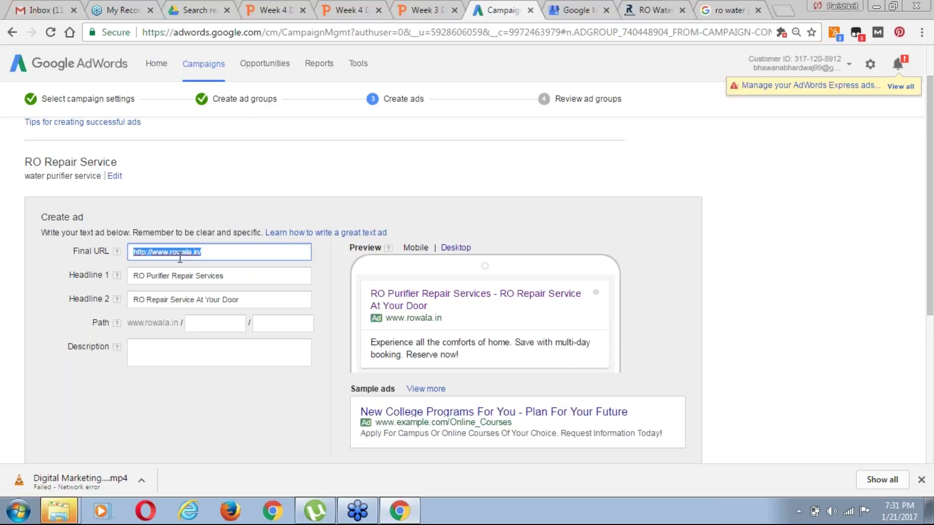
pyautogui.click(204, 324)
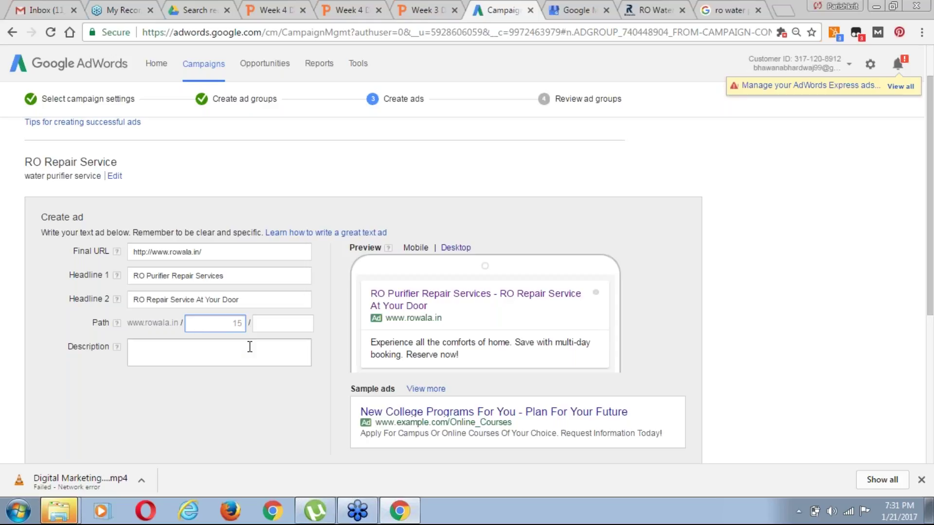
pyautogui.write('water-purifier')
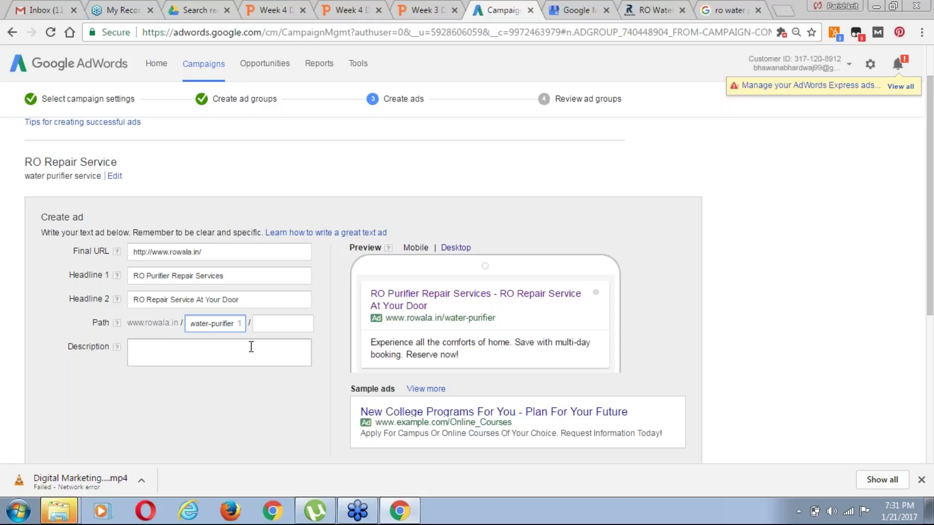
pyautogui.press('Tab')
pyautogui.write('service')
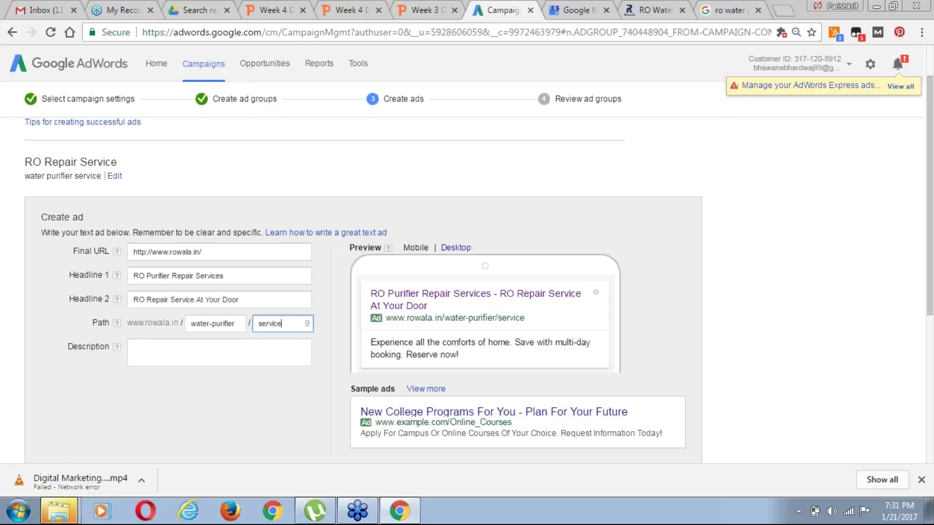
pyautogui.click(184, 347)
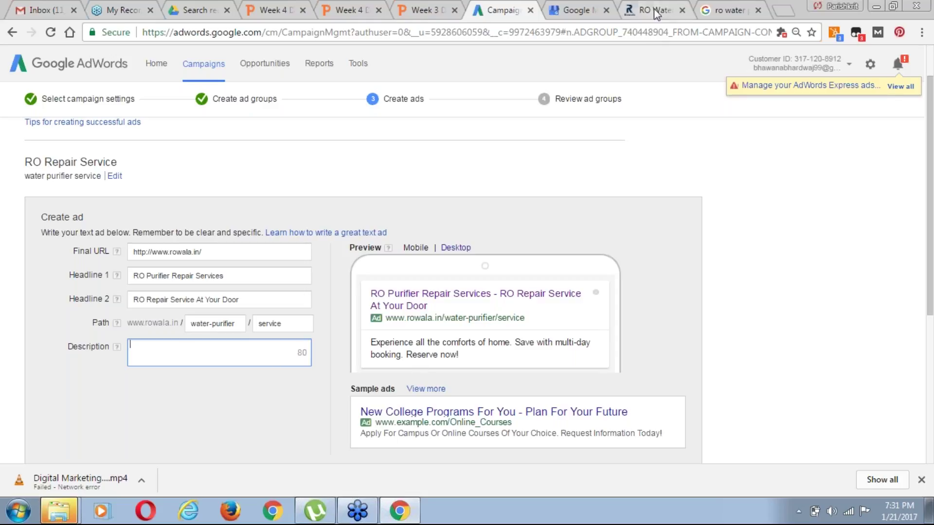
pyautogui.click(734, 10)
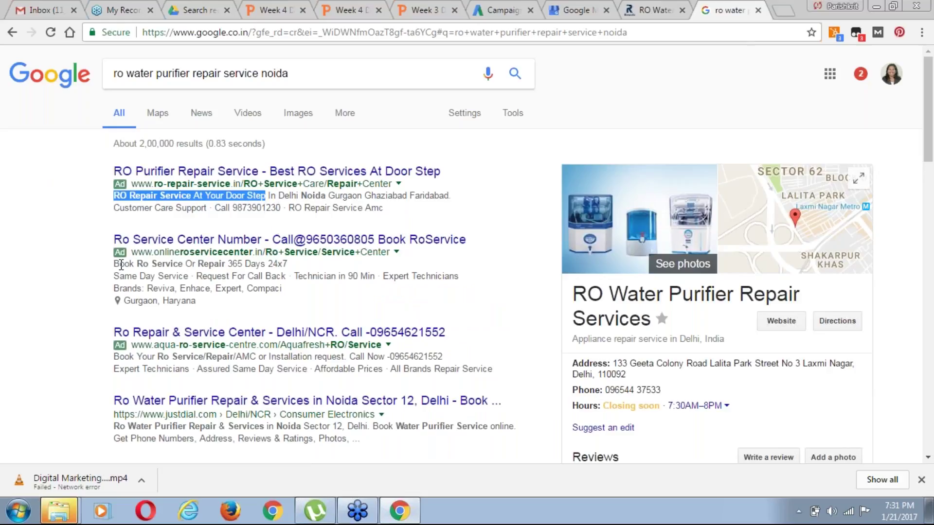
# Paste a competitor ad's description text into the Description field
pyautogui.moveTo(114, 264); pyautogui.dragTo(292, 296)
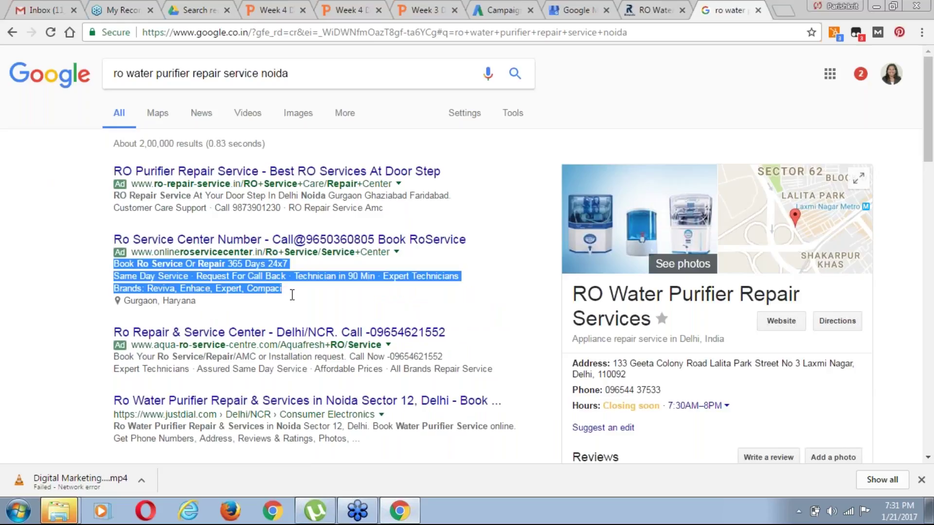
pyautogui.hotkey('ctrl', 'c')
pyautogui.click(501, 9)
pyautogui.click(151, 354)
pyautogui.hotkey('ctrl', 'v')
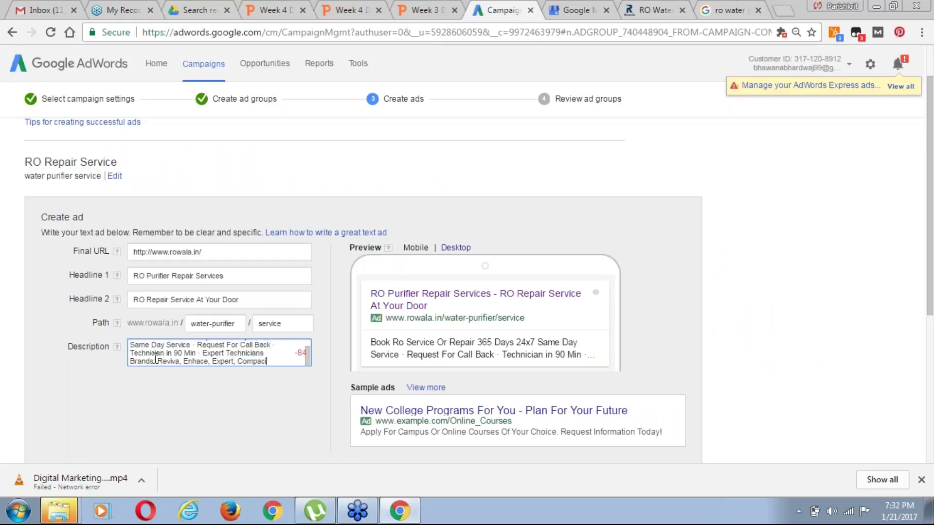
# Change 'Or' to 'for', delete 'Same Day', and add 'in 60 Min,' in the description
pyautogui.scroll(1, 156, 360)
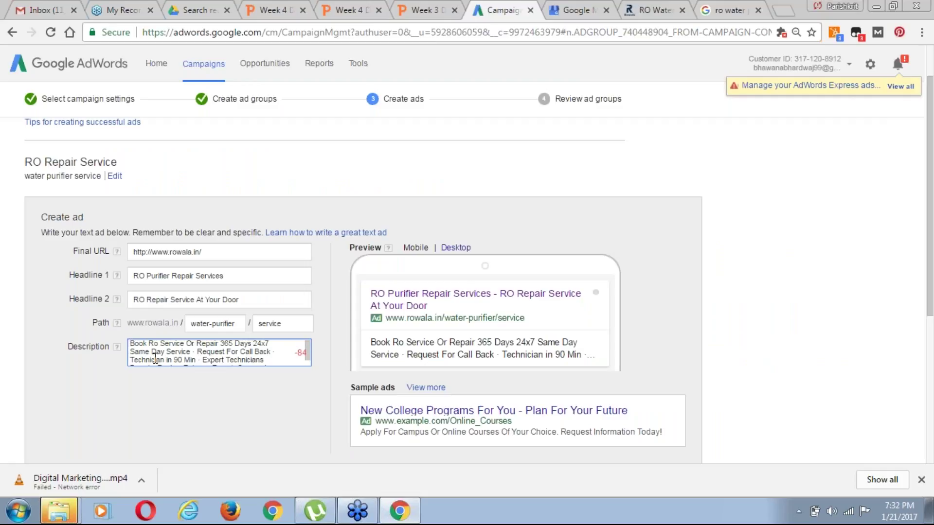
pyautogui.hotkey('ctrl', 'Right')
pyautogui.hotkey('ctrl', 'shift', 'Right')
pyautogui.write('for')
pyautogui.hotkey('ctrl', 'Right')
pyautogui.hotkey('ctrl', 'Right')
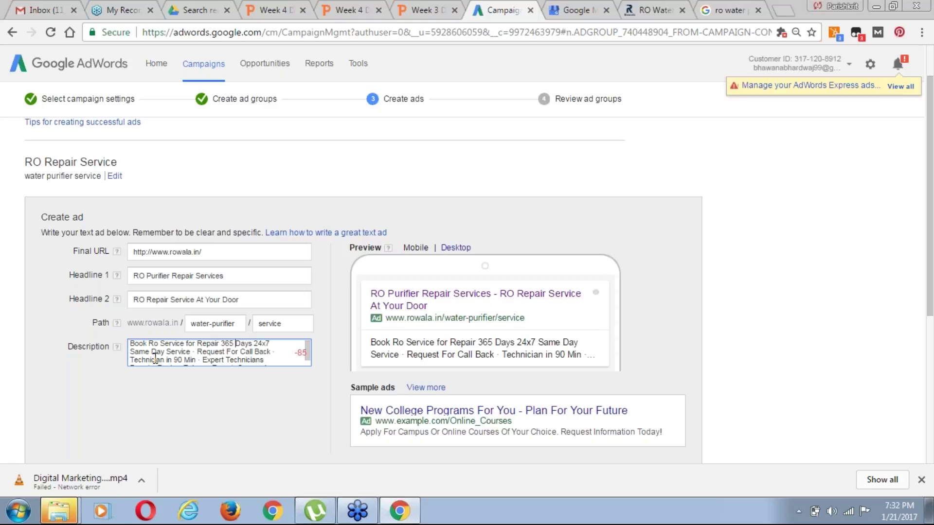
pyautogui.hotkey('ctrl', 'Right')
pyautogui.hotkey('ctrl', 'shift', 'Left')
pyautogui.hotkey('ctrl', 'shift', 'Left')
pyautogui.press('BackSpace')
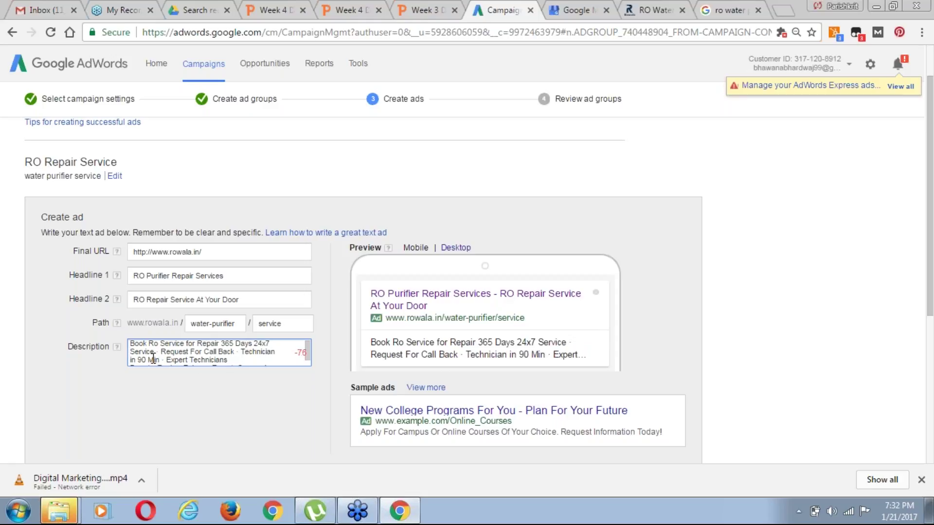
pyautogui.press('BackSpace')
pyautogui.press('BackSpace')
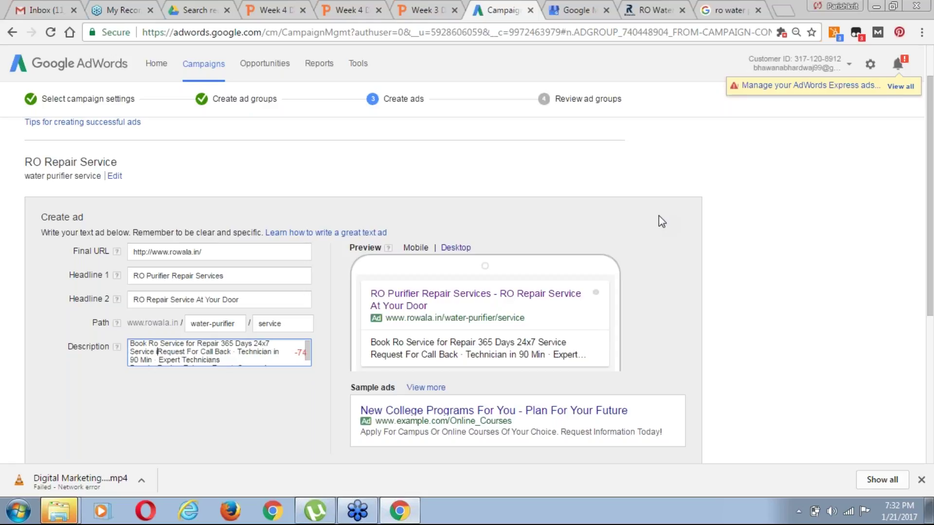
pyautogui.write('in 60  Min,')
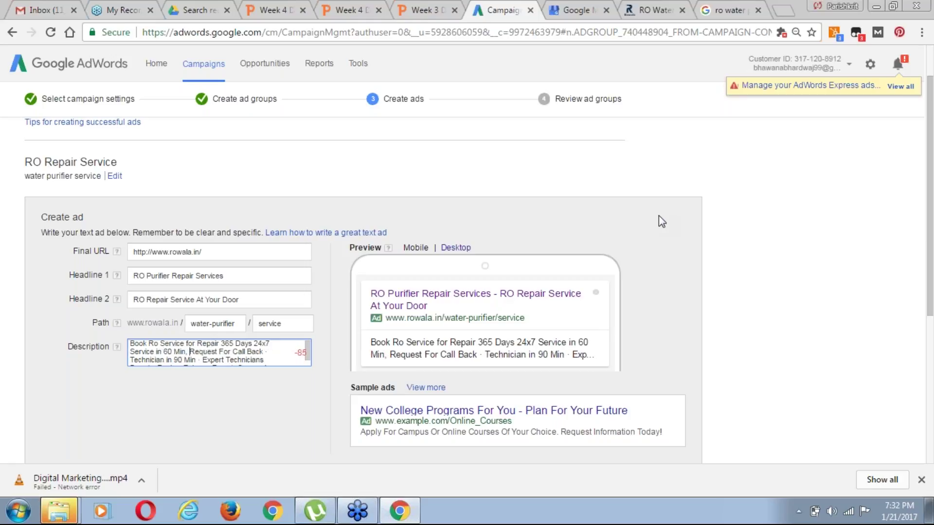
# Delete the brands line and replace 'for Repair 365 Days 24x7' with 'of all Brand,'
pyautogui.press('Right')
pyautogui.press('Right')
pyautogui.press('Right')
pyautogui.press('Right')
pyautogui.press('Right')
pyautogui.press('Right')
pyautogui.press('Right')
pyautogui.press('Right')
pyautogui.press('Right')
pyautogui.press('Right')
pyautogui.press('Right')
pyautogui.press('Right')
pyautogui.press('Right')
pyautogui.press('Right')
pyautogui.press('Right')
pyautogui.press('Right')
pyautogui.press('Right')
pyautogui.press('Right')
pyautogui.press('Right')
pyautogui.press('Down')
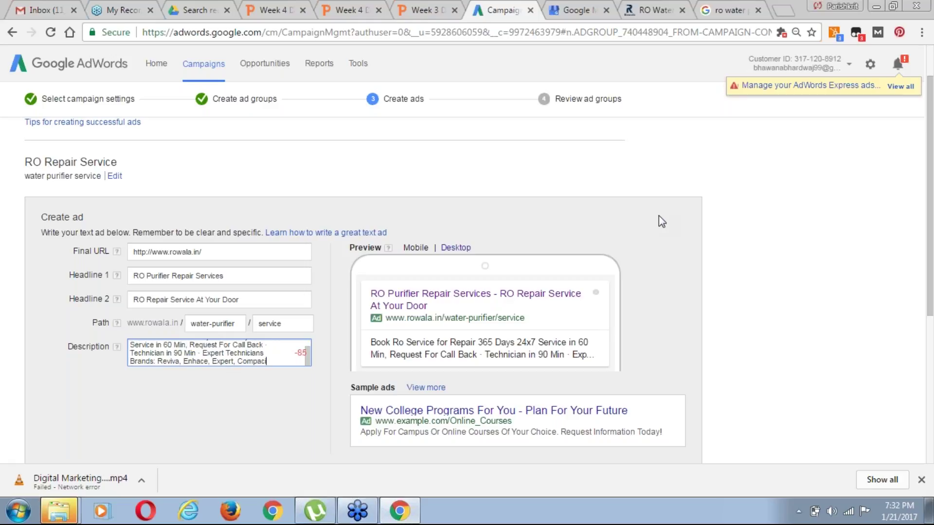
pyautogui.hotkey('ctrl', 'shift', 'Left')
pyautogui.hotkey('ctrl', 'shift', 'Left')
pyautogui.hotkey('ctrl', 'shift', 'Left')
pyautogui.hotkey('ctrl', 'shift', 'Left')
pyautogui.hotkey('ctrl', 'shift', 'Left')
pyautogui.press('BackSpace')
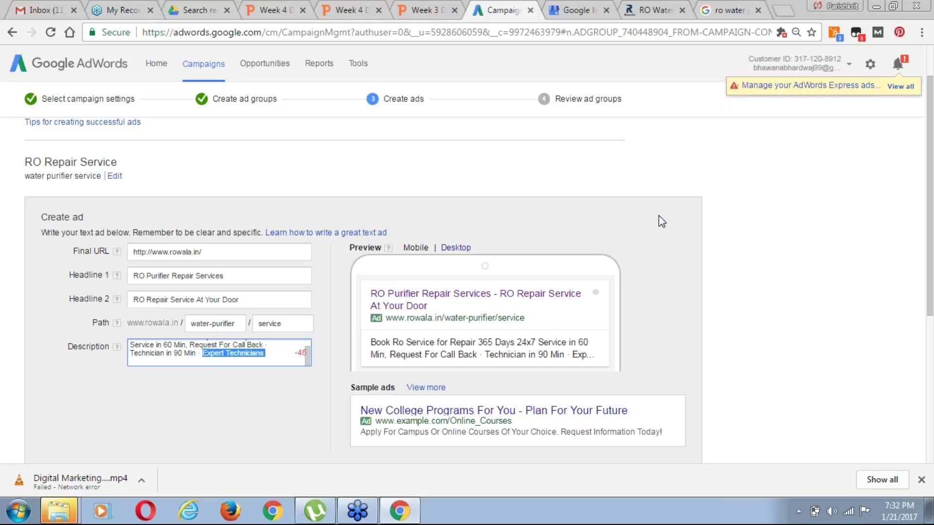
pyautogui.press('Up')
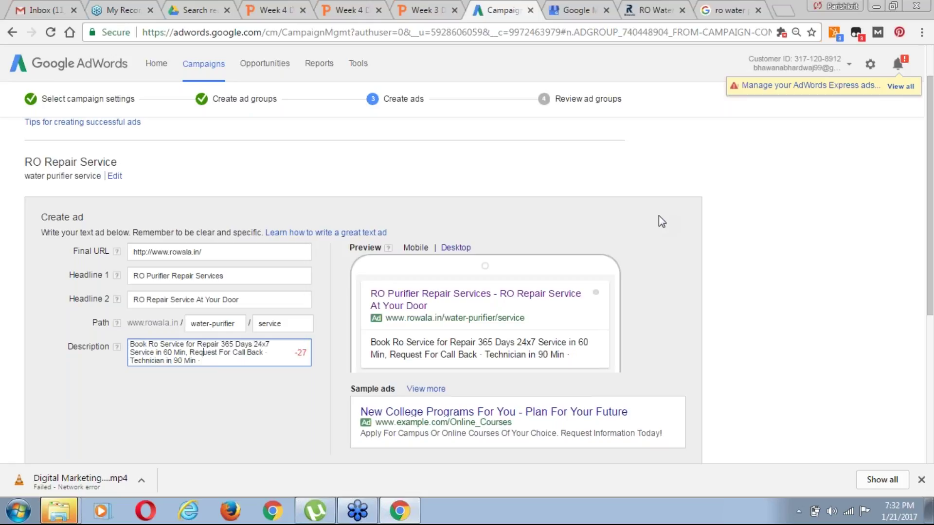
pyautogui.hotkey('ctrl', 'Right')
pyautogui.hotkey('ctrl', 'Right')
pyautogui.hotkey('ctrl', 'shift', 'Right')
pyautogui.hotkey('ctrl', 'shift', 'Right')
pyautogui.hotkey('ctrl', 'shift', 'Right')
pyautogui.hotkey('ctrl', 'shift', 'Right')
pyautogui.hotkey('ctrl', 'shift', 'Right')
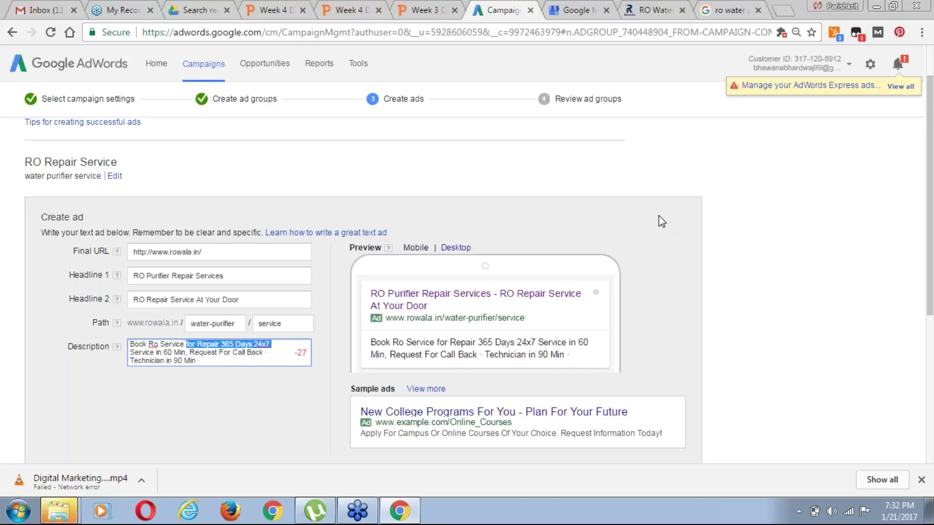
pyautogui.press('BackSpace')
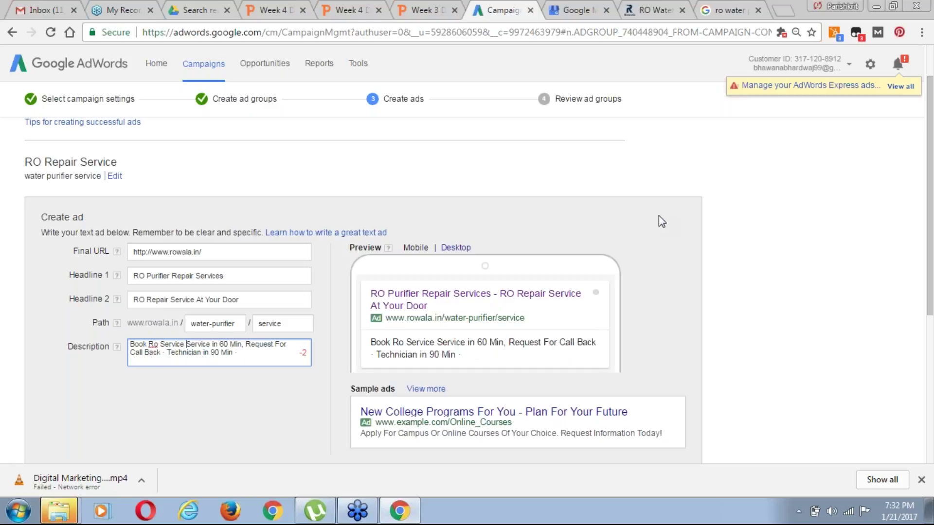
pyautogui.write('of all ')
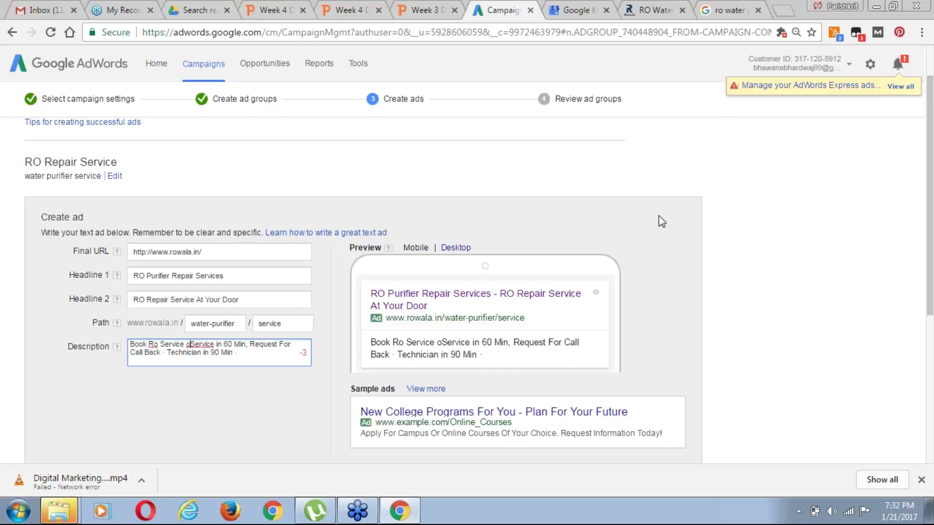
pyautogui.write('Brand')
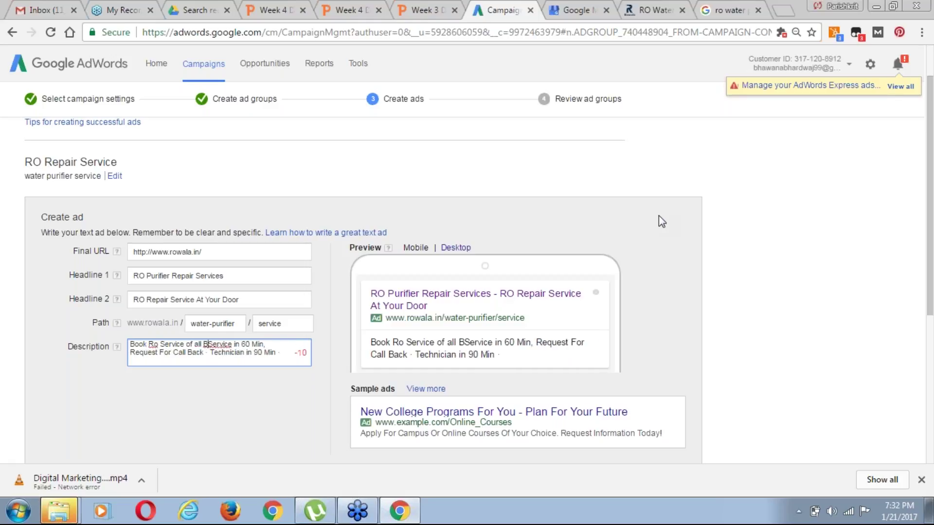
pyautogui.press('BackSpace')
pyautogui.write(',')
# Capitalise to 'RO Of All' and change 'Service' before 'in 60 Min' to 'Technician'
pyautogui.hotkey('ctrl', 'Left')
pyautogui.hotkey('ctrl', 'Left')
pyautogui.hotkey('ctrl', 'Left')
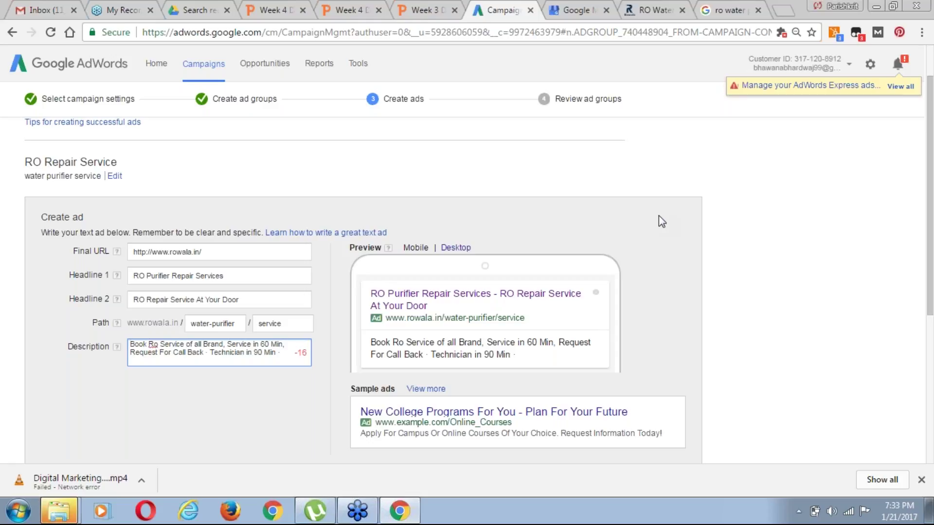
pyautogui.press('BackSpace')
pyautogui.write('O')
pyautogui.hotkey('ctrl', 'Right')
pyautogui.hotkey('ctrl', 'Right')
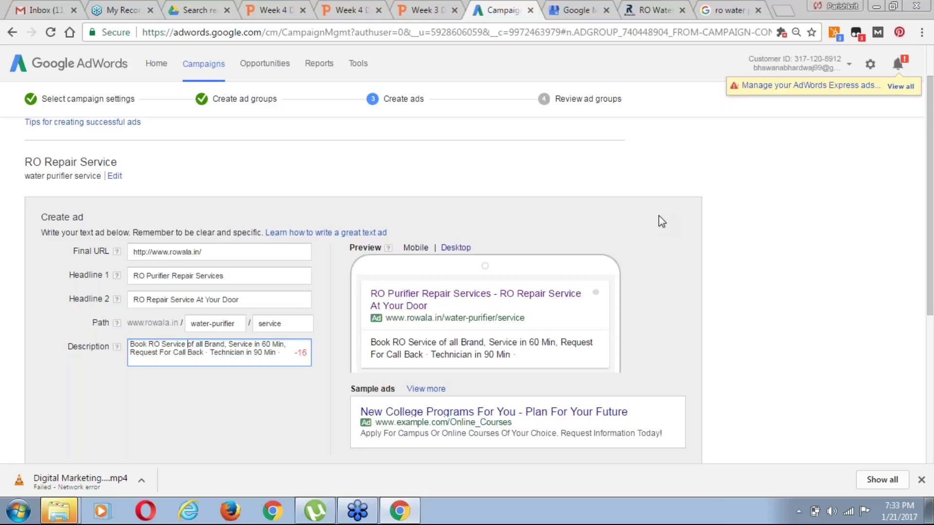
pyautogui.press('Delete')
pyautogui.write('O')
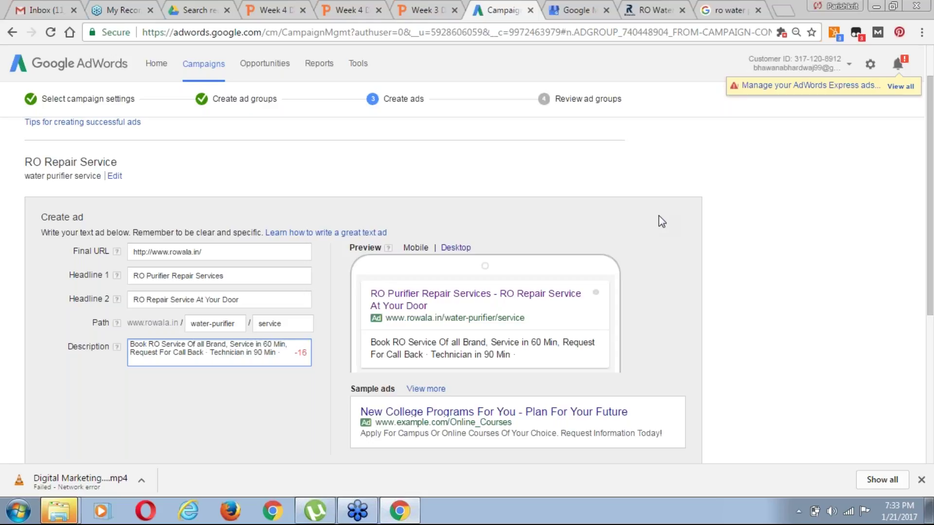
pyautogui.press('Delete')
pyautogui.write('A')
pyautogui.hotkey('ctrl', 'Right')
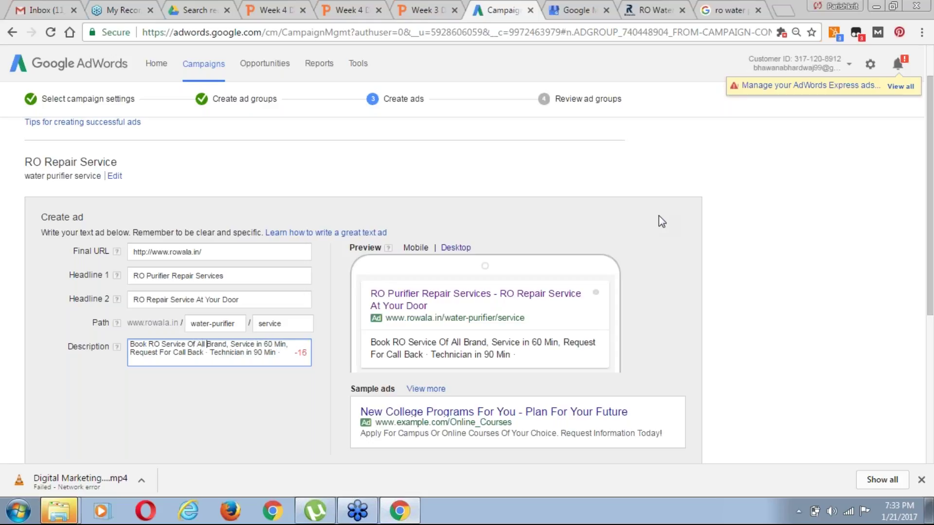
pyautogui.hotkey('ctrl', 'shift', 'Right')
pyautogui.write('Technicia')
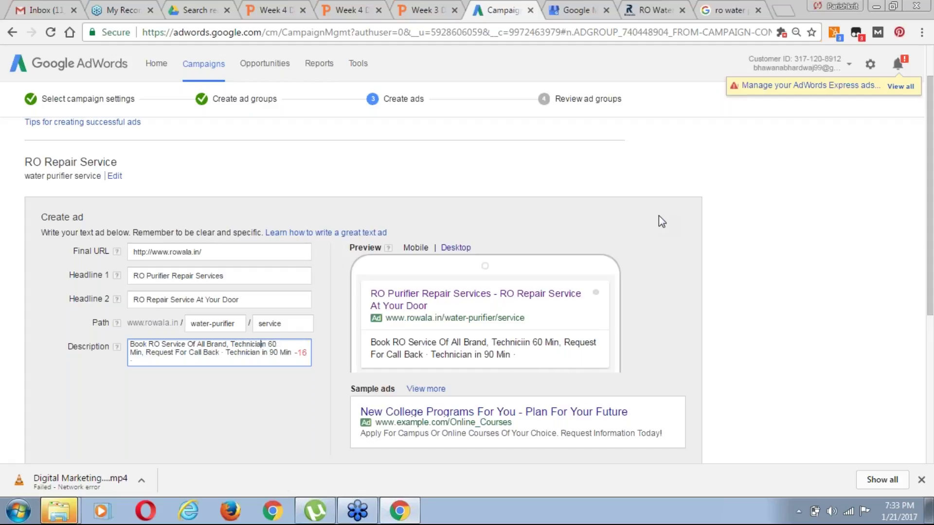
pyautogui.write('n')
# Replace 'Request For Call Back' with 'Call@' plus the phone number, removing trailing technician text
pyautogui.hotkey('ctrl', 'Right')
pyautogui.hotkey('ctrl', 'Right')
pyautogui.hotkey('ctrl', 'Right')
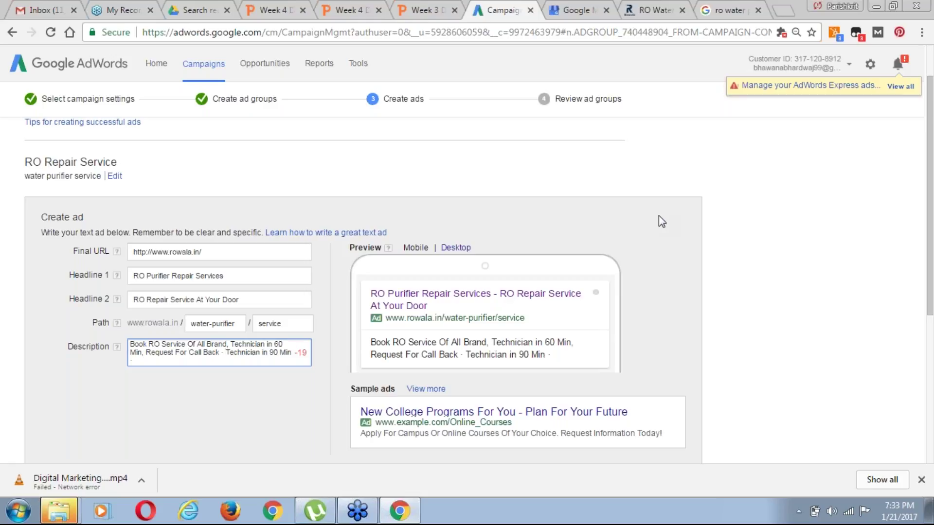
pyautogui.hotkey('ctrl', 'shift', 'Left')
pyautogui.hotkey('ctrl', 'shift', 'Left')
pyautogui.hotkey('ctrl', 'shift', 'Left')
pyautogui.hotkey('ctrl', 'shift', 'Left')
pyautogui.hotkey('ctrl', 'shift', 'Left')
pyautogui.hotkey('ctrl', 'shift', 'Right')
pyautogui.write('C')
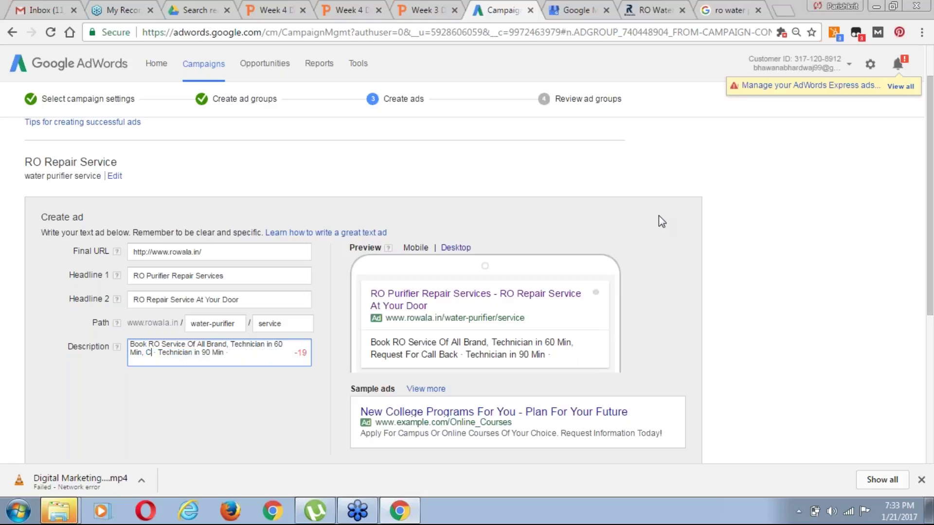
pyautogui.write('all')
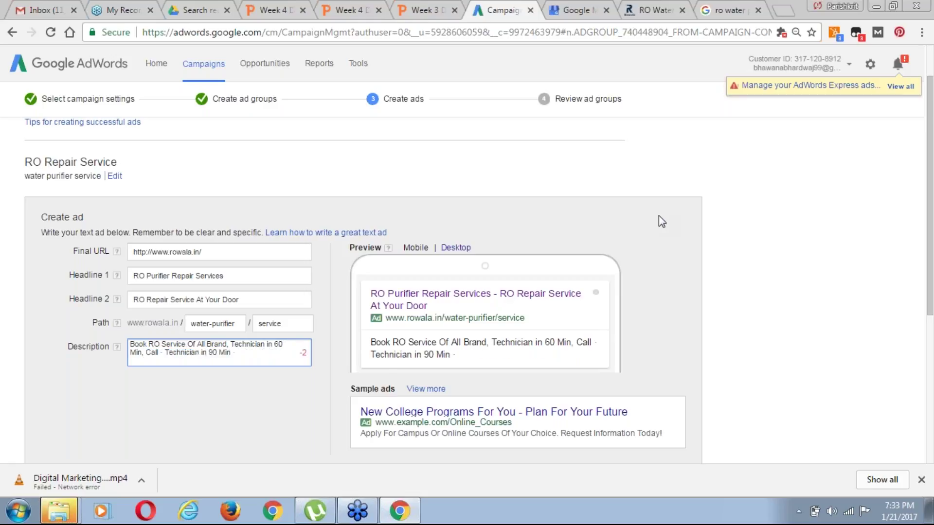
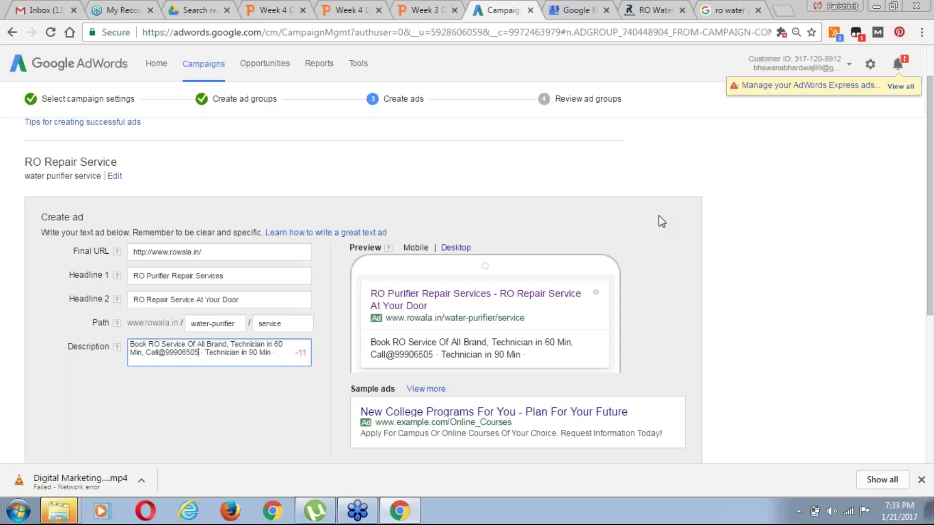
pyautogui.press('Right')
pyautogui.press('Right')
pyautogui.press('Left')
pyautogui.hotkey('ctrl', 'shift', 'Right')
pyautogui.hotkey('ctrl', 'shift', 'Right')
pyautogui.hotkey('ctrl', 'shift', 'Right')
pyautogui.hotkey('ctrl', 'shift', 'Right')
pyautogui.press('BackSpace')
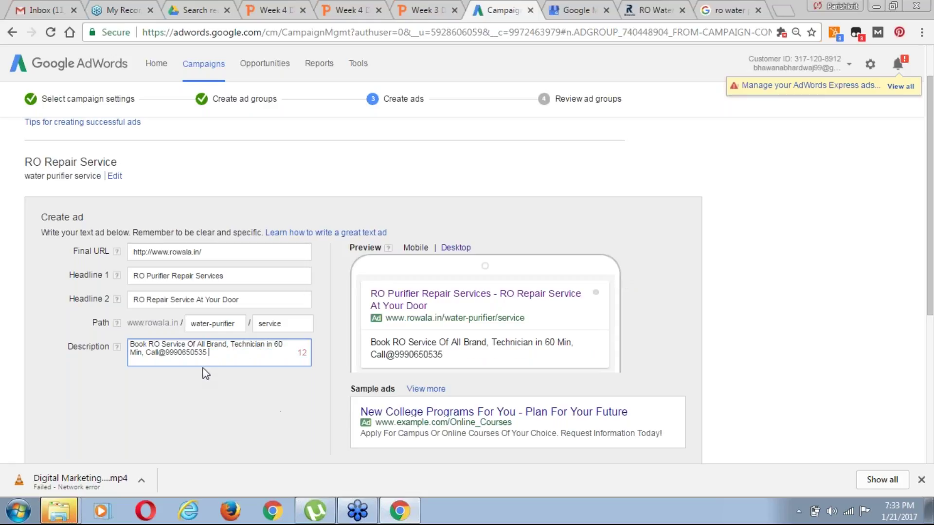
# Insert 'in Noida,' and change 'Of All Brand' to 'For All RO Brand' in the description
pyautogui.click(188, 342)
pyautogui.write('in Noid')
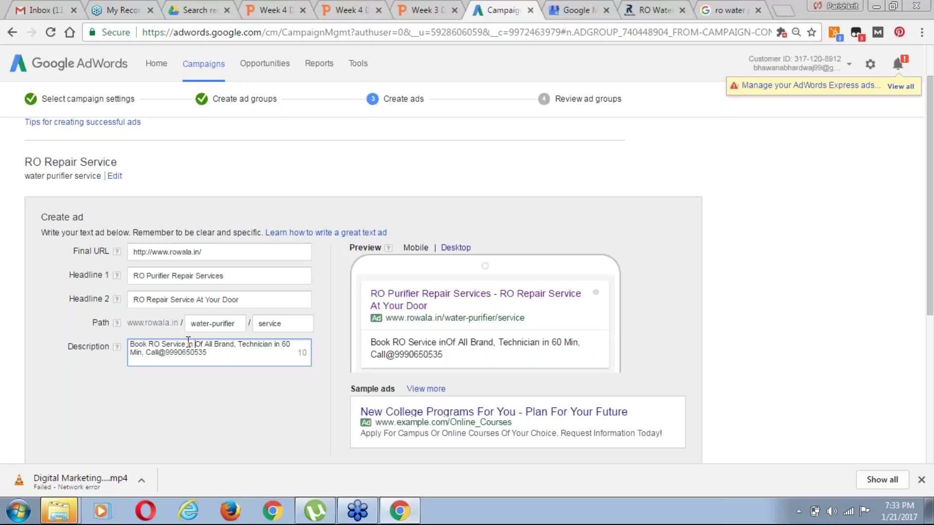
pyautogui.write('a')
pyautogui.press('BackSpace')
pyautogui.write(',')
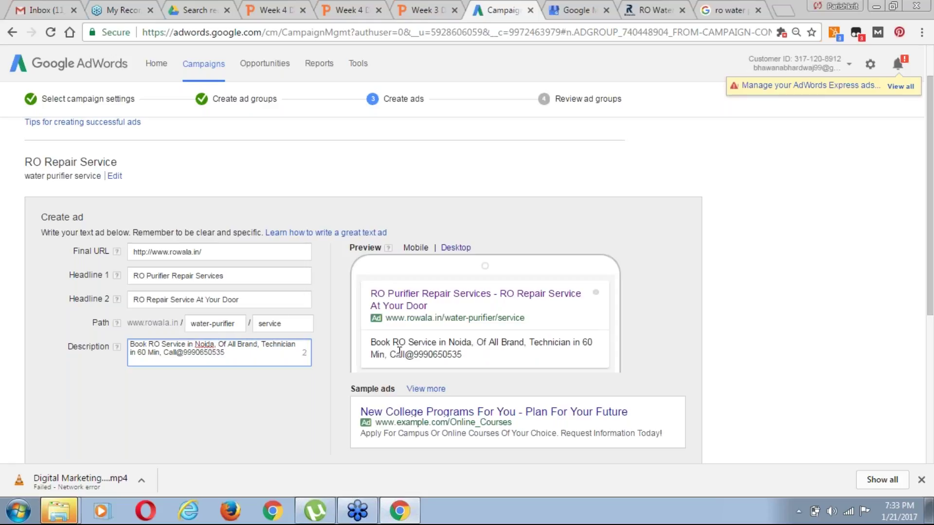
pyautogui.press('Delete')
pyautogui.press('Delete')
pyautogui.write('For All')
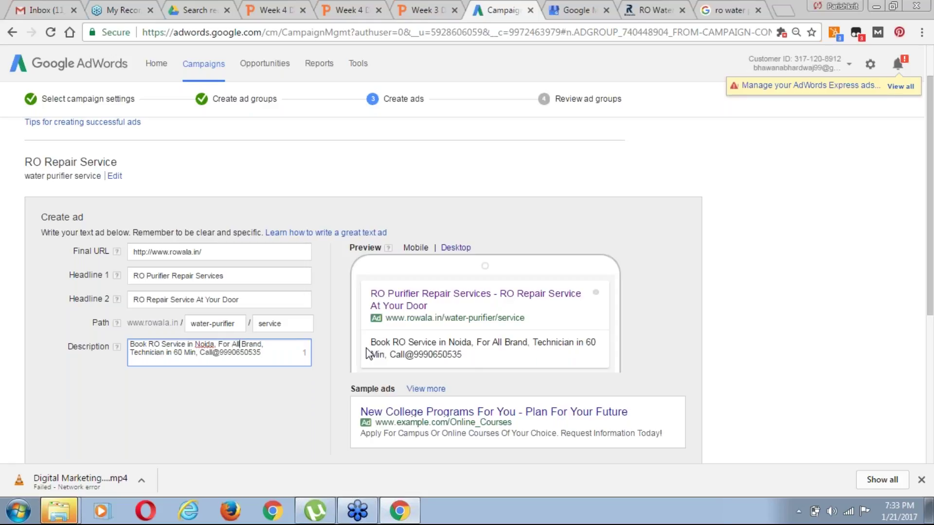
pyautogui.write('RO')
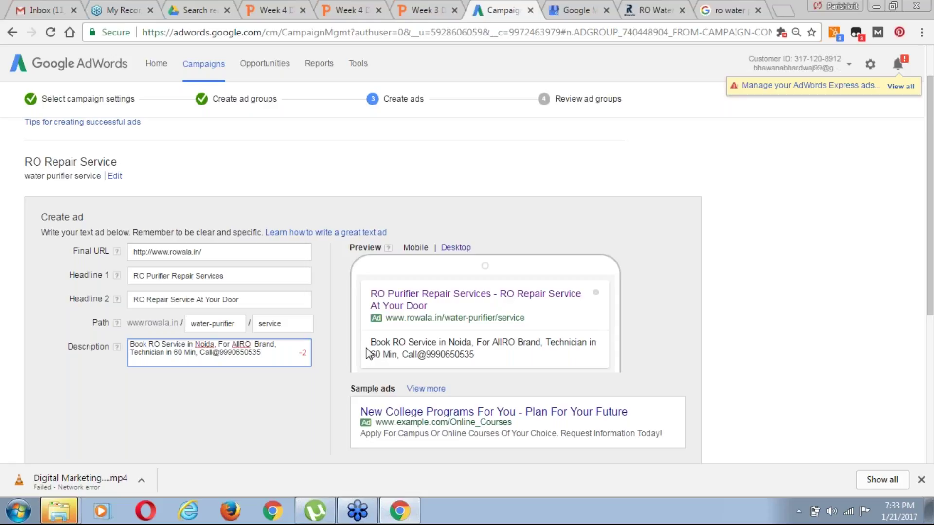
pyautogui.press('BackSpace')
pyautogui.press('Left')
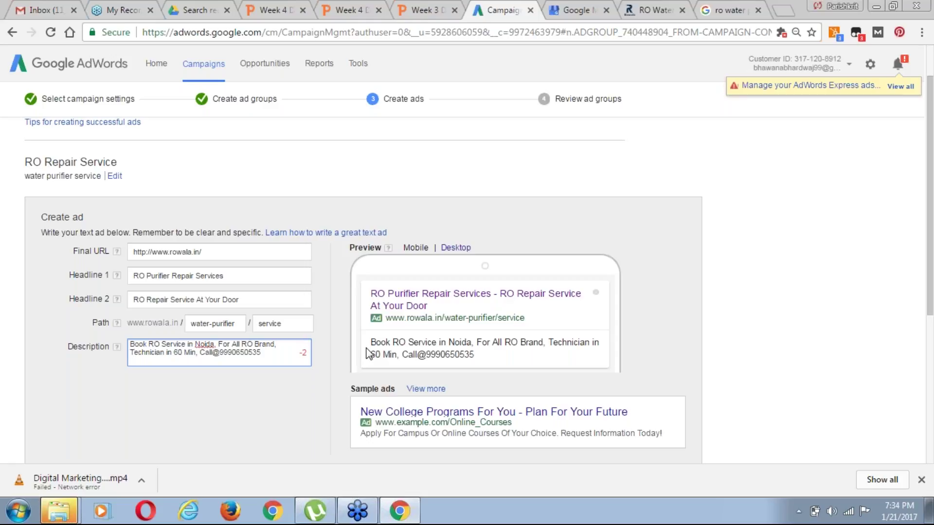
pyautogui.press('BackSpace')
# Replace the technician wording before the phone number with 'Fast Service'
pyautogui.click(173, 352)
pyautogui.press('BackSpace')
pyautogui.press('BackSpace')
pyautogui.press('BackSpace')
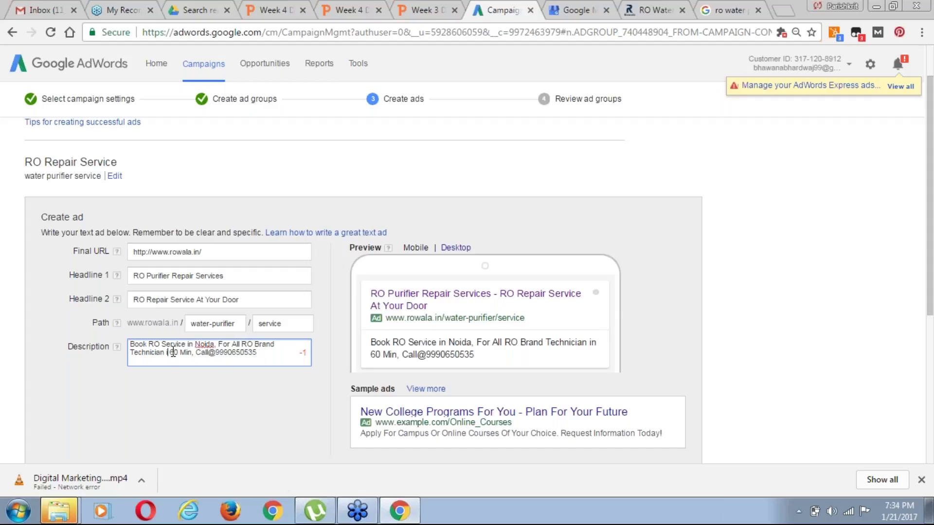
pyautogui.write('-')
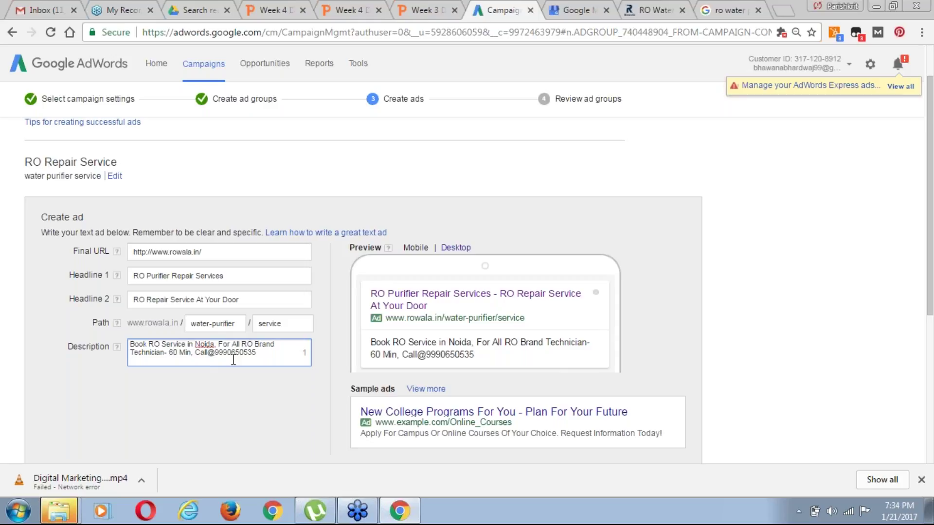
pyautogui.hotkey('ctrl', 'shift', 'Right')
pyautogui.hotkey('ctrl', 'shift', 'Right')
pyautogui.hotkey('ctrl', 'shift', 'Right')
pyautogui.write('F')
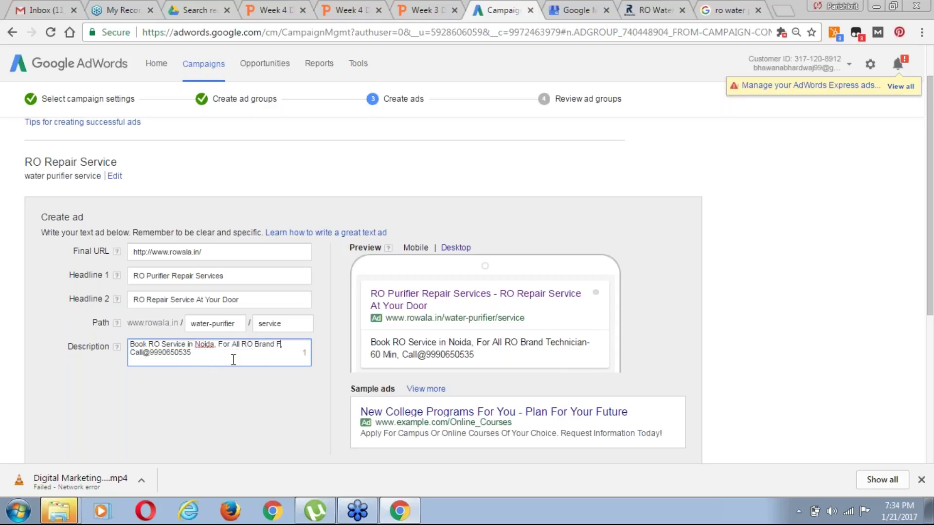
pyautogui.write('ast,')
pyautogui.write(' Serv')
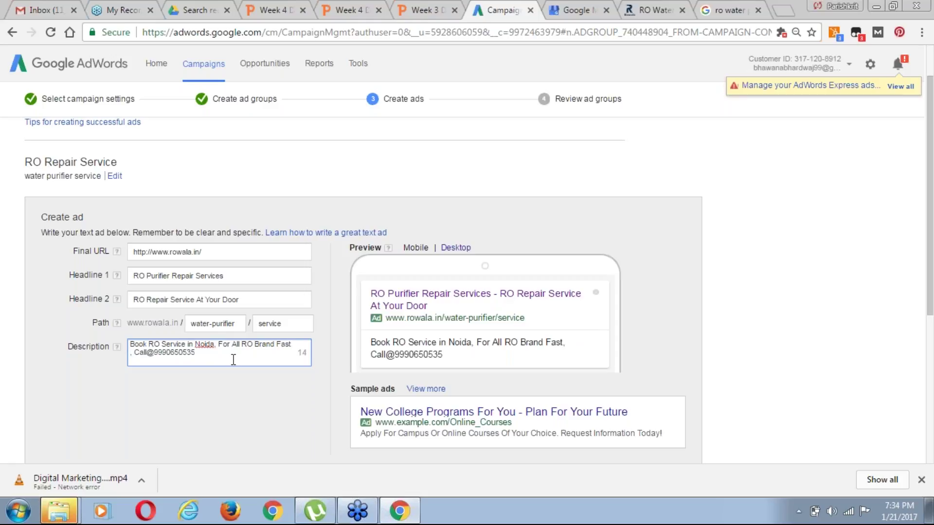
pyautogui.write('ice')
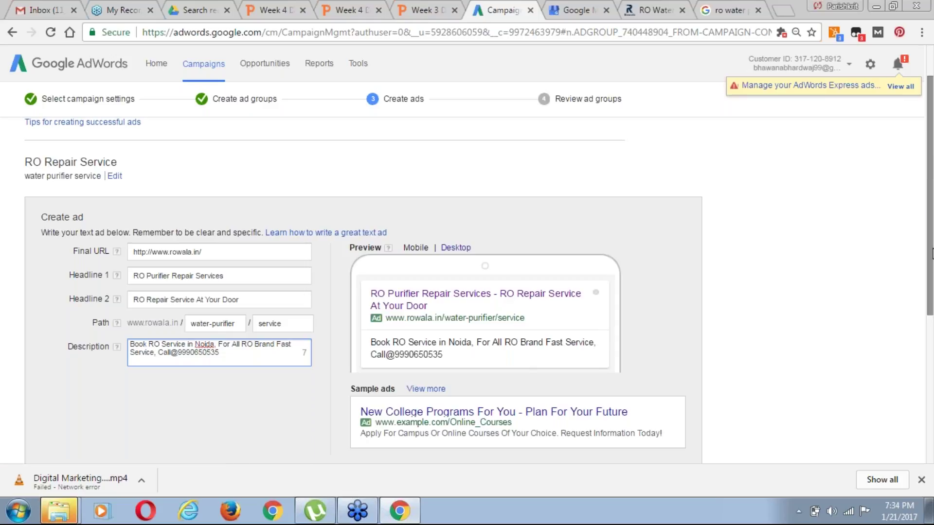
pyautogui.rightClick(931, 266)
# Create the RO Purifier Repair Services text ad and proceed to the campaign review
pyautogui.moveTo(930, 247); pyautogui.dragTo(930, 302)
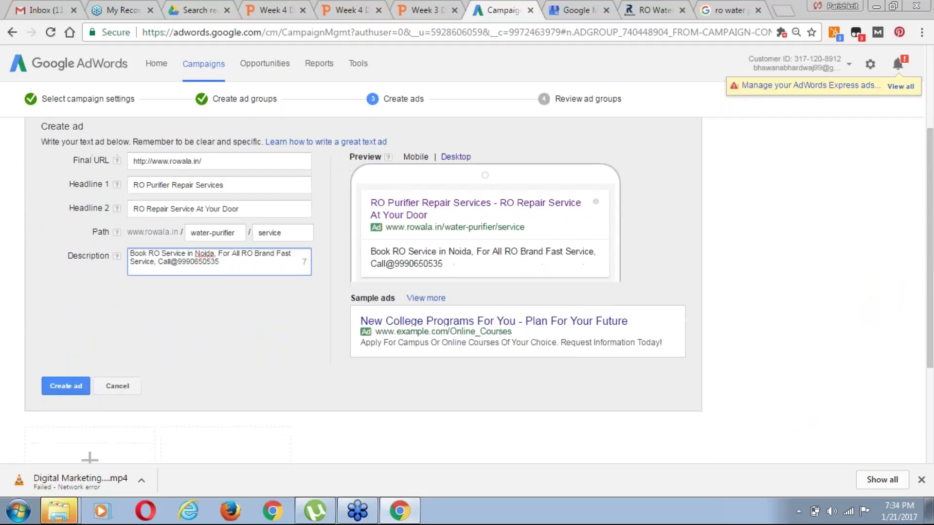
pyautogui.click(69, 390)
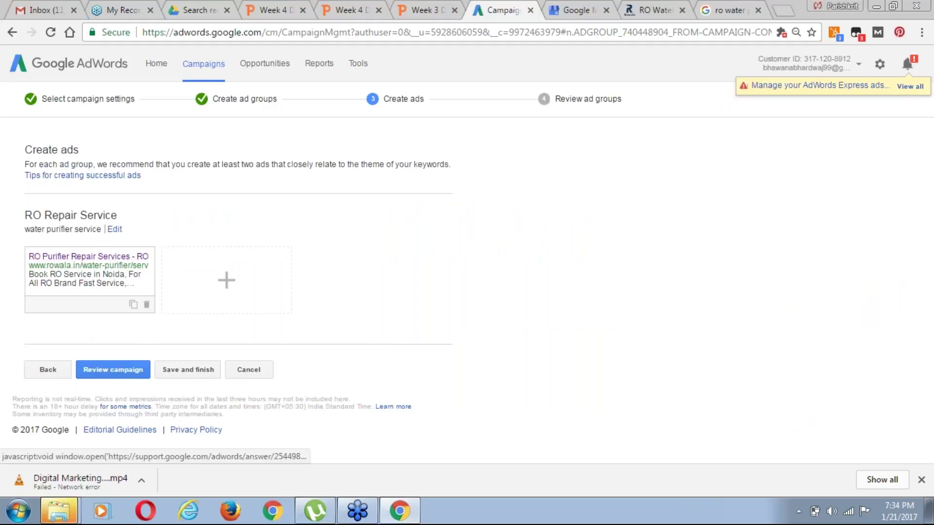
pyautogui.click(117, 371)
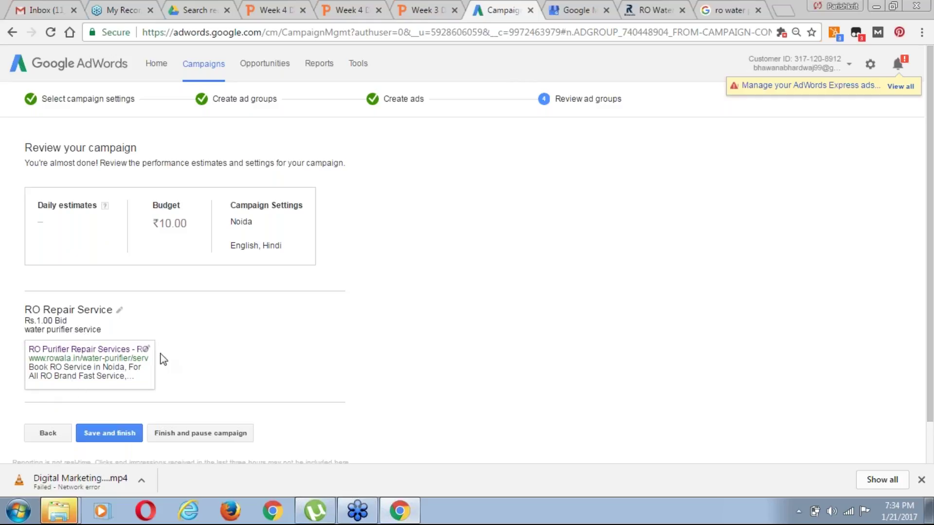
# Save and finish the RO Service - Search-Display campaign from the review page
pyautogui.click(115, 434)
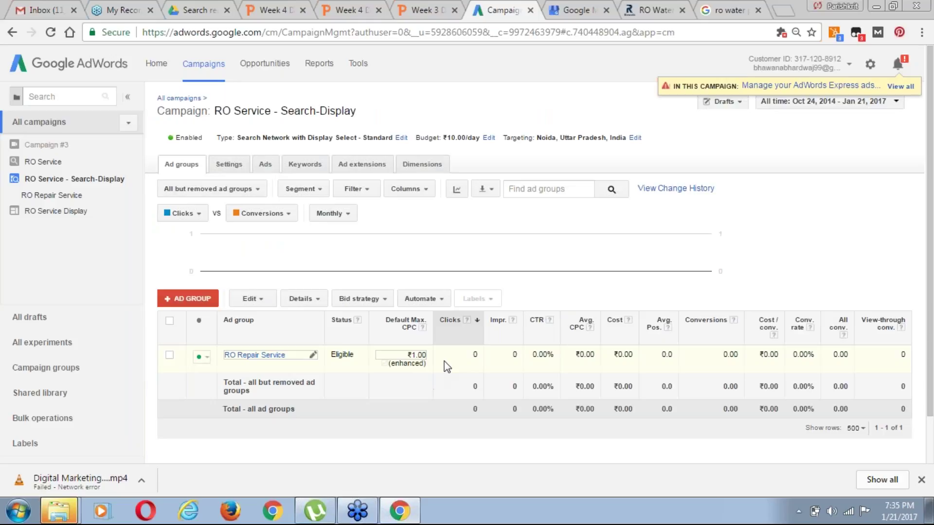
# Open the campaign's Ads tab to see the RO Purifier Repair Services ad Under review
pyautogui.click(276, 167)
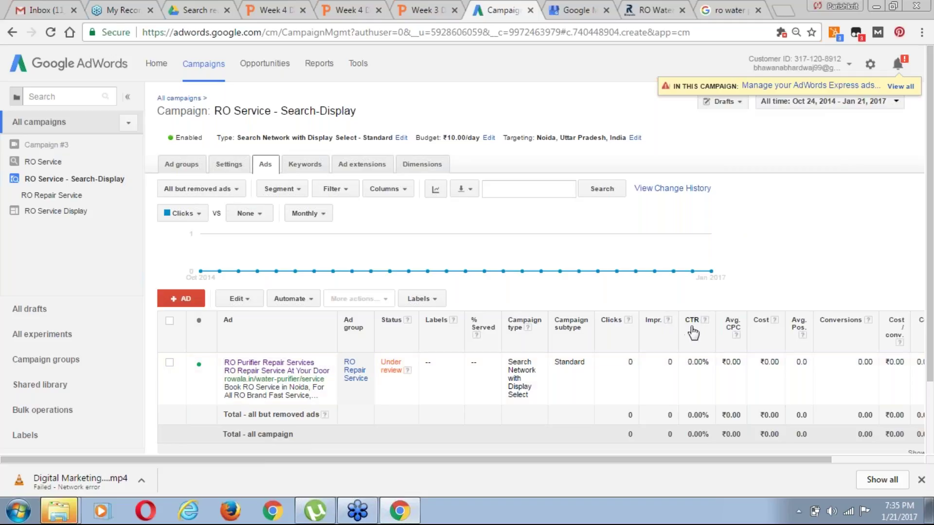
pyautogui.click(705, 320)
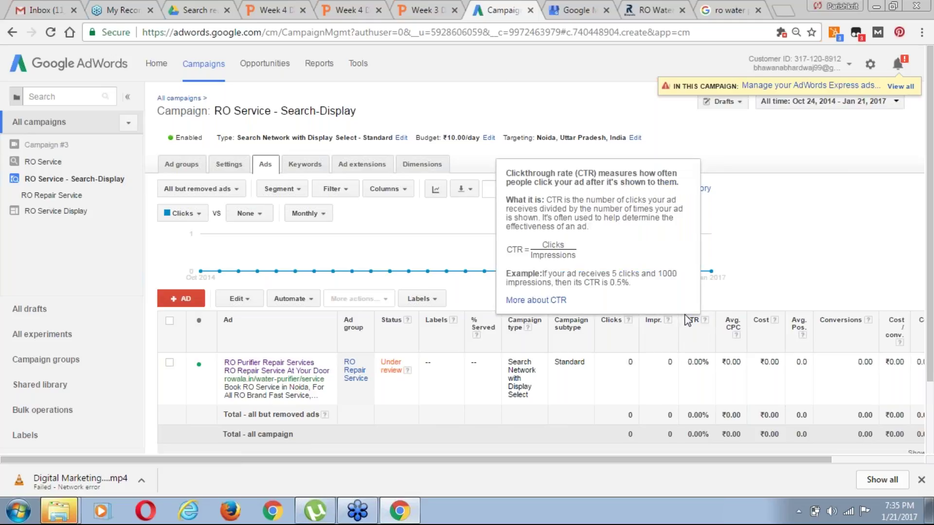
pyautogui.click(806, 227)
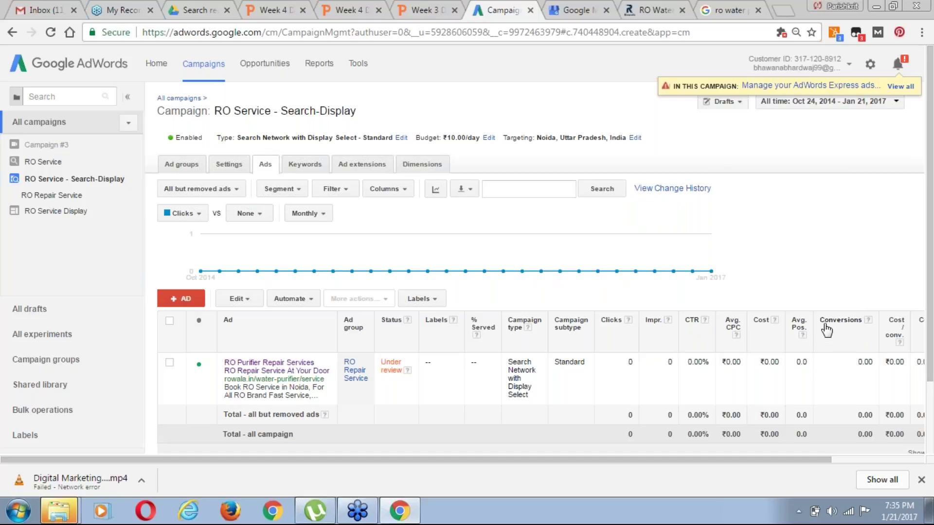
pyautogui.click(359, 65)
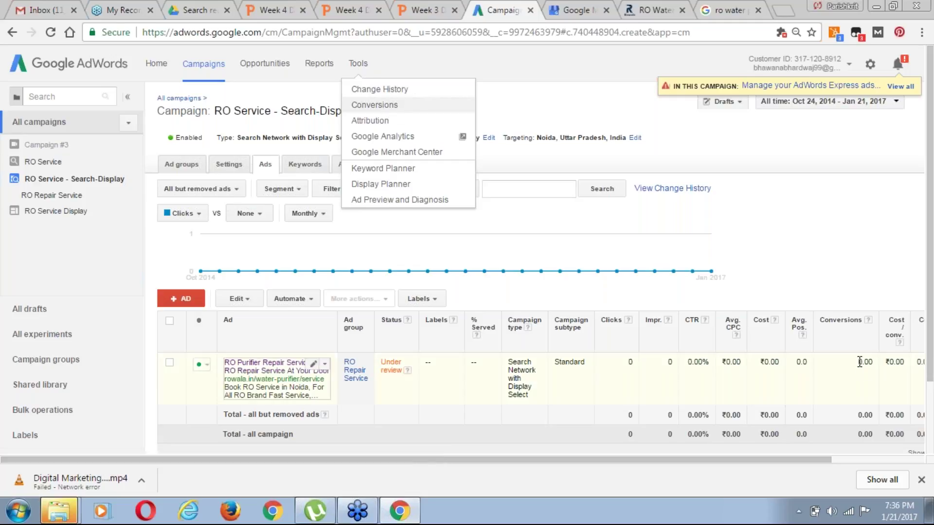
pyautogui.click(826, 207)
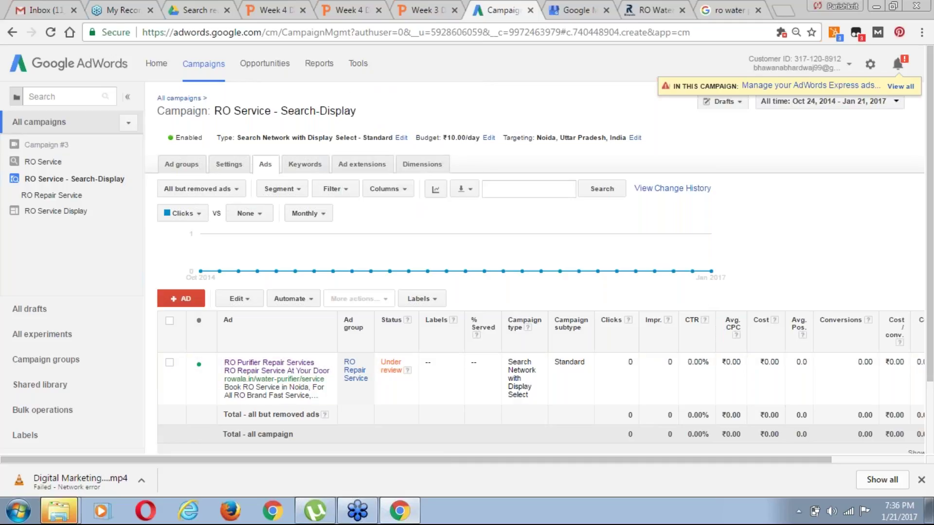
pyautogui.moveTo(699, 461); pyautogui.dragTo(827, 475)
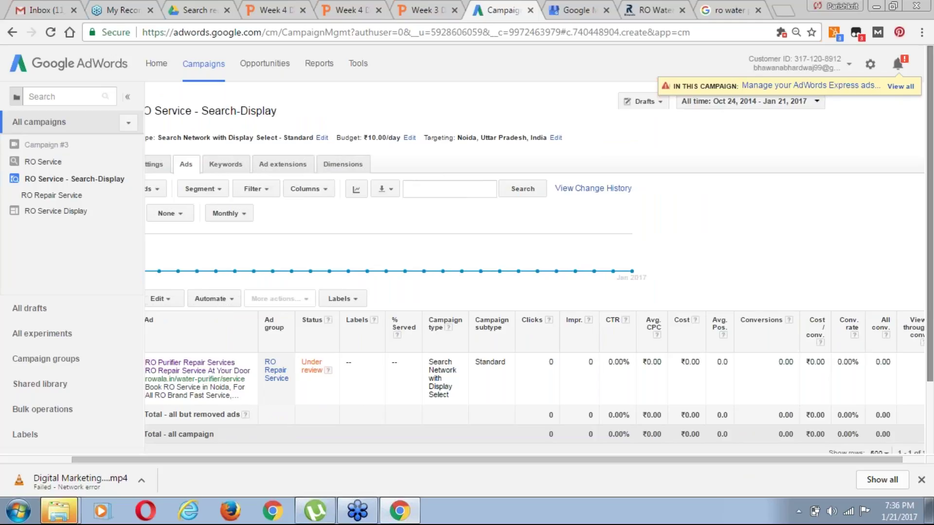
pyautogui.scroll(-1, 931, 321)
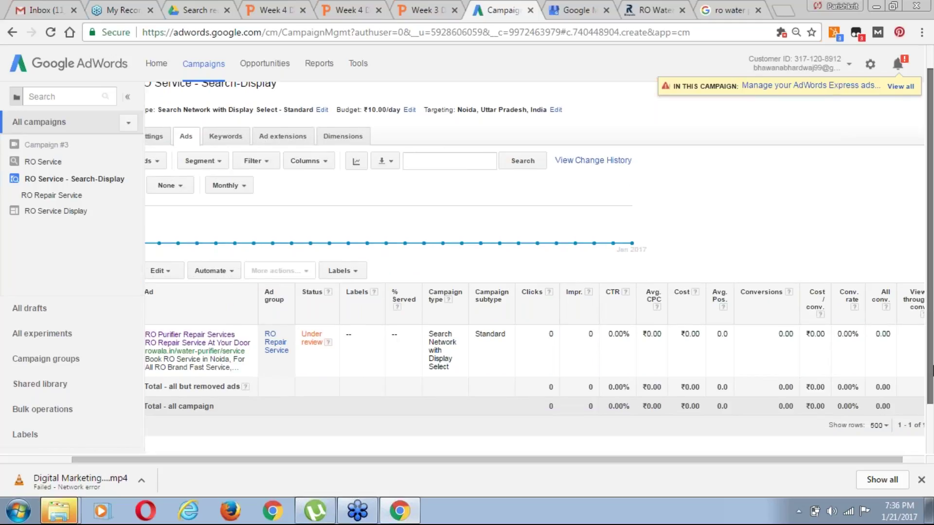
pyautogui.scroll(-2, 930, 340)
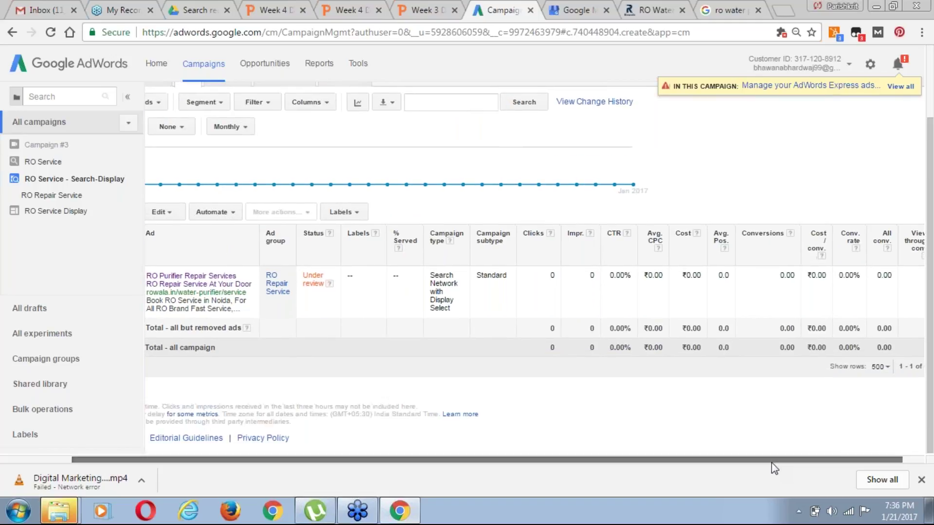
pyautogui.moveTo(771, 462); pyautogui.dragTo(773, 463)
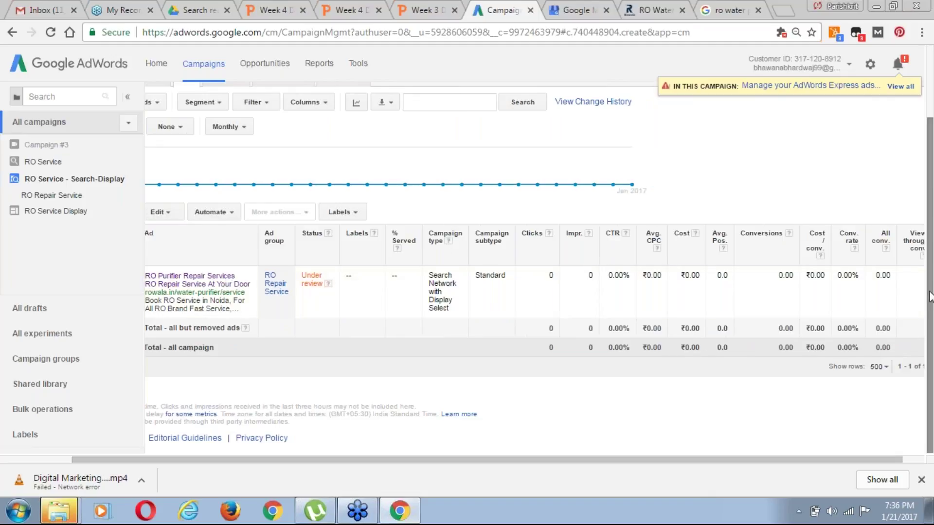
pyautogui.moveTo(930, 297); pyautogui.dragTo(930, 200)
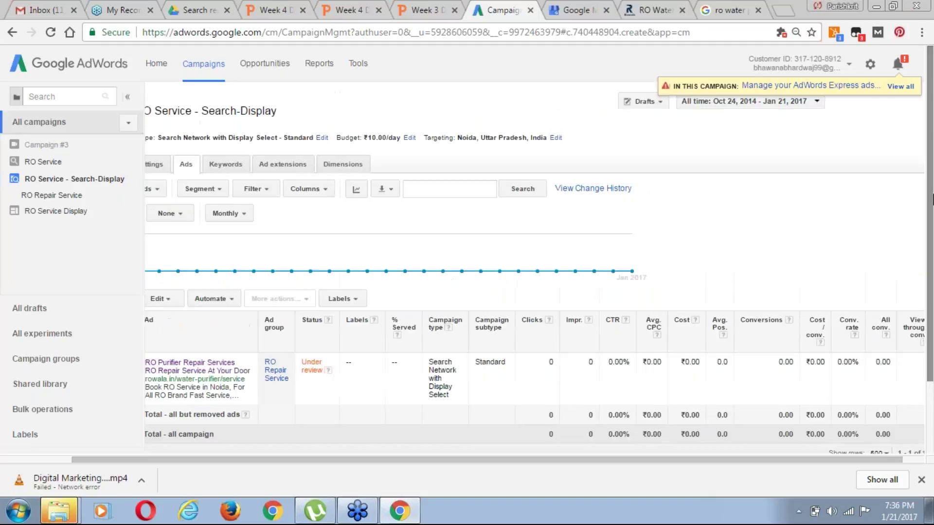
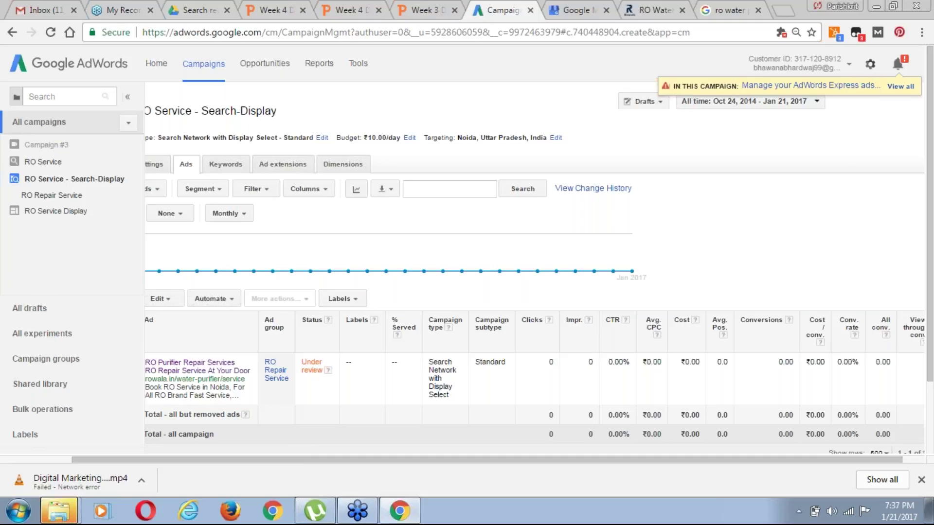
# Check the signed-in account panel and campaign notifications, then go to Billing from the gear menu
pyautogui.click(847, 71)
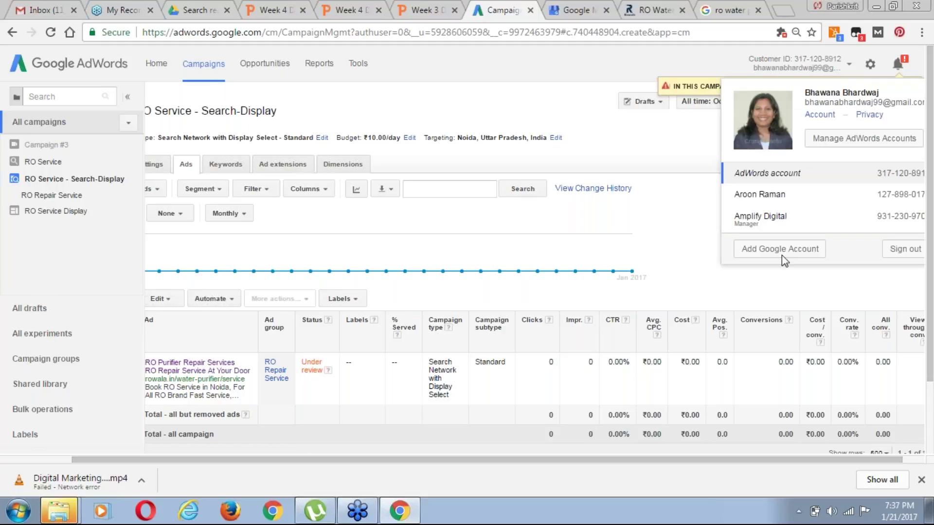
pyautogui.click(619, 165)
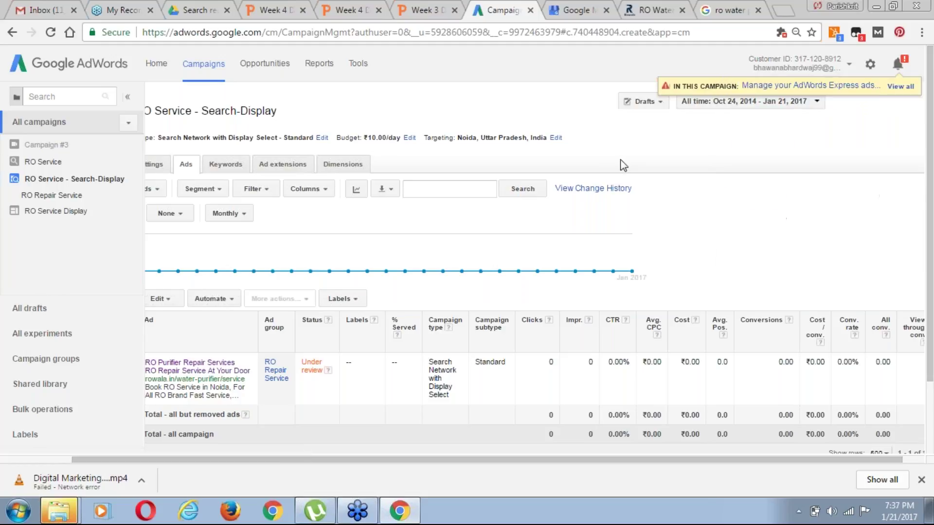
pyautogui.click(899, 66)
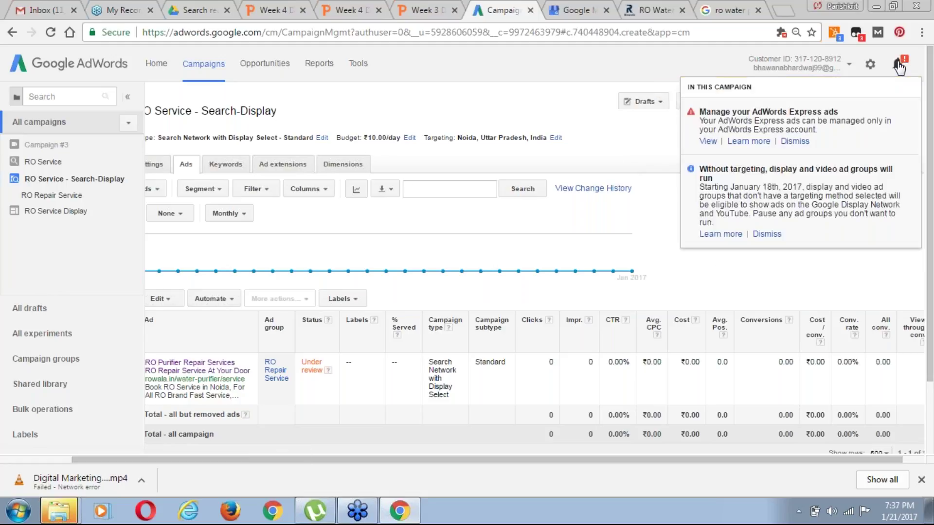
pyautogui.click(870, 65)
pyautogui.click(870, 65)
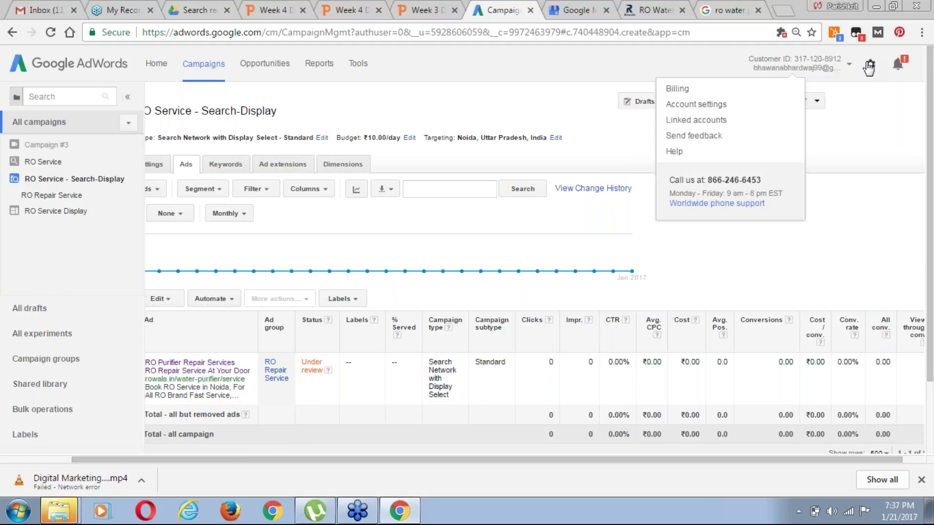
pyautogui.click(679, 89)
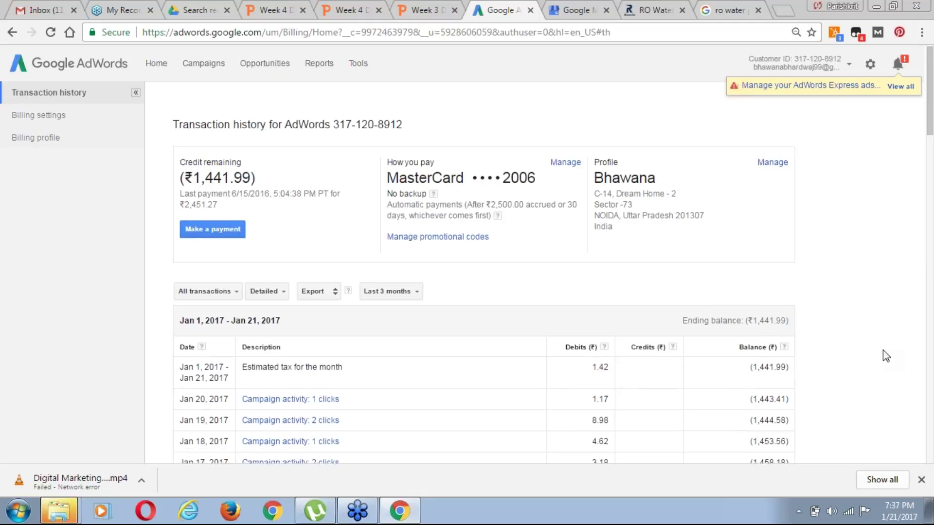
# Review the transaction history: ₹1,441.99 credit remaining and the January 2017 click charges
pyautogui.scroll(-1, 883, 349)
pyautogui.scroll(-3, 883, 349)
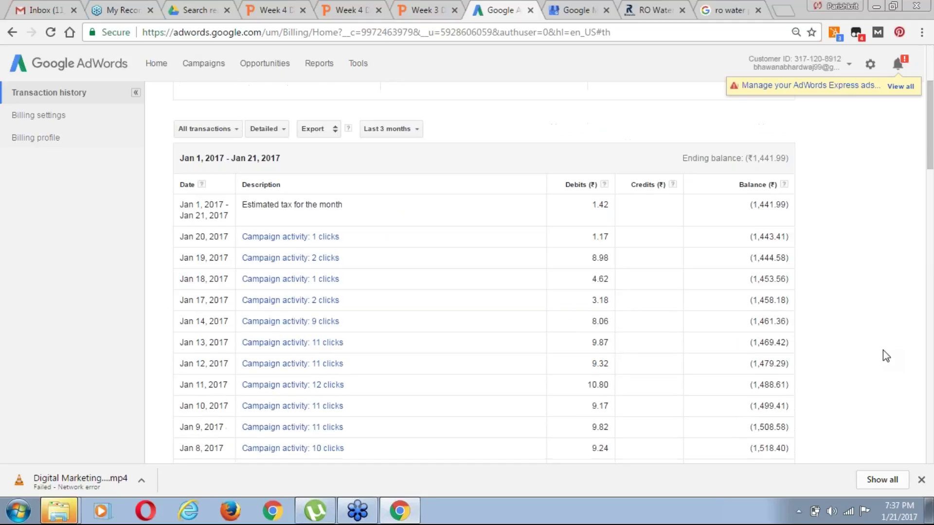
pyautogui.scroll(-2, 883, 349)
pyautogui.scroll(-4, 883, 350)
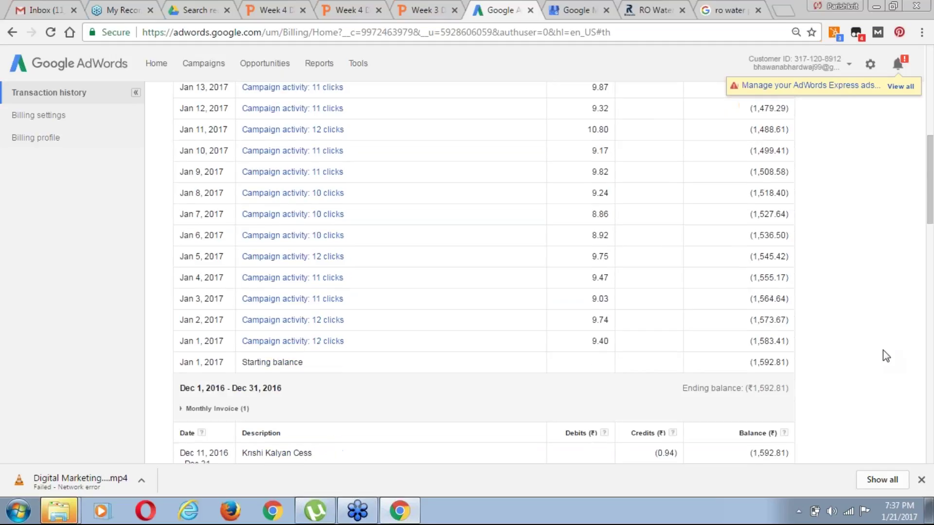
pyautogui.scroll(-10, 883, 350)
pyautogui.scroll(1, 883, 349)
pyautogui.scroll(15, 883, 349)
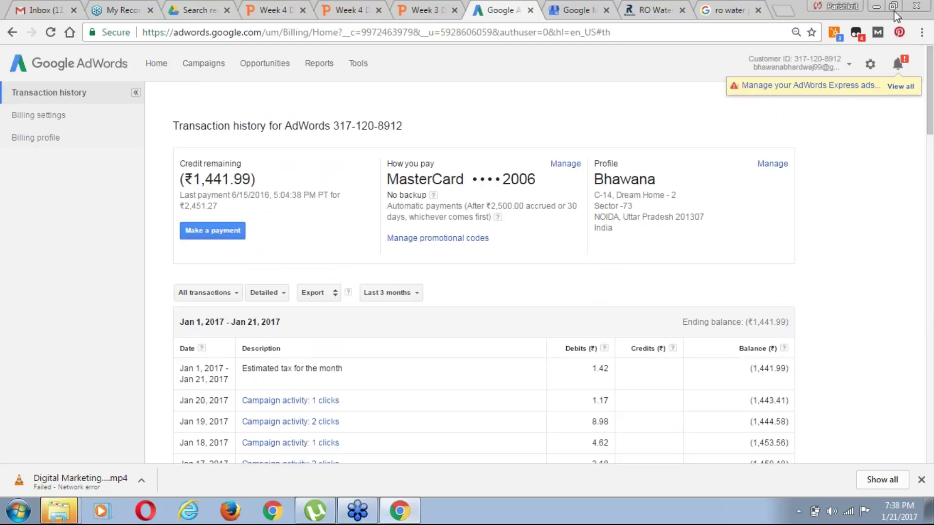
# Bring up the 'ro water purifier repair service noida' results and deselect the ad text
pyautogui.click(725, 10)
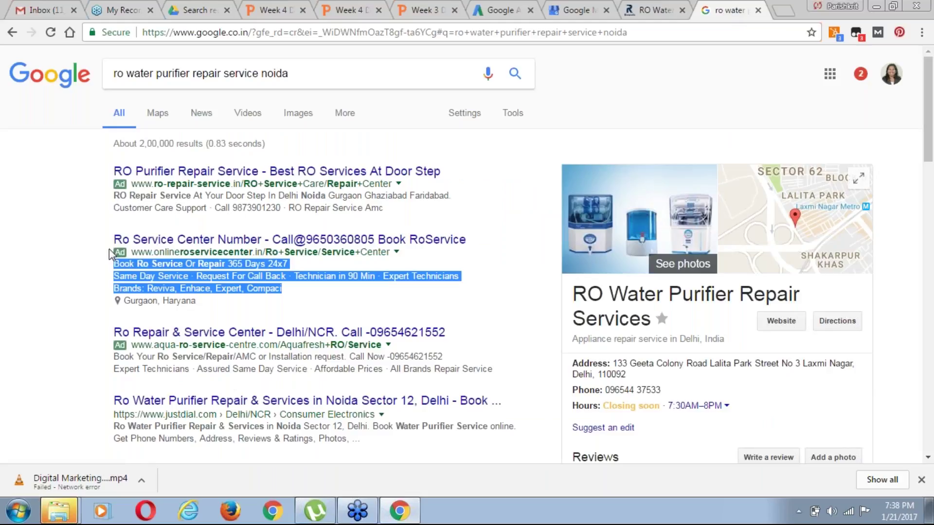
pyautogui.click(69, 257)
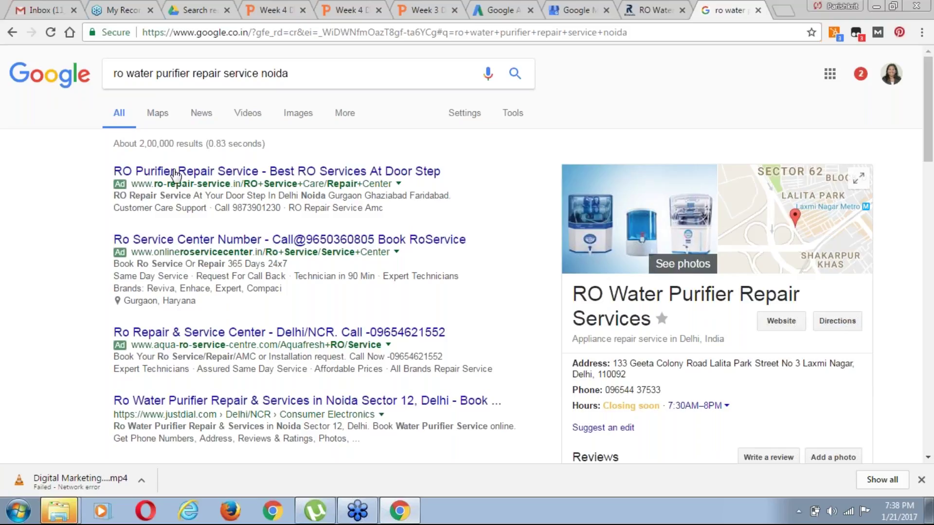
pyautogui.click(646, 11)
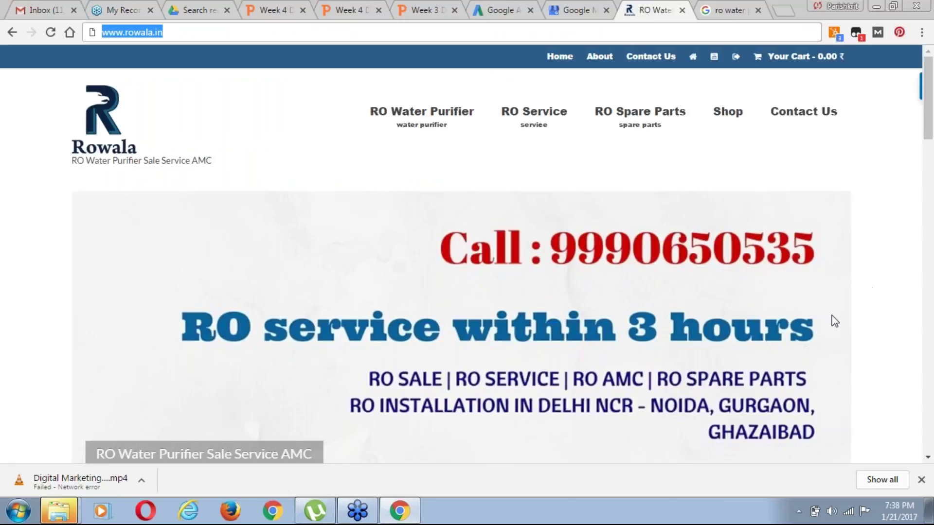
pyautogui.click(147, 163)
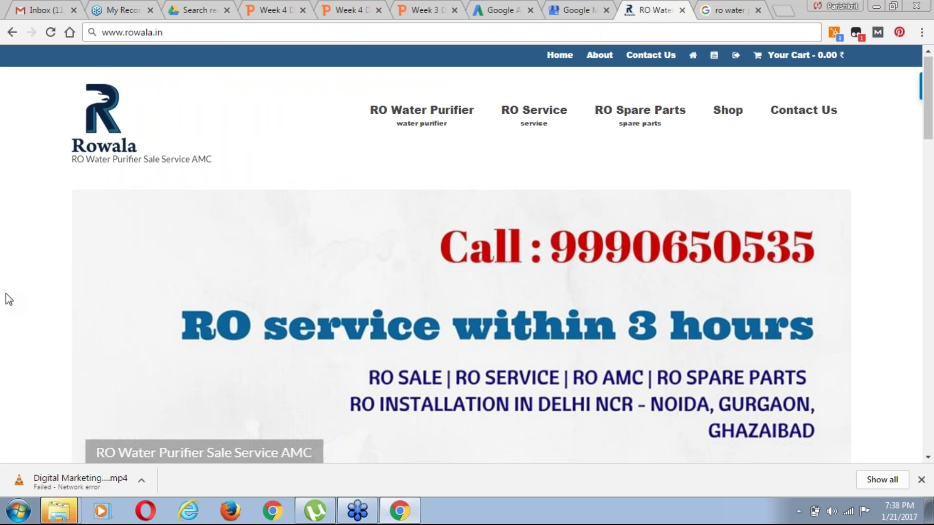
pyautogui.scroll(-2, 5, 294)
pyautogui.scroll(-7, 55, 293)
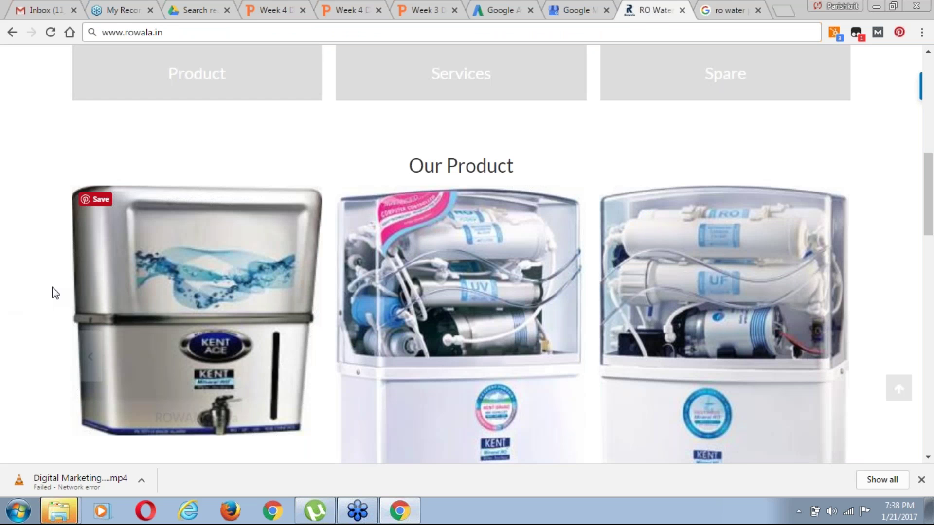
pyautogui.scroll(-1, 55, 293)
pyautogui.scroll(-6, 55, 293)
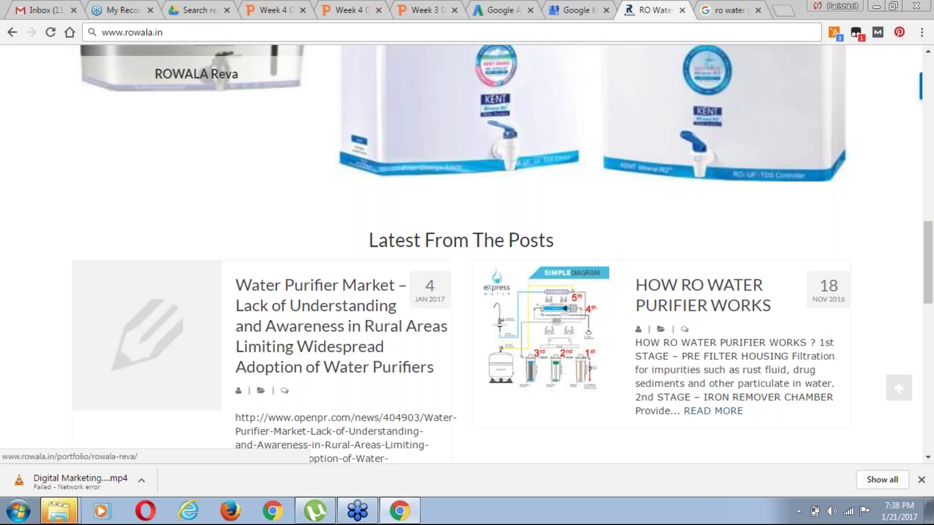
pyautogui.scroll(-1, 55, 293)
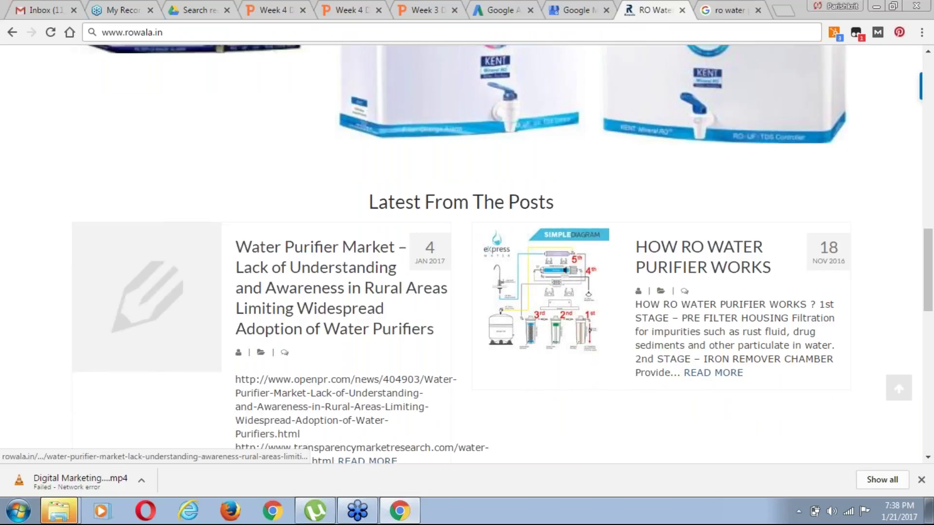
pyautogui.scroll(3, 220, 315)
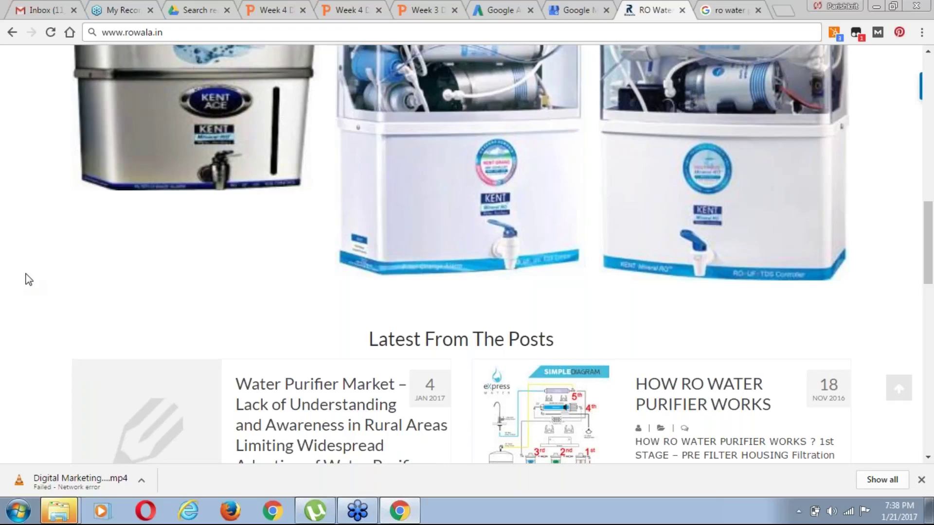
pyautogui.scroll(10, 28, 279)
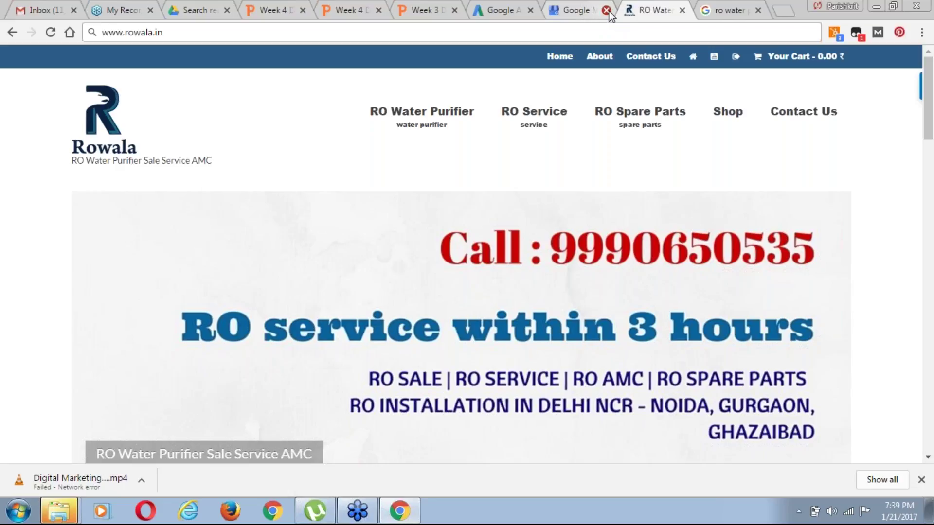
# Close the Google page and AdWords billing page, leaving the Week 3 Day 3.pptx slides showing
pyautogui.click(607, 10)
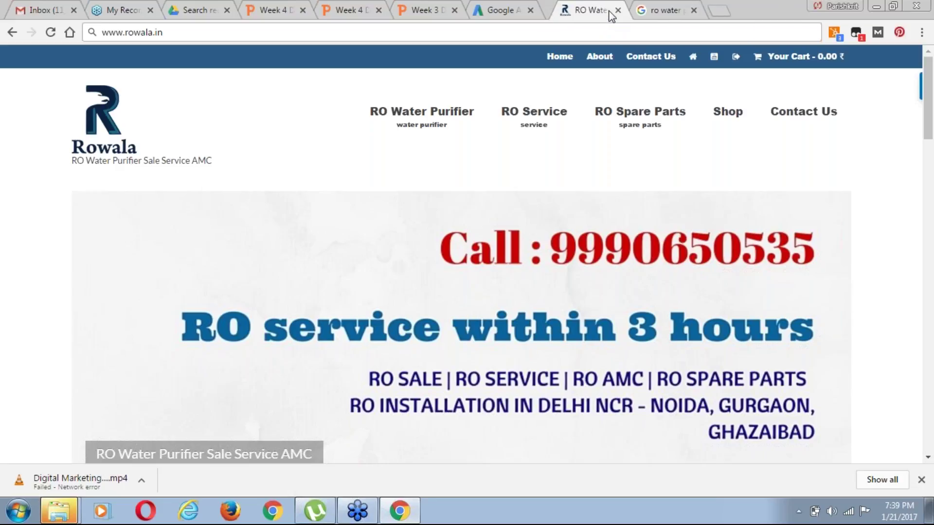
pyautogui.click(508, 10)
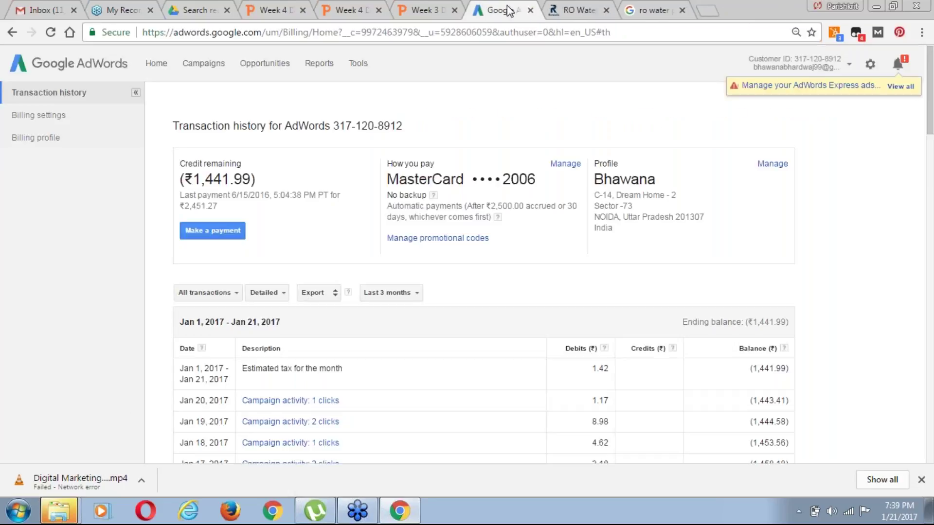
pyautogui.click(590, 10)
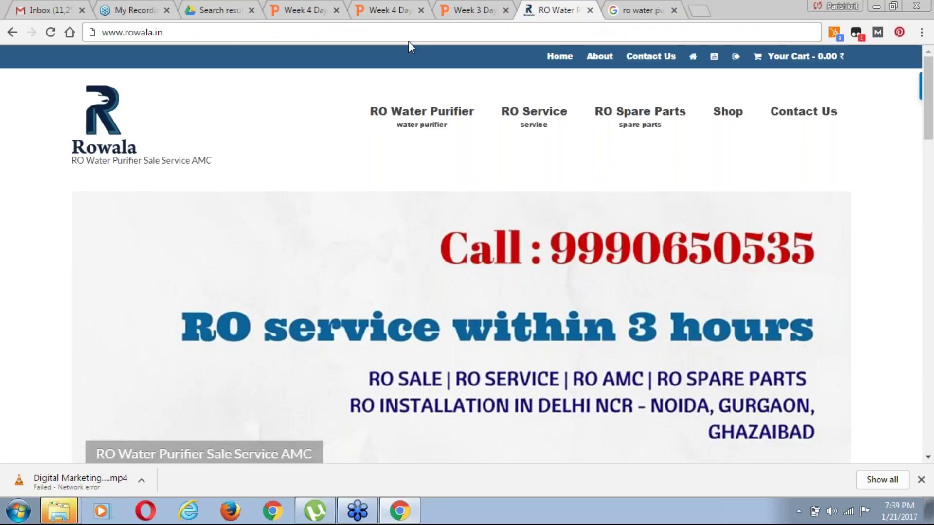
pyautogui.click(467, 10)
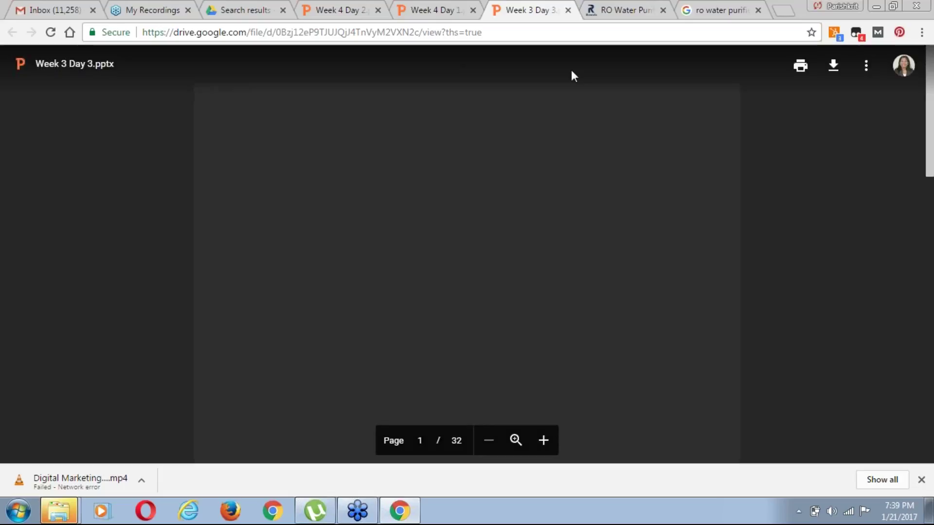
pyautogui.scroll(-1, 472, 301)
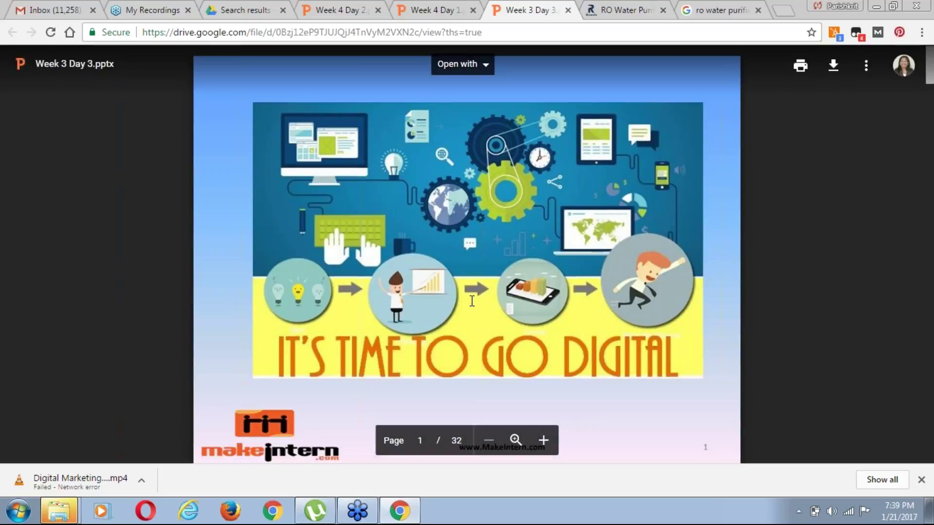
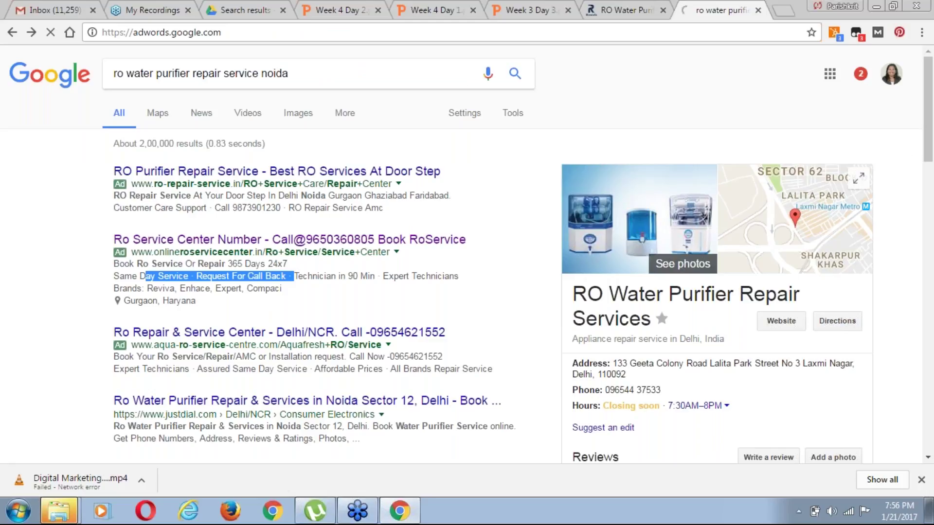
# Switch to the Week 3 Day 3 slides, showing slide 23, 'Split Test (A/B Test)'
pyautogui.click(516, 11)
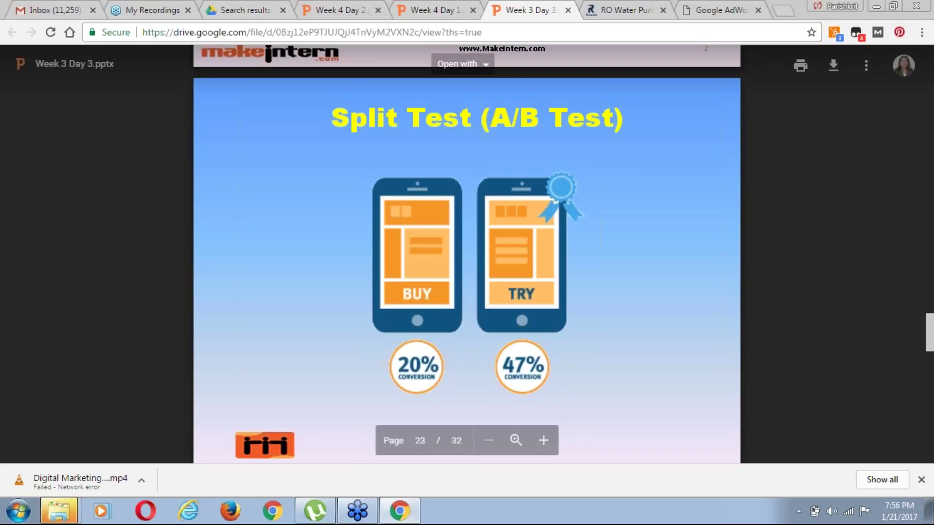
# Return to AdWords and reload until the Select account list of three accounts appears
pyautogui.click(720, 9)
pyautogui.click(427, 228)
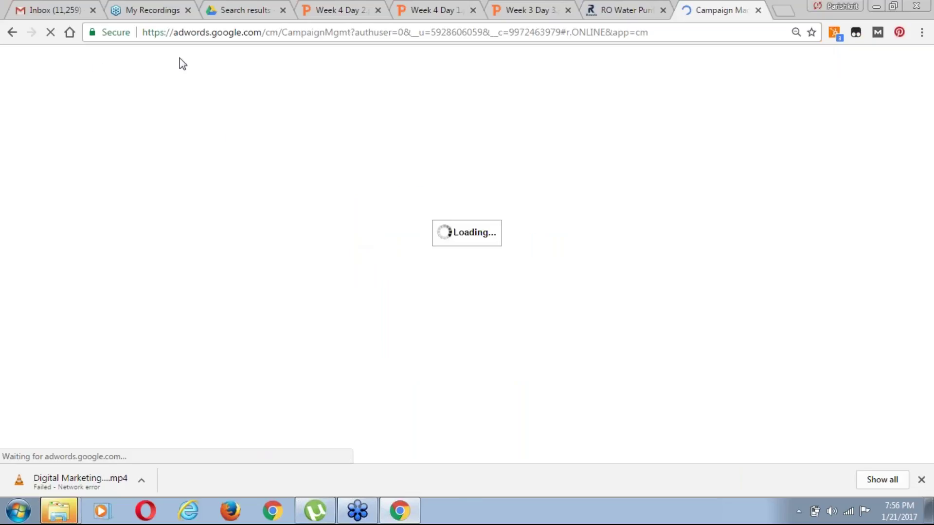
pyautogui.click(13, 33)
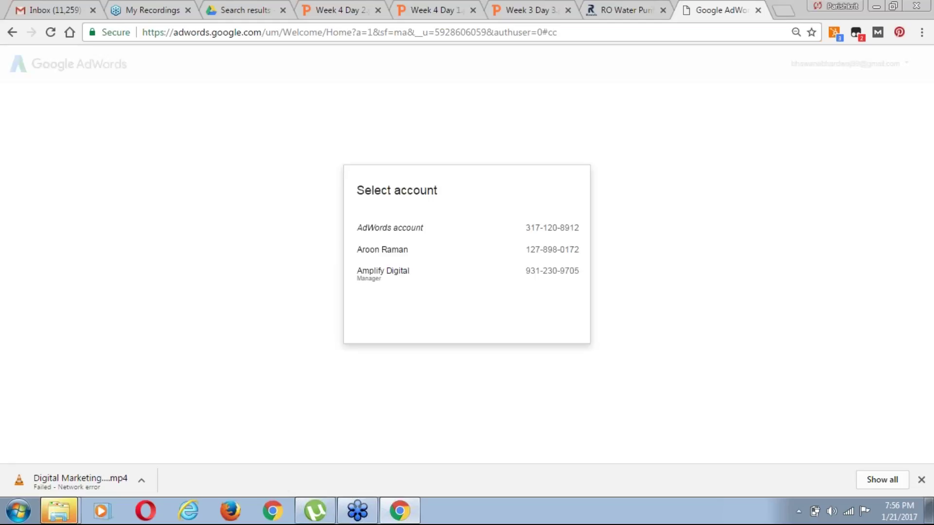
# Open the client's account and view its All experiments page, which has no experiments
pyautogui.click(396, 256)
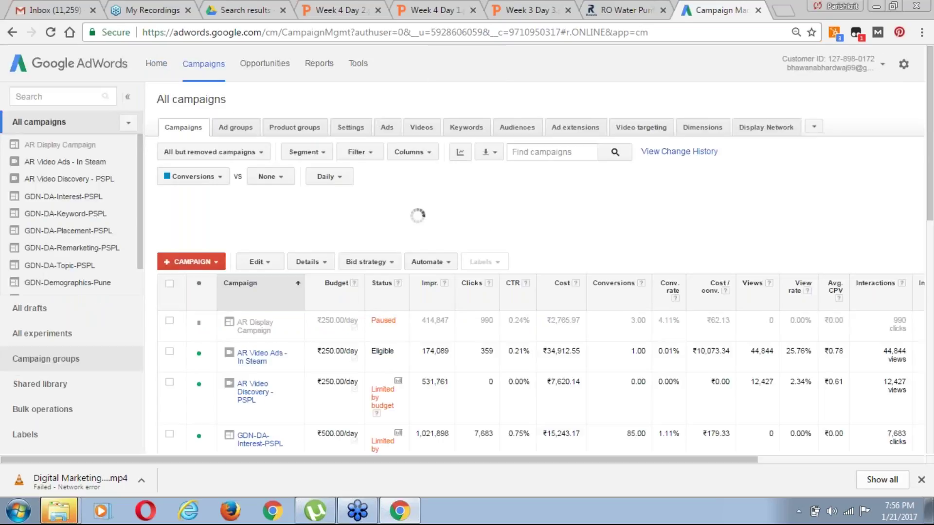
pyautogui.click(18, 335)
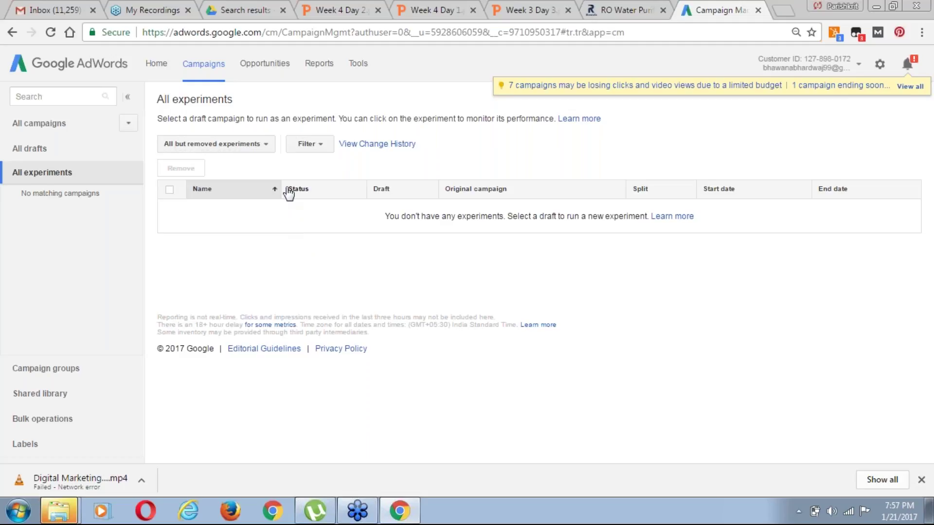
# Check the experiment status filter and the empty All drafts list, then go to All campaigns
pyautogui.click(265, 146)
pyautogui.click(373, 277)
pyautogui.click(20, 157)
pyautogui.click(61, 151)
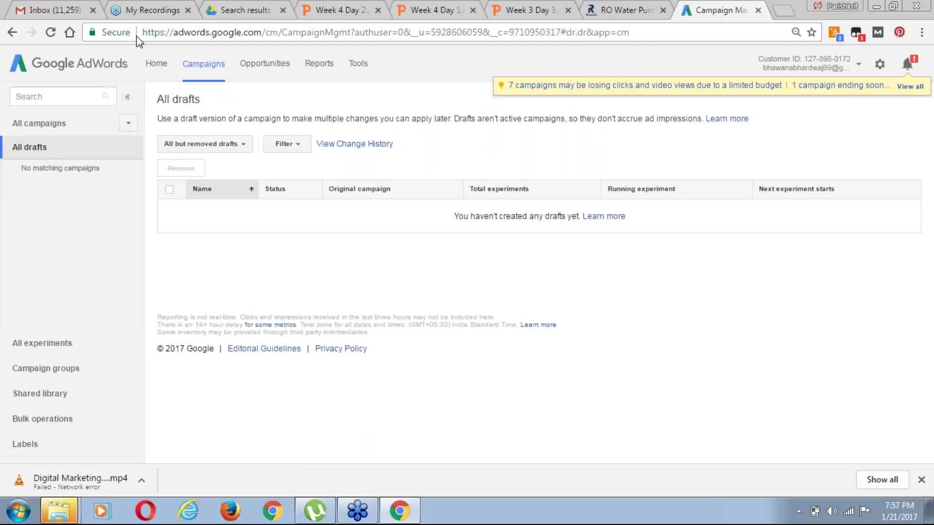
pyautogui.click(65, 125)
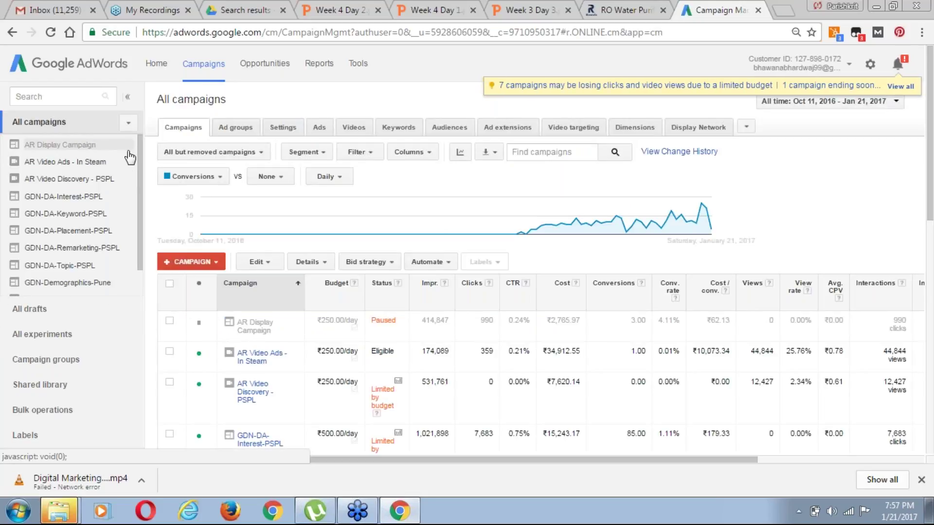
pyautogui.scroll(-1, 144, 216)
pyautogui.scroll(-3, 143, 215)
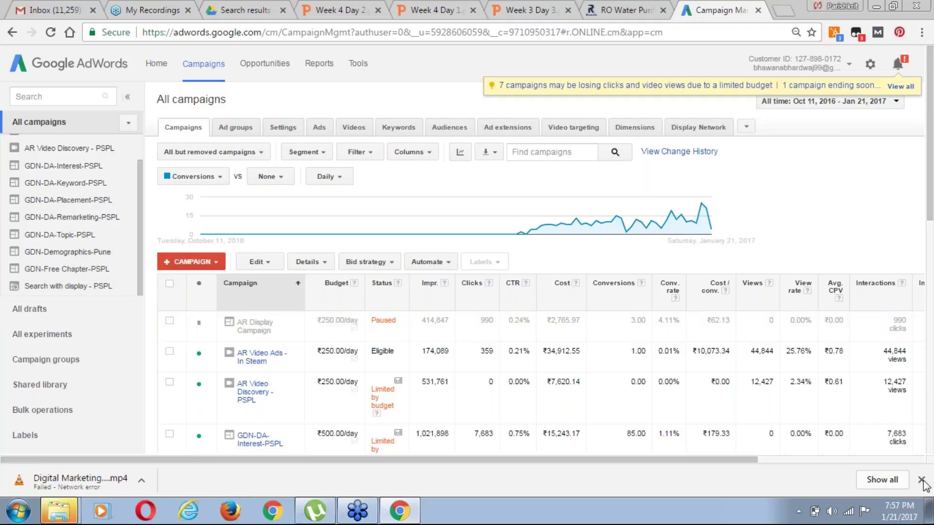
pyautogui.moveTo(930, 225); pyautogui.dragTo(932, 422)
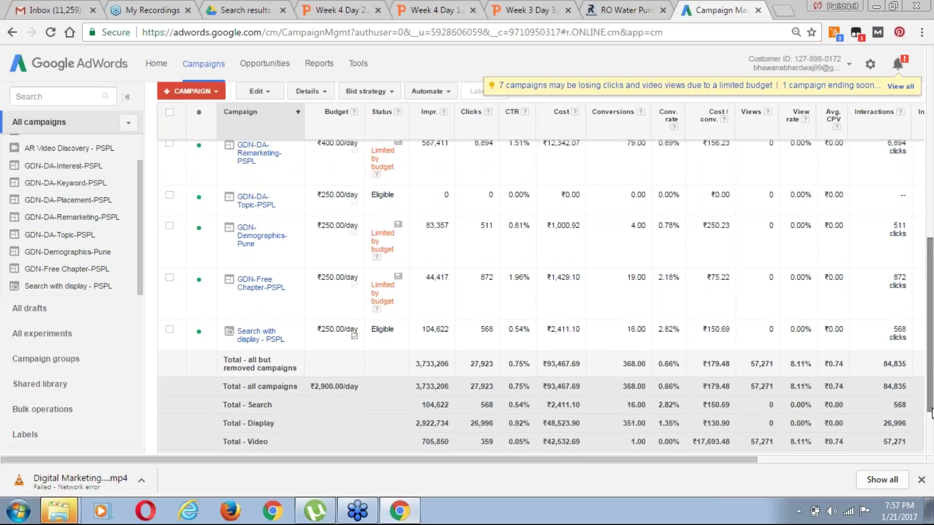
pyautogui.moveTo(932, 409); pyautogui.dragTo(930, 289)
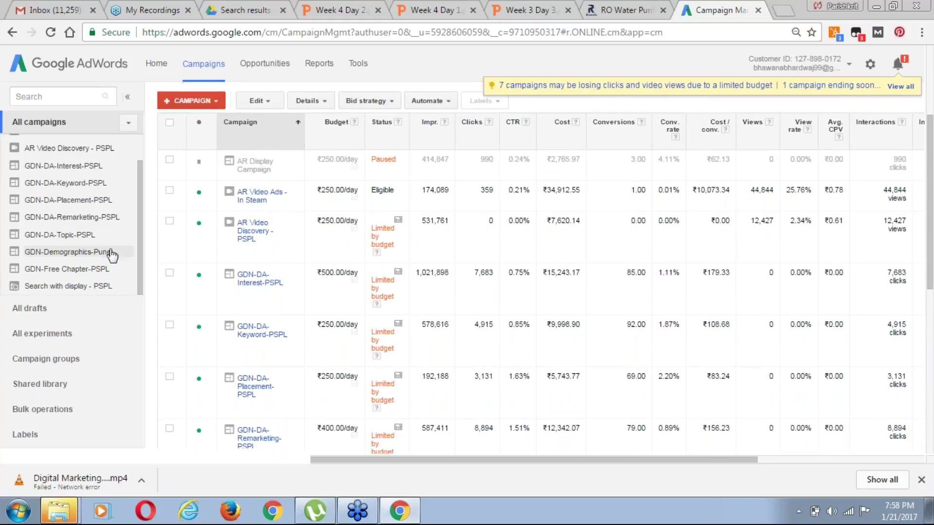
# Review the Search with display - PSPL ad group, then list new campaign types from All campaigns
pyautogui.click(68, 286)
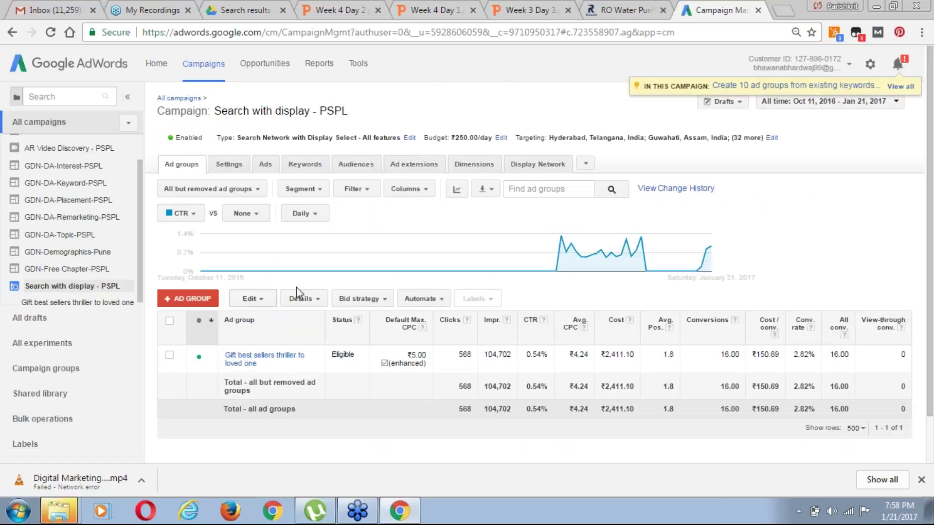
pyautogui.moveTo(931, 245); pyautogui.dragTo(931, 255)
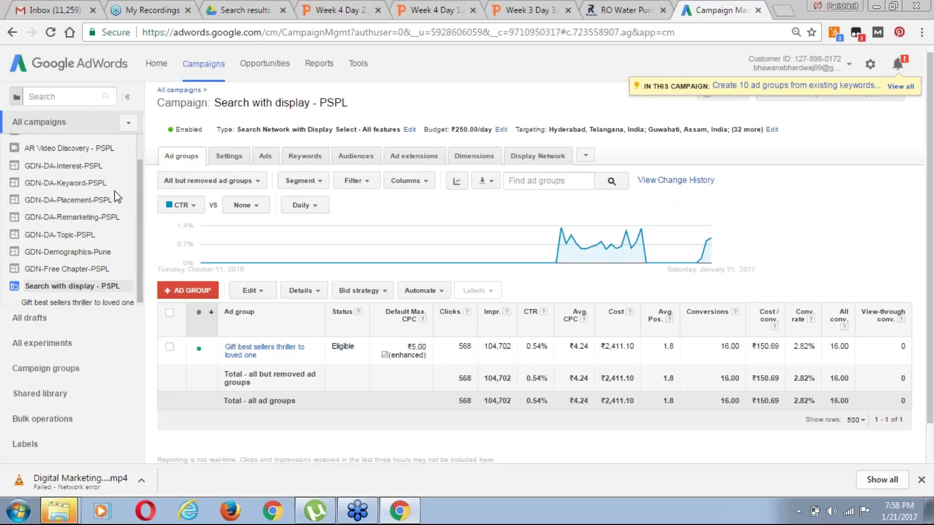
pyautogui.click(179, 90)
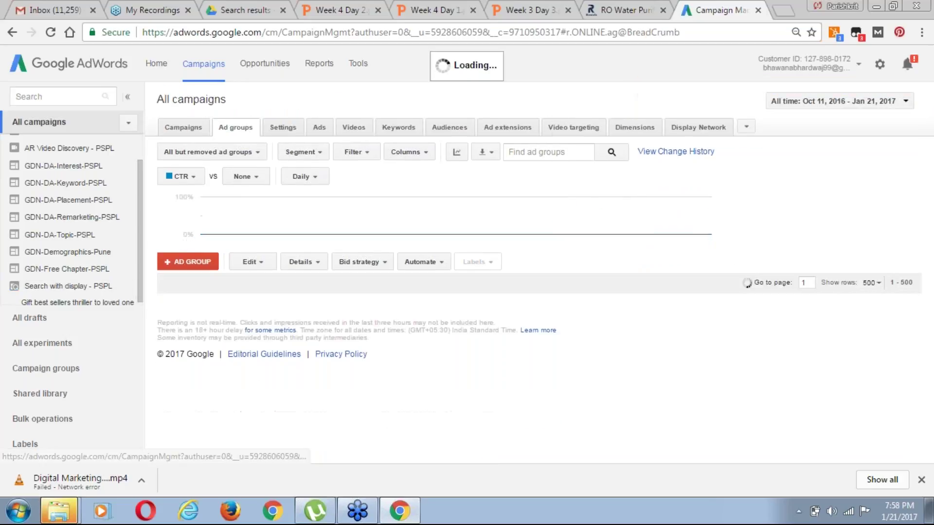
pyautogui.click(181, 125)
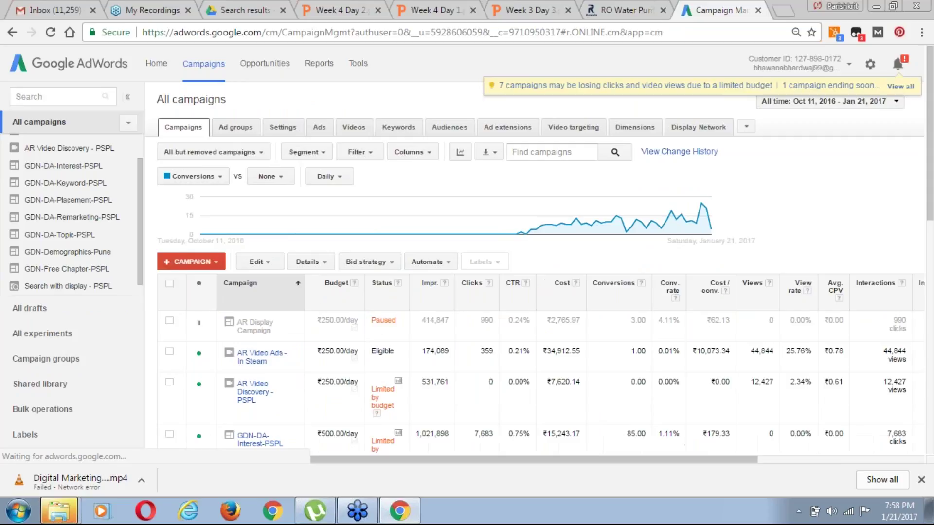
pyautogui.click(191, 262)
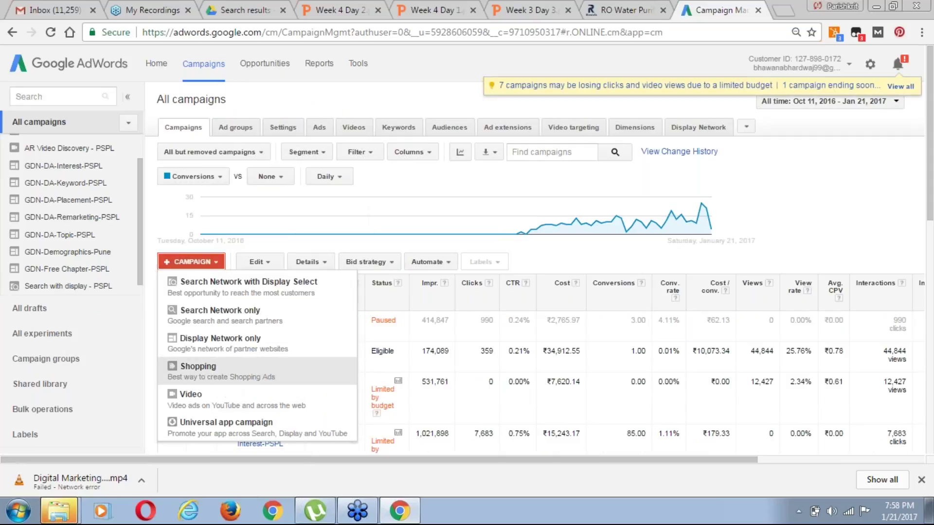
# Start a Display Network only campaign, check the Drive slides, then open a blank browser tab
pyautogui.click(240, 340)
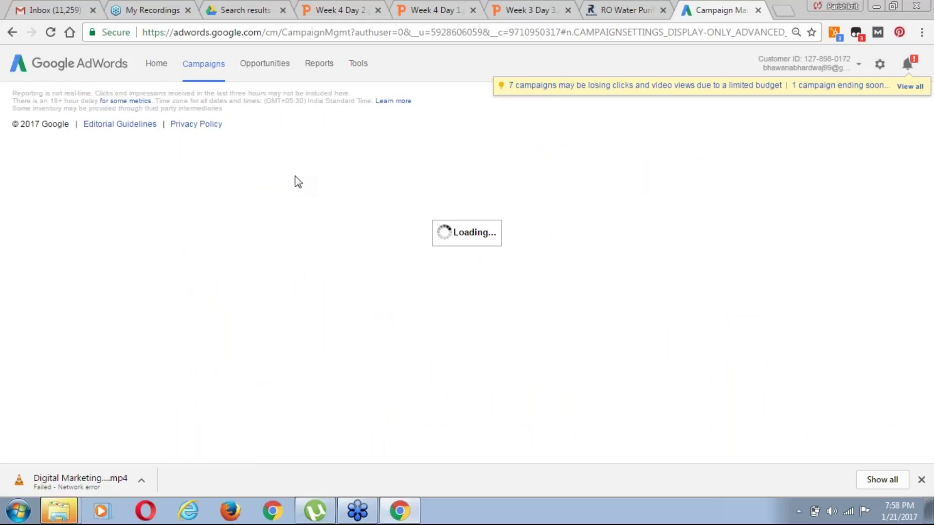
pyautogui.click(517, 10)
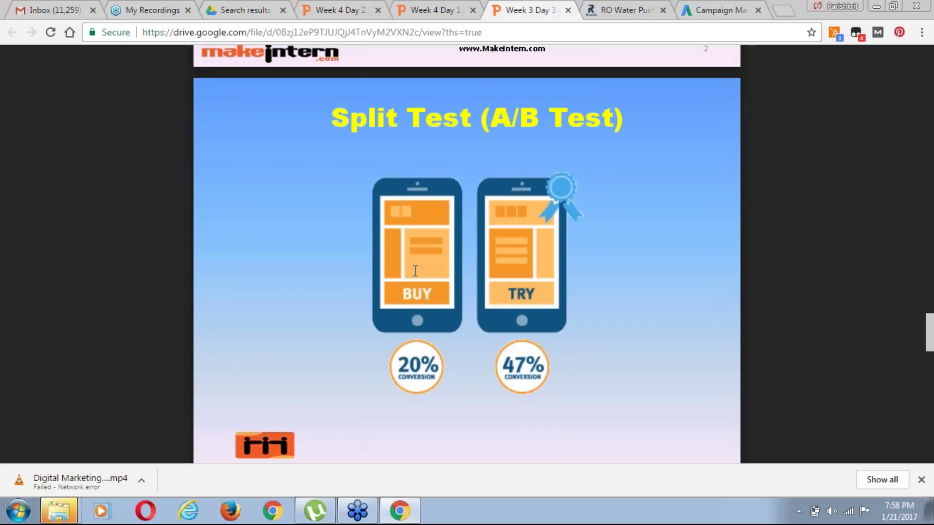
pyautogui.click(719, 10)
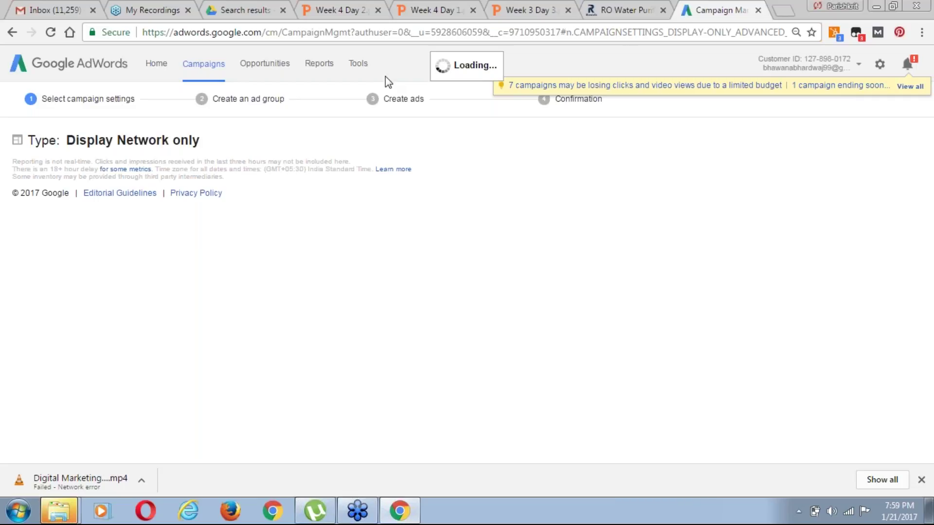
pyautogui.click(784, 10)
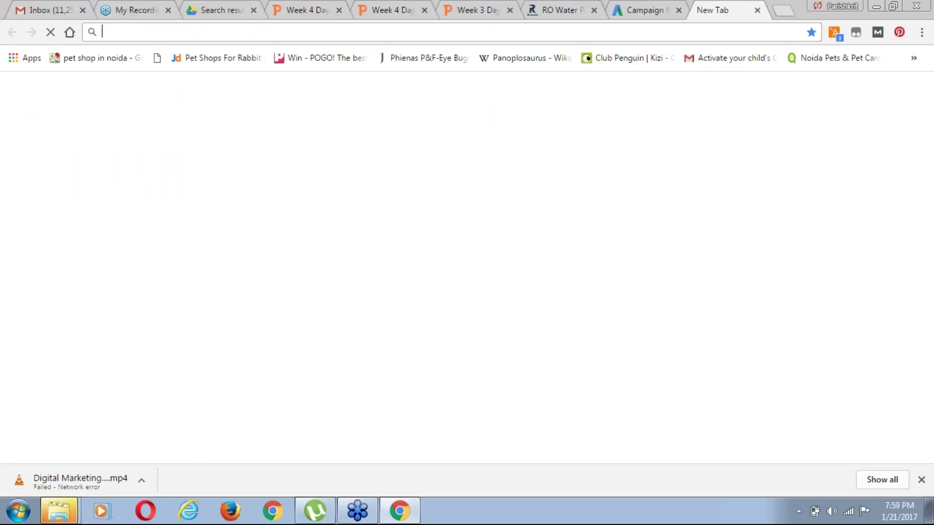
# Search Google for 'best ro services provider' and inspect the first RO service ad
pyautogui.write('google.com')
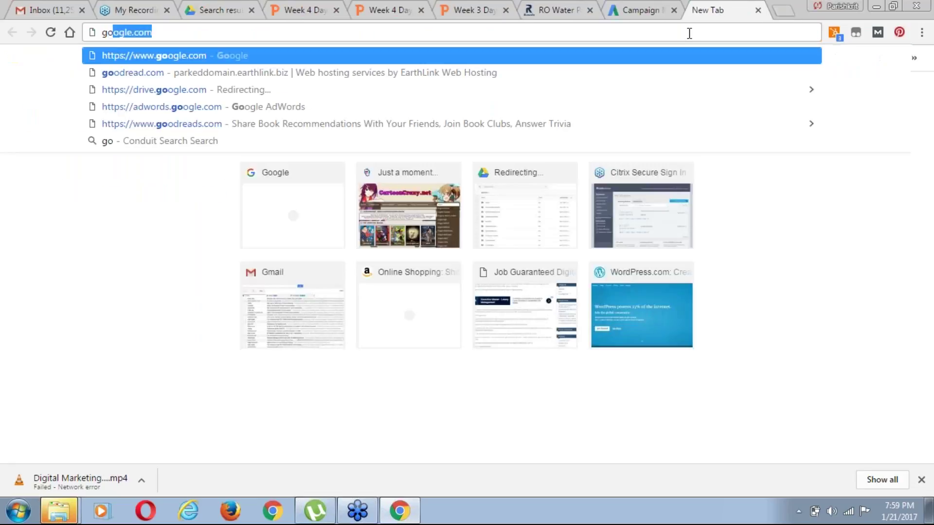
pyautogui.press('Return')
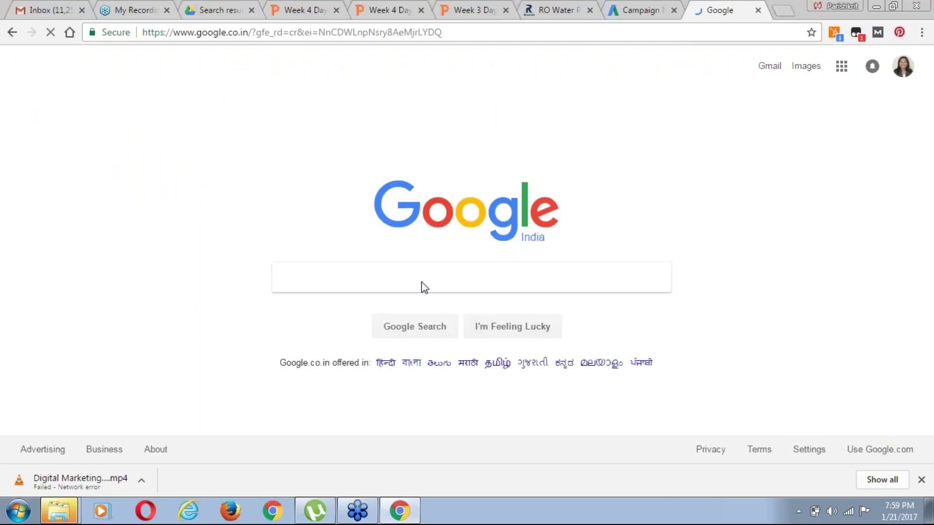
pyautogui.write('best ro ')
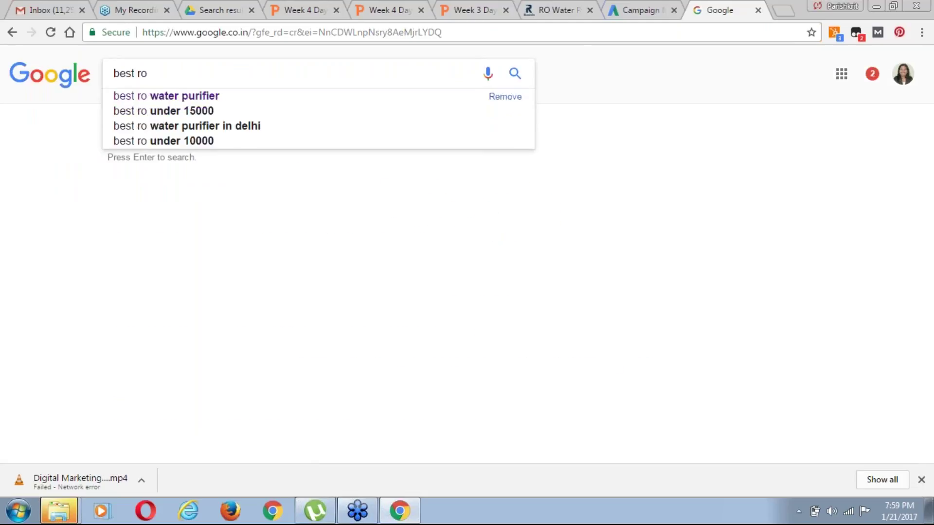
pyautogui.write('se')
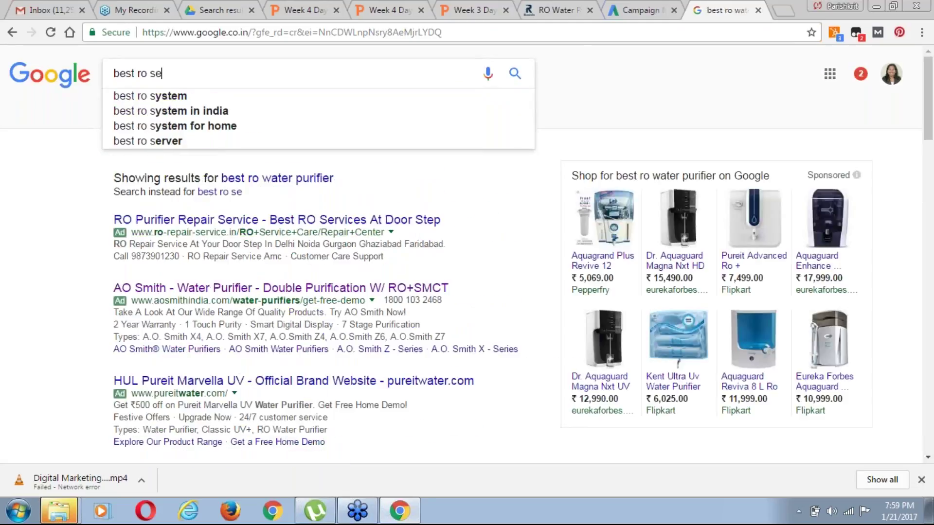
pyautogui.write('rver')
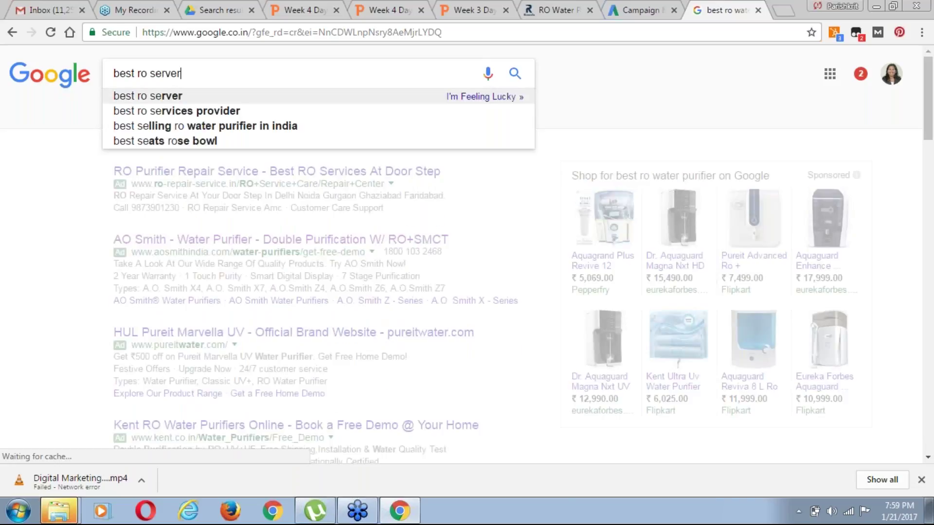
pyautogui.press('Down')
pyautogui.press('Return')
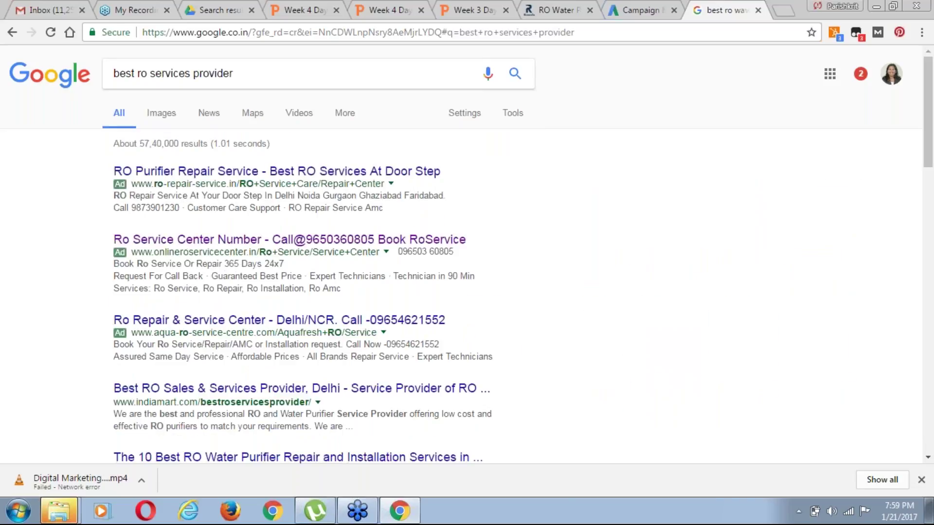
pyautogui.moveTo(110, 166); pyautogui.dragTo(396, 220)
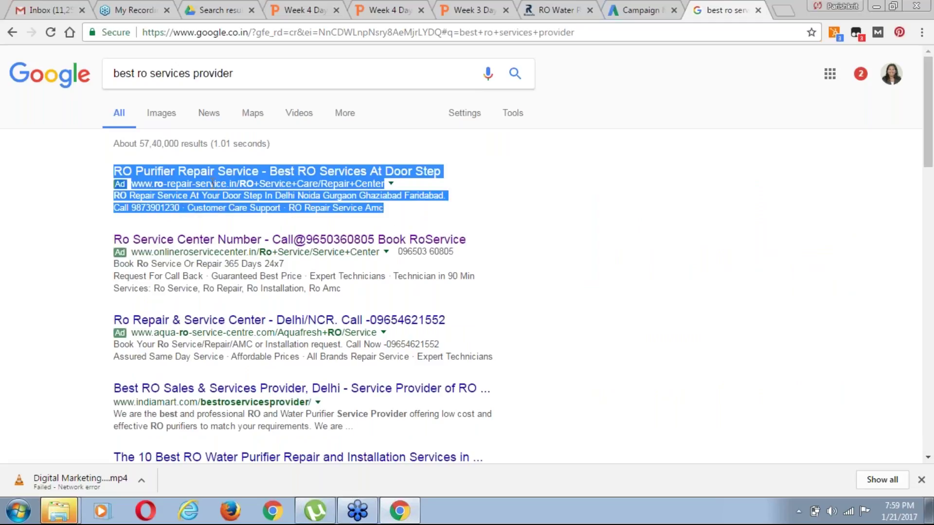
pyautogui.click(71, 183)
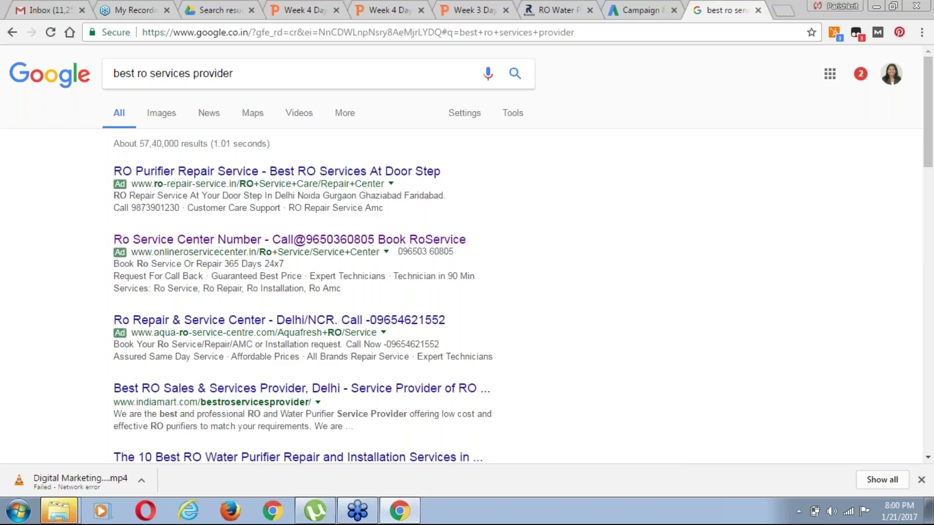
# Discard the unsaved Display Network only campaign setup and scroll the All campaigns table
pyautogui.click(637, 12)
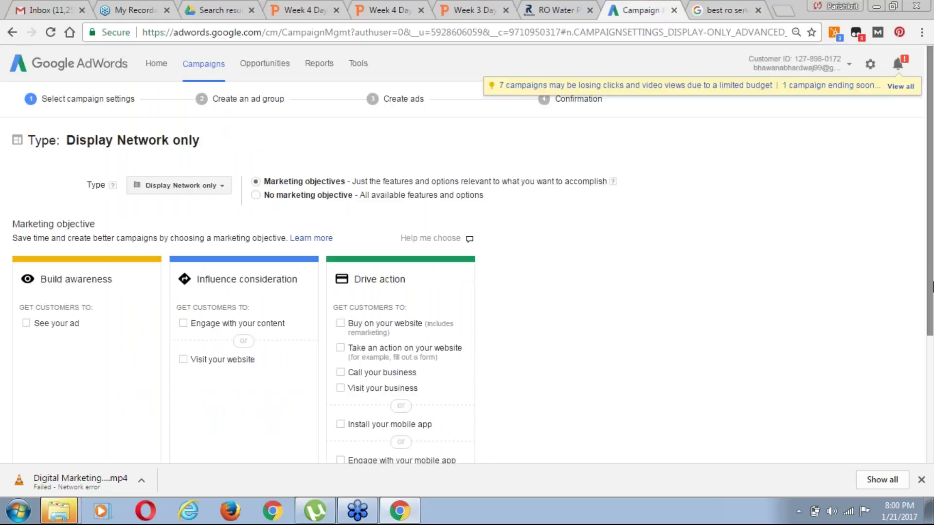
pyautogui.moveTo(932, 288); pyautogui.dragTo(203, 261)
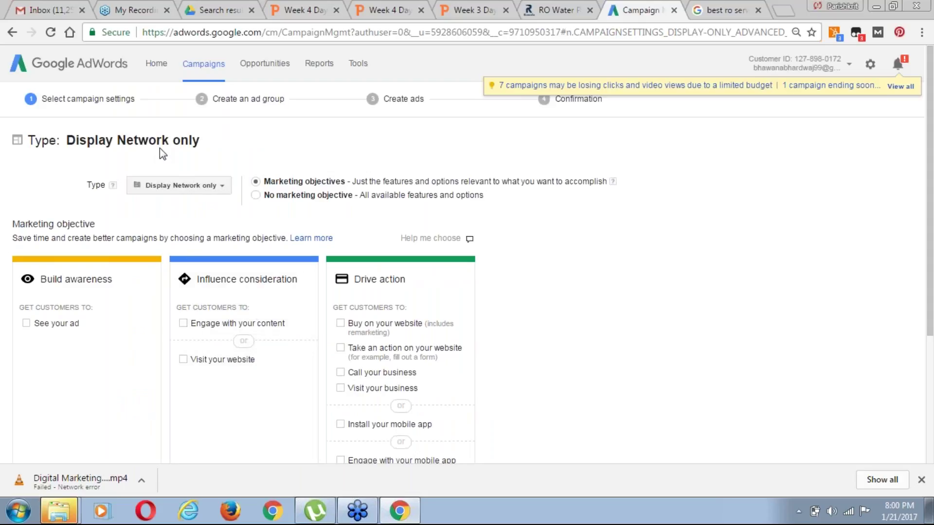
pyautogui.click(12, 36)
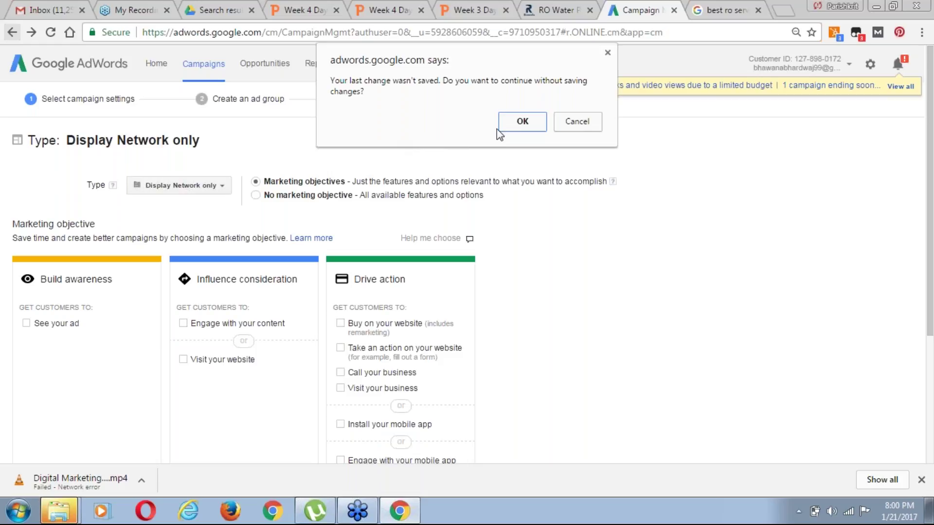
pyautogui.click(519, 122)
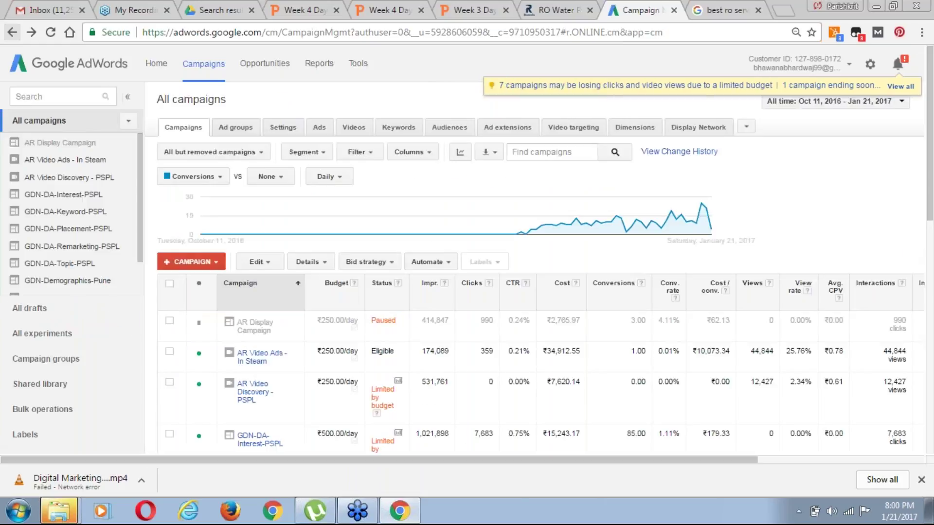
pyautogui.moveTo(931, 220); pyautogui.dragTo(932, 352)
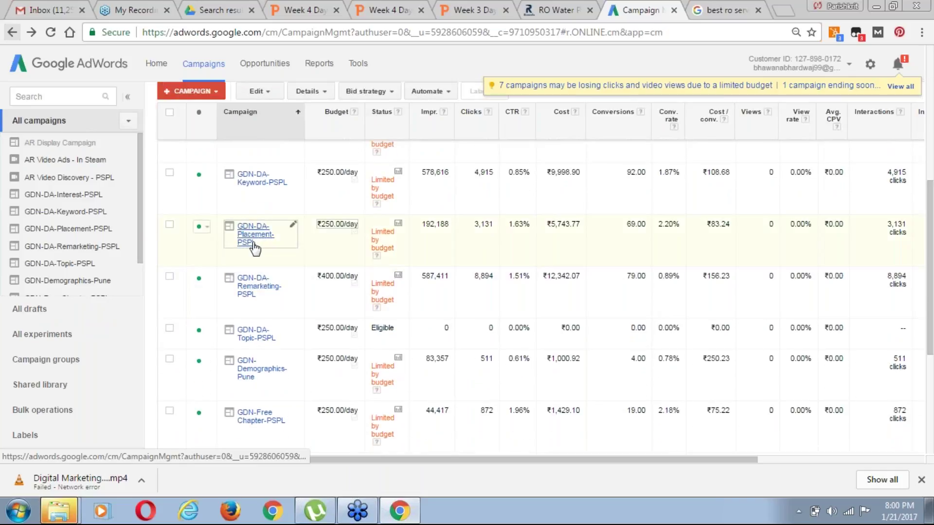
# Open the GDN-DA-Remarketing-PSPL campaign and view its Ads tab
pyautogui.click(259, 285)
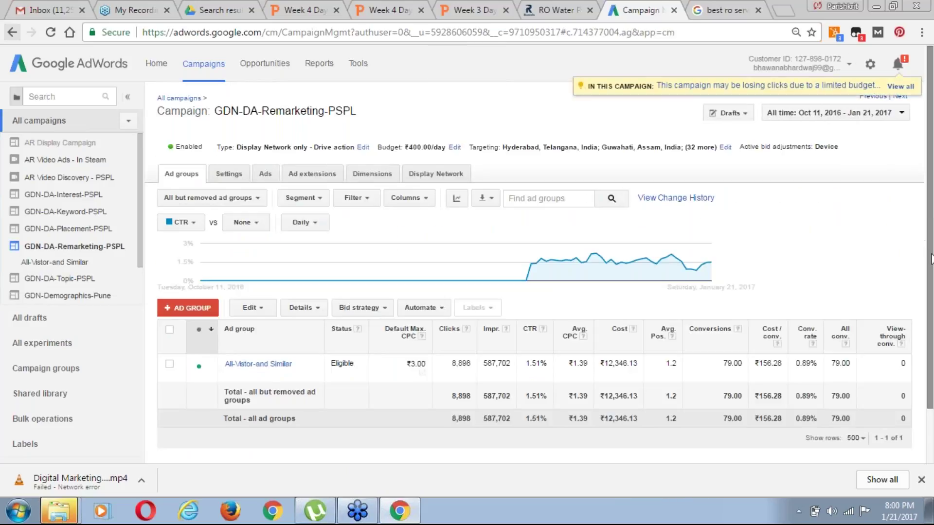
pyautogui.click(265, 178)
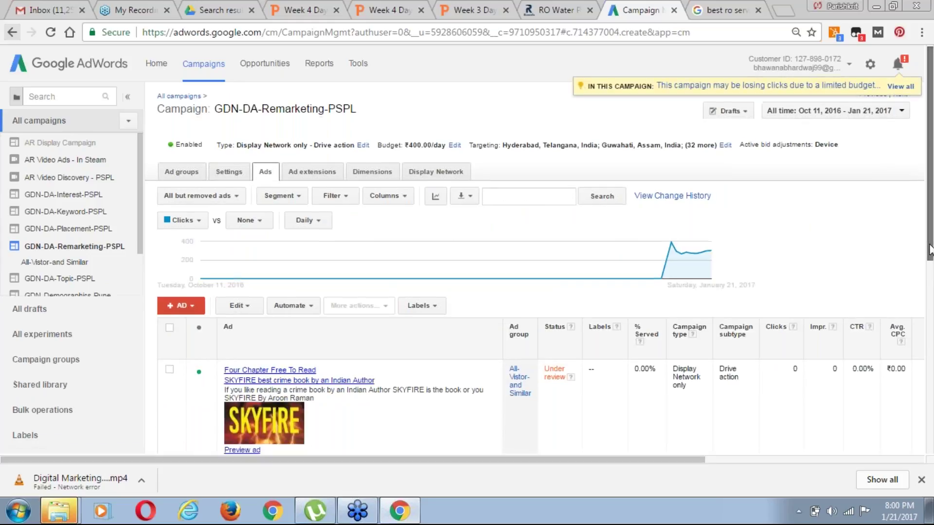
pyautogui.moveTo(929, 250); pyautogui.dragTo(931, 401)
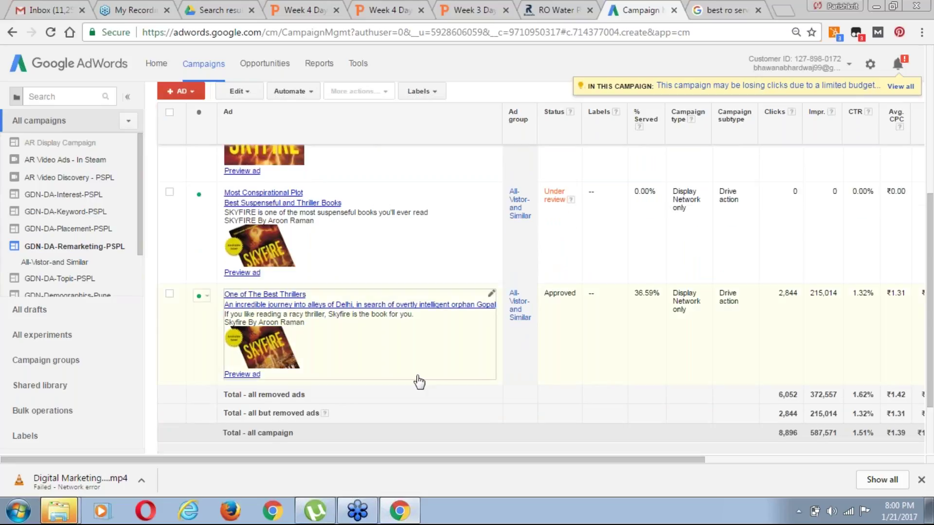
pyautogui.moveTo(931, 329); pyautogui.dragTo(932, 223)
# Check the ad types offered under + AD and scroll through the campaign's ads
pyautogui.click(194, 221)
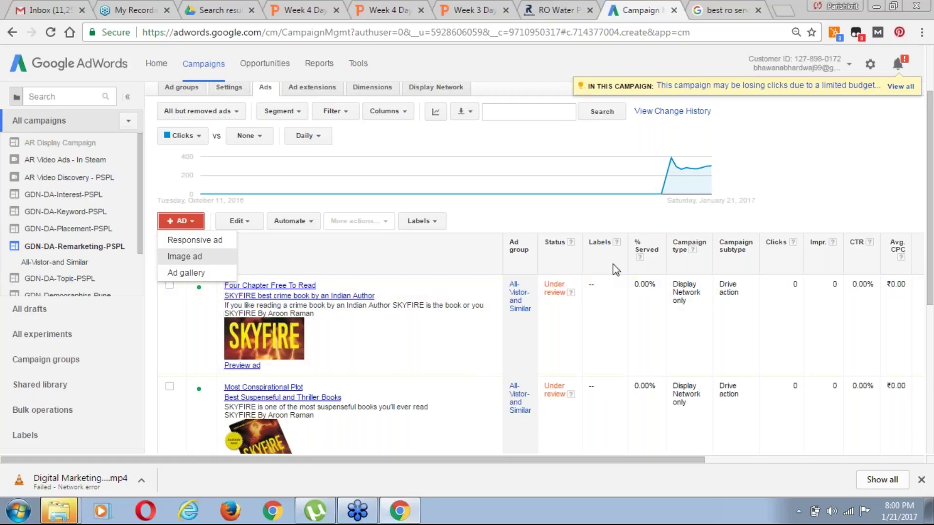
pyautogui.moveTo(930, 307); pyautogui.dragTo(878, 323)
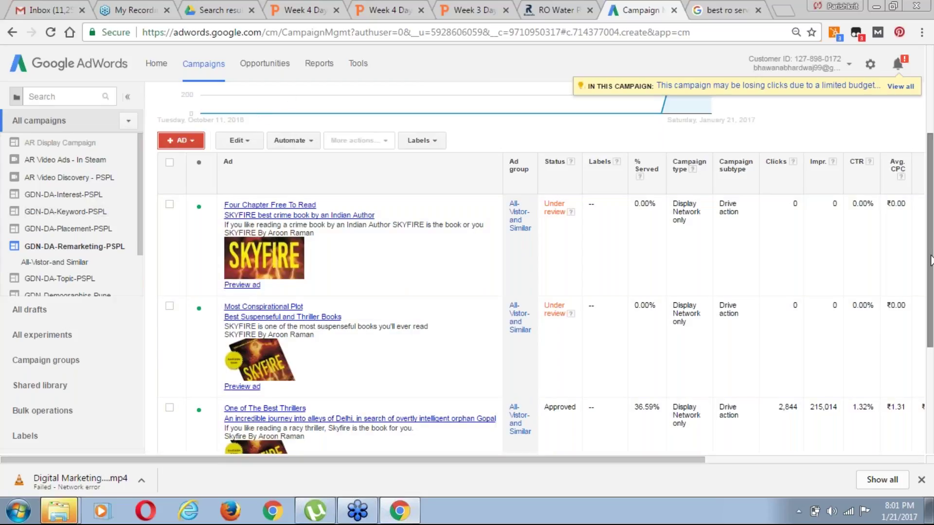
pyautogui.moveTo(931, 260); pyautogui.dragTo(695, 85)
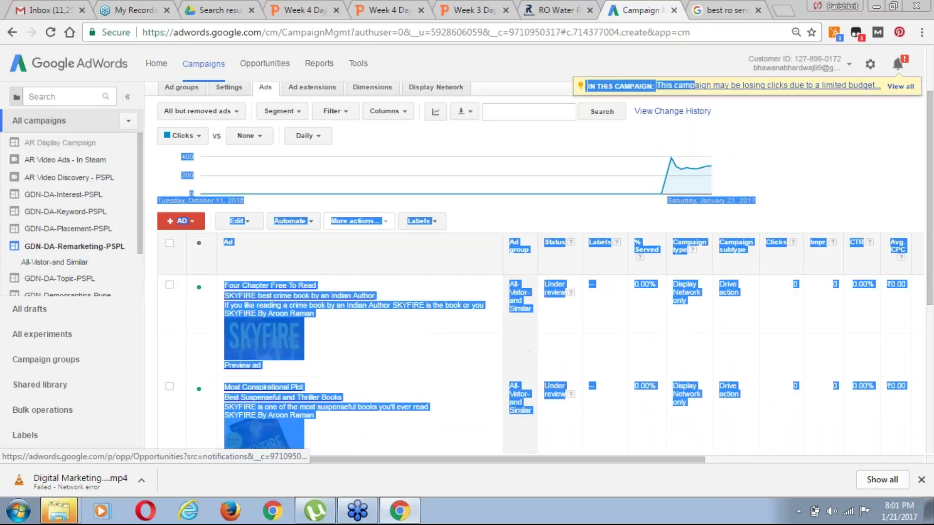
pyautogui.scroll(-1, 930, 374)
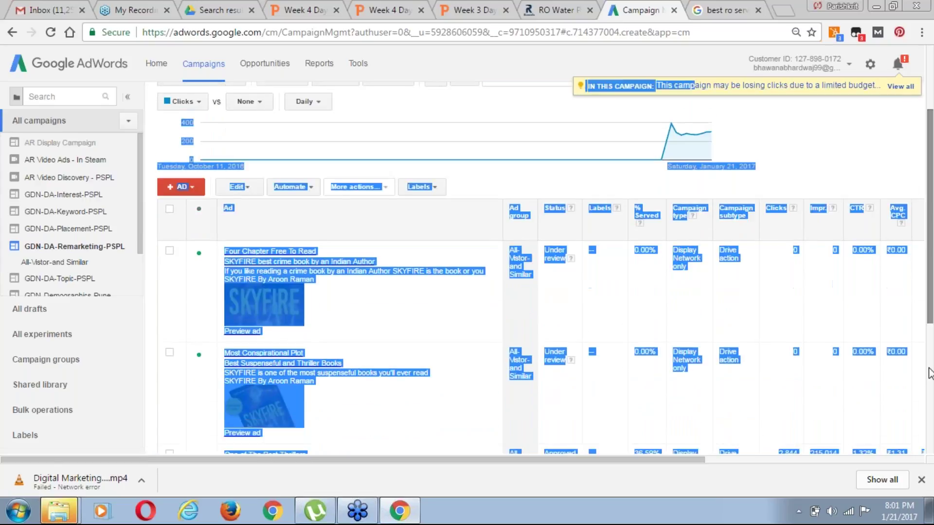
pyautogui.scroll(-5, 930, 374)
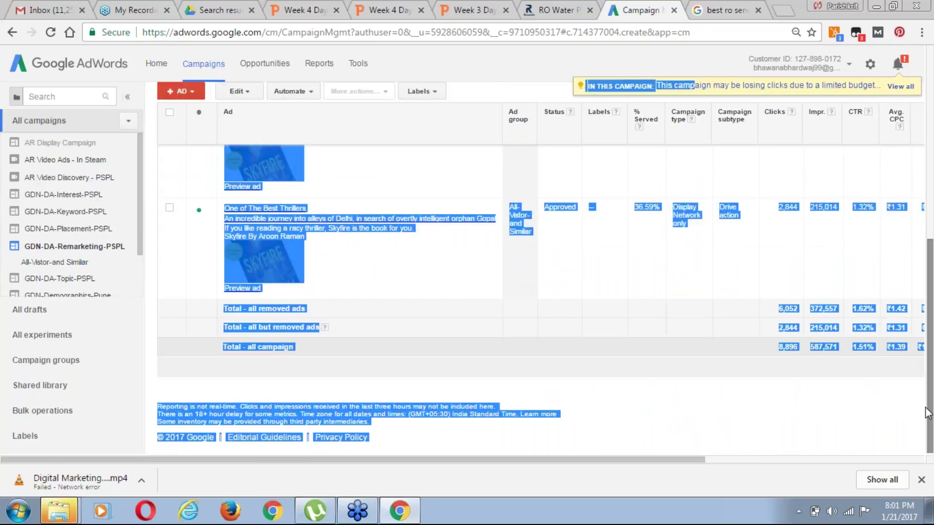
pyautogui.moveTo(932, 430); pyautogui.dragTo(931, 287)
pyautogui.scroll(3, 358, 130)
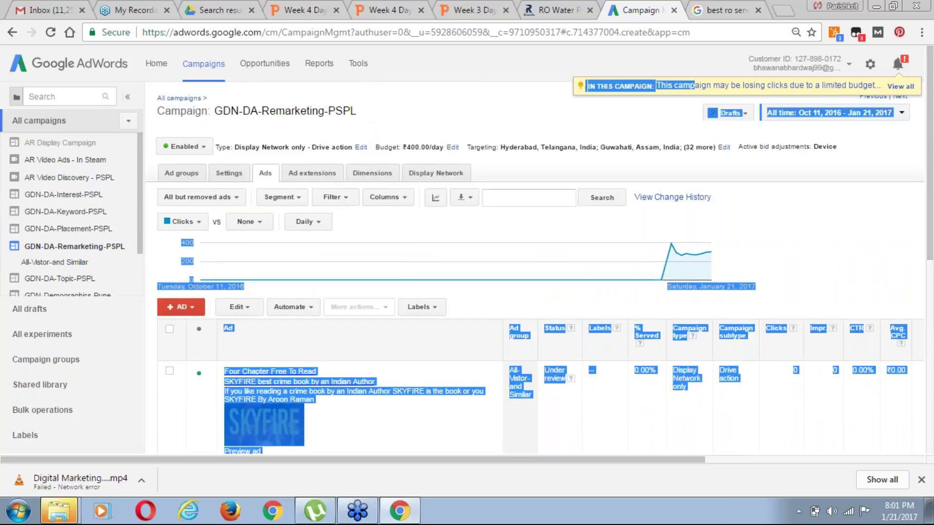
pyautogui.click(232, 176)
# Expand the remarketing campaign's delivery method and ad rotation details: optimized for clicks, no frequency cap
pyautogui.click(232, 176)
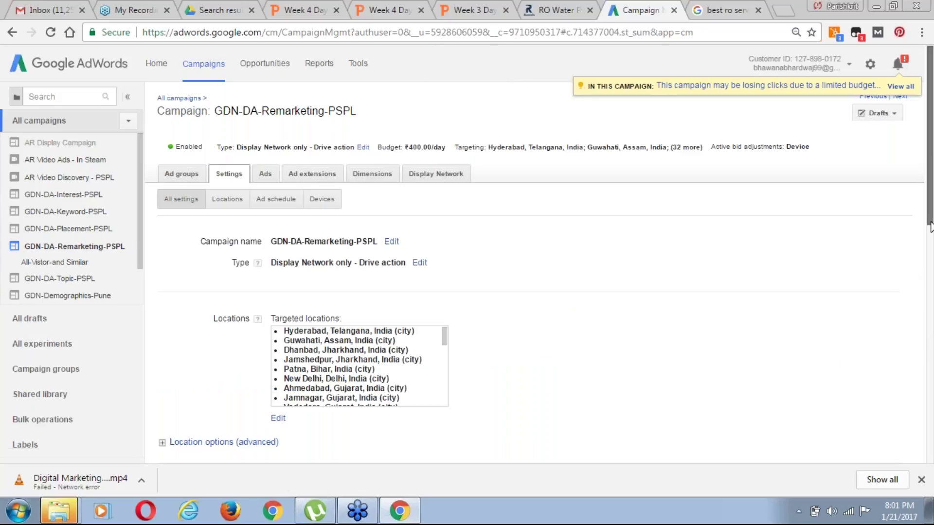
pyautogui.scroll(-1, 932, 251)
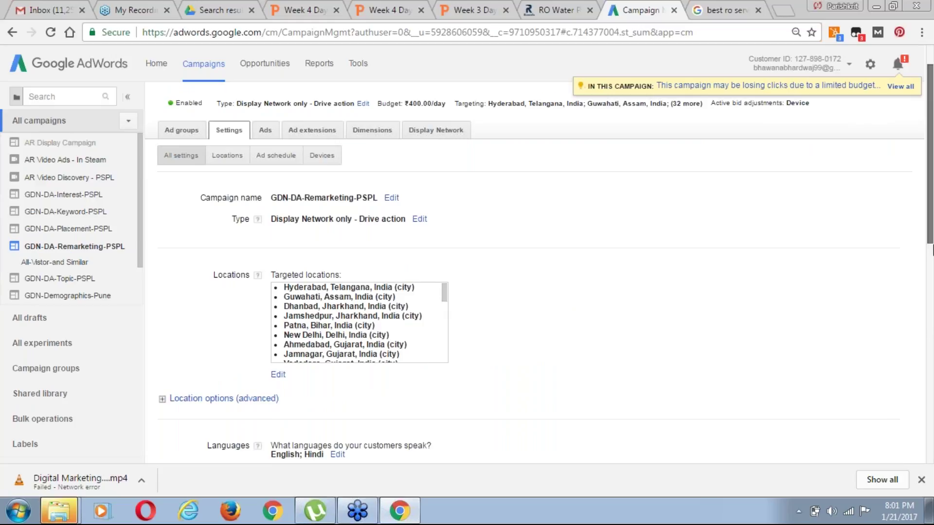
pyautogui.scroll(-2, 932, 251)
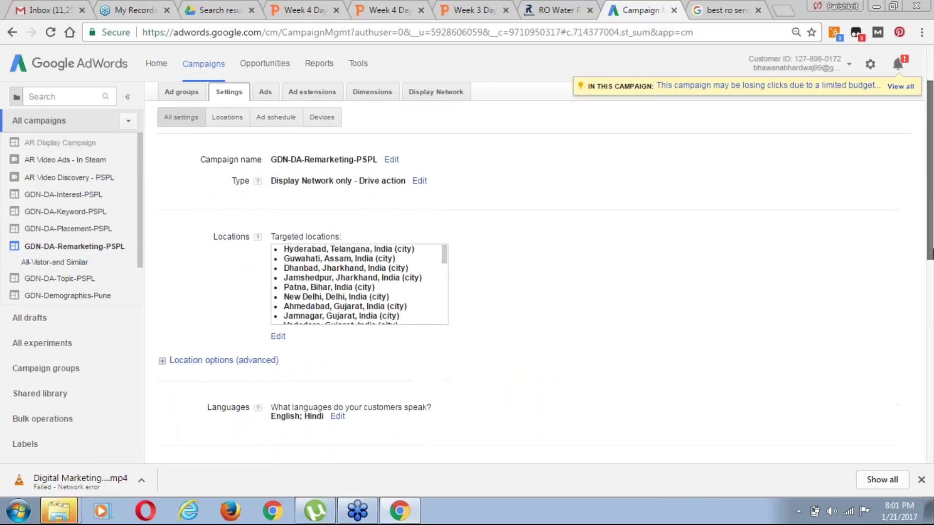
pyautogui.scroll(-2, 931, 219)
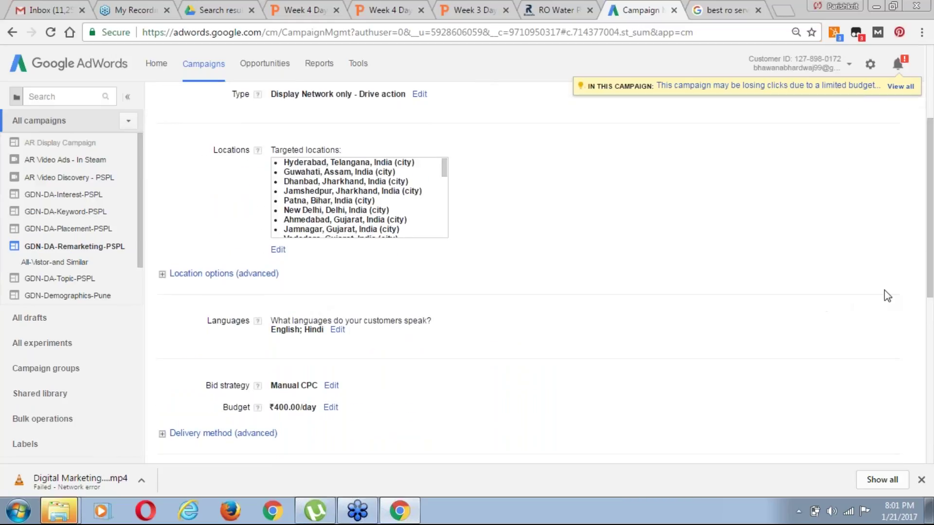
pyautogui.scroll(-2, 931, 306)
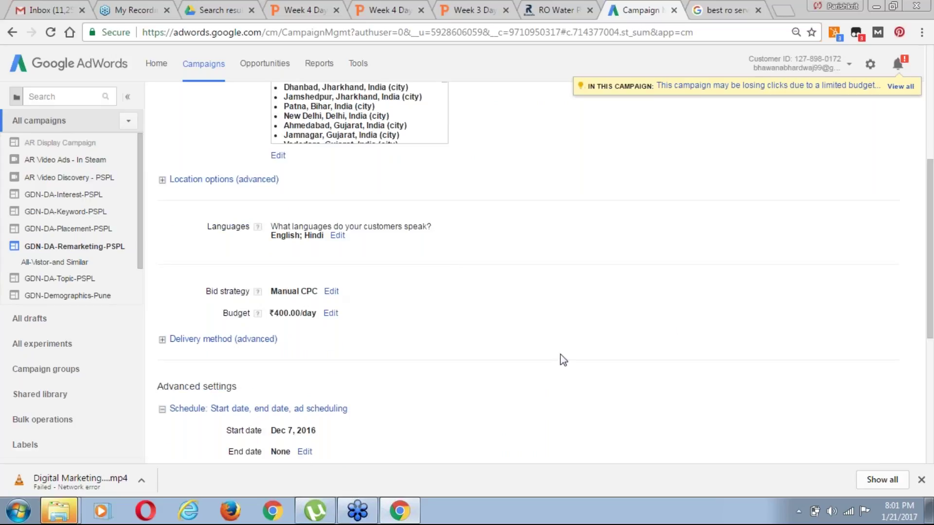
pyautogui.scroll(-2, 932, 321)
pyautogui.scroll(-1, 286, 214)
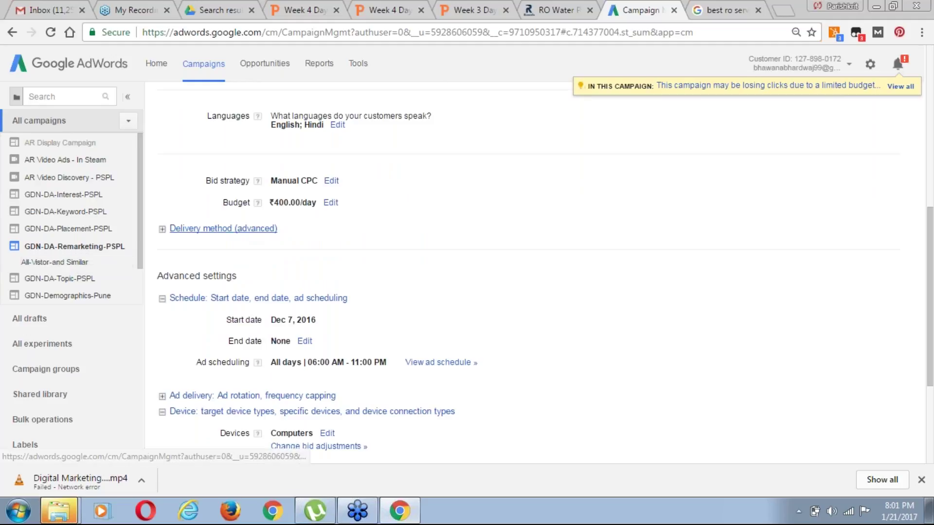
pyautogui.click(244, 229)
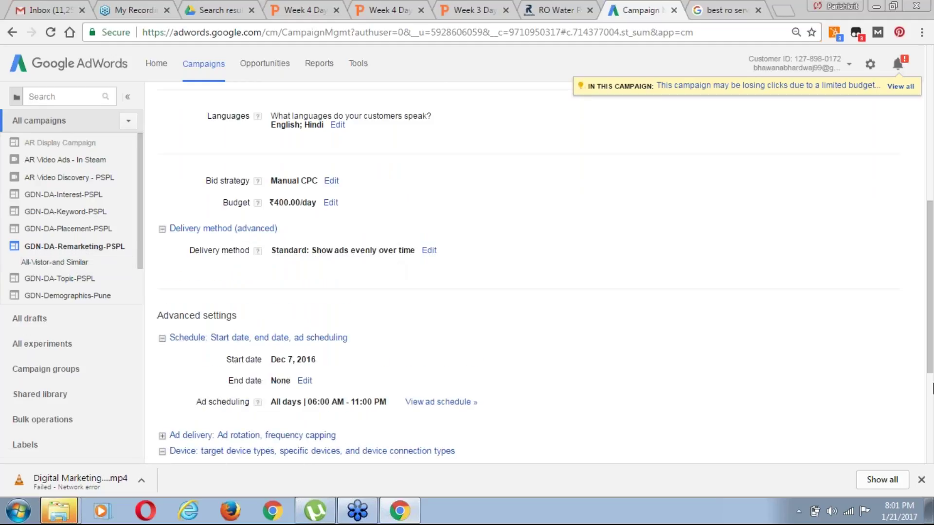
pyautogui.scroll(-3, 932, 379)
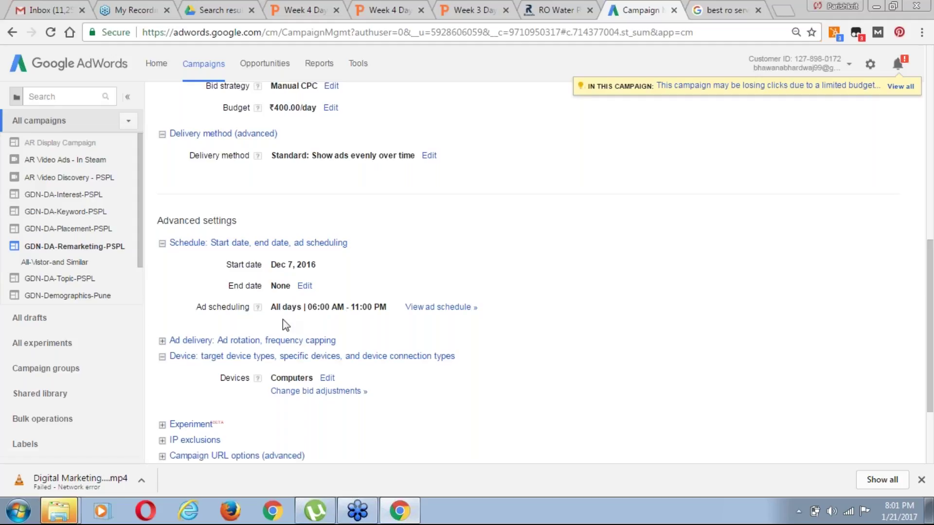
pyautogui.click(236, 341)
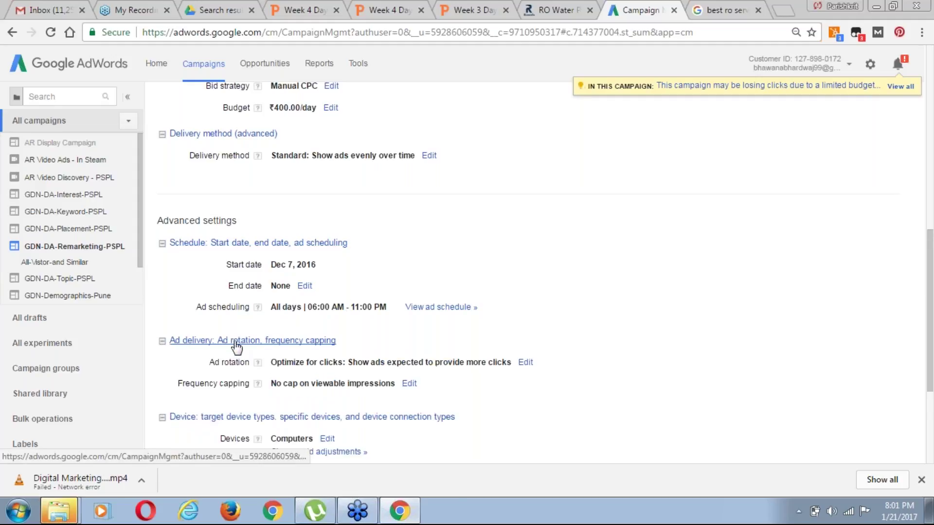
pyautogui.scroll(-1, 931, 326)
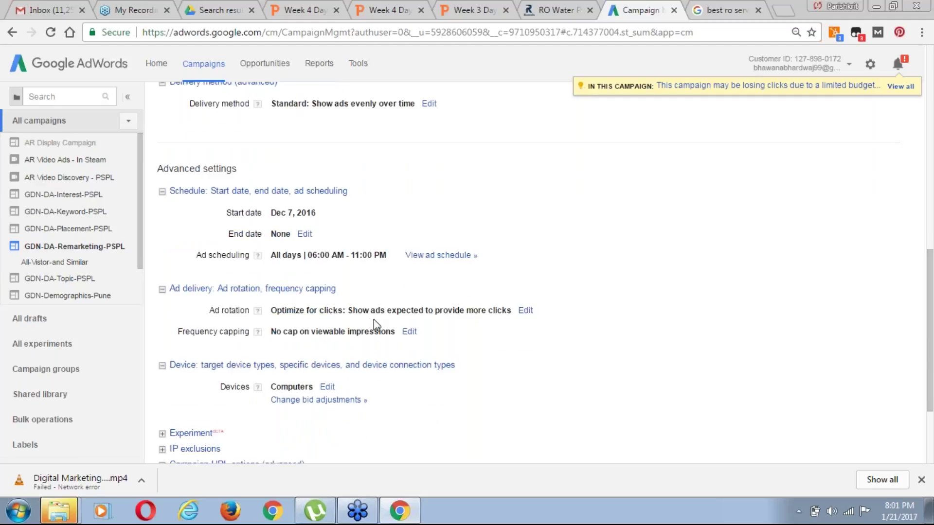
# Switch the campaign's ad rotation from optimizing for clicks to Rotate evenly for at least 90 days
pyautogui.click(526, 311)
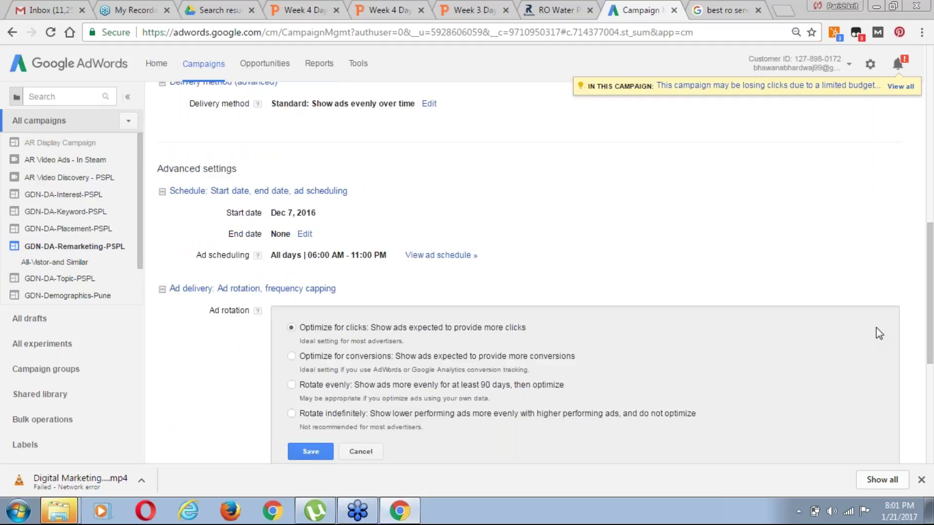
pyautogui.scroll(-2, 479, 248)
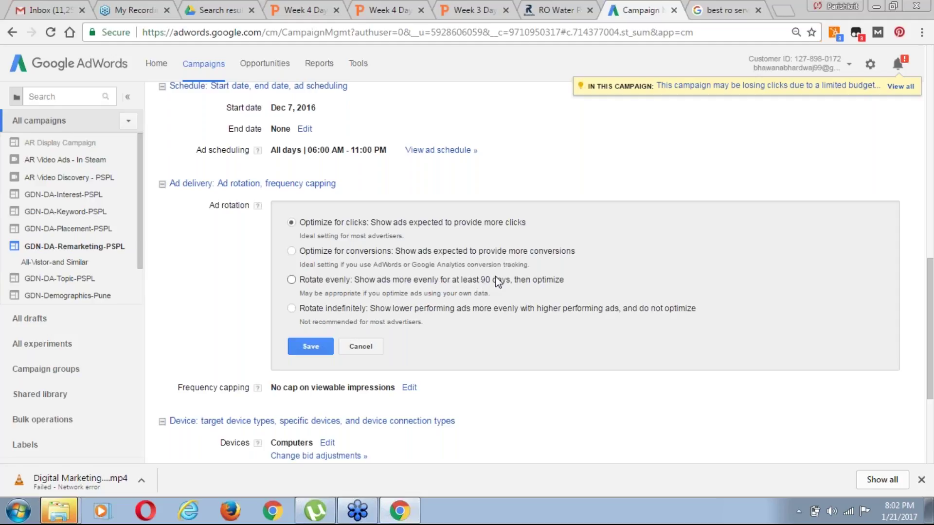
pyautogui.click(359, 68)
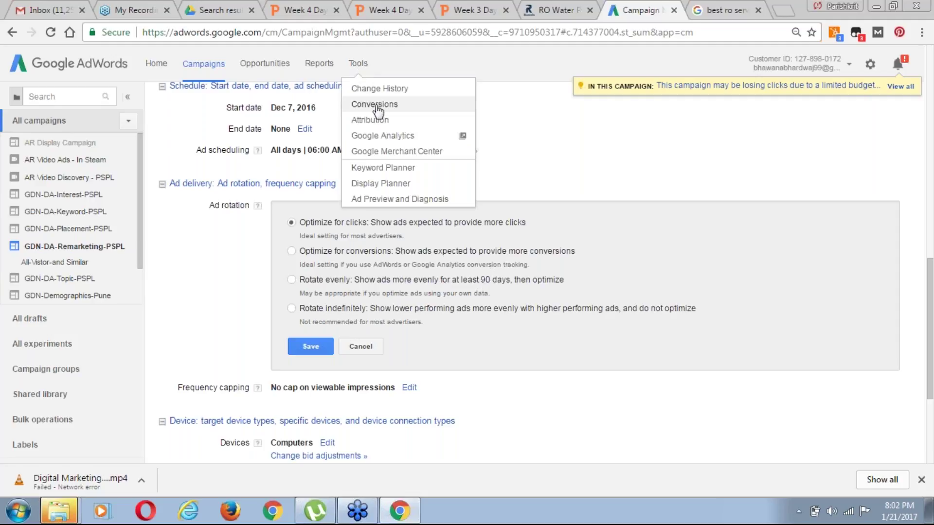
pyautogui.click(428, 250)
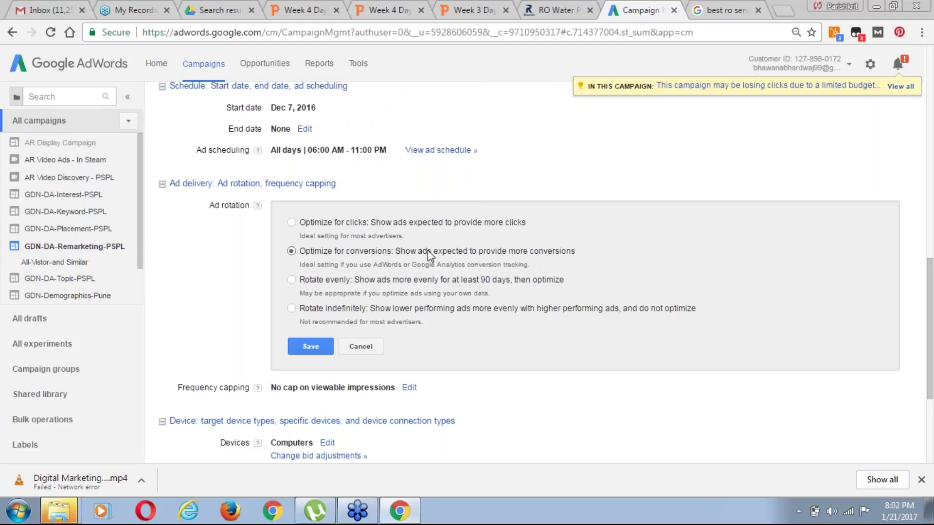
pyautogui.click(293, 281)
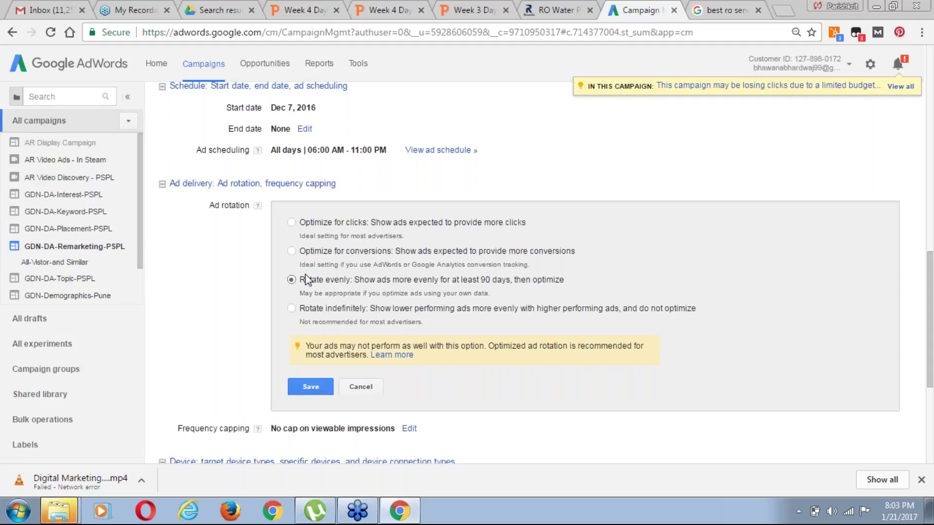
pyautogui.moveTo(300, 281); pyautogui.dragTo(515, 97)
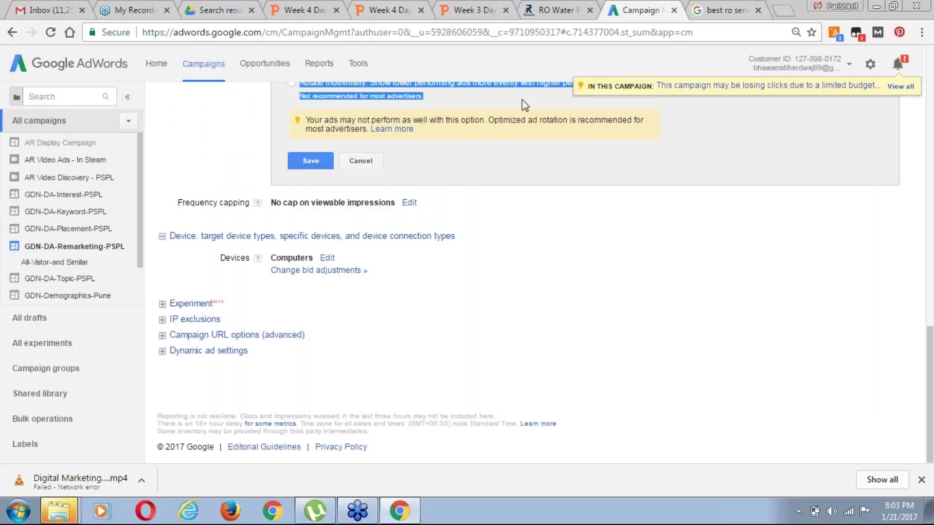
pyautogui.moveTo(930, 441); pyautogui.dragTo(930, 391)
pyautogui.click(445, 223)
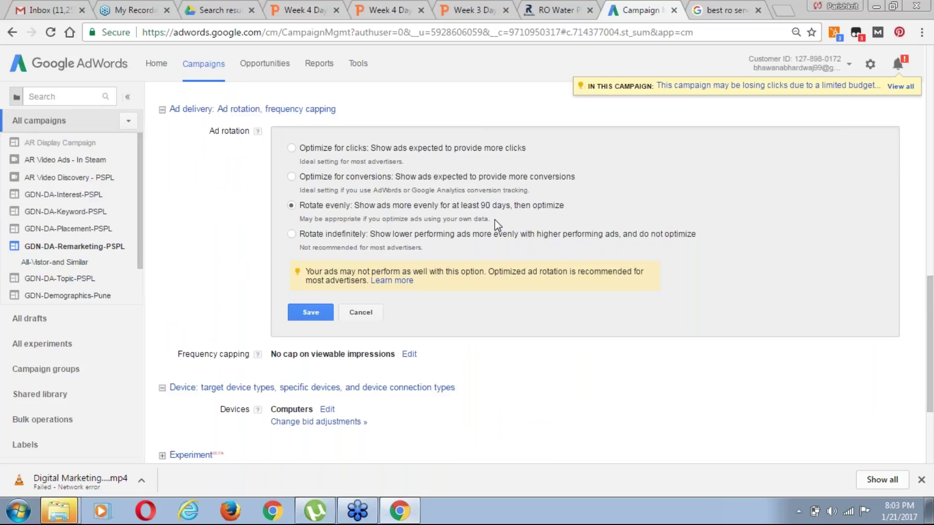
pyautogui.moveTo(492, 222); pyautogui.dragTo(291, 206)
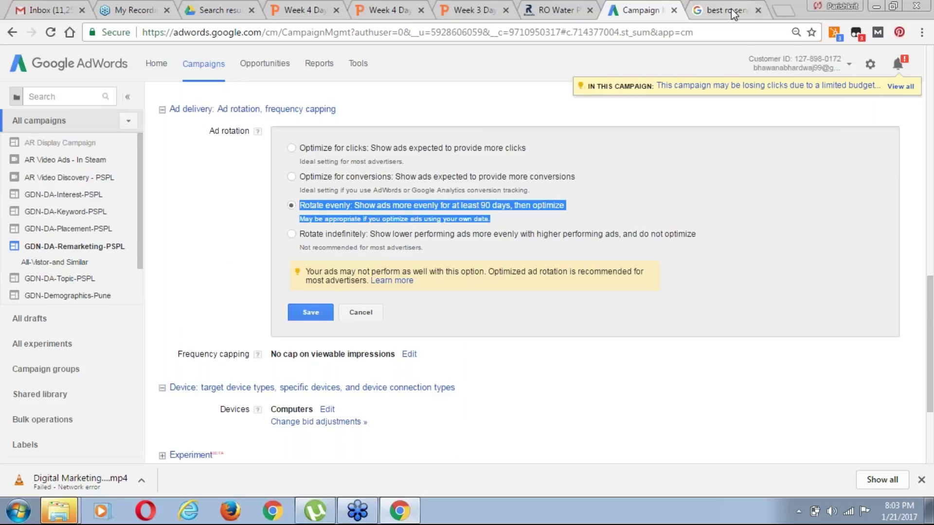
pyautogui.click(732, 10)
pyautogui.click(641, 10)
# Load aroonraman.com in the search-results tab, then return to the AdWords campaign settings
pyautogui.click(744, 6)
pyautogui.click(575, 32)
pyautogui.write('r')
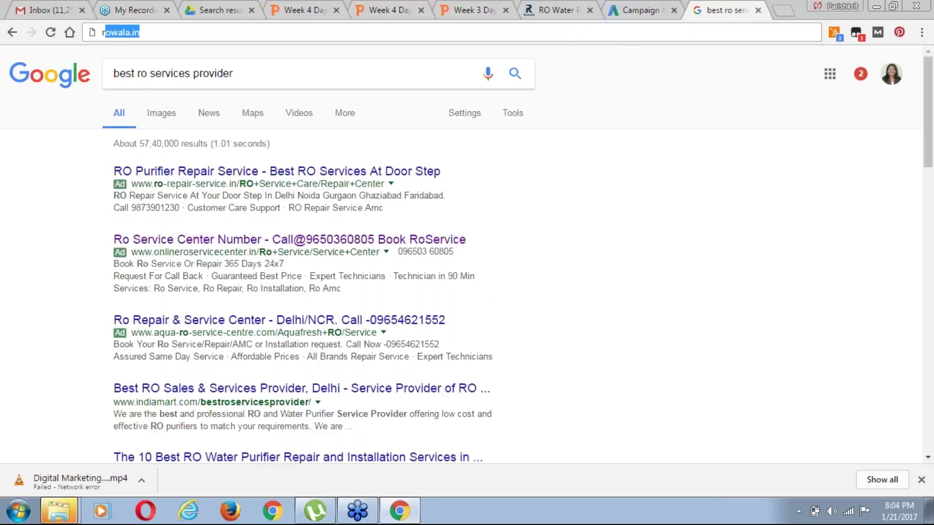
pyautogui.write('o')
pyautogui.press('BackSpace')
pyautogui.press('BackSpace')
pyautogui.press('BackSpace')
pyautogui.write('aroo')
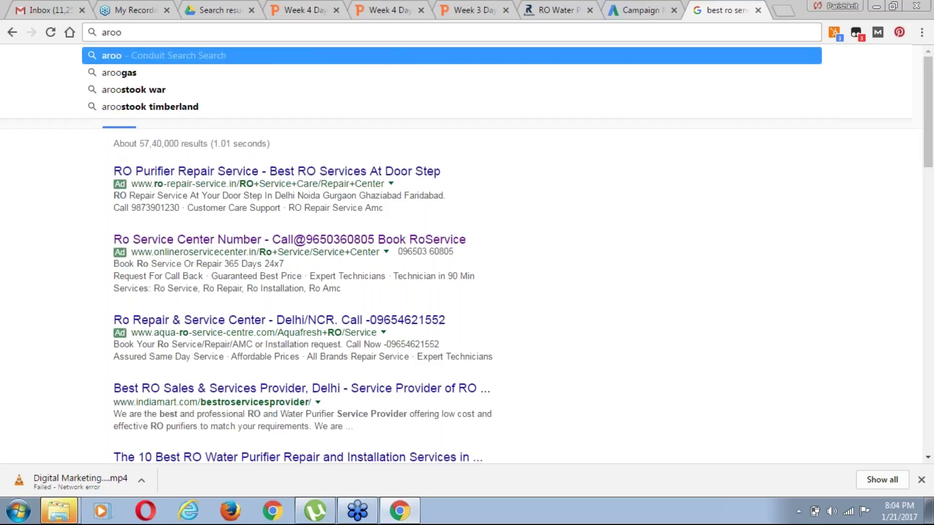
pyautogui.write('nr')
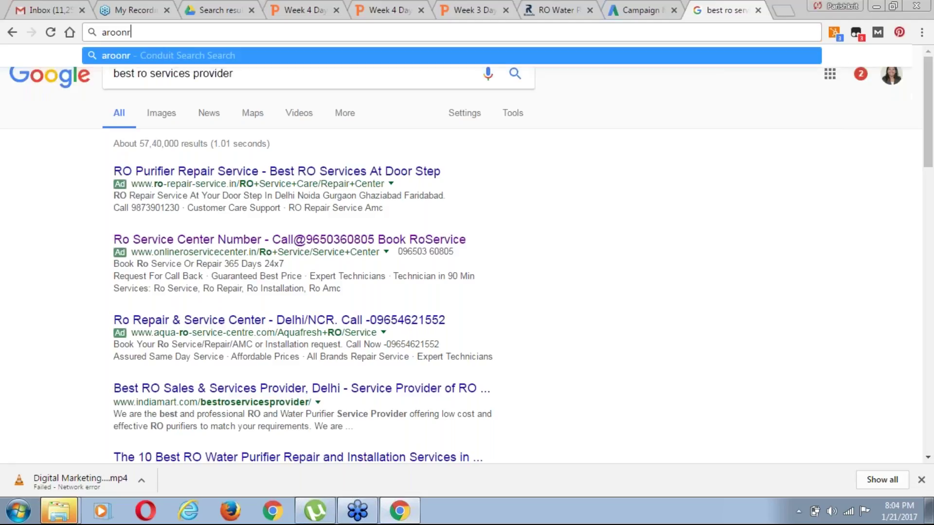
pyautogui.write('ama')
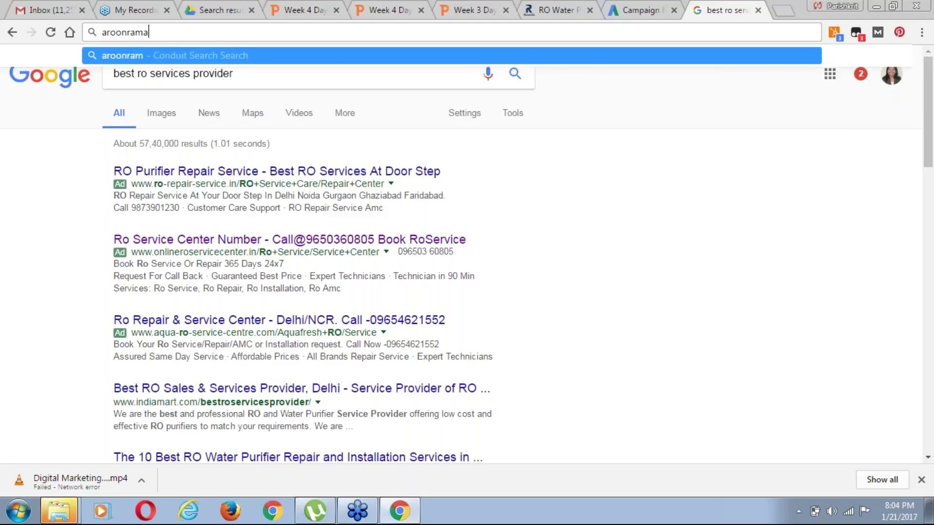
pyautogui.write('n.c')
pyautogui.hotkey('ctrl', 'Return')
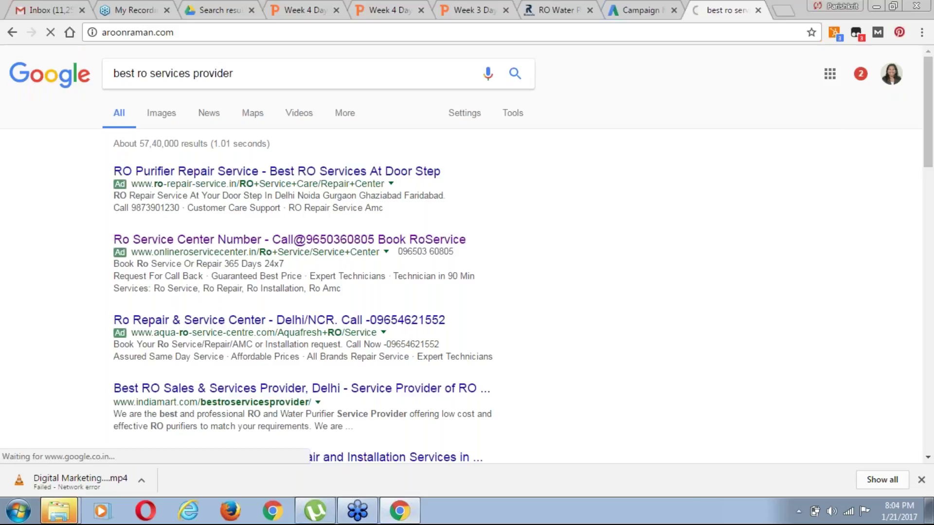
pyautogui.click(162, 32)
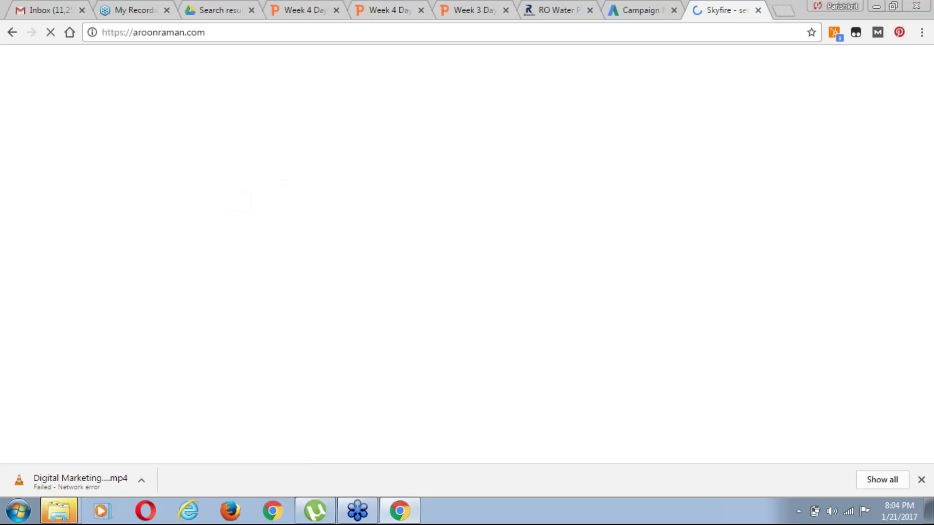
pyautogui.click(634, 12)
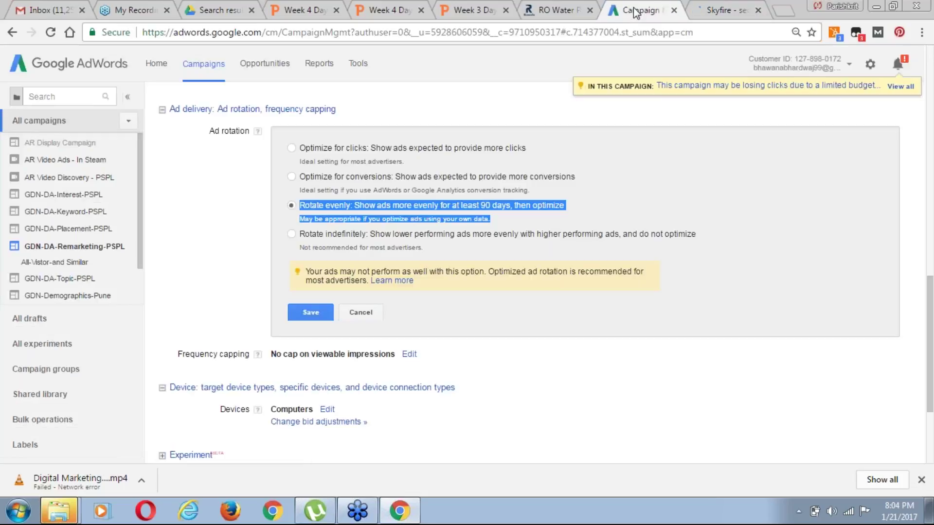
# Scroll the Skyfire author site from the hero banner to About Aroon, then return to the Week 3 Day 3 slides
pyautogui.click(719, 12)
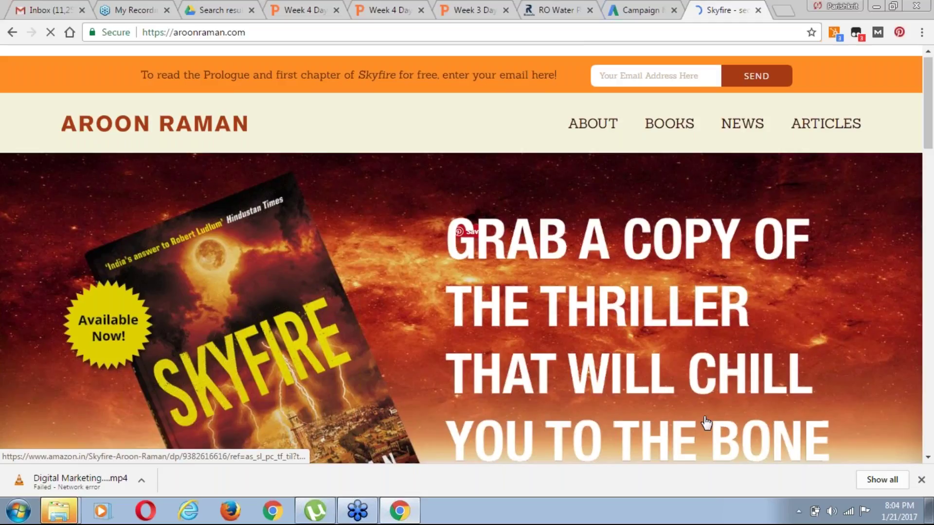
pyautogui.scroll(-3, 707, 422)
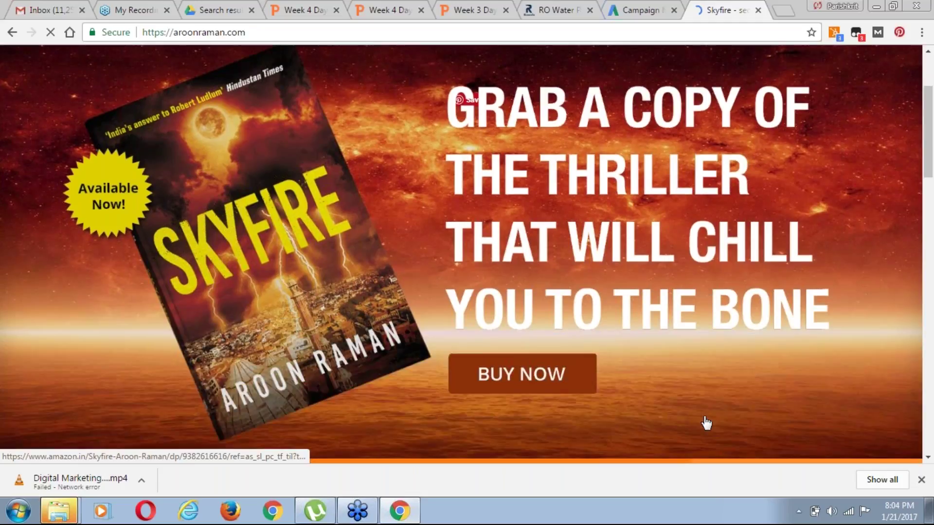
pyautogui.scroll(-3, 706, 422)
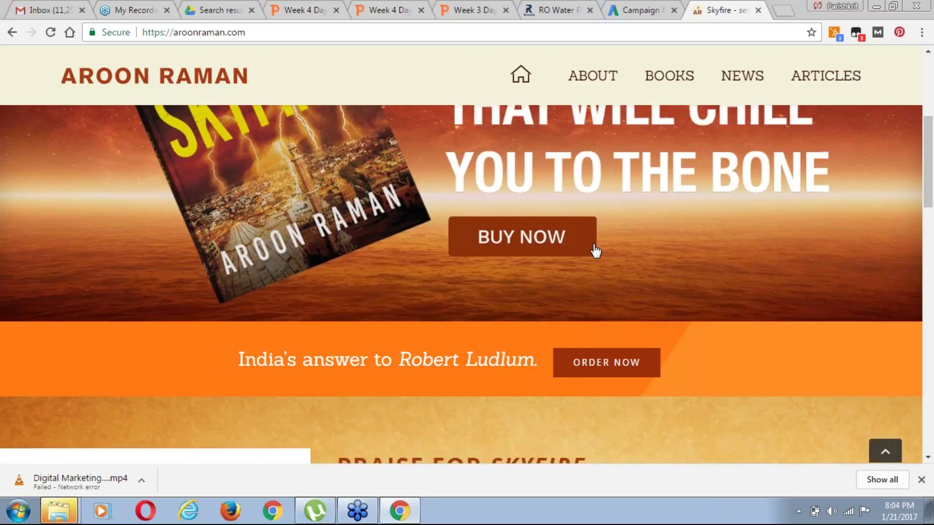
pyautogui.scroll(-1, 496, 349)
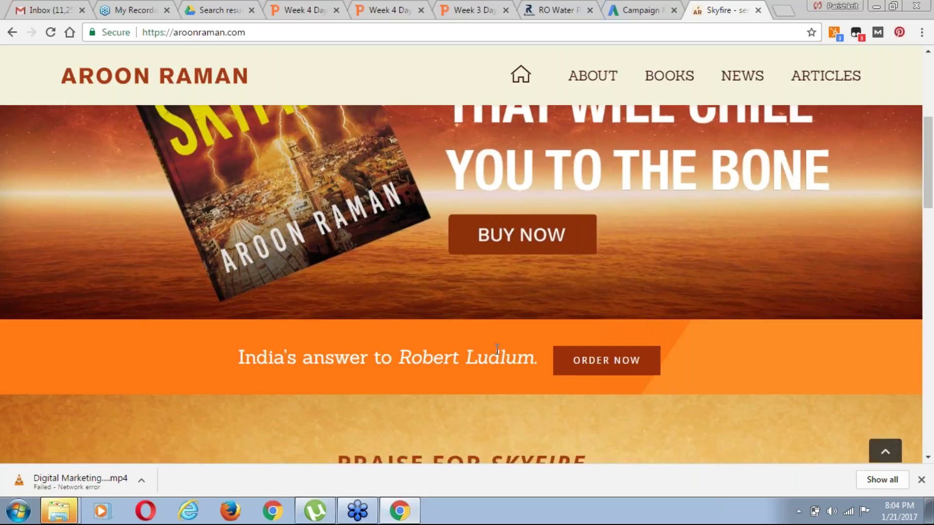
pyautogui.scroll(-3, 496, 349)
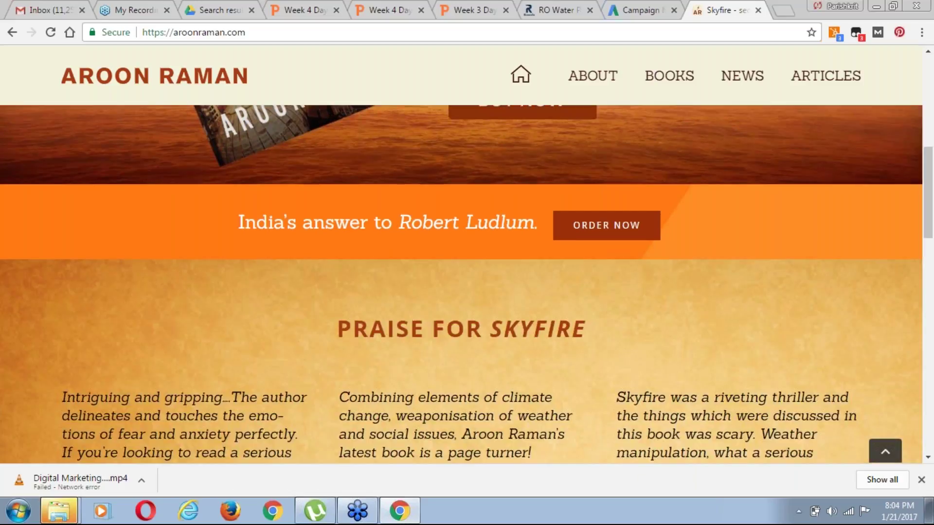
pyautogui.scroll(-2, 466, 285)
pyautogui.scroll(-3, 466, 284)
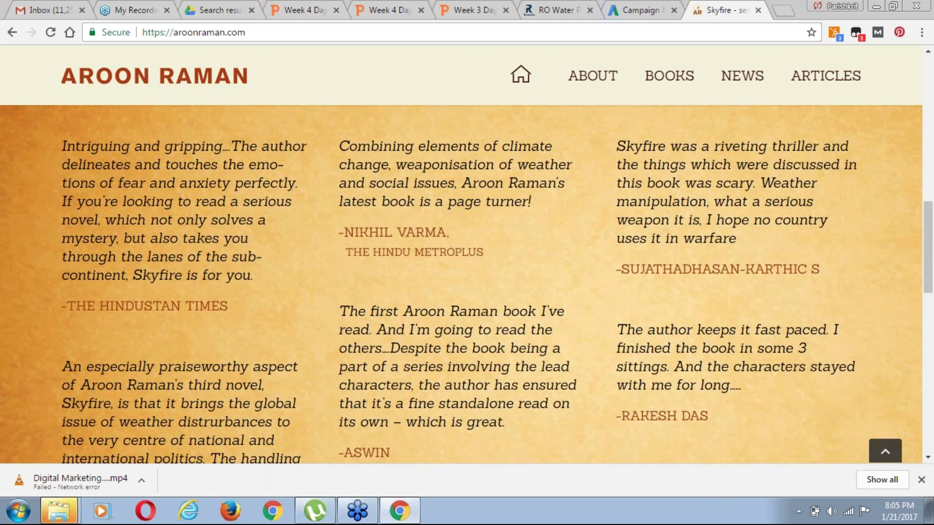
pyautogui.scroll(-10, 466, 284)
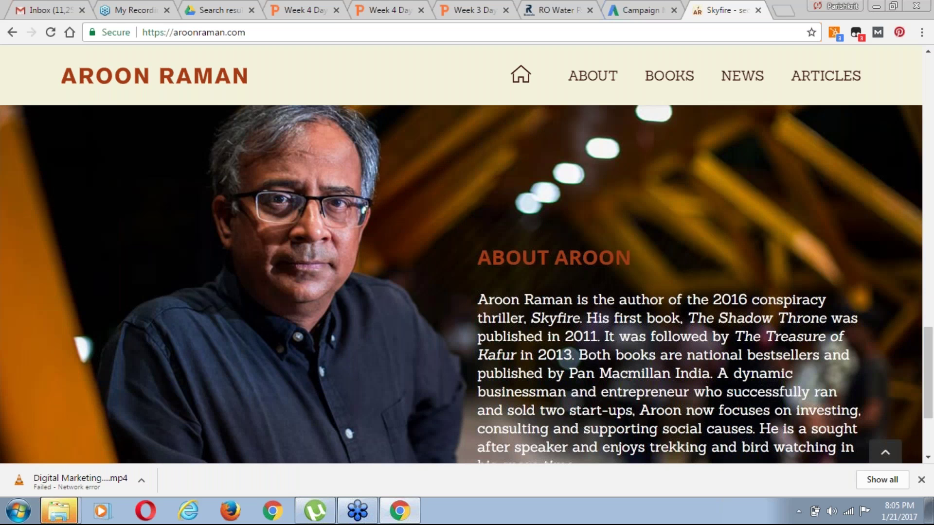
pyautogui.scroll(15, 466, 284)
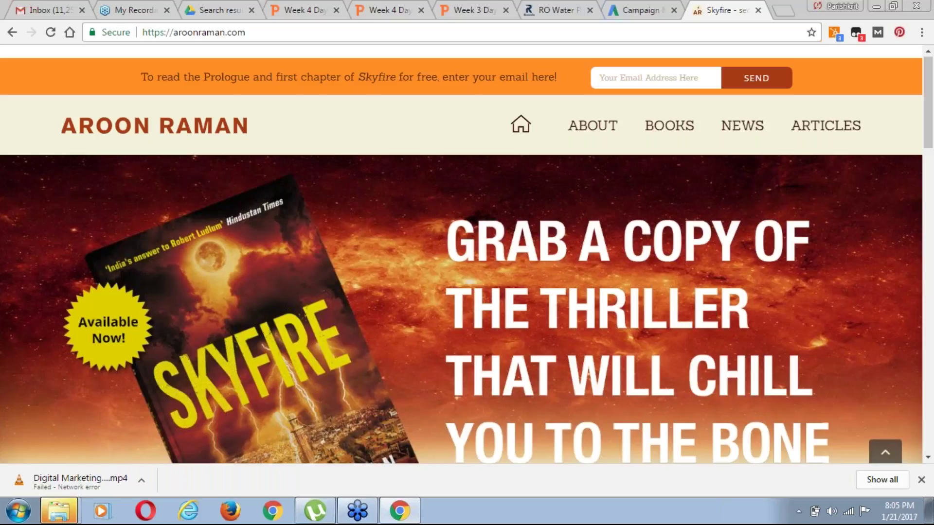
pyautogui.click(476, 11)
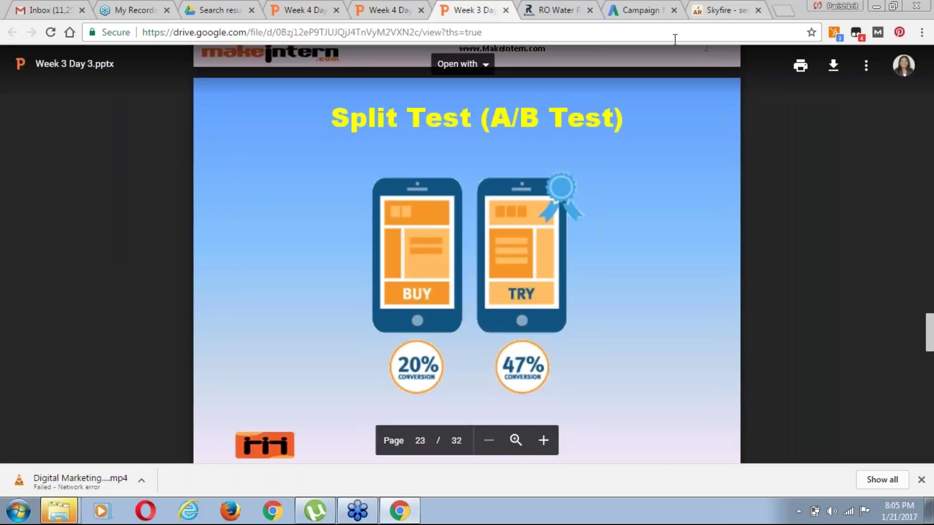
# Glance at the AdWords campaign and rowala.in RO Water tabs, ending on the aroonraman.com Skyfire site
pyautogui.click(641, 11)
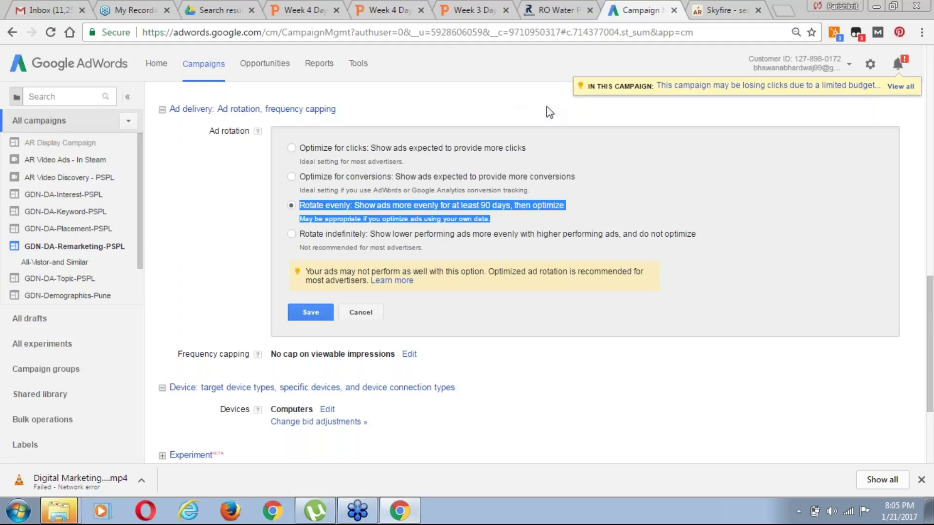
pyautogui.click(550, 11)
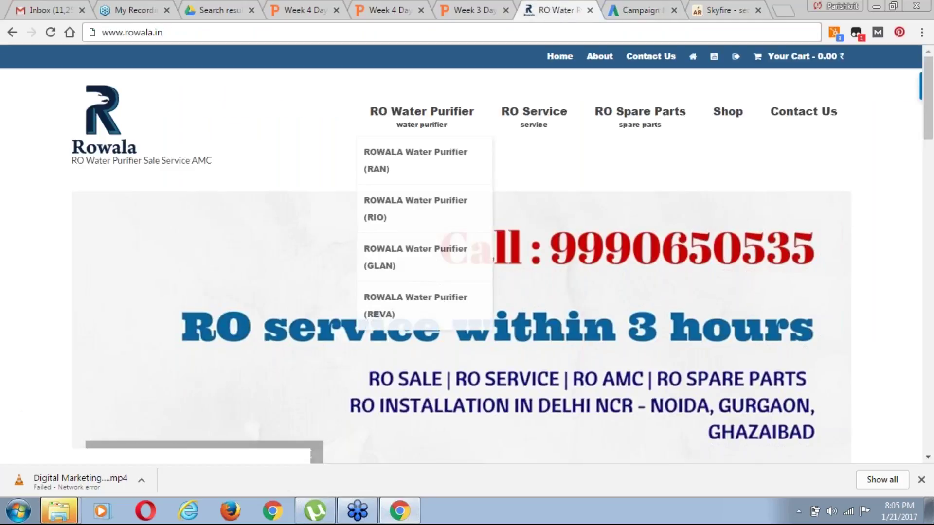
pyautogui.click(717, 11)
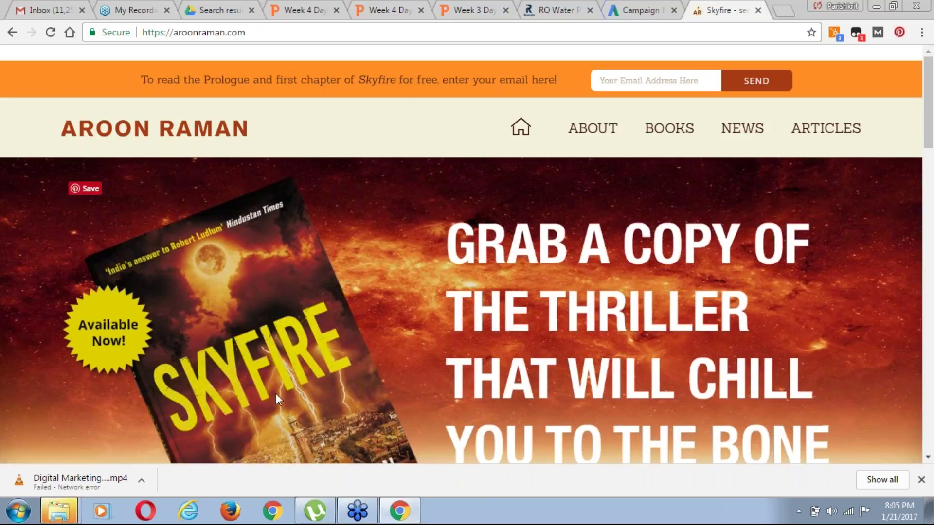
# Scroll the aroonraman.com page through its offer banner and praise quotes
pyautogui.click(928, 458)
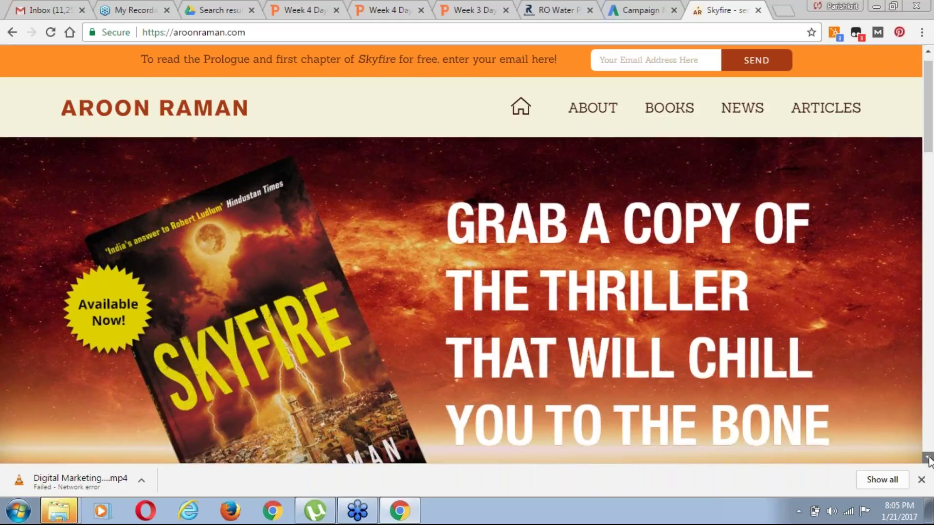
pyautogui.moveTo(928, 459); pyautogui.dragTo(928, 460)
pyautogui.scroll(-1, 629, 349)
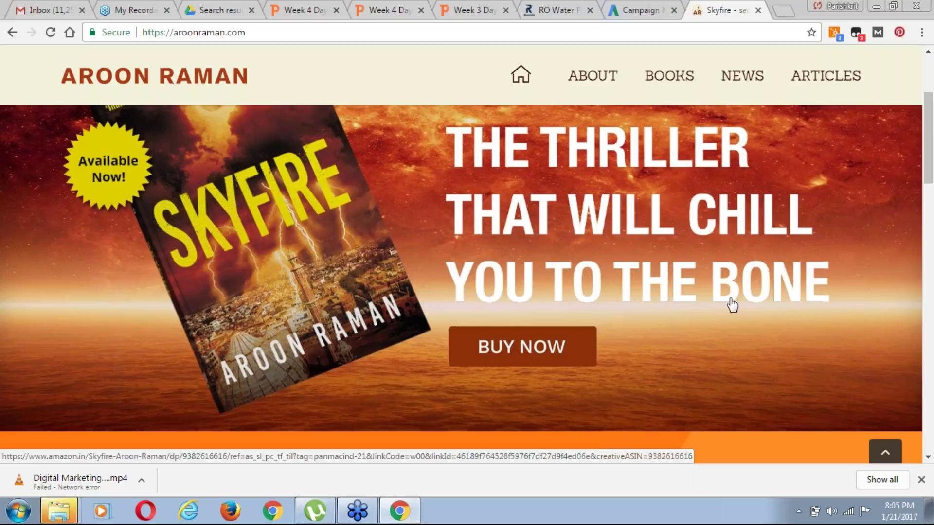
pyautogui.click(928, 458)
pyautogui.click(928, 459)
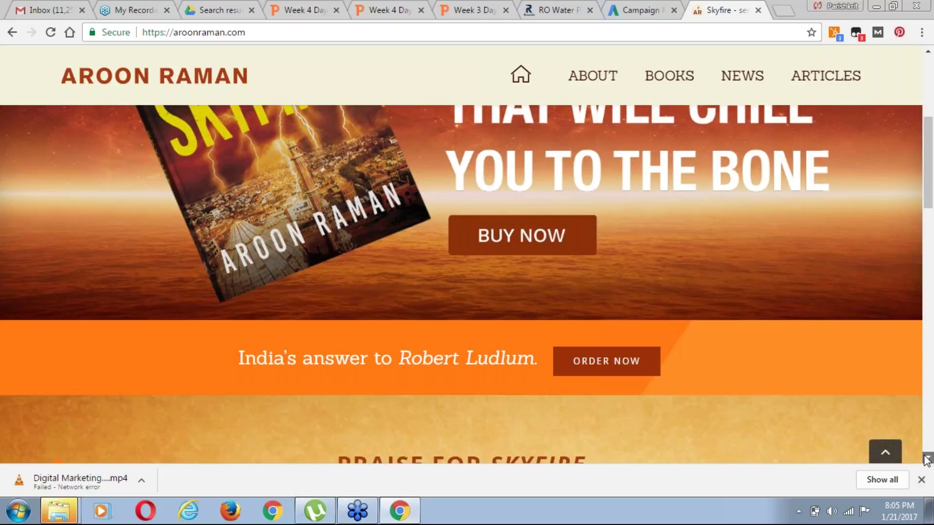
pyautogui.click(928, 458)
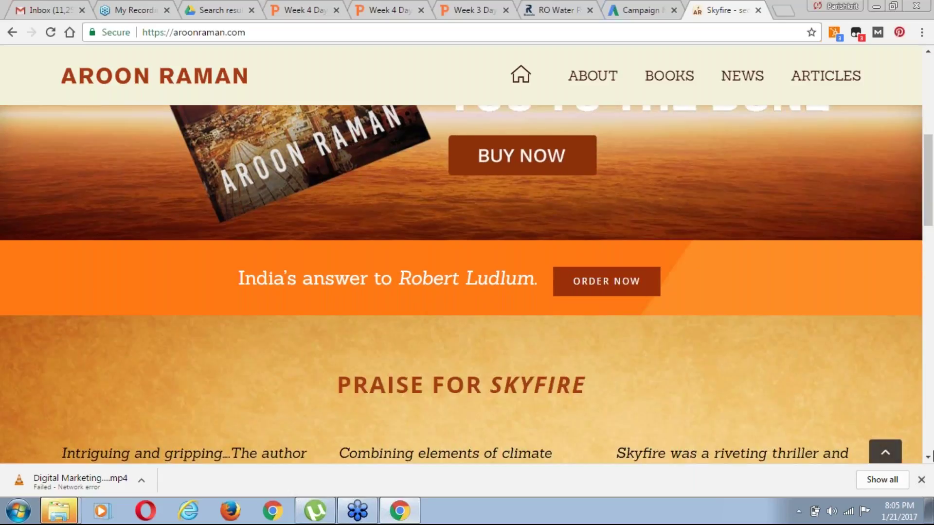
pyautogui.click(928, 458)
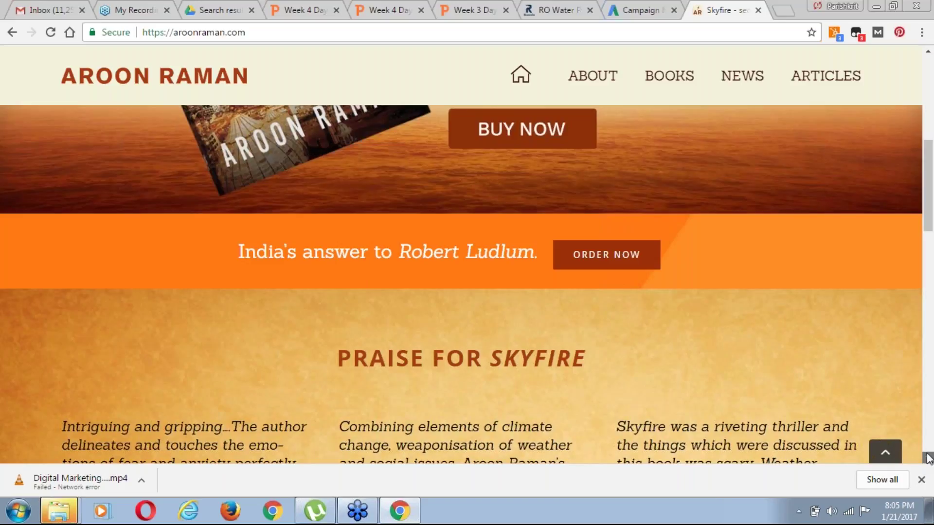
pyautogui.click(929, 459)
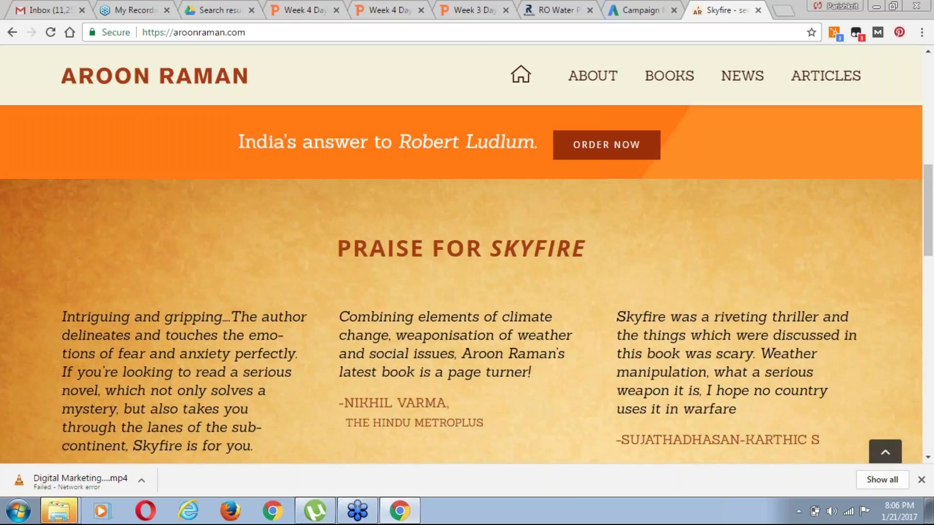
pyautogui.scroll(2, 461, 285)
pyautogui.scroll(5, 479, 59)
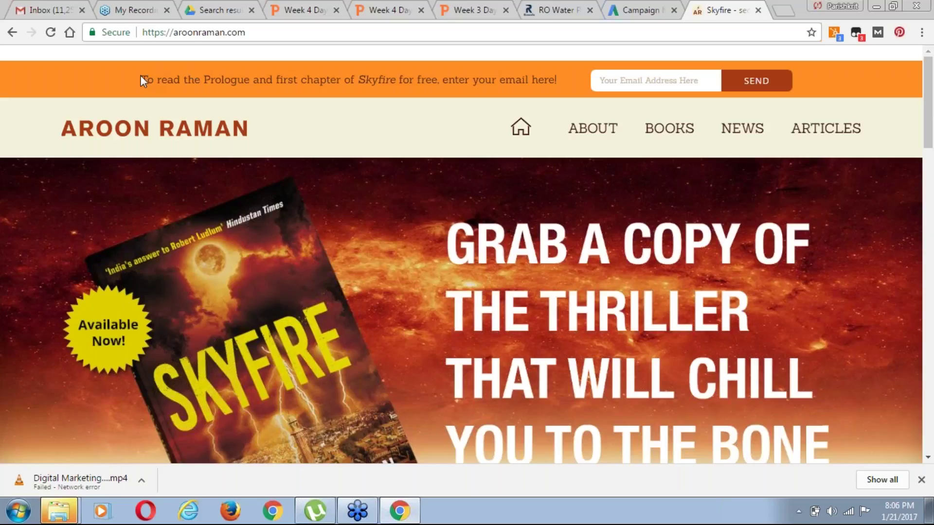
# Highlight the free-chapter email offer line, then return to the Week 3 Day 3 Split Test slide
pyautogui.moveTo(7, 78); pyautogui.dragTo(779, 80)
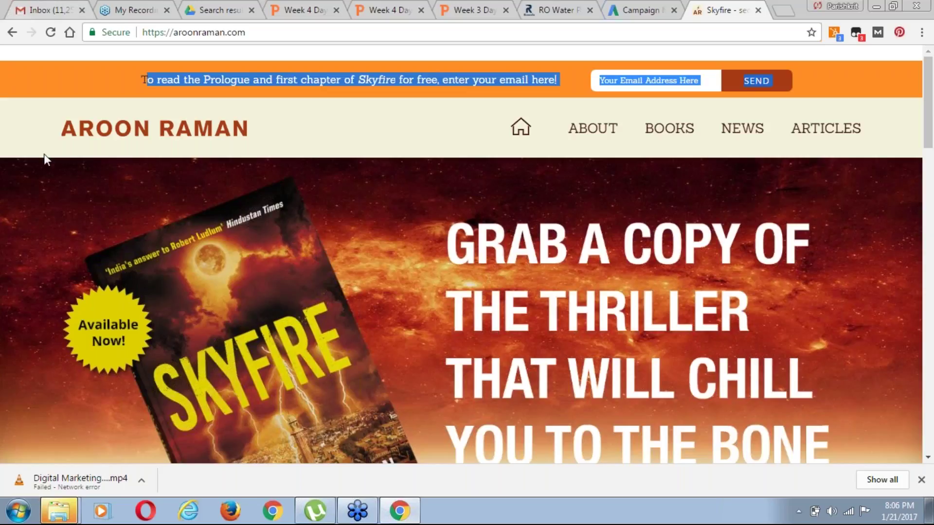
pyautogui.doubleClick(346, 79)
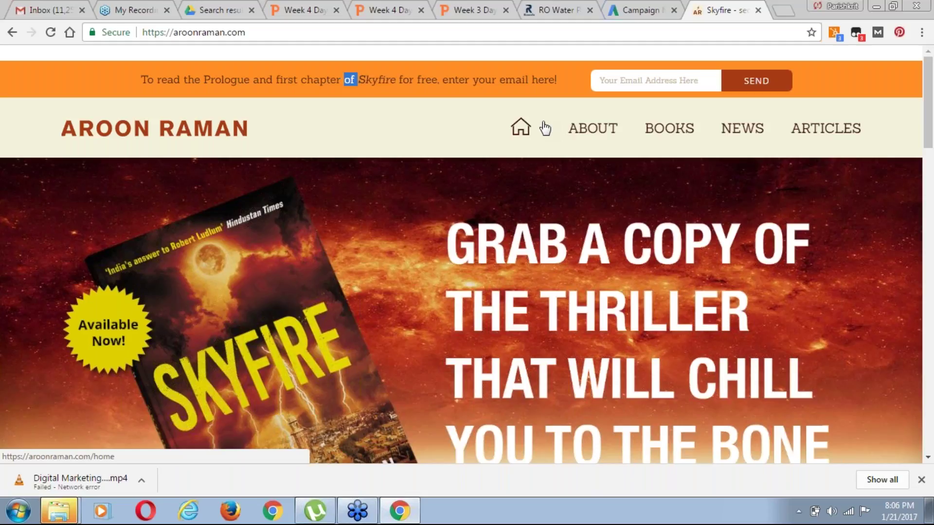
pyautogui.click(475, 10)
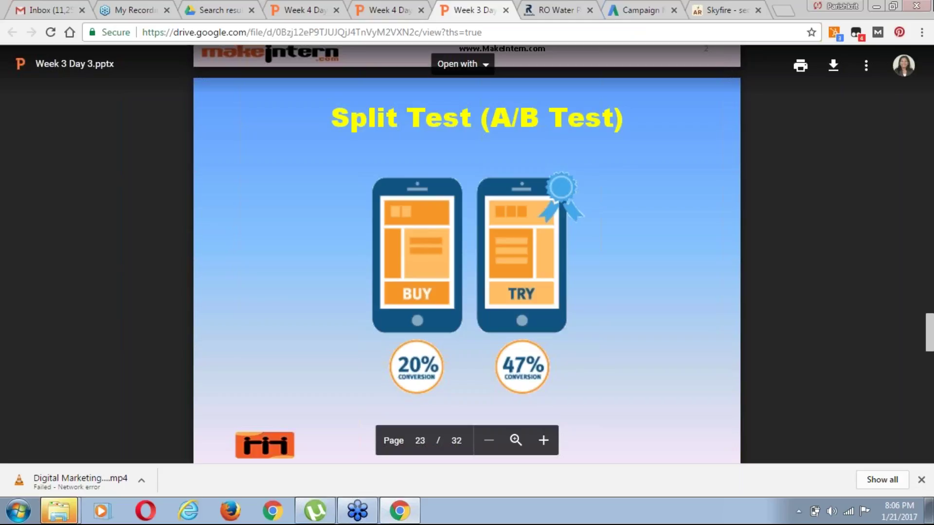
# Open the All campaigns overview on its Display Network tab
pyautogui.click(634, 12)
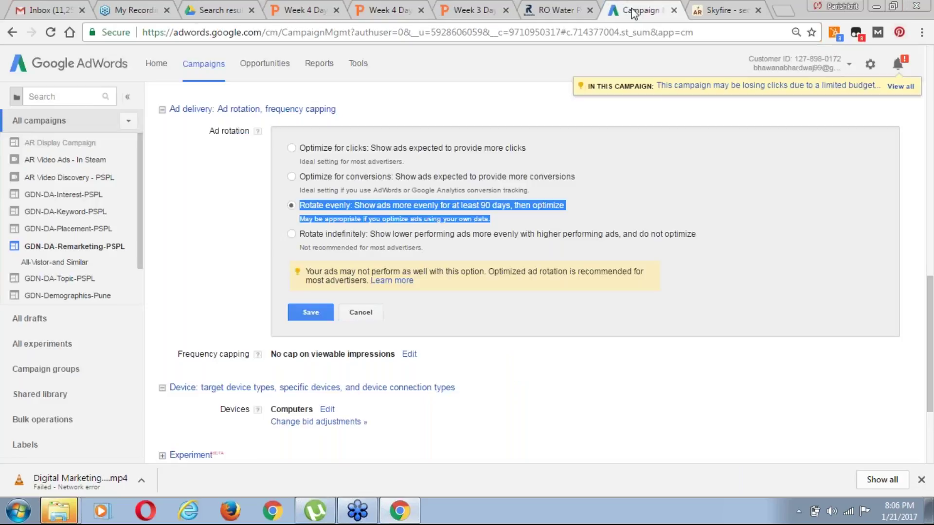
pyautogui.scroll(1, 932, 239)
pyautogui.scroll(5, 932, 239)
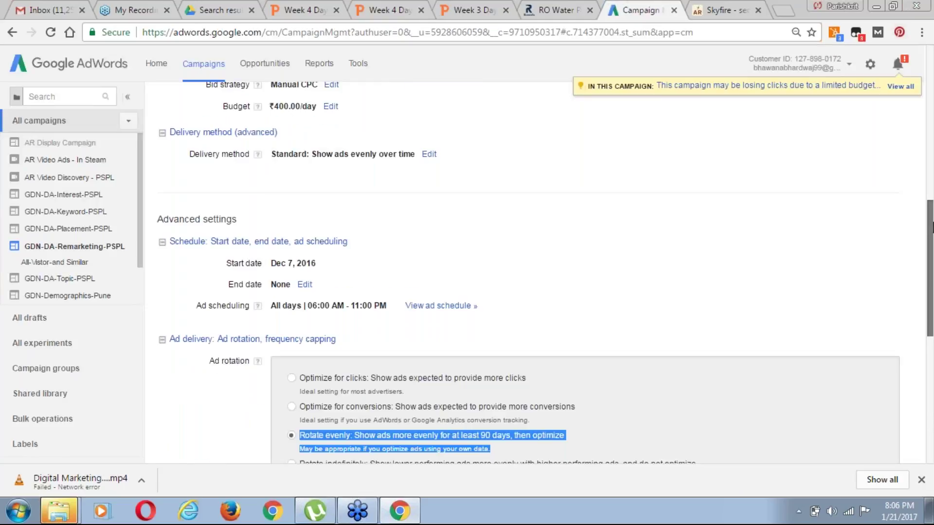
pyautogui.scroll(10, 932, 227)
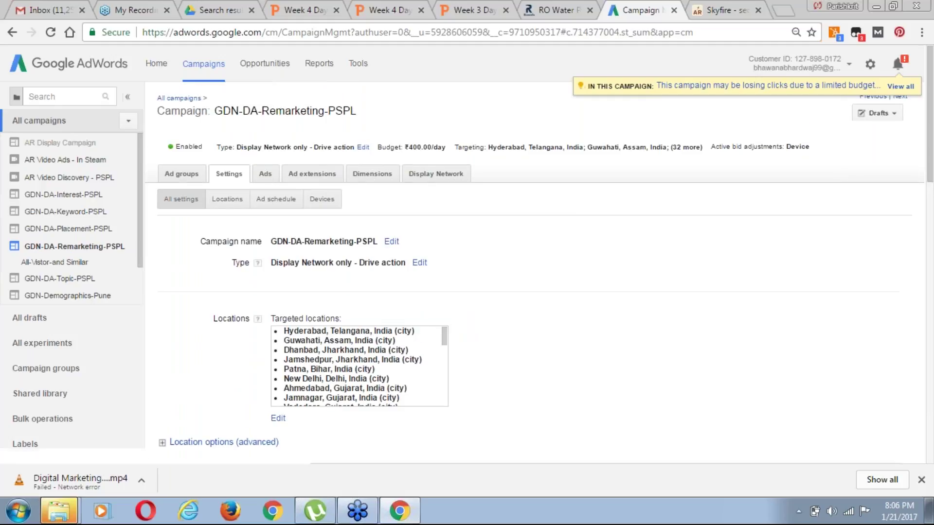
pyautogui.click(173, 99)
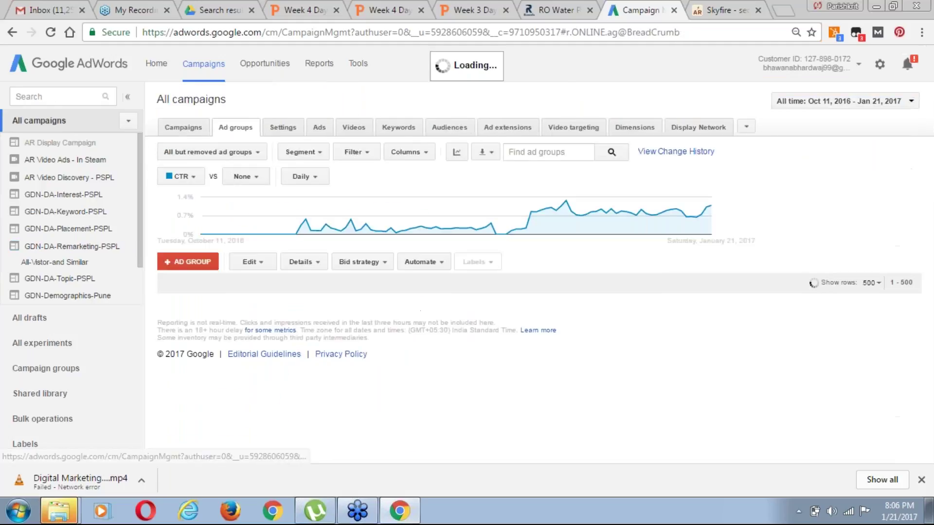
pyautogui.click(700, 128)
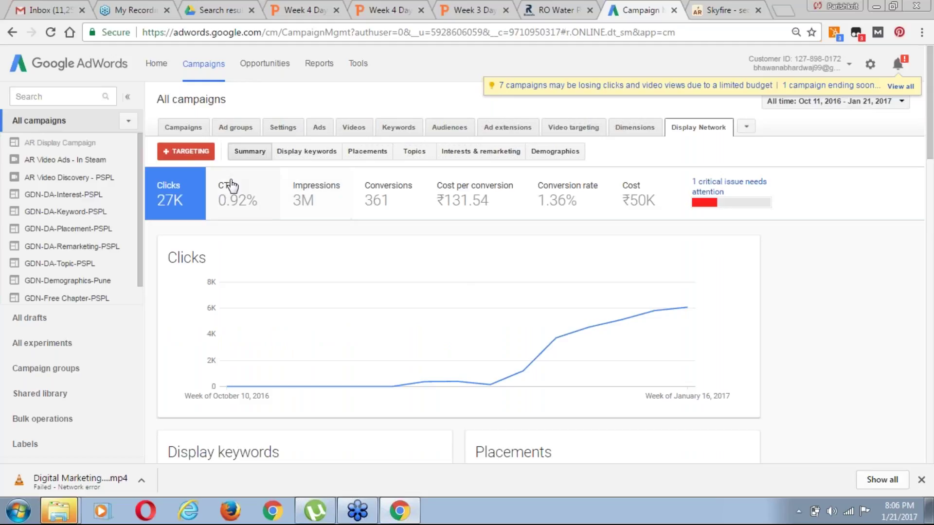
pyautogui.doubleClick(199, 99)
pyautogui.moveTo(199, 98); pyautogui.dragTo(157, 99)
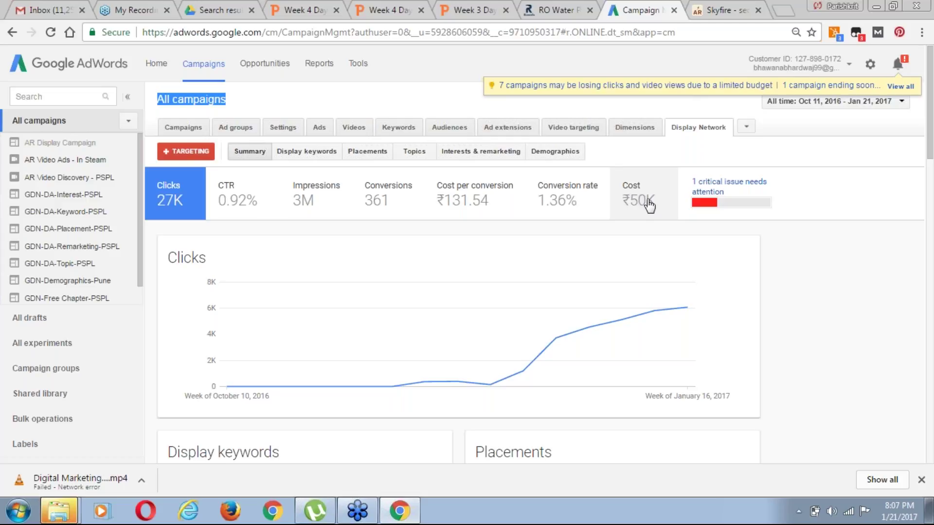
pyautogui.click(849, 376)
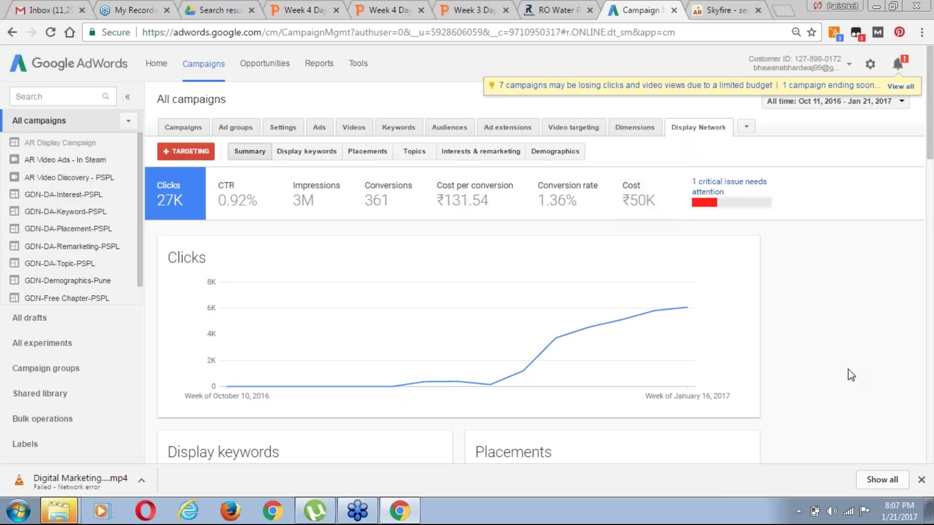
# Review the Display Network Summary charts: 27K clicks, 0.92% CTR, 1,110 keywords, 236 placements
pyautogui.scroll(-5, 850, 376)
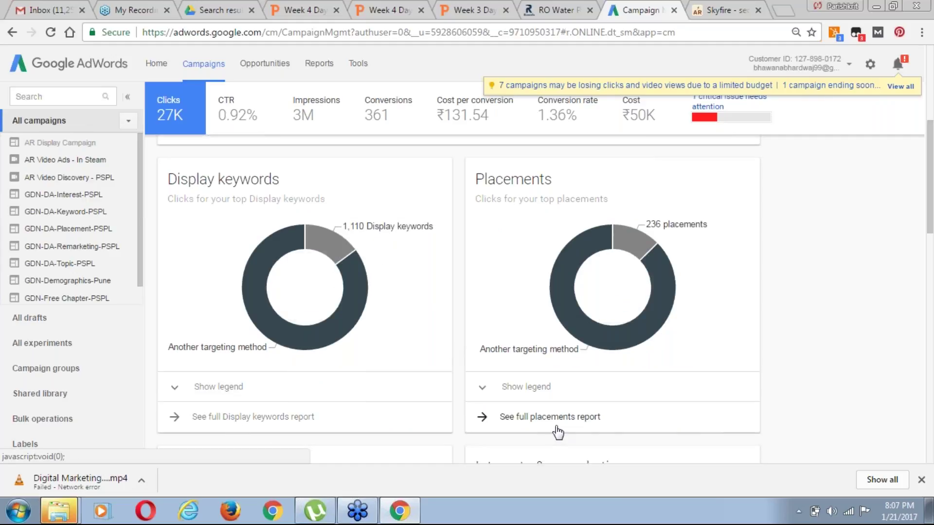
pyautogui.scroll(-1, 558, 432)
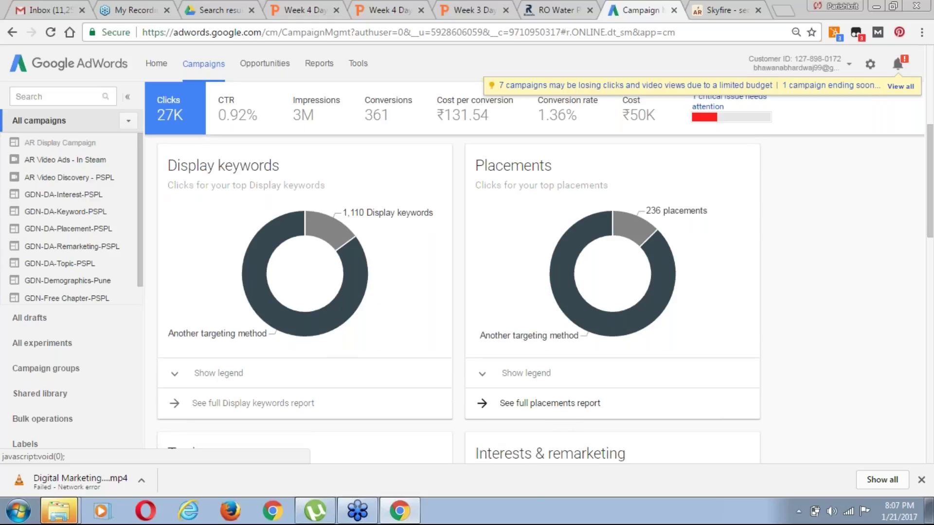
pyautogui.scroll(-5, 459, 299)
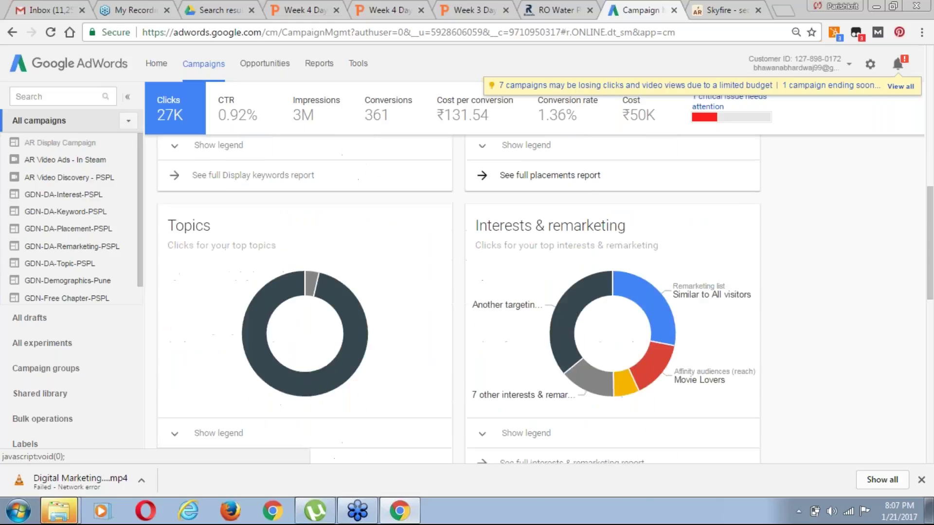
pyautogui.scroll(-1, 236, 333)
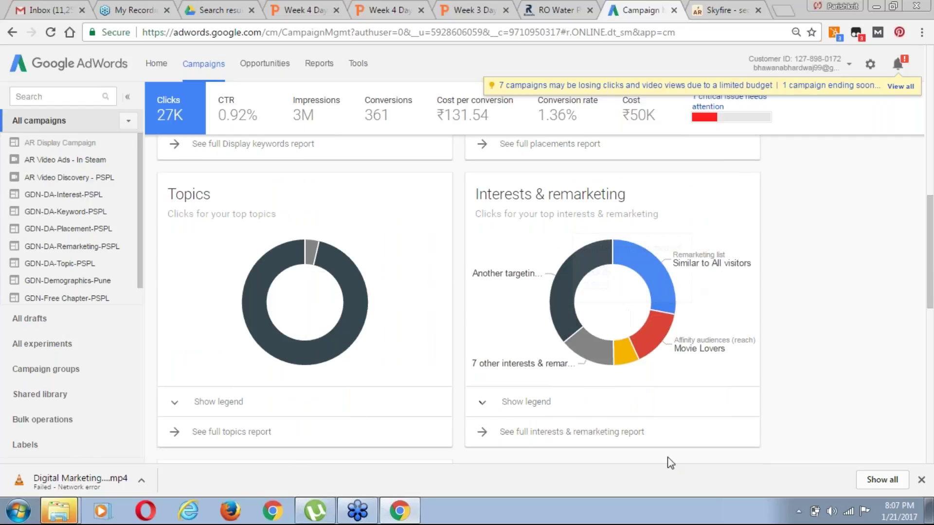
pyautogui.scroll(-1, 681, 438)
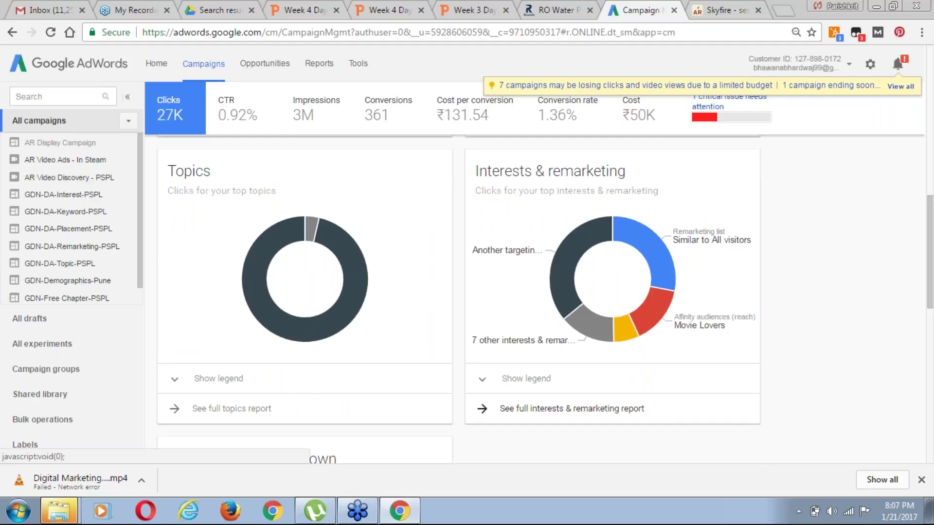
pyautogui.scroll(-5, 572, 409)
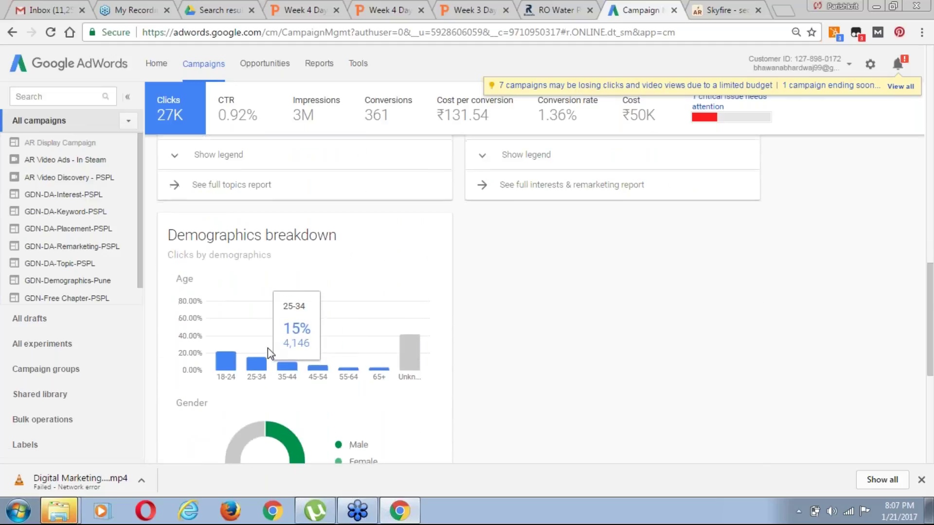
pyautogui.scroll(-3, 268, 348)
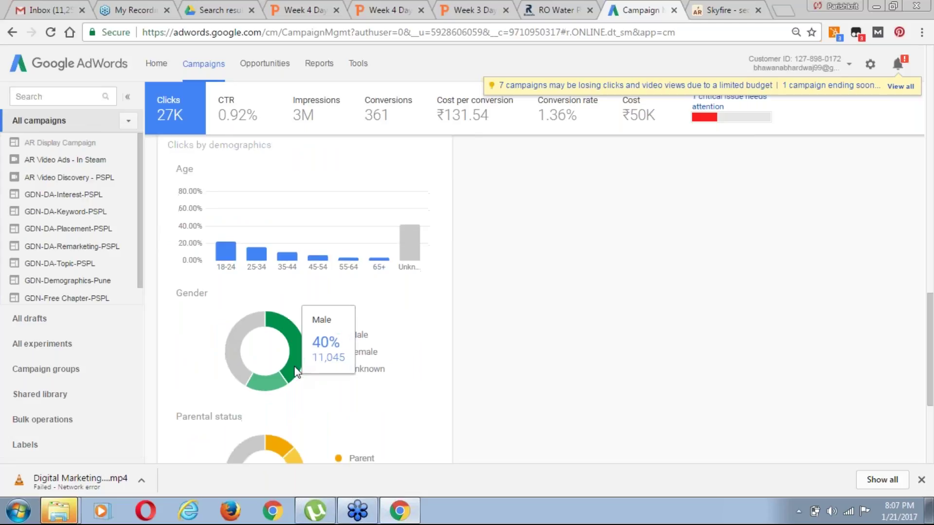
pyautogui.scroll(-4, 295, 372)
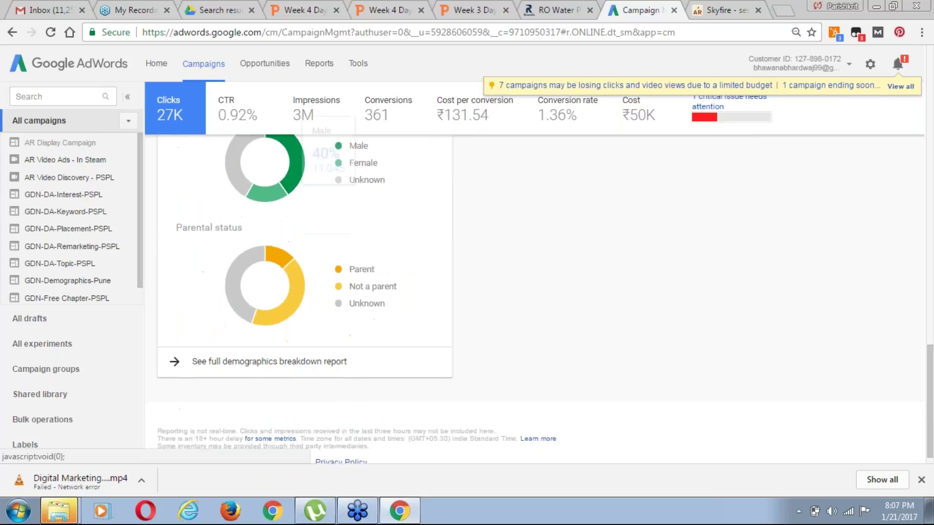
pyautogui.moveTo(373, 289)
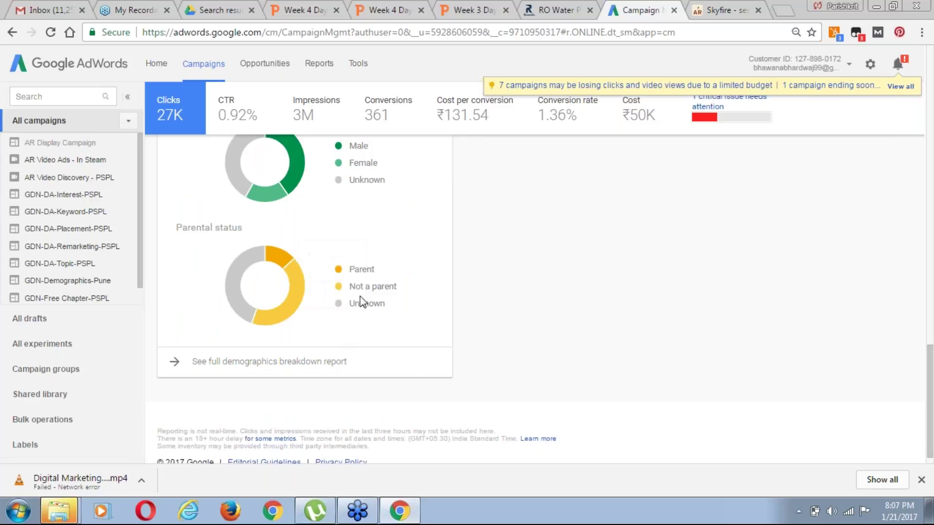
pyautogui.scroll(15, 460, 299)
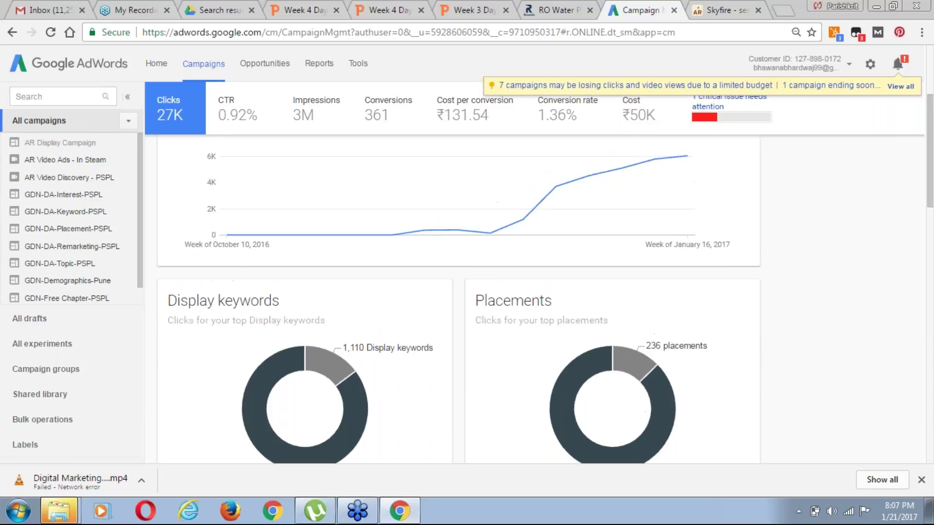
pyautogui.scroll(1, 460, 299)
pyautogui.scroll(-3, 459, 299)
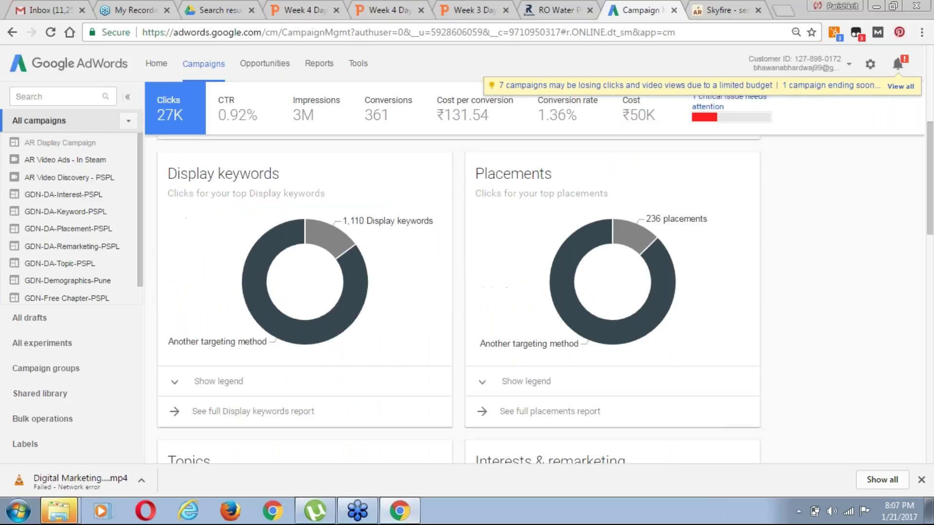
pyautogui.scroll(5, 359, 302)
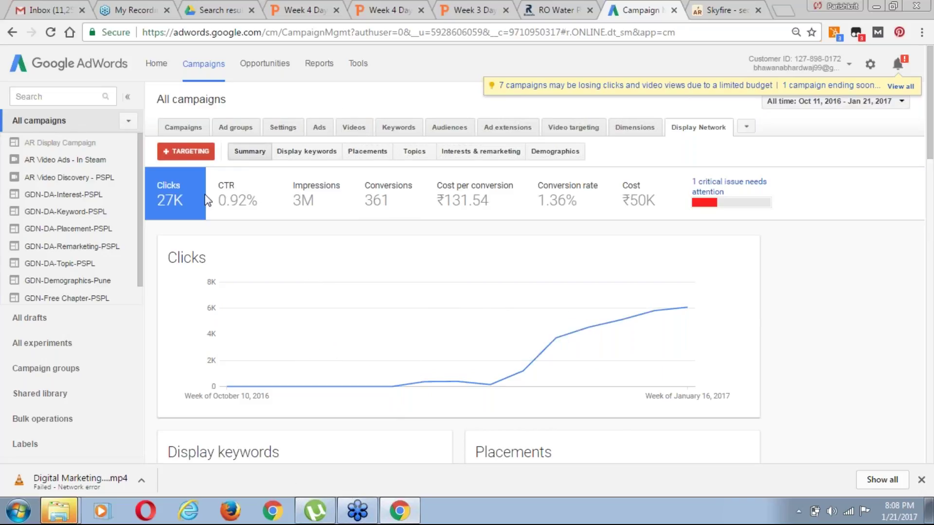
# Open GDN-DA-Interest-PSPL's Display Network summary: 85 conversions at ₹179.36 each, 7.7K clicks
pyautogui.click(89, 160)
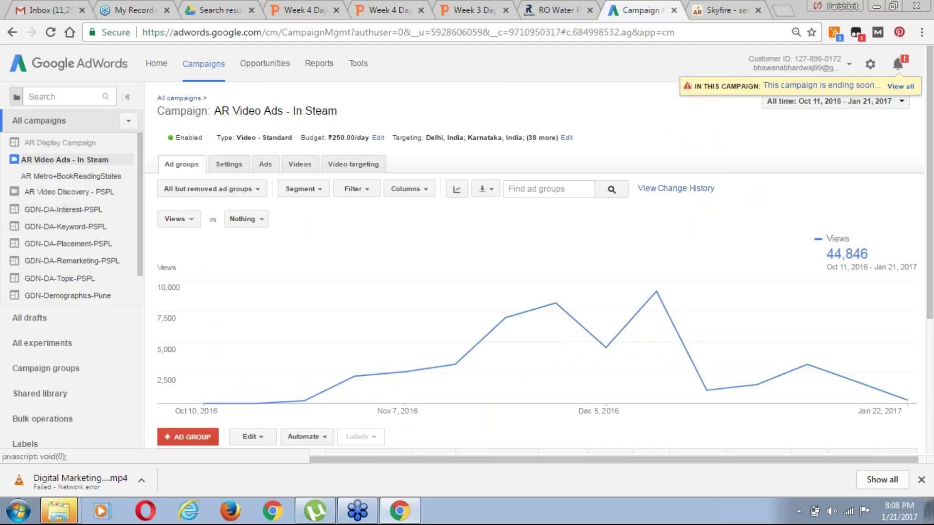
pyautogui.click(81, 193)
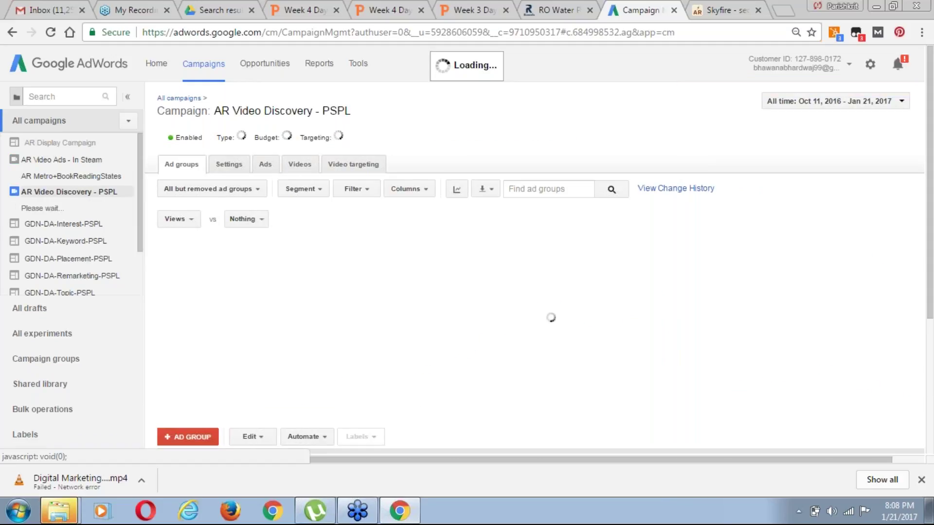
pyautogui.click(73, 225)
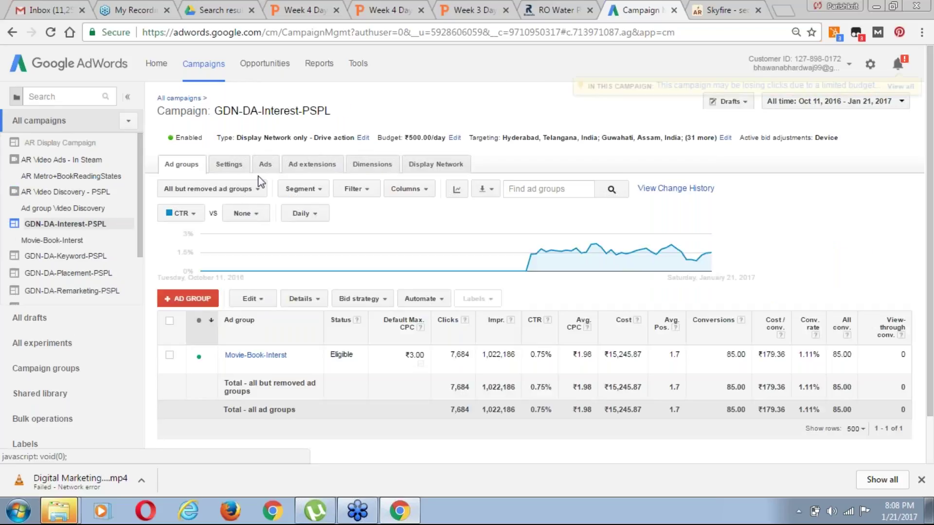
pyautogui.click(434, 161)
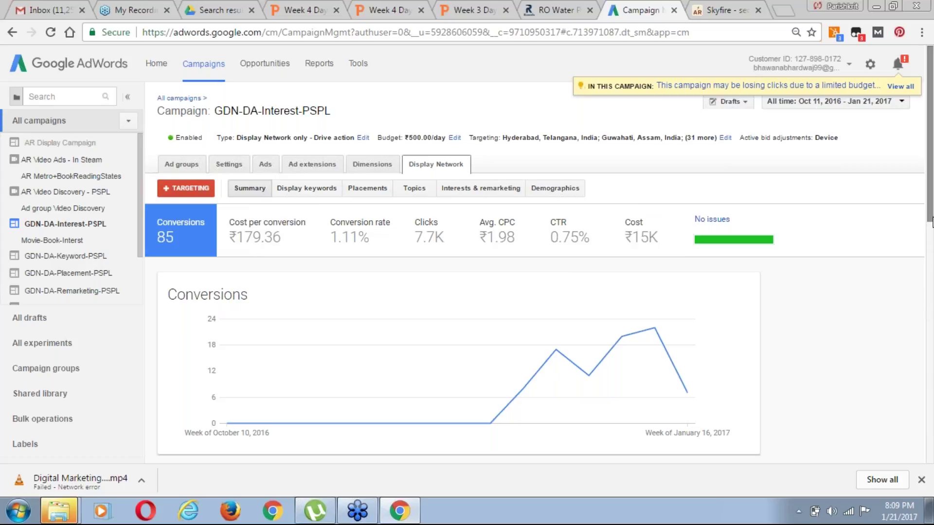
# Open the campaign's full Interests & remarketing report, led by Movie Lovers with 35 conversions
pyautogui.moveTo(930, 222); pyautogui.dragTo(930, 224)
pyautogui.scroll(-1, 930, 225)
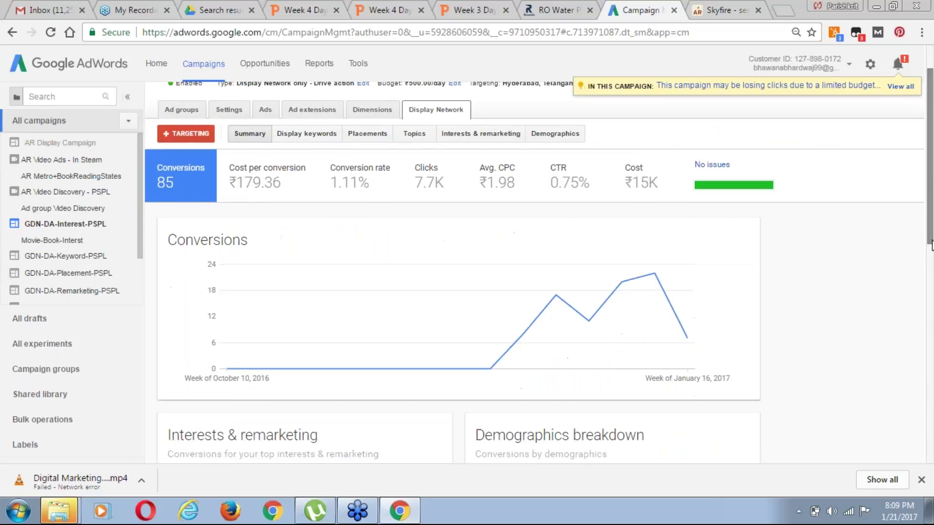
pyautogui.scroll(1, 930, 227)
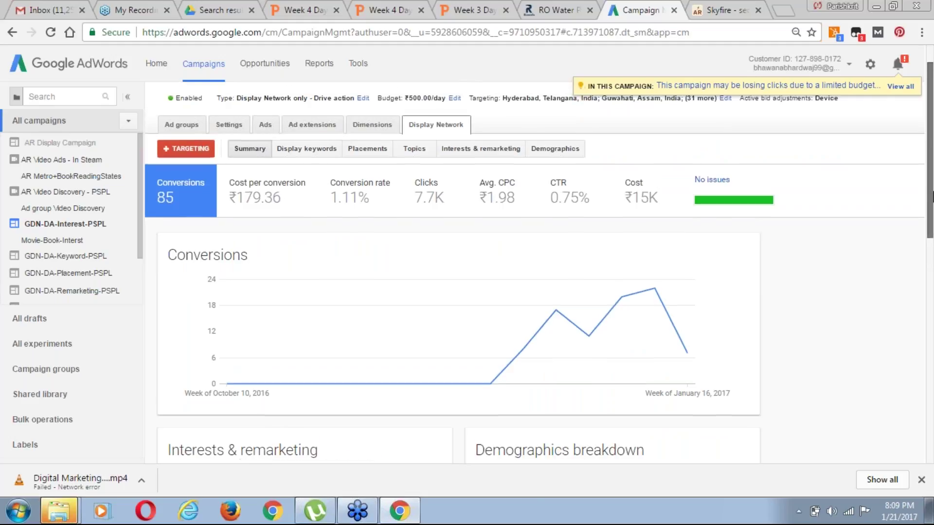
pyautogui.click(278, 116)
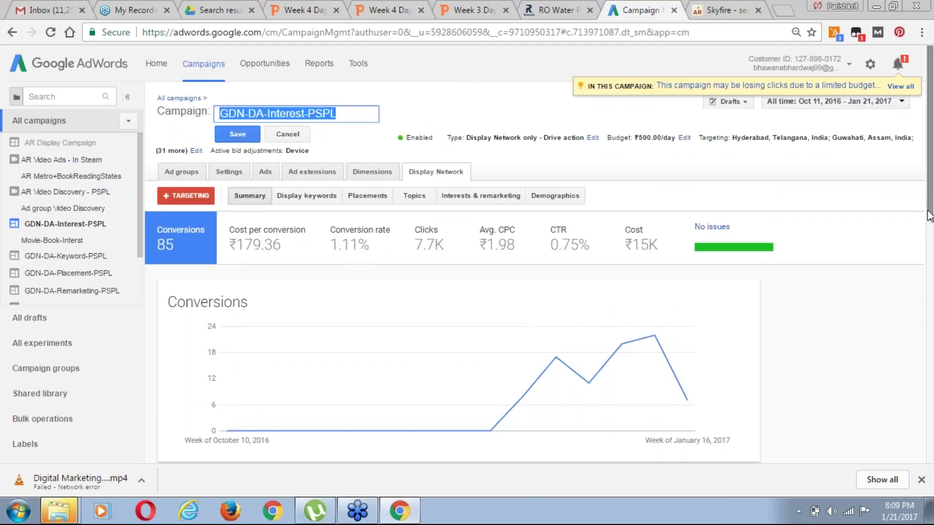
pyautogui.moveTo(930, 220); pyautogui.dragTo(930, 234)
pyautogui.moveTo(929, 234); pyautogui.dragTo(930, 342)
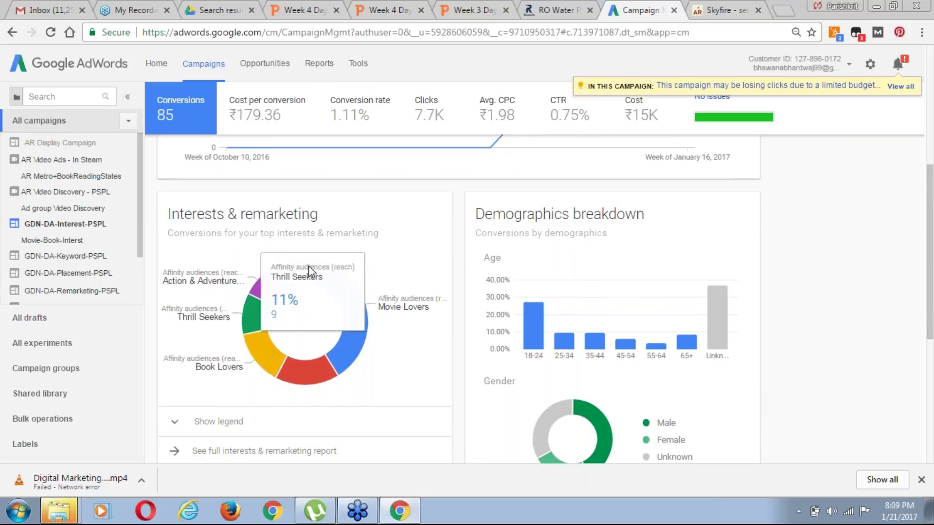
pyautogui.moveTo(932, 288); pyautogui.dragTo(931, 341)
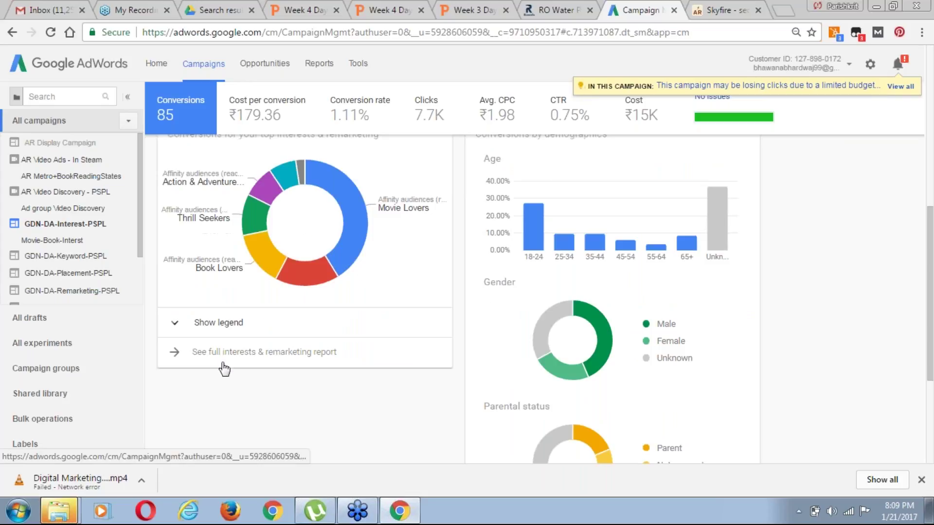
pyautogui.click(244, 360)
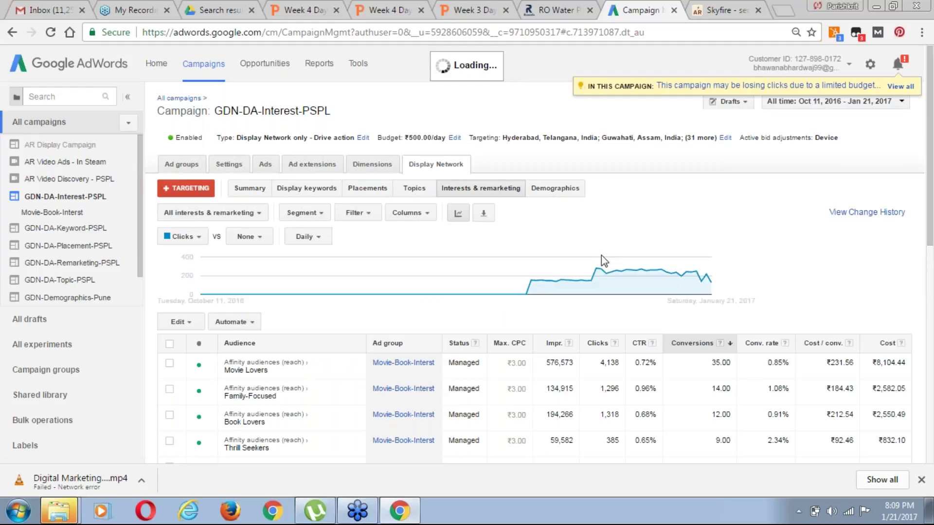
# Sort the campaign's interest and remarketing audiences by Cost / conv
pyautogui.scroll(-1, 601, 255)
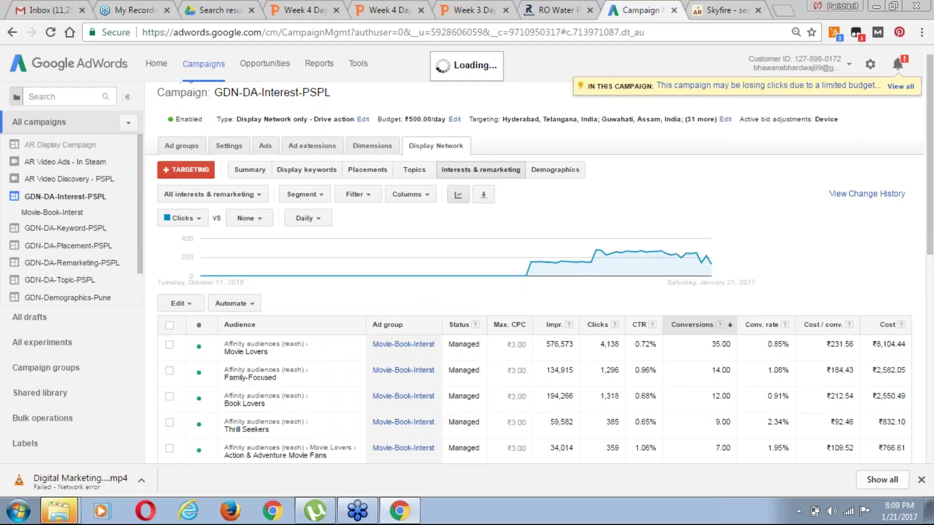
pyautogui.scroll(-2, 233, 244)
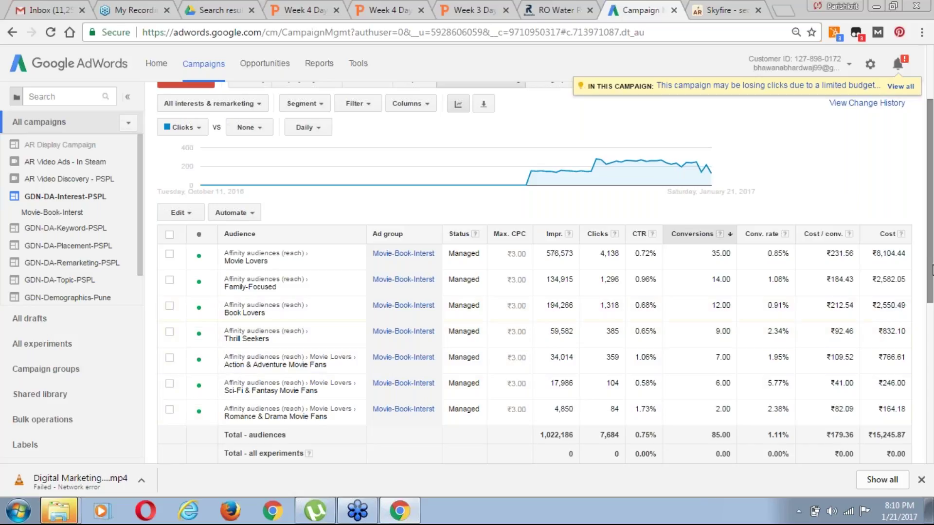
pyautogui.moveTo(932, 269); pyautogui.dragTo(285, 419)
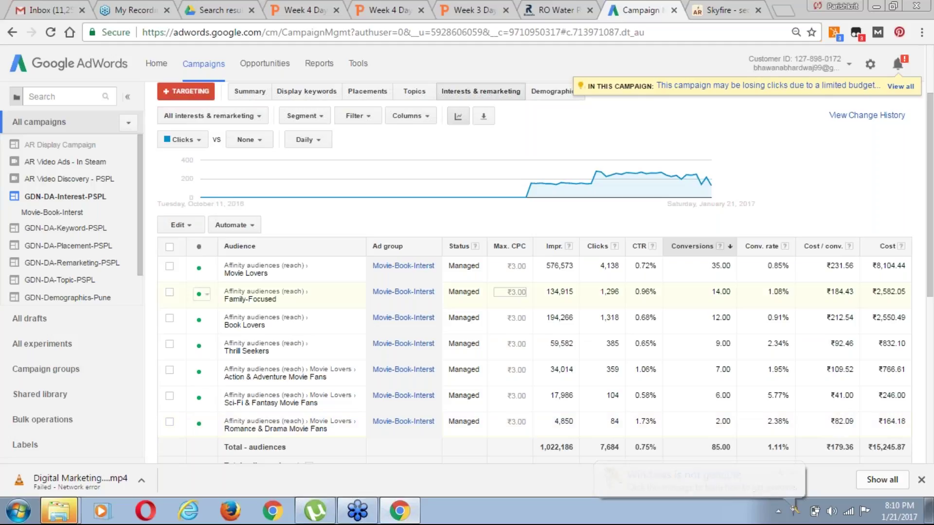
pyautogui.click(825, 248)
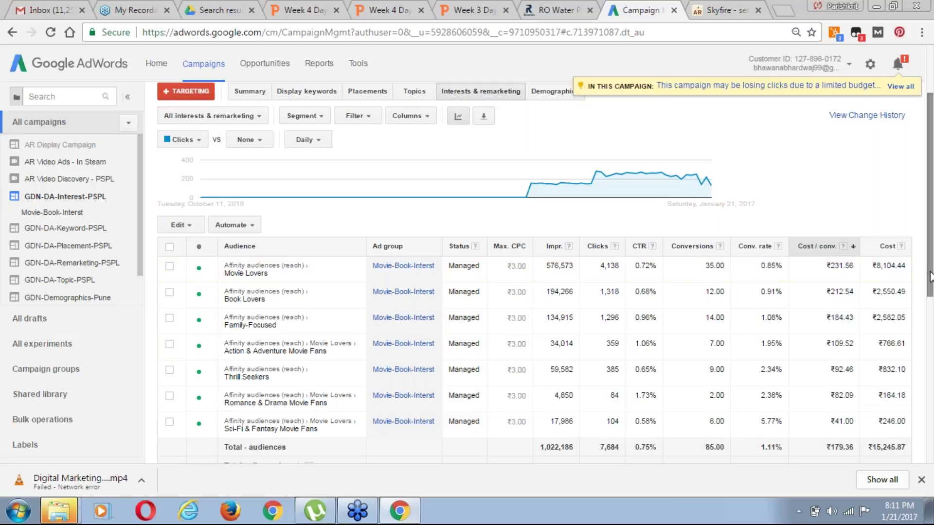
# Open the campaign's targeting page showing excluded placements and Game Consoles, Toys & Games audiences
pyautogui.scroll(1, 930, 277)
pyautogui.scroll(2, 930, 263)
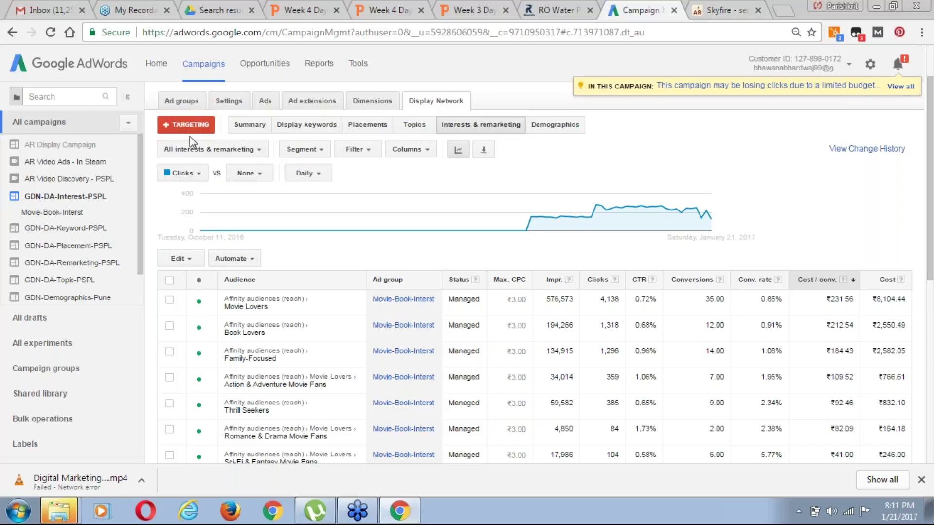
pyautogui.click(257, 151)
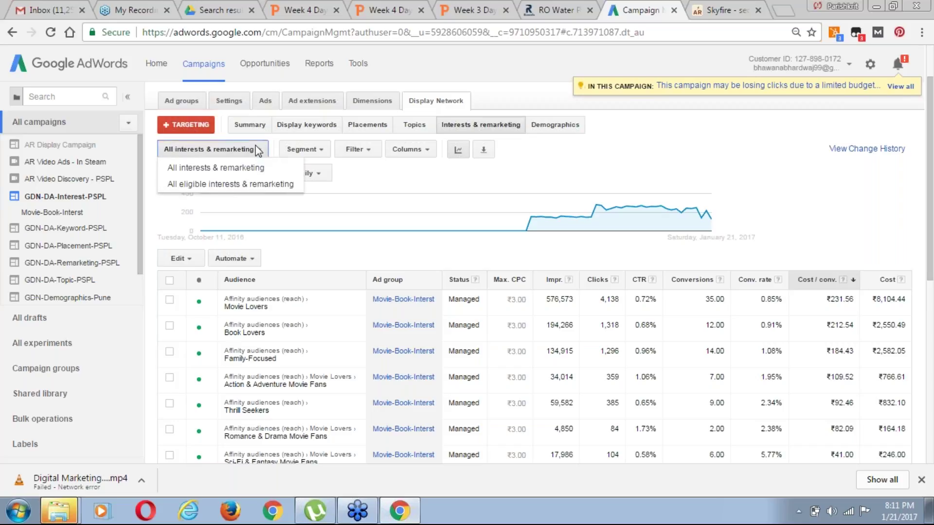
pyautogui.click(177, 125)
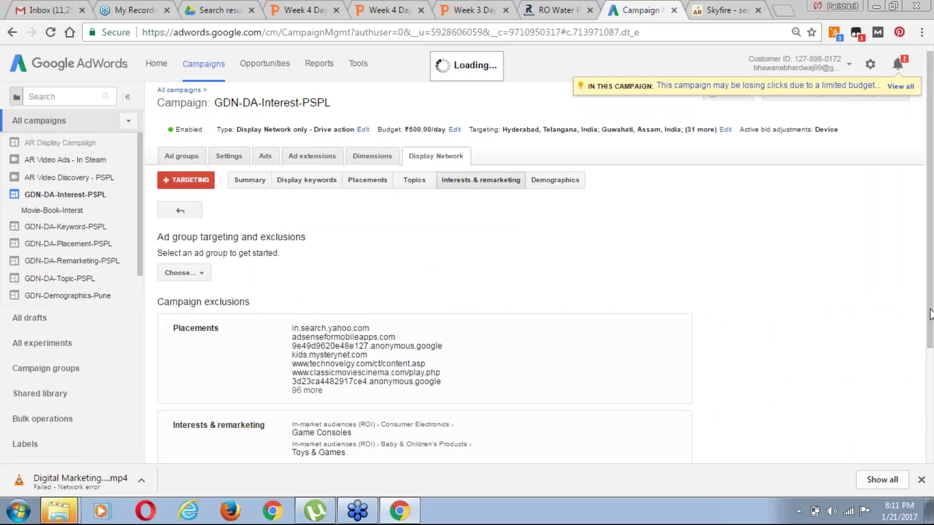
# Edit the Interests & remarketing exclusions and switch the category to Affinity audiences, listing 106 audiences
pyautogui.moveTo(930, 306); pyautogui.dragTo(932, 394)
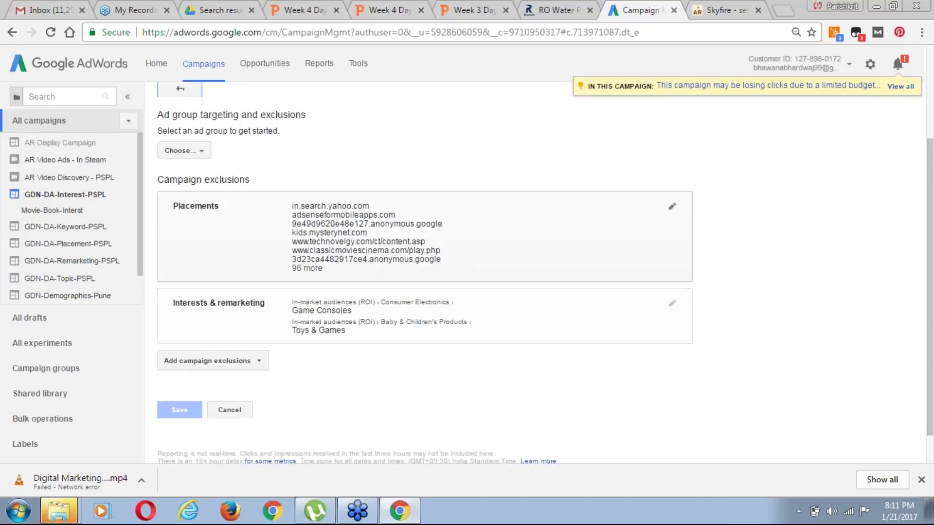
pyautogui.click(671, 304)
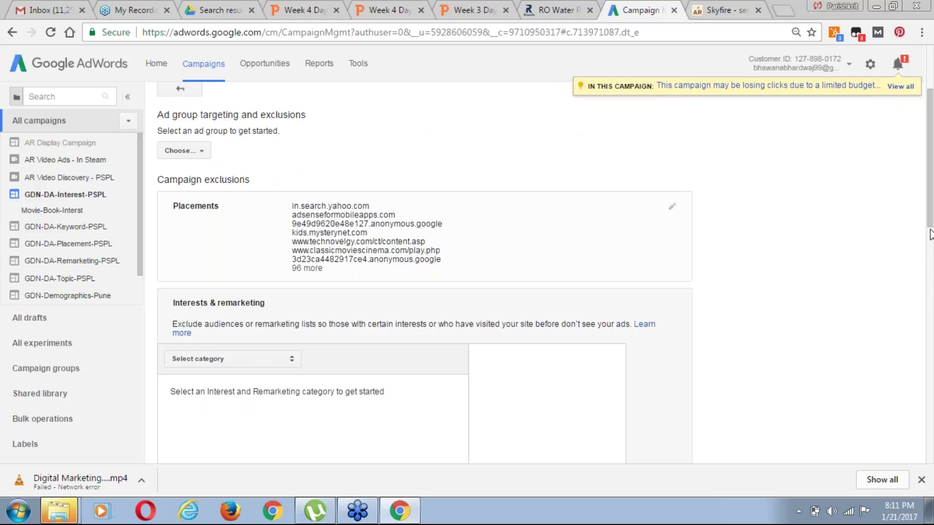
pyautogui.moveTo(930, 221); pyautogui.dragTo(931, 258)
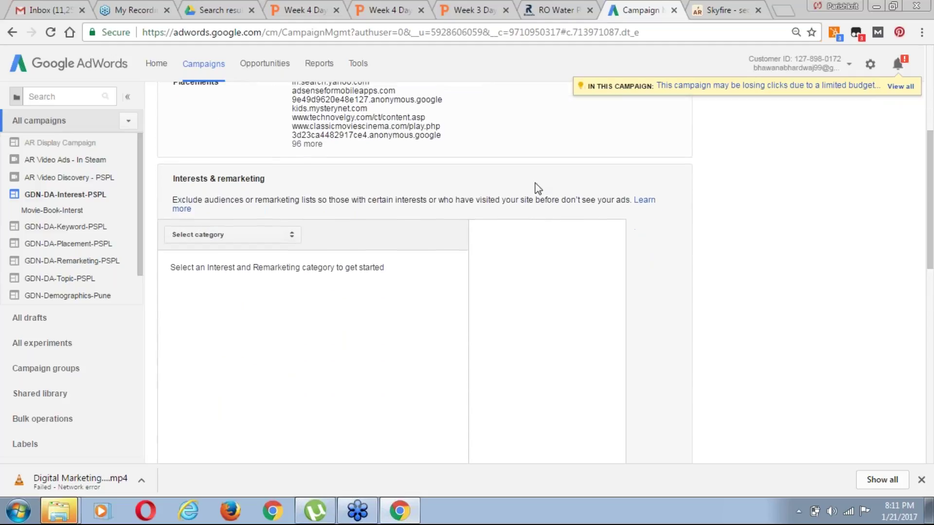
pyautogui.click(281, 234)
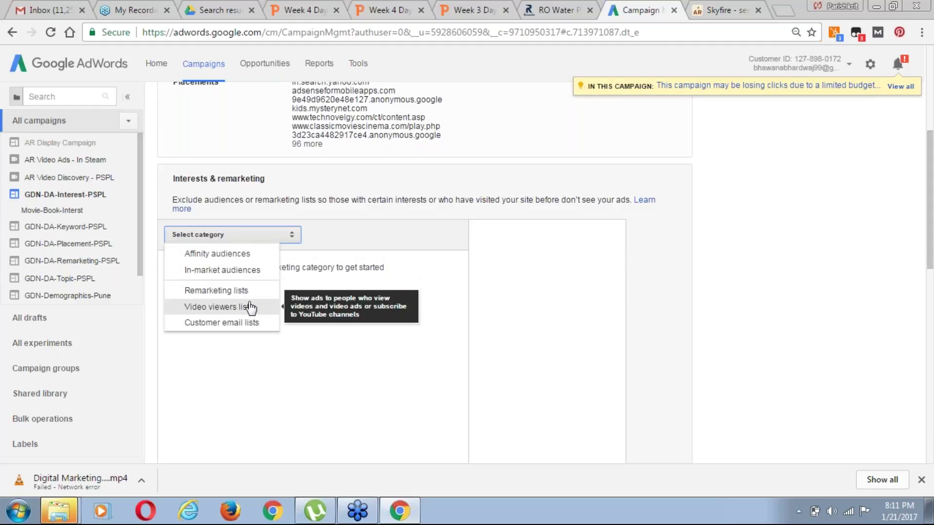
pyautogui.click(231, 258)
pyautogui.click(243, 263)
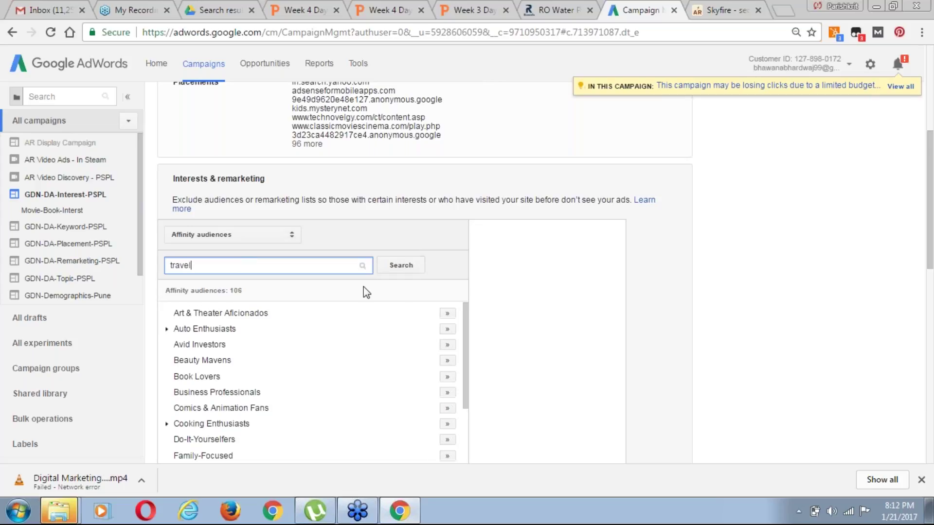
# Search affinity audiences for 'travel' and exclude Luxury Travelers, Beachbound Travelers and Travel Buffs
pyautogui.click(398, 272)
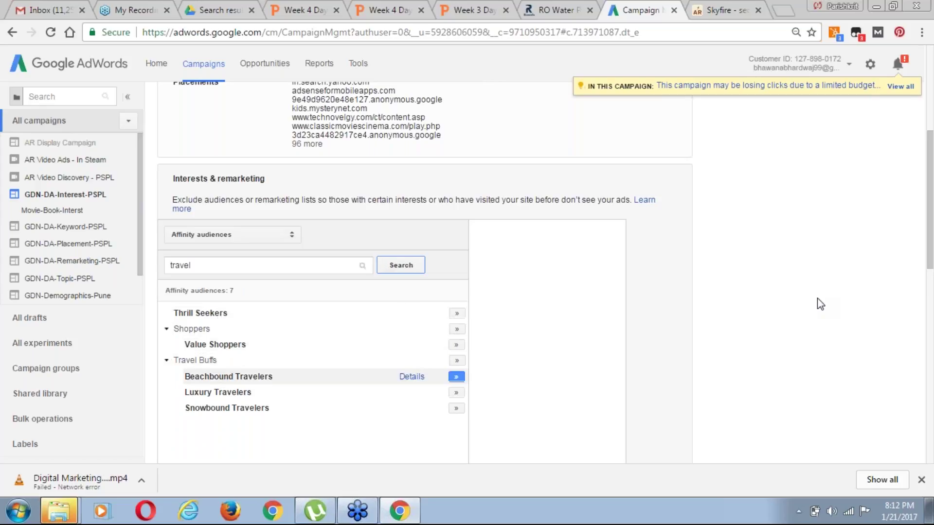
pyautogui.scroll(-2, 930, 304)
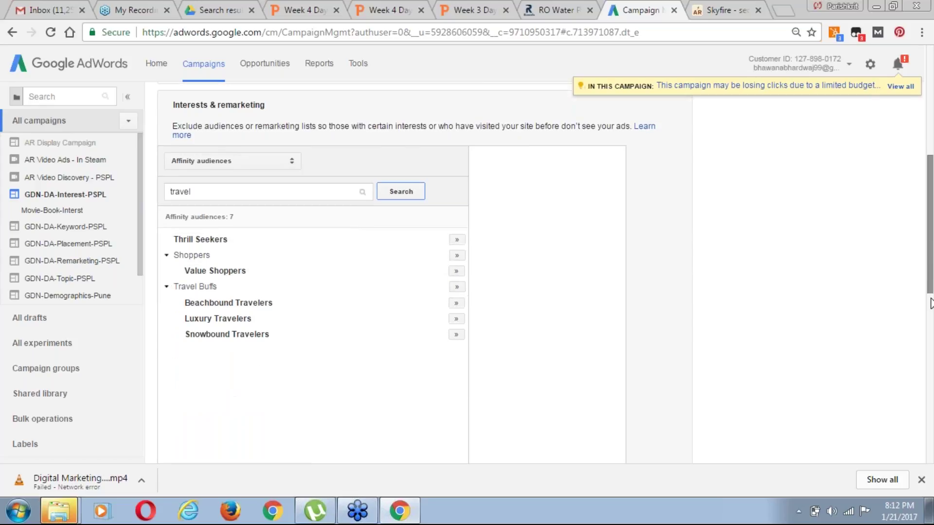
pyautogui.scroll(-5, 931, 304)
pyautogui.moveTo(930, 304); pyautogui.dragTo(931, 207)
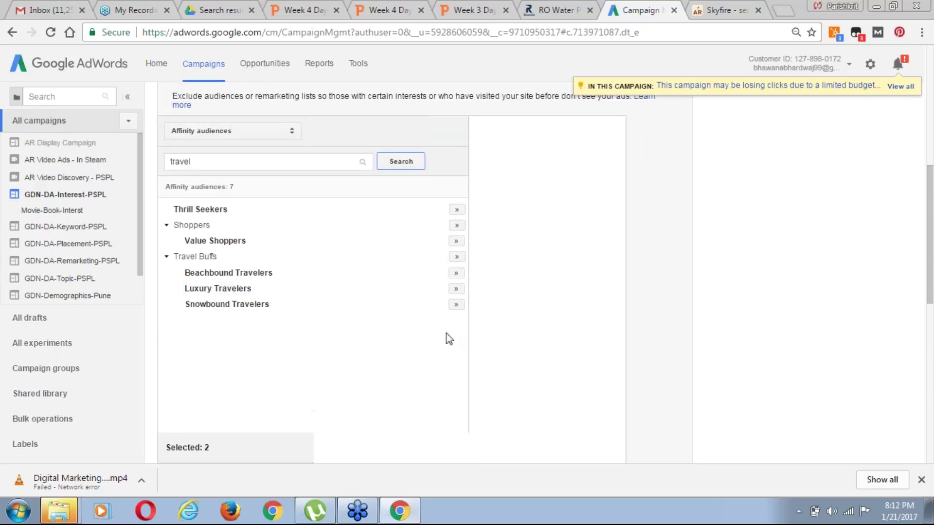
pyautogui.click(457, 289)
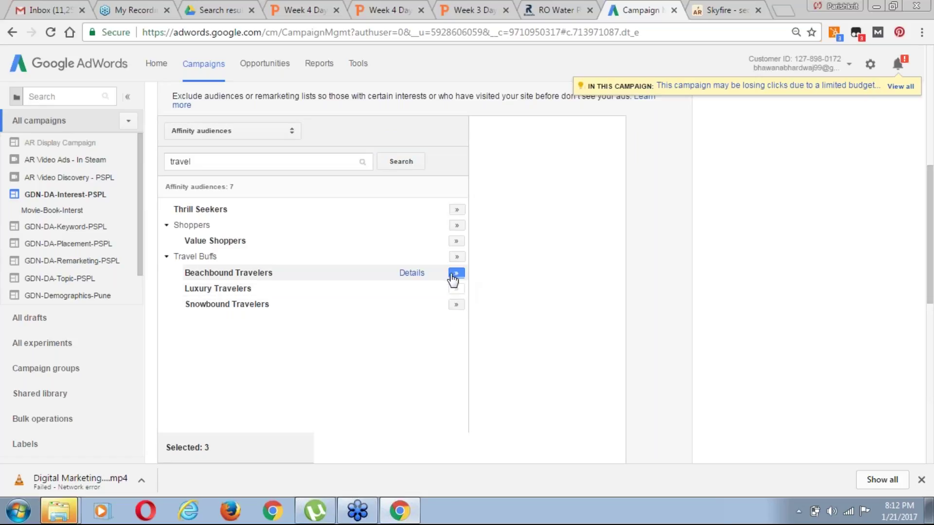
pyautogui.click(456, 274)
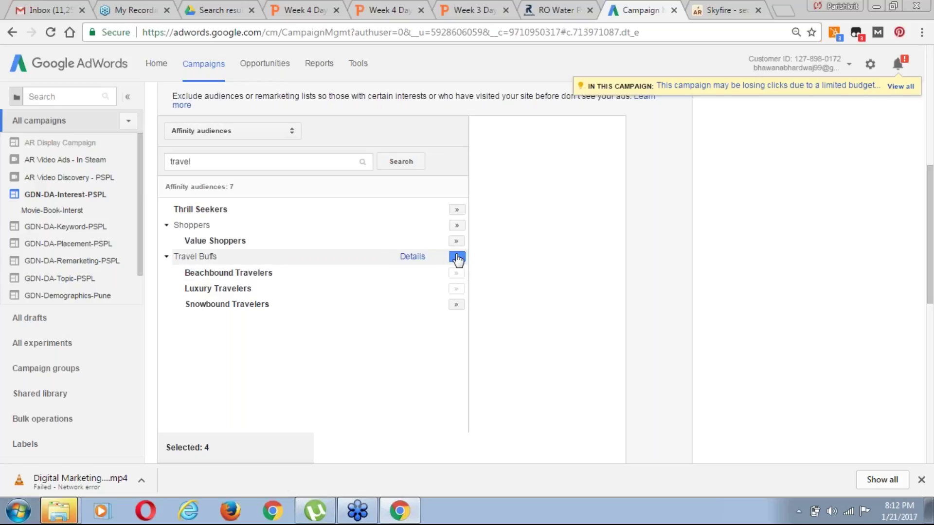
pyautogui.click(457, 259)
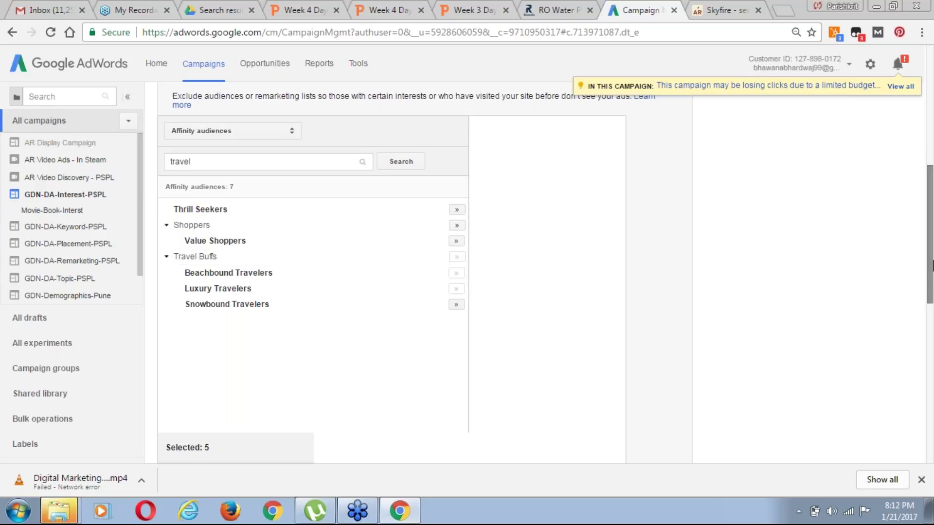
# Also exclude the Thrill Seekers, Shoppers and Value Shoppers affinity audiences
pyautogui.rightClick(933, 264)
pyautogui.click(933, 263)
pyautogui.moveTo(932, 242); pyautogui.dragTo(932, 267)
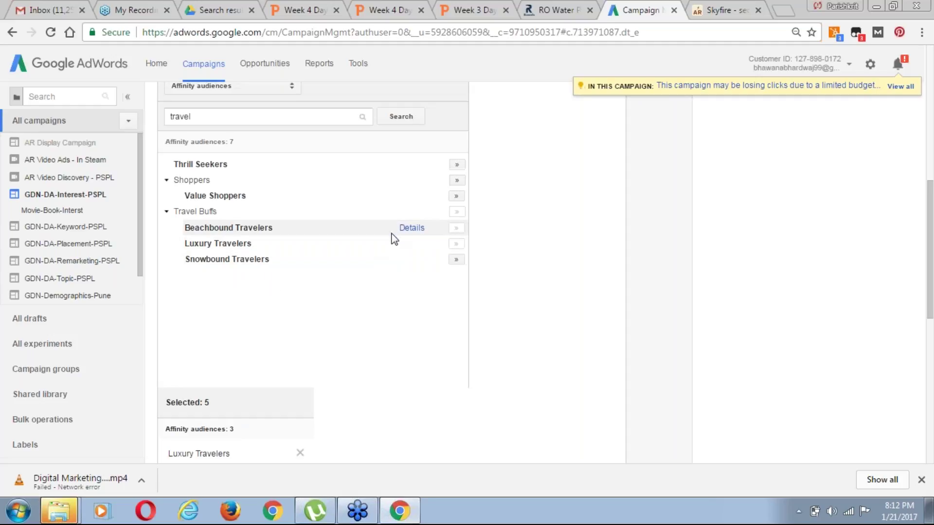
pyautogui.click(458, 165)
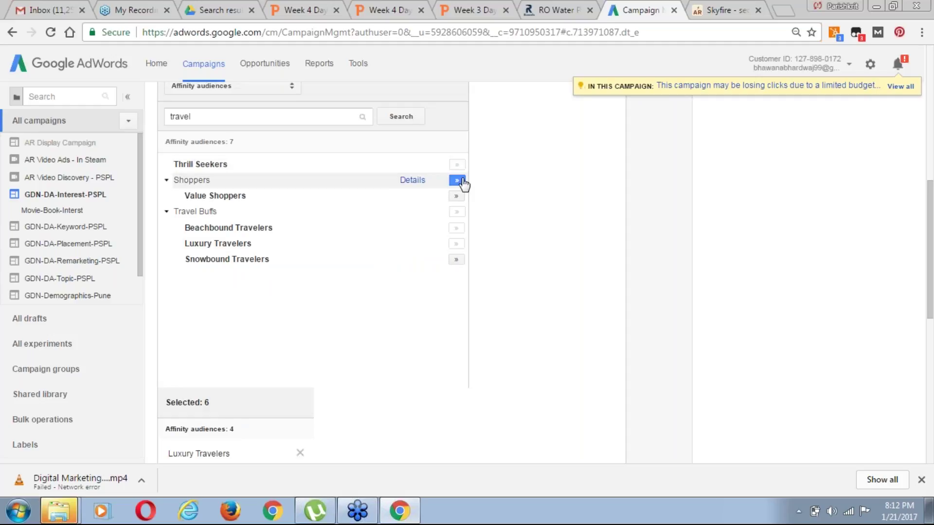
pyautogui.click(456, 182)
pyautogui.click(456, 196)
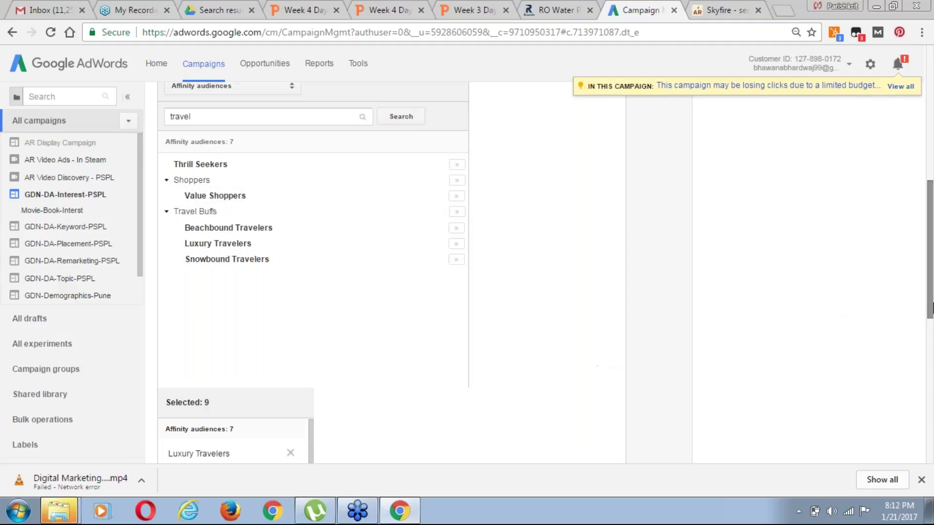
# Search audiences for 'airport' and exclude Bargain Hunters
pyautogui.click(219, 117)
pyautogui.hotkey('ctrl', 'a')
pyautogui.write('a')
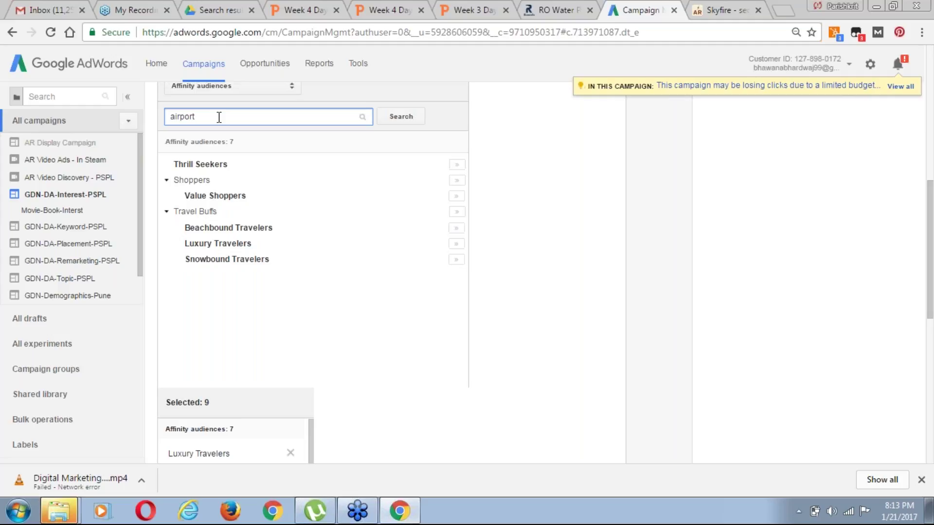
pyautogui.write('irport')
pyautogui.click(412, 118)
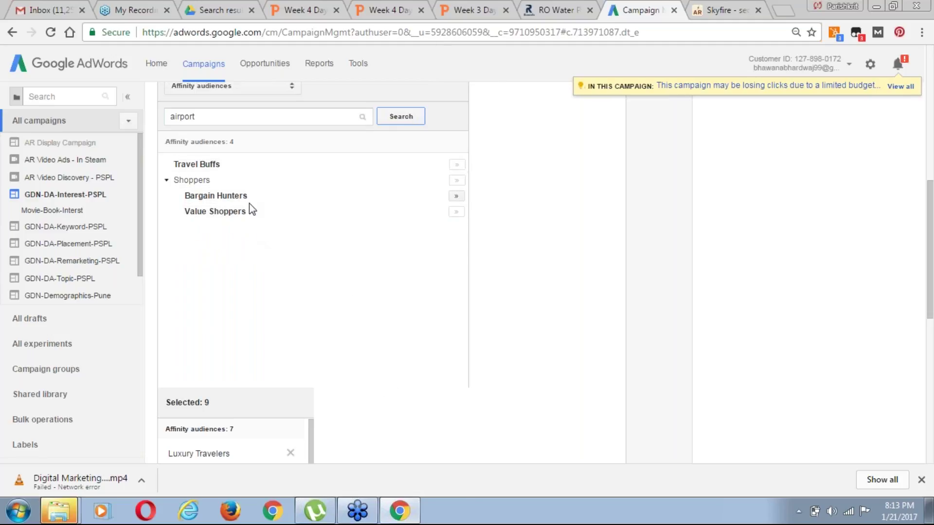
pyautogui.click(458, 198)
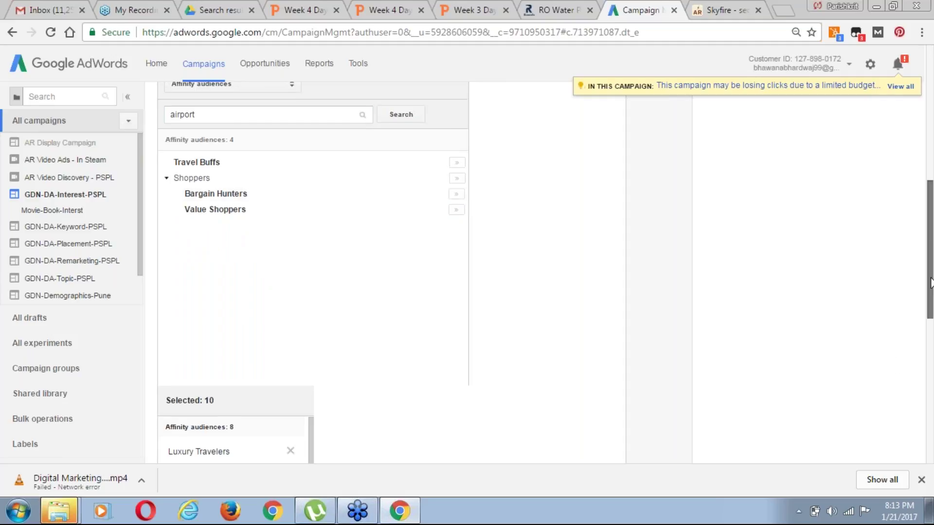
# Review the selected exclusions and look at other exclusion types without adding any
pyautogui.scroll(-5, 227, 205)
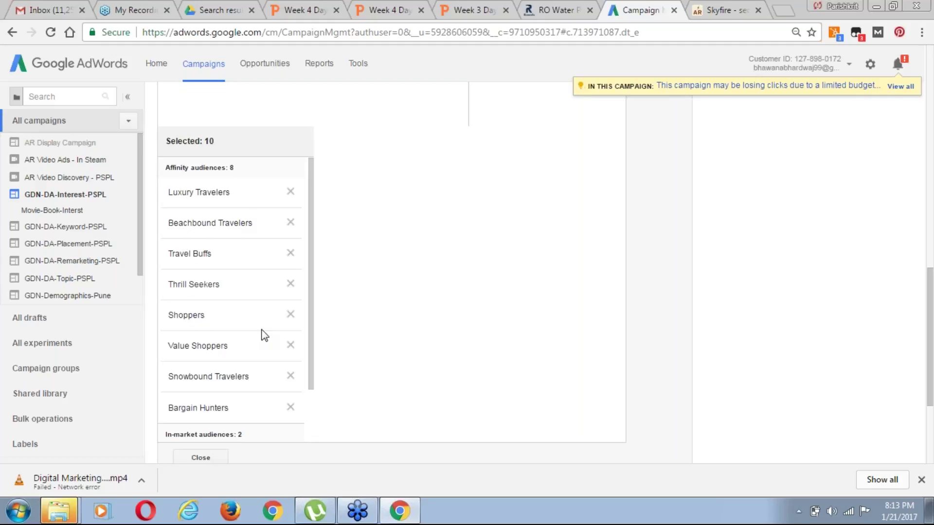
pyautogui.moveTo(311, 363); pyautogui.dragTo(314, 411)
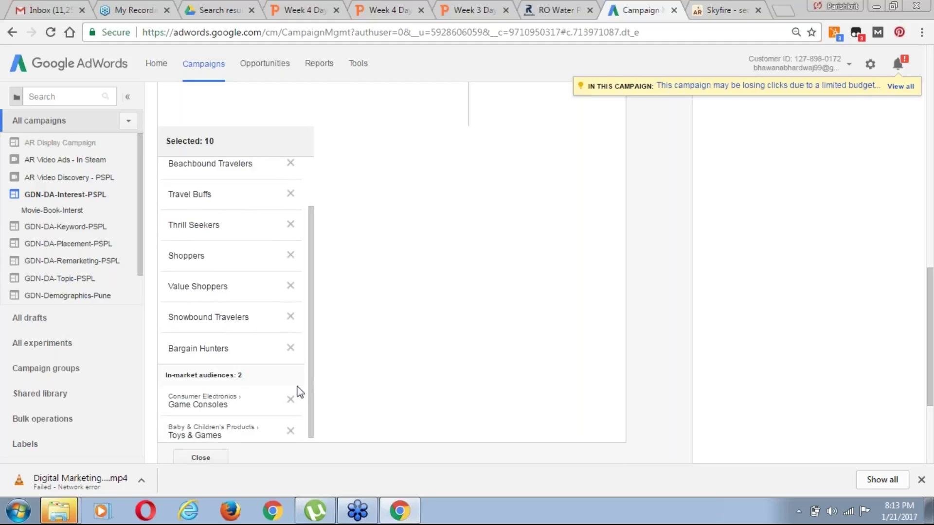
pyautogui.moveTo(313, 402); pyautogui.dragTo(312, 425)
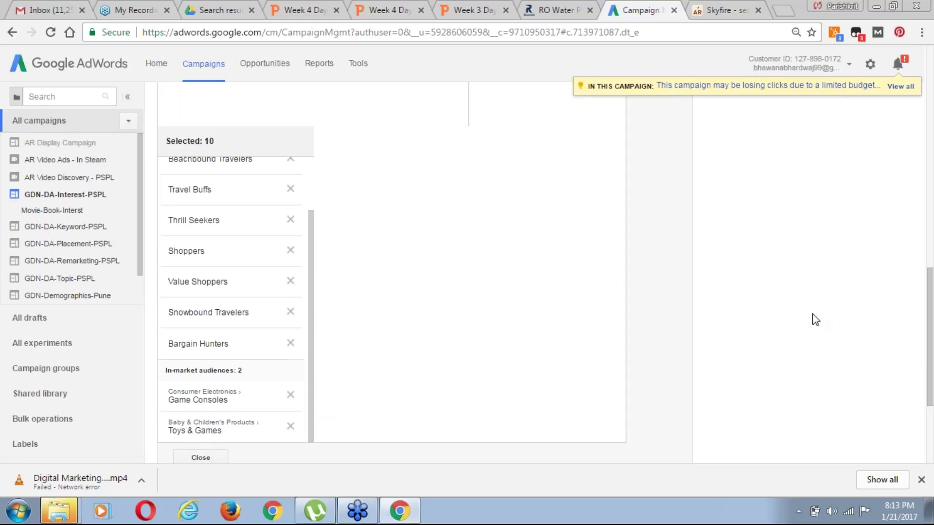
pyautogui.moveTo(930, 335); pyautogui.dragTo(932, 392)
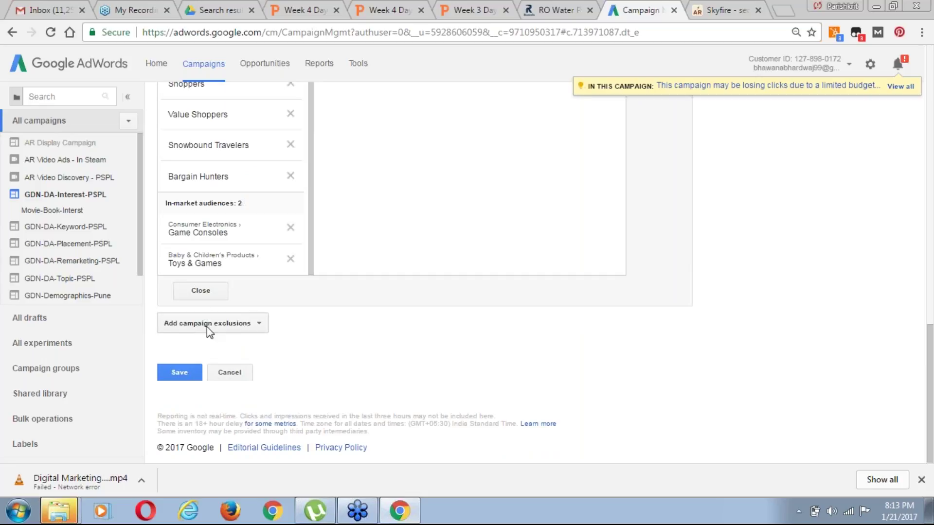
pyautogui.click(247, 329)
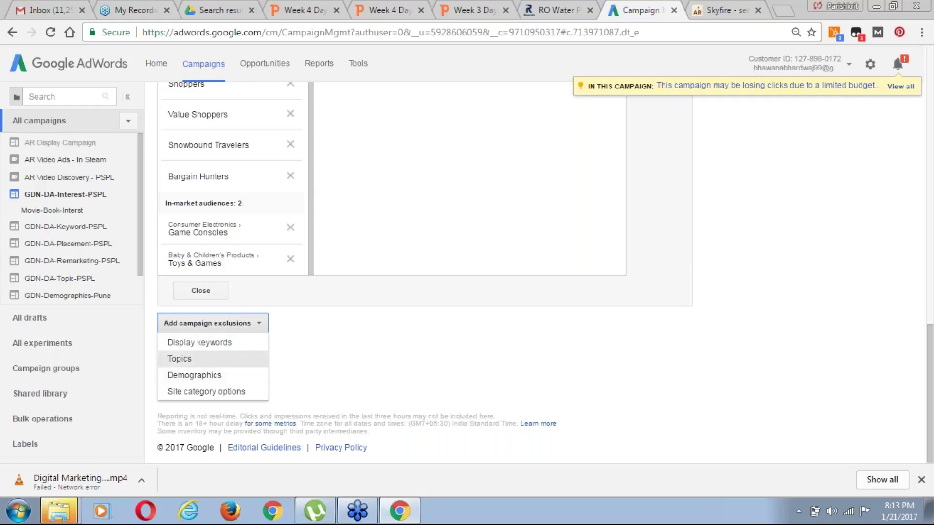
pyautogui.click(195, 375)
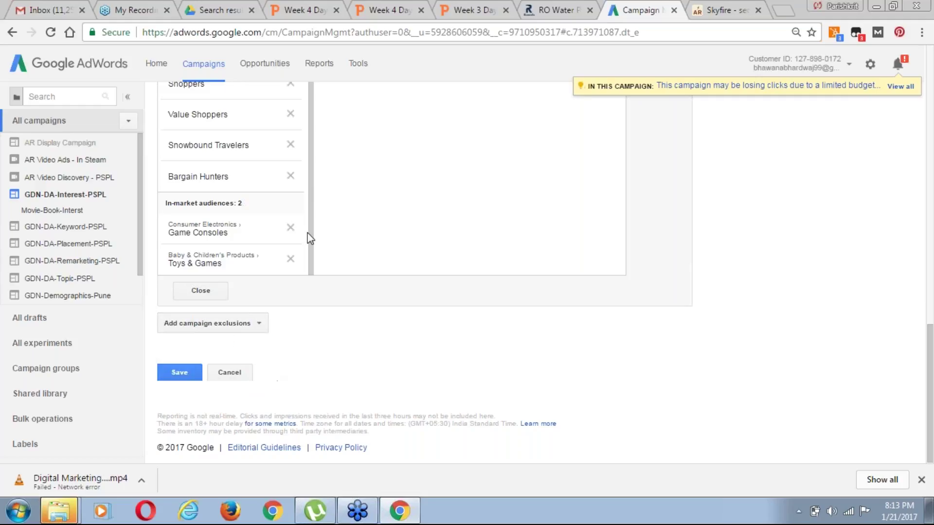
pyautogui.click(180, 374)
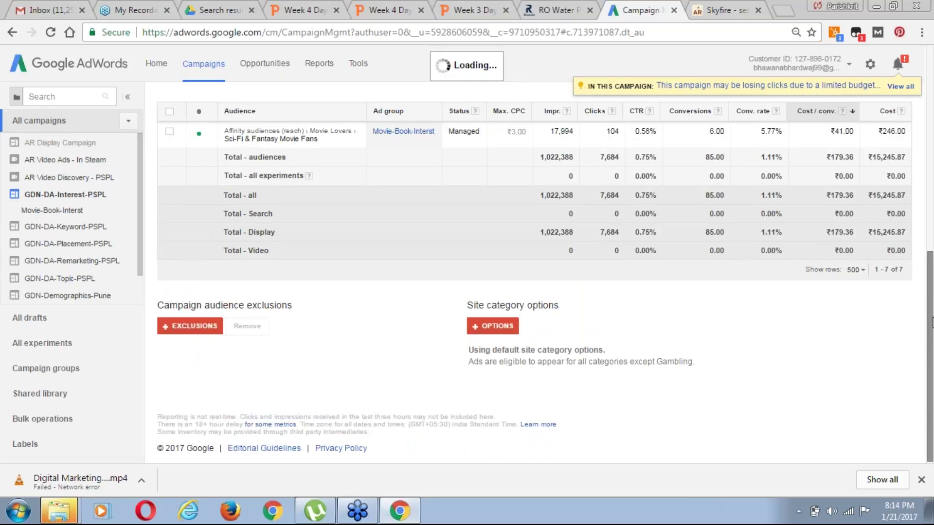
pyautogui.moveTo(930, 240); pyautogui.dragTo(930, 217)
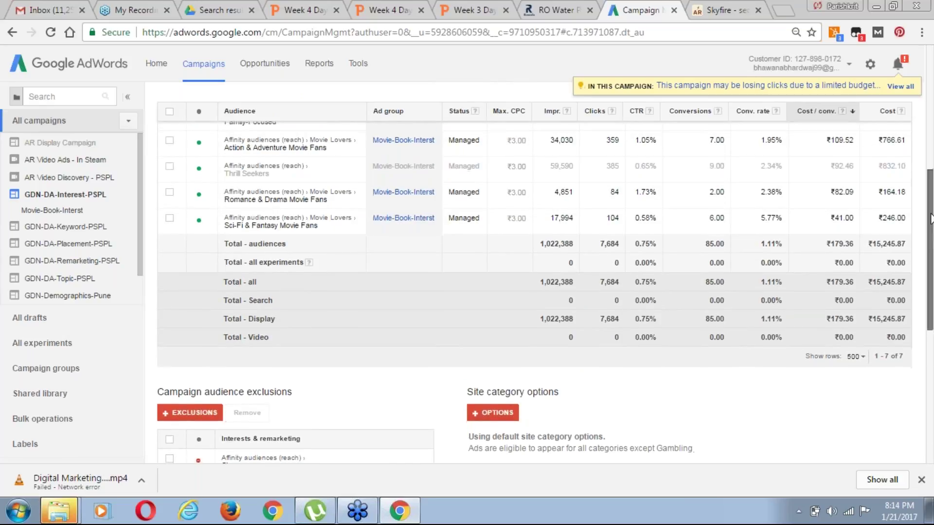
pyautogui.scroll(3, 930, 218)
pyautogui.click(820, 188)
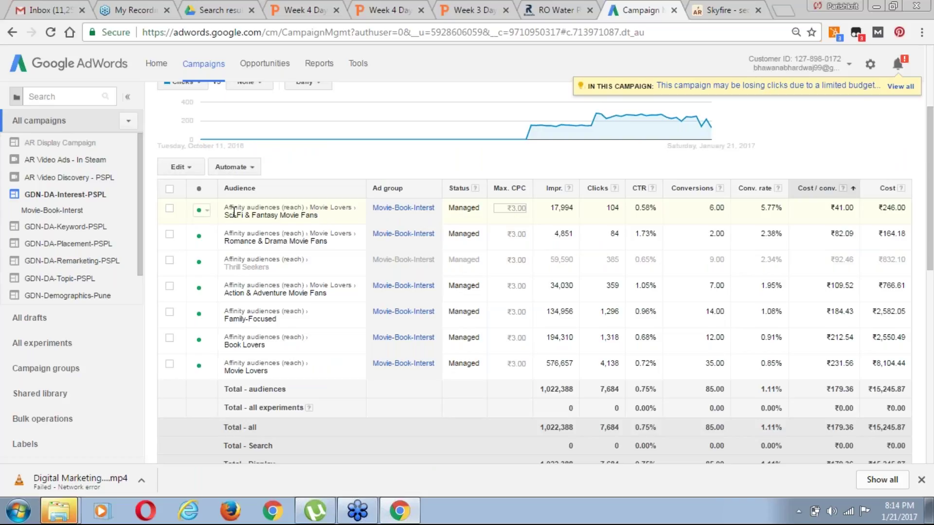
pyautogui.click(204, 210)
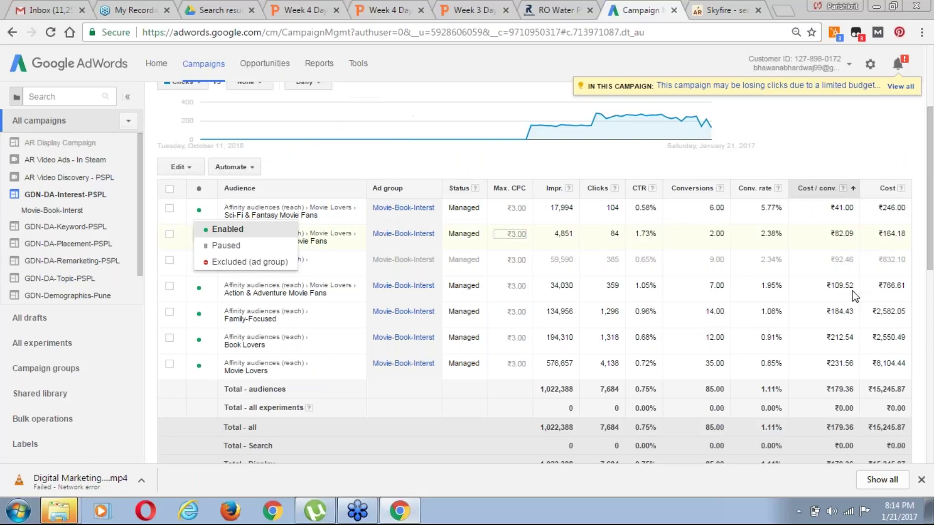
pyautogui.moveTo(930, 267); pyautogui.dragTo(933, 426)
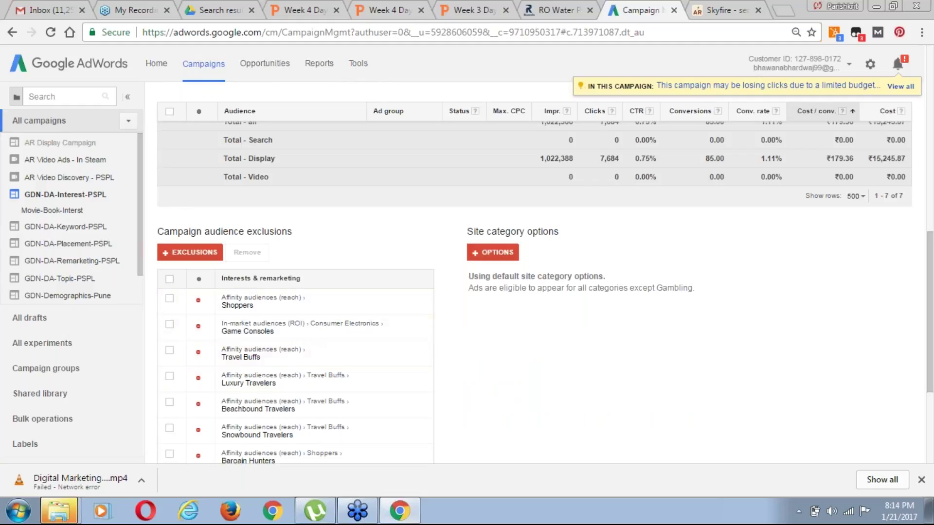
pyautogui.moveTo(931, 265); pyautogui.dragTo(932, 349)
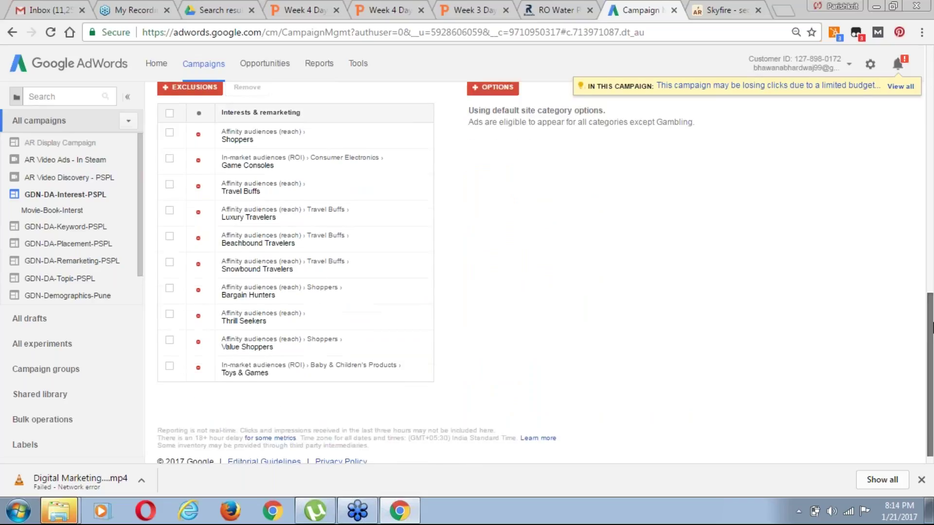
pyautogui.scroll(1, 526, 242)
# Select and remove all ten campaign audience exclusions, confirming with OK, then begin new targeting
pyautogui.click(169, 163)
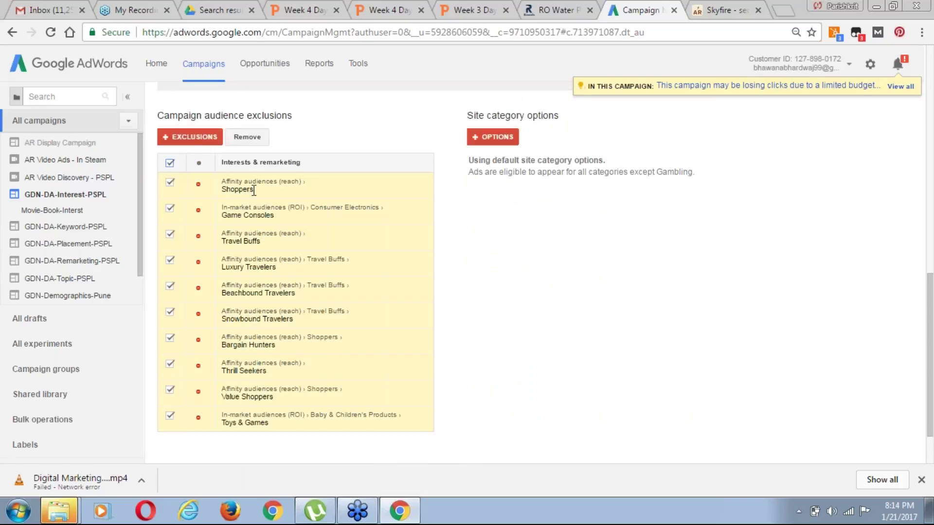
pyautogui.click(248, 137)
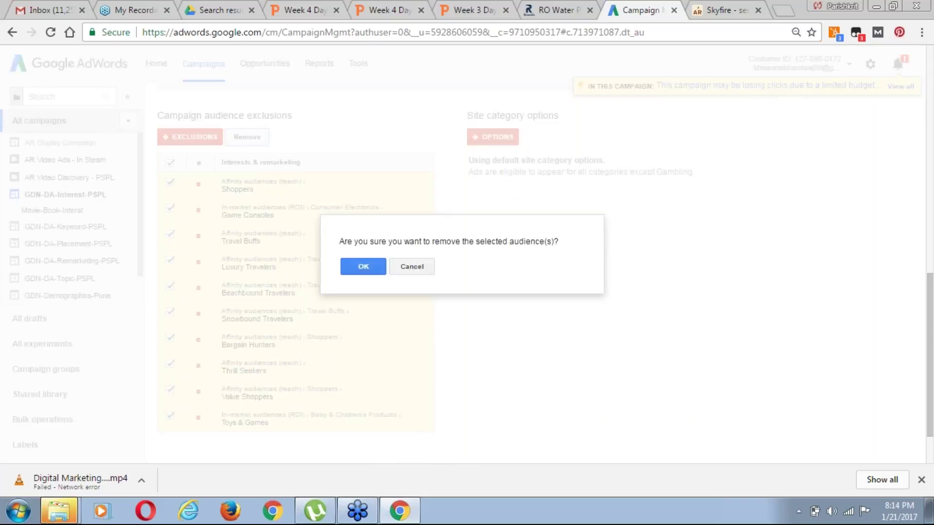
pyautogui.click(360, 267)
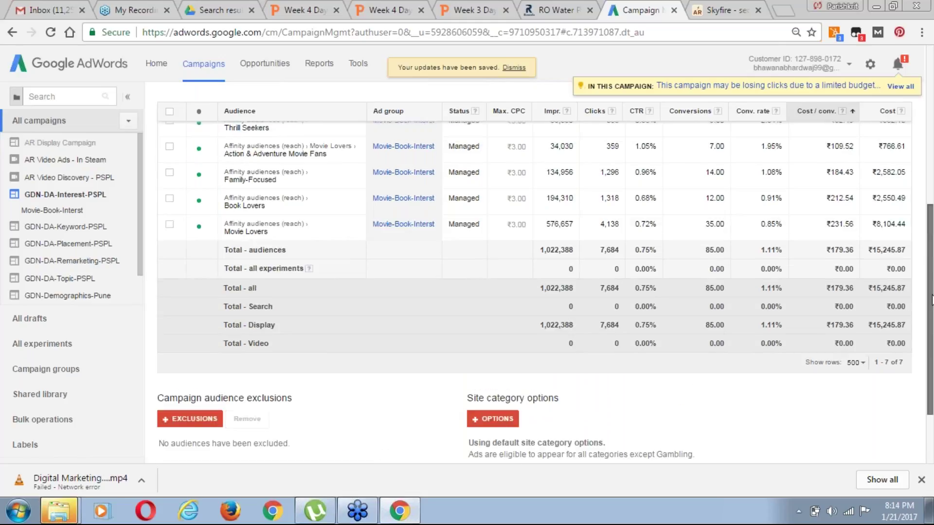
pyautogui.moveTo(931, 299); pyautogui.dragTo(932, 154)
pyautogui.click(186, 178)
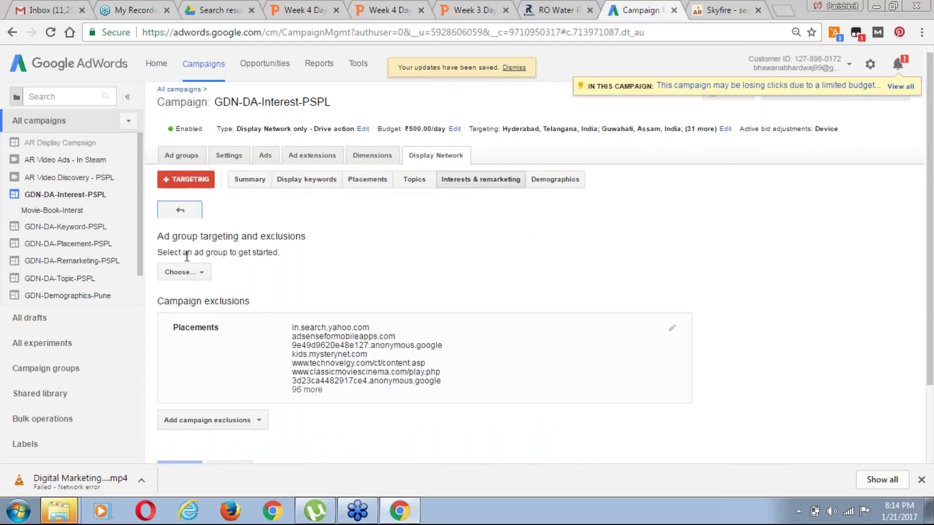
# Pick the Movie-Book-Interst ad group and browse Affinity audiences under Interests & remarketing
pyautogui.click(203, 272)
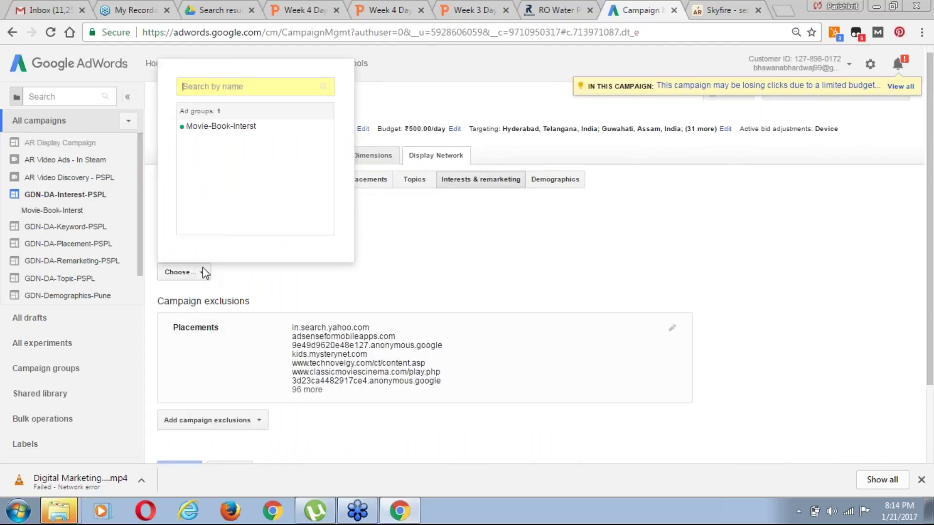
pyautogui.click(235, 126)
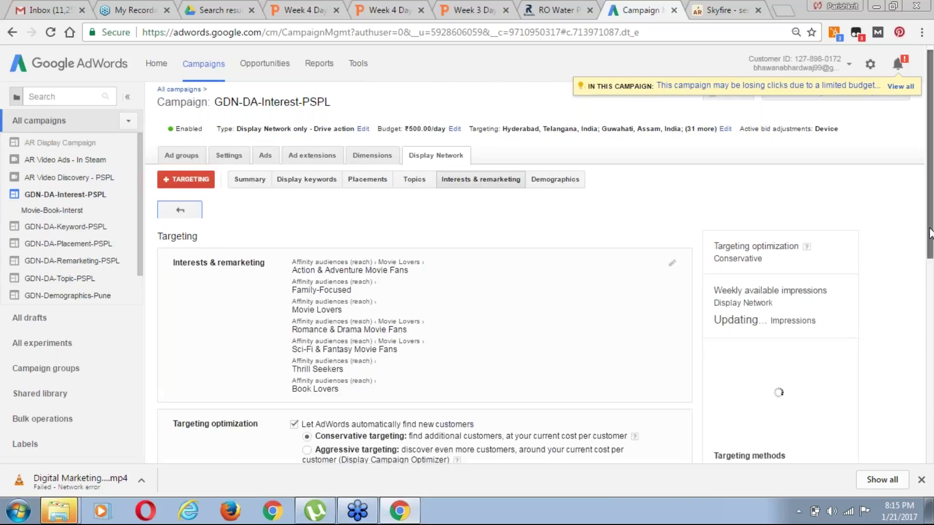
pyautogui.scroll(-1, 932, 249)
pyautogui.scroll(-2, 932, 250)
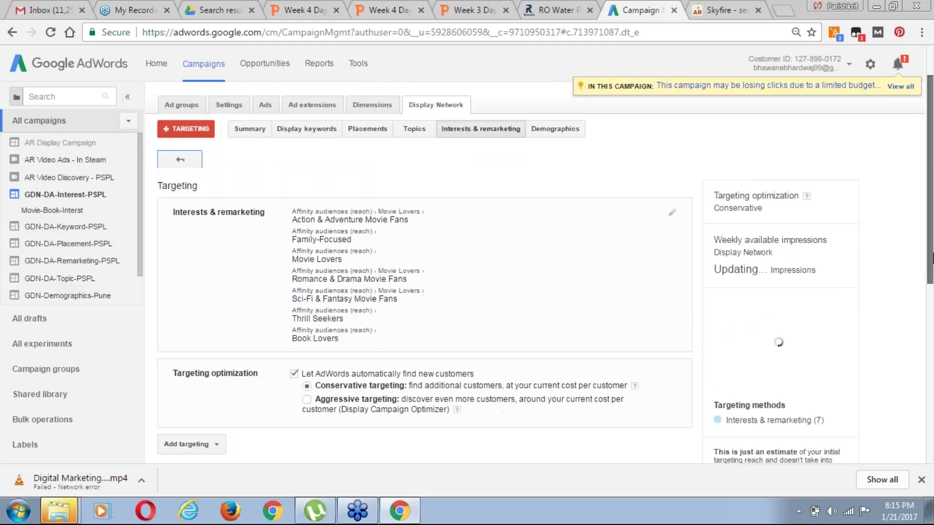
pyautogui.click(672, 180)
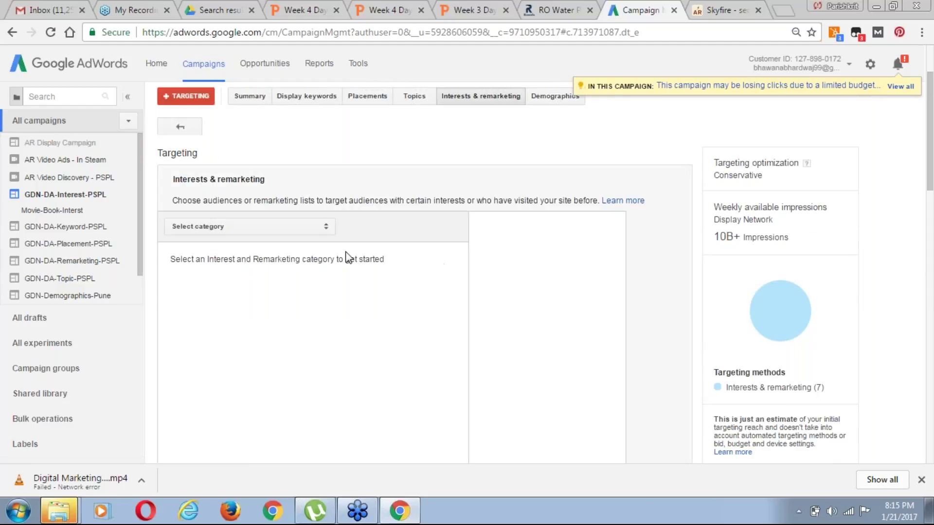
pyautogui.click(269, 229)
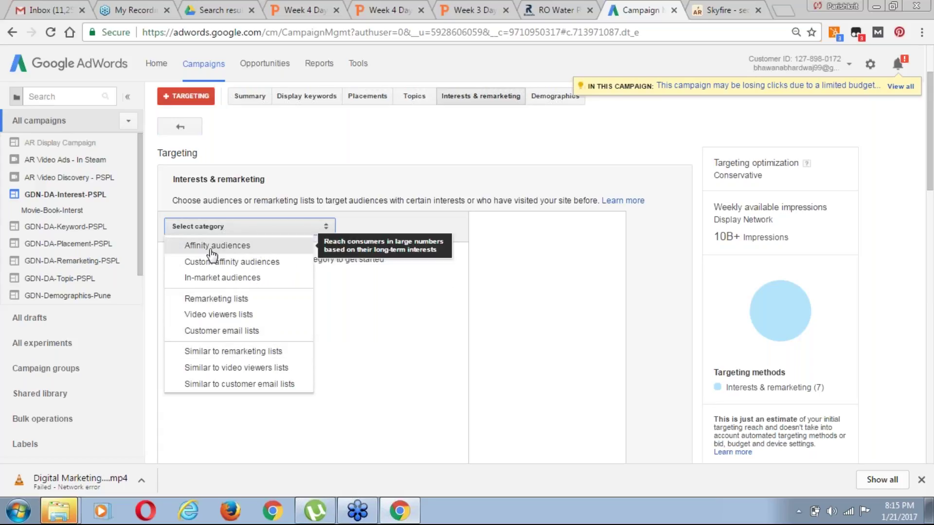
pyautogui.click(230, 246)
pyautogui.click(241, 256)
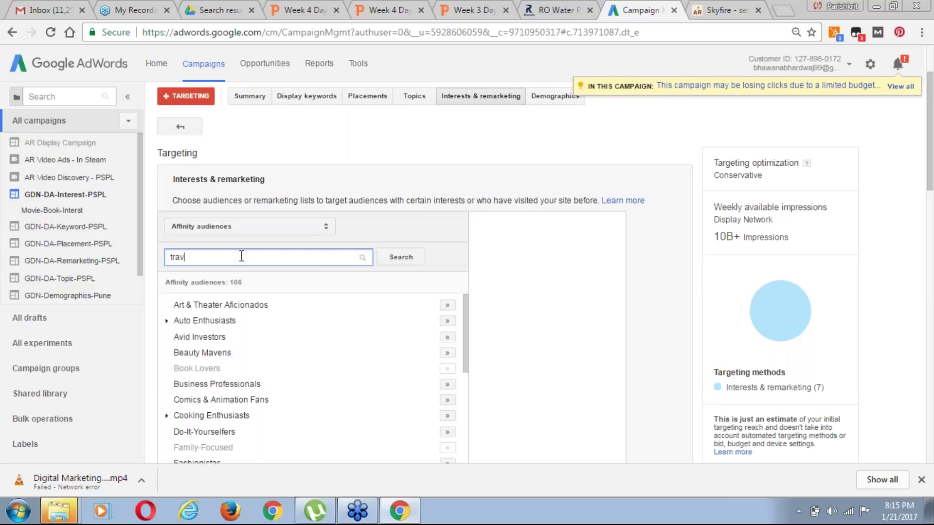
# Search 'travel' and add Shoppers, Travel Buffs, Beachbound, Luxury and Snowbound Travelers
pyautogui.click(406, 260)
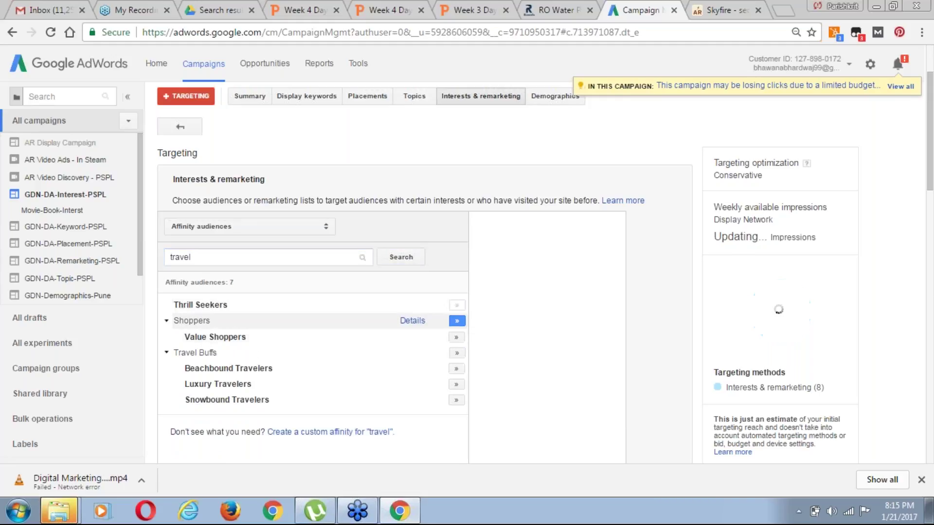
pyautogui.click(456, 320)
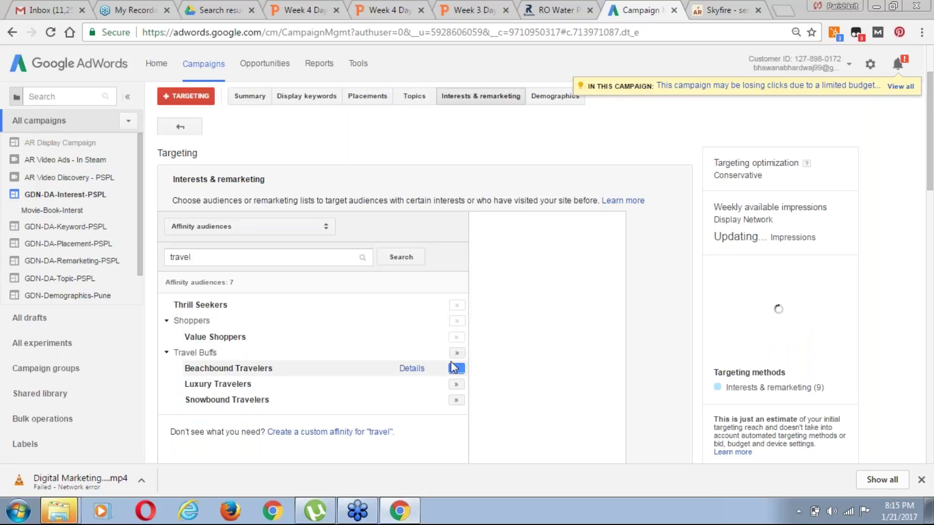
pyautogui.click(457, 354)
pyautogui.click(458, 370)
pyautogui.click(456, 385)
pyautogui.click(456, 403)
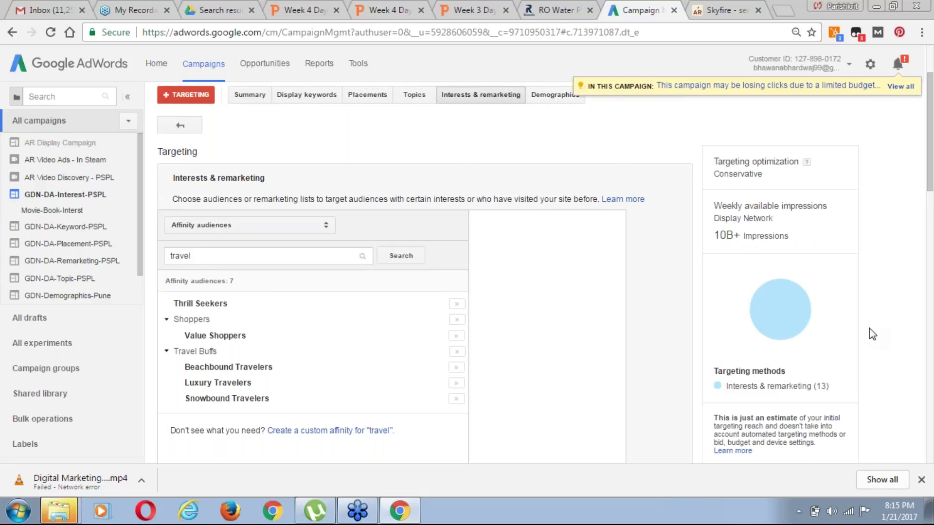
pyautogui.scroll(-4, 868, 328)
pyautogui.scroll(-1, 869, 329)
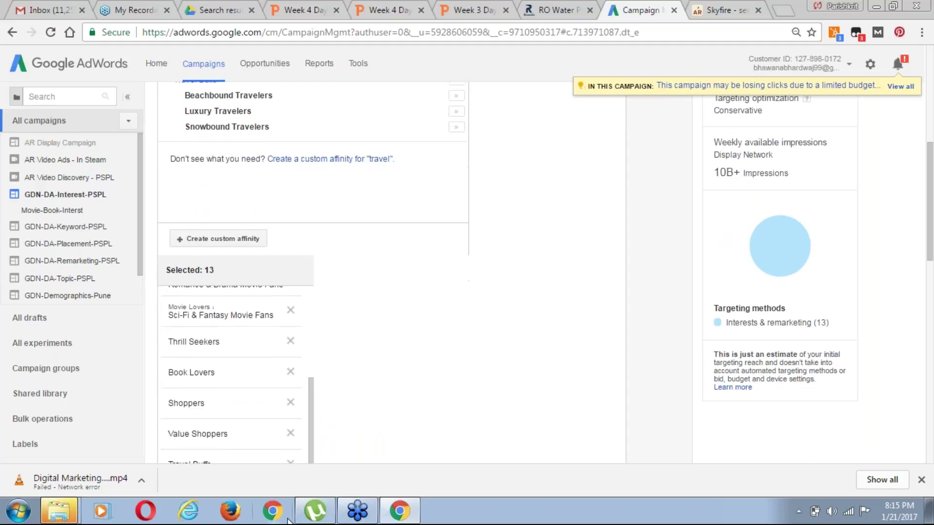
pyautogui.scroll(-3, 288, 520)
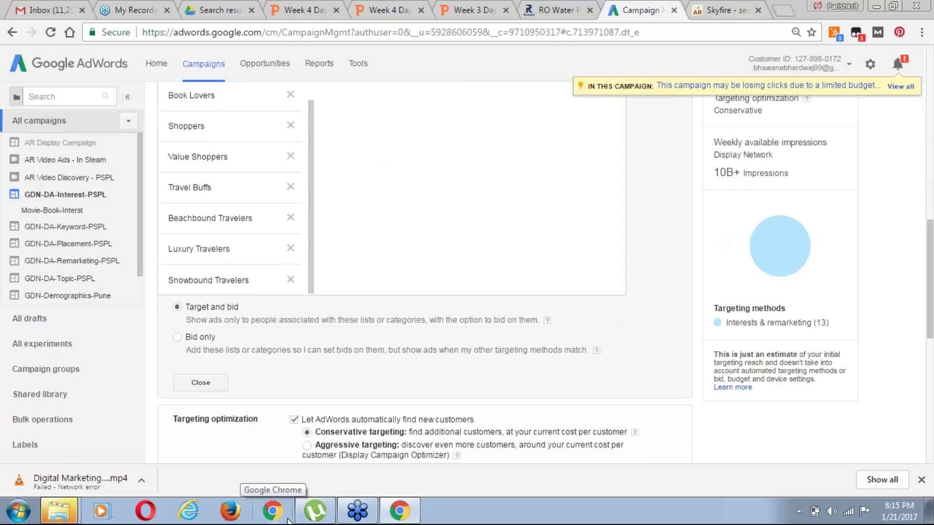
pyautogui.scroll(-2, 288, 520)
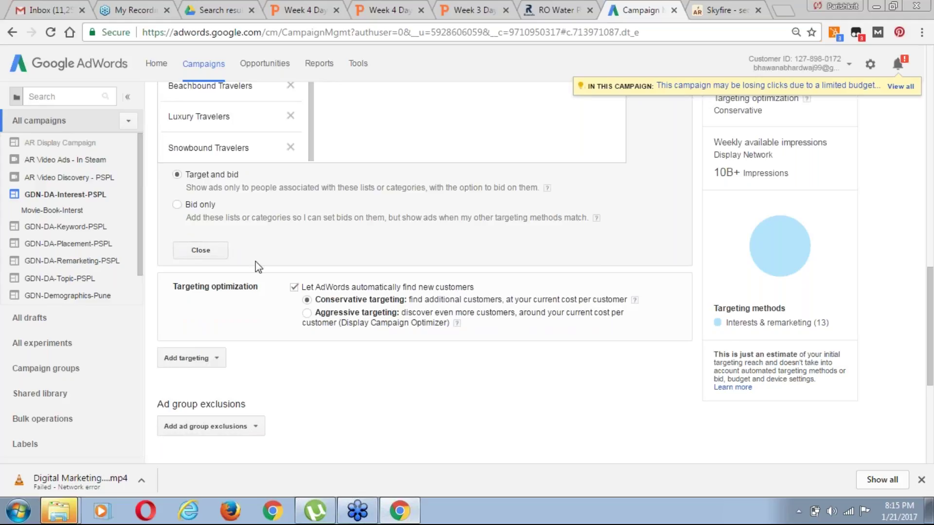
pyautogui.scroll(-1, 256, 262)
pyautogui.scroll(-1, 425, 272)
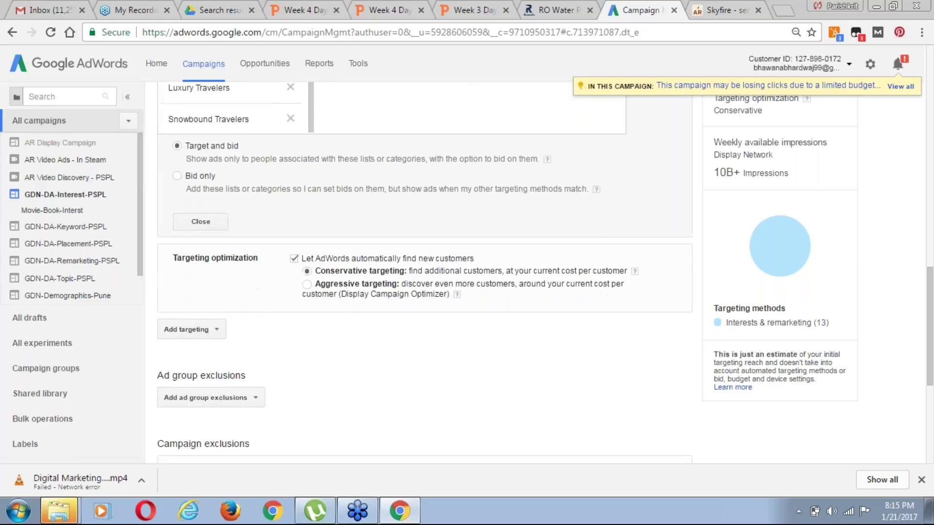
pyautogui.scroll(-3, 506, 271)
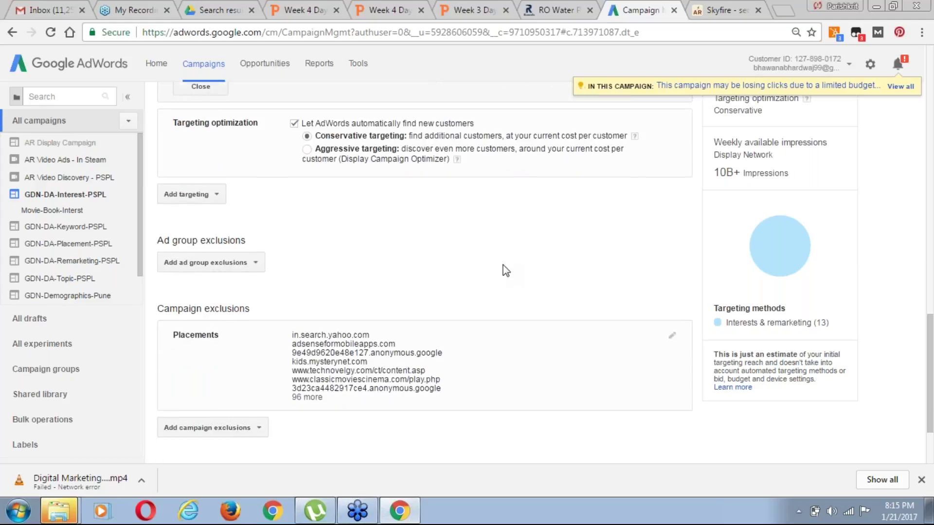
pyautogui.scroll(-1, 592, 390)
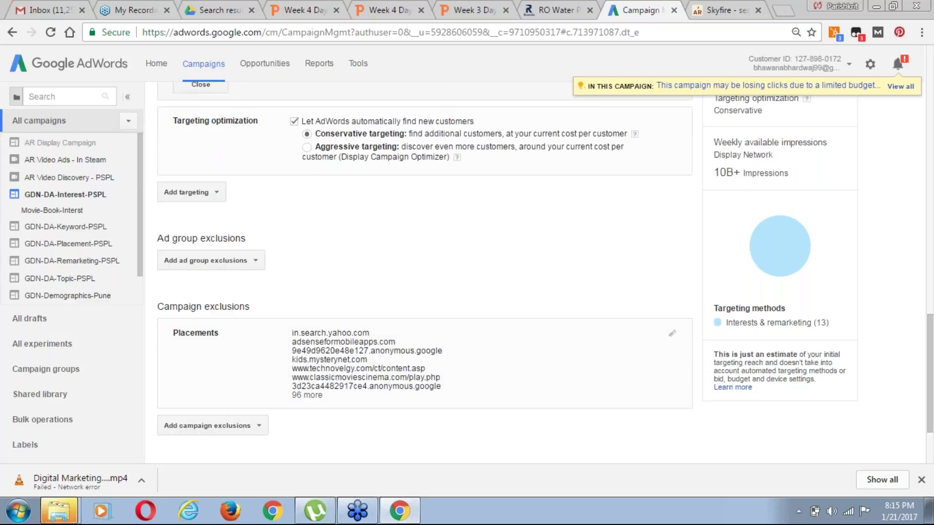
pyautogui.scroll(-2, 704, 370)
# Save the interest targeting and check the six new affinity audience rows in the table
pyautogui.click(179, 372)
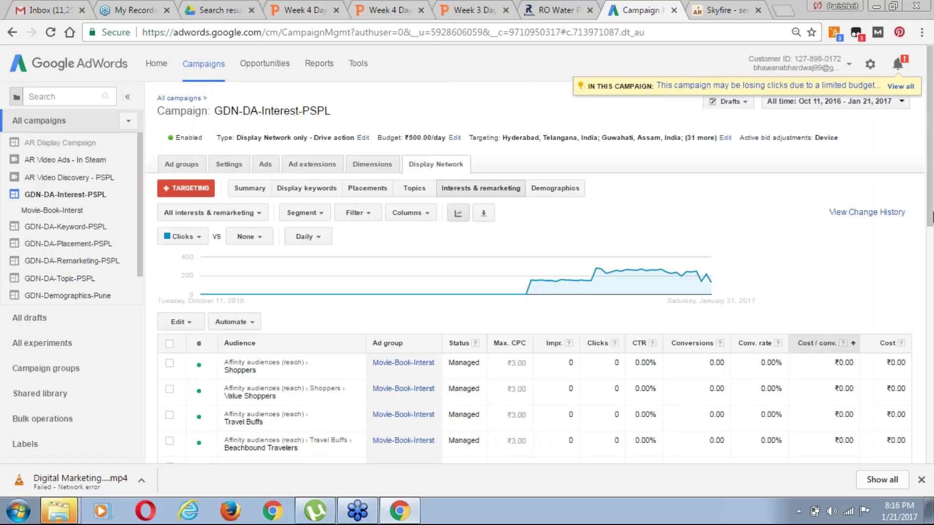
pyautogui.moveTo(932, 233); pyautogui.dragTo(931, 366)
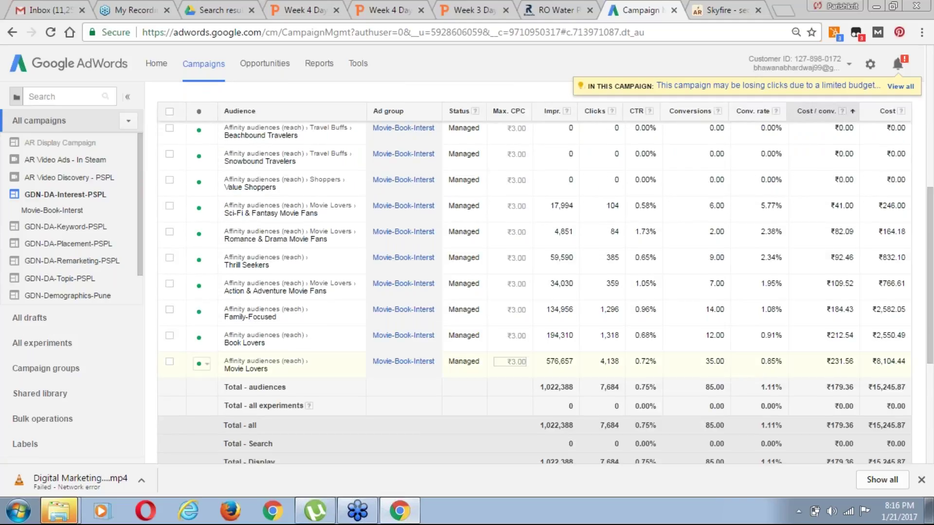
pyautogui.moveTo(930, 338); pyautogui.dragTo(932, 300)
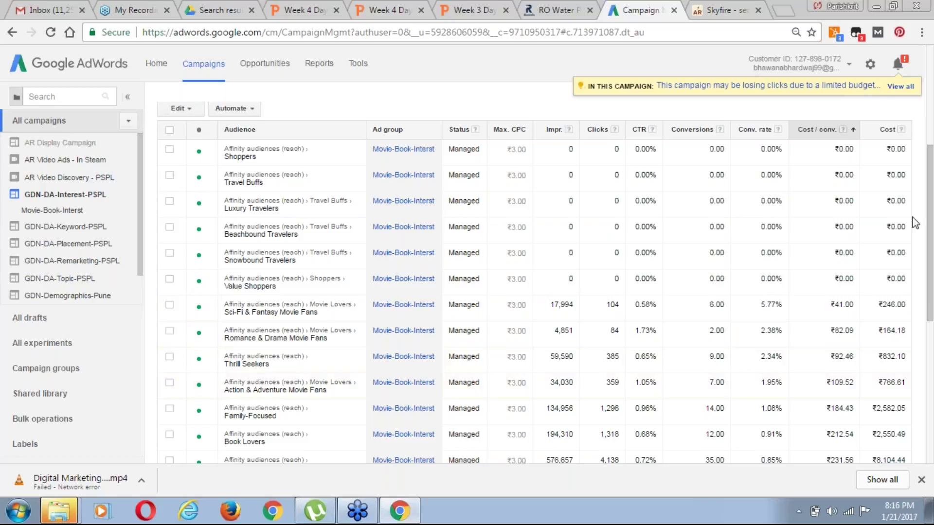
pyautogui.moveTo(930, 292); pyautogui.dragTo(931, 262)
pyautogui.scroll(-2, 618, 388)
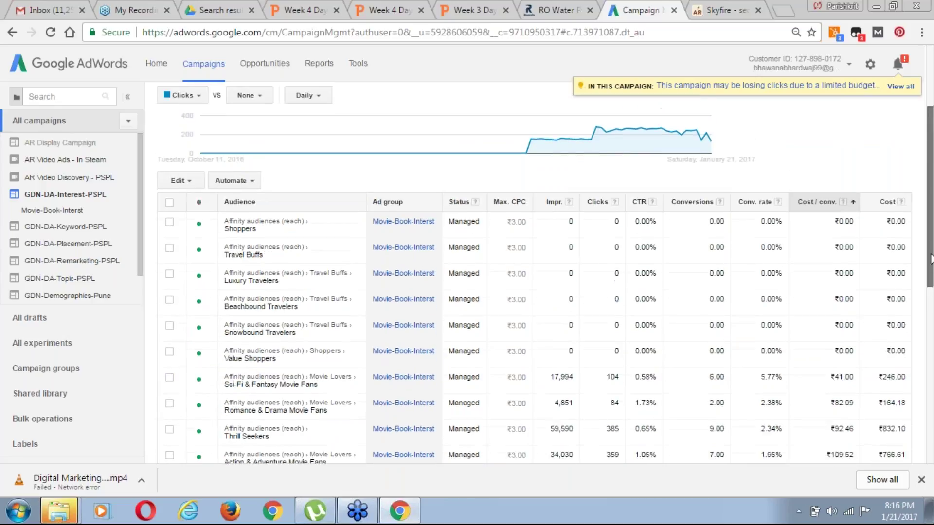
pyautogui.moveTo(931, 250); pyautogui.dragTo(418, 161)
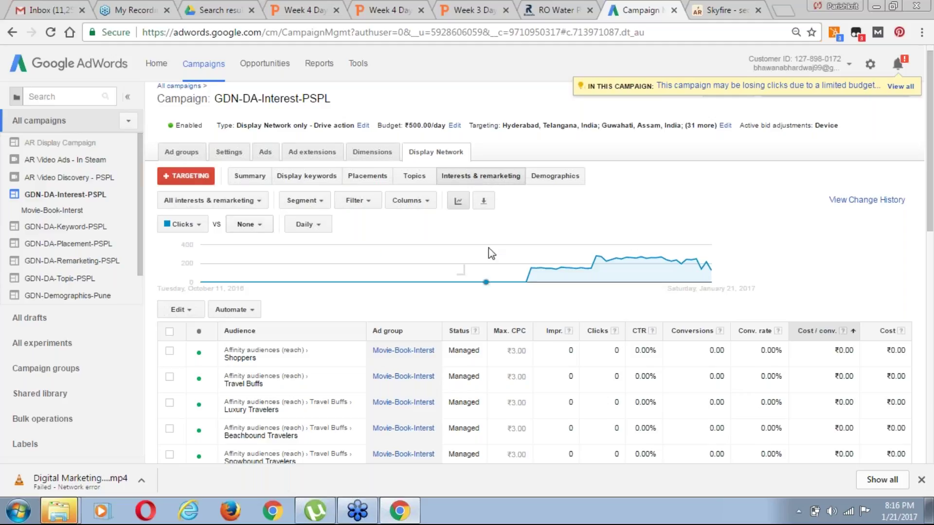
pyautogui.click(551, 180)
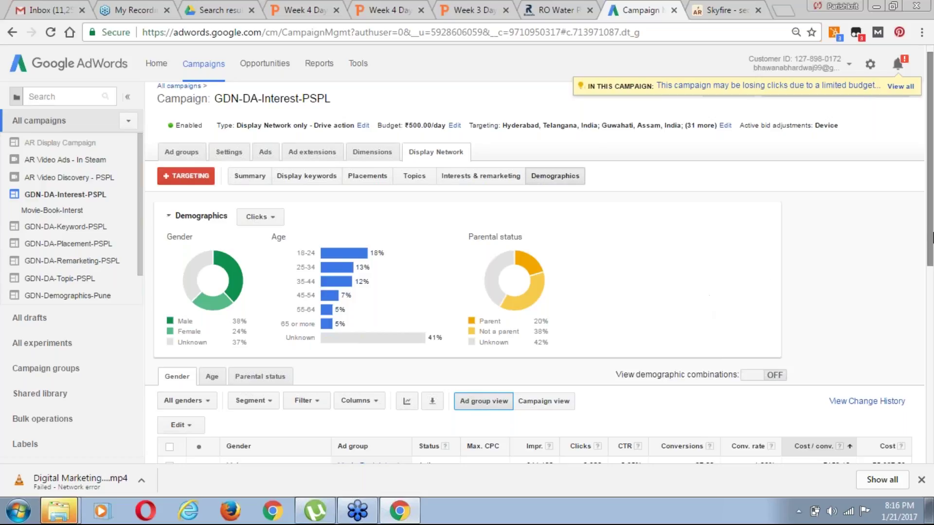
pyautogui.scroll(-1, 930, 258)
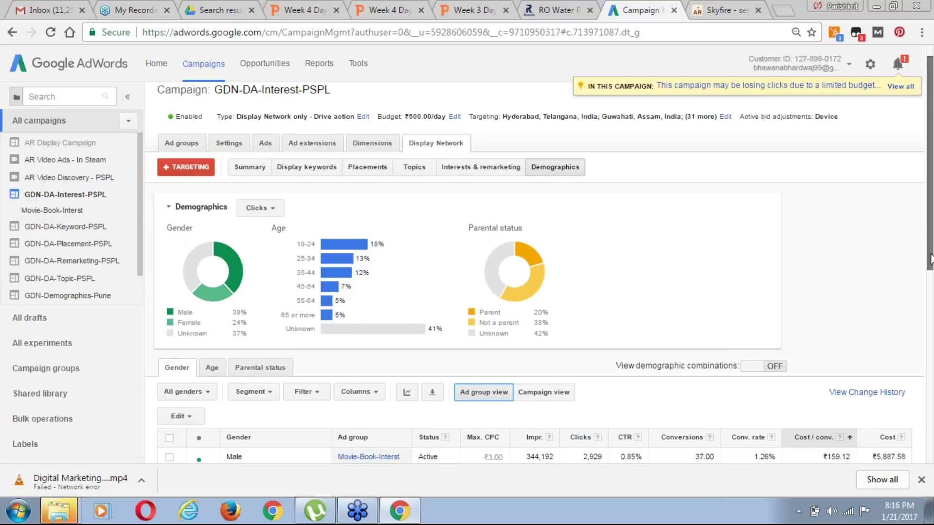
pyautogui.scroll(-3, 931, 258)
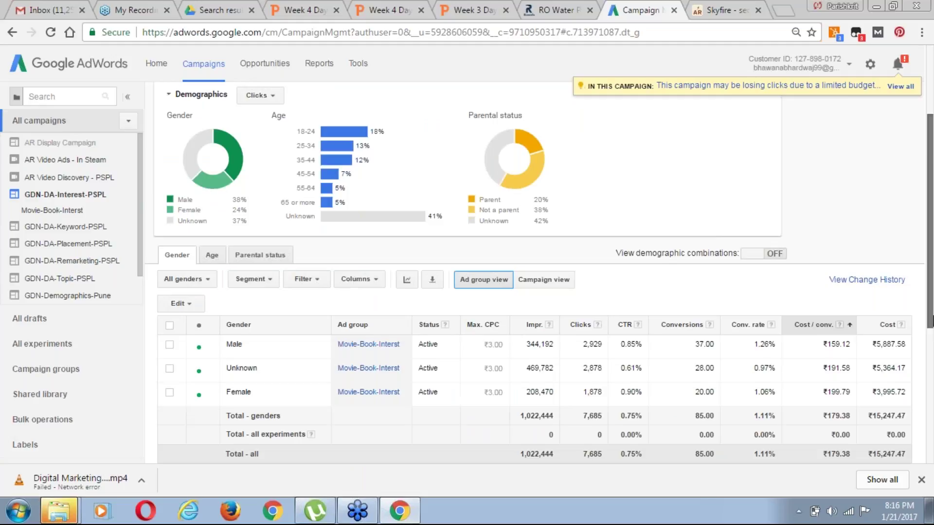
pyautogui.scroll(-1, 342, 428)
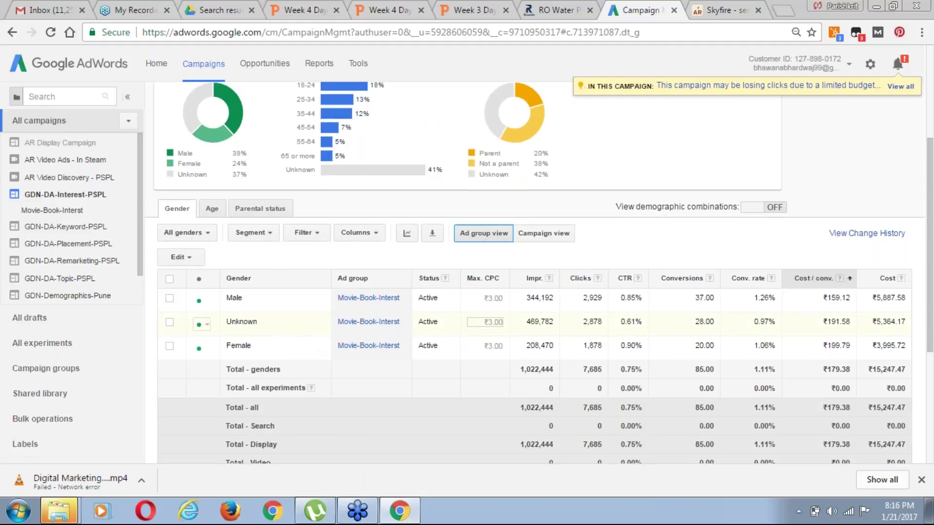
pyautogui.scroll(1, 932, 263)
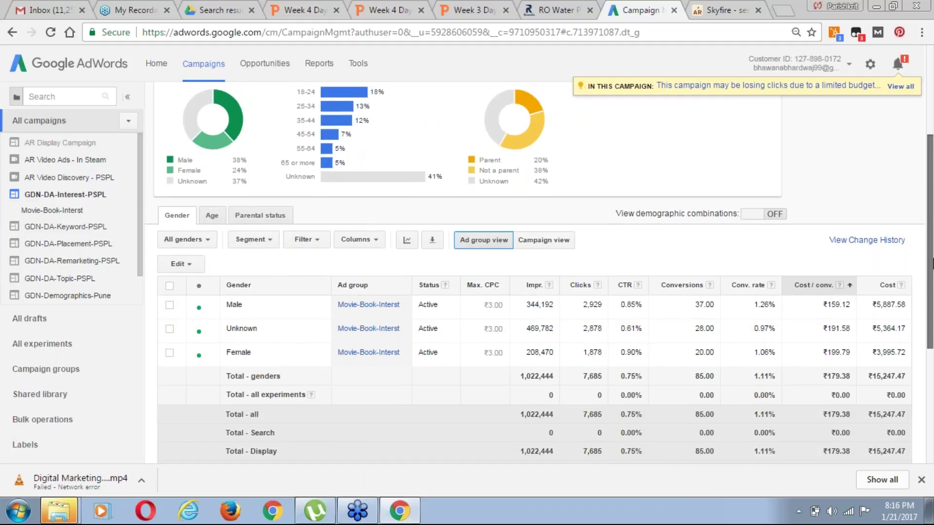
pyautogui.scroll(4, 932, 263)
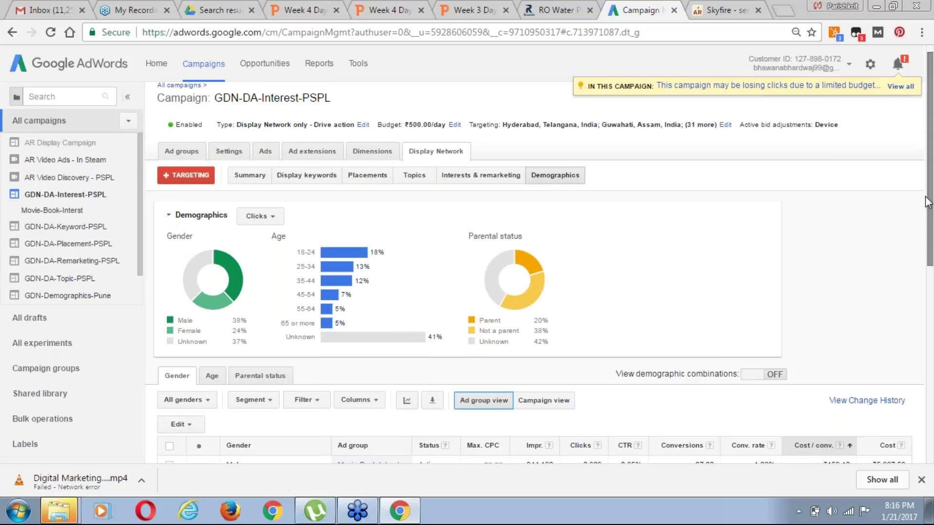
pyautogui.scroll(1, 928, 202)
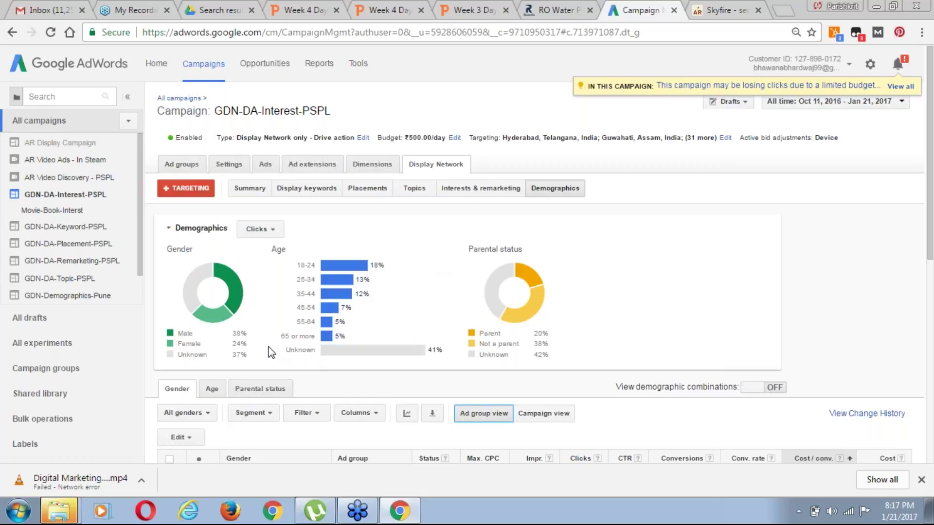
# Open the Age tab, sort by conversions, then by Cost / conv. (25–34 ₹245.48 first)
pyautogui.click(212, 388)
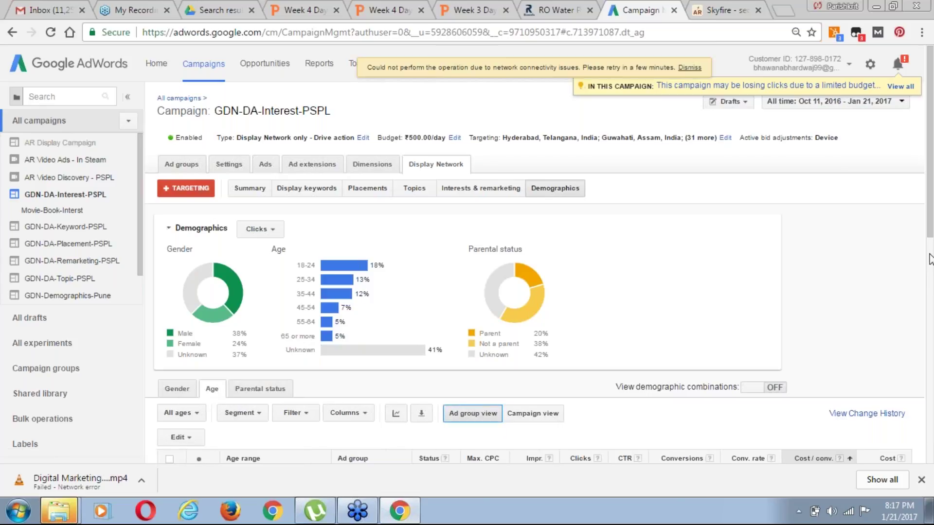
pyautogui.moveTo(931, 220); pyautogui.dragTo(931, 316)
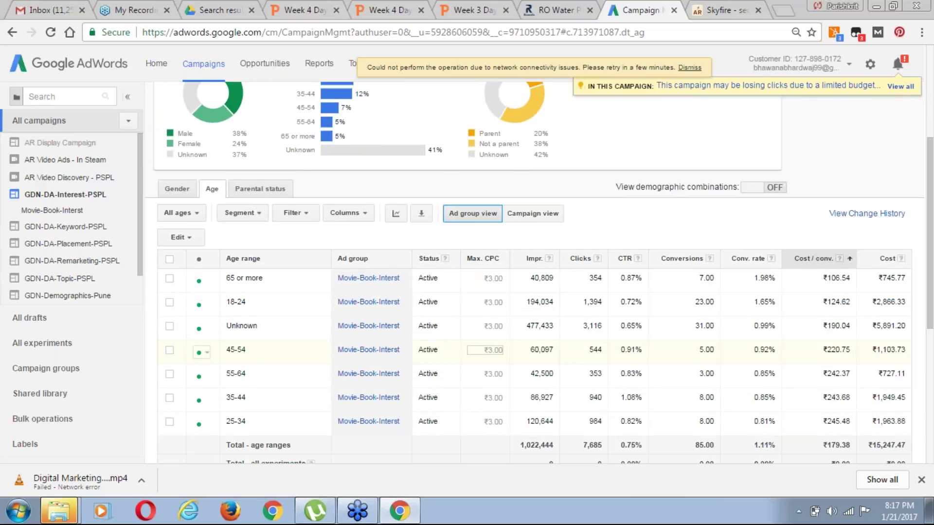
pyautogui.click(682, 258)
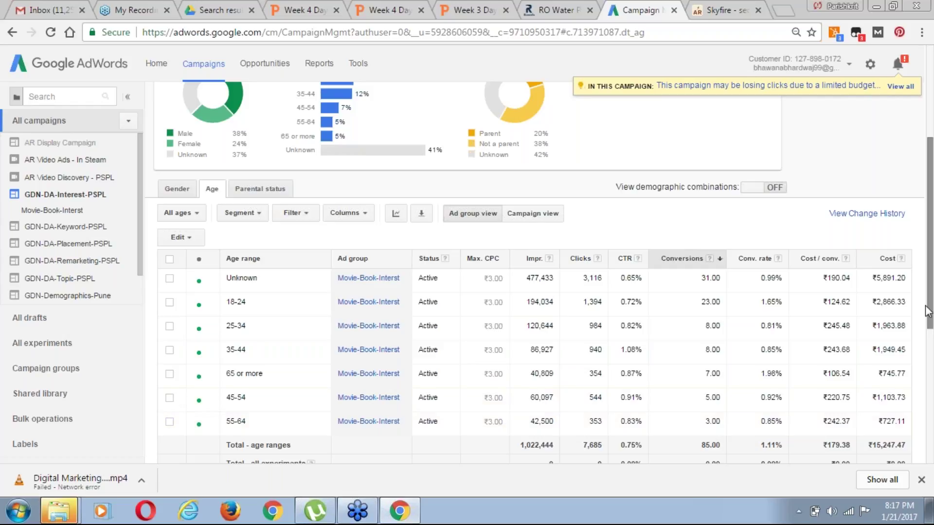
pyautogui.moveTo(931, 326); pyautogui.dragTo(931, 346)
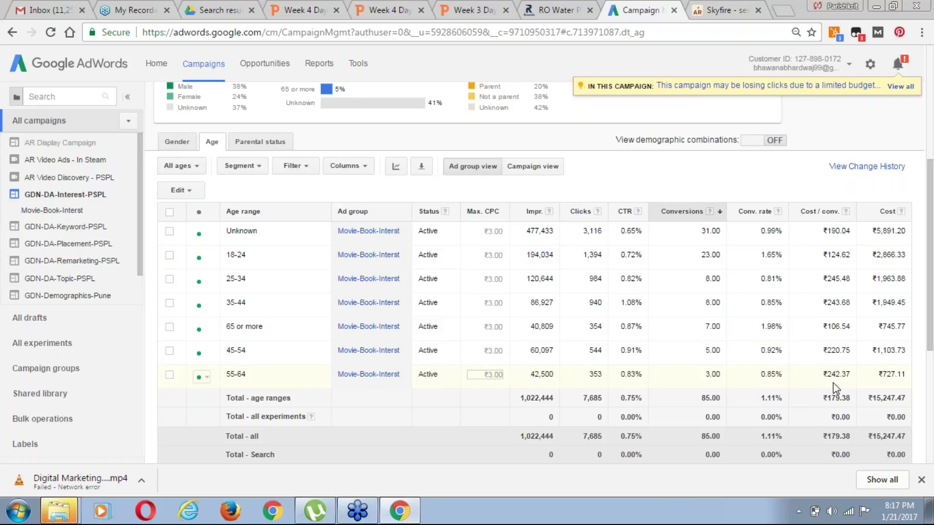
pyautogui.click(819, 216)
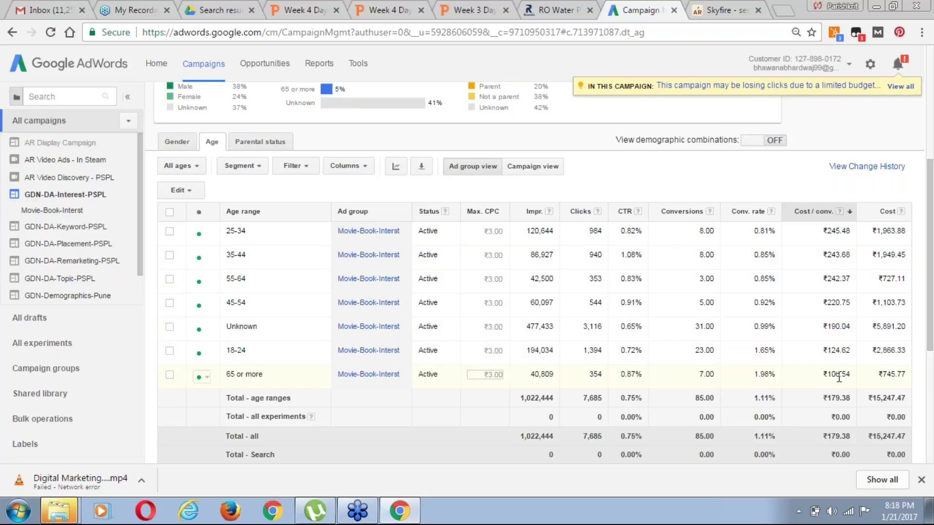
pyautogui.moveTo(822, 375); pyautogui.dragTo(845, 377)
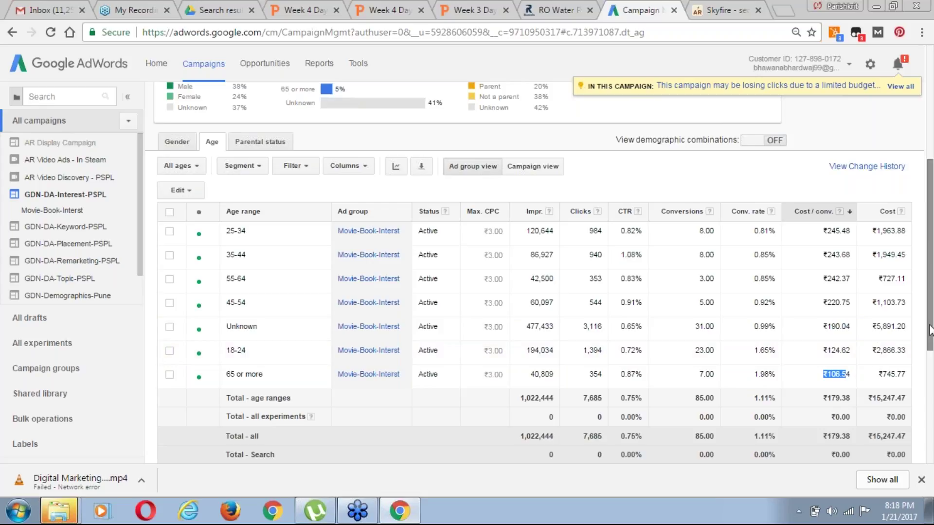
pyautogui.moveTo(930, 331); pyautogui.dragTo(932, 327)
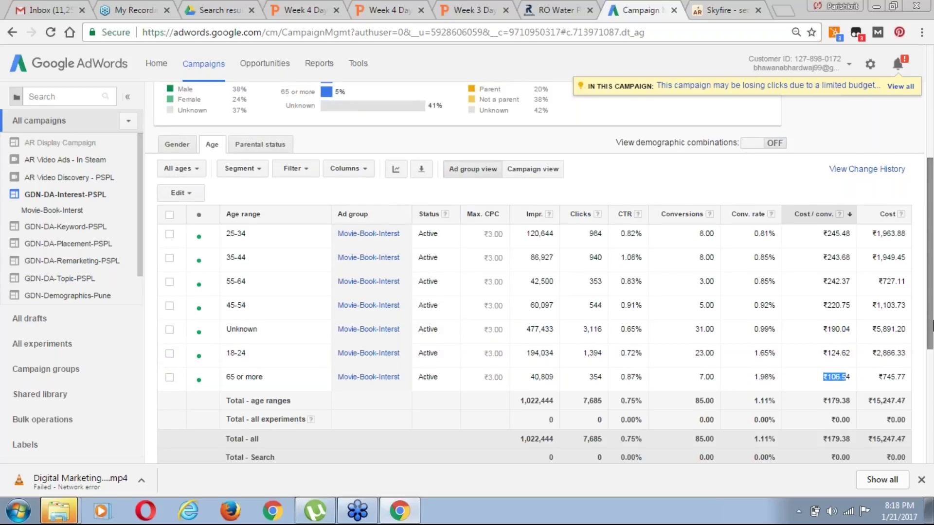
pyautogui.moveTo(932, 322); pyautogui.dragTo(932, 307)
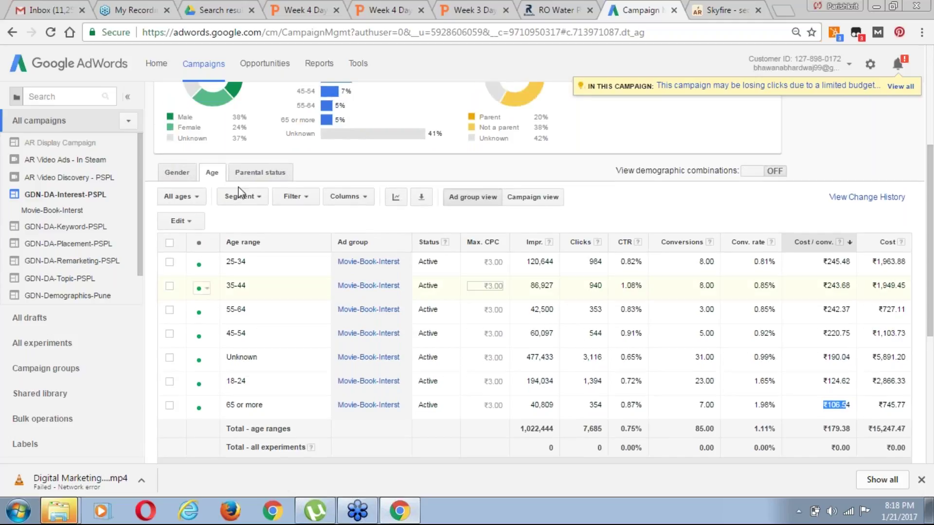
# Sort Parental status by Cost / conv.: Parent ₹207.44, Unknown ₹181.35, Not a parent ₹165.11
pyautogui.click(292, 174)
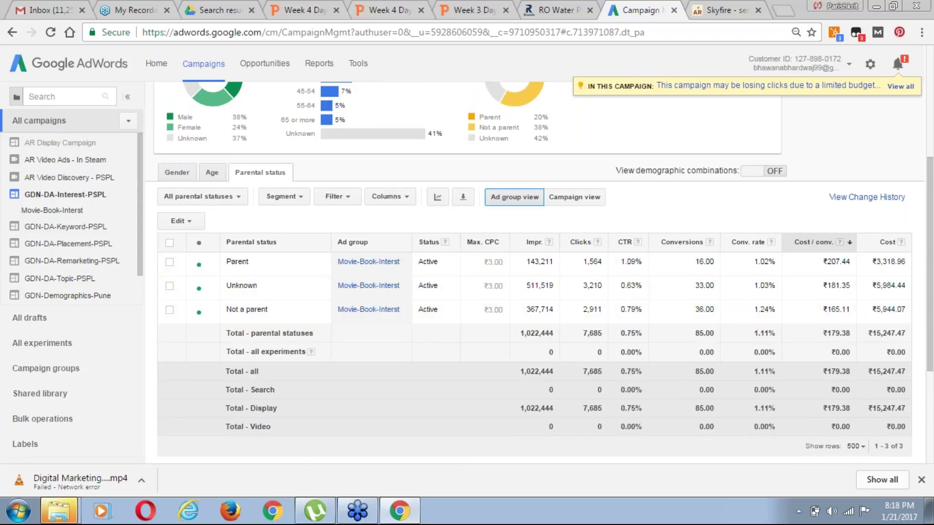
pyautogui.click(814, 249)
pyautogui.moveTo(712, 247)
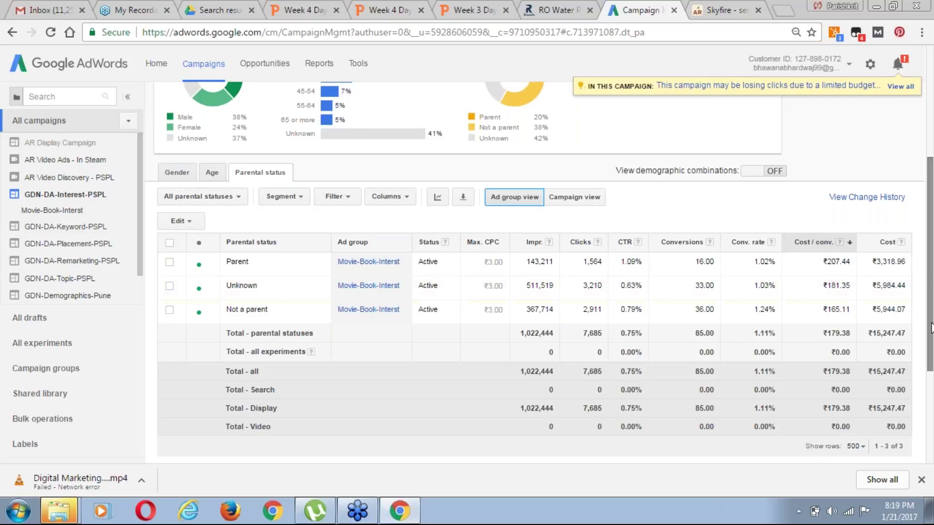
pyautogui.moveTo(931, 323); pyautogui.dragTo(929, 212)
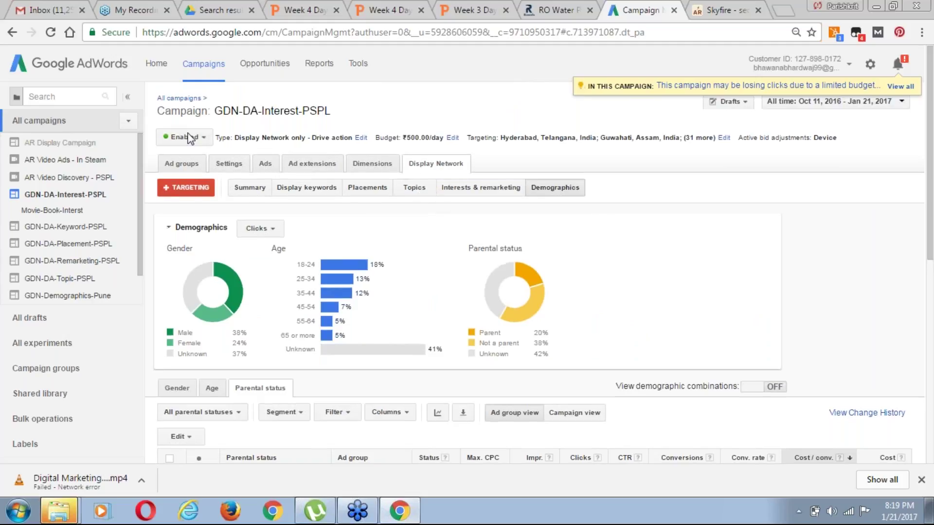
# Go to Search with display - PSPL's Keywords, dismiss the labels explanation, and open Search terms
pyautogui.scroll(-1, 141, 272)
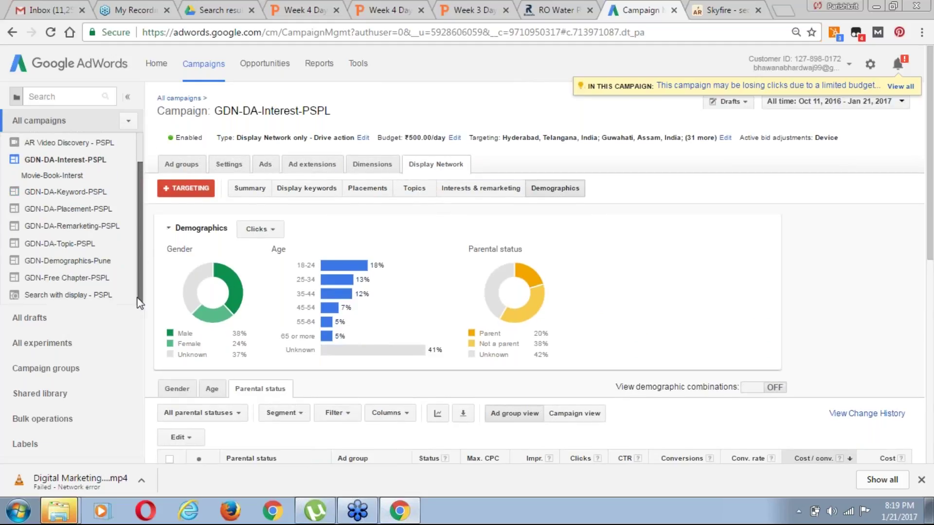
pyautogui.click(82, 295)
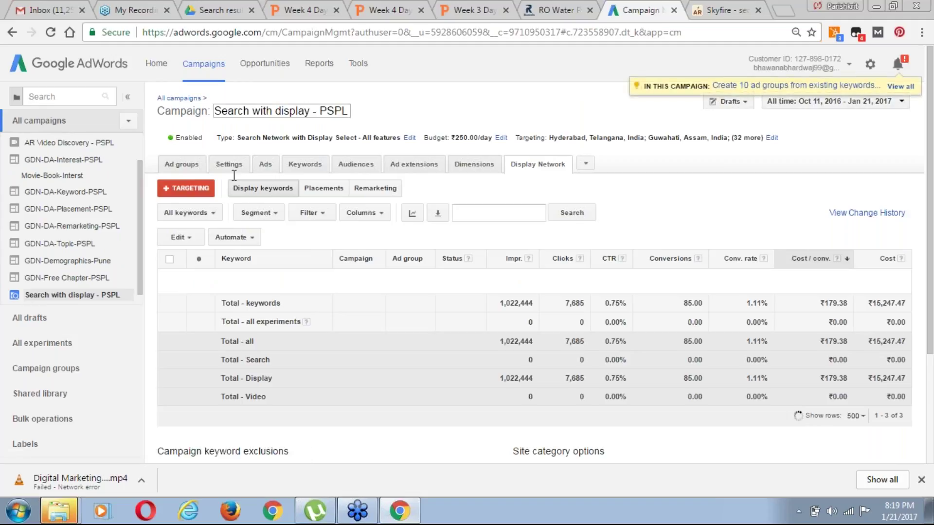
pyautogui.click(305, 164)
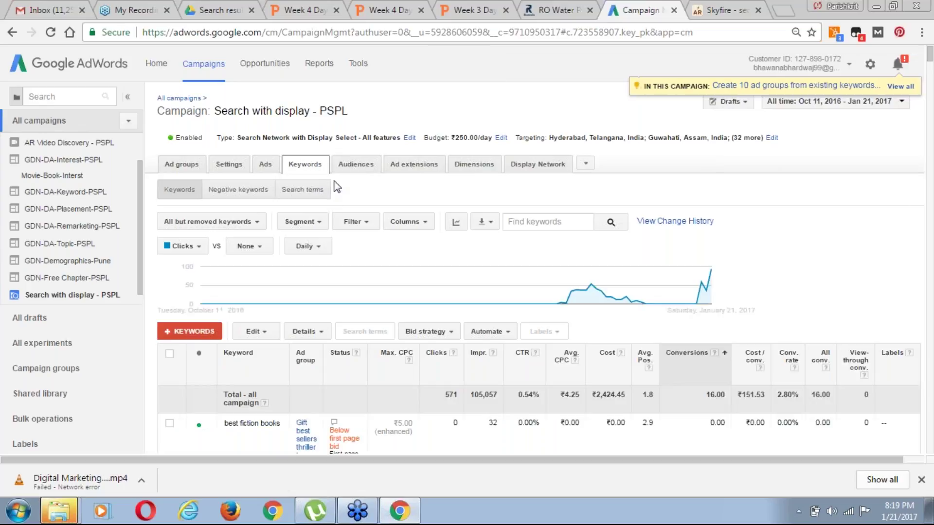
pyautogui.click(910, 352)
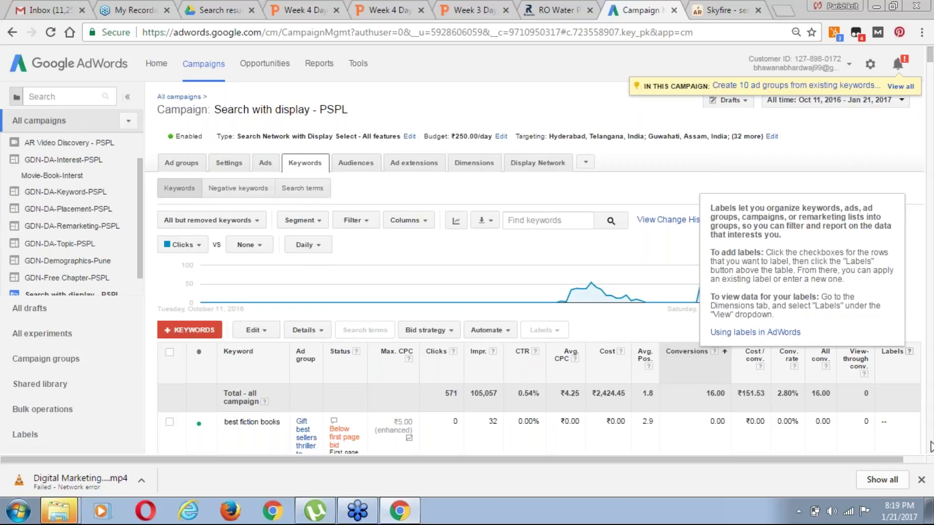
pyautogui.scroll(-2, 930, 447)
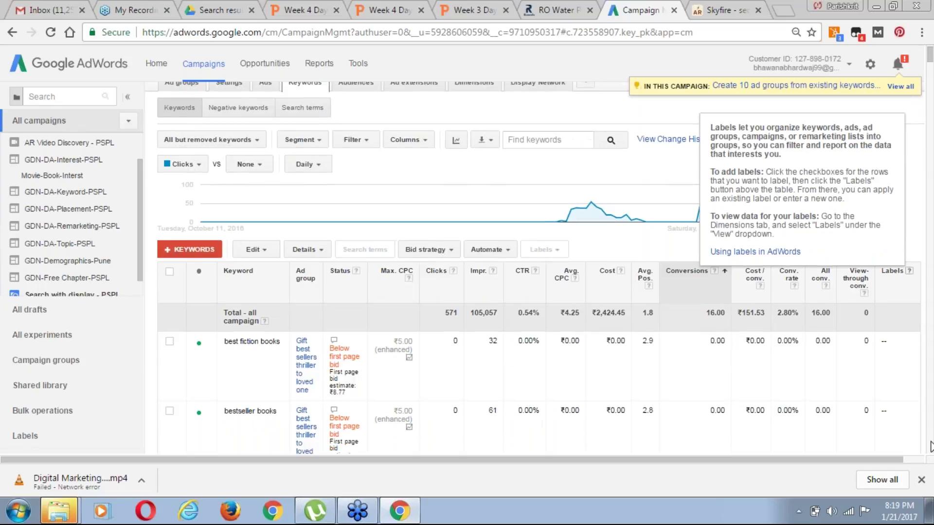
pyautogui.scroll(1, 930, 447)
pyautogui.scroll(-1, 930, 447)
pyautogui.scroll(1, 930, 446)
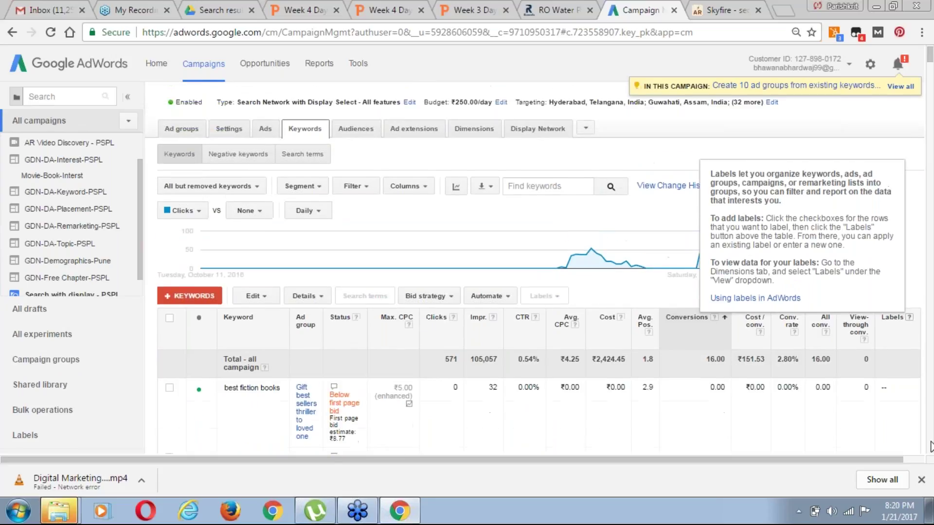
pyautogui.scroll(1, 930, 447)
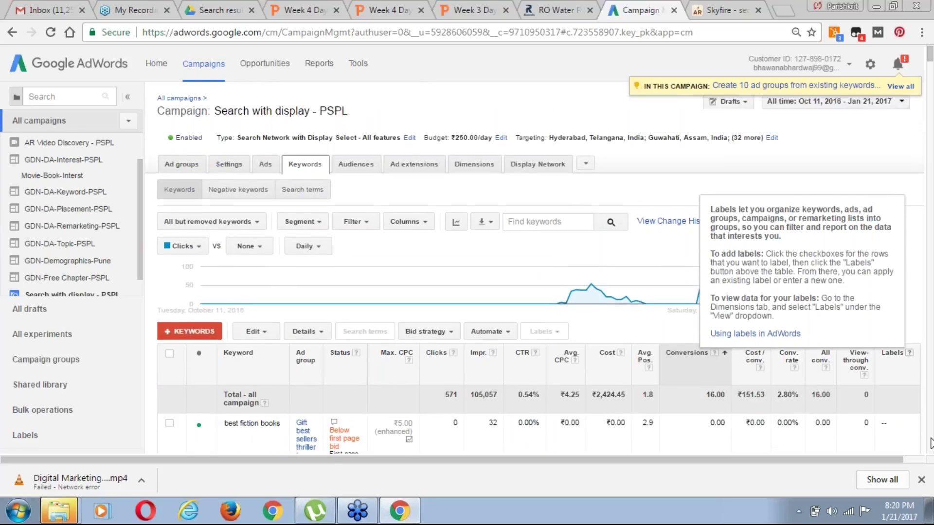
pyautogui.click(555, 224)
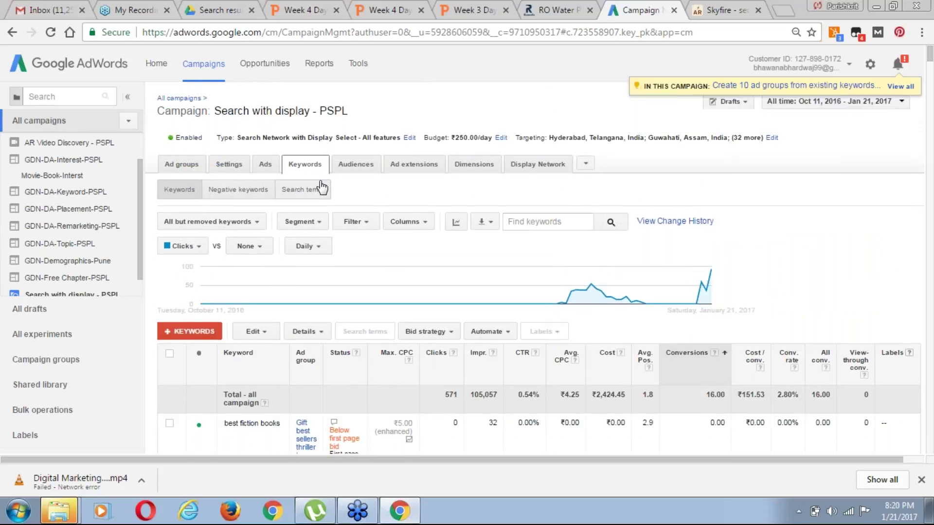
pyautogui.click(302, 192)
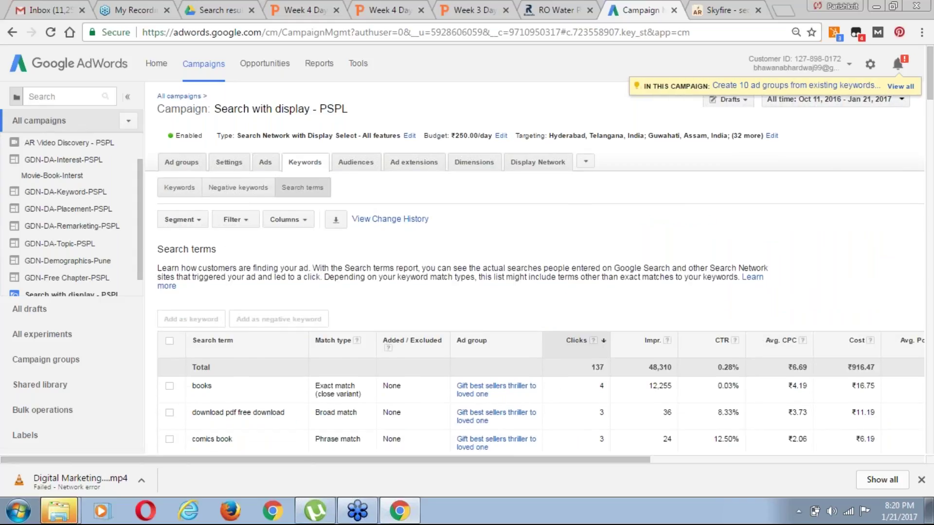
# Sort search terms by clicks, lowest first, and select 'www pasyhlogi prectcol books'
pyautogui.scroll(-3, 540, 292)
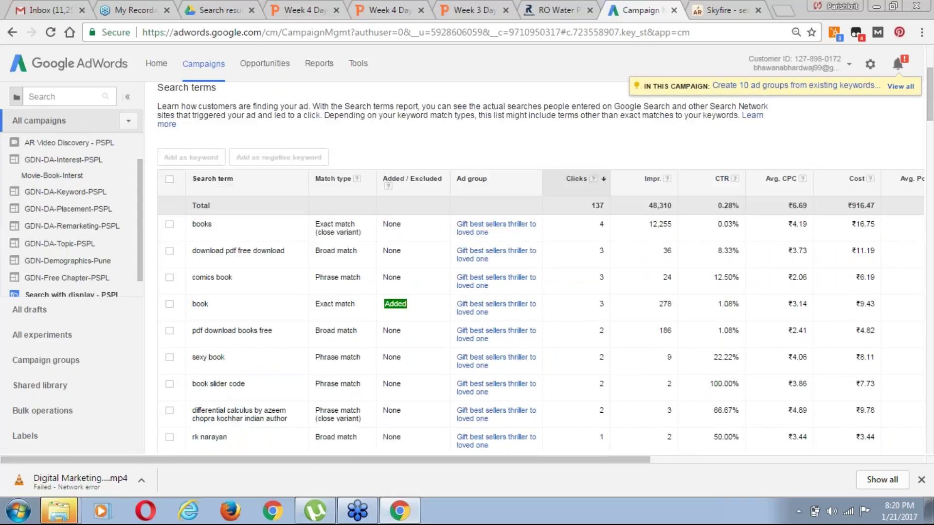
pyautogui.scroll(-1, 608, 156)
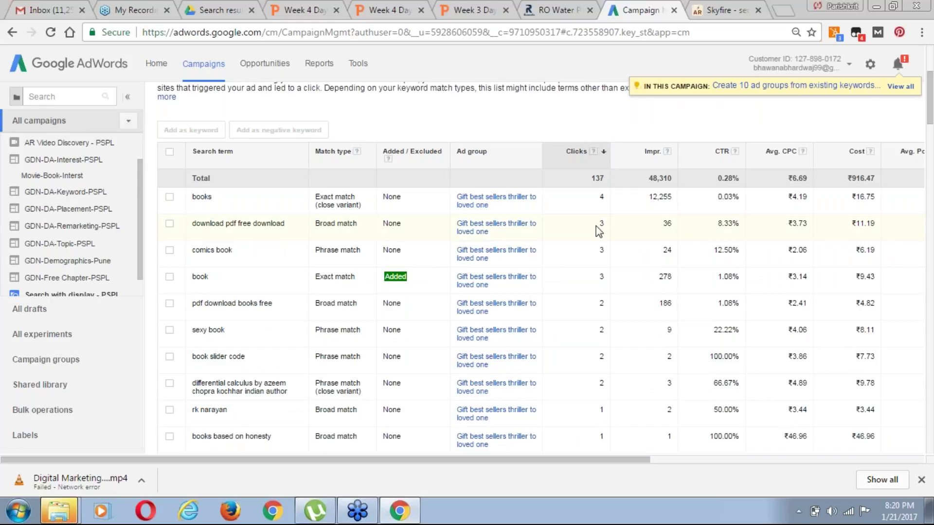
pyautogui.click(579, 153)
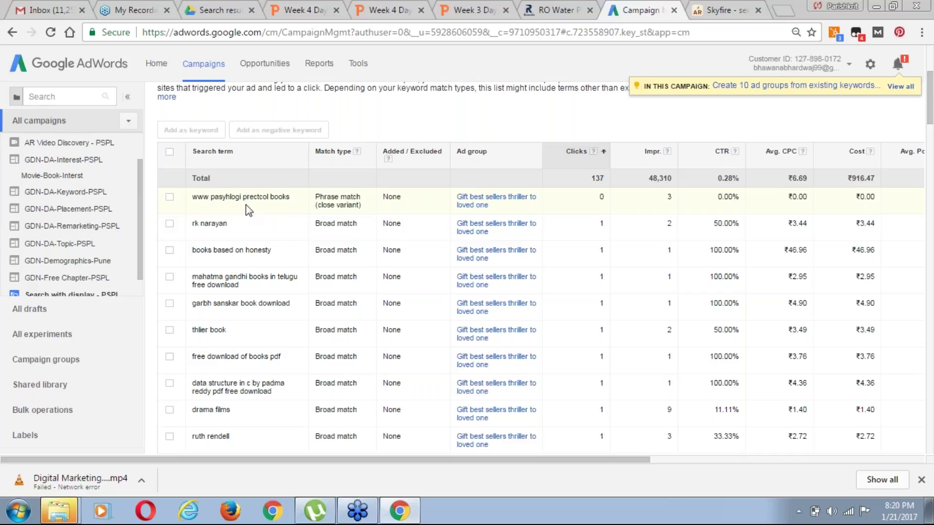
pyautogui.click(170, 197)
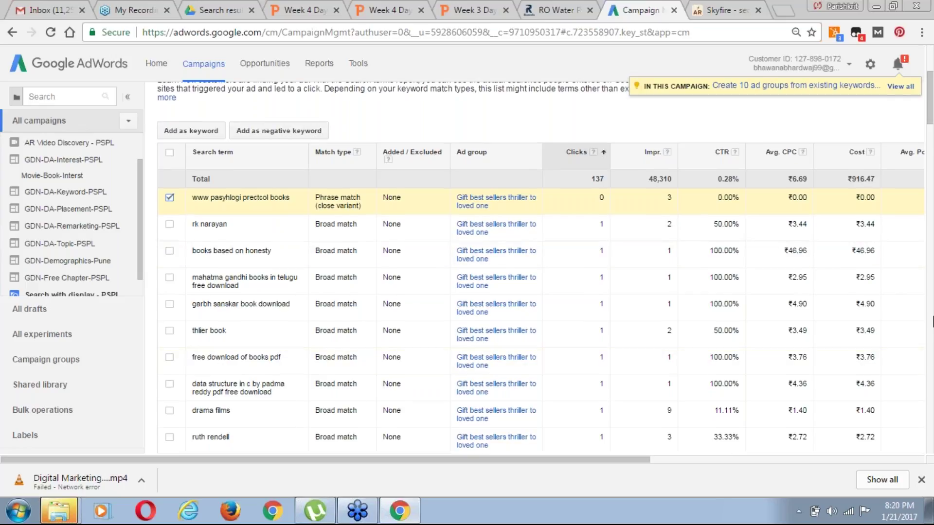
# Add the selected term as a campaign-level negative keyword and save it
pyautogui.scroll(1, 933, 321)
pyautogui.scroll(2, 933, 321)
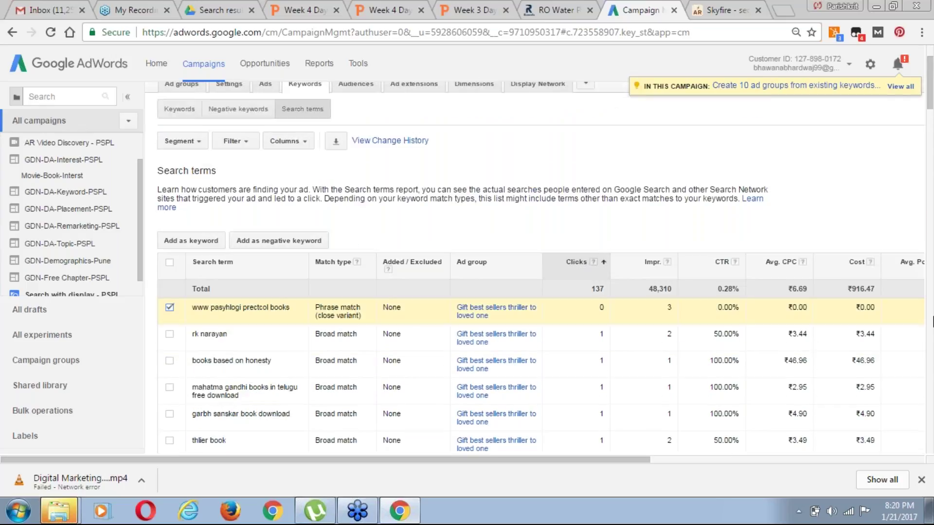
pyautogui.scroll(1, 932, 321)
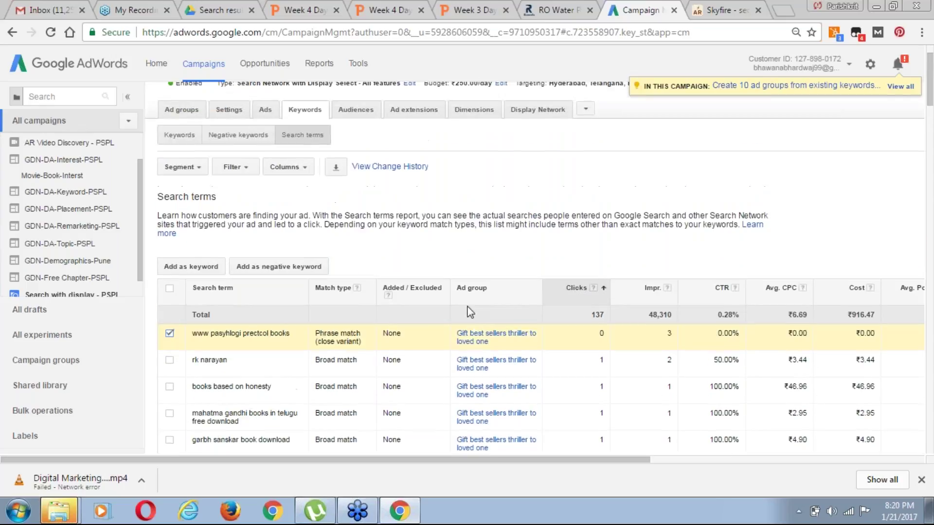
pyautogui.click(288, 267)
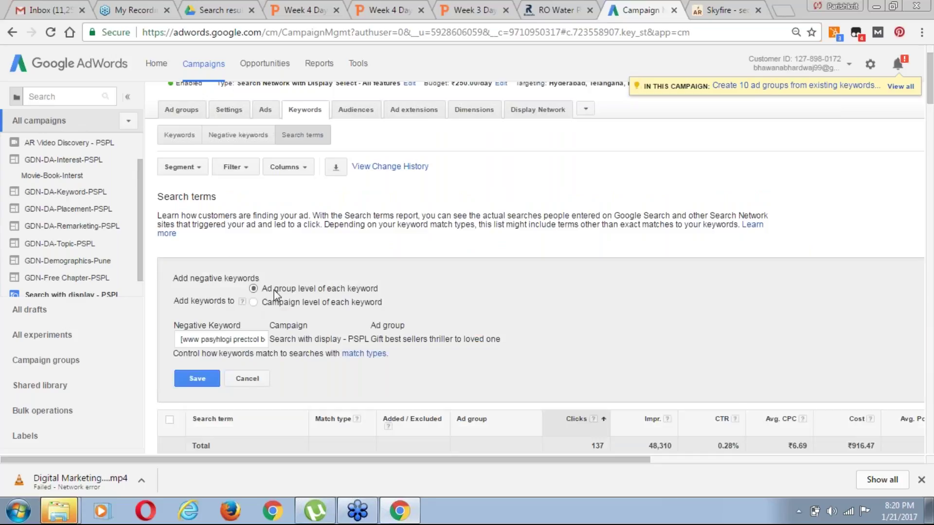
pyautogui.click(253, 306)
pyautogui.click(198, 379)
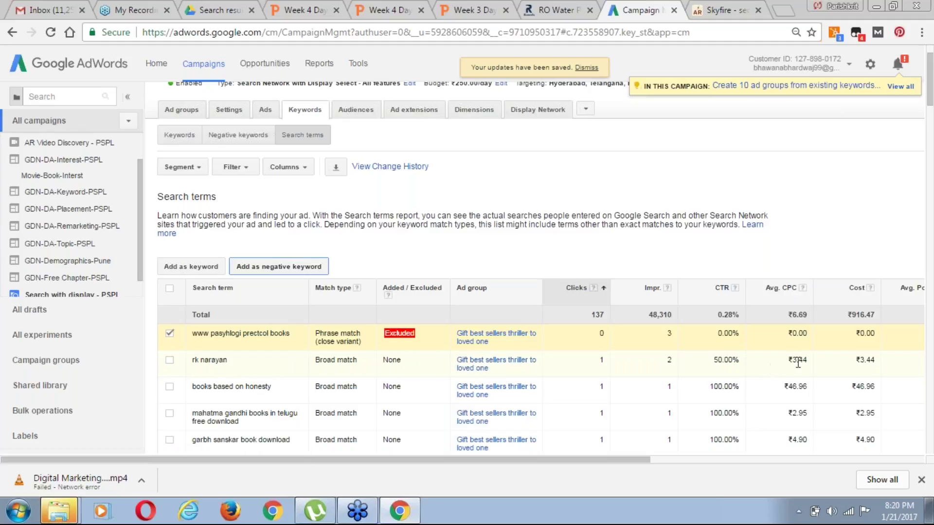
# Sort the search terms by Conversions, descending, and scroll through the list of terms
pyautogui.moveTo(629, 461); pyautogui.dragTo(791, 459)
pyautogui.click(746, 291)
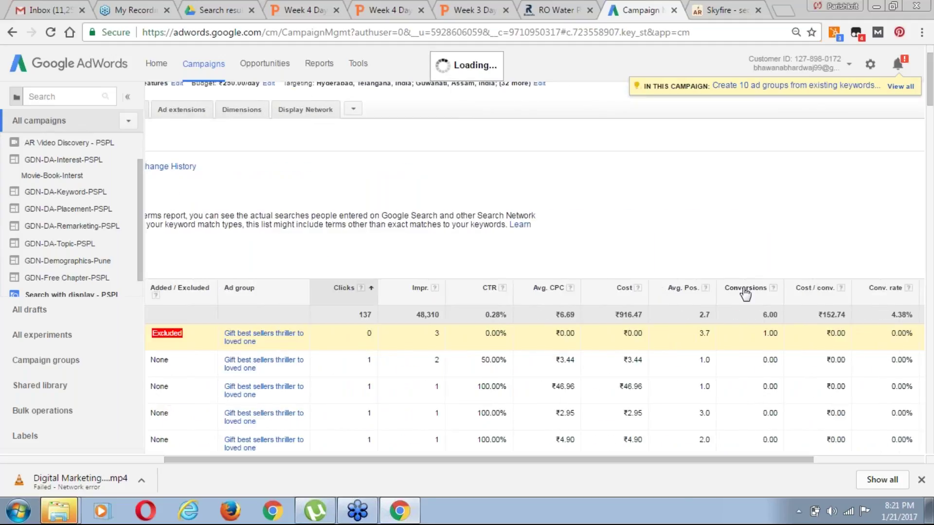
pyautogui.moveTo(714, 460); pyautogui.dragTo(504, 483)
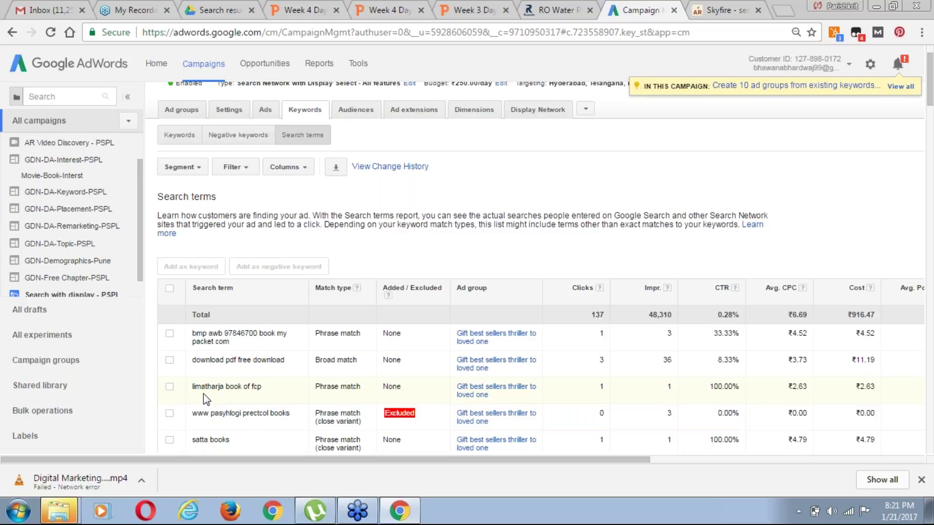
pyautogui.scroll(-1, 257, 404)
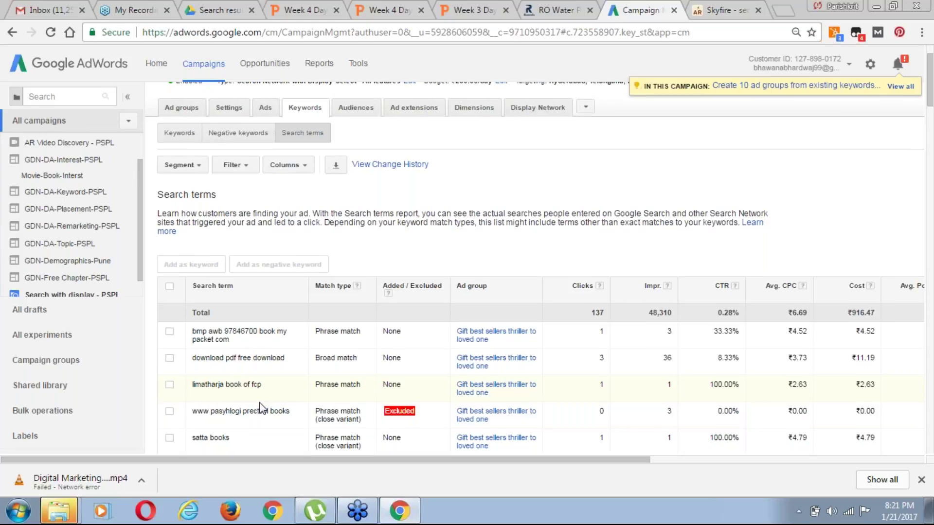
pyautogui.scroll(-1, 261, 408)
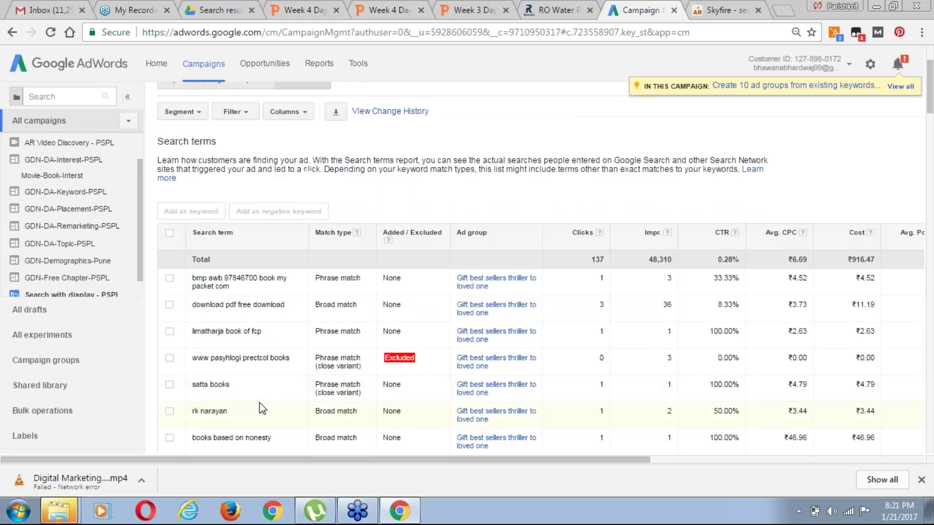
pyautogui.scroll(-1, 261, 407)
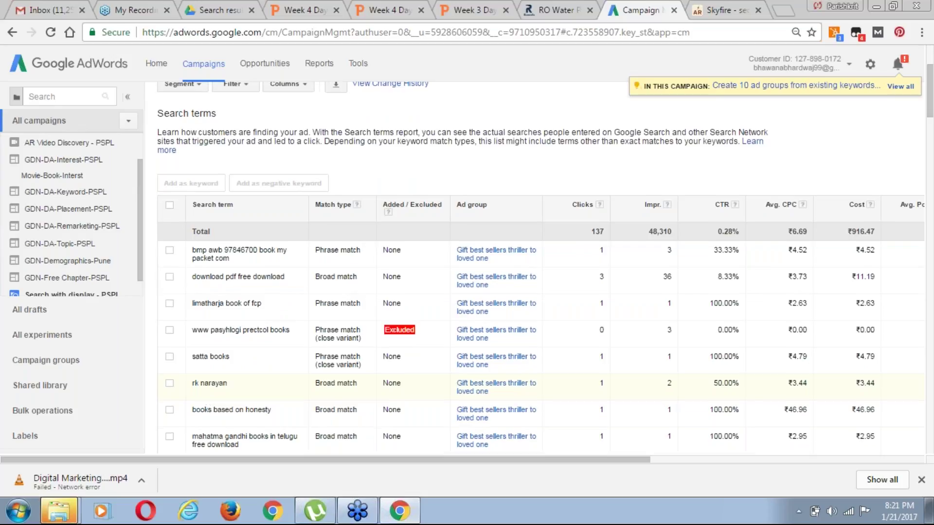
pyautogui.scroll(-2, 261, 387)
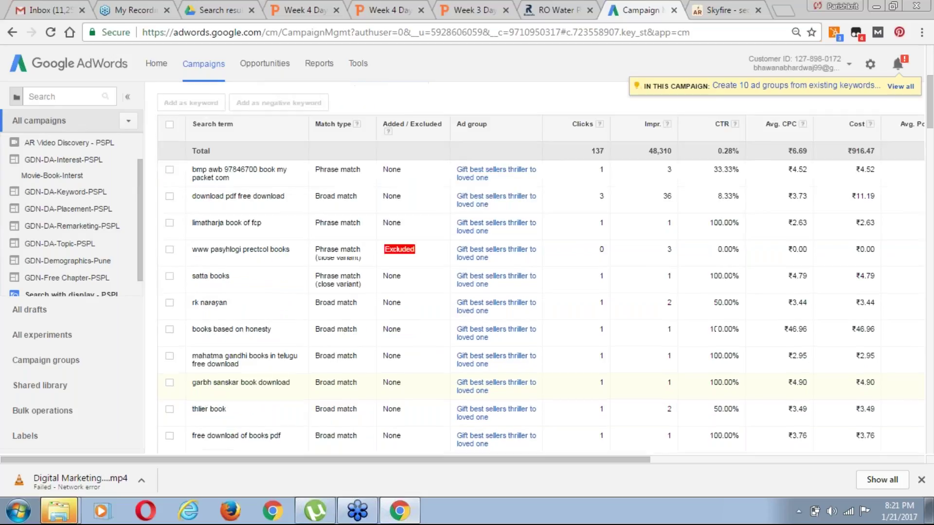
pyautogui.scroll(-1, 261, 387)
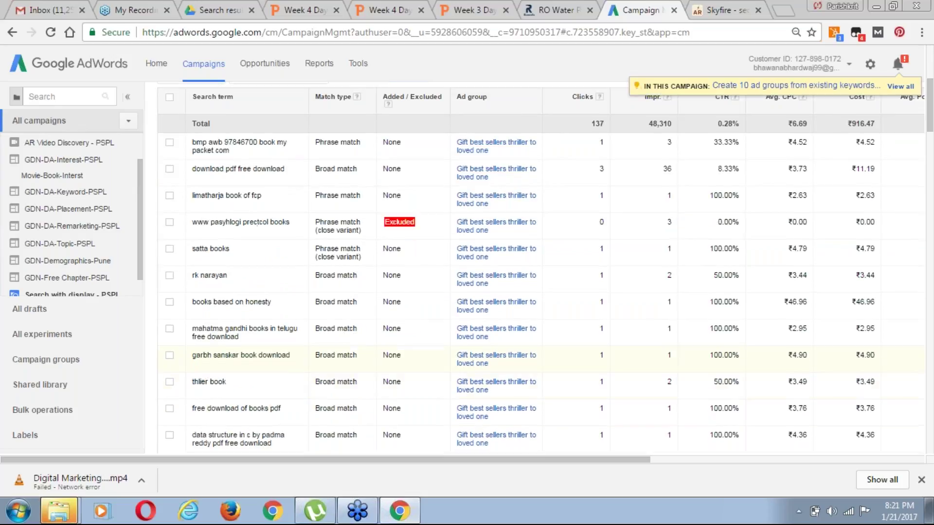
pyautogui.scroll(-1, 261, 360)
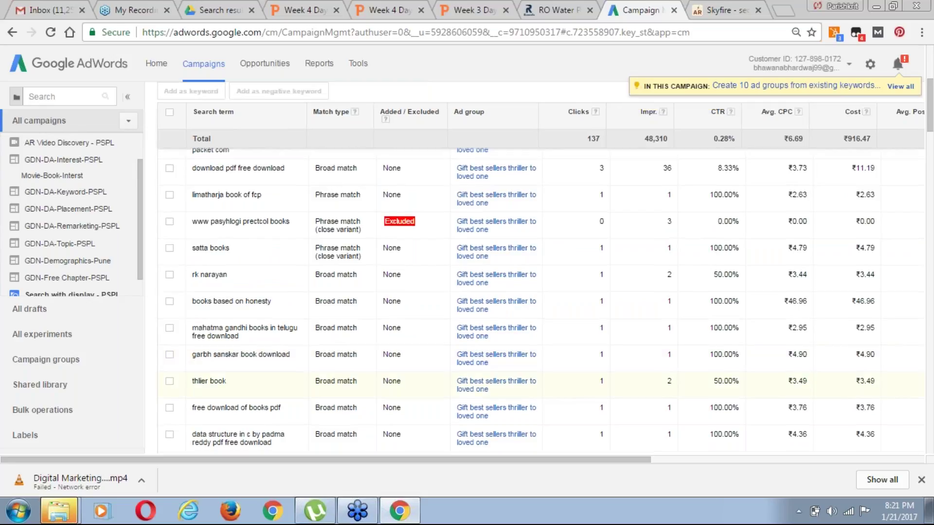
pyautogui.scroll(-1, 262, 375)
pyautogui.scroll(-2, 262, 375)
pyautogui.scroll(-1, 195, 331)
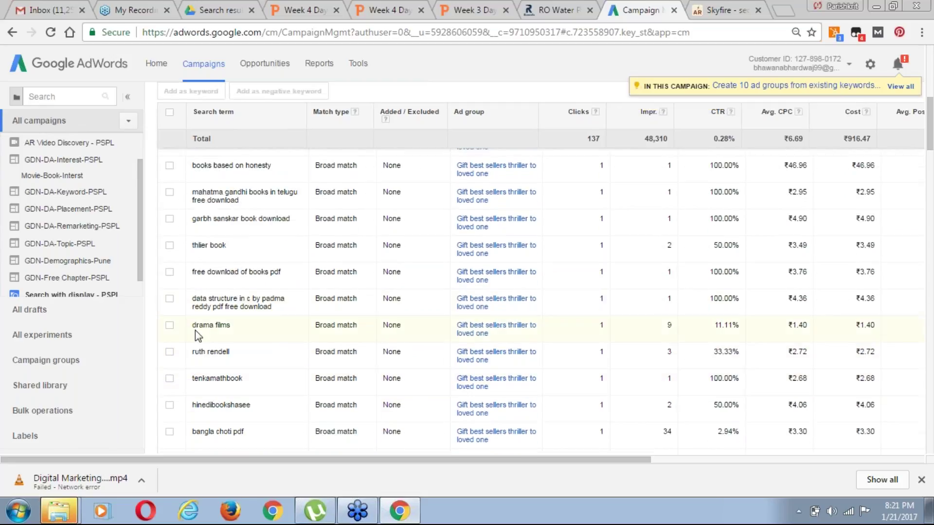
# Save the 'data structure in c' PDF download search term as a campaign-level negative keyword
pyautogui.click(170, 299)
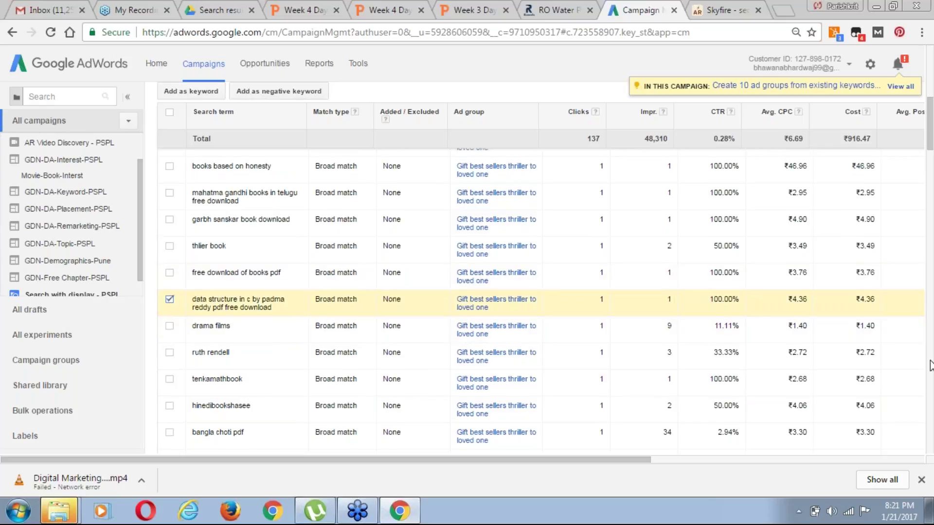
pyautogui.scroll(10, 930, 366)
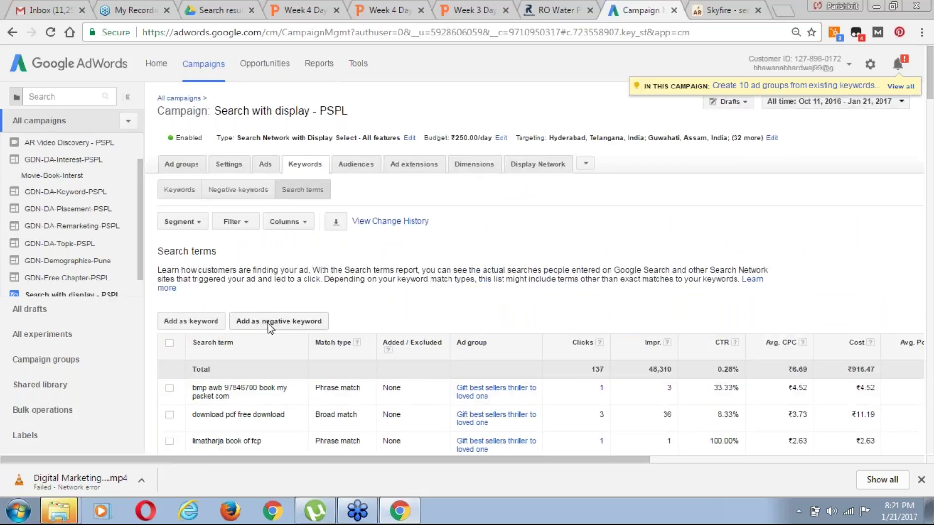
pyautogui.click(268, 323)
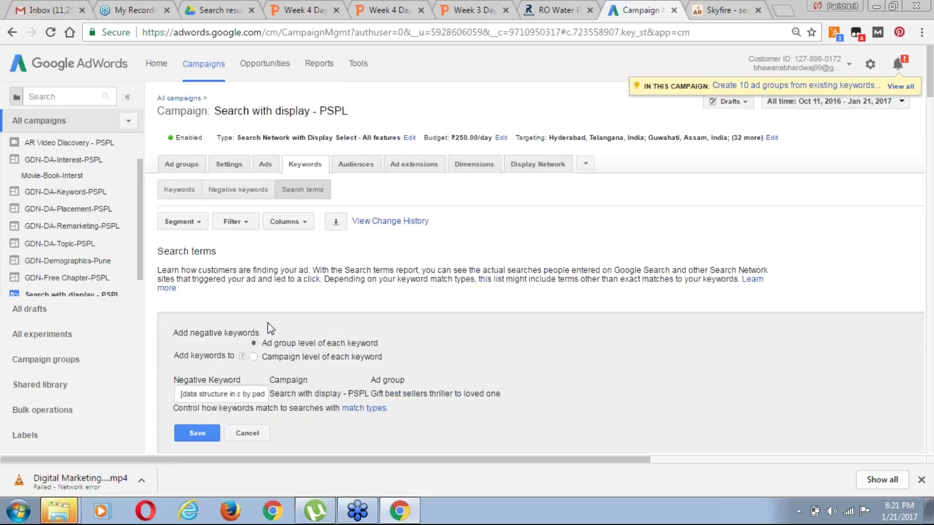
pyautogui.click(252, 357)
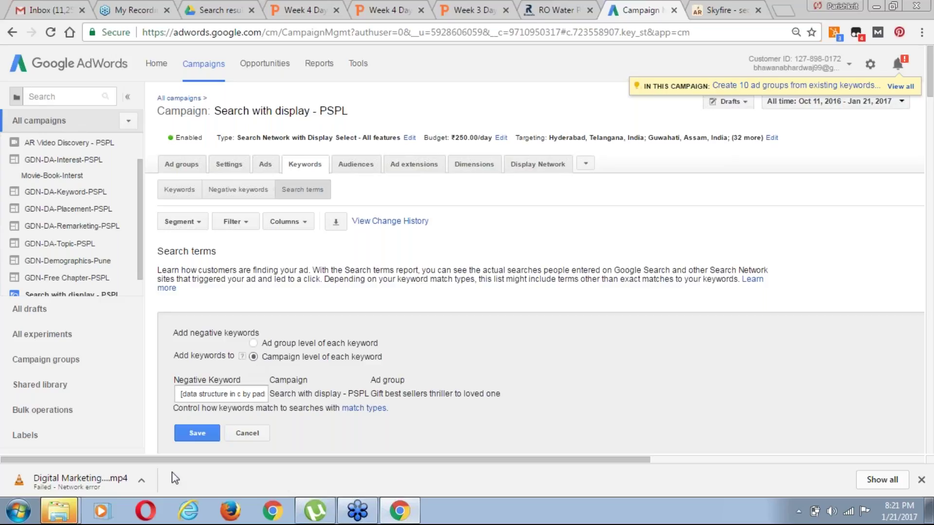
pyautogui.click(197, 433)
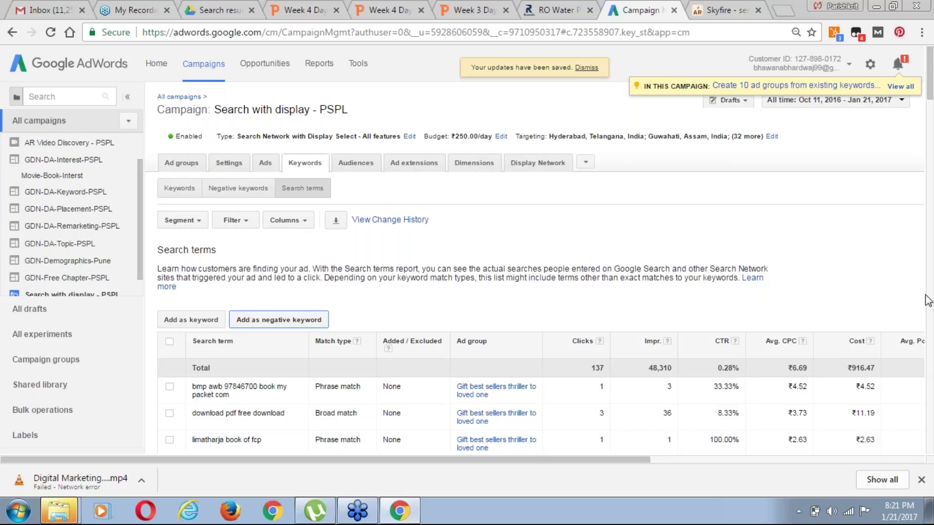
pyautogui.scroll(-1, 928, 300)
pyautogui.scroll(-3, 928, 301)
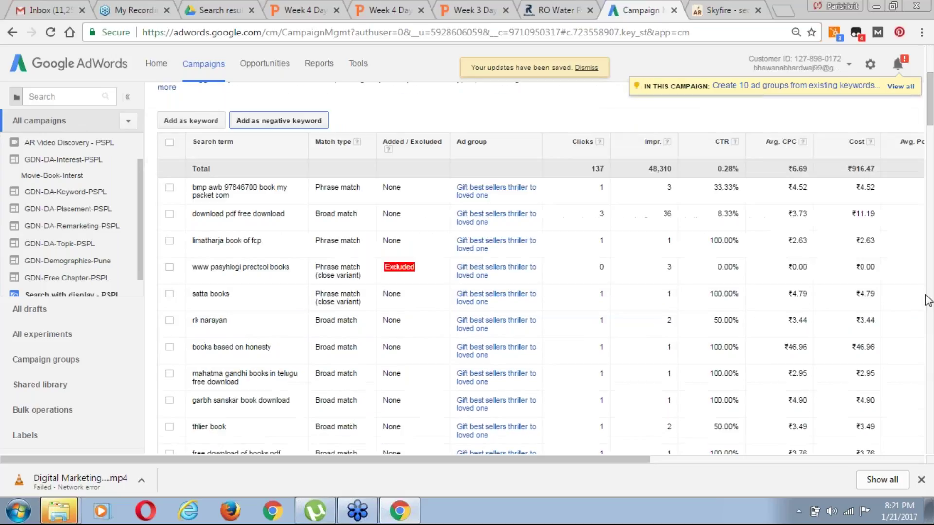
pyautogui.scroll(-3, 928, 300)
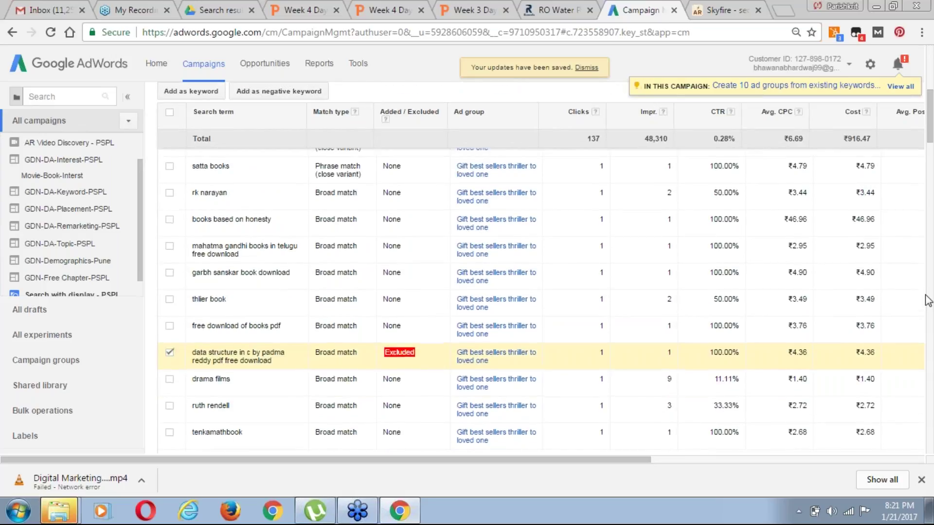
pyautogui.scroll(-2, 928, 300)
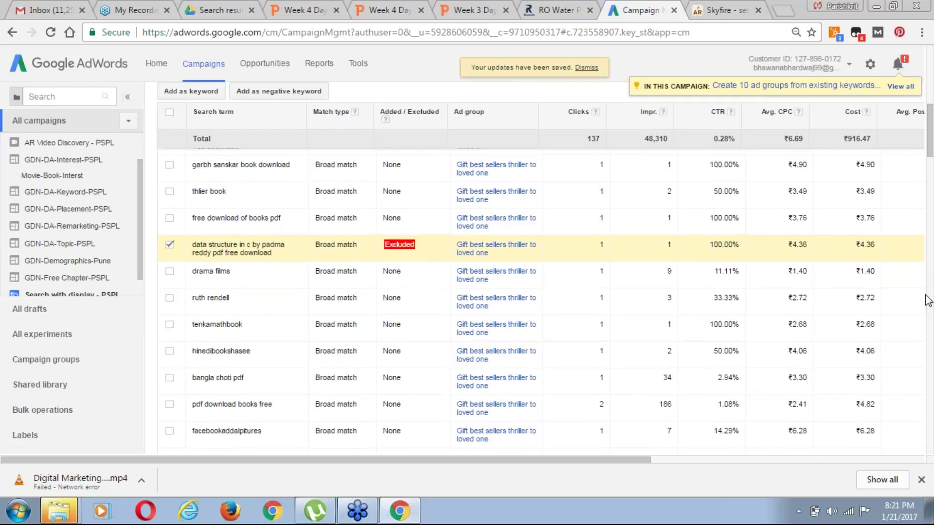
pyautogui.scroll(8, 928, 300)
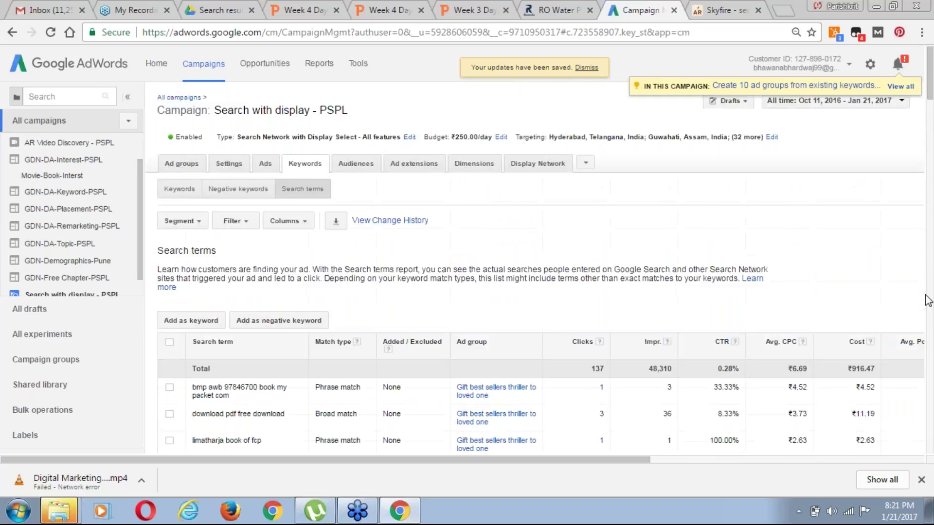
# Sort the search terms table by Cost descending, putting 'best thriller novels of all time' (₹149.47) first
pyautogui.scroll(-1, 929, 301)
pyautogui.scroll(-4, 928, 300)
pyautogui.moveTo(637, 460); pyautogui.dragTo(817, 460)
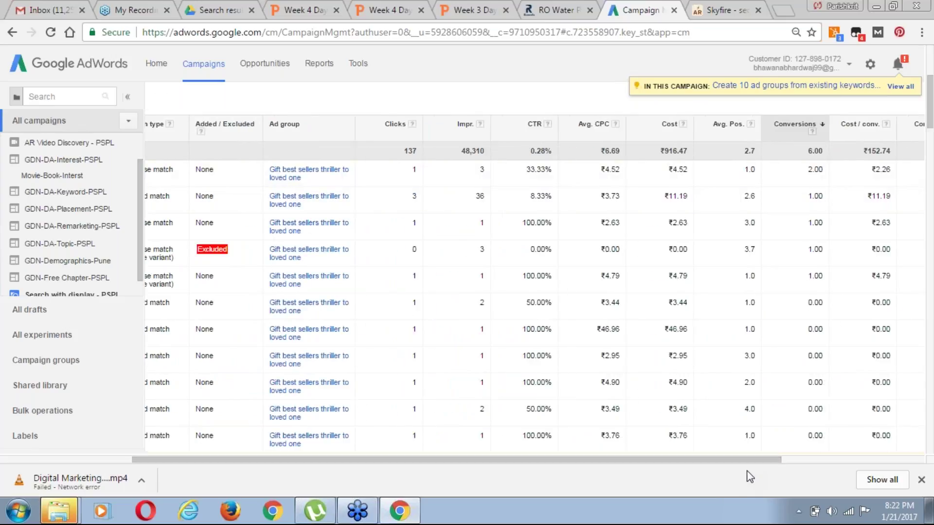
pyautogui.moveTo(770, 461); pyautogui.dragTo(720, 433)
pyautogui.click(717, 126)
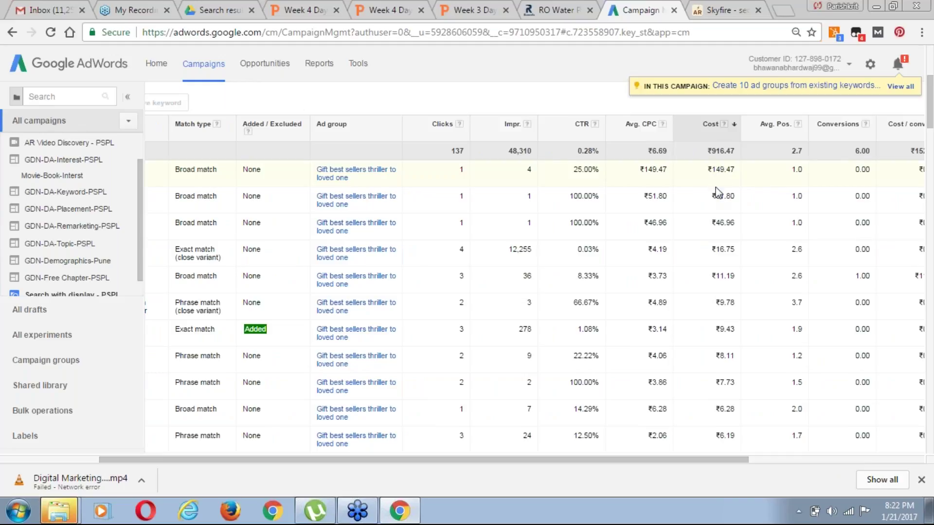
pyautogui.moveTo(645, 461); pyautogui.dragTo(553, 467)
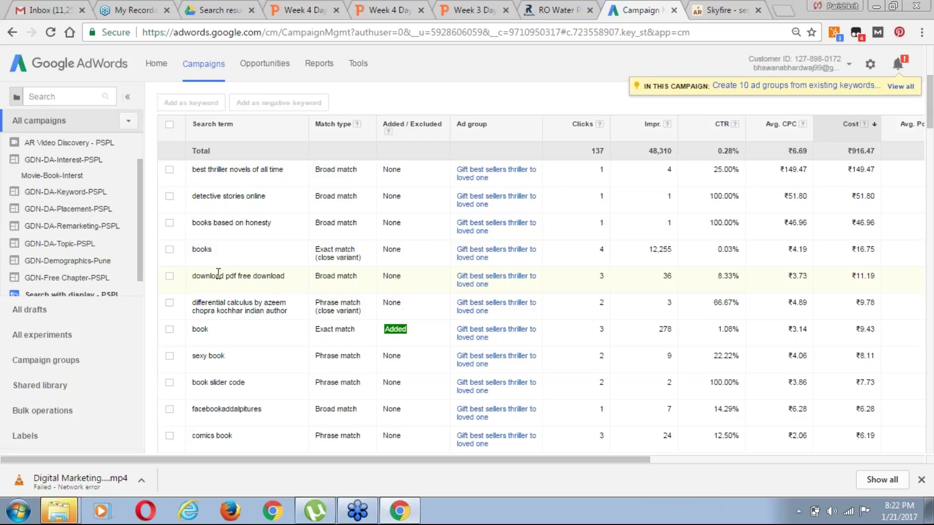
# Tick 'download pdf free download' and save it as a campaign-level negative keyword
pyautogui.click(169, 277)
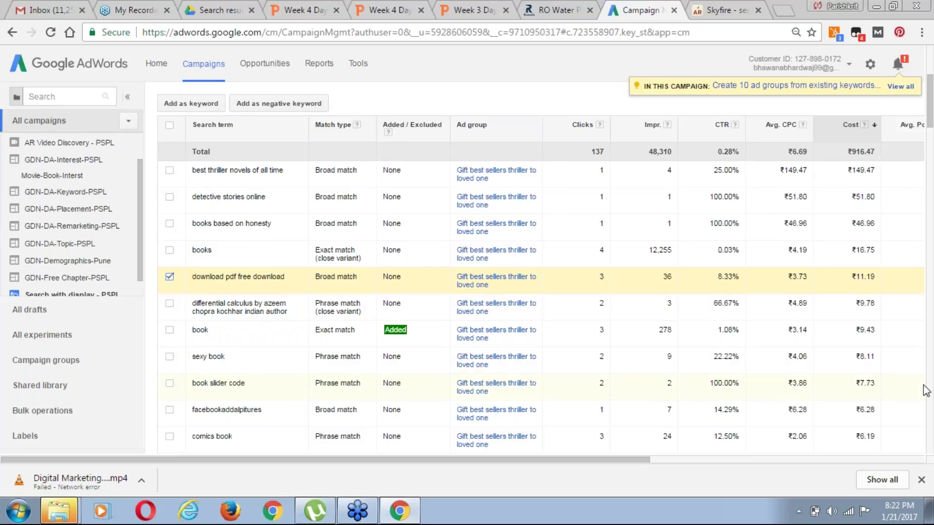
pyautogui.scroll(5, 926, 391)
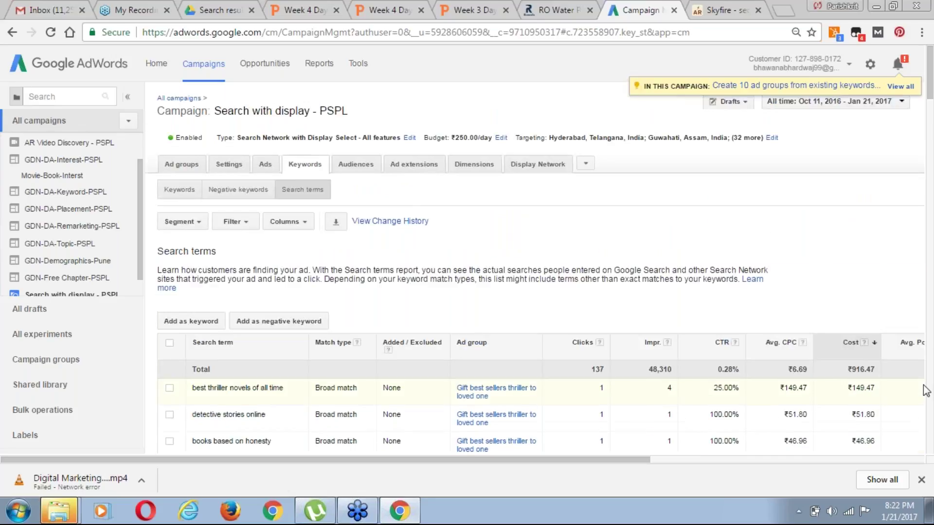
pyautogui.scroll(-2, 925, 391)
pyautogui.scroll(-3, 926, 390)
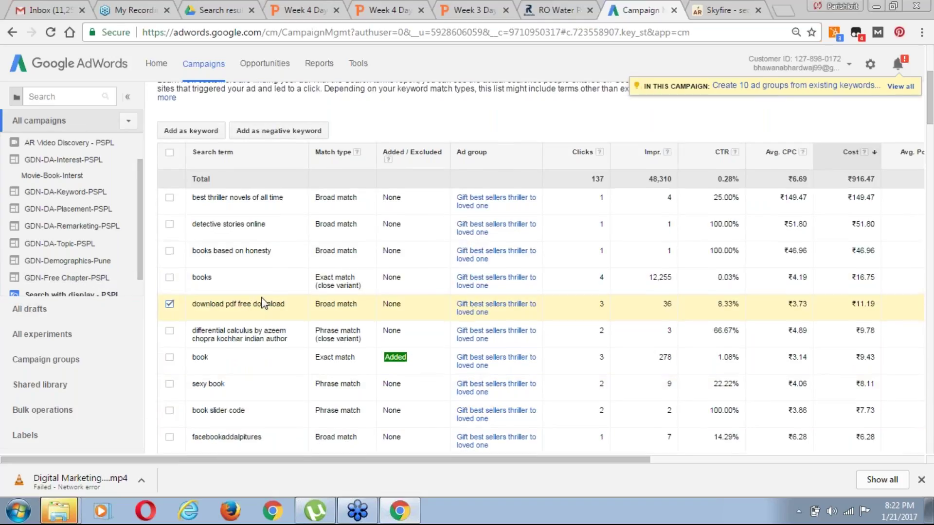
pyautogui.scroll(3, 263, 302)
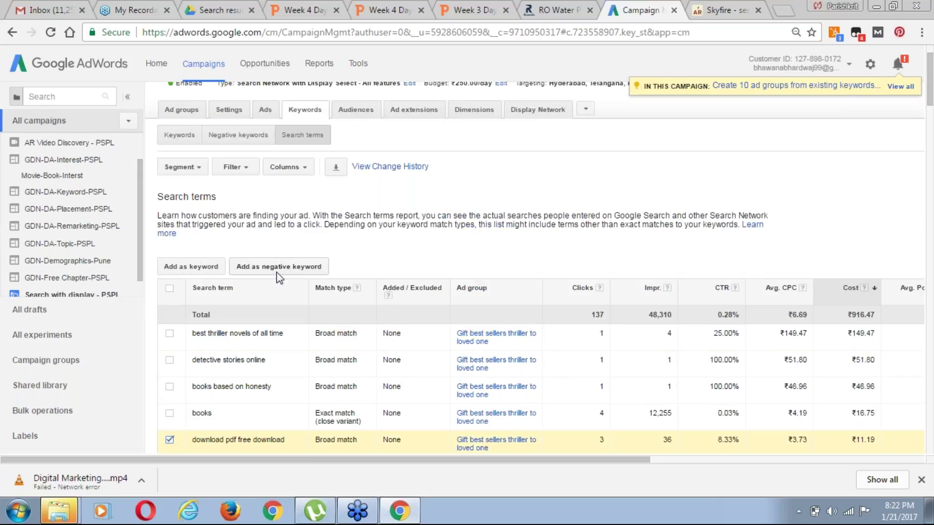
pyautogui.click(278, 267)
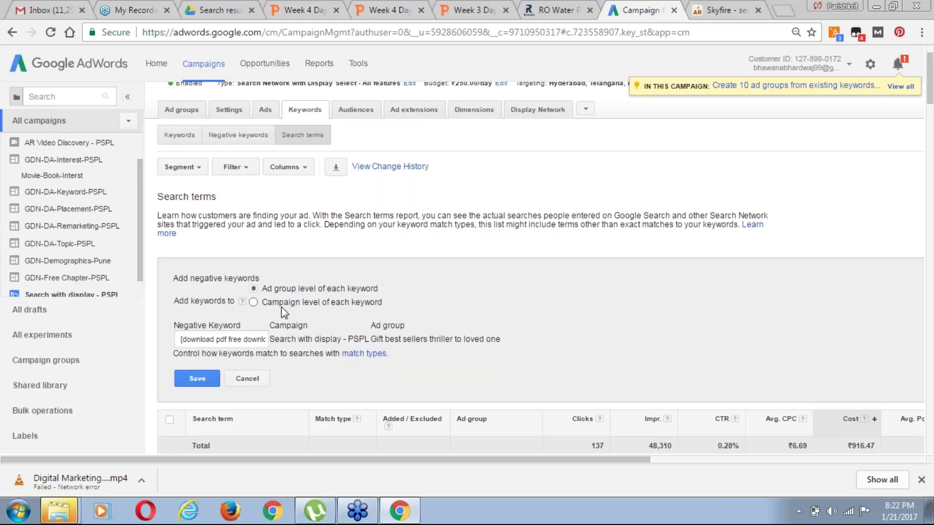
pyautogui.click(254, 302)
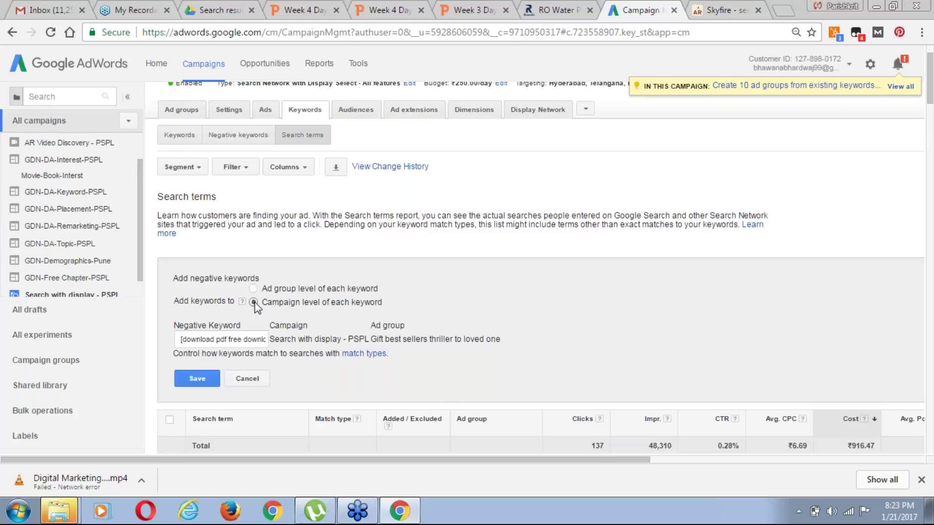
pyautogui.click(203, 383)
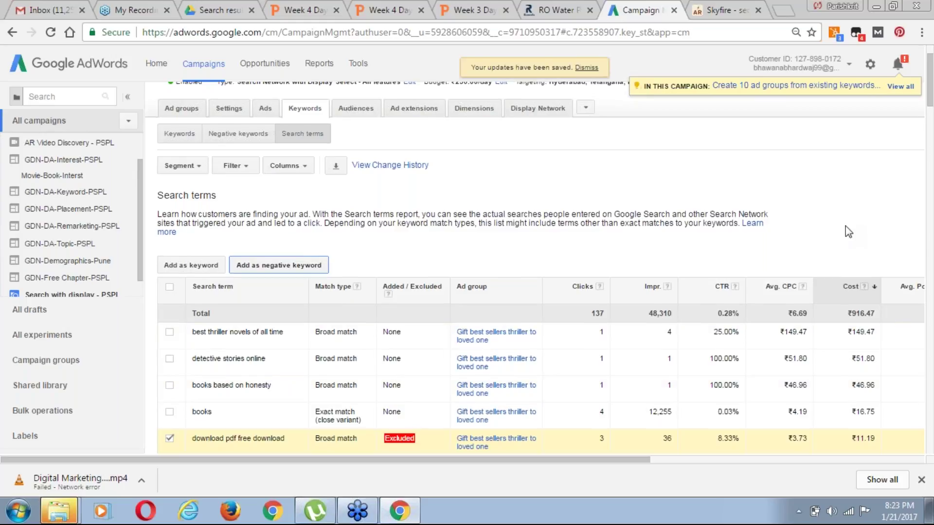
pyautogui.scroll(-2, 845, 225)
# Tick 'sexy book' and save it as a campaign-level negative keyword
pyautogui.scroll(-2, 845, 226)
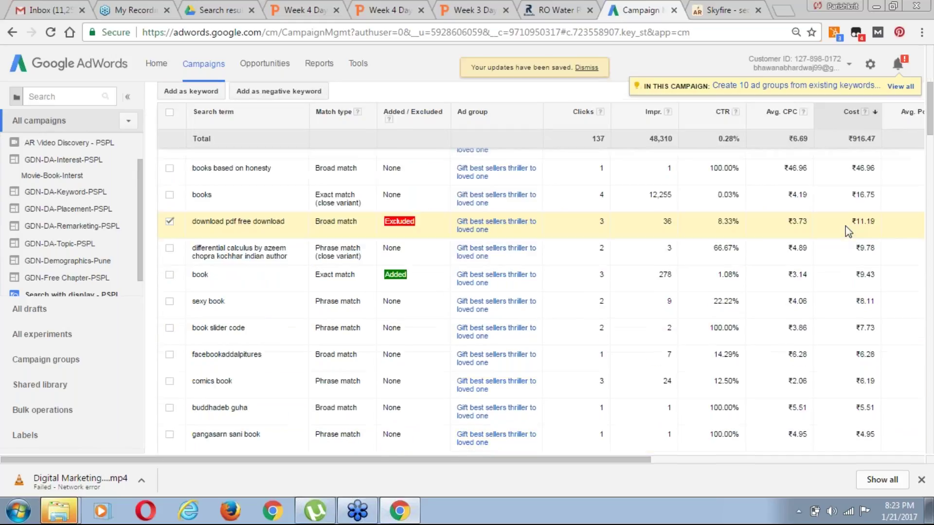
pyautogui.click(170, 305)
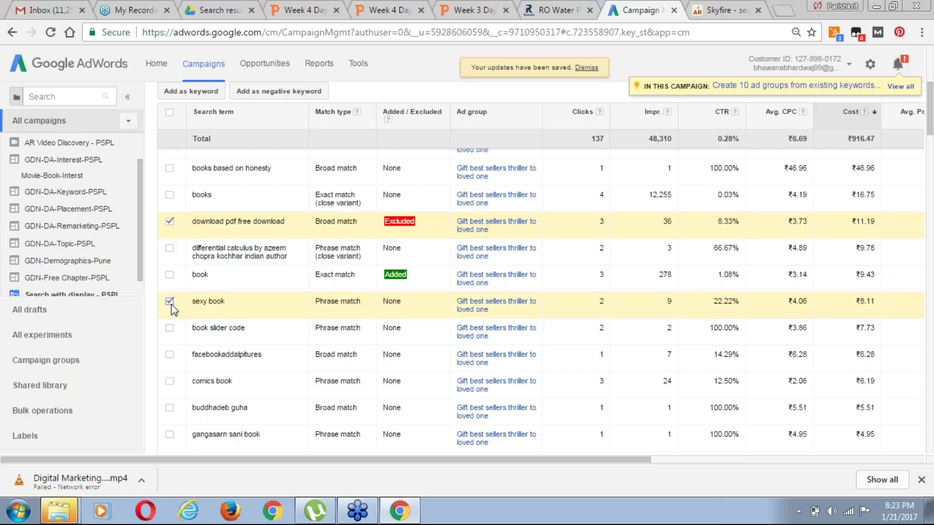
pyautogui.scroll(1, 540, 302)
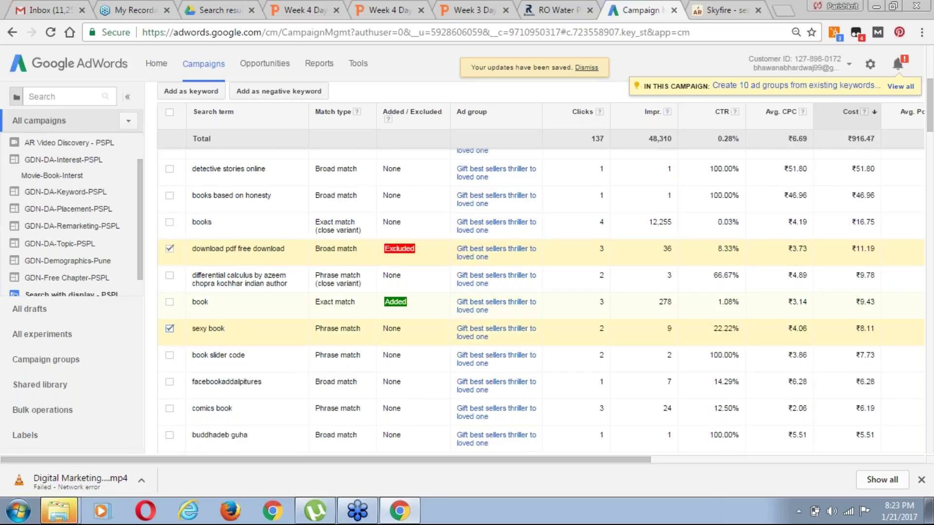
pyautogui.scroll(5, 540, 302)
pyautogui.click(282, 91)
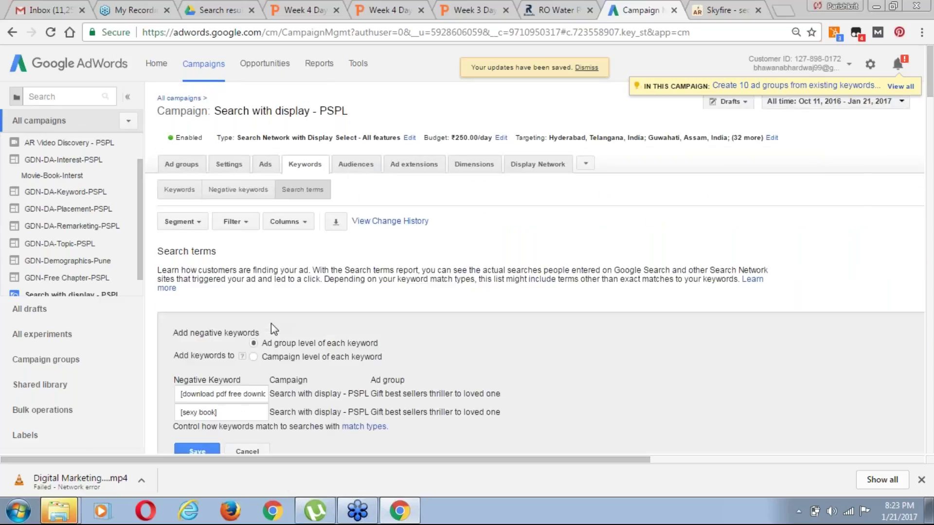
pyautogui.click(253, 357)
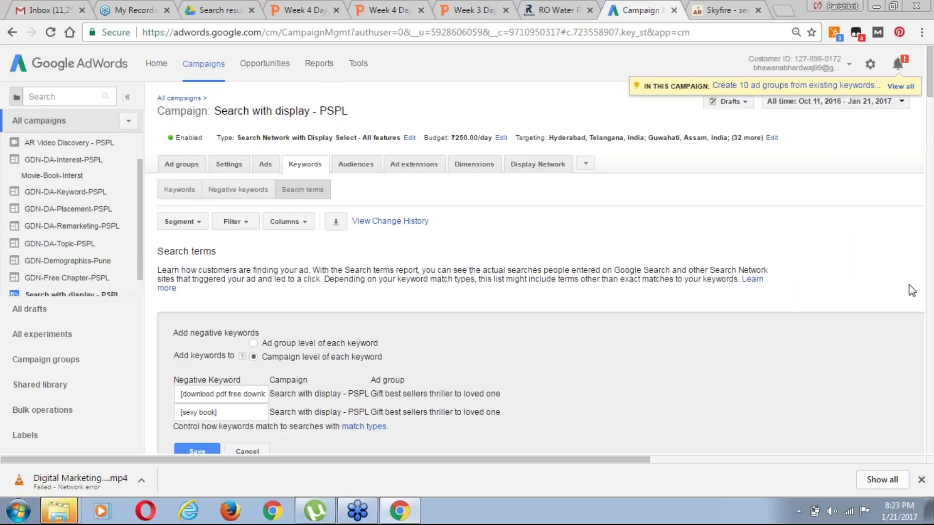
pyautogui.moveTo(915, 290); pyautogui.dragTo(922, 368)
pyautogui.click(923, 368)
pyautogui.scroll(-2, 919, 442)
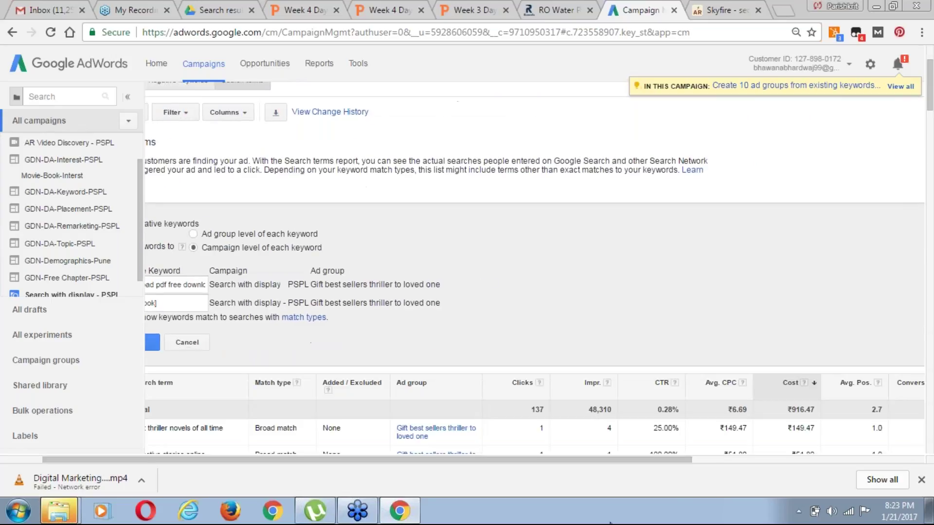
pyautogui.moveTo(571, 458); pyautogui.dragTo(493, 464)
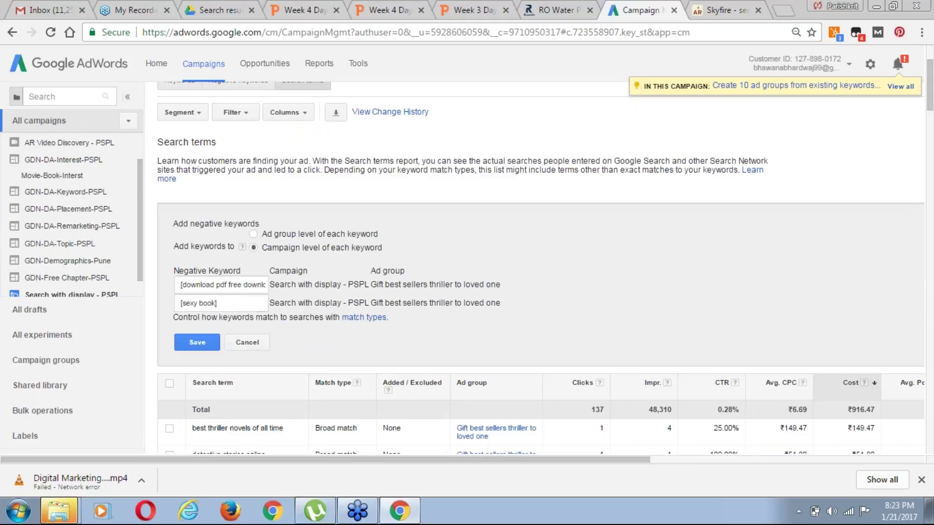
pyautogui.click(196, 343)
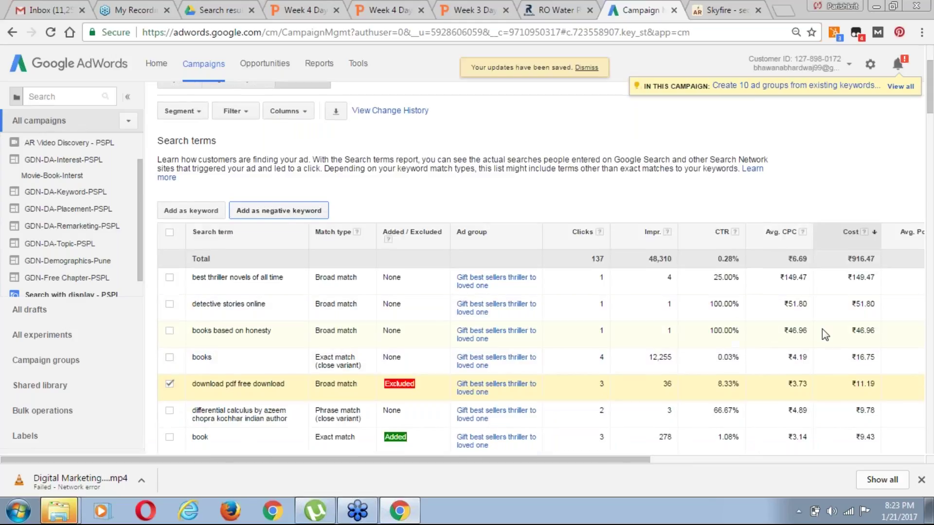
pyautogui.scroll(-1, 822, 329)
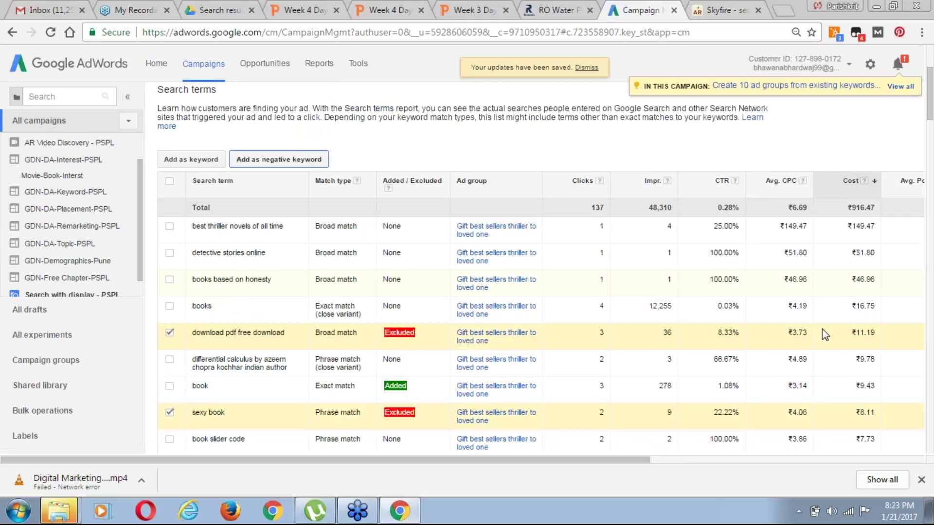
pyautogui.scroll(-2, 822, 329)
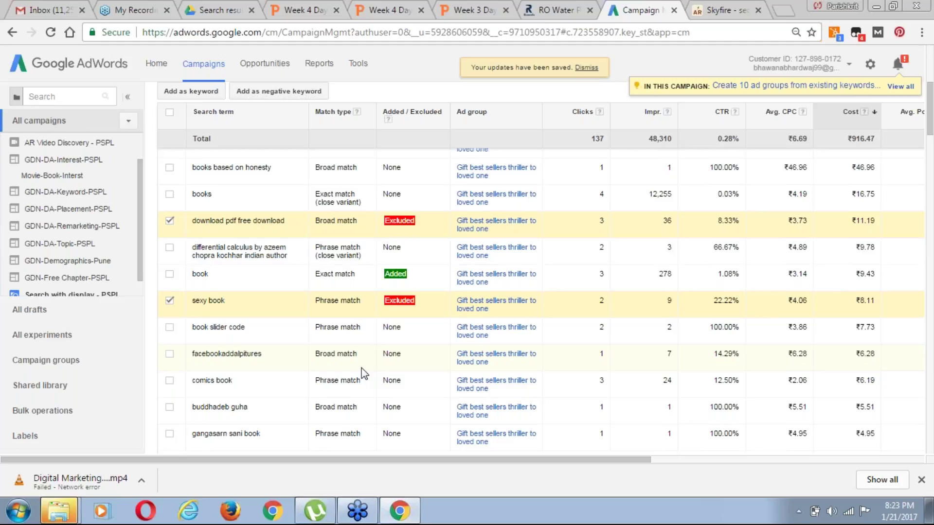
# Tick the 'facebookaddalpitures', 'comics book', 'garbh sanskar book download', 'satta books' and 'islamic book' terms, among others
pyautogui.scroll(-1, 364, 374)
pyautogui.scroll(-1, 364, 375)
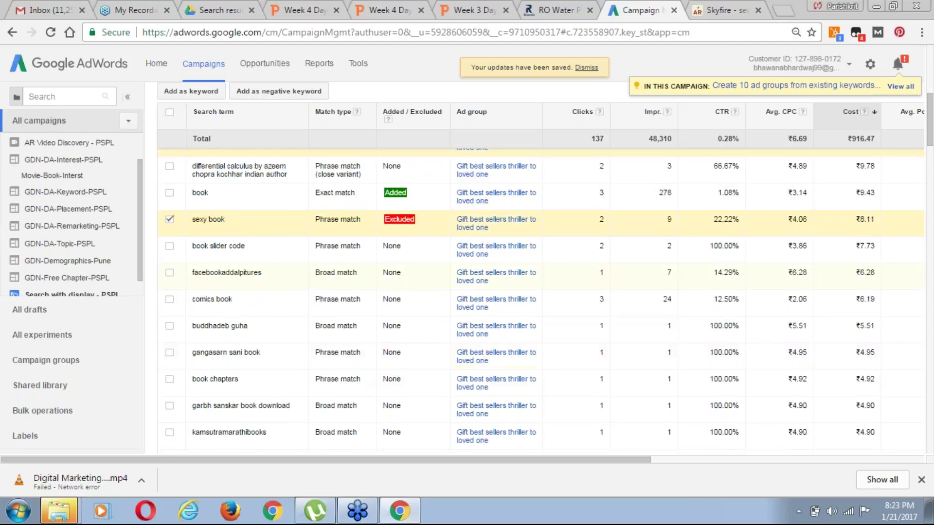
pyautogui.click(169, 273)
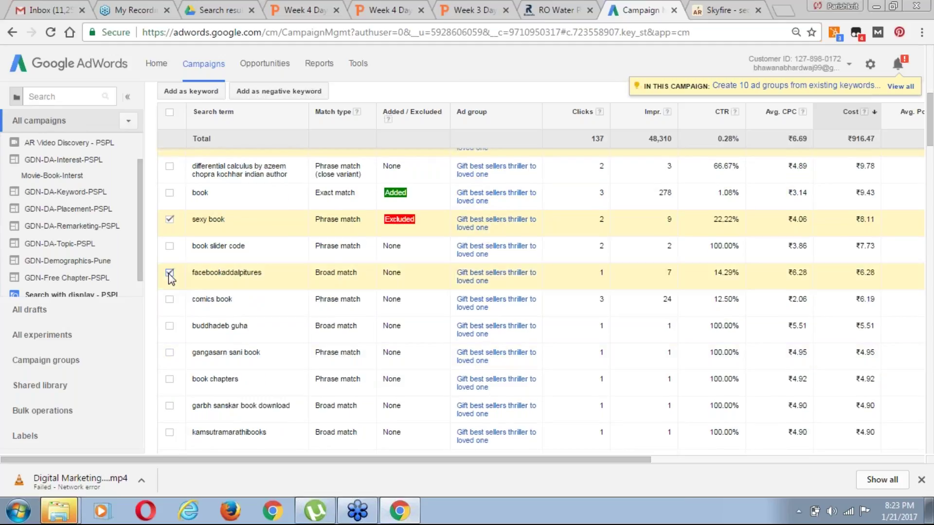
pyautogui.click(169, 299)
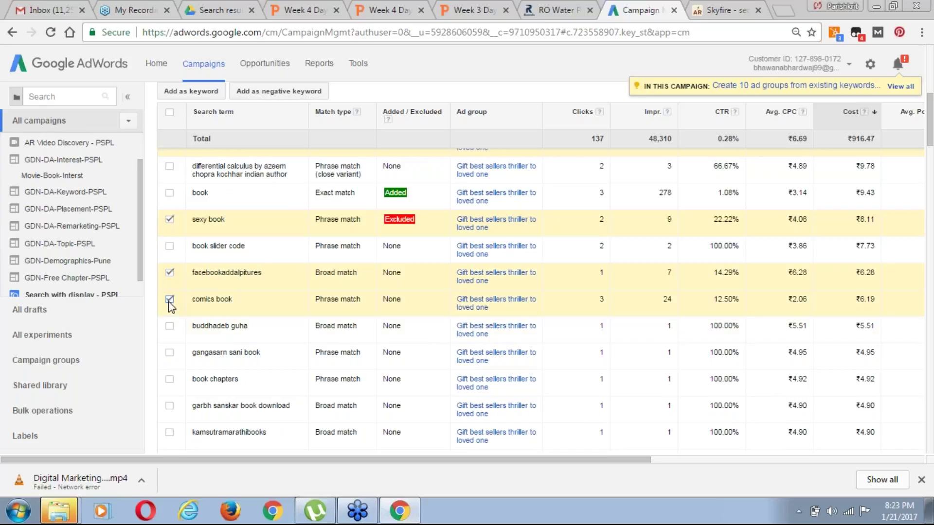
pyautogui.click(171, 326)
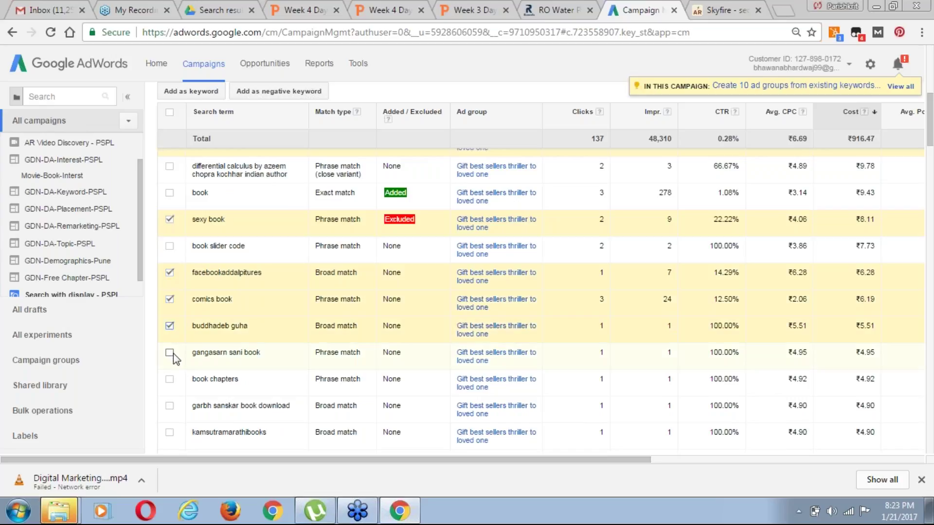
pyautogui.click(170, 353)
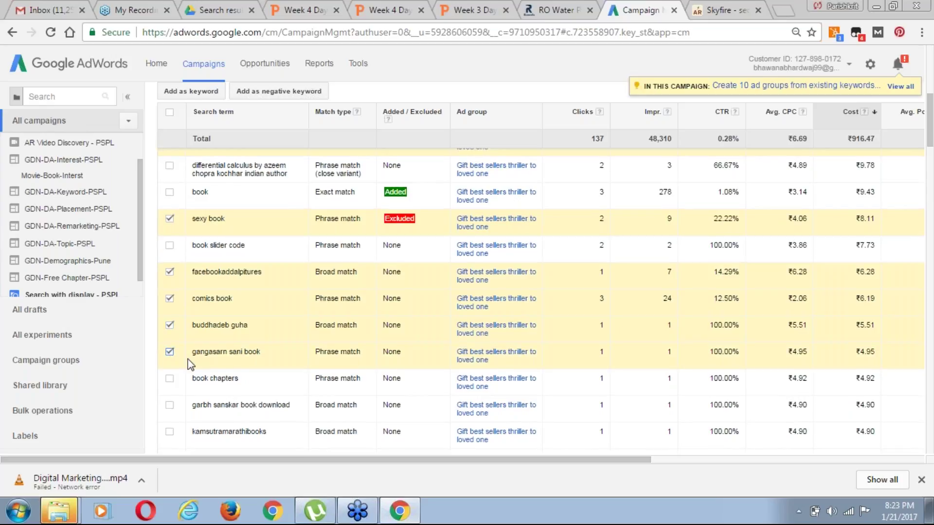
pyautogui.scroll(-2, 183, 346)
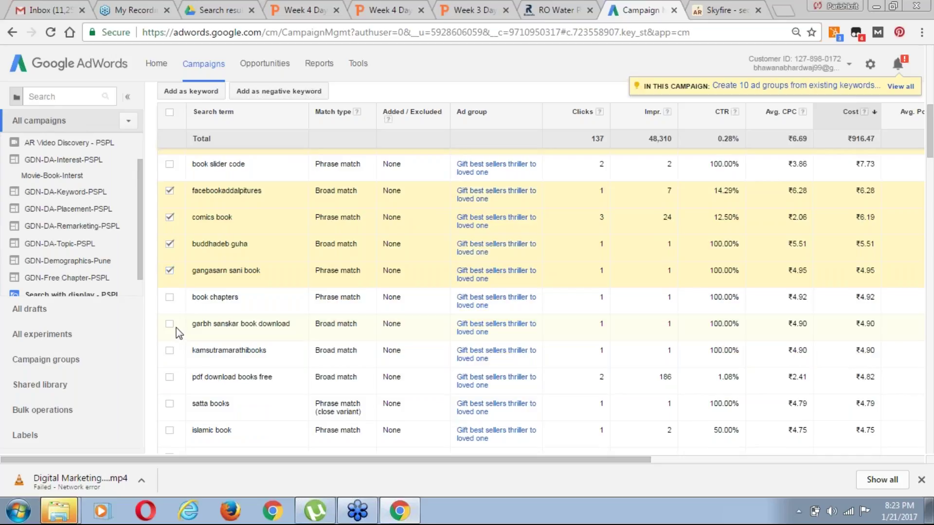
pyautogui.click(168, 324)
pyautogui.click(171, 350)
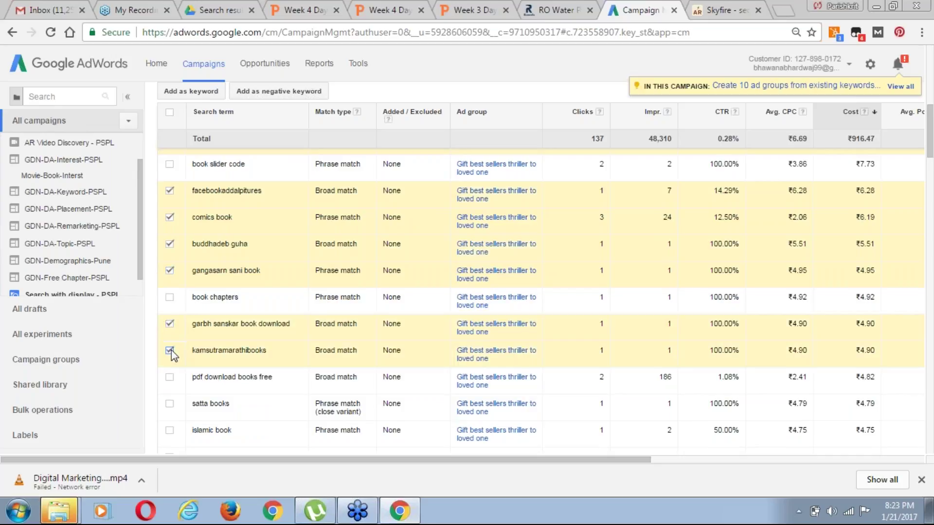
pyautogui.click(170, 378)
pyautogui.click(169, 405)
pyautogui.click(170, 432)
# Tick 'big books', 'bmp awb book', 'doing book', 'satta king book' and 'general knowledge books', among others
pyautogui.scroll(-1, 932, 434)
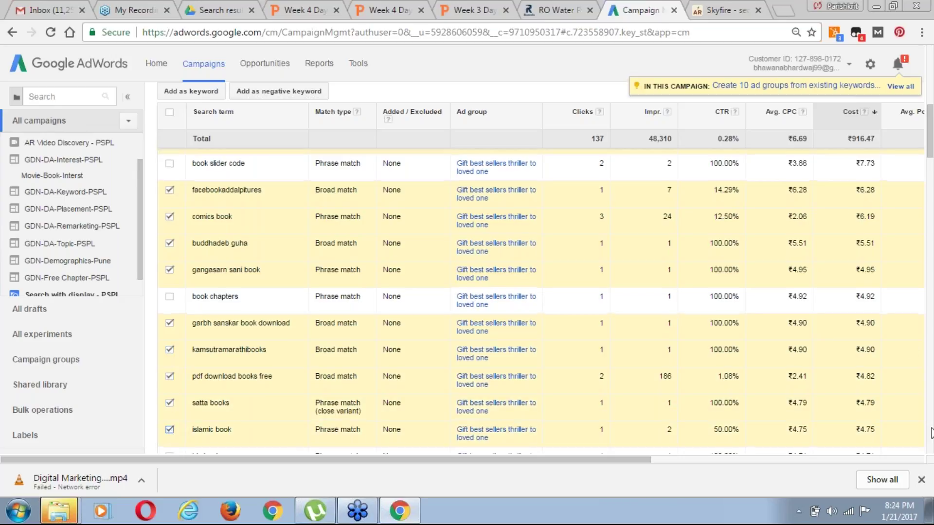
pyautogui.scroll(-3, 932, 434)
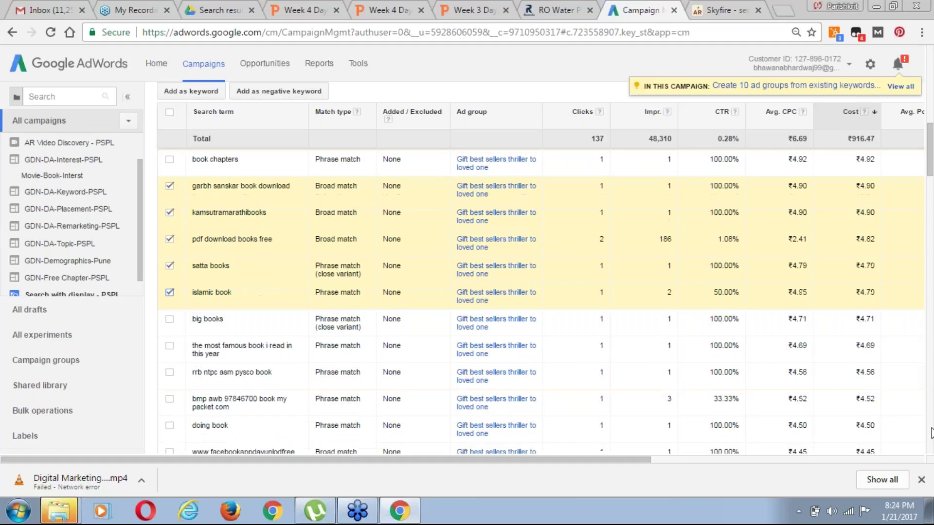
pyautogui.scroll(-1, 930, 433)
pyautogui.click(170, 263)
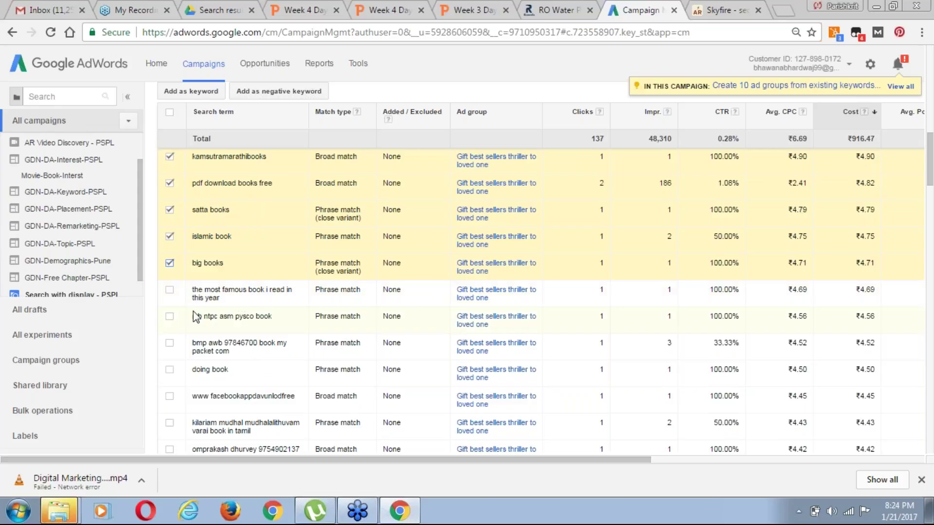
pyautogui.click(173, 317)
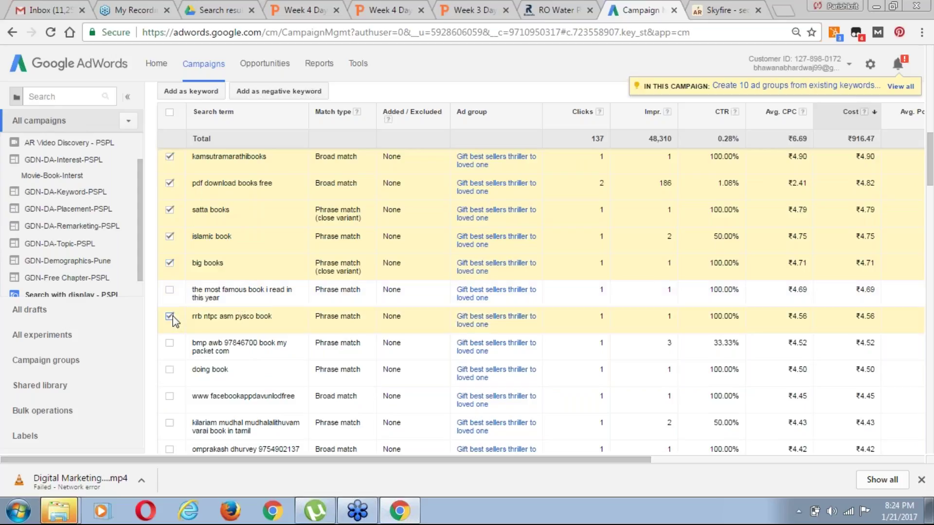
pyautogui.click(170, 343)
pyautogui.click(170, 370)
pyautogui.click(170, 396)
pyautogui.click(169, 423)
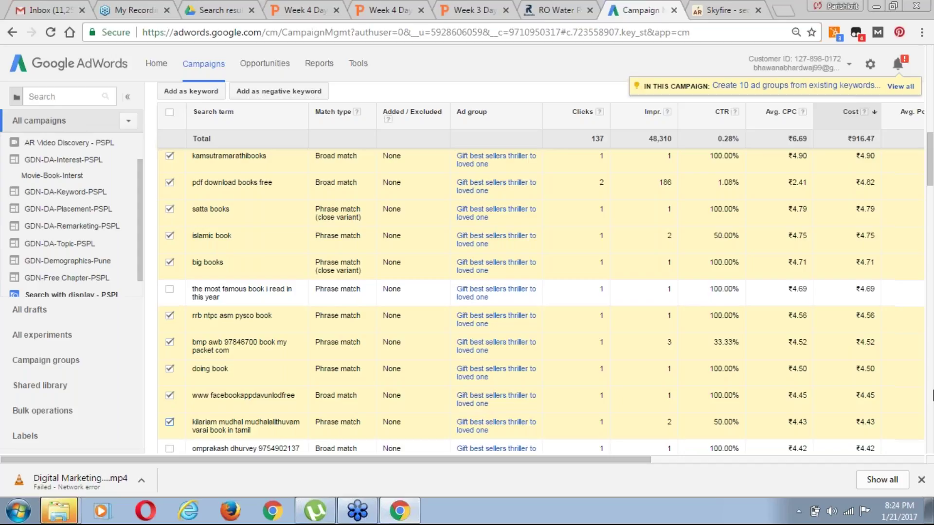
pyautogui.scroll(-3, 932, 395)
pyautogui.click(170, 284)
pyautogui.click(170, 312)
pyautogui.click(171, 337)
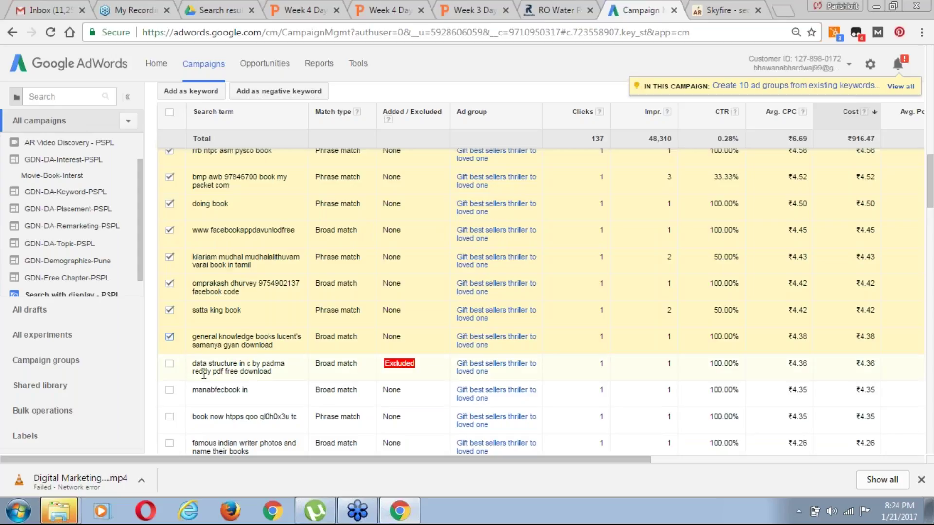
# Tick 'data structure in c book', 'manabfecbook in', 'jiloji book', 'visual book' and 'books video', among others
pyautogui.click(170, 364)
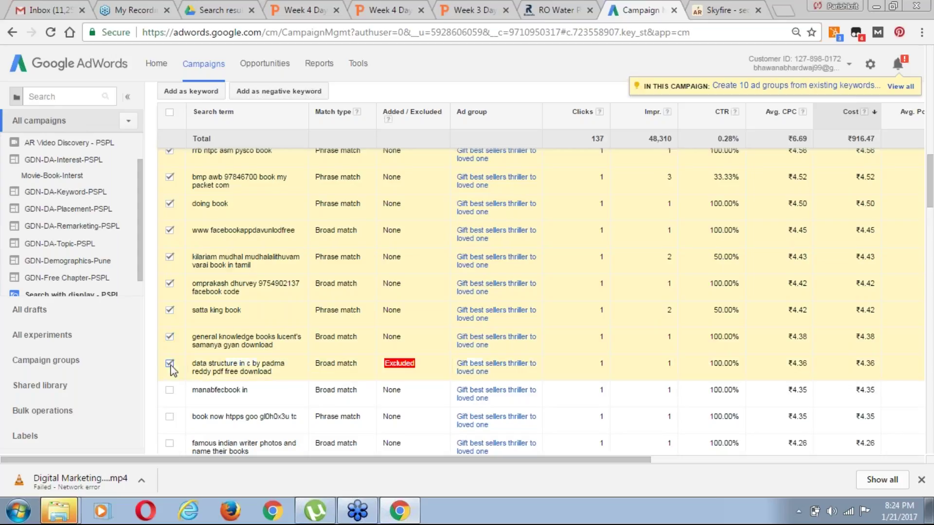
pyautogui.click(169, 390)
pyautogui.click(169, 417)
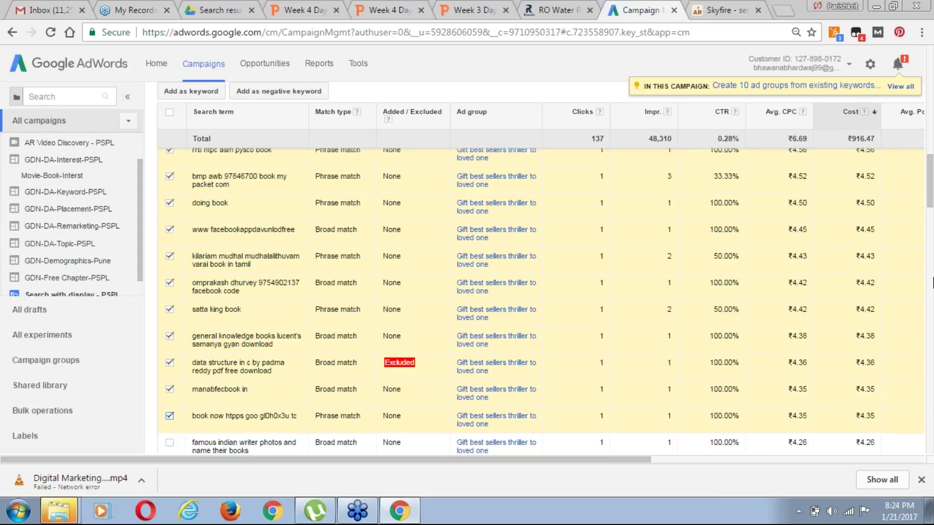
pyautogui.scroll(-3, 933, 283)
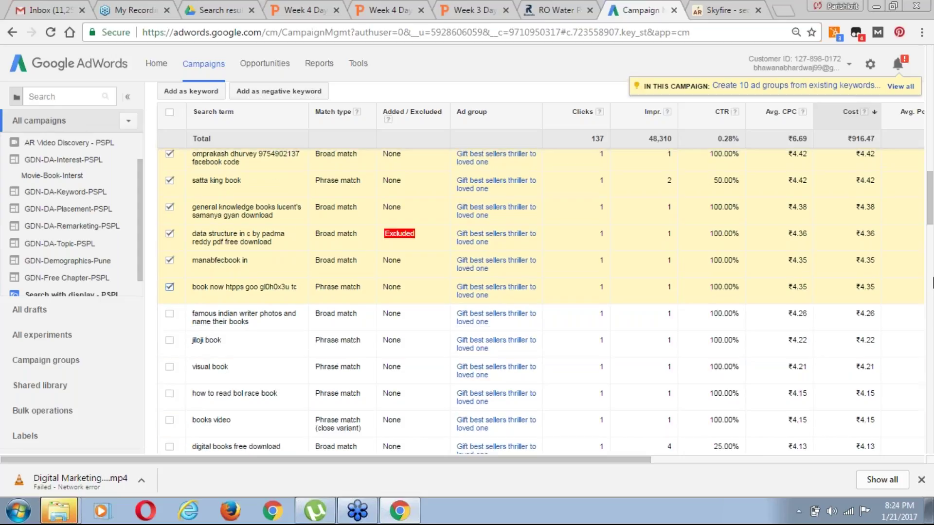
pyautogui.scroll(-2, 932, 282)
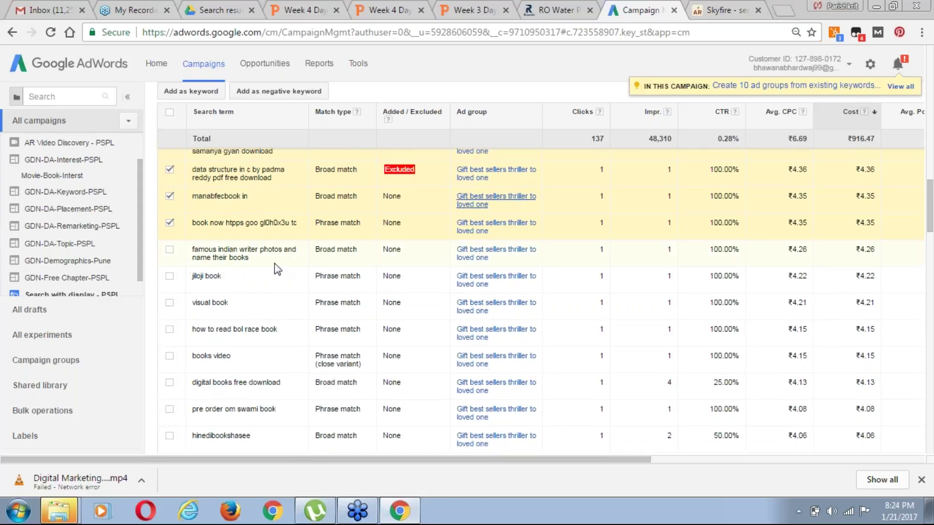
pyautogui.click(170, 249)
pyautogui.click(169, 278)
pyautogui.click(170, 303)
pyautogui.click(170, 330)
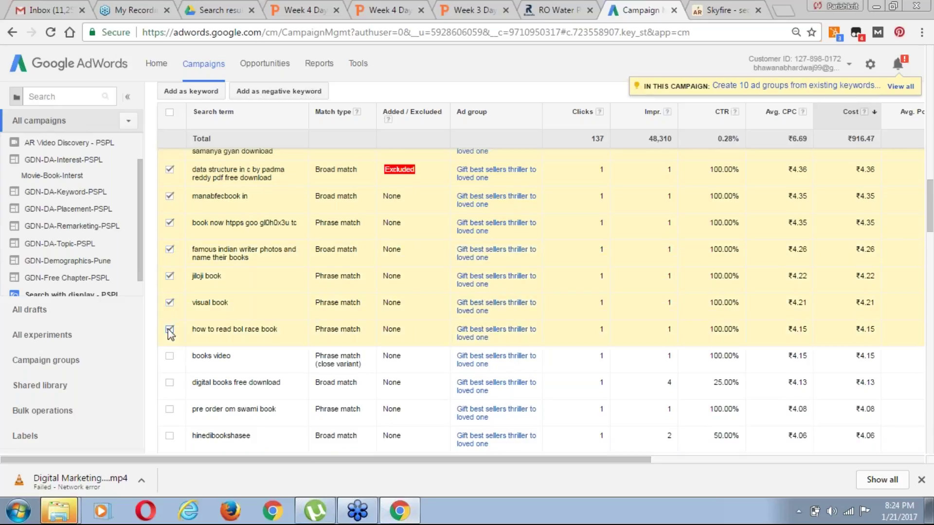
pyautogui.click(169, 358)
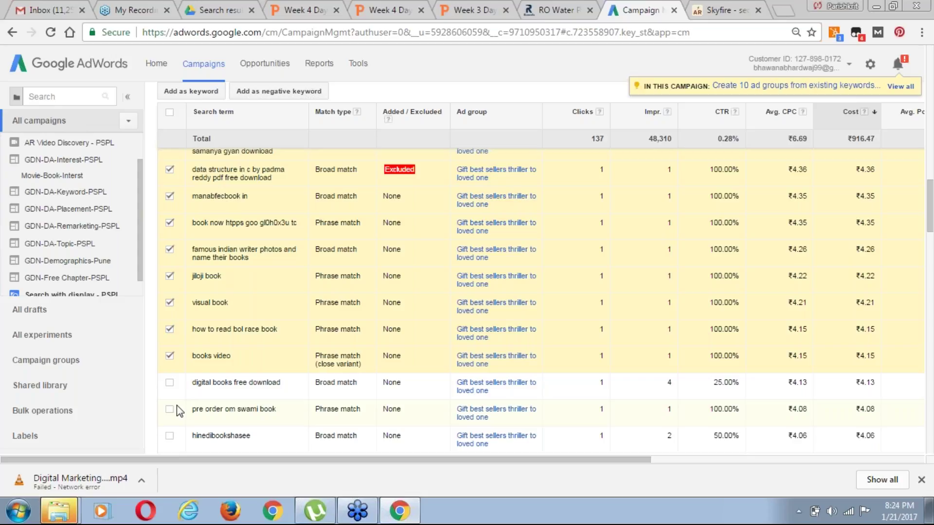
# Tick 'pre order om swami book', 'download free books', 'book theory' and 'free applied mathematics books download', among others
pyautogui.scroll(-1, 930, 194)
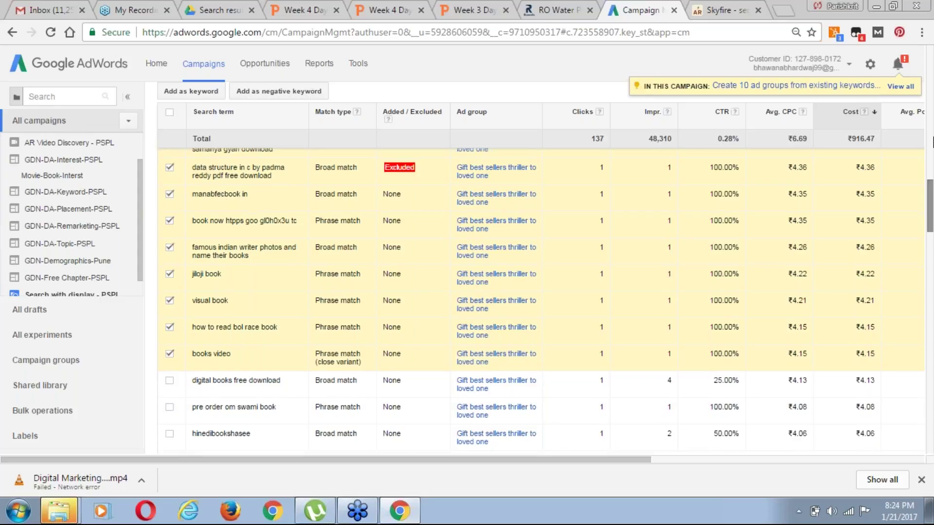
pyautogui.scroll(-3, 933, 143)
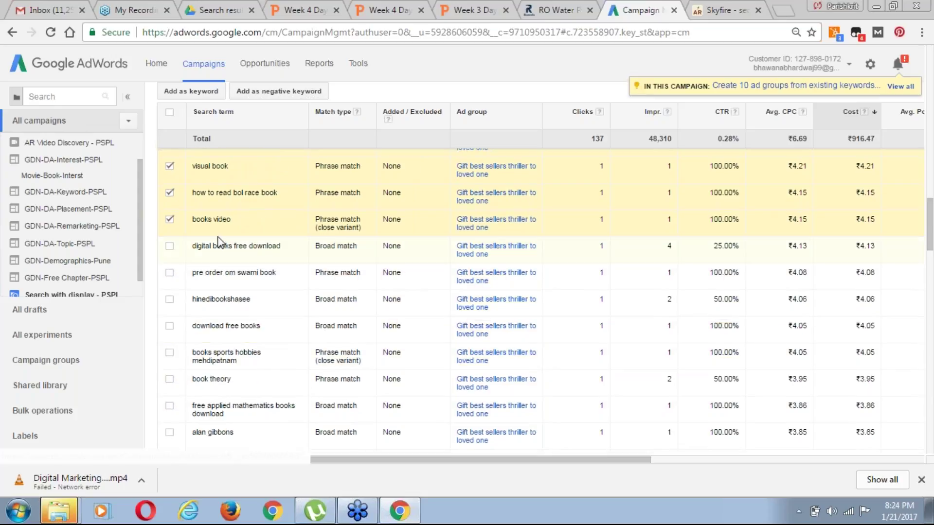
pyautogui.click(172, 273)
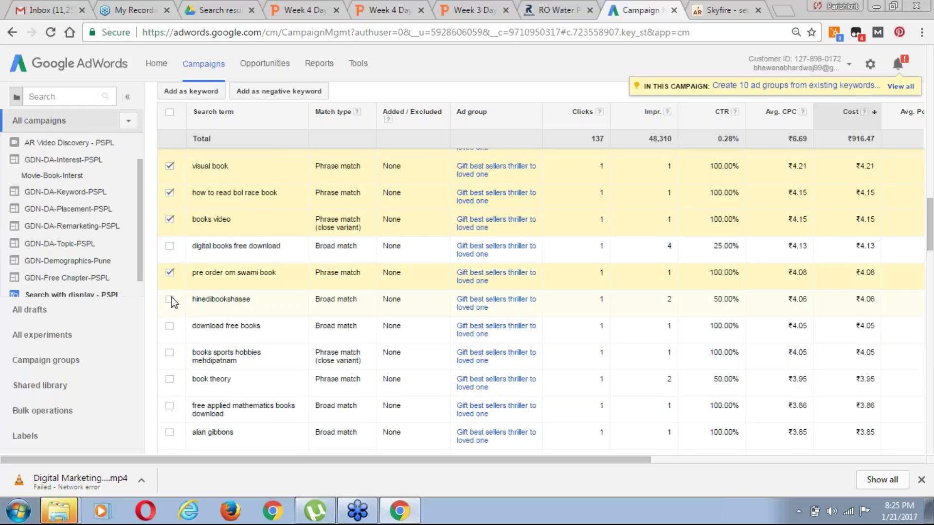
pyautogui.click(170, 300)
pyautogui.click(170, 326)
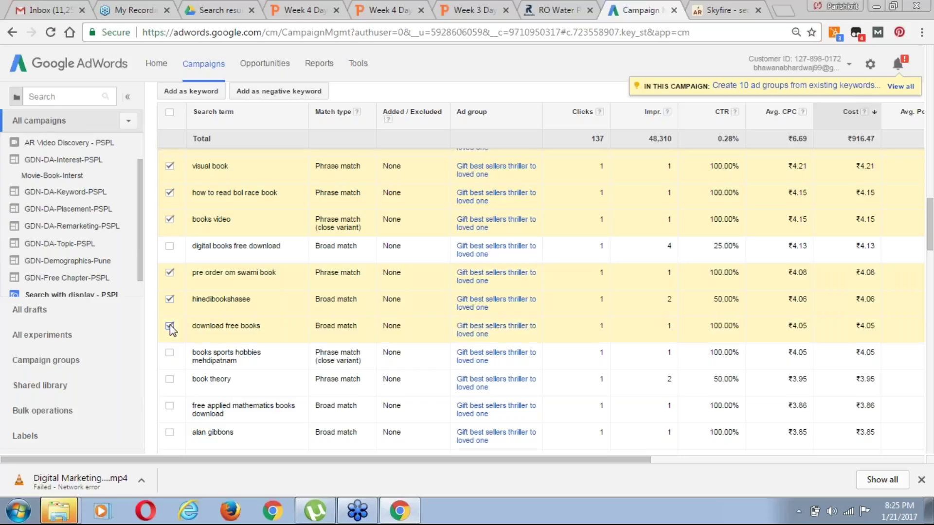
pyautogui.click(170, 353)
pyautogui.click(170, 379)
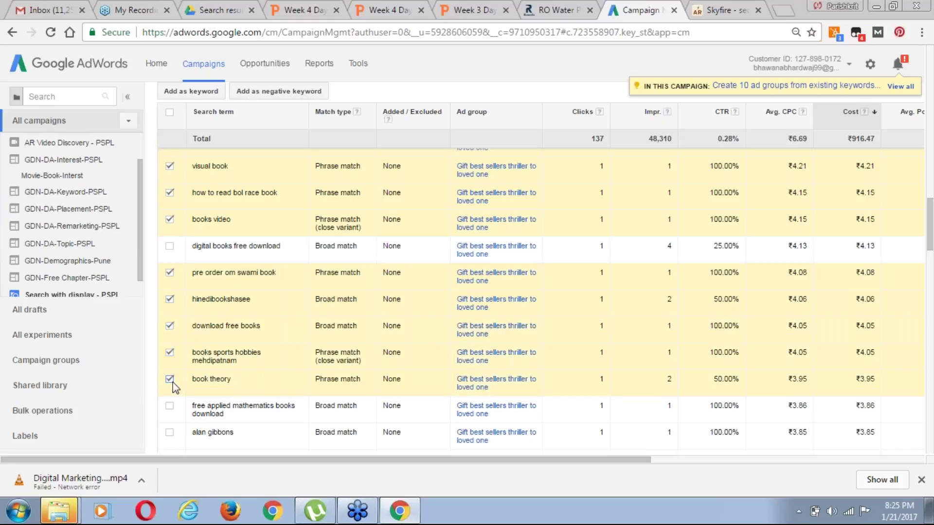
pyautogui.click(170, 407)
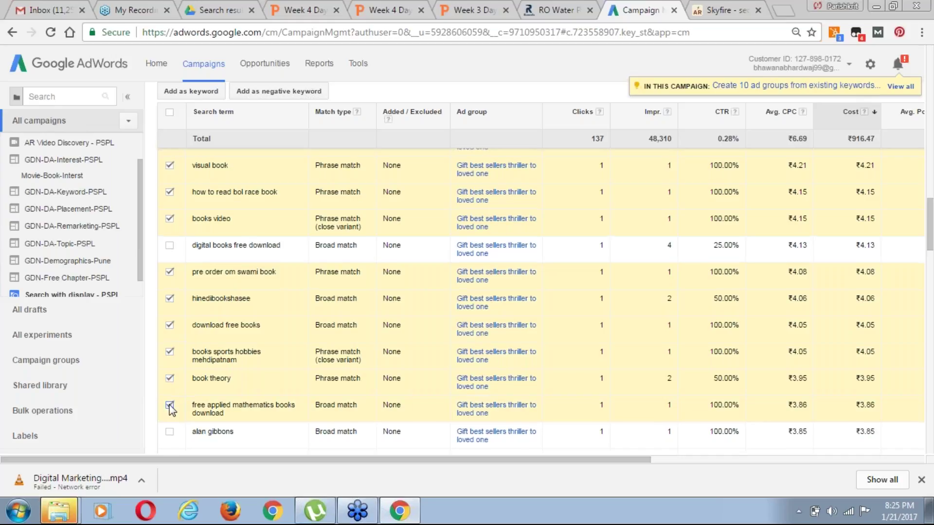
# Tick 'slimik book', 'face bo', 'free download of books pdf' and the next four search terms
pyautogui.scroll(-1, 170, 409)
pyautogui.scroll(-3, 170, 408)
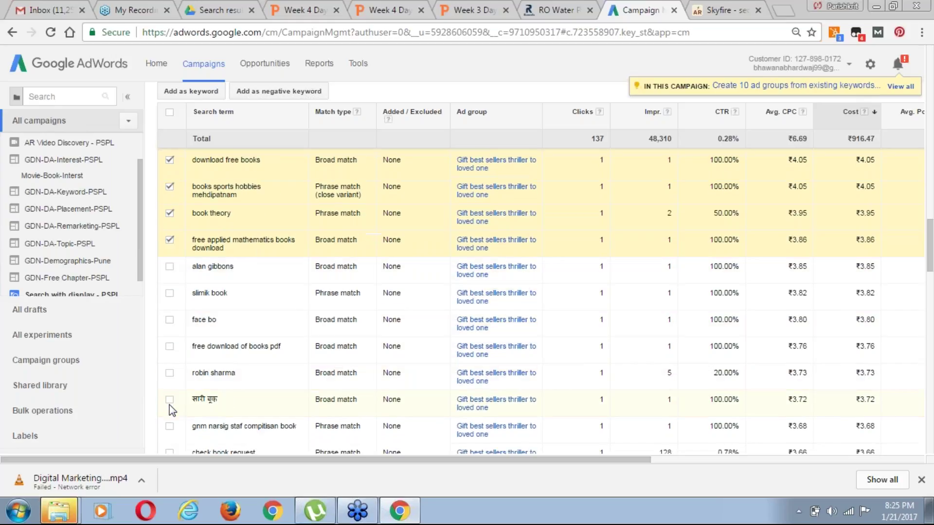
pyautogui.click(169, 267)
pyautogui.click(170, 294)
pyautogui.click(170, 320)
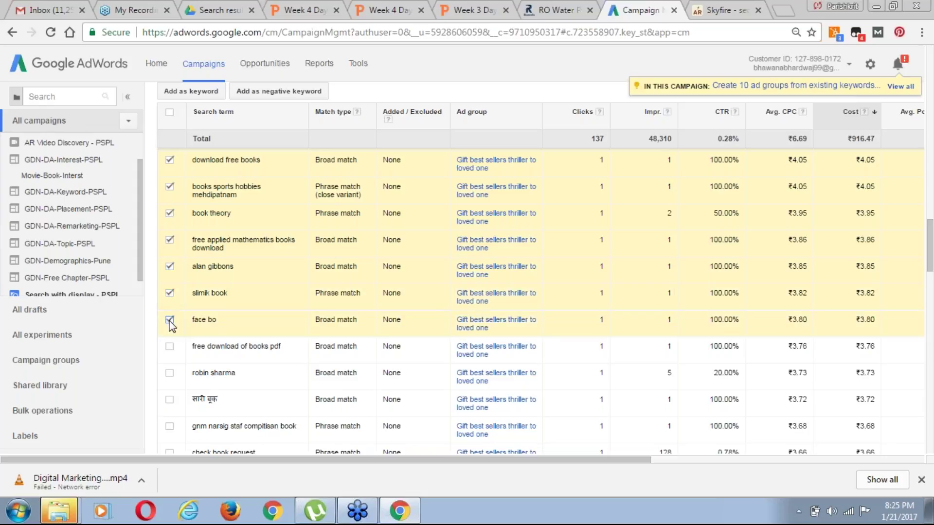
pyautogui.click(170, 348)
pyautogui.click(170, 374)
pyautogui.click(170, 401)
pyautogui.click(170, 427)
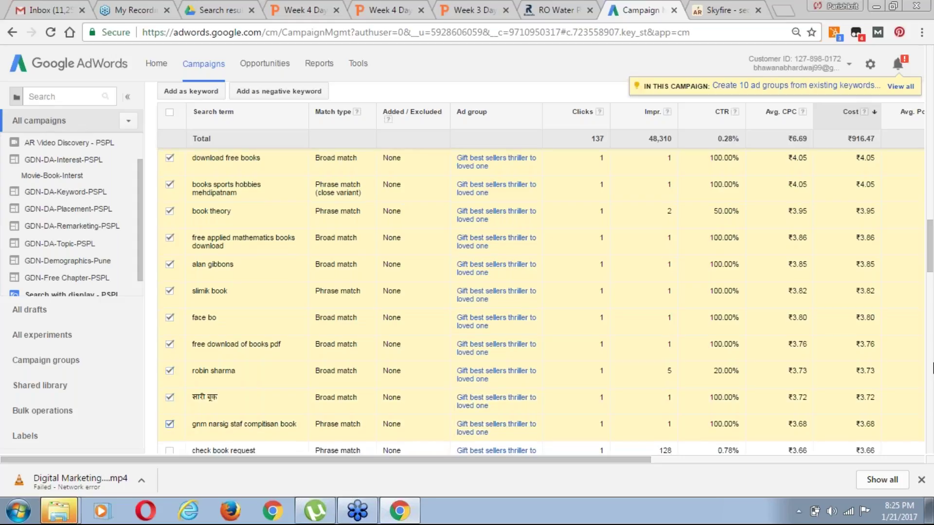
# Tick 'check book request', 'thraithashakam books', 'e book download' and 'geografi not book 2017', among others
pyautogui.scroll(-2, 932, 368)
pyautogui.scroll(-2, 933, 368)
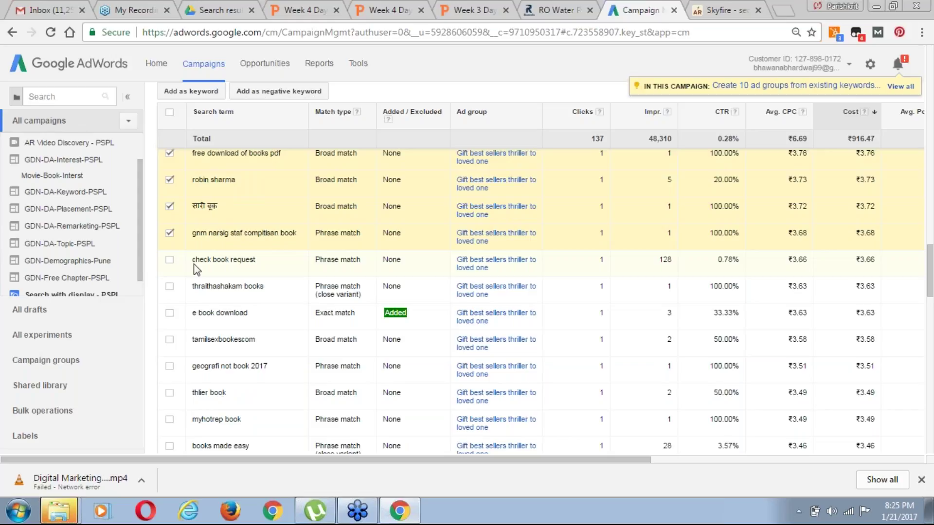
pyautogui.click(170, 261)
pyautogui.click(170, 286)
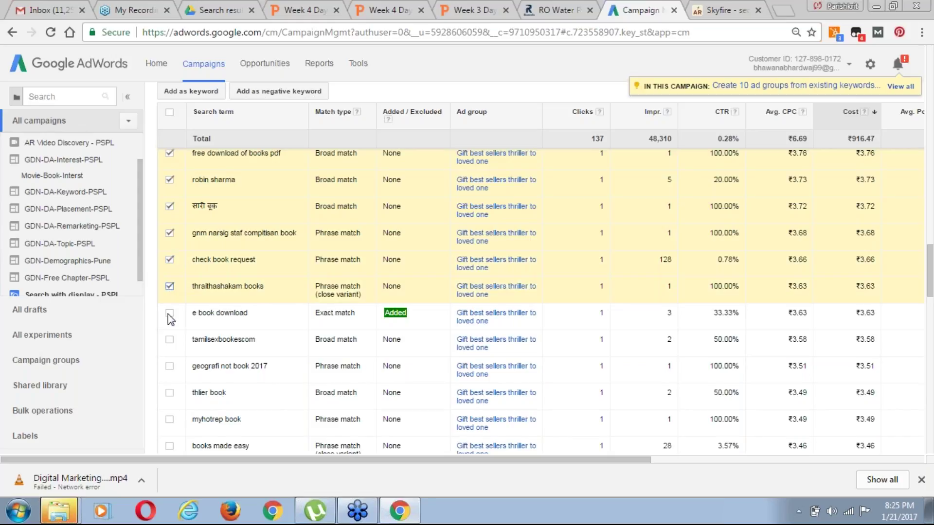
pyautogui.click(170, 314)
pyautogui.click(170, 340)
pyautogui.click(171, 367)
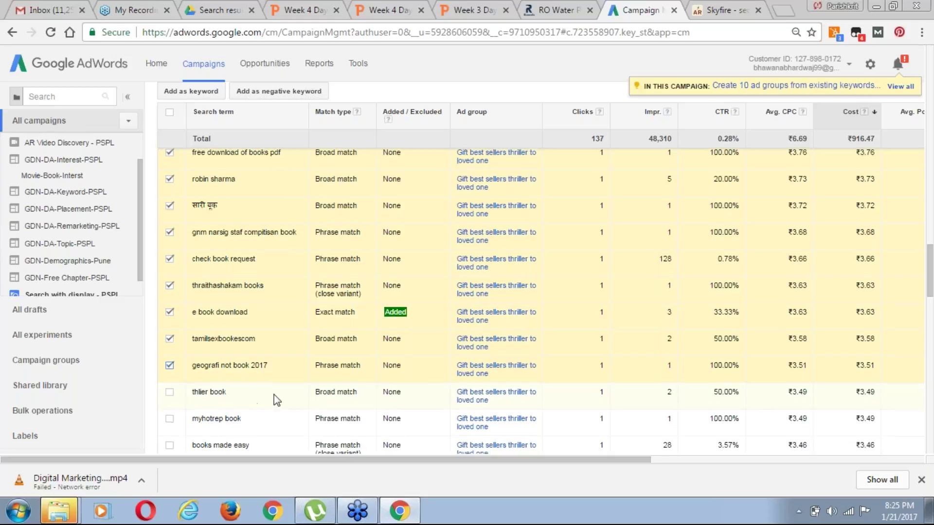
# Tick 'myhotrep book', 'books made easy', 'new baby name book' and the nearby search terms
pyautogui.scroll(-3, 274, 395)
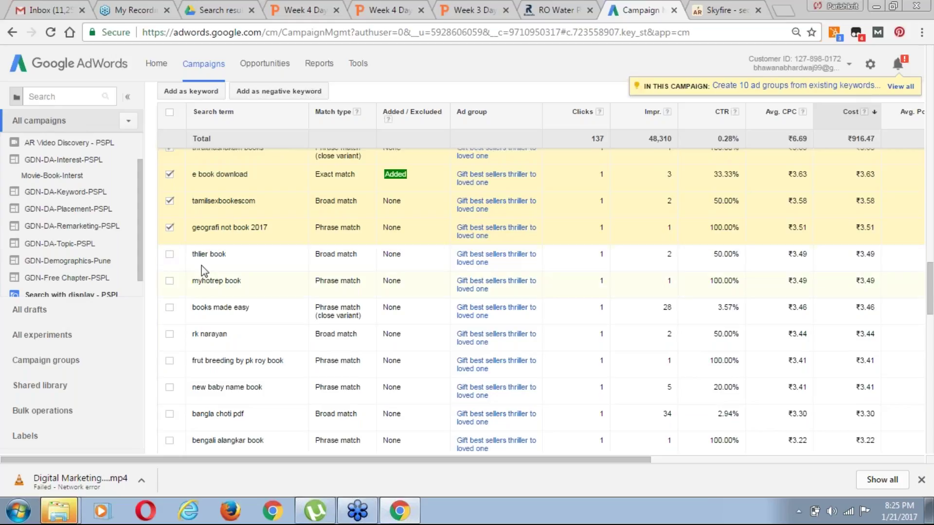
pyautogui.click(169, 281)
pyautogui.click(169, 308)
pyautogui.click(170, 334)
pyautogui.click(169, 362)
pyautogui.click(169, 387)
pyautogui.click(169, 416)
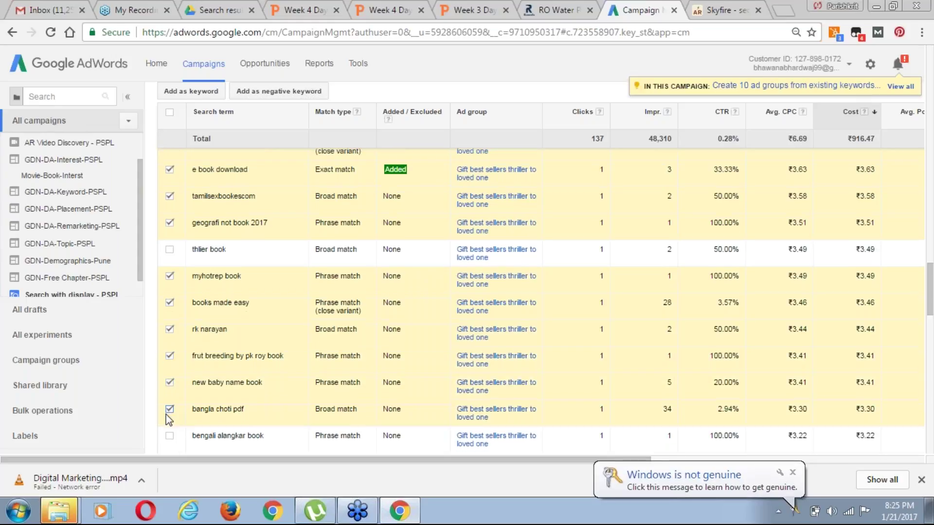
# Tick 'bengali alangkar book', 'bookes 1st 2017', 'book ww salon' and 'book search', among others
pyautogui.scroll(-3, 169, 420)
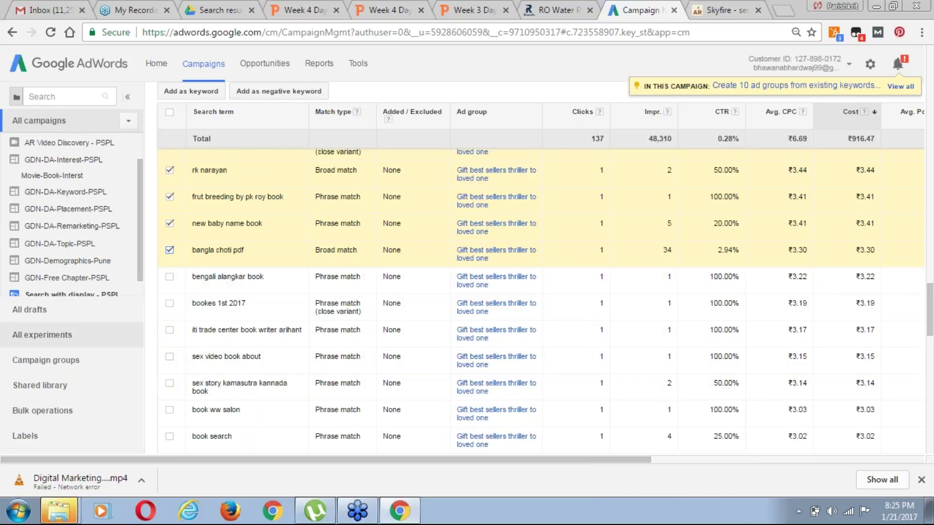
pyautogui.click(170, 277)
pyautogui.click(169, 304)
pyautogui.click(170, 331)
pyautogui.click(170, 357)
pyautogui.click(170, 385)
pyautogui.click(169, 410)
pyautogui.click(169, 436)
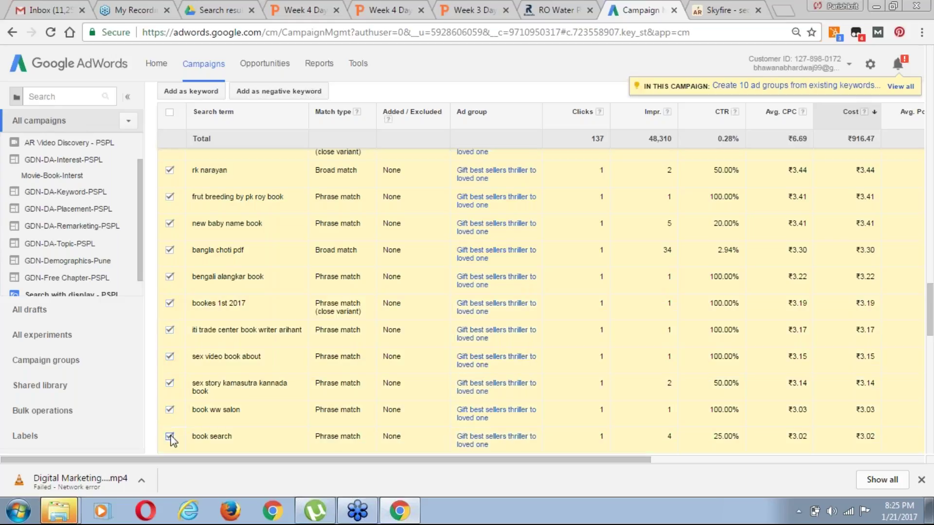
# Tick 'compitative exam book', 'best maths book for class 11 cbse', 'aravind ghosh famous book pdf', among others
pyautogui.scroll(-1, 800, 371)
pyautogui.scroll(-2, 800, 371)
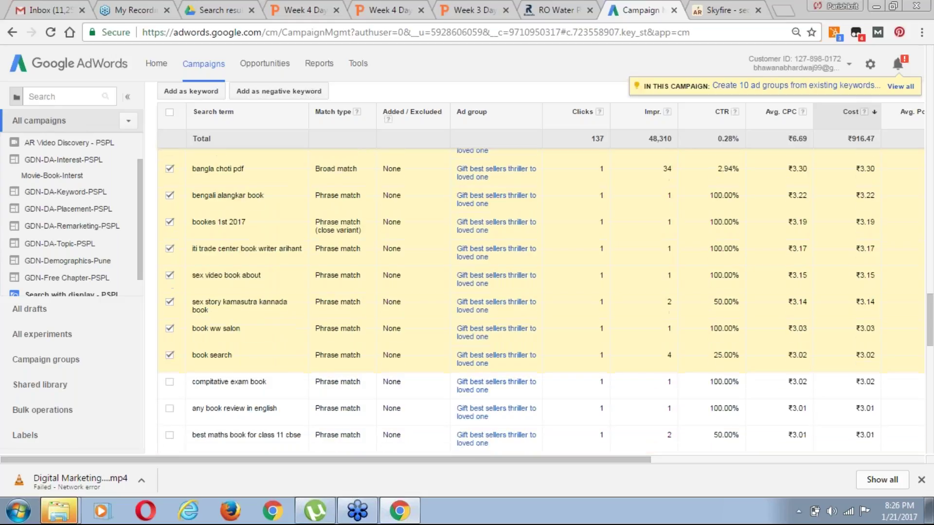
pyautogui.scroll(-3, 541, 302)
pyautogui.click(169, 240)
pyautogui.click(169, 266)
pyautogui.click(169, 293)
pyautogui.click(169, 320)
pyautogui.click(169, 347)
pyautogui.click(169, 374)
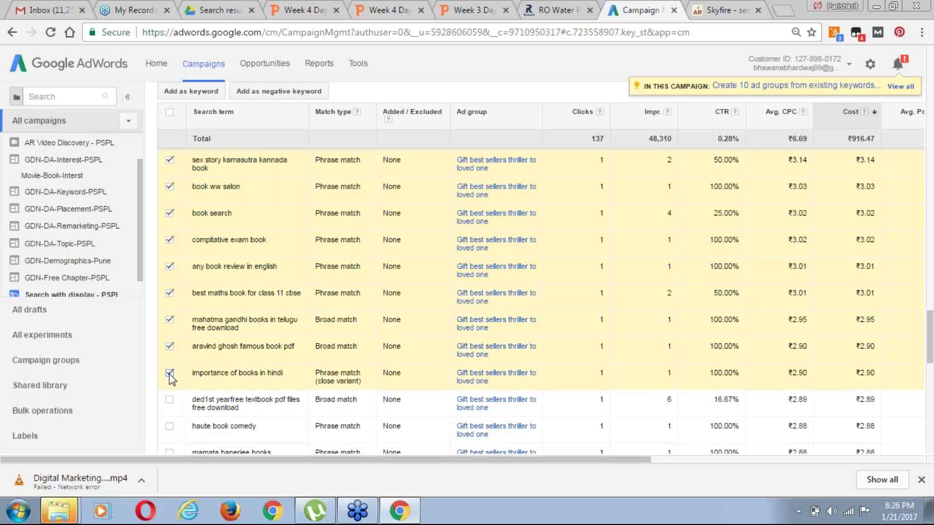
pyautogui.scroll(-1, 170, 378)
pyautogui.scroll(-3, 170, 379)
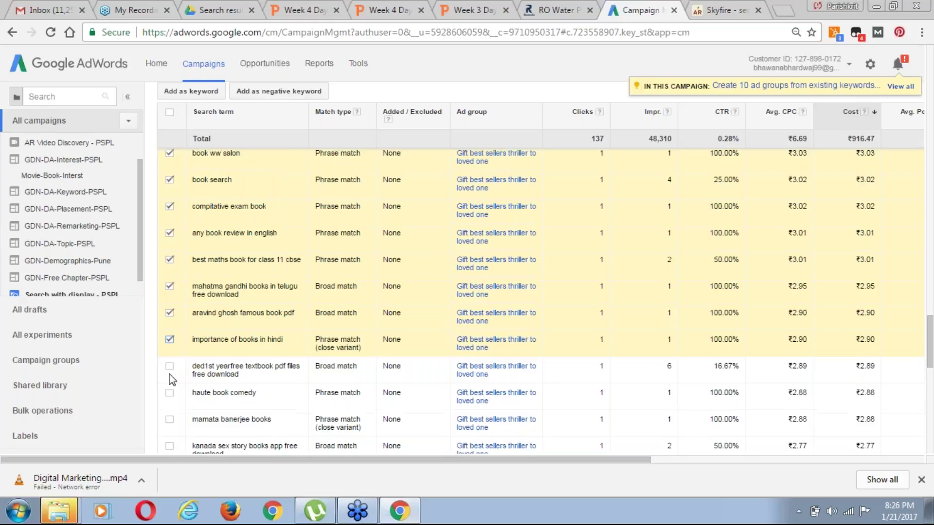
pyautogui.click(170, 236)
pyautogui.click(169, 262)
pyautogui.click(169, 289)
pyautogui.click(170, 317)
pyautogui.click(169, 343)
pyautogui.click(170, 370)
pyautogui.click(169, 404)
pyautogui.click(169, 431)
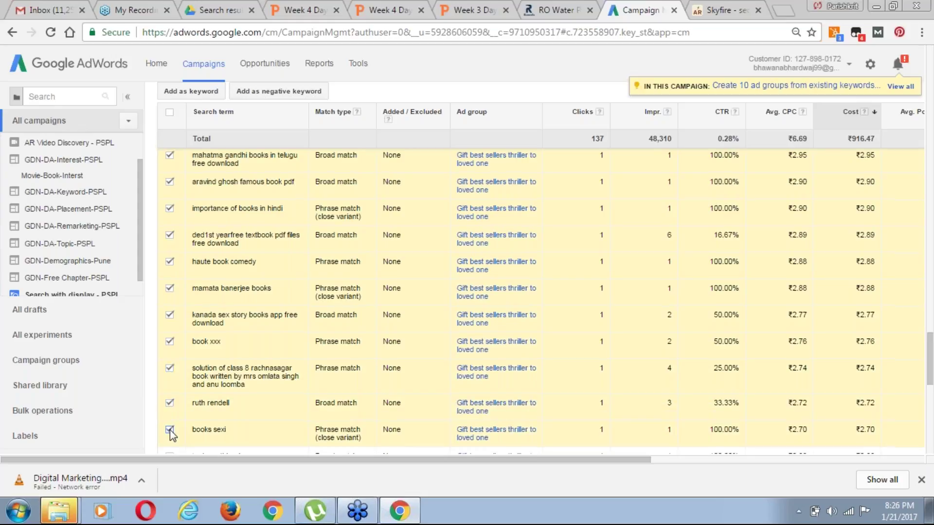
pyautogui.scroll(-4, 171, 430)
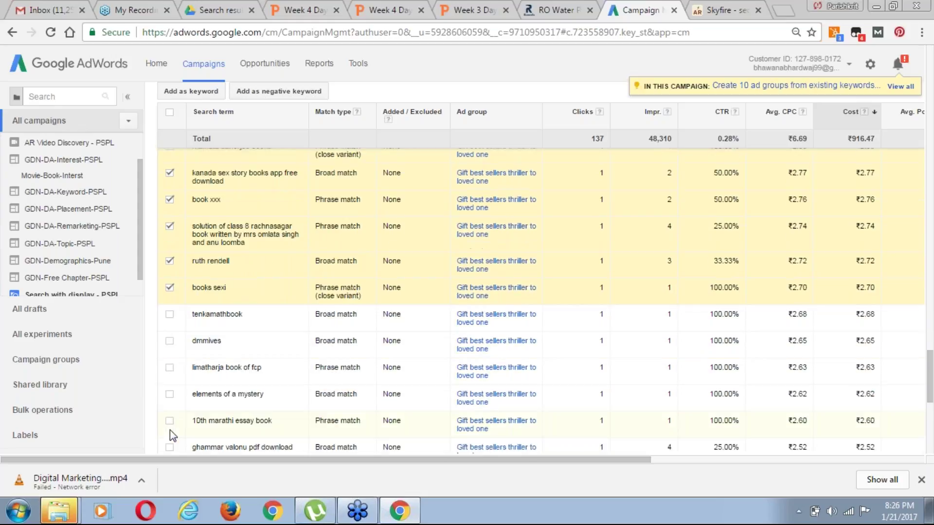
pyautogui.click(169, 264)
pyautogui.click(170, 290)
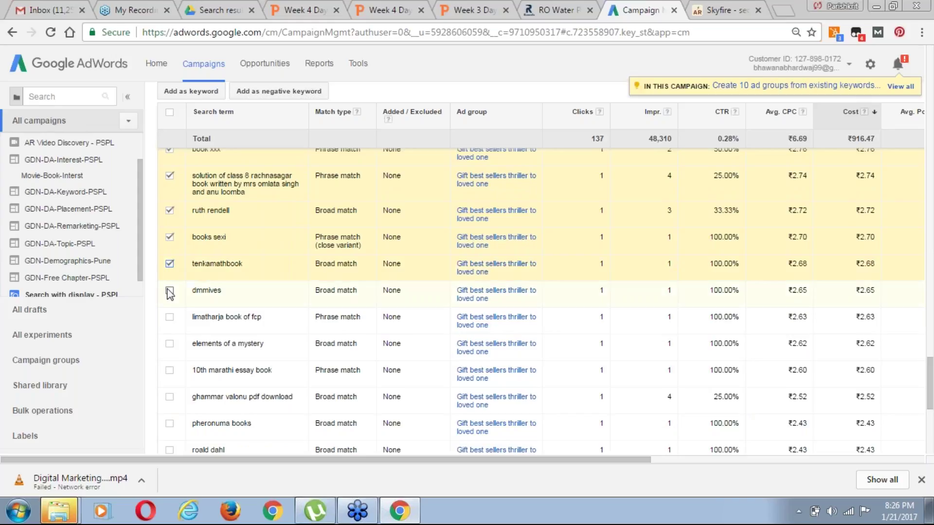
pyautogui.click(169, 344)
pyautogui.click(170, 318)
pyautogui.click(170, 371)
pyautogui.click(170, 397)
pyautogui.click(169, 424)
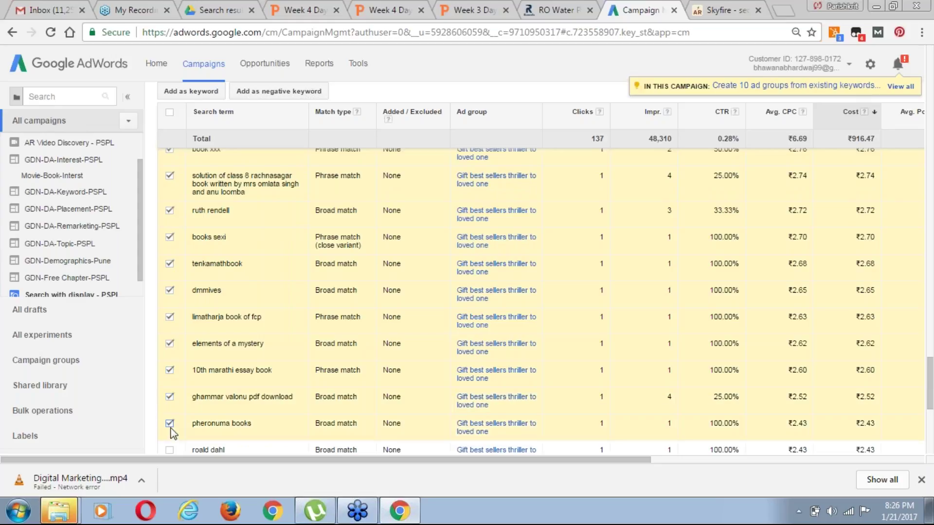
pyautogui.click(169, 450)
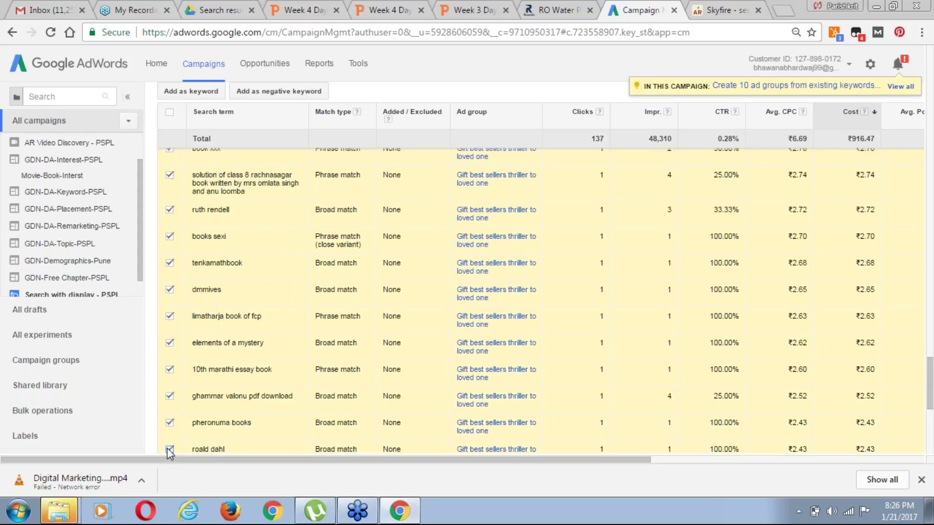
pyautogui.scroll(-1, 168, 448)
pyautogui.scroll(-4, 169, 450)
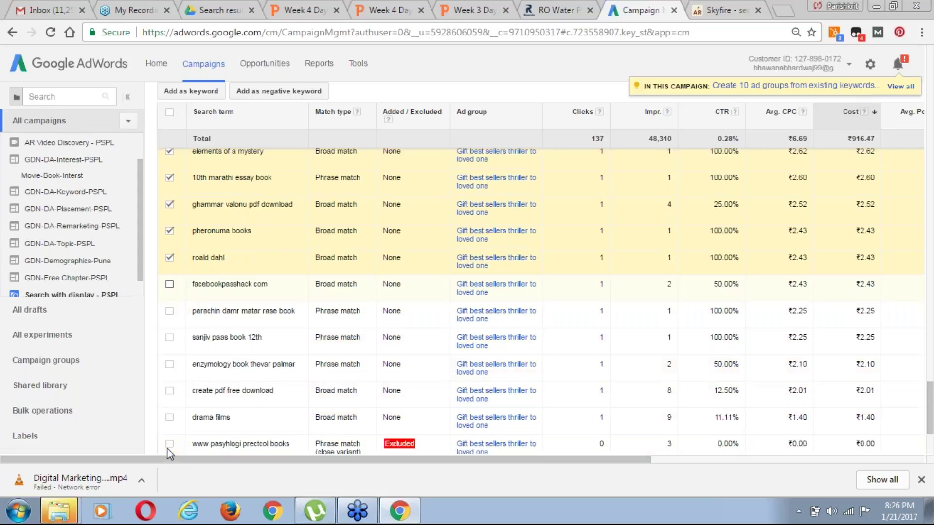
pyautogui.click(170, 201)
pyautogui.click(170, 228)
pyautogui.click(170, 257)
pyautogui.click(170, 283)
pyautogui.click(170, 309)
pyautogui.click(170, 336)
pyautogui.click(169, 363)
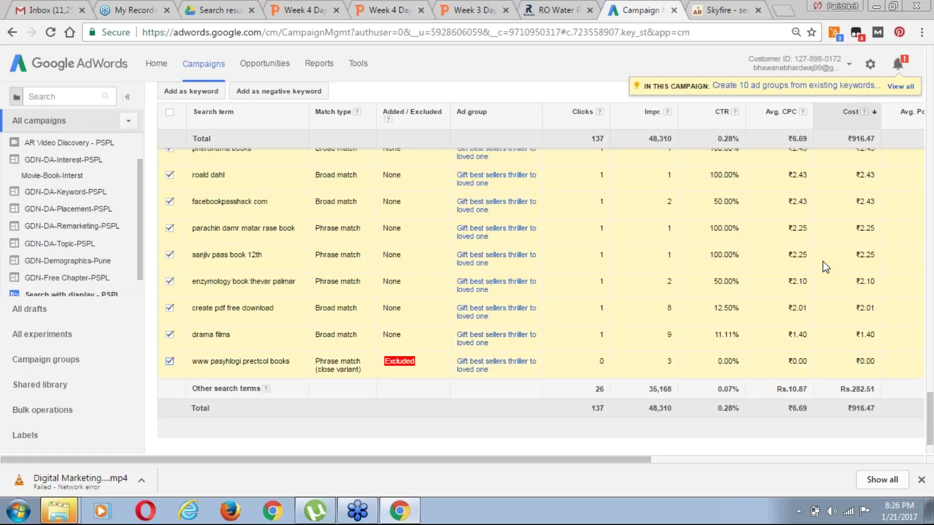
pyautogui.scroll(8, 905, 310)
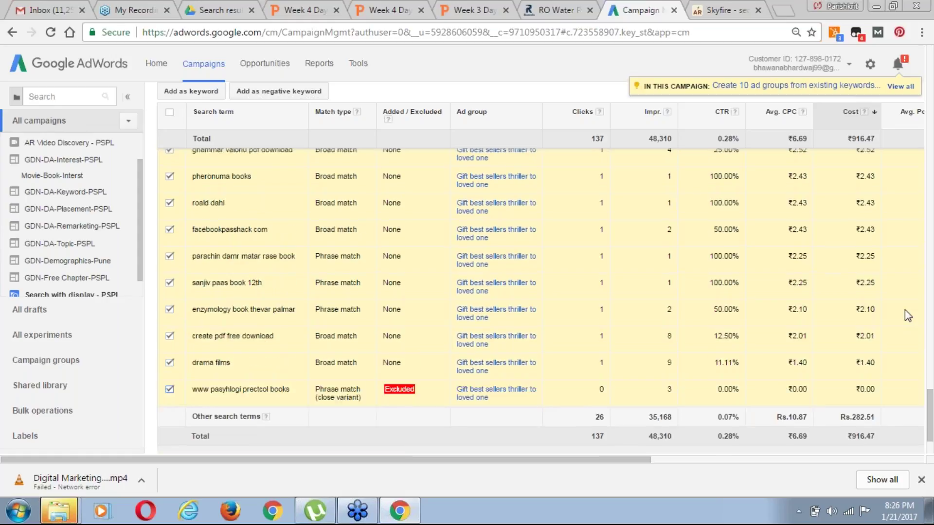
pyautogui.scroll(3, 905, 311)
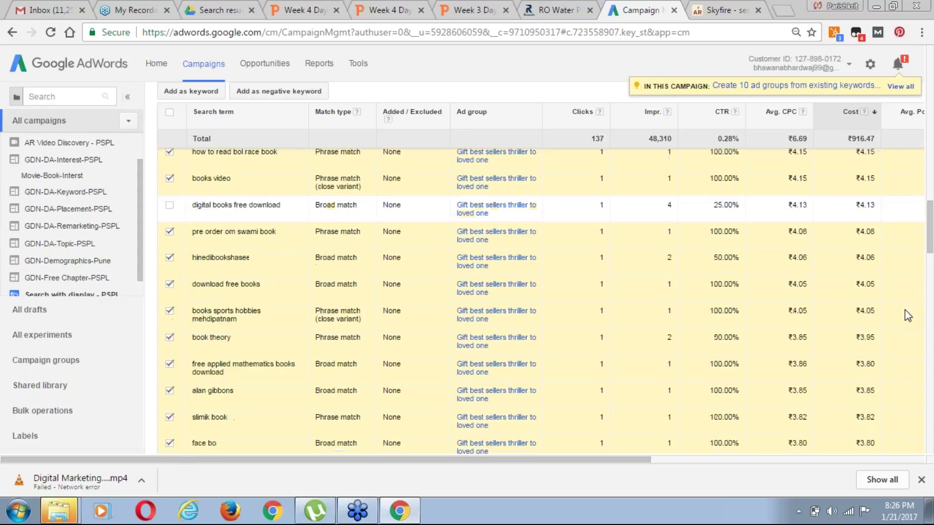
pyautogui.scroll(10, 905, 311)
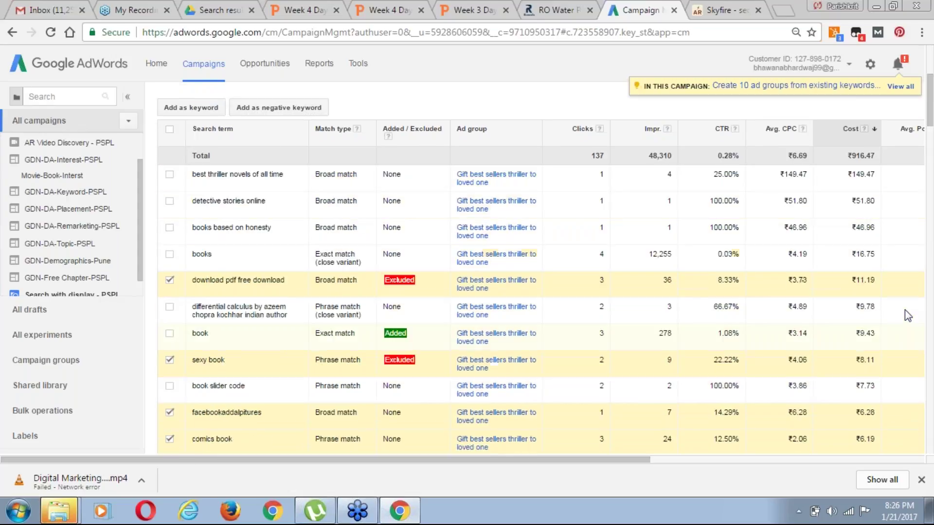
pyautogui.scroll(2, 905, 311)
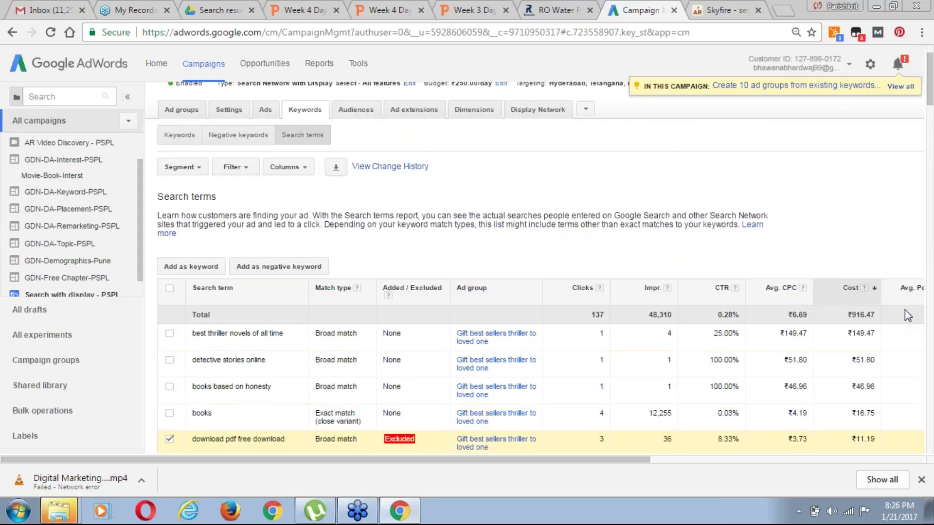
pyautogui.scroll(1, 600, 191)
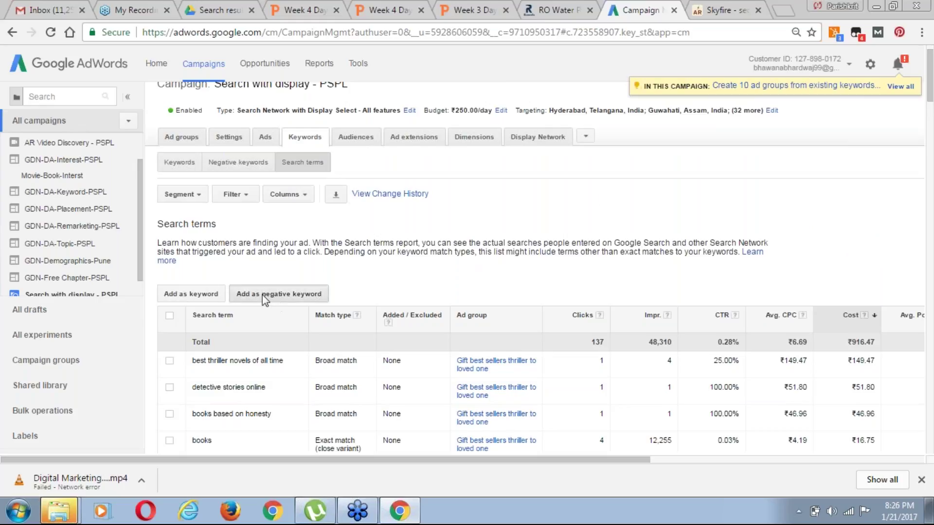
# Start adding all checked terms as negatives and review the full generated keyword list
pyautogui.click(261, 294)
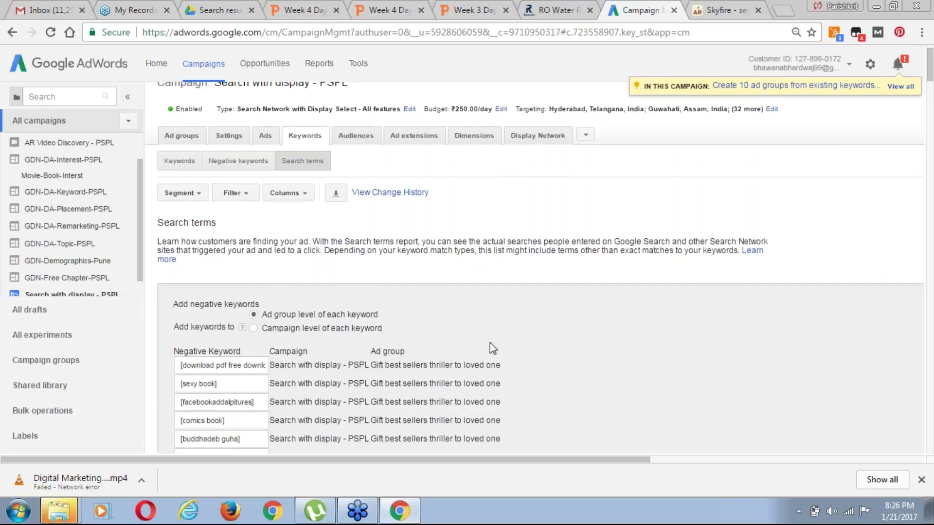
pyautogui.scroll(-10, 489, 342)
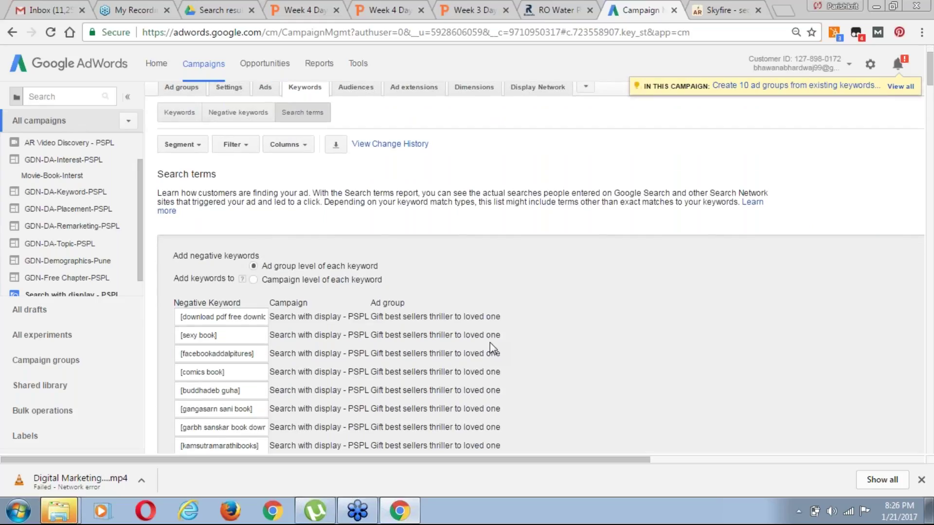
pyautogui.scroll(-5, 489, 343)
pyautogui.scroll(-10, 489, 342)
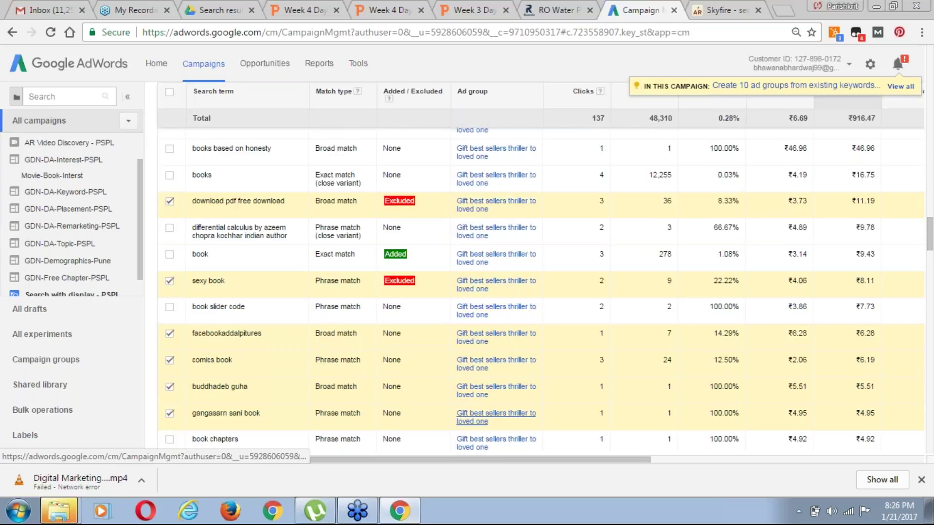
pyautogui.scroll(5, 491, 418)
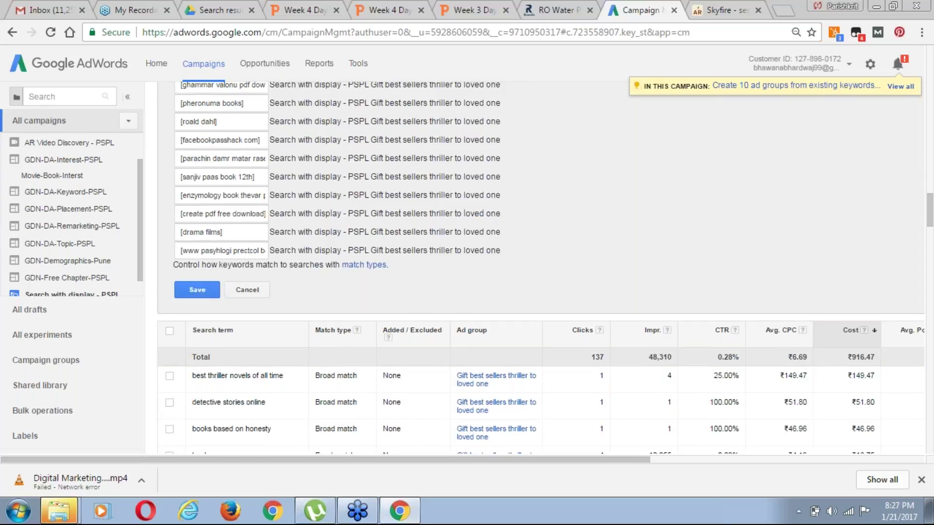
pyautogui.scroll(1, 540, 268)
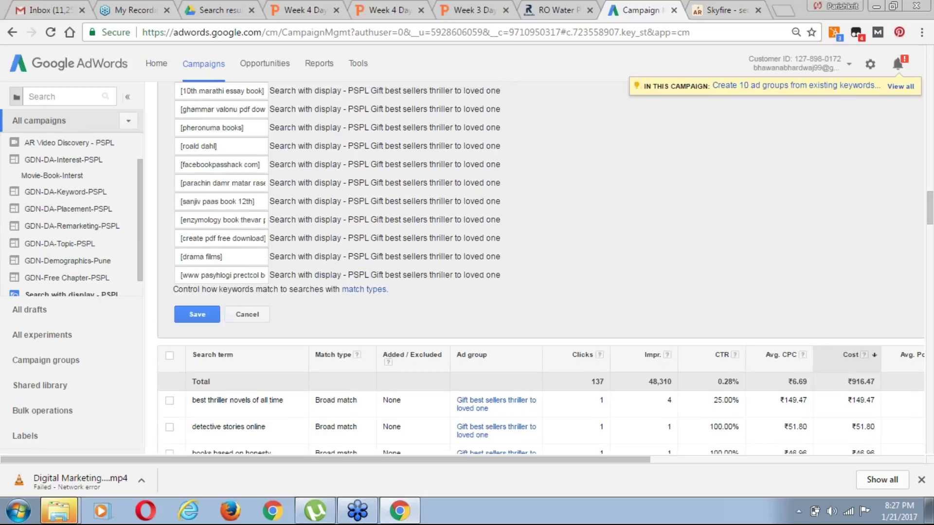
pyautogui.scroll(5, 540, 268)
pyautogui.scroll(5, 540, 267)
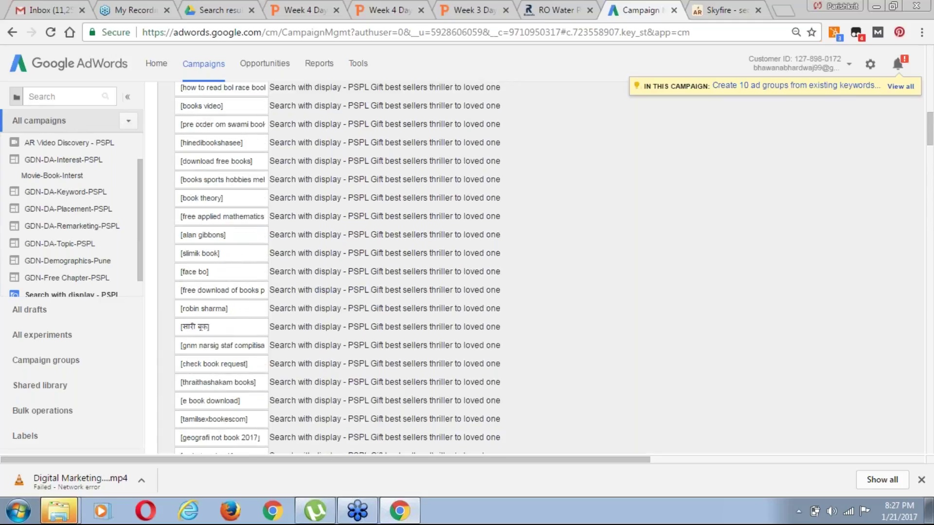
pyautogui.scroll(4, 540, 268)
pyautogui.scroll(3, 540, 268)
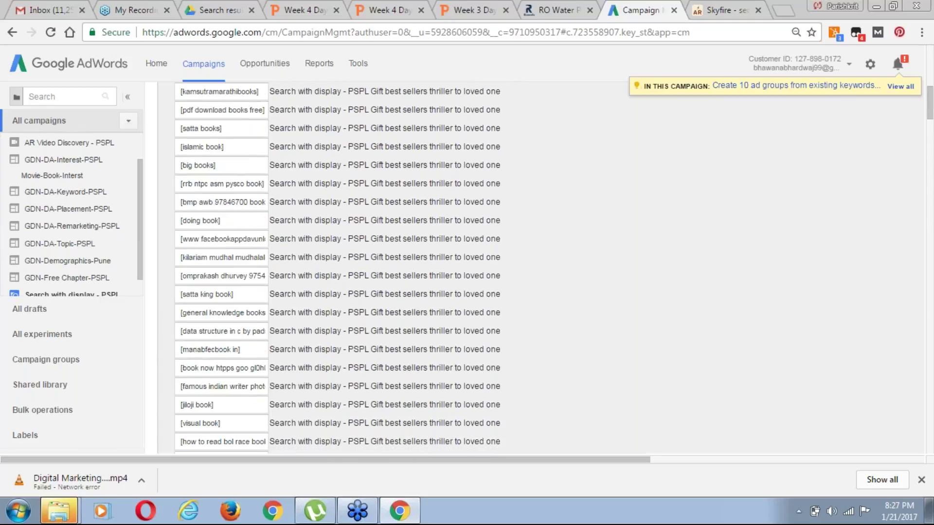
pyautogui.scroll(5, 540, 268)
pyautogui.scroll(1, 379, 172)
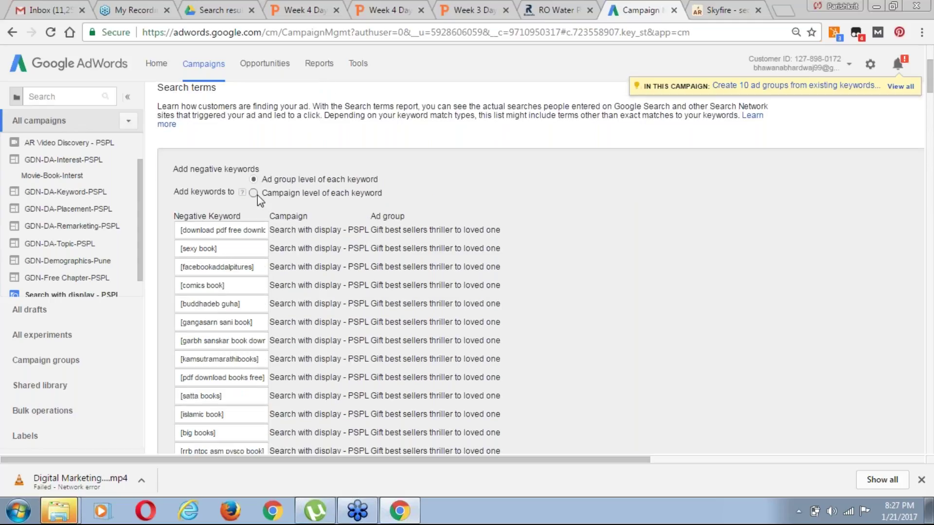
pyautogui.press('Up')
pyautogui.press('Down')
pyautogui.press('Up')
# Save the negatives at campaign level; the 'solution of class 8 rachnas…' term is flagged as over 10 words
pyautogui.click(254, 193)
pyautogui.scroll(-1, 931, 322)
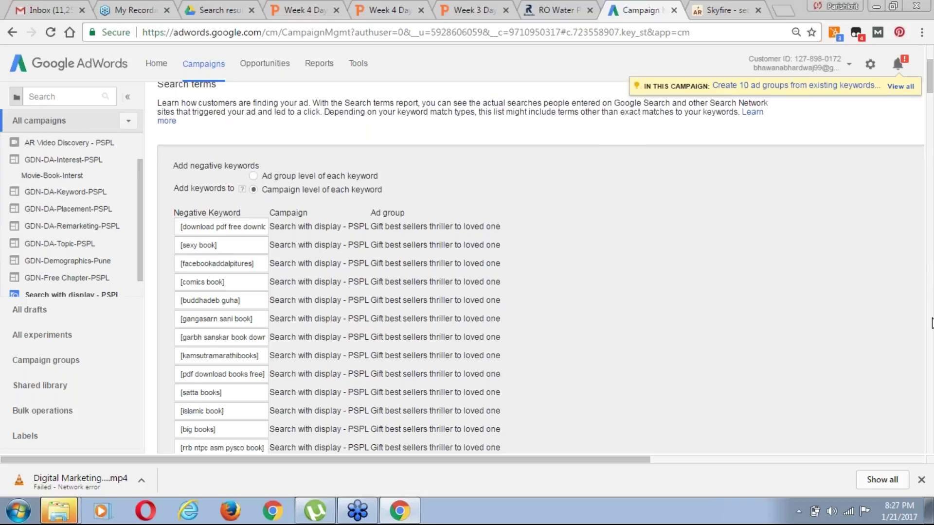
pyautogui.scroll(-15, 932, 323)
pyautogui.scroll(-6, 930, 353)
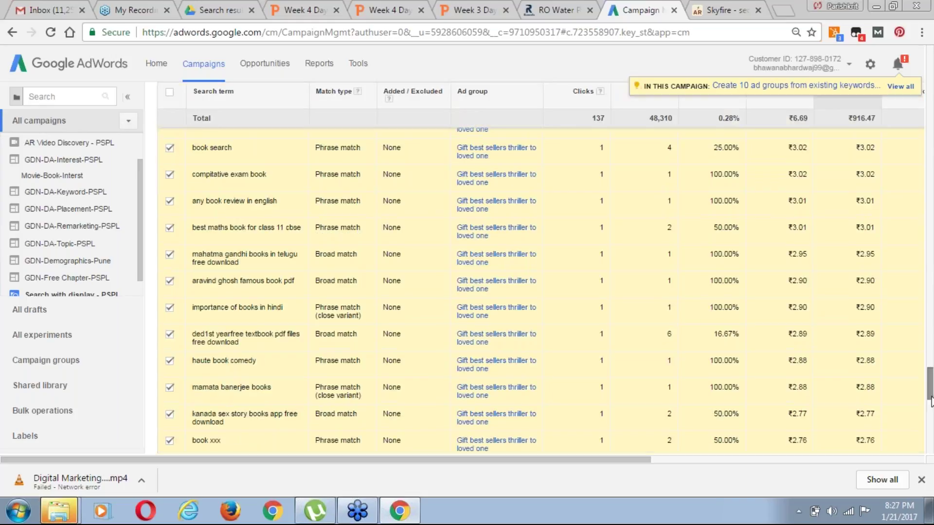
pyautogui.moveTo(930, 381); pyautogui.dragTo(930, 220)
pyautogui.click(207, 345)
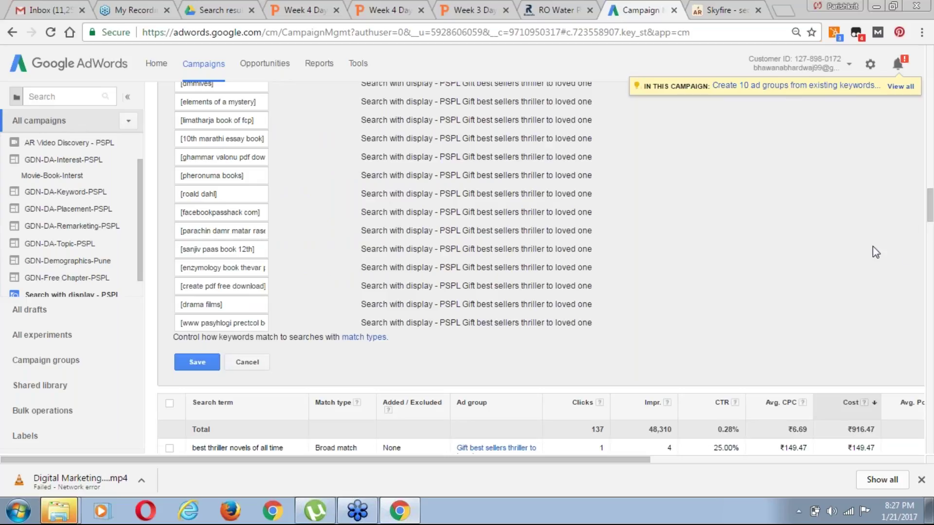
pyautogui.click(200, 365)
pyautogui.scroll(-2, 930, 214)
pyautogui.scroll(-4, 932, 232)
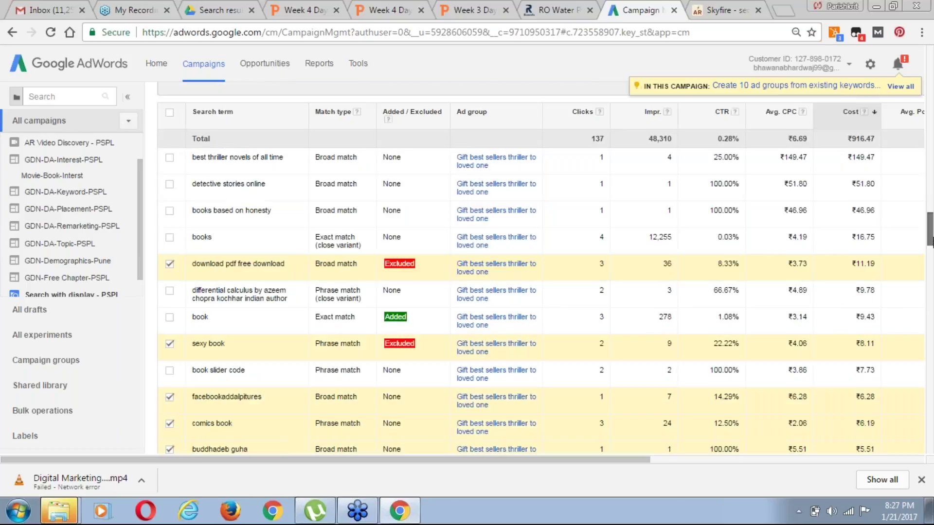
pyautogui.scroll(-3, 931, 228)
pyautogui.scroll(10, 930, 228)
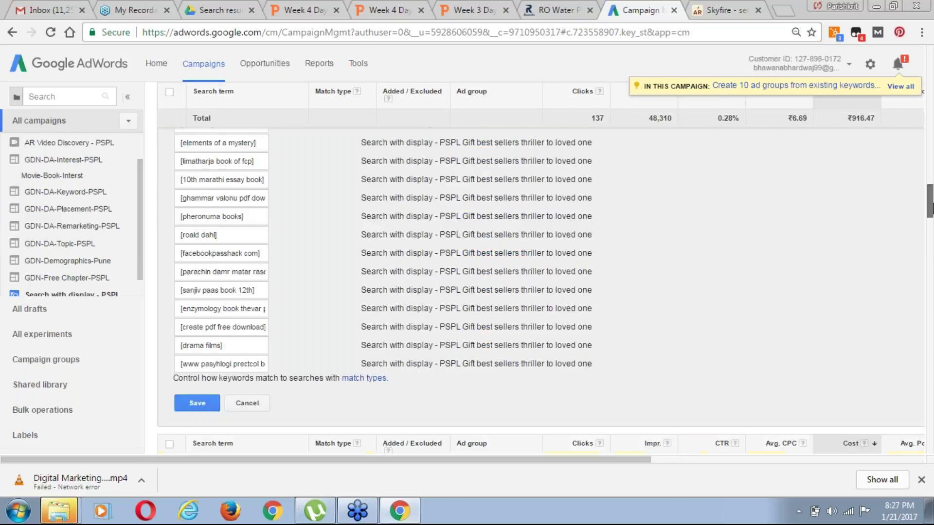
pyautogui.scroll(1, 932, 200)
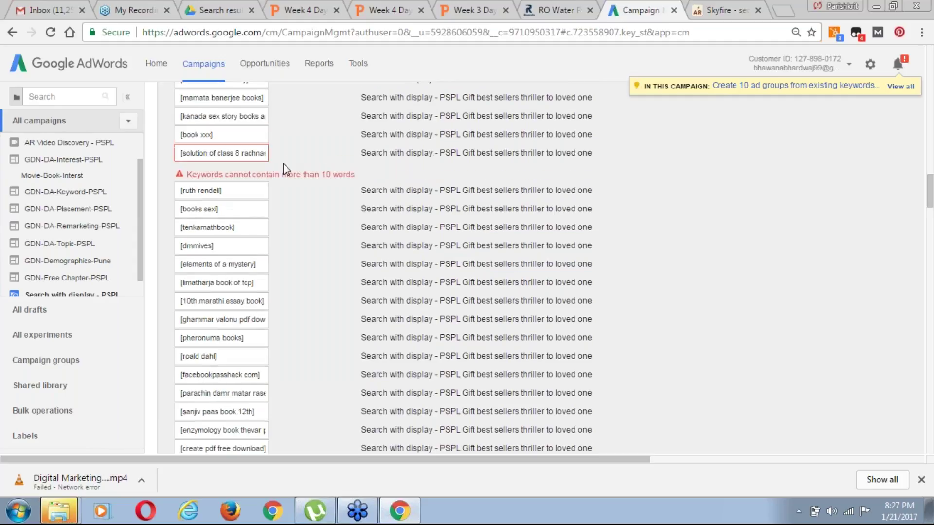
# Shorten the flagged 'solution of class 8 rachnas…' keyword by deleting its trailing words and author name
pyautogui.click(252, 152)
pyautogui.press('Right')
pyautogui.press('Right')
pyautogui.press('Right')
pyautogui.press('Right')
pyautogui.press('Right')
pyautogui.press('Right')
pyautogui.press('Right')
pyautogui.press('Right')
pyautogui.press('Right')
pyautogui.press('Right')
pyautogui.press('Right')
pyautogui.press('Right')
pyautogui.press('Right')
pyautogui.press('Right')
pyautogui.press('Right')
pyautogui.press('Right')
pyautogui.press('Right')
pyautogui.press('Right')
pyautogui.press('Right')
pyautogui.press('Right')
pyautogui.press('Right')
pyautogui.press('Right')
pyautogui.press('Right')
pyautogui.press('Right')
pyautogui.press('Right')
pyautogui.press('Right')
pyautogui.press('Right')
pyautogui.press('Right')
pyautogui.press('Right')
pyautogui.press('Right')
pyautogui.press('Right')
pyautogui.press('Right')
pyautogui.press('Right')
pyautogui.press('Right')
pyautogui.press('Right')
pyautogui.press('Right')
pyautogui.press('Right')
pyautogui.press('Right')
pyautogui.press('Right')
pyautogui.press('Right')
pyautogui.hotkey('shift', 'Left')
pyautogui.hotkey('shift', 'Left')
pyautogui.hotkey('shift', 'Left')
pyautogui.hotkey('shift', 'Left')
pyautogui.hotkey('shift', 'Left')
pyautogui.hotkey('shift', 'Left')
pyautogui.hotkey('shift', 'Left')
pyautogui.hotkey('shift', 'Left')
pyautogui.hotkey('shift', 'Left')
pyautogui.hotkey('shift', 'Left')
pyautogui.hotkey('shift', 'Left')
pyautogui.hotkey('shift', 'Left')
pyautogui.hotkey('shift', 'Left')
pyautogui.hotkey('shift', 'Left')
pyautogui.hotkey('shift', 'Left')
pyautogui.press('BackSpace')
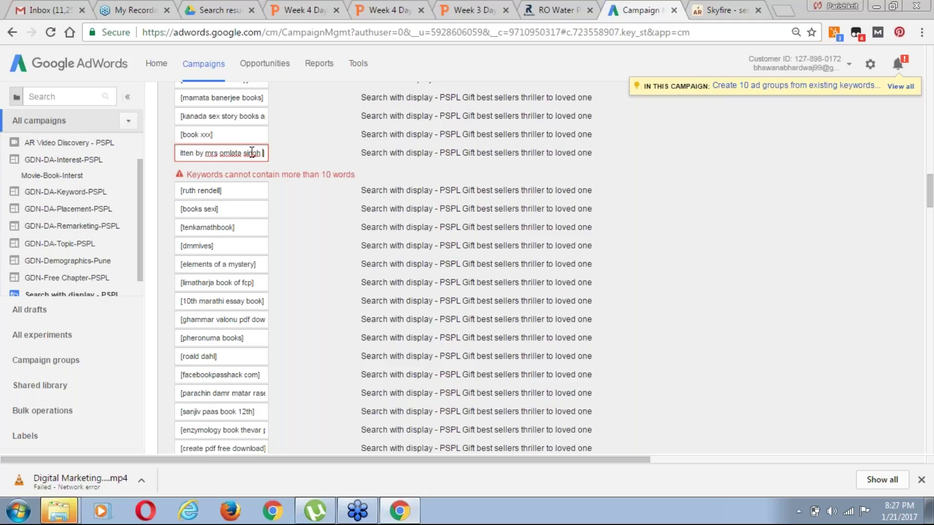
pyautogui.doubleClick(251, 152)
pyautogui.press('BackSpace')
pyautogui.press('BackSpace')
pyautogui.press('BackSpace')
pyautogui.press('BackSpace')
pyautogui.press('BackSpace')
pyautogui.press('BackSpace')
pyautogui.press('BackSpace')
pyautogui.press('BackSpace')
pyautogui.press('BackSpace')
pyautogui.press('BackSpace')
pyautogui.press('BackSpace')
pyautogui.press('BackSpace')
# Save the corrected negative keywords and return to the Week 3 Day 3 lecture slides
pyautogui.moveTo(932, 213); pyautogui.dragTo(931, 214)
pyautogui.click(197, 255)
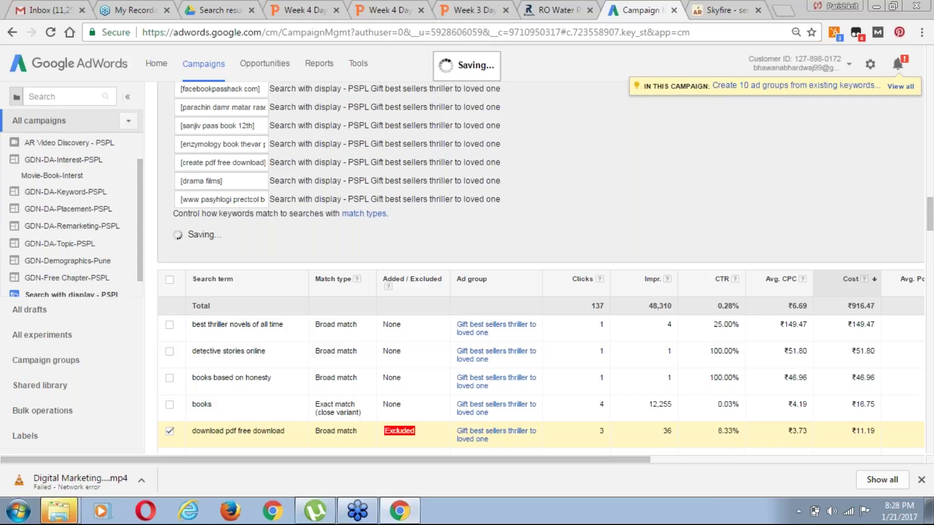
pyautogui.click(472, 12)
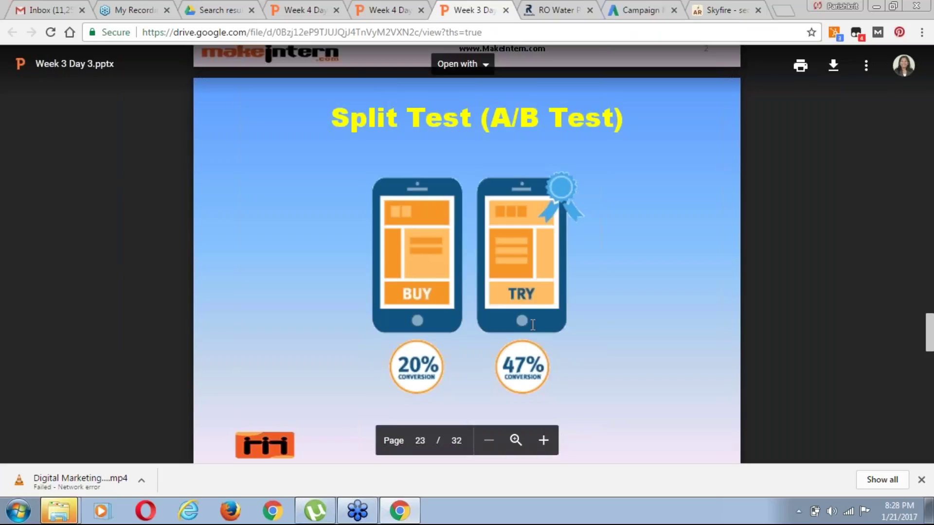
# Scroll the Week 3 Day 3 deck to page 24, 'Scaling the Campaign', then switch to aroonraman.com
pyautogui.scroll(-1, 533, 324)
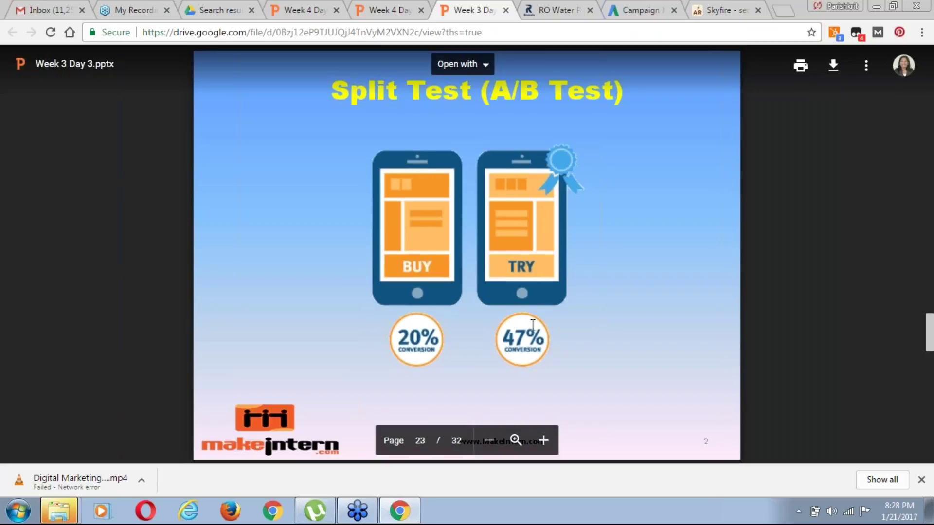
pyautogui.scroll(-4, 533, 324)
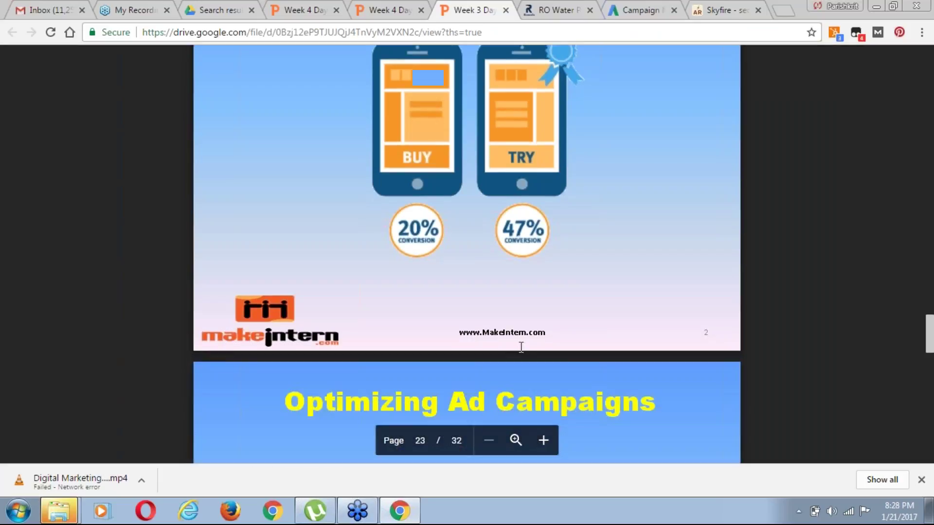
pyautogui.scroll(-8, 521, 347)
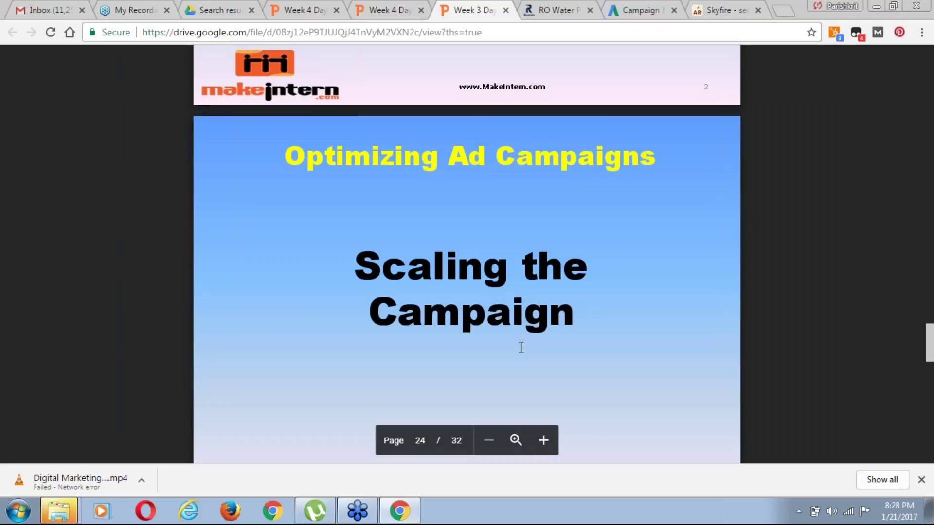
pyautogui.scroll(-2, 521, 347)
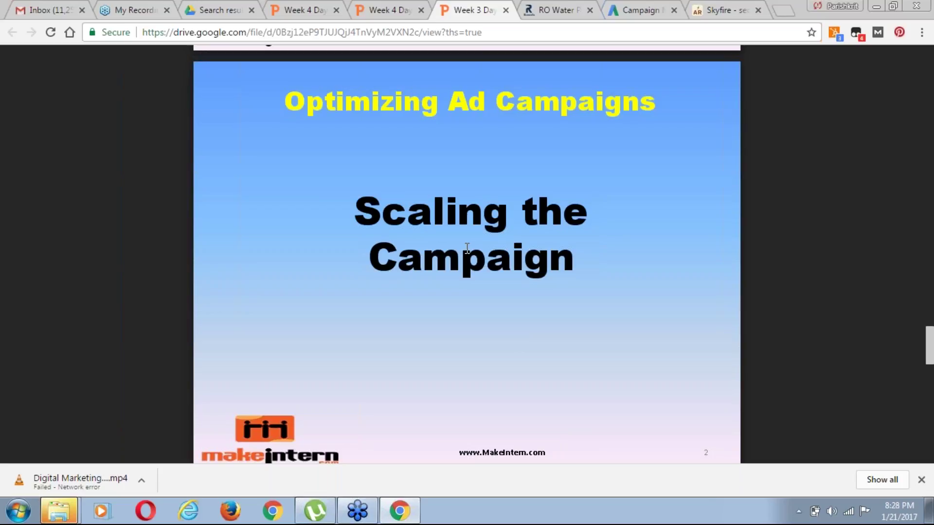
pyautogui.scroll(-1, 467, 249)
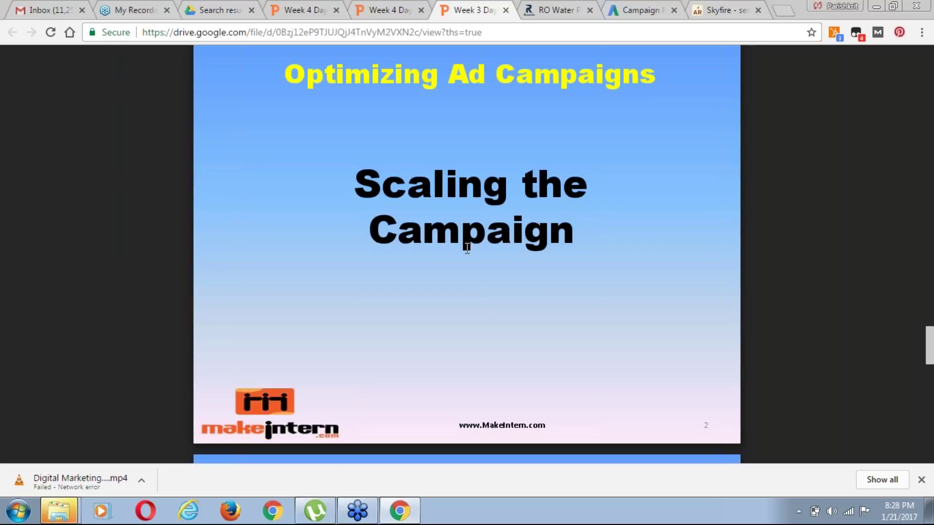
pyautogui.click(725, 10)
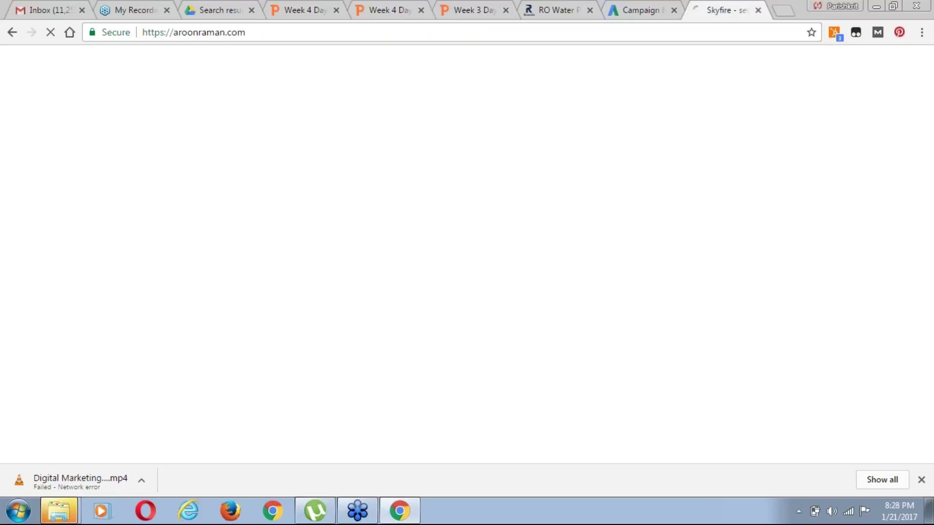
# Confirm the AdWords campaign's trimmed negative keywords are still saving, then go back to the Week 3 Day 3 slides
pyautogui.click(621, 14)
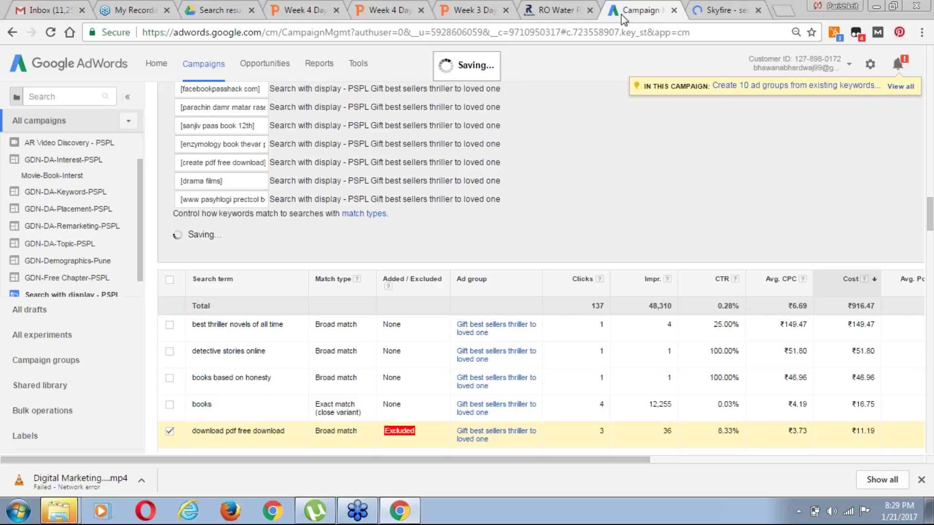
pyautogui.click(467, 10)
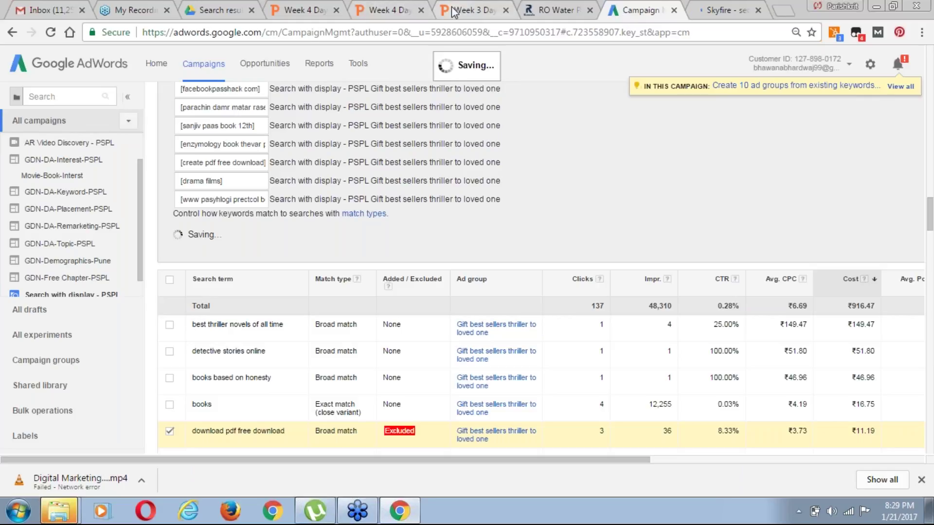
# Scroll to slide 25 of 32, 'Scaling Ad Campaigns', so its five scaling tactics are fully visible
pyautogui.scroll(-1, 460, 338)
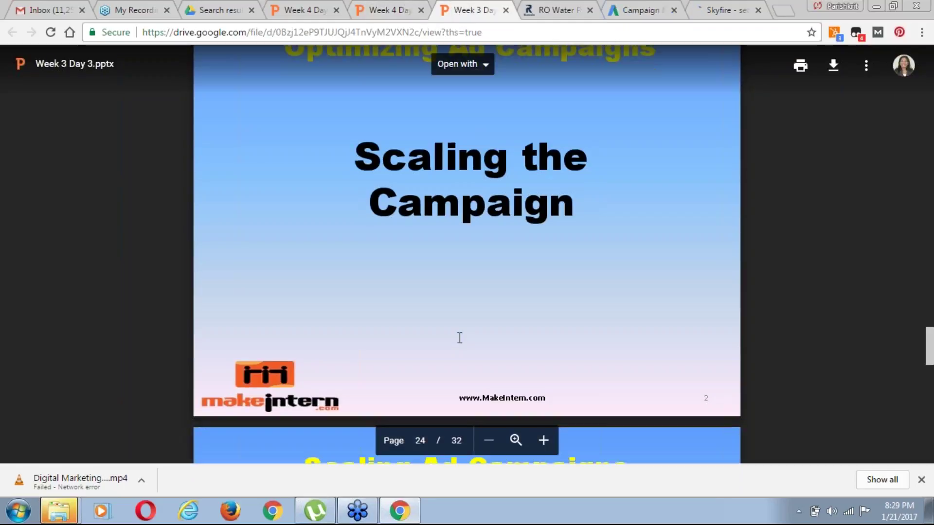
pyautogui.scroll(-5, 460, 338)
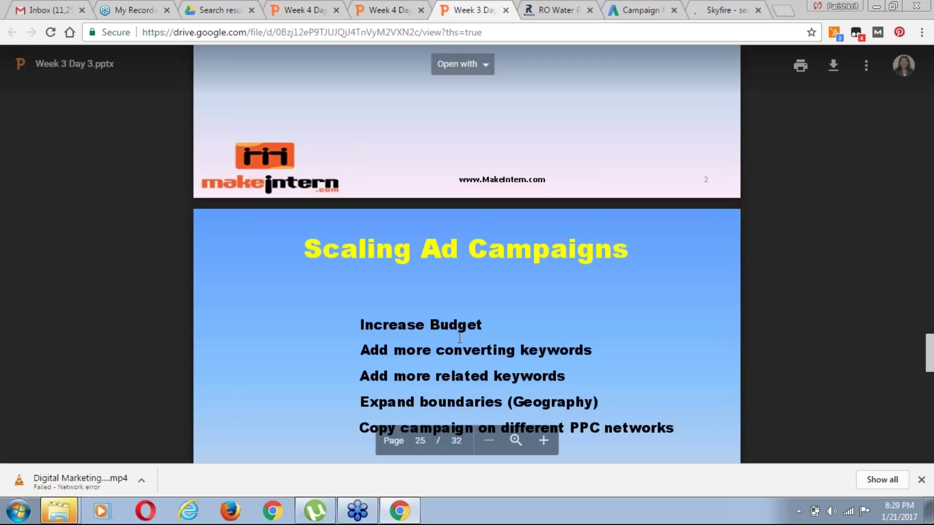
pyautogui.scroll(-3, 460, 337)
pyautogui.scroll(-2, 459, 338)
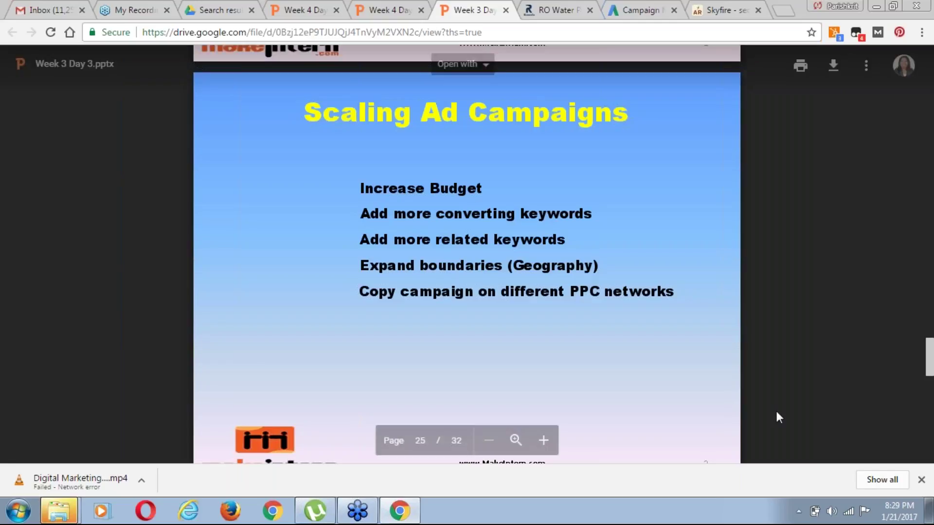
pyautogui.scroll(-1, 541, 385)
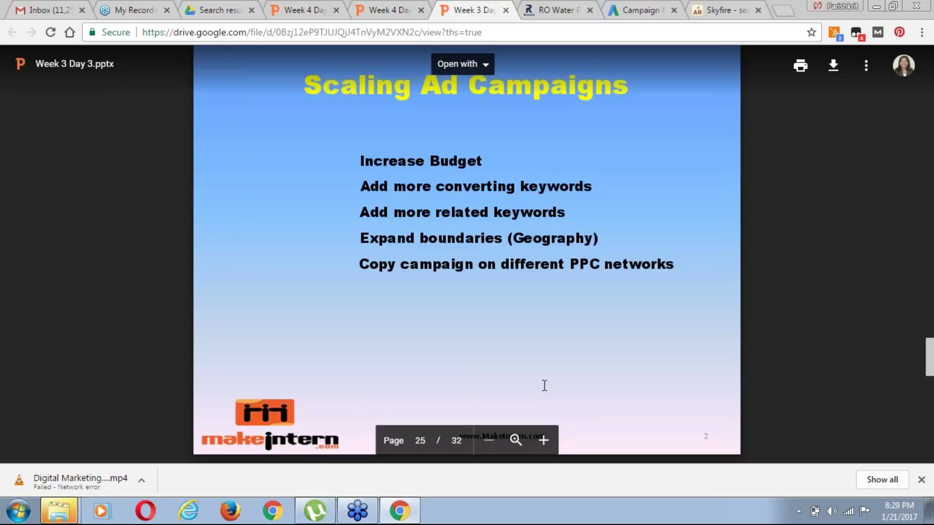
# Page through Case Studies slides 26–29 to the 5000-impression, 2% CTR slide, then return to AdWords
pyautogui.scroll(-4, 545, 386)
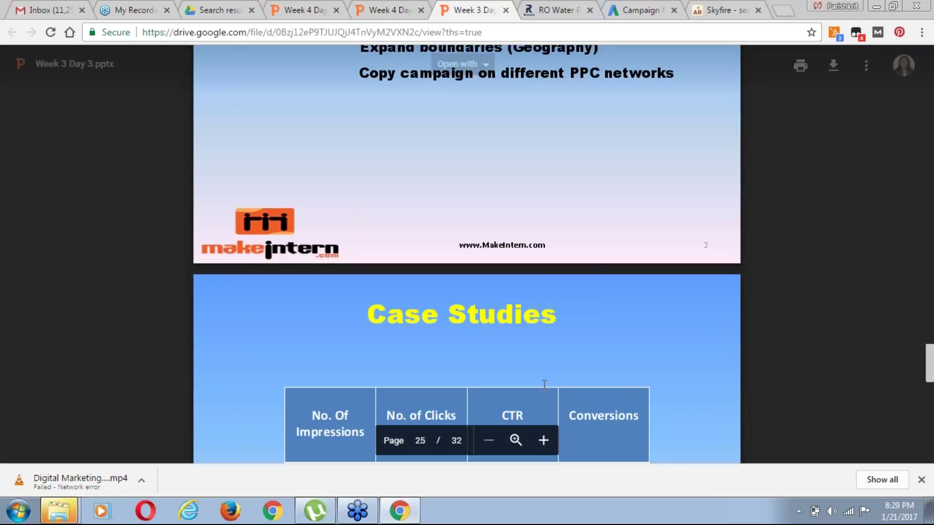
pyautogui.scroll(-5, 544, 385)
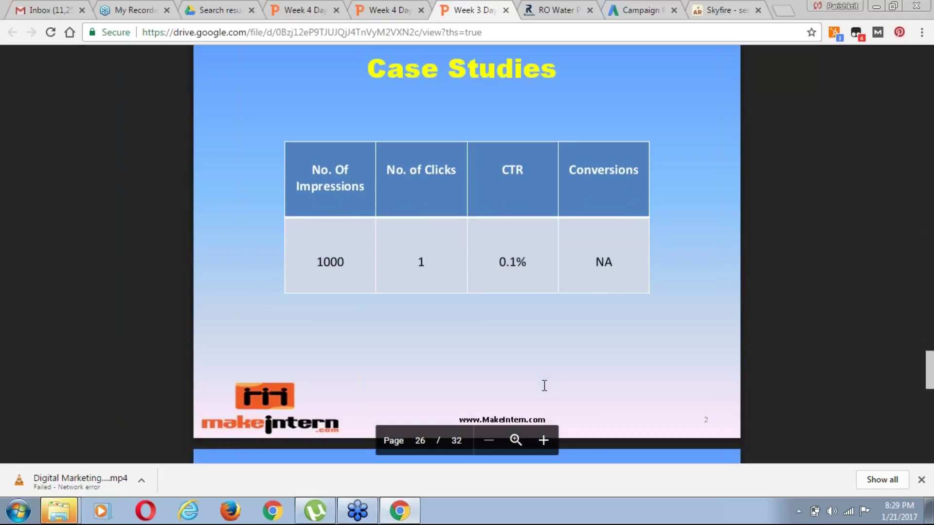
pyautogui.scroll(-1, 545, 385)
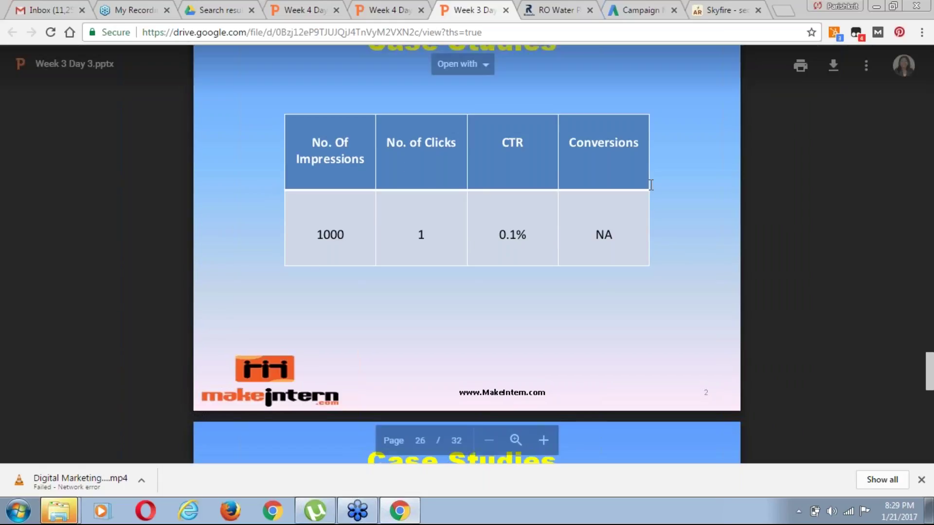
pyautogui.scroll(-1, 622, 217)
pyautogui.scroll(-5, 626, 223)
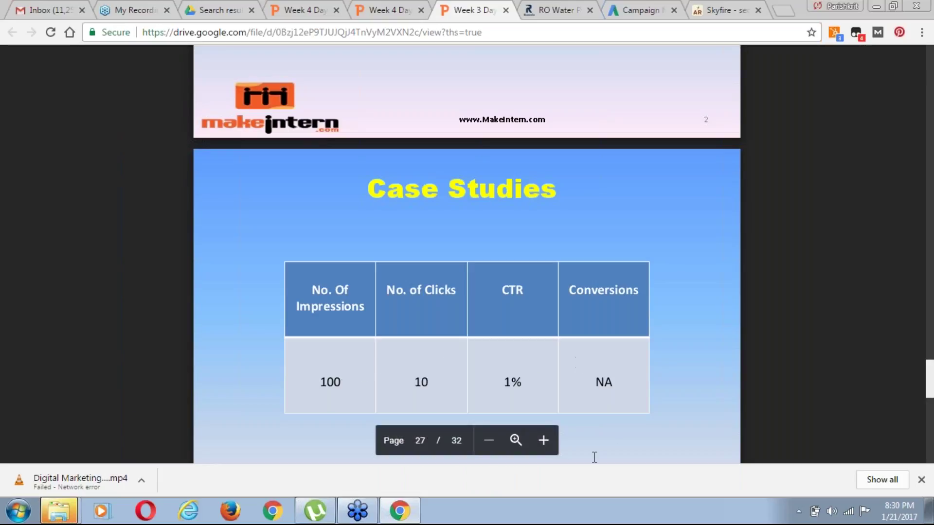
pyautogui.scroll(-1, 619, 436)
pyautogui.scroll(-2, 620, 437)
pyautogui.scroll(-5, 619, 436)
pyautogui.scroll(-5, 620, 437)
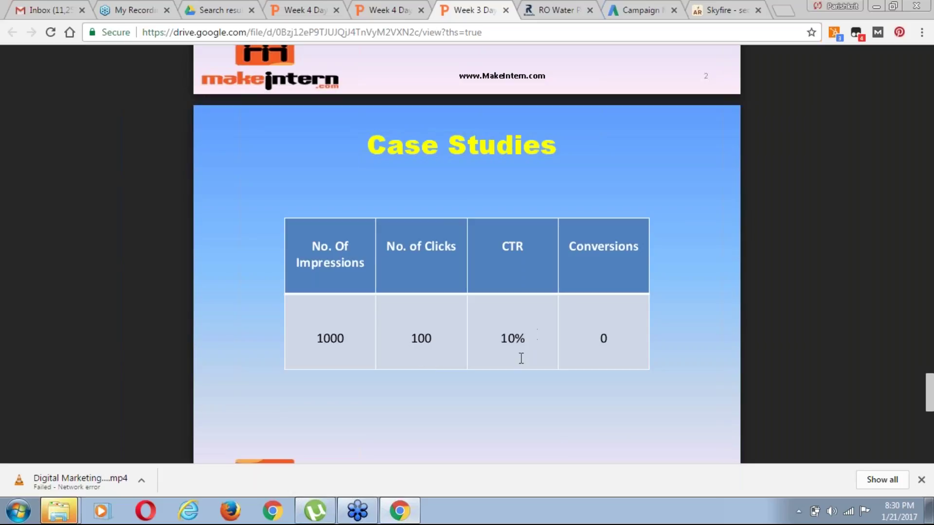
pyautogui.scroll(-3, 620, 321)
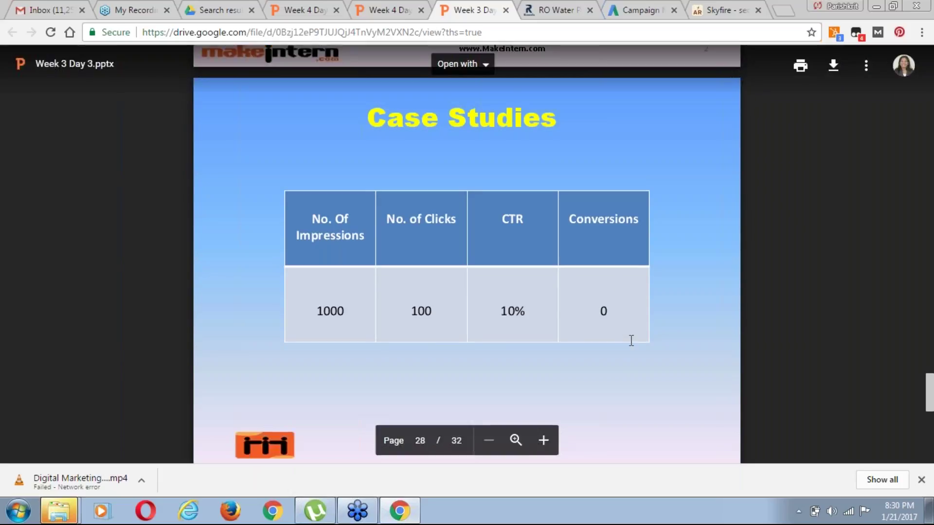
pyautogui.scroll(-5, 632, 340)
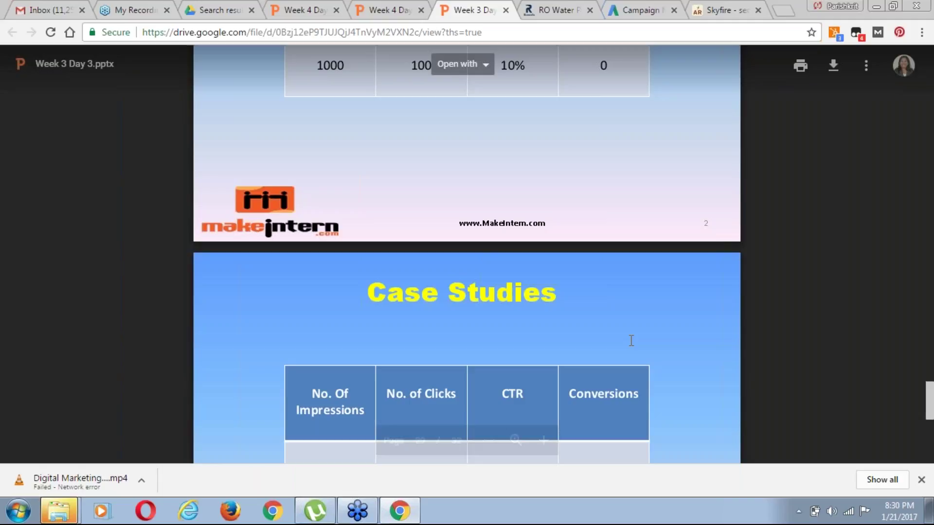
pyautogui.scroll(-1, 632, 341)
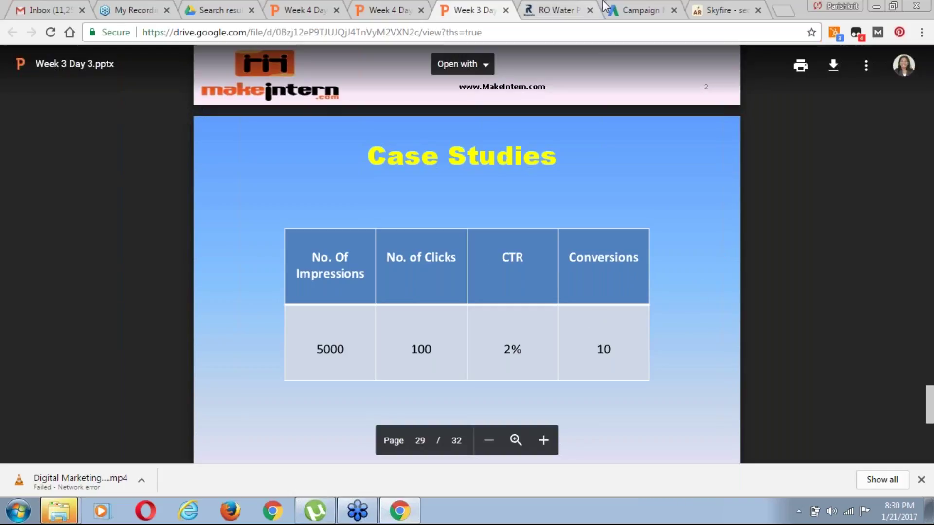
pyautogui.click(637, 10)
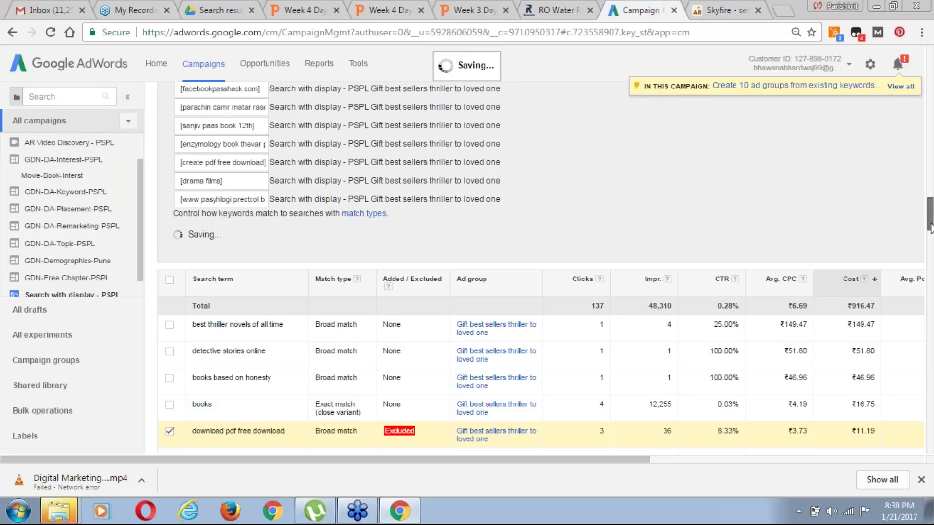
# Scroll the PSPL campaign's Search terms report to the top and bring up its pending negative keyword list
pyautogui.scroll(-4, 932, 238)
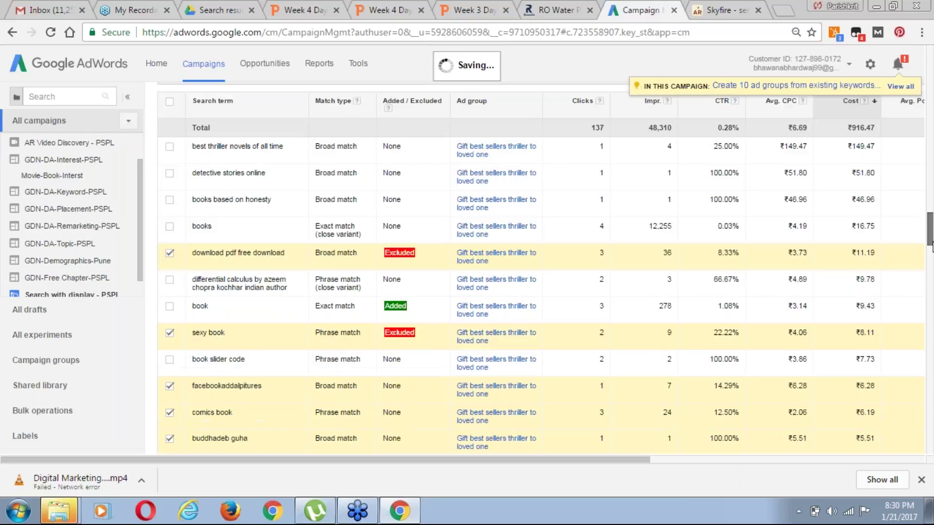
pyautogui.scroll(5, 932, 234)
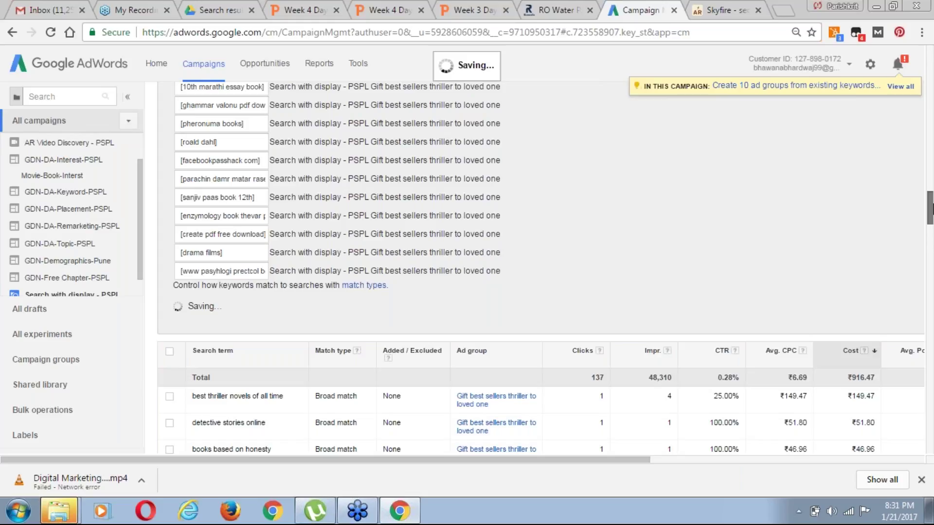
pyautogui.scroll(6, 930, 166)
pyautogui.scroll(-5, 930, 185)
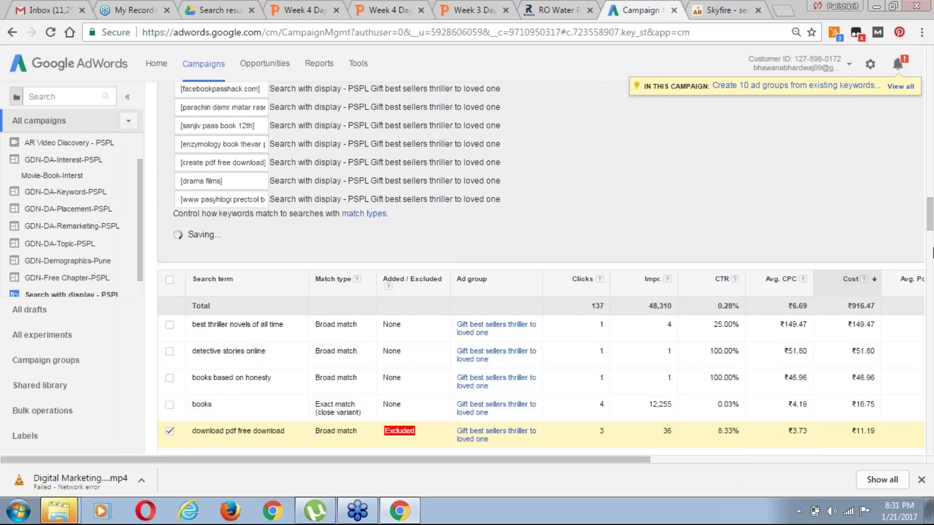
pyautogui.scroll(1, 932, 253)
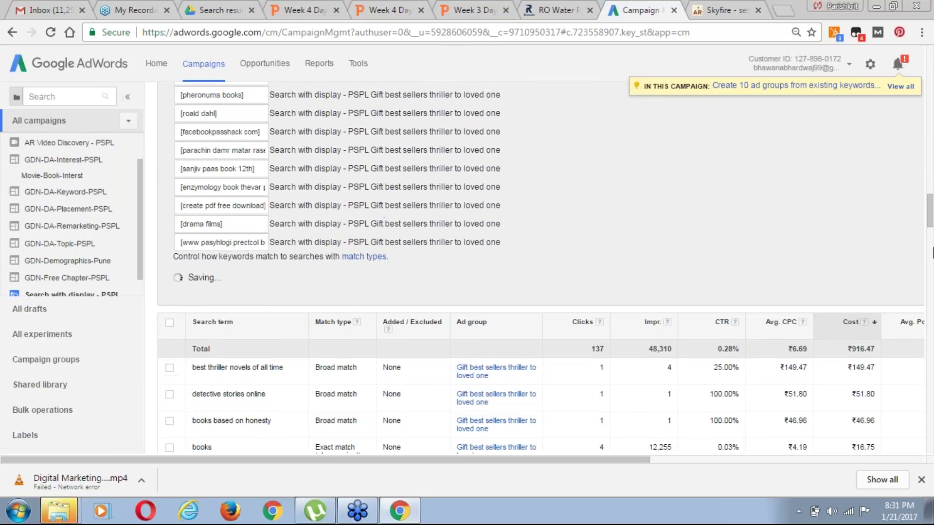
pyautogui.scroll(7, 932, 252)
pyautogui.scroll(5, 932, 252)
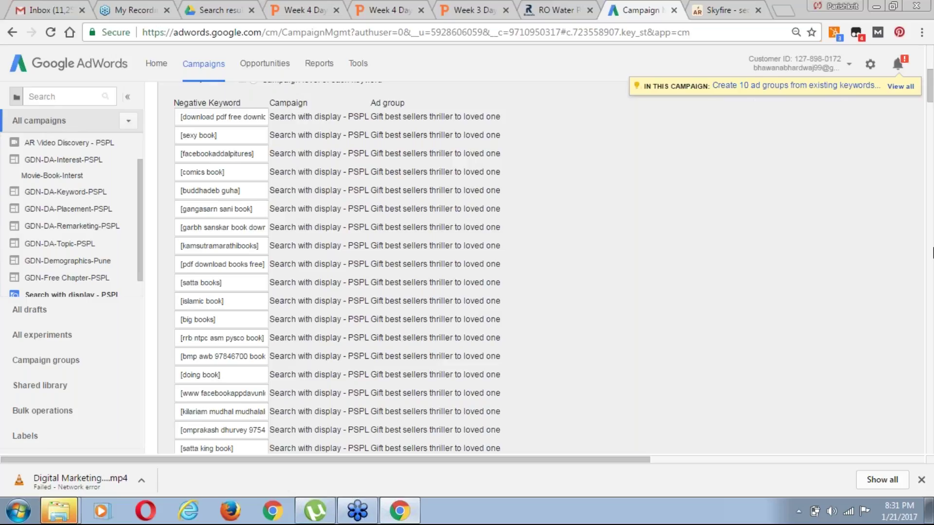
pyautogui.scroll(6, 932, 252)
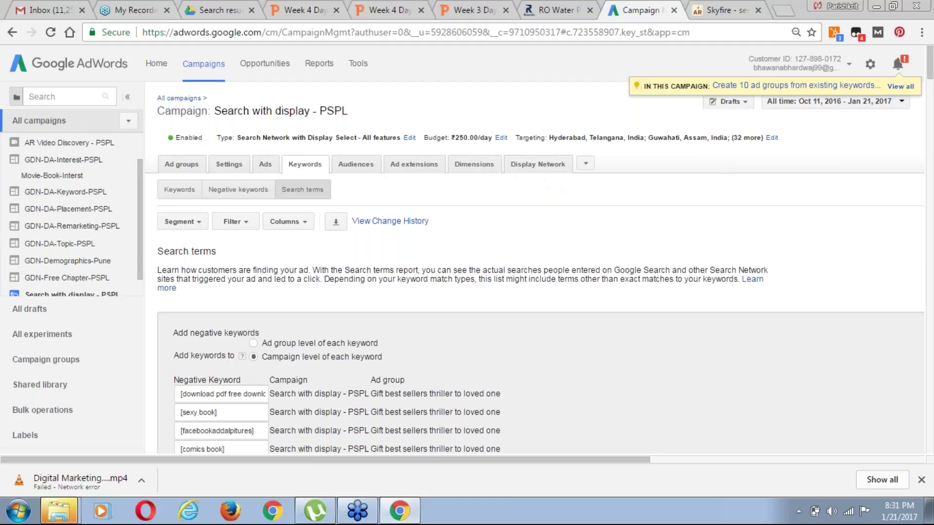
pyautogui.click(239, 188)
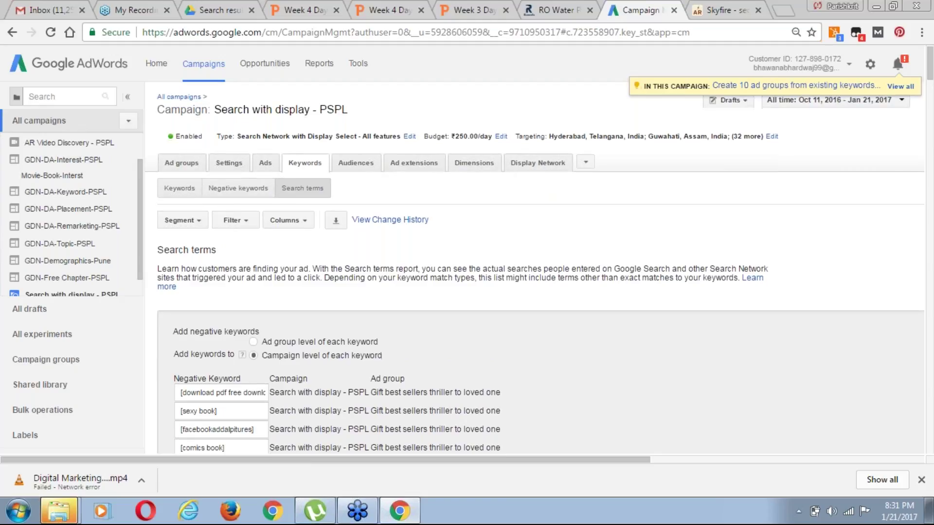
# Review the Gift best sellers thriller negative keywords down to [create pdf free download] and [drama films]
pyautogui.scroll(-2, 535, 292)
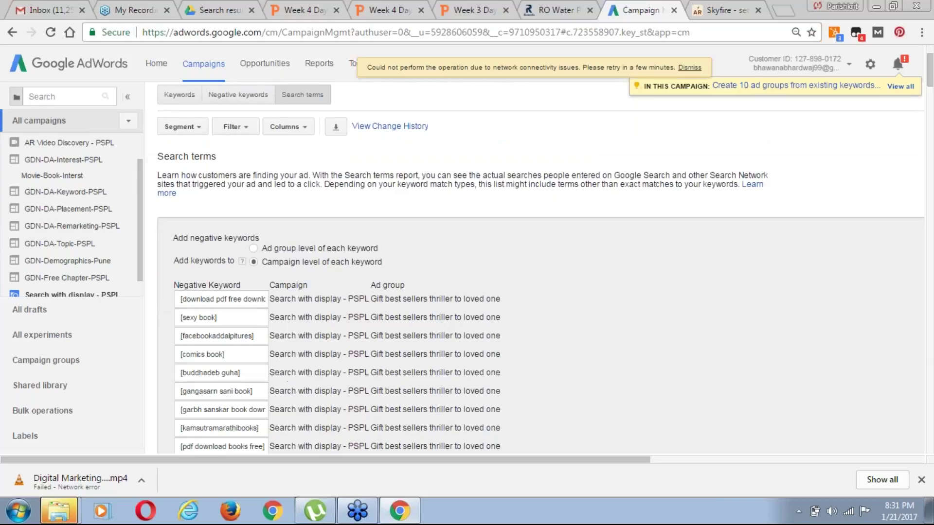
pyautogui.scroll(-5, 535, 267)
pyautogui.scroll(-5, 535, 267)
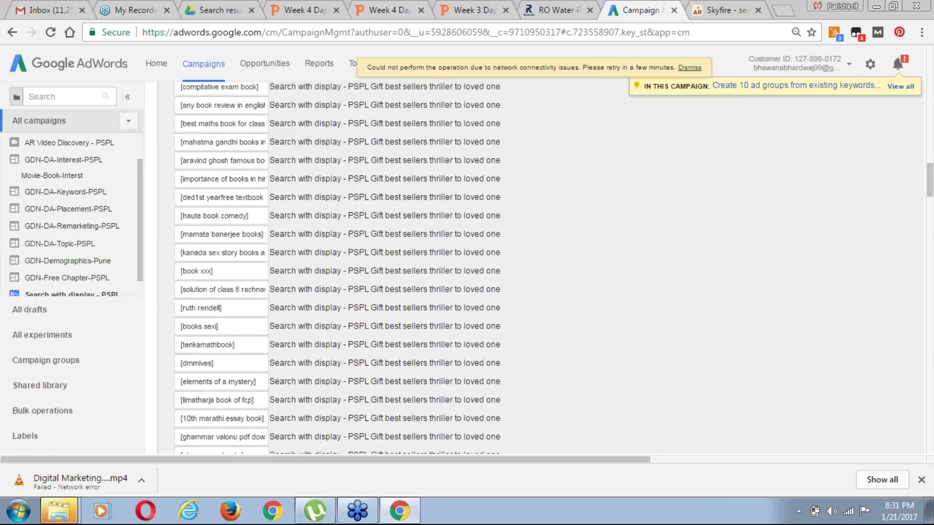
pyautogui.scroll(-5, 535, 267)
pyautogui.scroll(1, 809, 144)
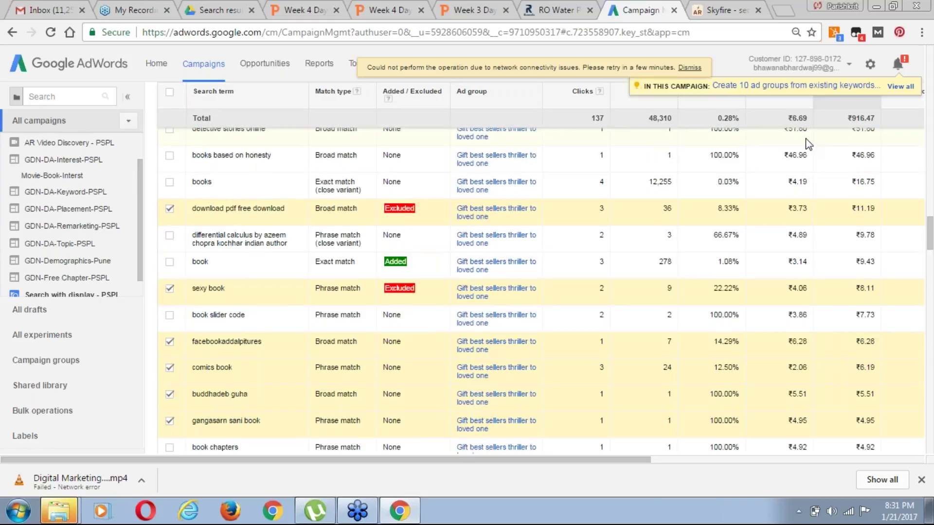
pyautogui.scroll(4, 809, 143)
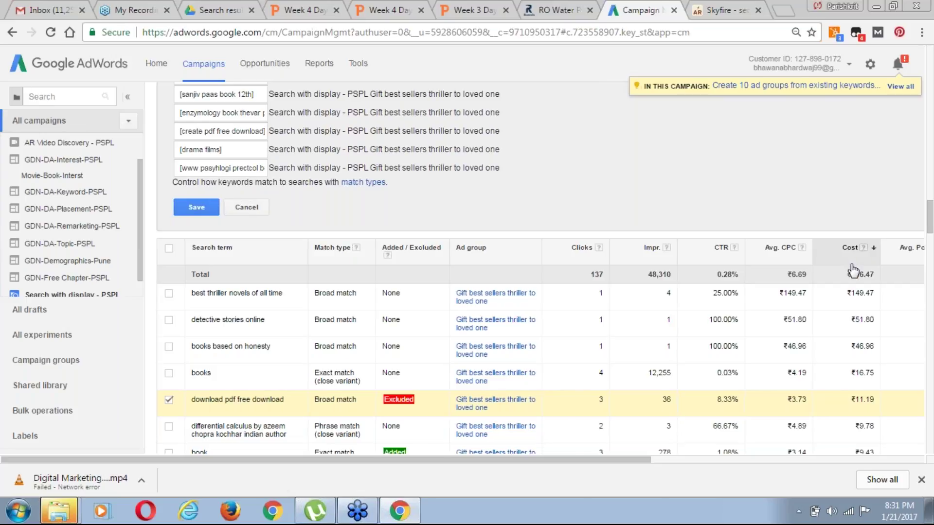
pyautogui.hscroll(8, 852, 270)
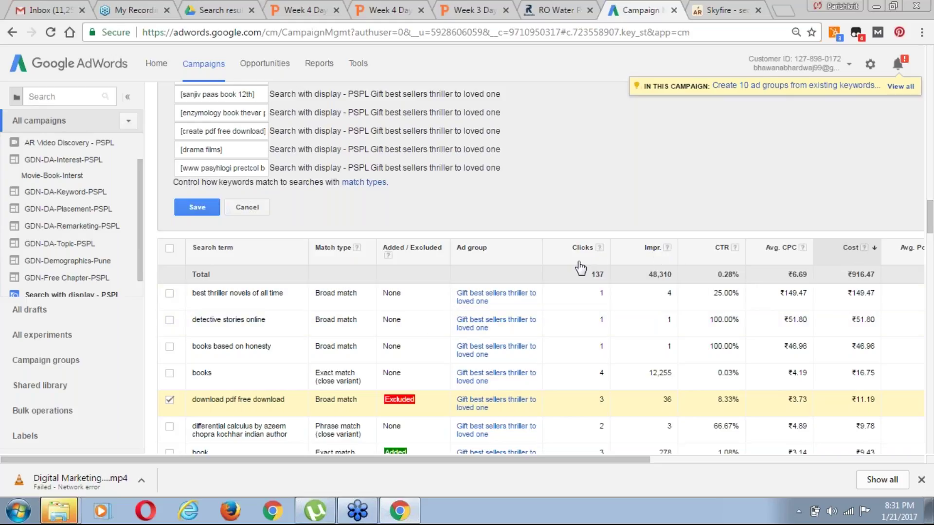
pyautogui.scroll(1, 808, 273)
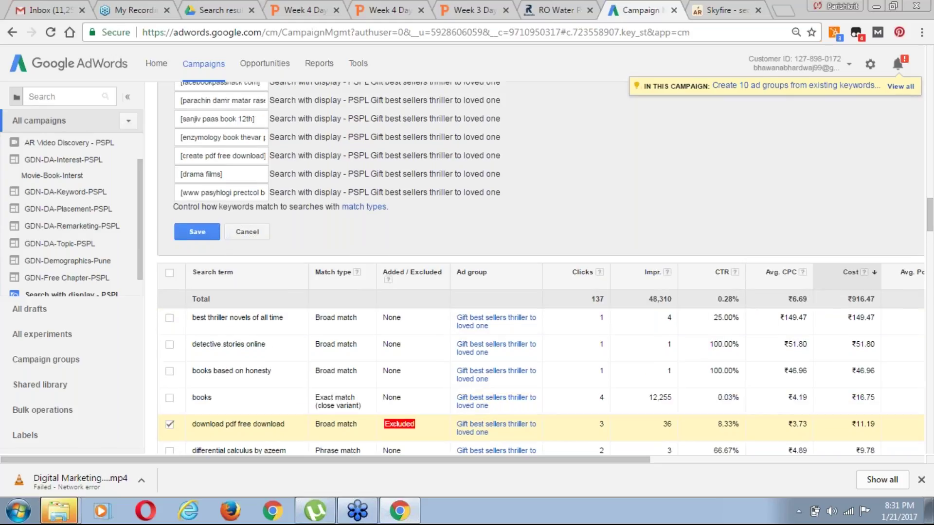
pyautogui.scroll(2, 540, 268)
pyautogui.scroll(5, 540, 267)
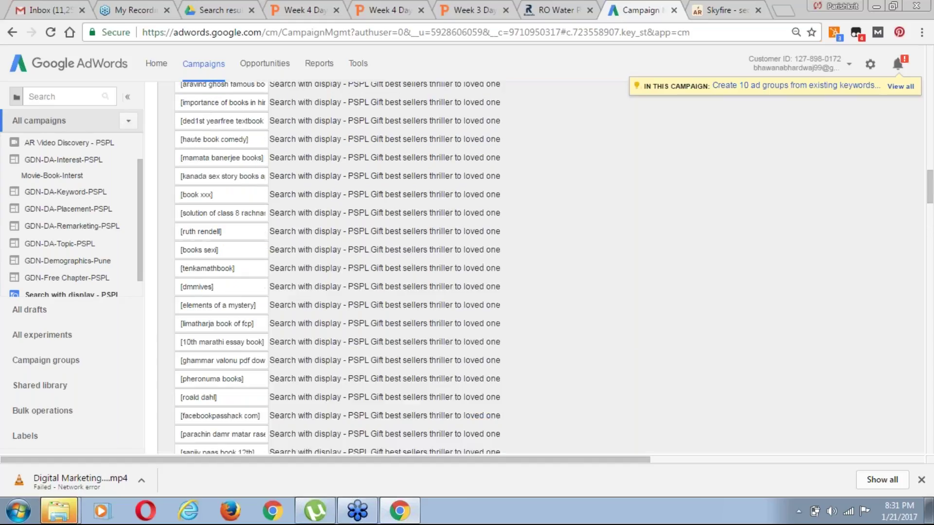
pyautogui.scroll(4, 540, 267)
pyautogui.scroll(5, 540, 267)
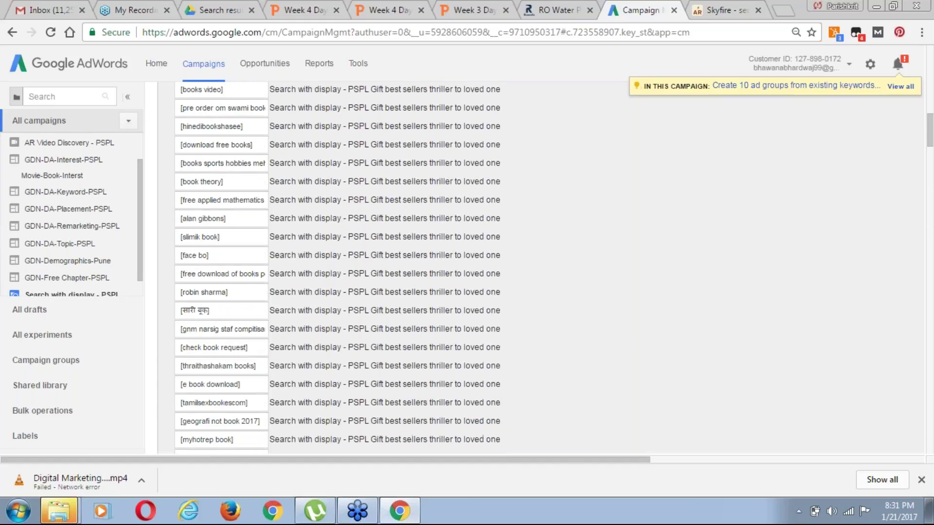
pyautogui.scroll(2, 540, 268)
pyautogui.scroll(3, 540, 268)
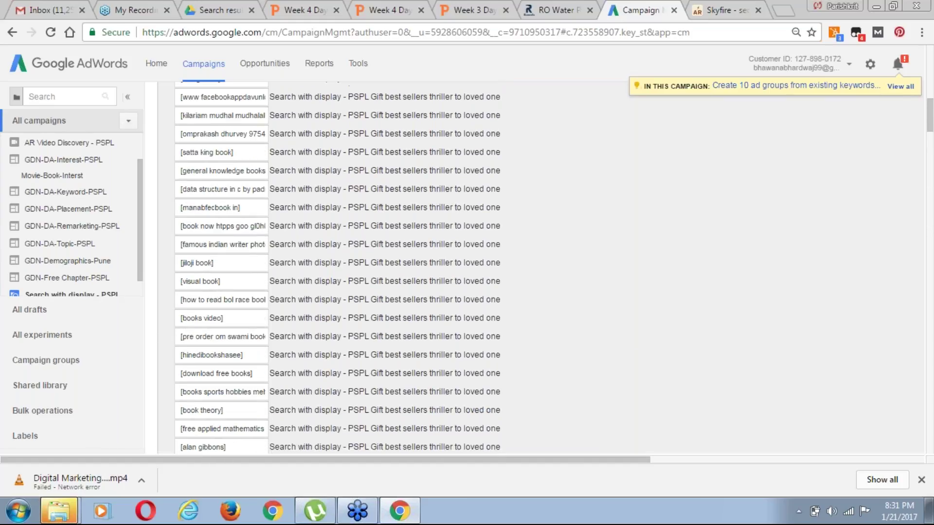
pyautogui.scroll(5, 540, 267)
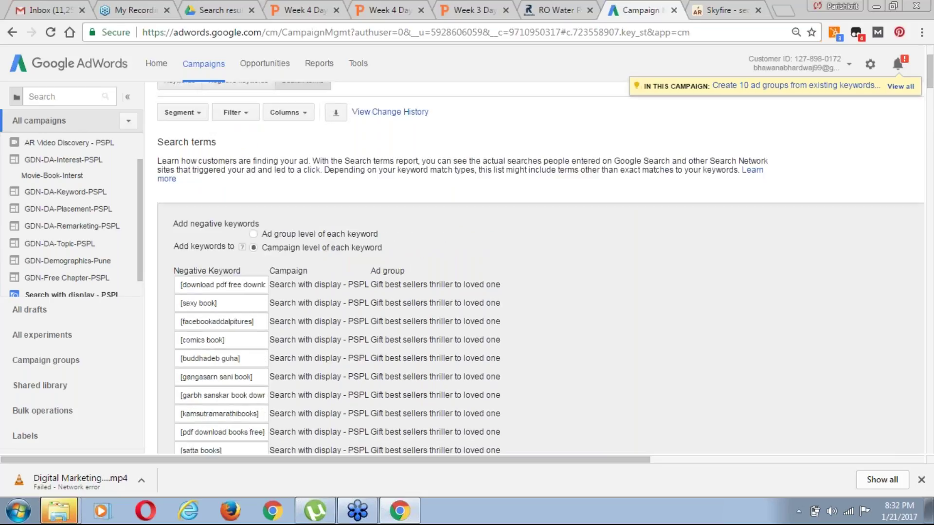
pyautogui.scroll(-5, 540, 267)
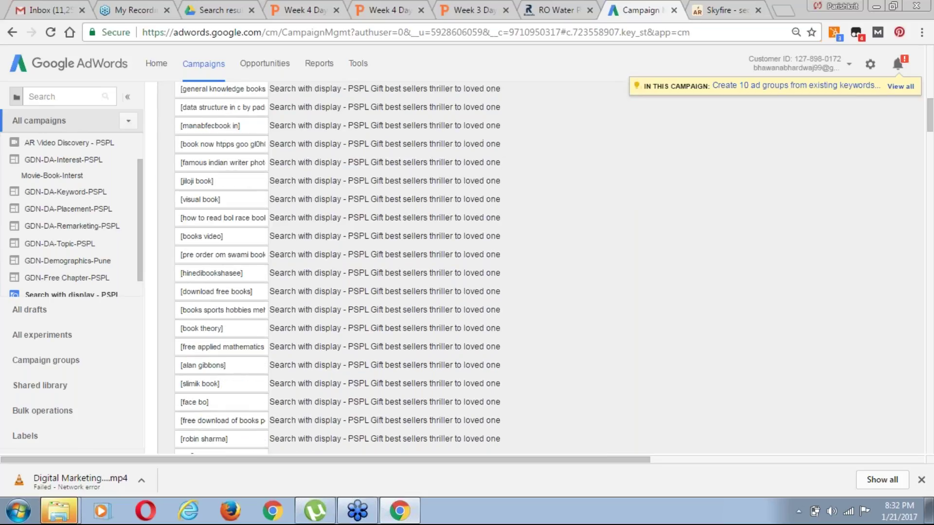
pyautogui.scroll(-6, 540, 267)
pyautogui.scroll(-8, 540, 268)
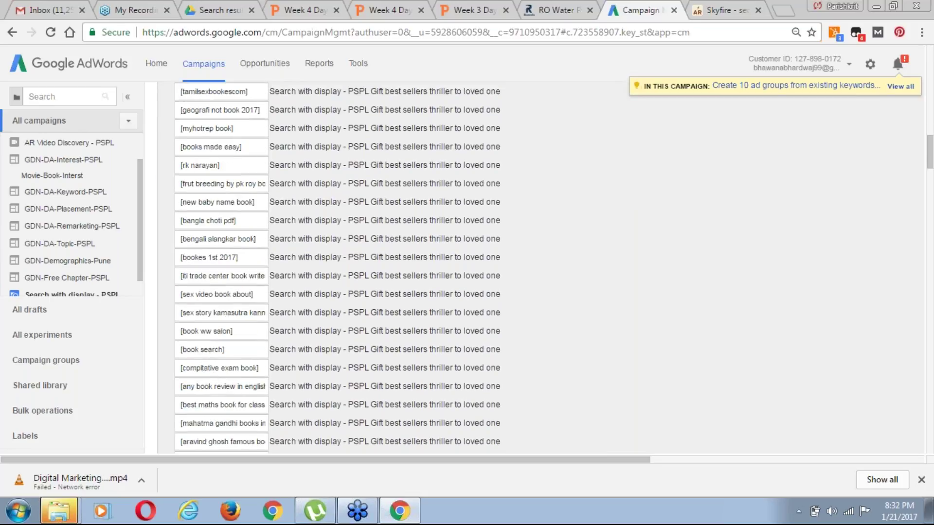
pyautogui.scroll(-4, 540, 268)
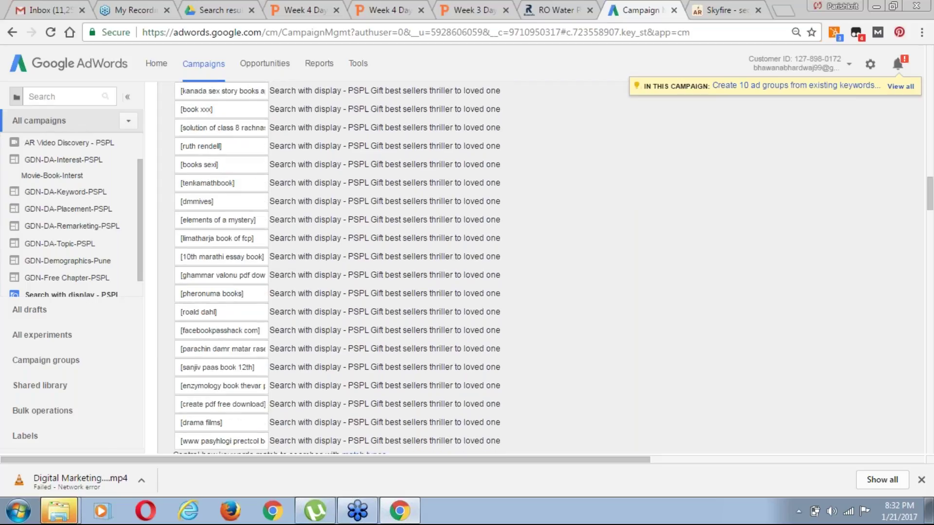
pyautogui.scroll(-3, 238, 345)
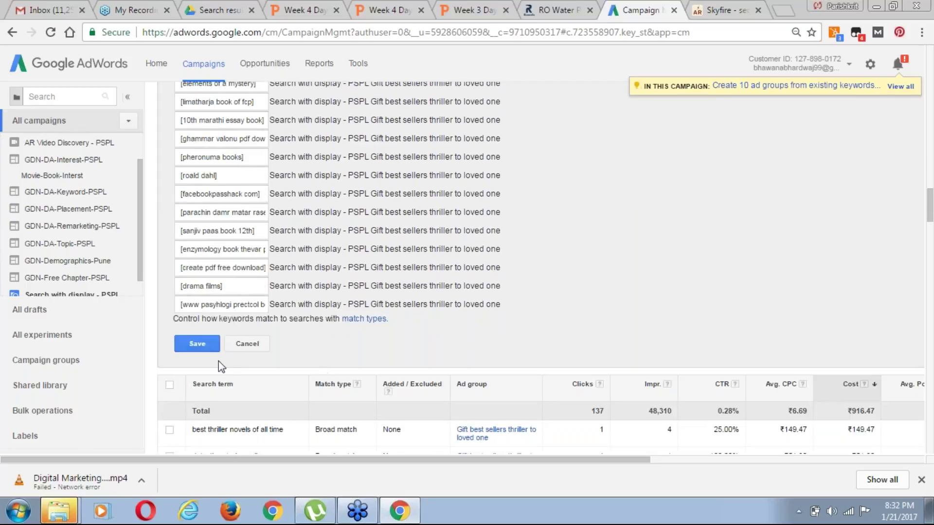
# Save the search terms as excluded negative keywords and return to the All campaigns list
pyautogui.click(203, 344)
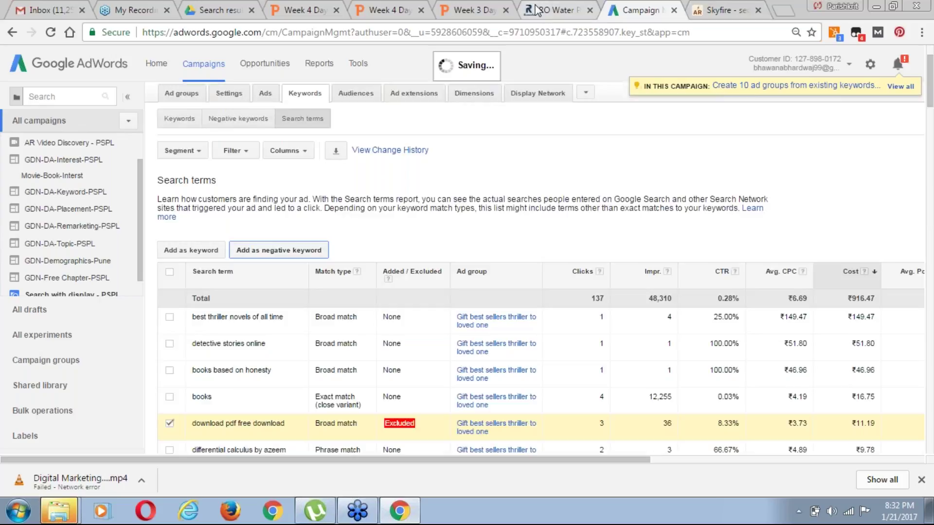
pyautogui.scroll(-1, 584, 199)
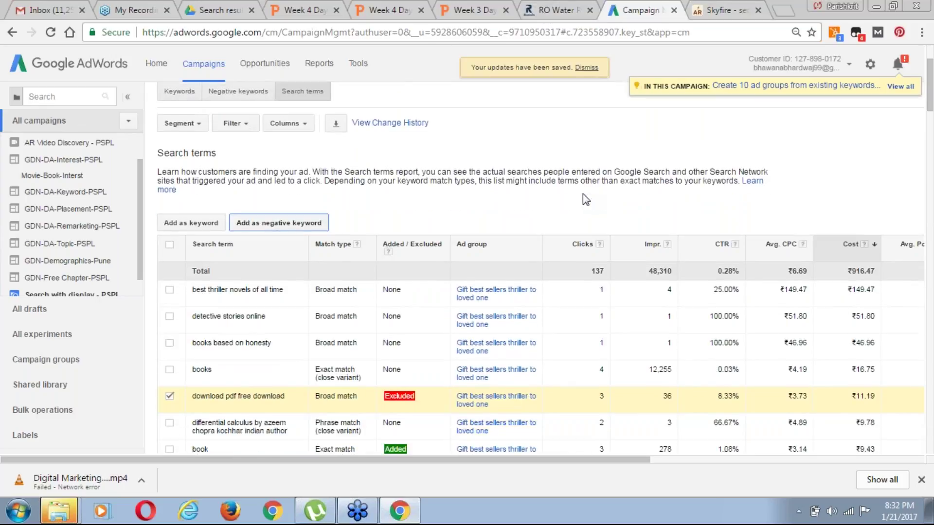
pyautogui.scroll(-10, 582, 193)
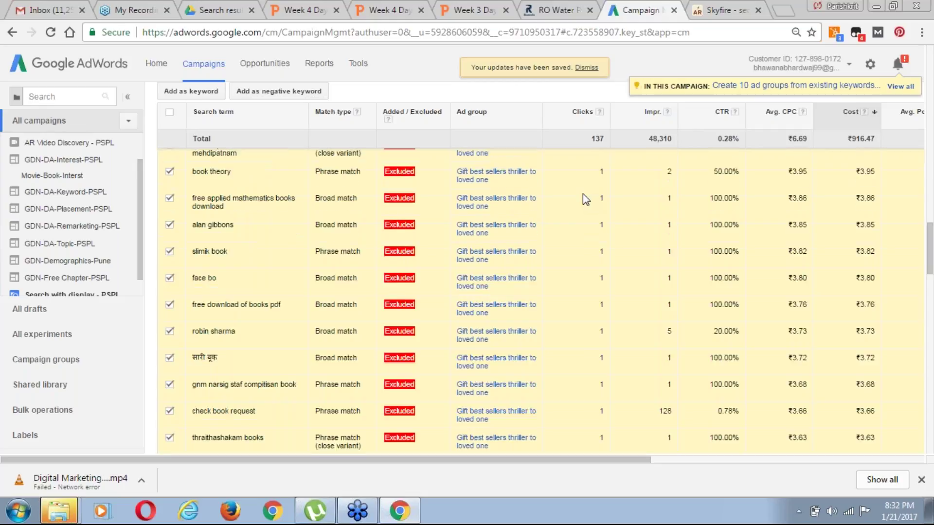
pyautogui.scroll(10, 583, 193)
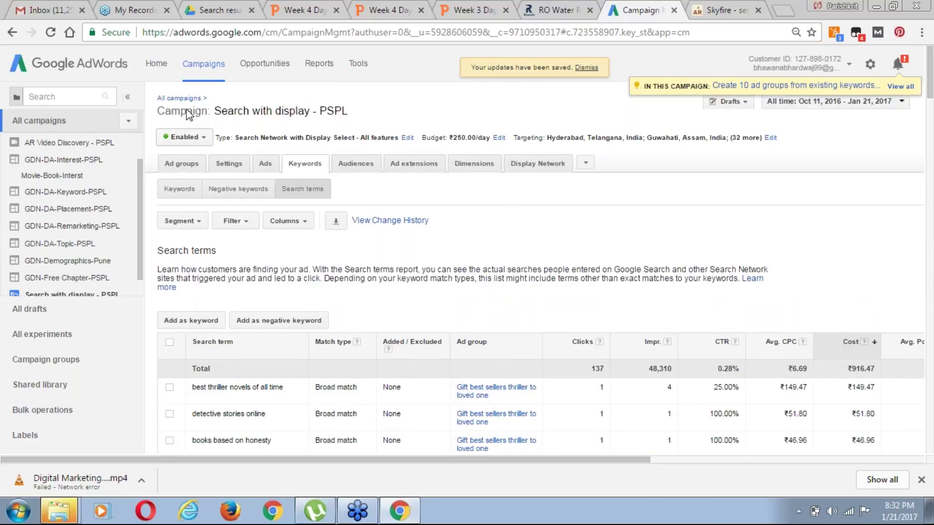
pyautogui.click(178, 97)
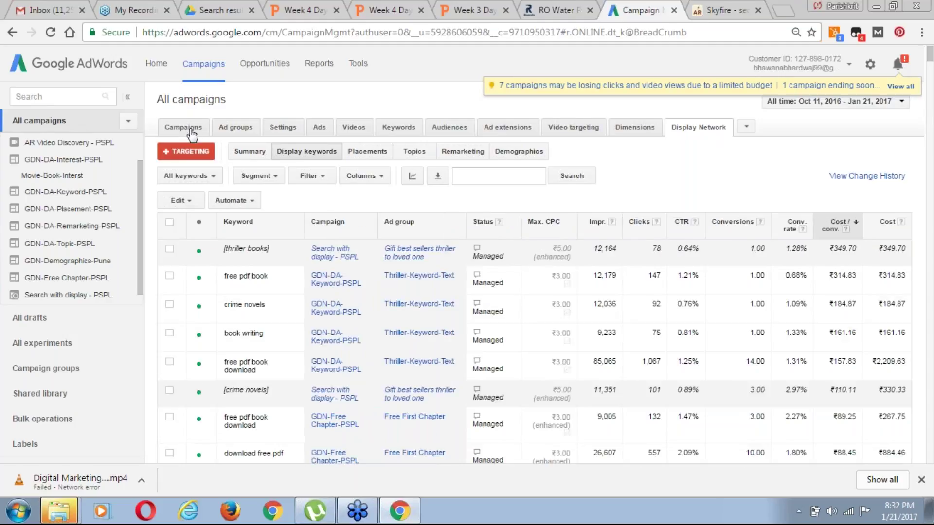
pyautogui.click(183, 128)
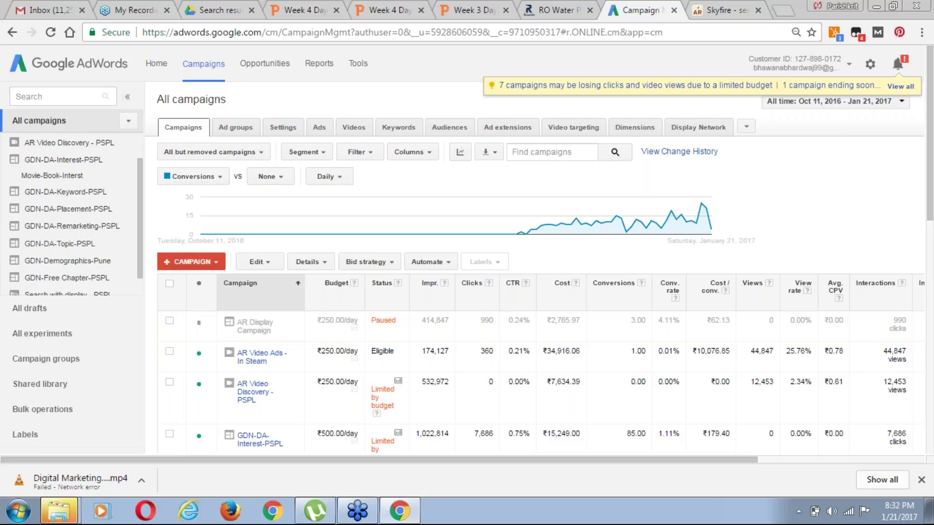
# Sort all campaigns by CTR, highest first, putting GDN-Free Chapter-PSPL at 1.96% on top
pyautogui.click(515, 288)
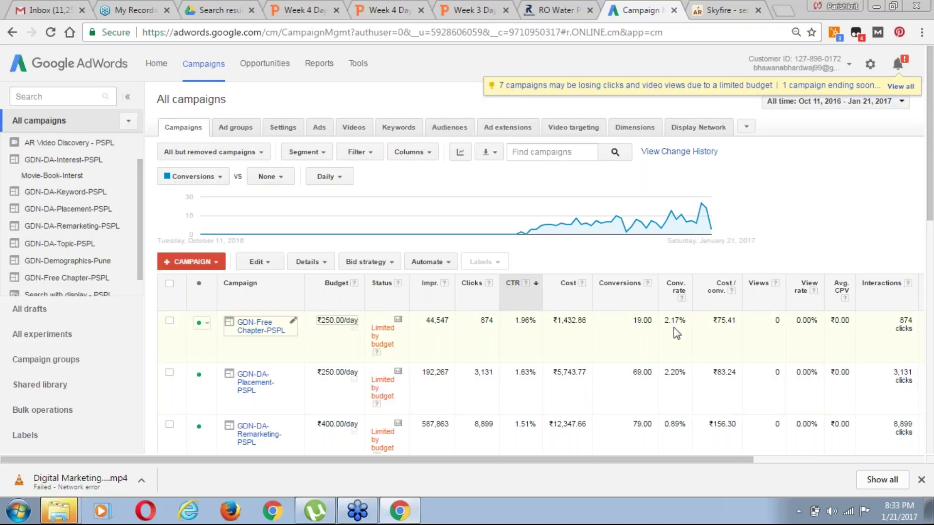
# Sort the campaigns by Conv. rate and review the table, then list ad groups across all campaigns
pyautogui.click(677, 292)
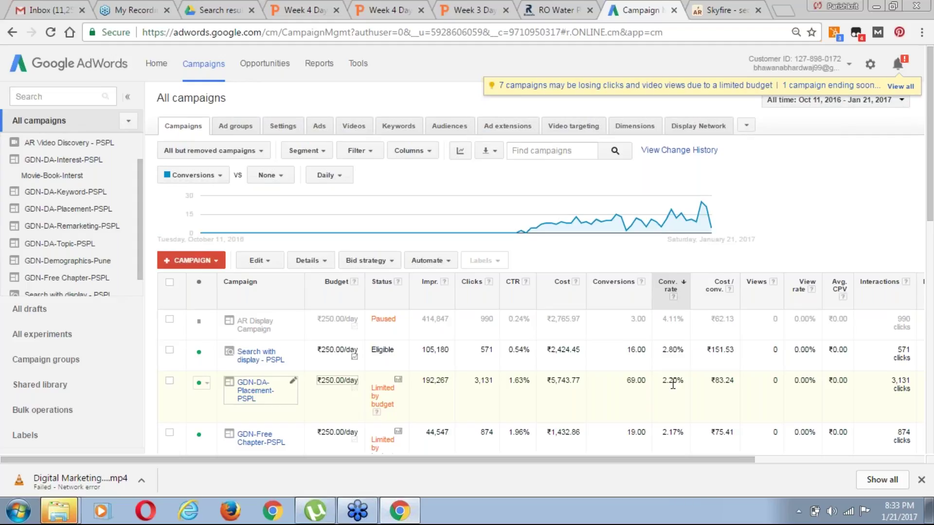
pyautogui.scroll(-1, 673, 385)
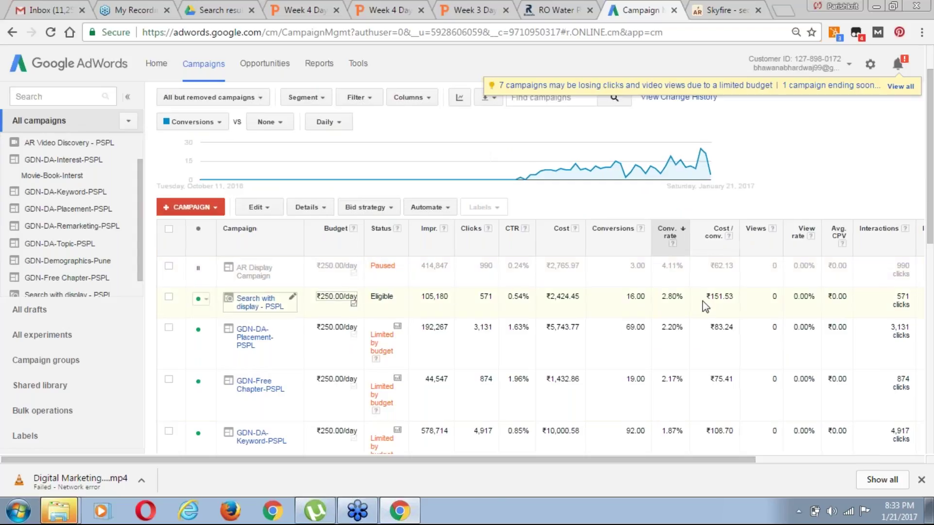
pyautogui.hscroll(3, 703, 301)
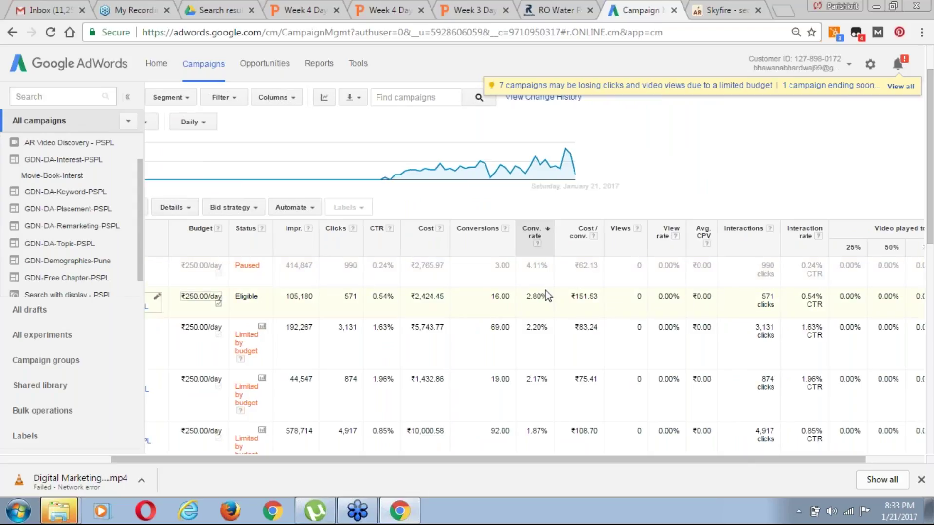
pyautogui.hscroll(-3, 548, 294)
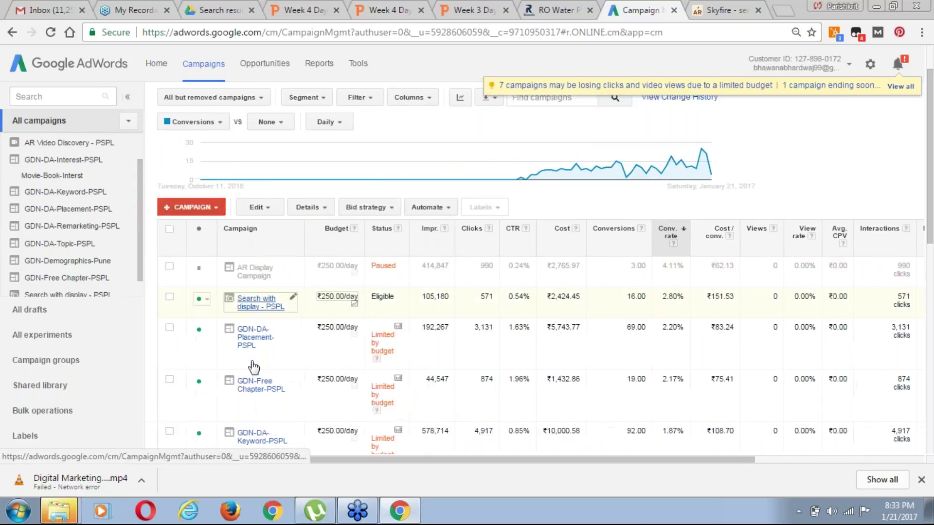
pyautogui.scroll(1, 258, 335)
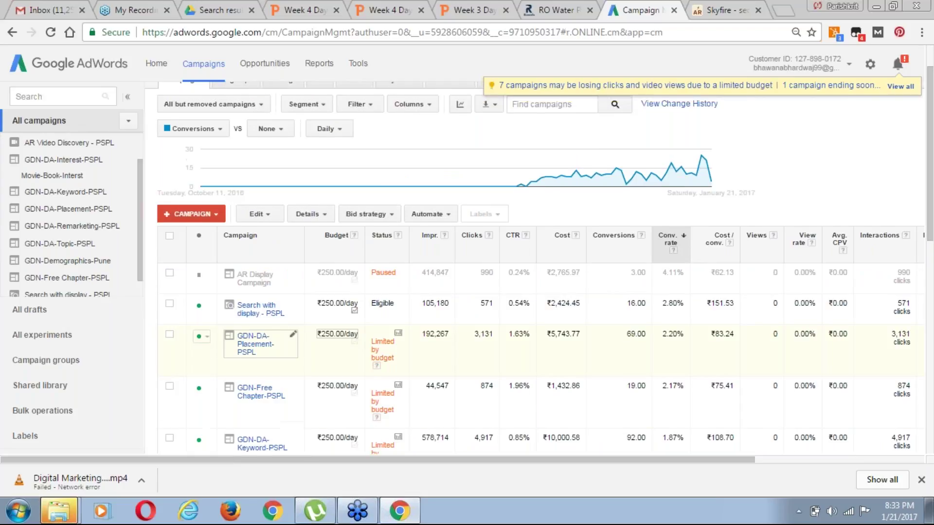
pyautogui.scroll(1, 242, 132)
pyautogui.click(242, 129)
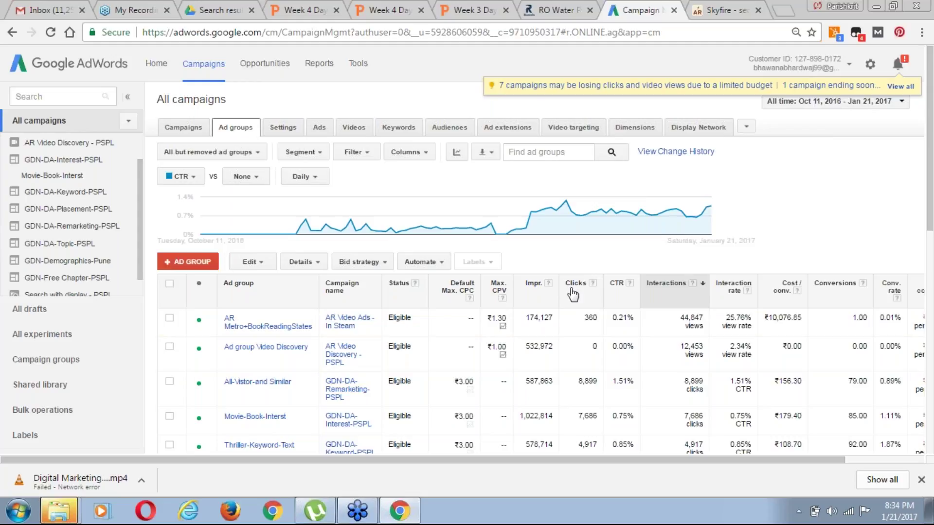
# Sort the all-campaigns ad groups by CTR, led by Free First Chapter at 1.96% with 874 clicks
pyautogui.click(622, 287)
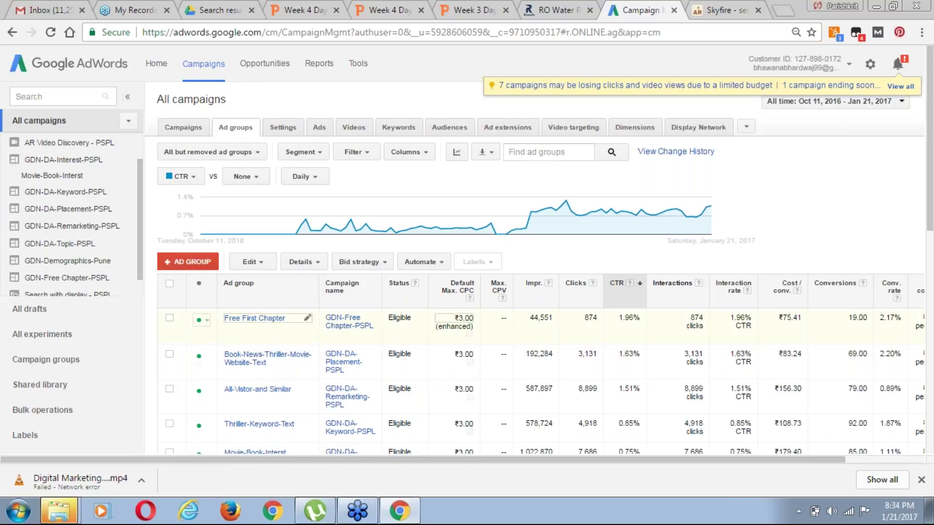
# Switch to the all-campaigns Ads list and scroll across and through its columns and rows
pyautogui.click(321, 129)
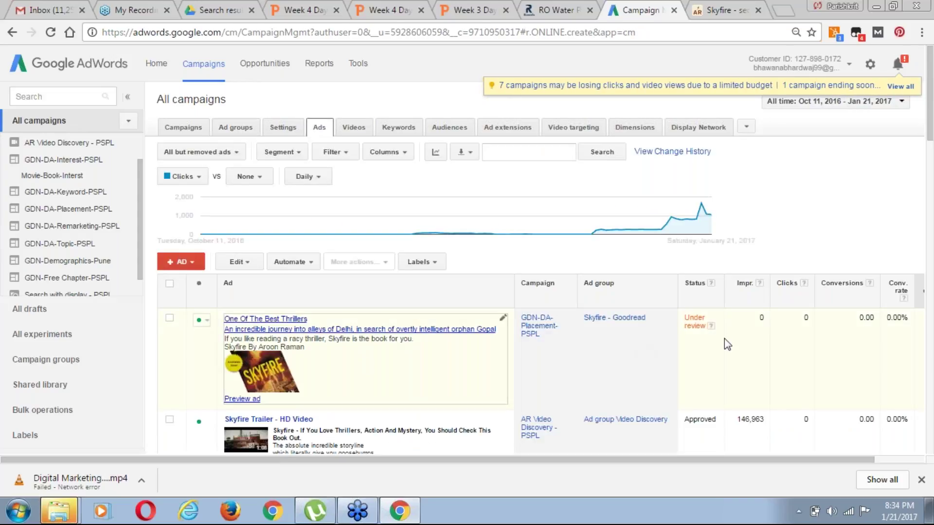
pyautogui.moveTo(680, 465); pyautogui.dragTo(798, 469)
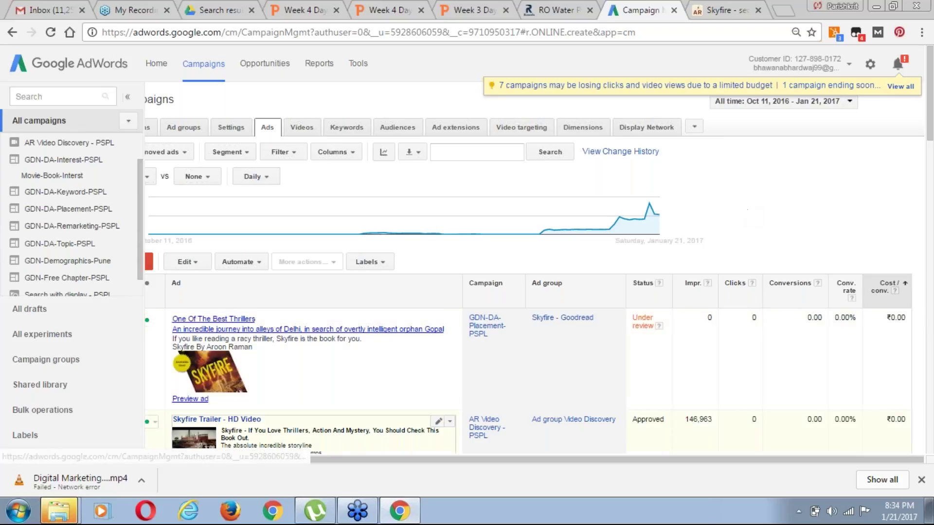
pyautogui.moveTo(518, 462); pyautogui.dragTo(491, 473)
pyautogui.moveTo(577, 471); pyautogui.dragTo(926, 298)
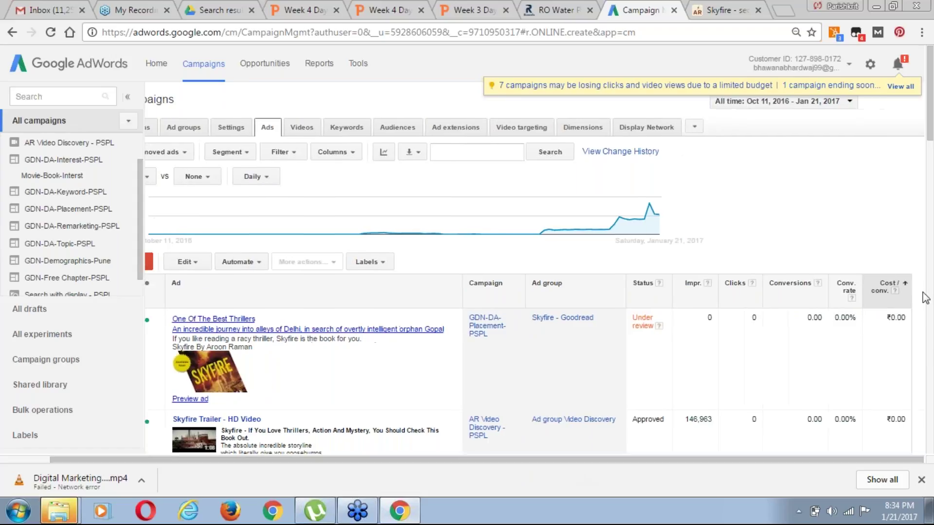
pyautogui.scroll(-1, 925, 298)
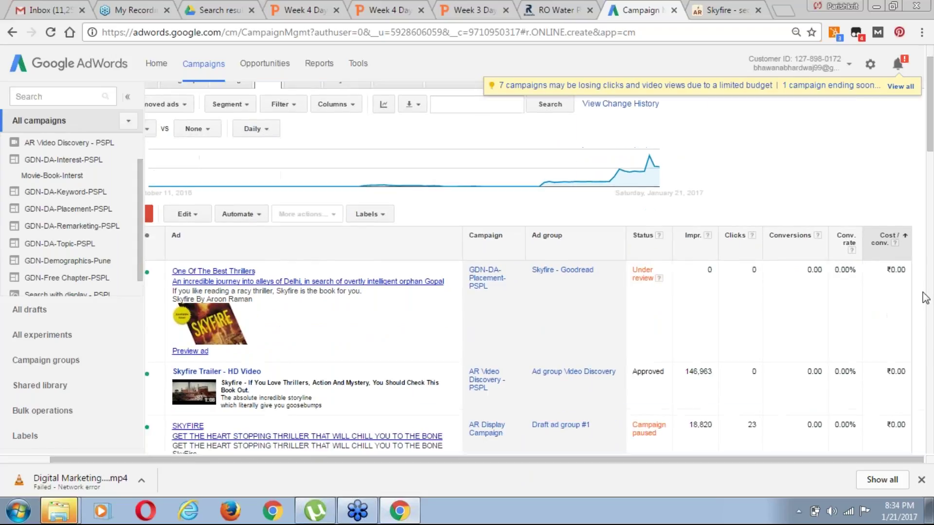
pyautogui.scroll(-2, 926, 298)
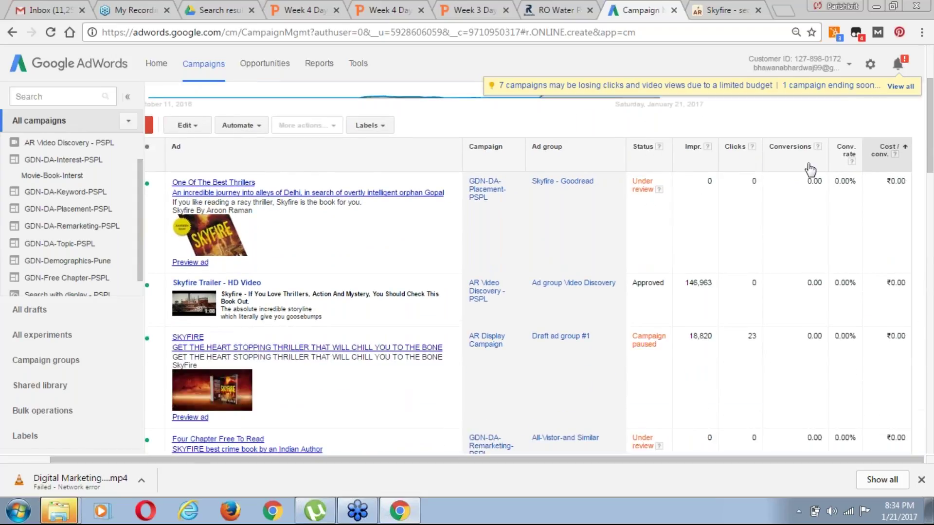
pyautogui.scroll(1, 528, 284)
pyautogui.scroll(2, 789, 270)
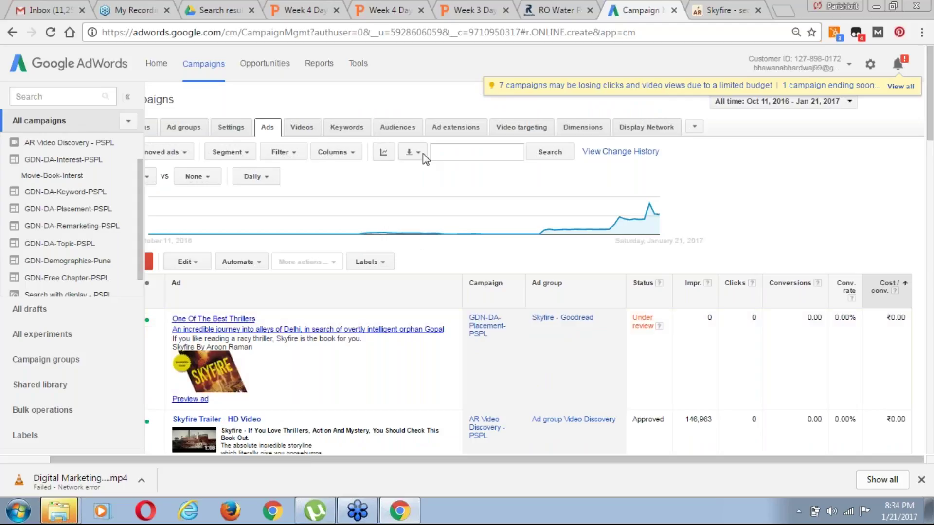
# Add the Performance metric CTR to the ads table columns, placed right after Clicks, and apply
pyautogui.click(354, 153)
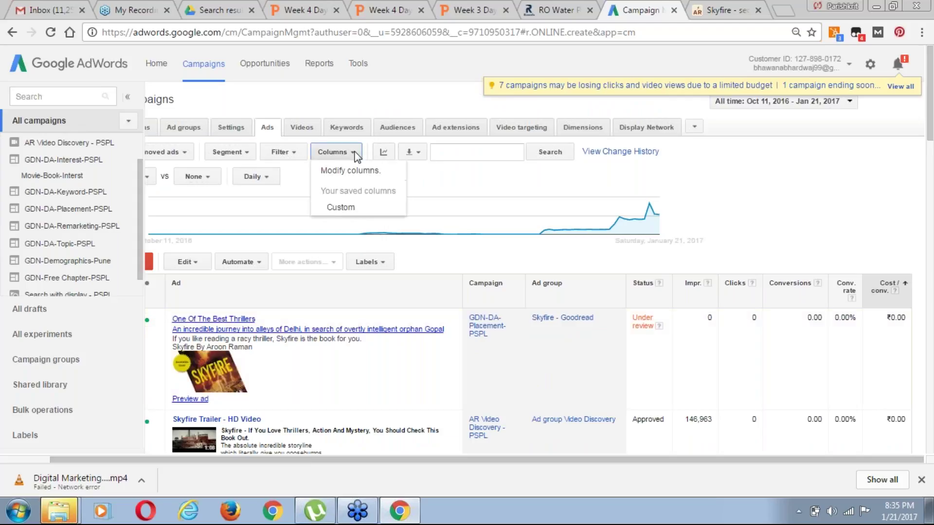
pyautogui.click(367, 171)
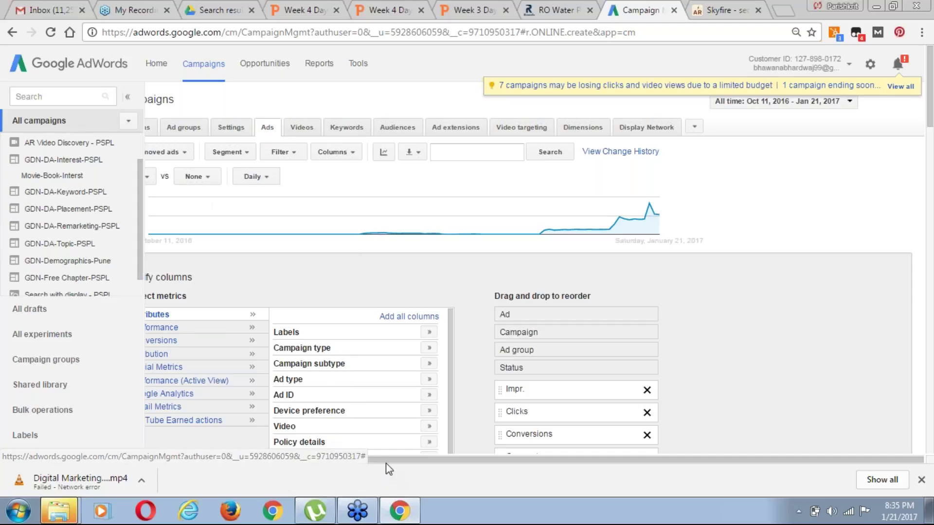
pyautogui.moveTo(385, 463); pyautogui.dragTo(329, 461)
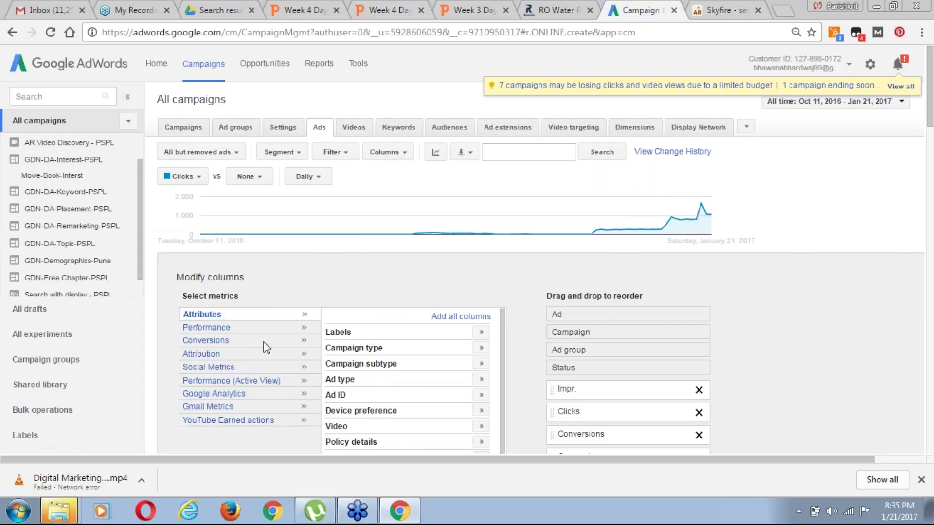
pyautogui.click(219, 328)
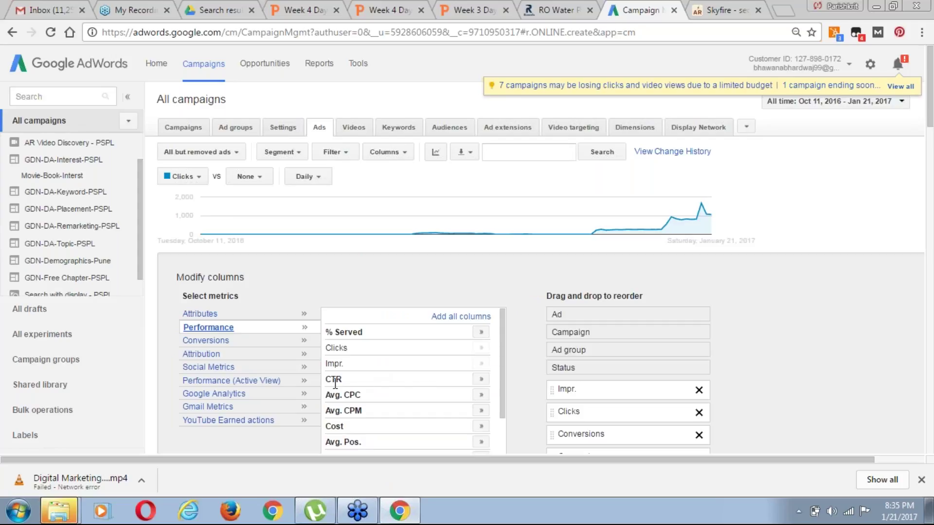
pyautogui.click(486, 381)
pyautogui.scroll(-1, 917, 431)
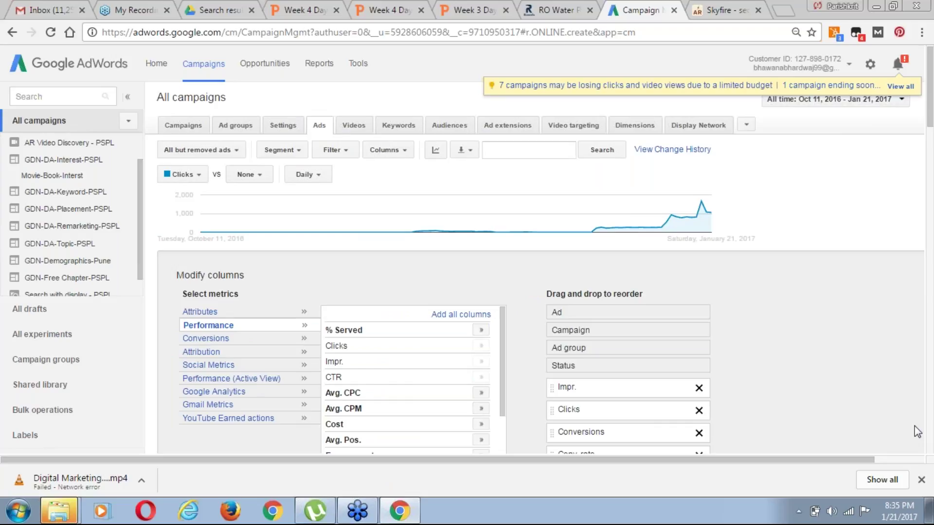
pyautogui.scroll(-3, 918, 432)
pyautogui.moveTo(581, 338); pyautogui.dragTo(579, 274)
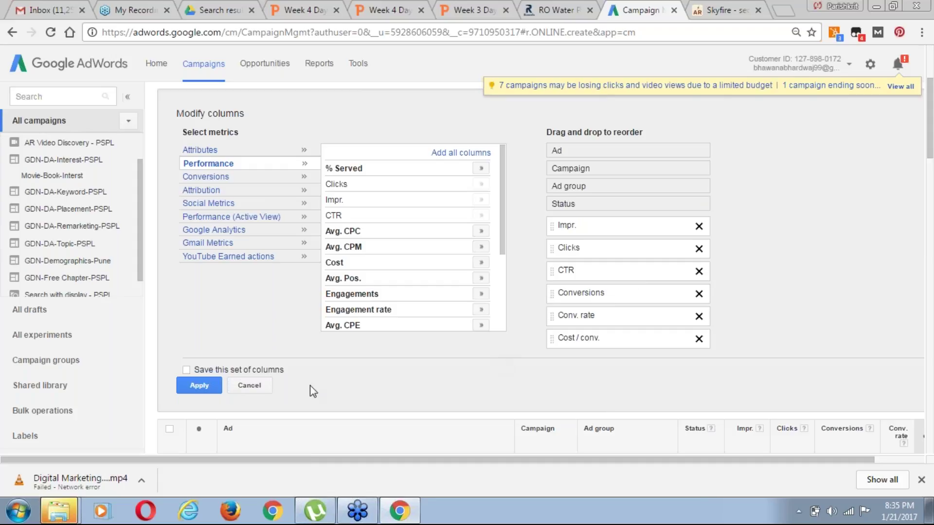
pyautogui.click(201, 387)
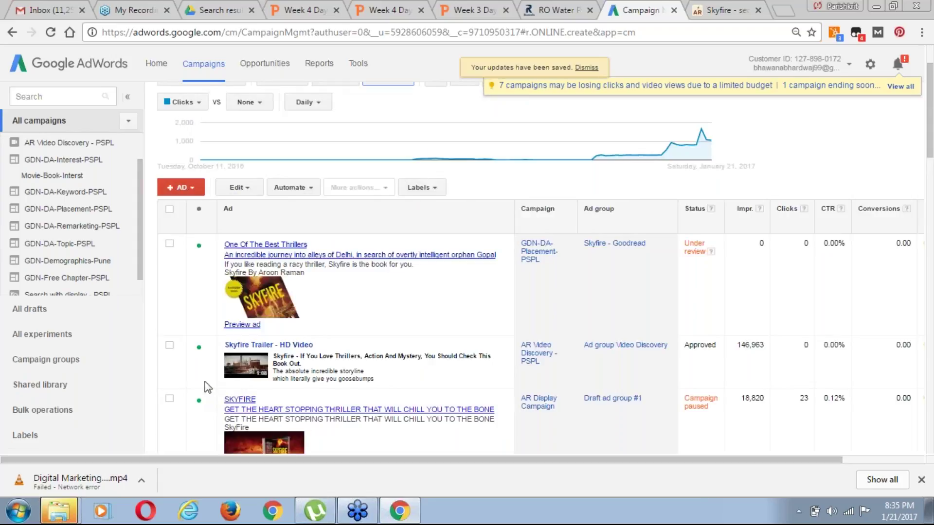
pyautogui.click(829, 213)
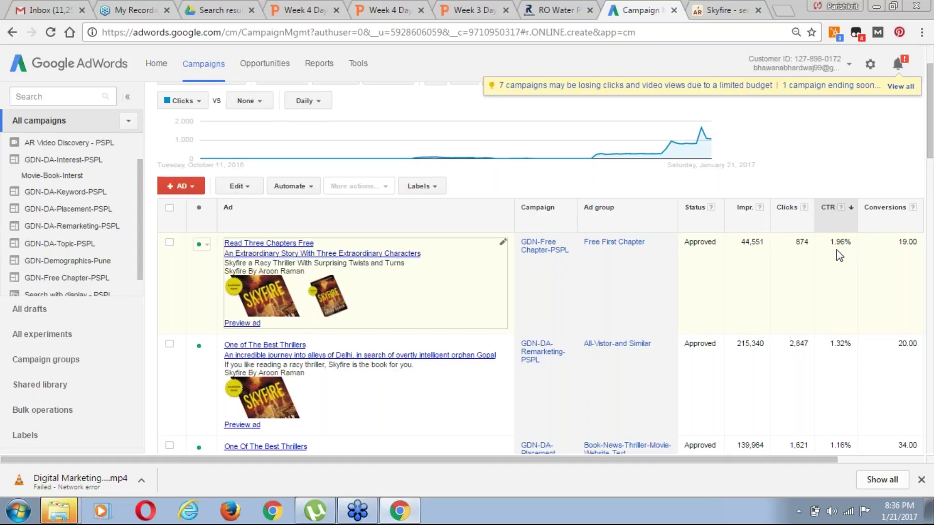
pyautogui.scroll(-1, 329, 339)
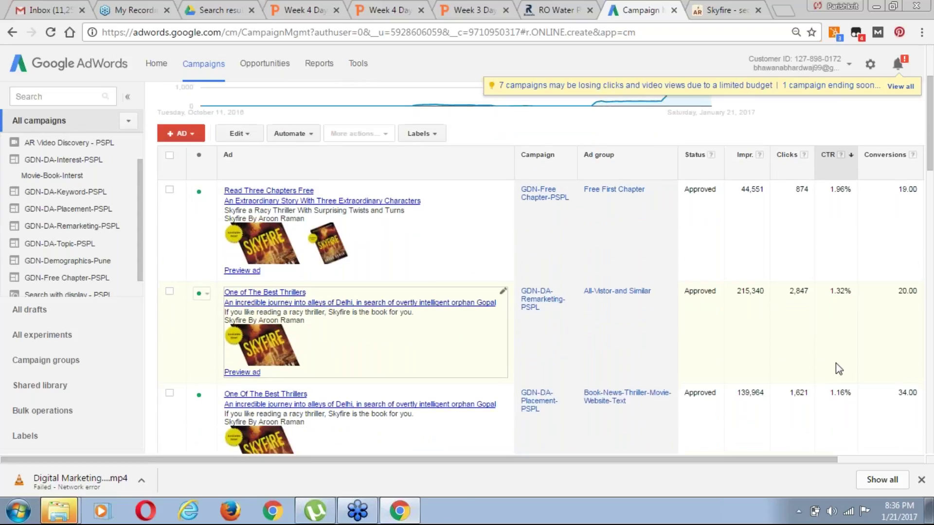
pyautogui.scroll(-2, 352, 403)
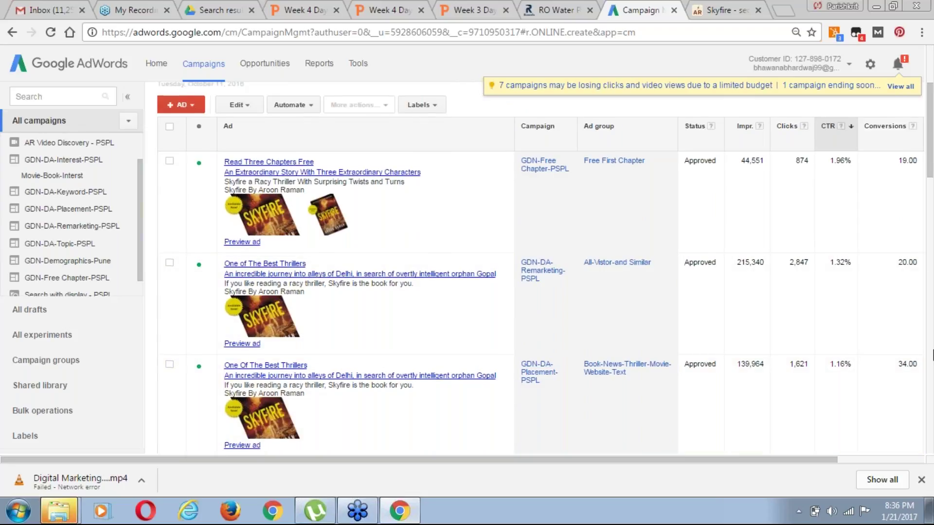
pyautogui.scroll(-1, 932, 355)
pyautogui.scroll(3, 307, 266)
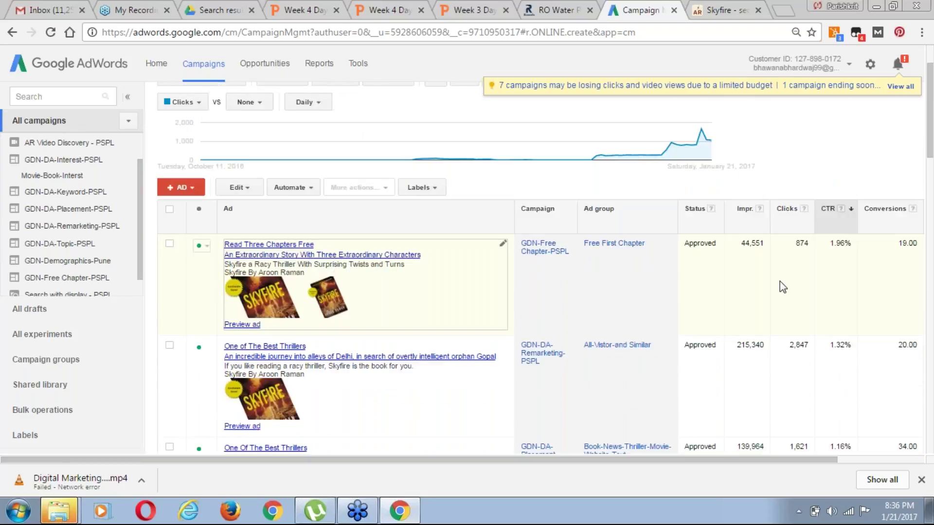
pyautogui.scroll(1, 781, 281)
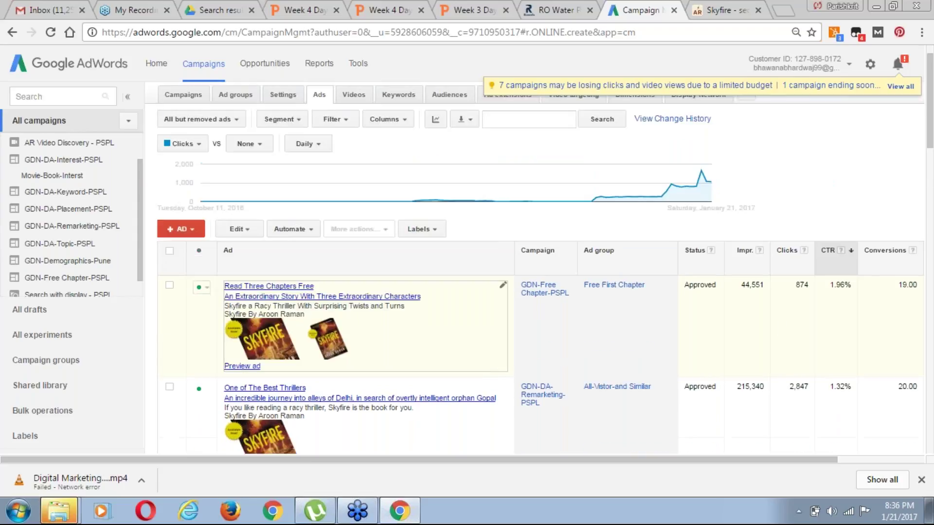
pyautogui.scroll(1, 854, 397)
pyautogui.scroll(-1, 820, 396)
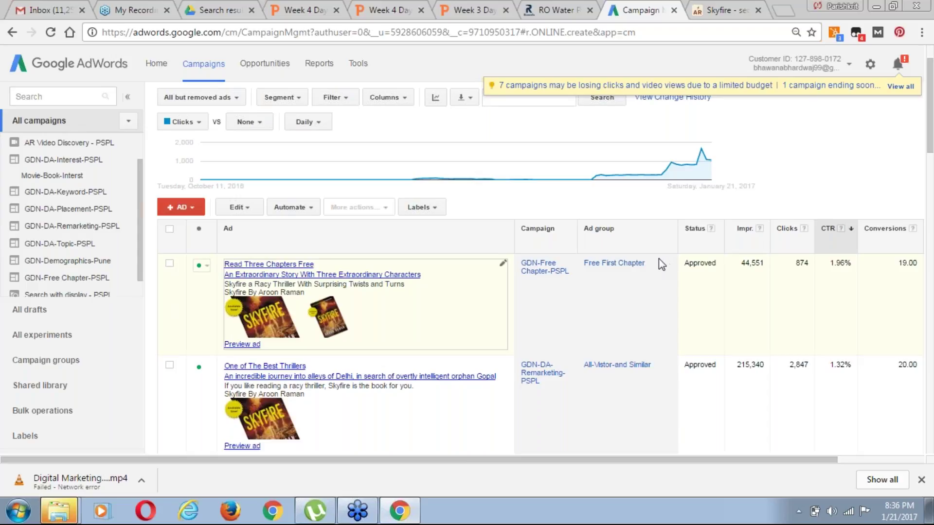
pyautogui.scroll(1, 539, 254)
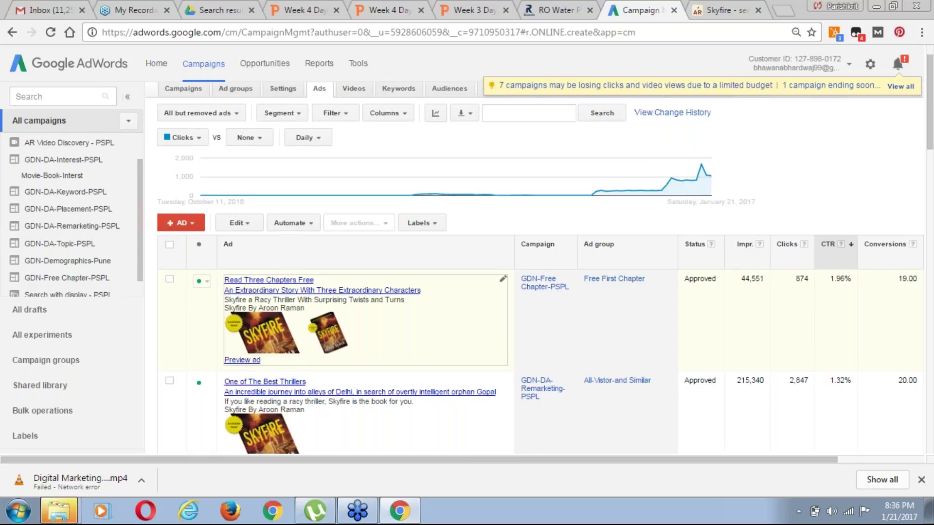
pyautogui.scroll(2, 365, 150)
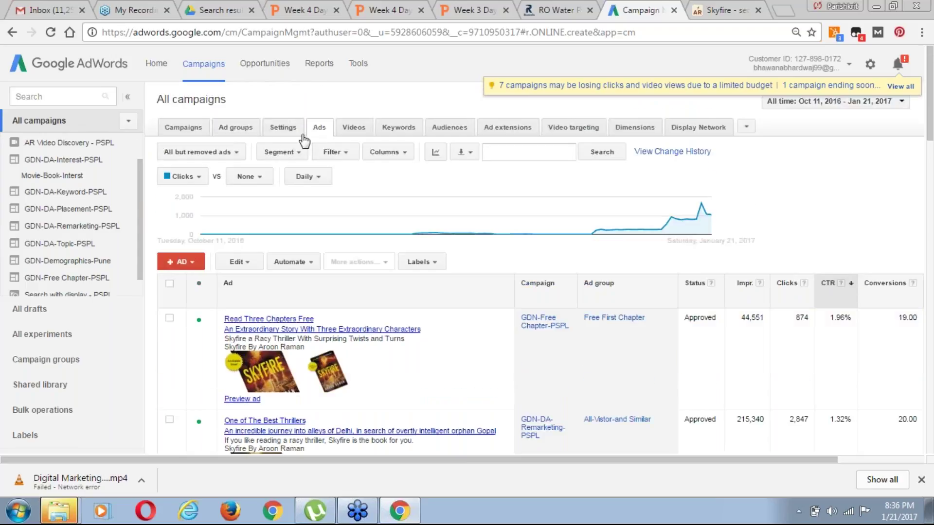
# Show the all-campaigns Keywords table sorted by CTR descending and scroll through the keyword rows
pyautogui.click(398, 138)
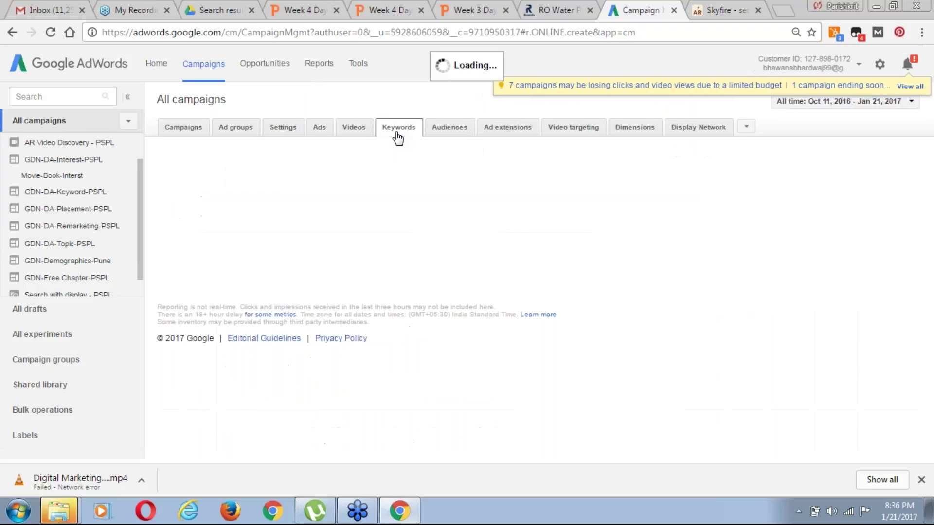
pyautogui.click(398, 138)
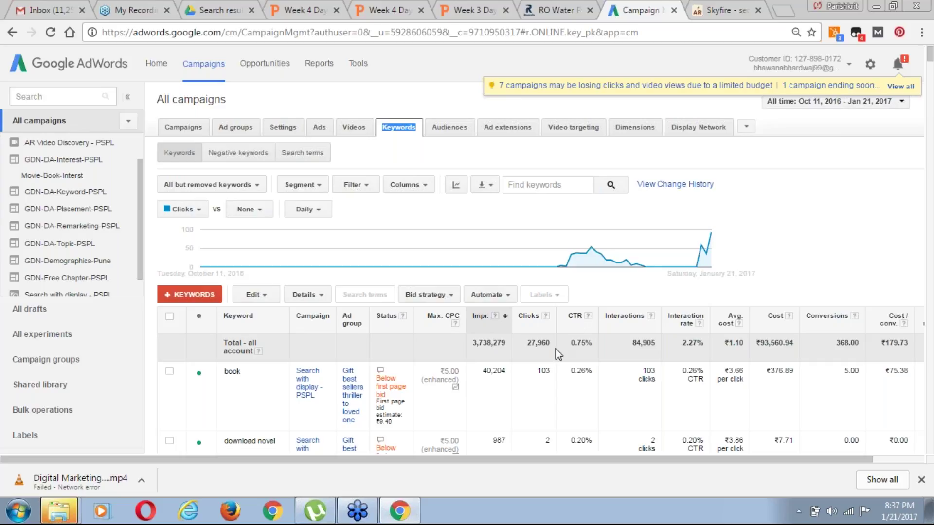
pyautogui.click(575, 318)
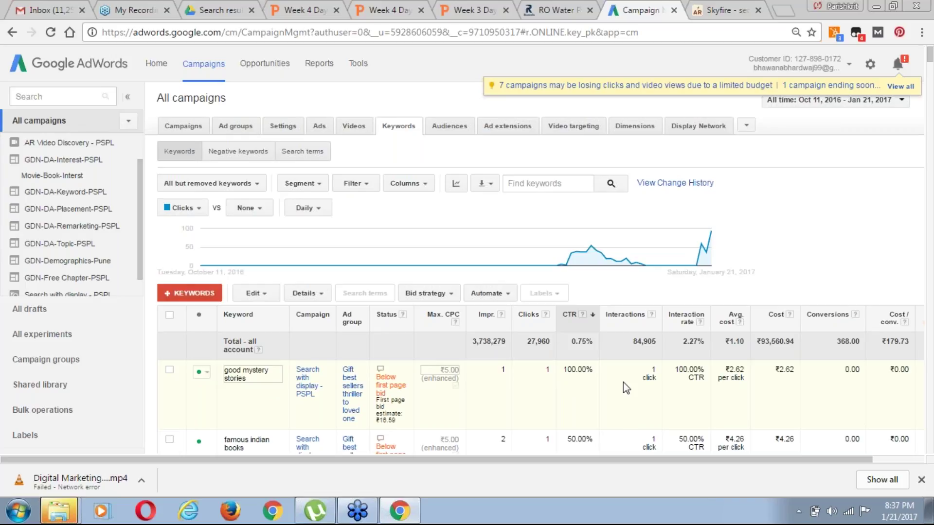
pyautogui.scroll(-1, 623, 382)
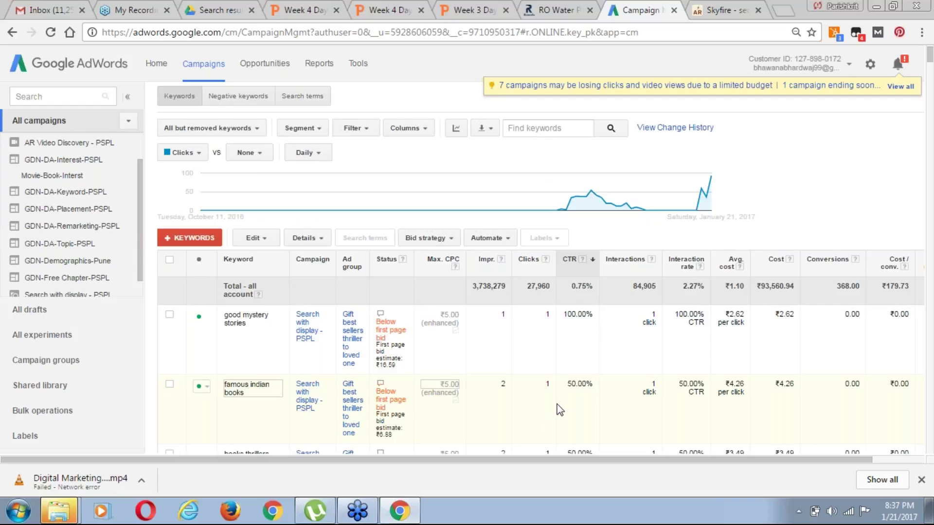
pyautogui.scroll(-2, 560, 411)
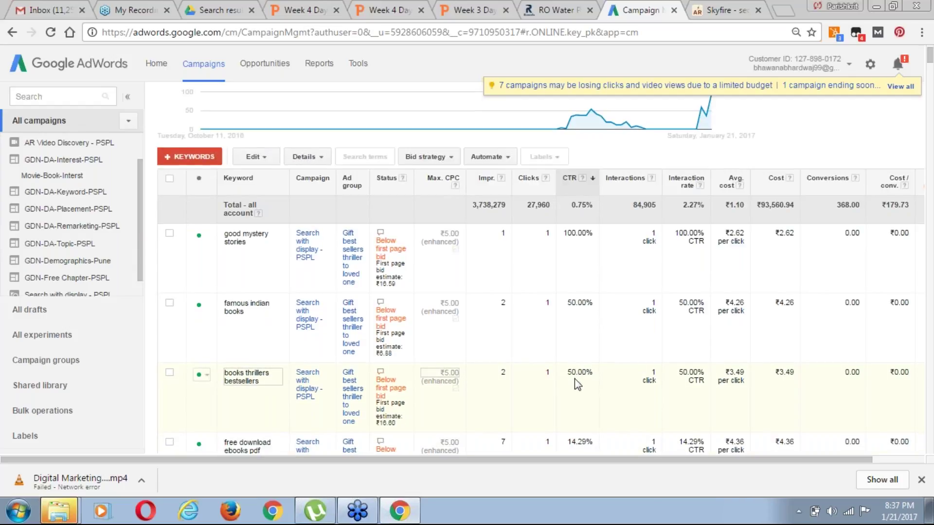
pyautogui.scroll(-2, 575, 379)
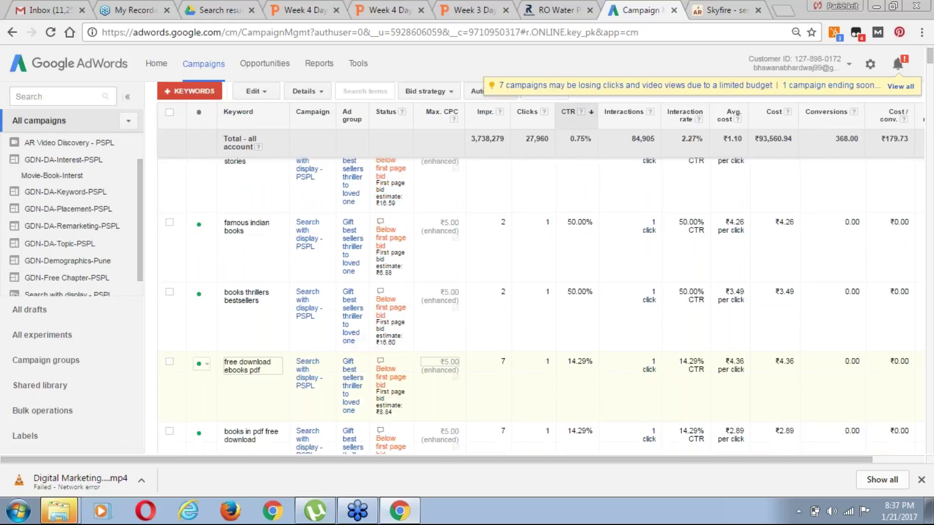
pyautogui.scroll(-1, 816, 321)
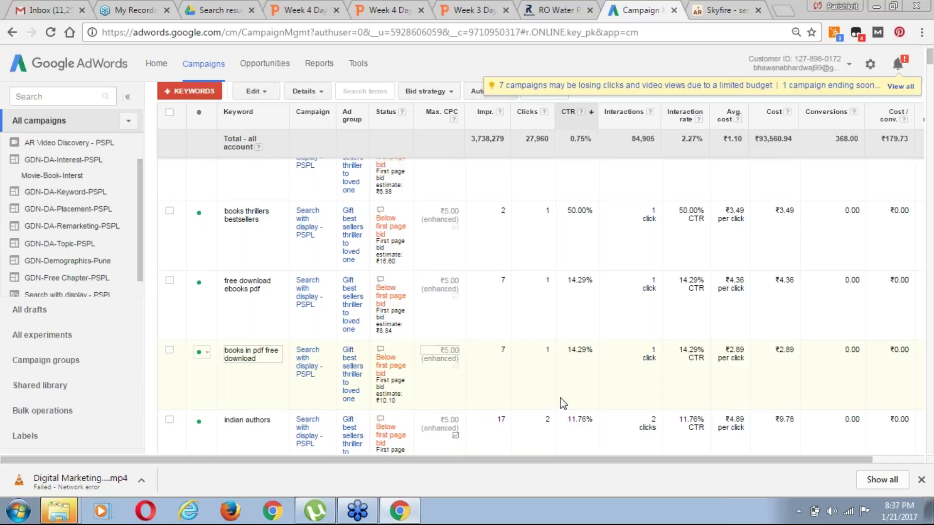
pyautogui.scroll(4, 564, 403)
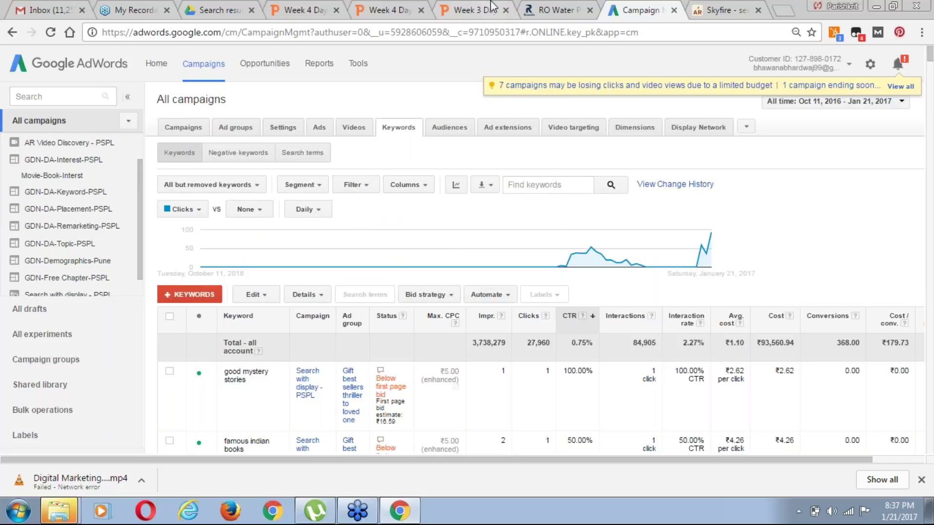
# Scroll the Week 3 Day 3 case-study slides through to Thank You, then close that tab
pyautogui.click(470, 10)
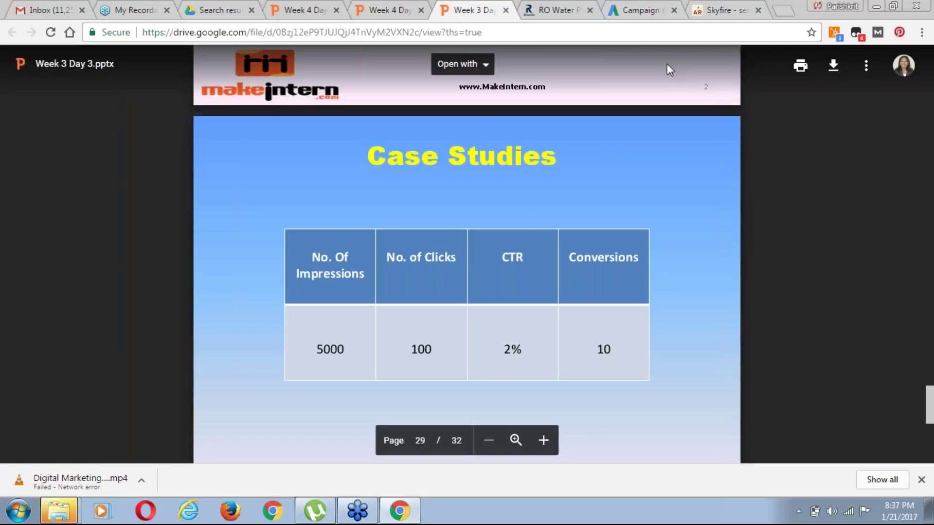
pyautogui.click(647, 10)
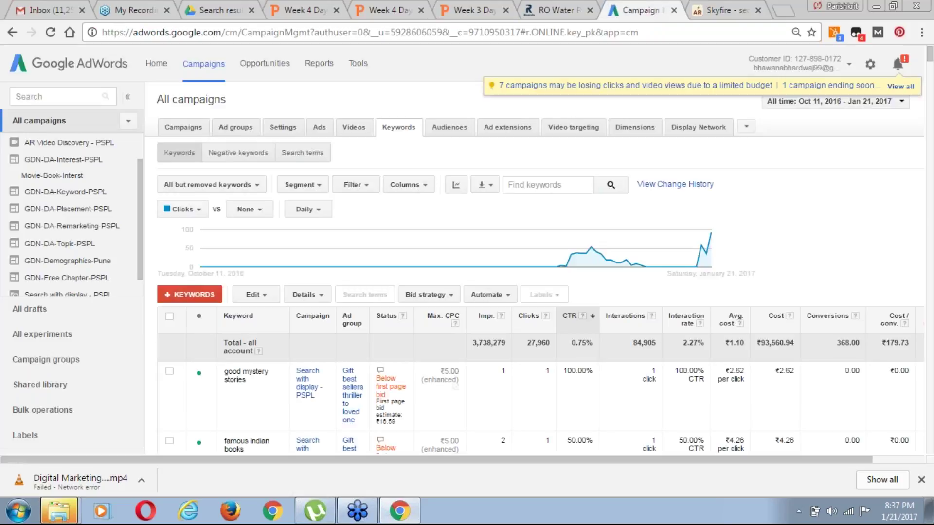
pyautogui.click(480, 14)
pyautogui.scroll(-1, 637, 269)
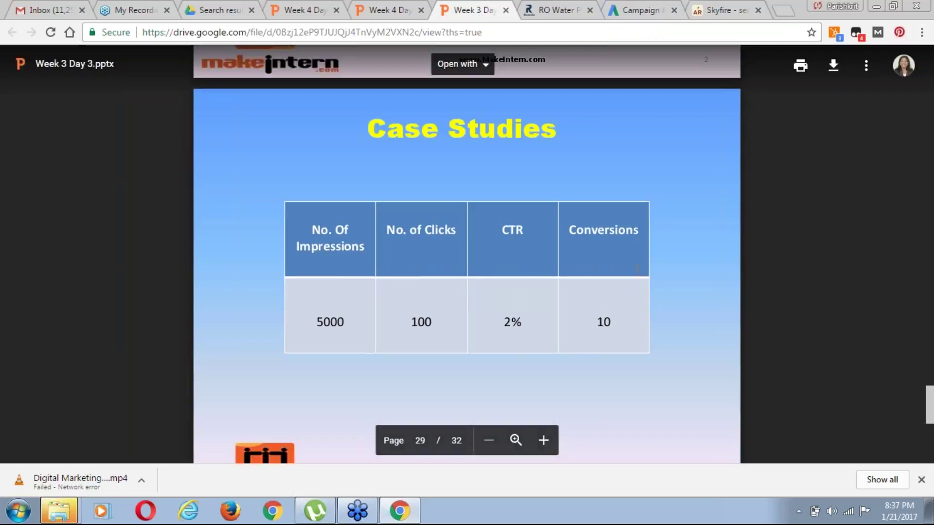
pyautogui.scroll(-1, 637, 270)
pyautogui.scroll(-7, 637, 271)
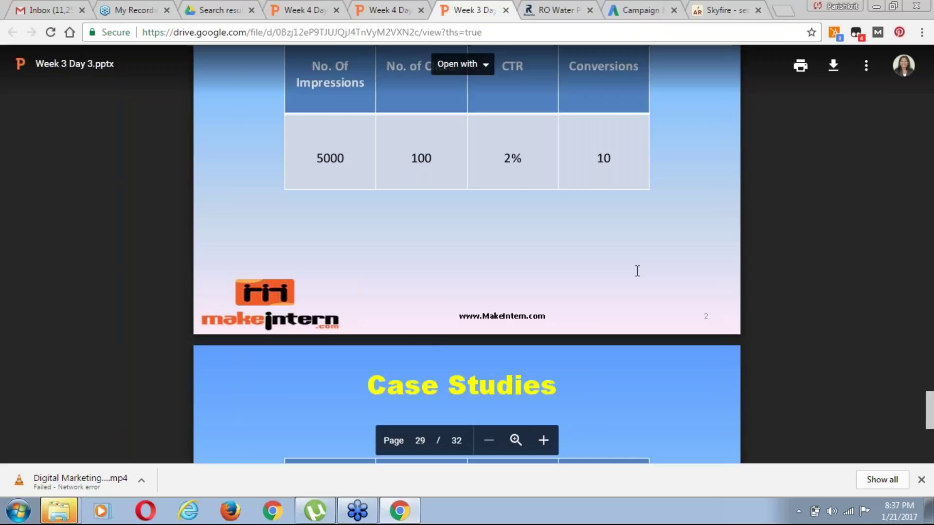
pyautogui.scroll(-4, 637, 271)
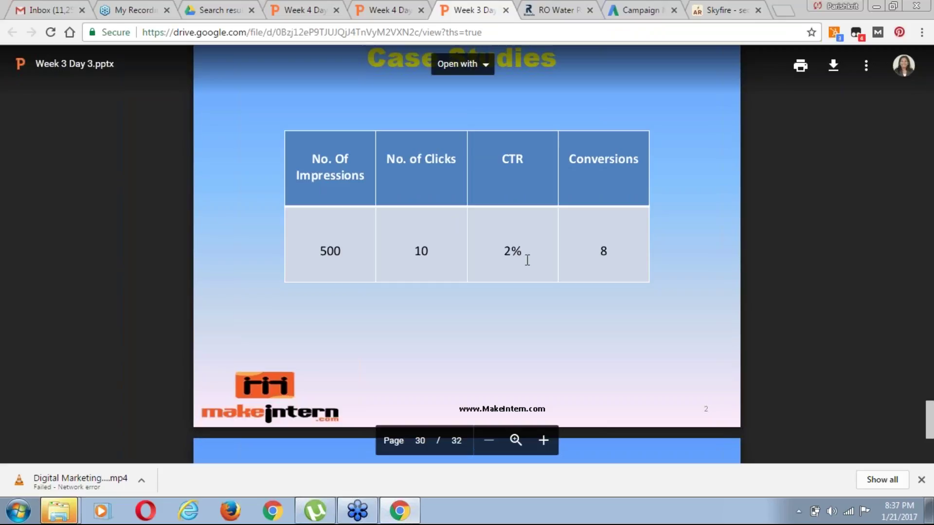
pyautogui.scroll(-1, 525, 261)
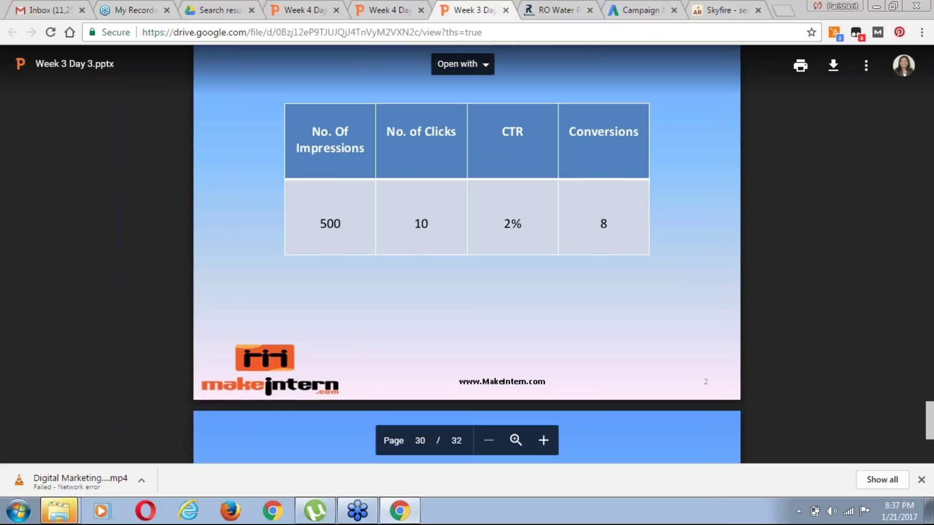
pyautogui.scroll(-8, 467, 254)
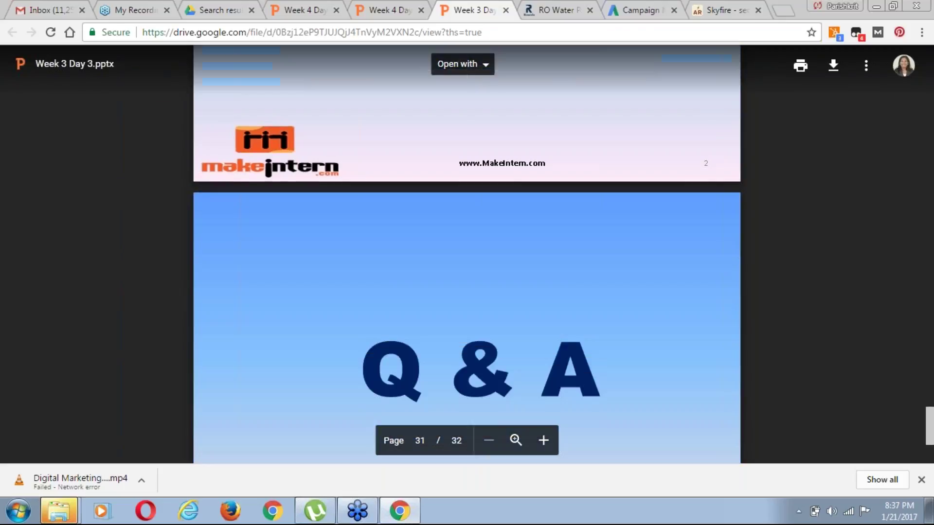
pyautogui.scroll(-15, 467, 254)
pyautogui.scroll(-3, 467, 254)
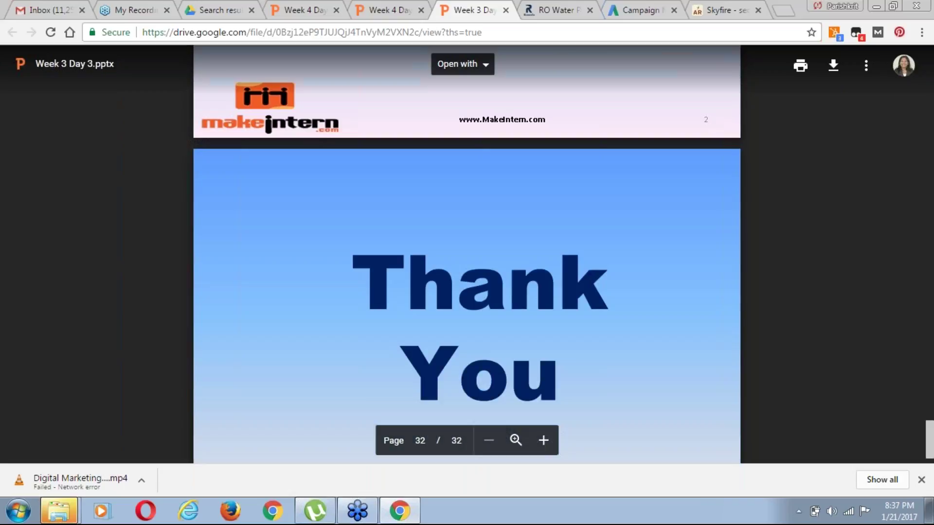
pyautogui.scroll(4, 468, 254)
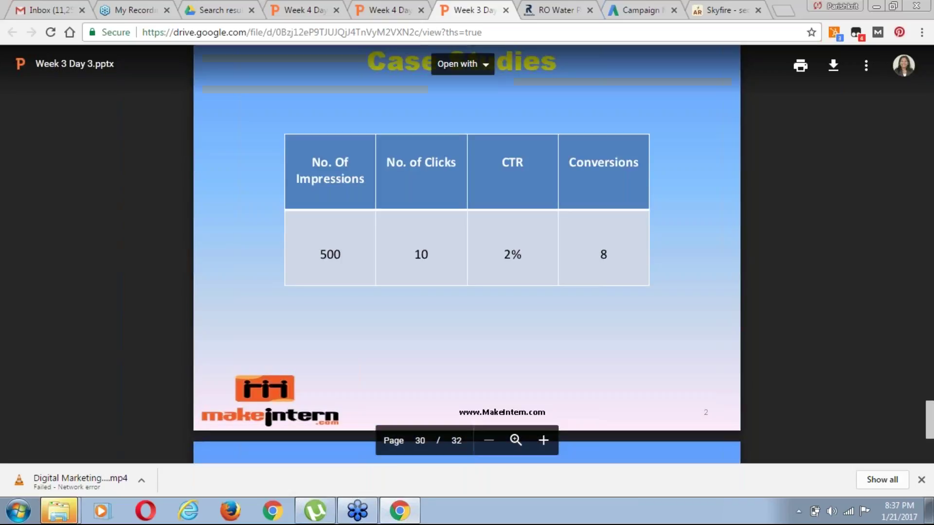
pyautogui.click(506, 10)
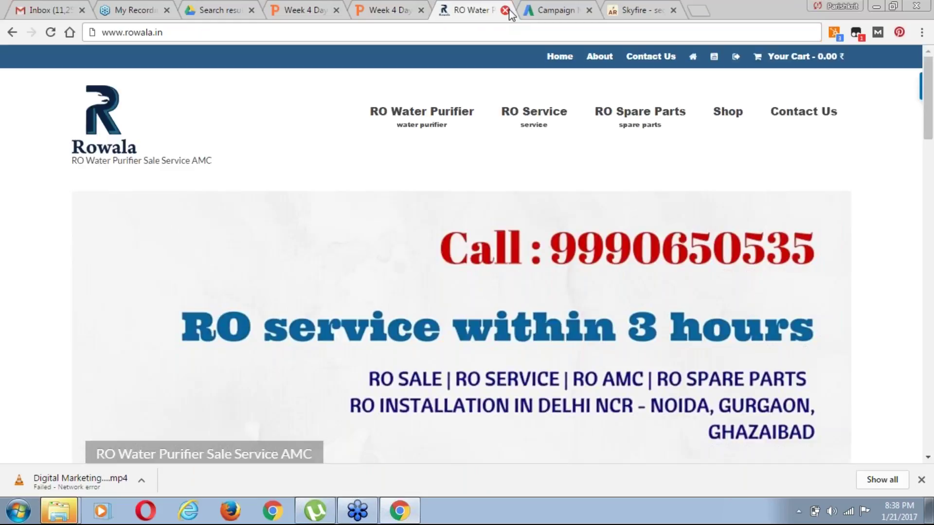
# Bring up the Week 4 Day 1 slides tab, then the AdWords campaign tab
pyautogui.click(382, 11)
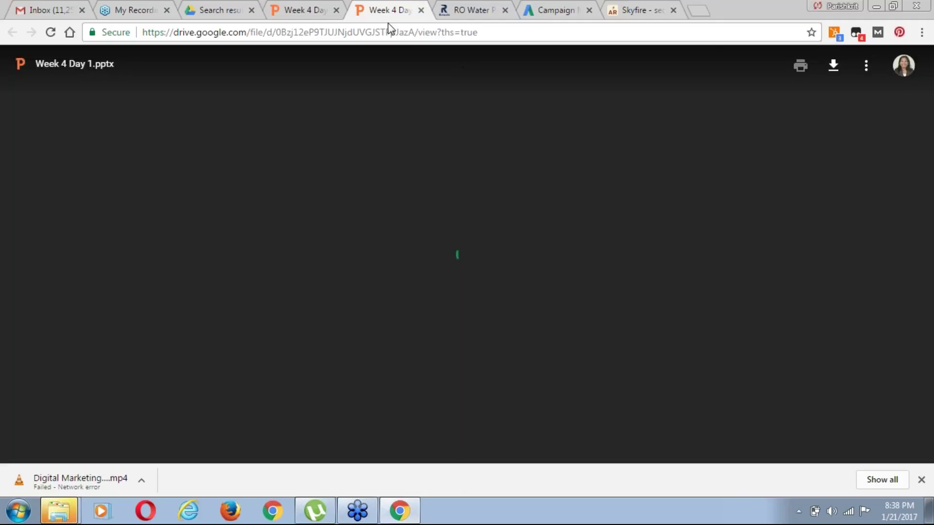
pyautogui.click(562, 11)
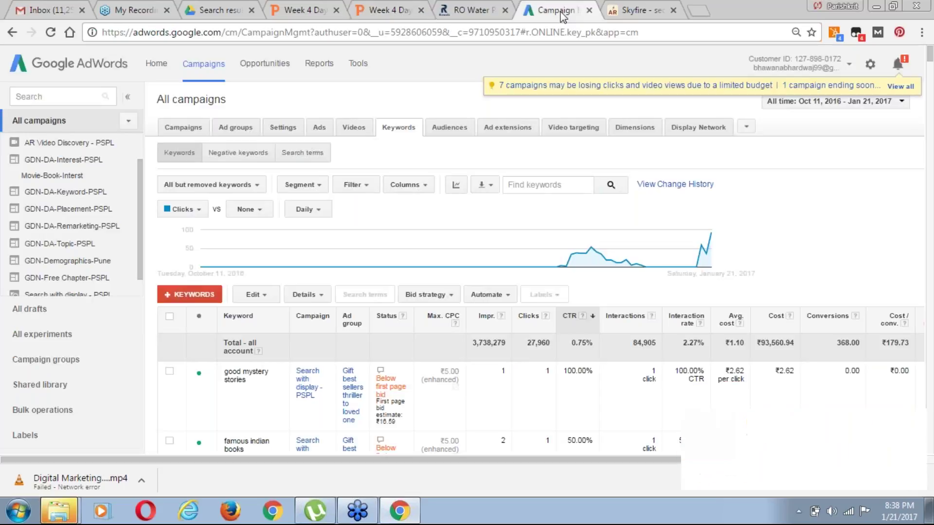
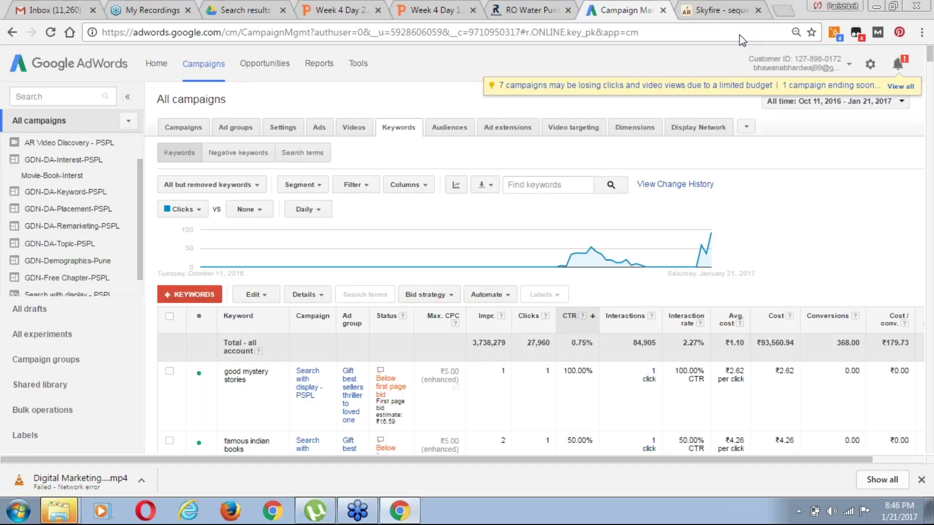
# Look over the Week 4 Day 1 and Day 2 slides, then return to AdWords
pyautogui.click(429, 10)
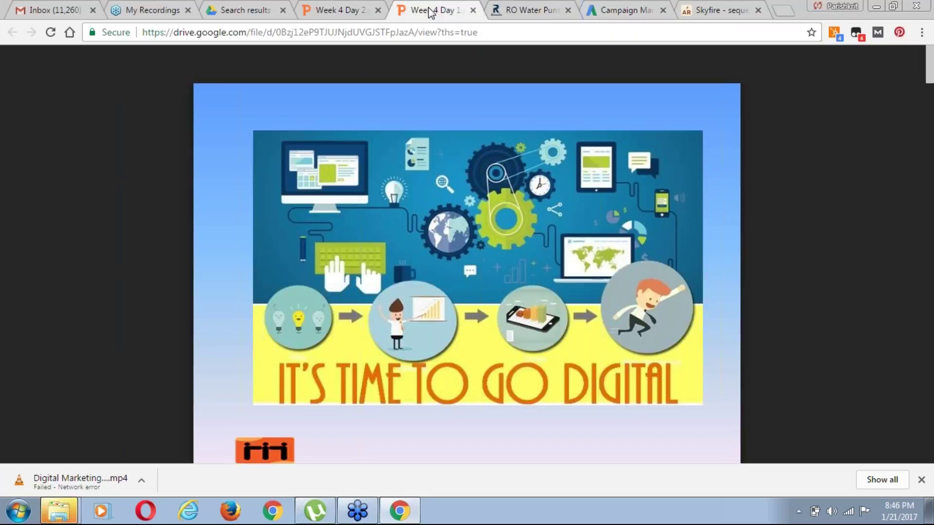
pyautogui.scroll(-2, 707, 241)
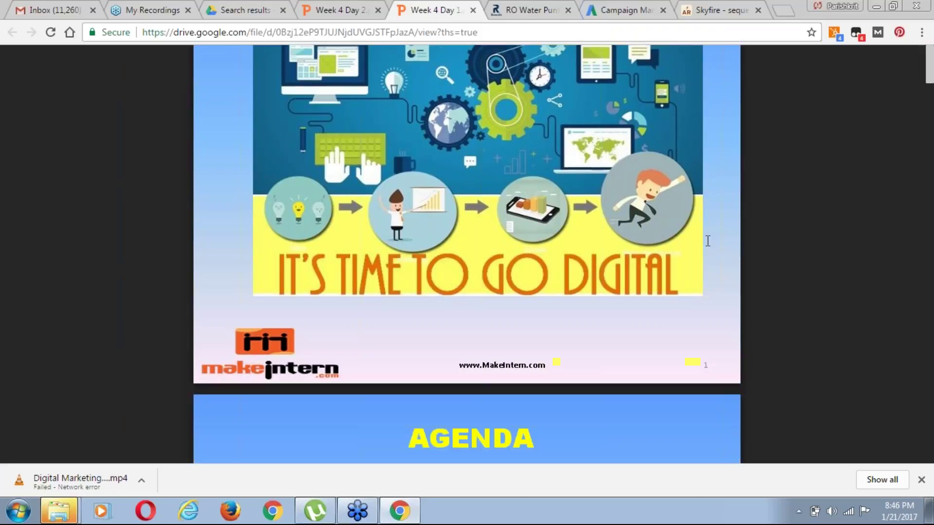
pyautogui.scroll(-1, 708, 242)
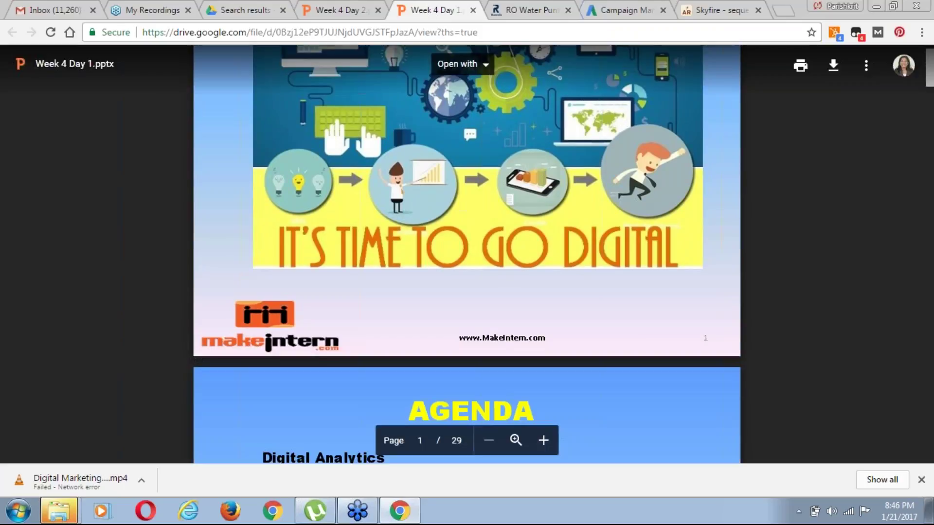
pyautogui.scroll(-3, 467, 254)
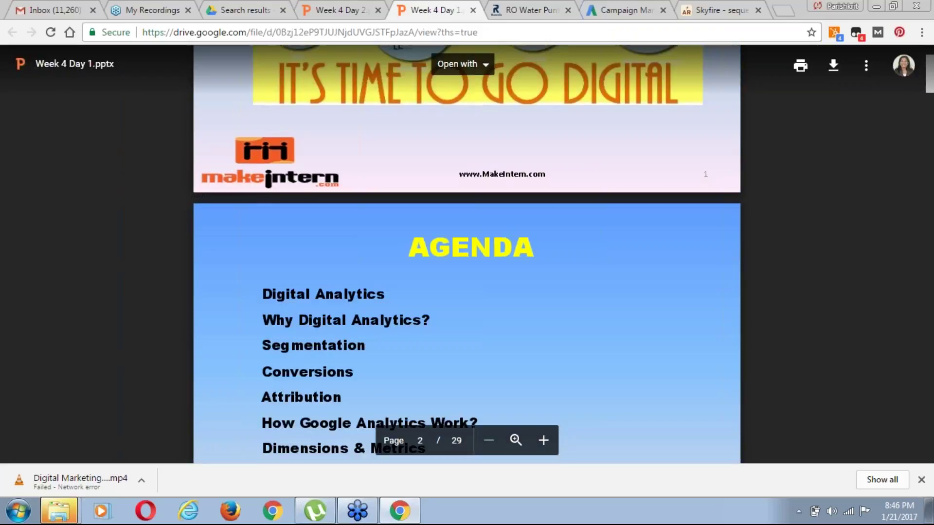
pyautogui.scroll(3, 467, 254)
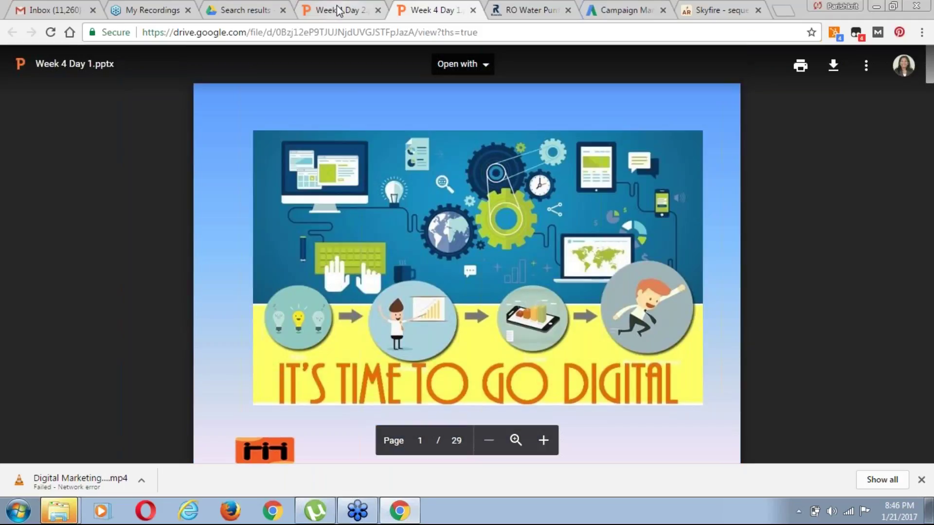
pyautogui.click(336, 9)
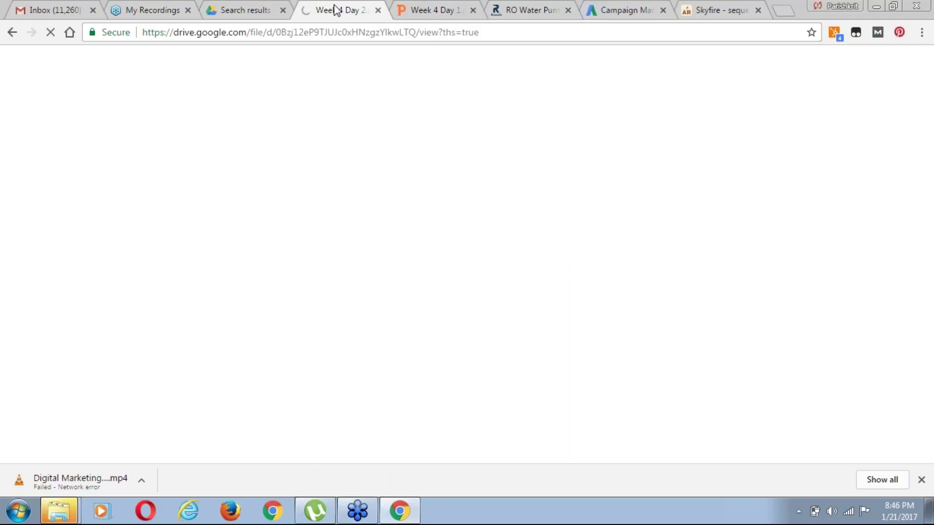
pyautogui.click(421, 14)
pyautogui.click(250, 14)
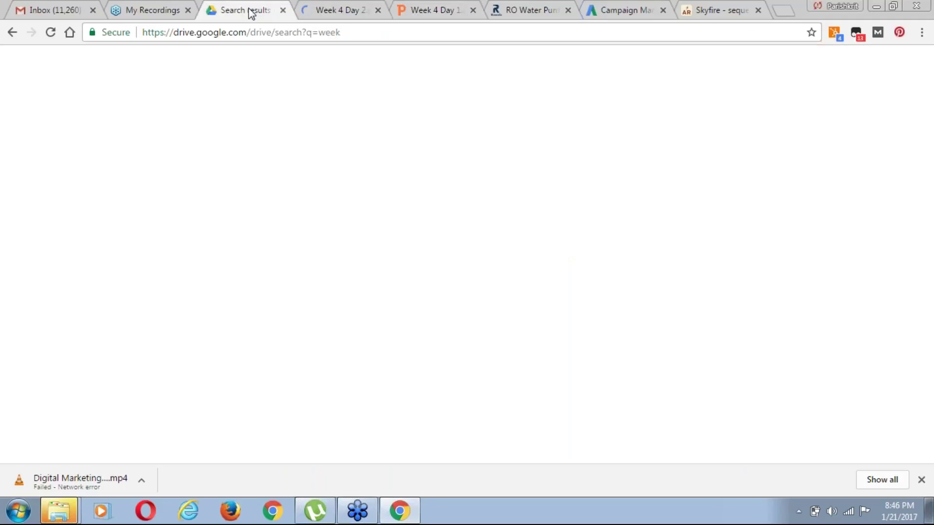
pyautogui.click(627, 13)
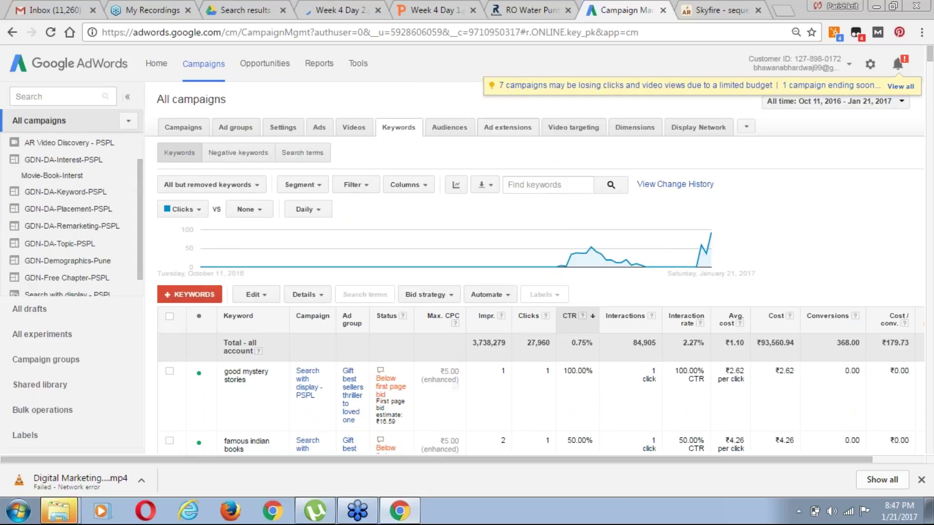
# List all campaigns, review the new-campaign types, then switch to the RO purifier website
pyautogui.click(192, 131)
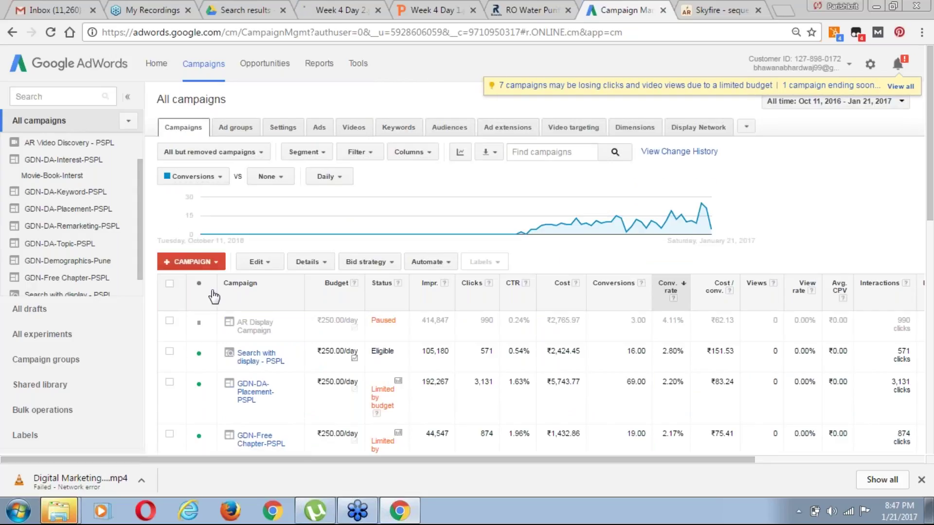
pyautogui.click(221, 263)
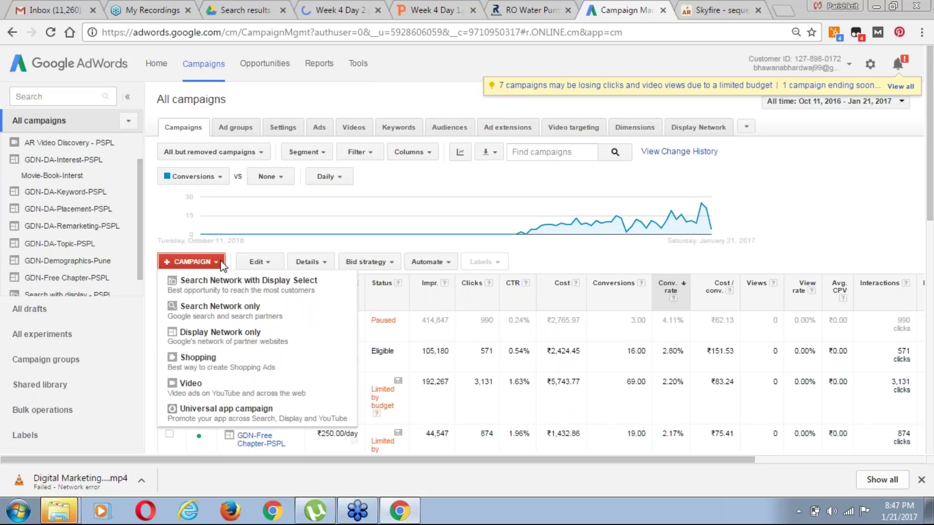
pyautogui.moveTo(931, 225); pyautogui.dragTo(932, 226)
pyautogui.scroll(-2, 932, 226)
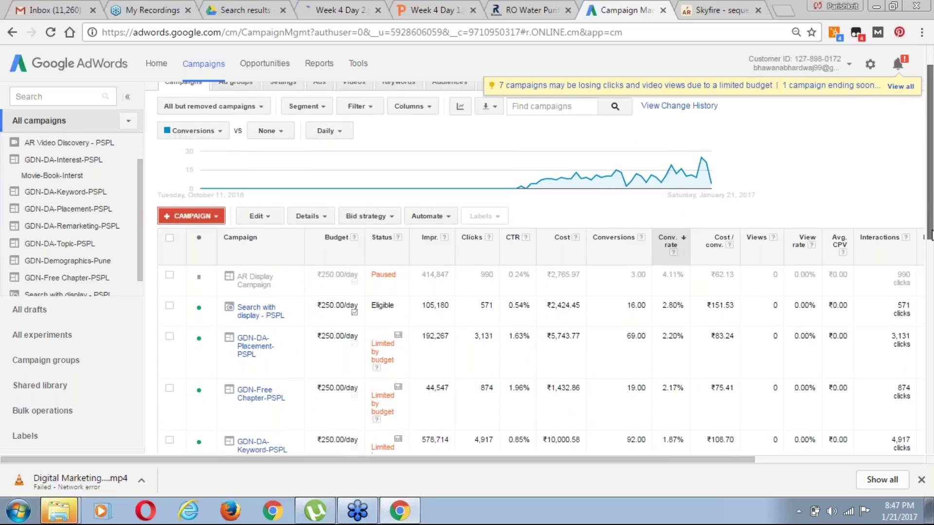
pyautogui.click(217, 180)
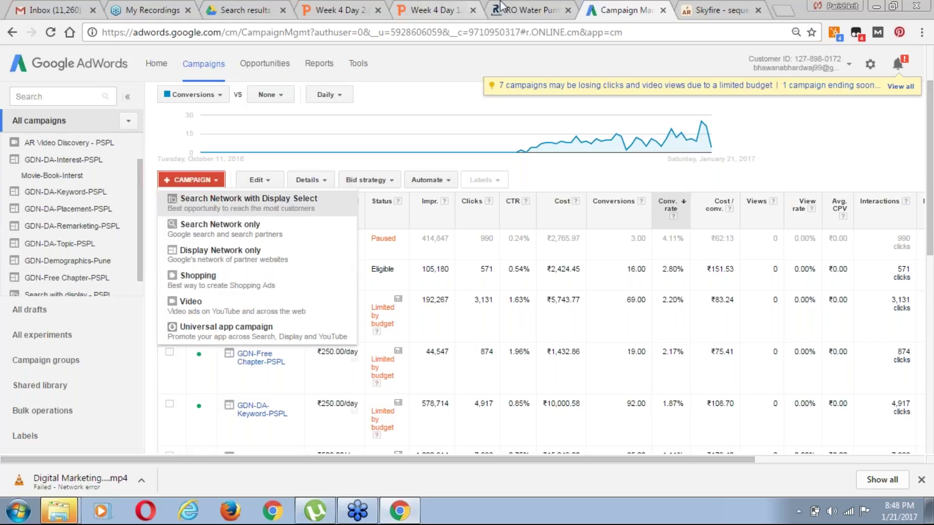
pyautogui.click(547, 10)
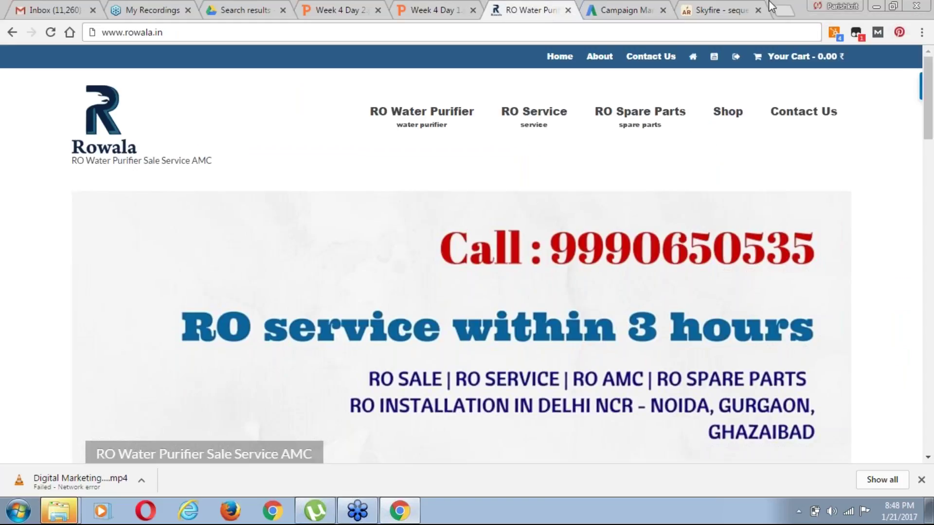
# Open google.com in a new browser tab
pyautogui.click(783, 10)
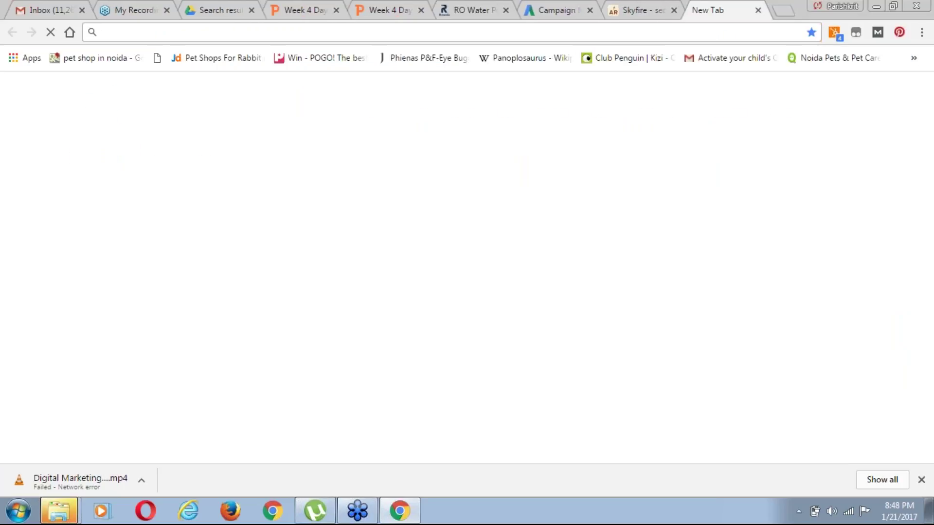
pyautogui.write('g')
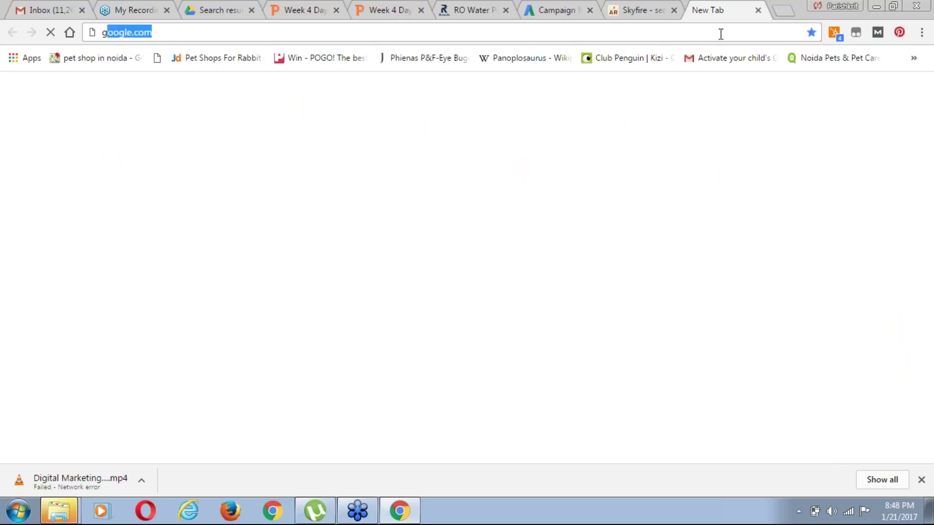
pyautogui.press('BackSpace')
pyautogui.press('BackSpace')
pyautogui.write('how')
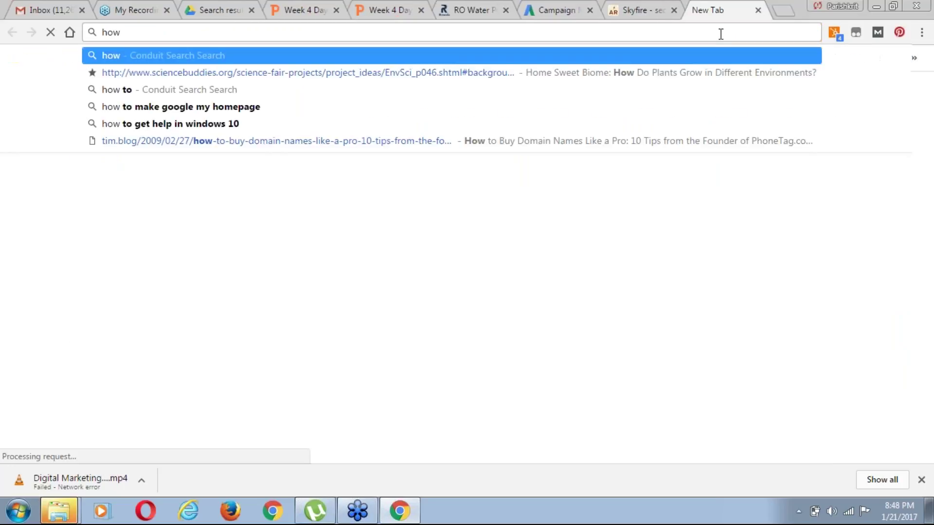
pyautogui.press('Return')
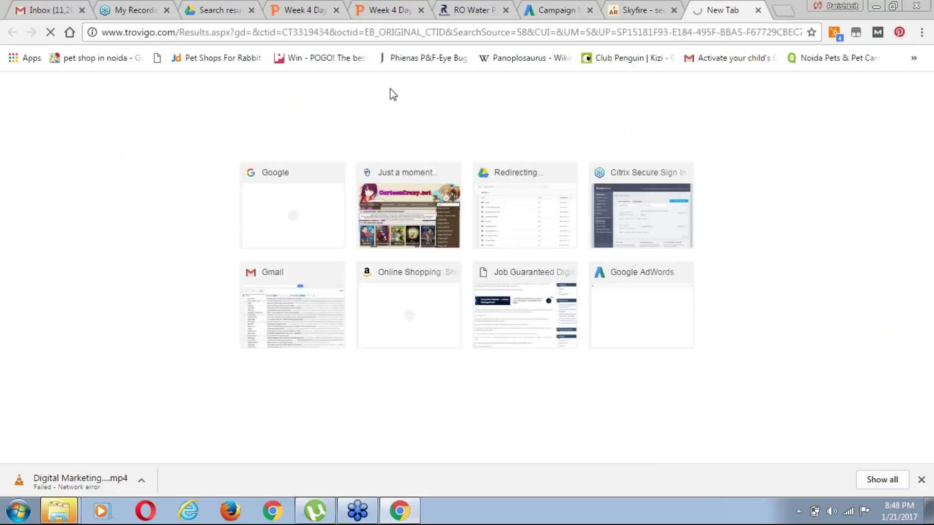
pyautogui.click(721, 32)
pyautogui.write('g')
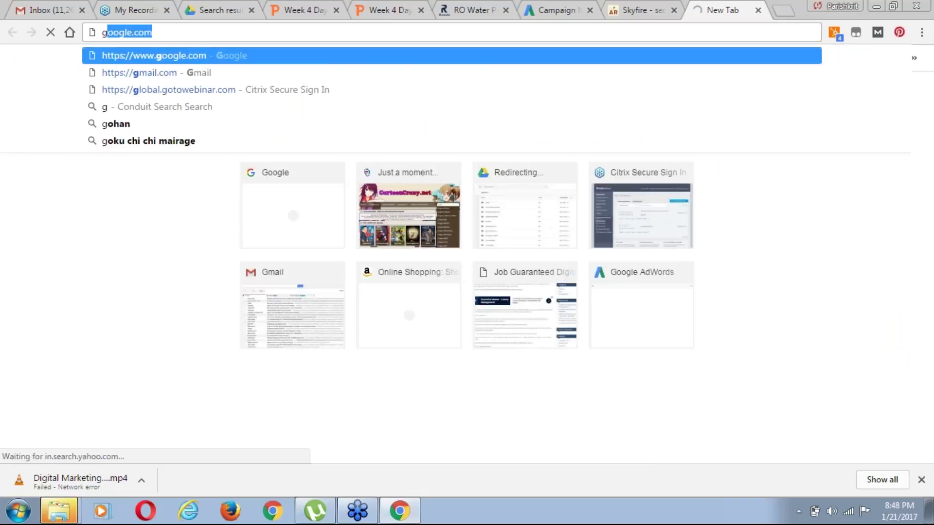
pyautogui.write('o')
pyautogui.press('Down')
pyautogui.press('Up')
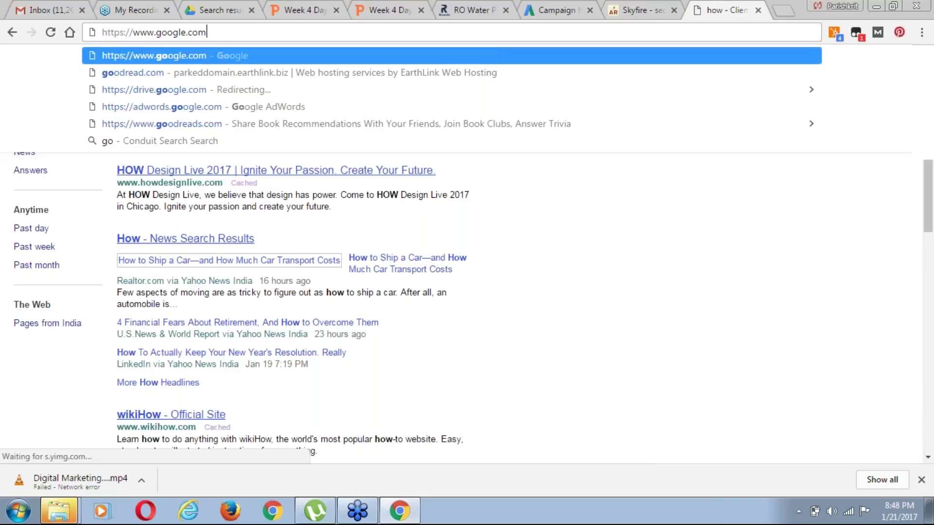
pyautogui.press('Return')
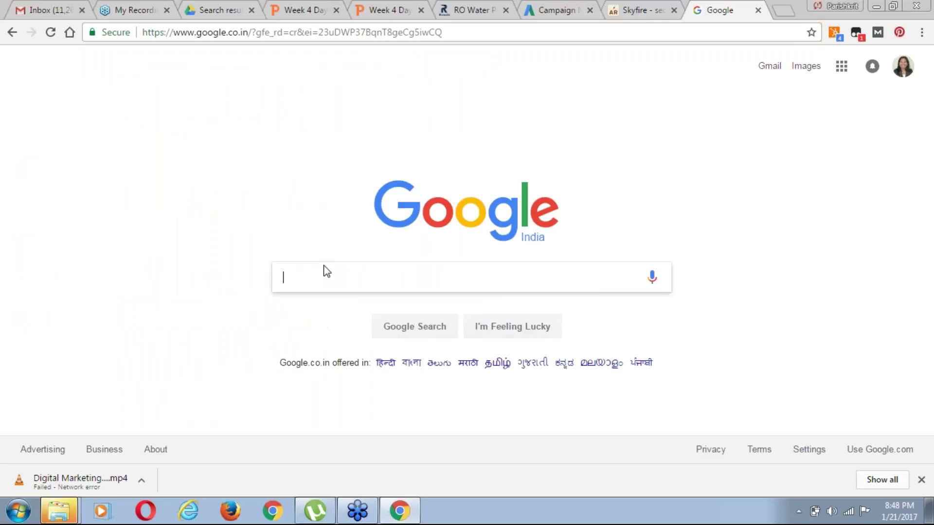
# Search Google for 'buy ro water purifier', then go back to the AdWords tab
pyautogui.write('buy')
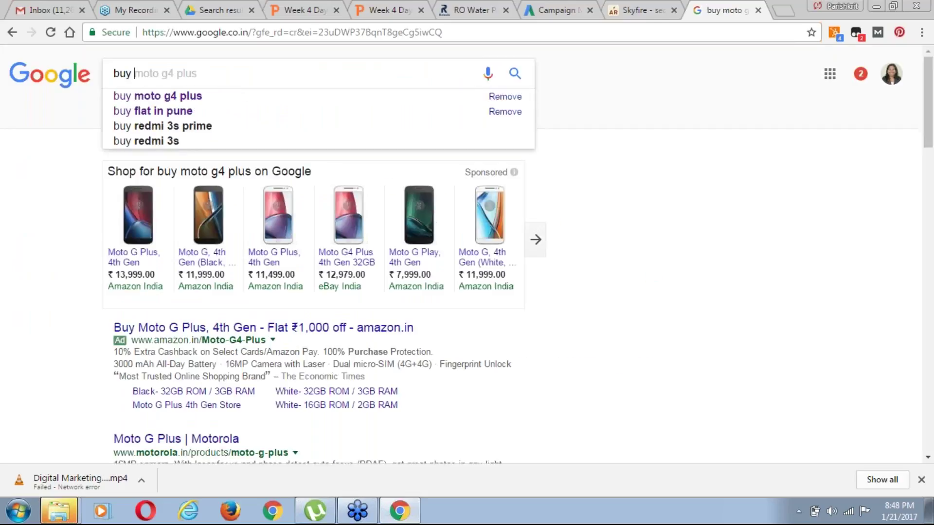
pyautogui.write(' ro w')
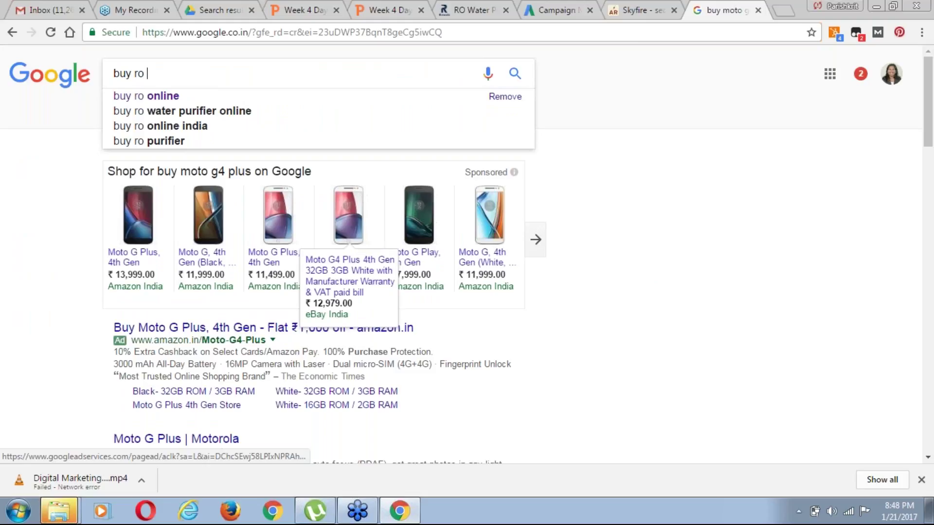
pyautogui.write('a')
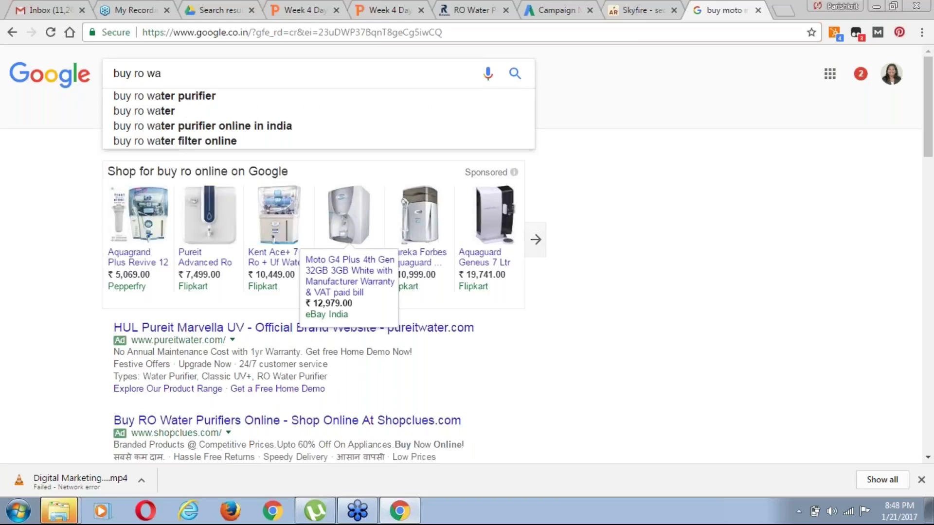
pyautogui.press('Down')
pyautogui.press('Return')
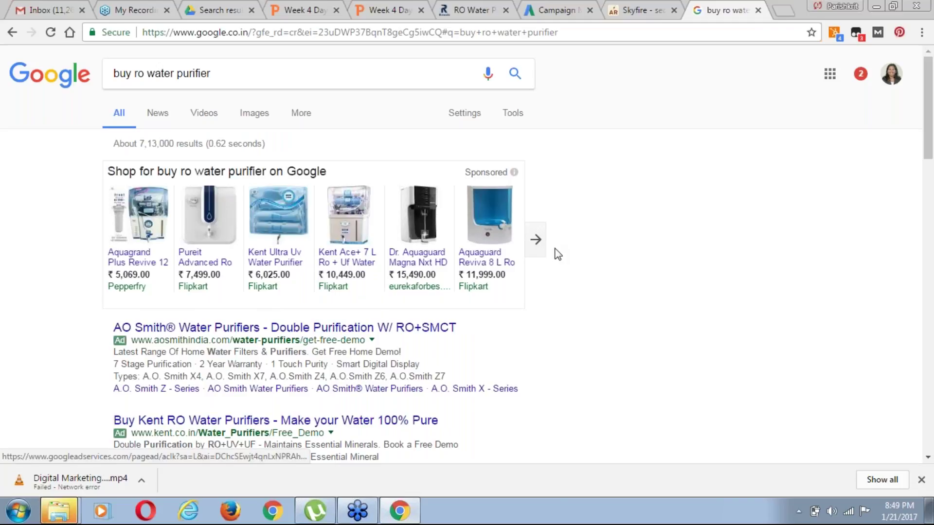
pyautogui.click(542, 10)
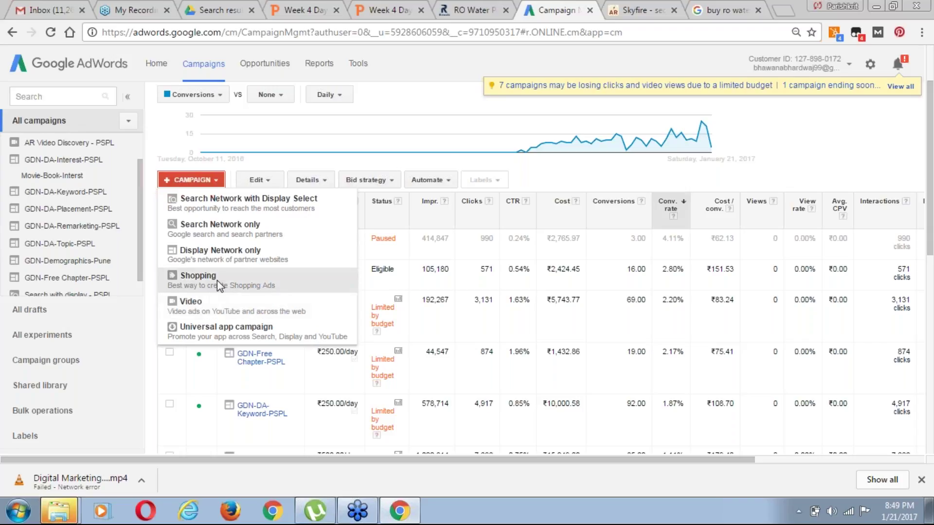
# Switch to another linked AdWords account and close the old campaigns page
pyautogui.click(670, 77)
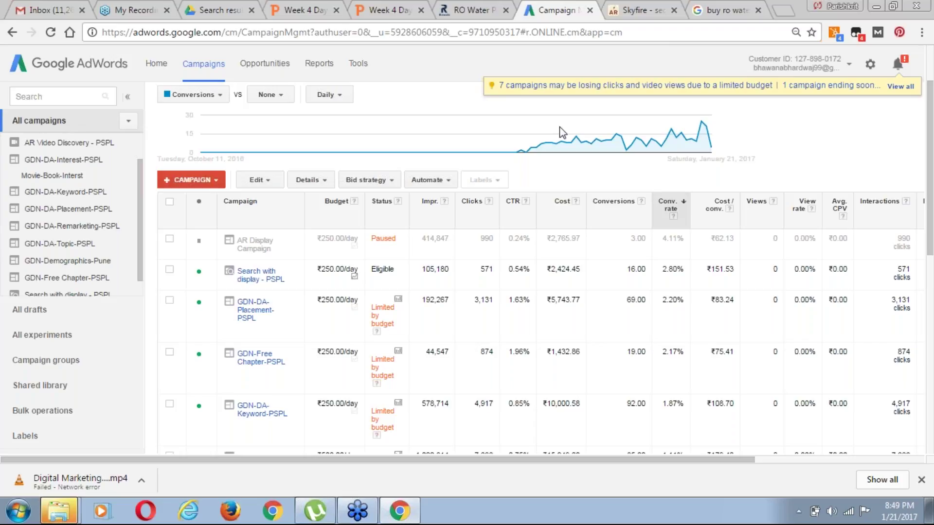
pyautogui.click(849, 67)
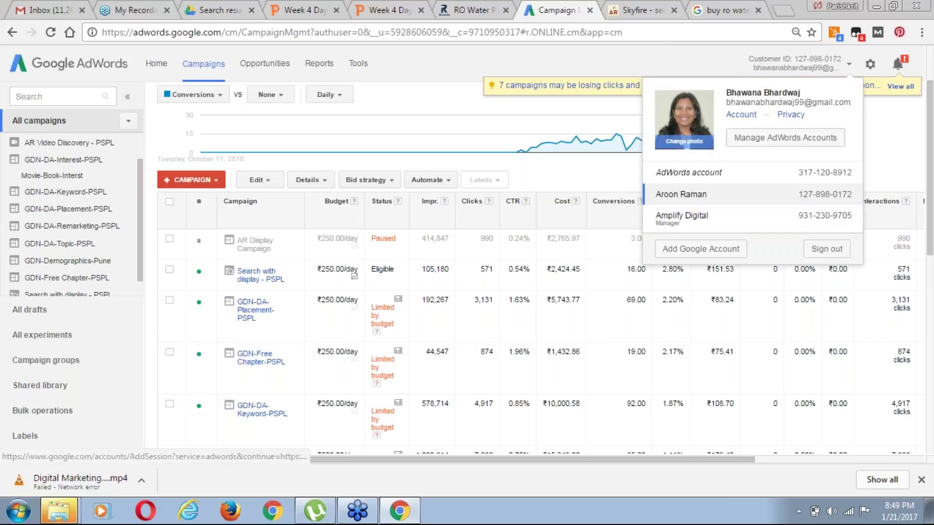
pyautogui.click(683, 179)
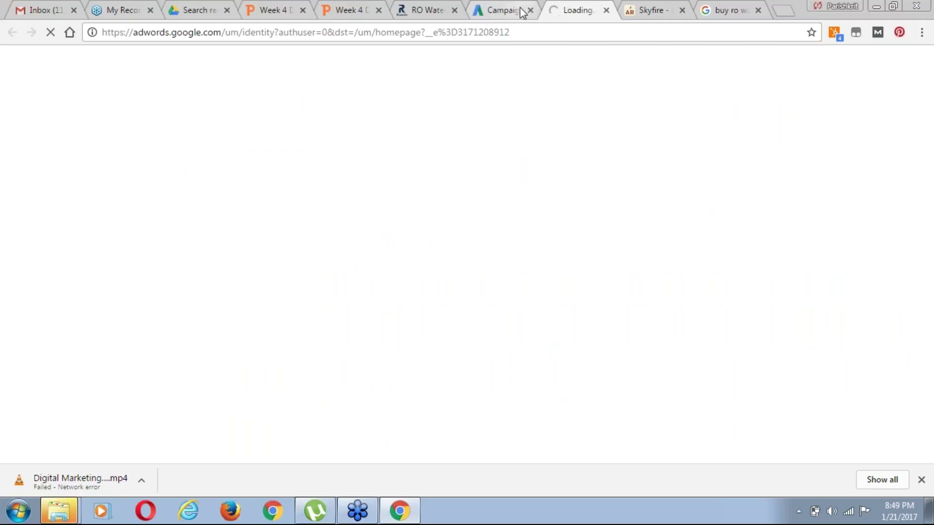
pyautogui.click(530, 11)
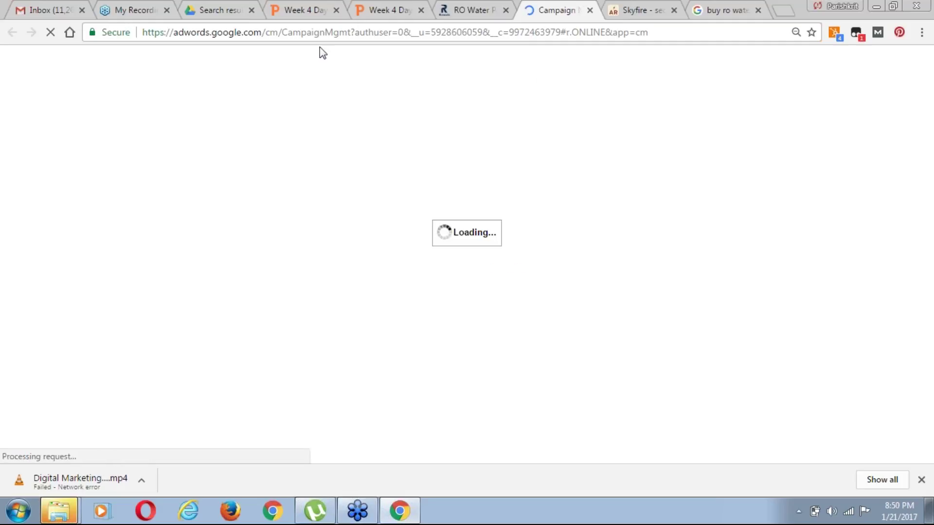
# Go to All campaigns and show the + CAMPAIGN type list
pyautogui.click(364, 34)
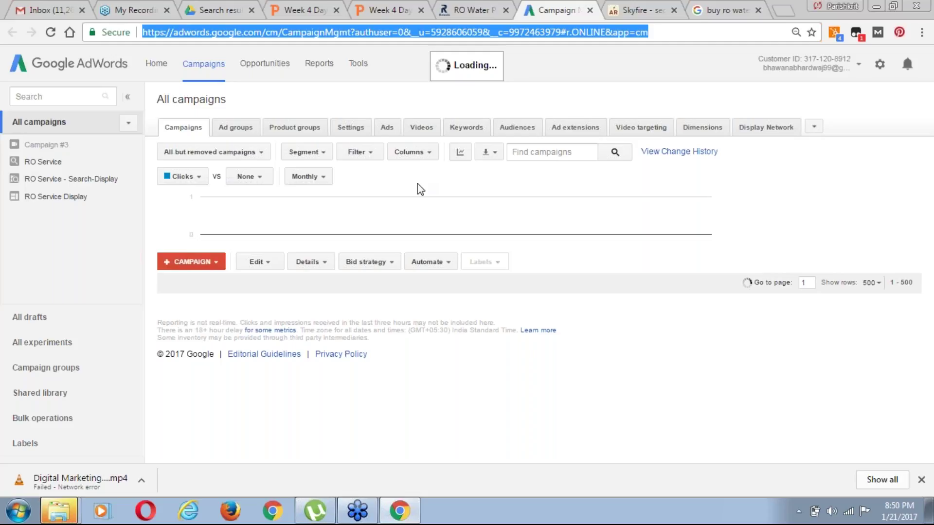
pyautogui.click(159, 77)
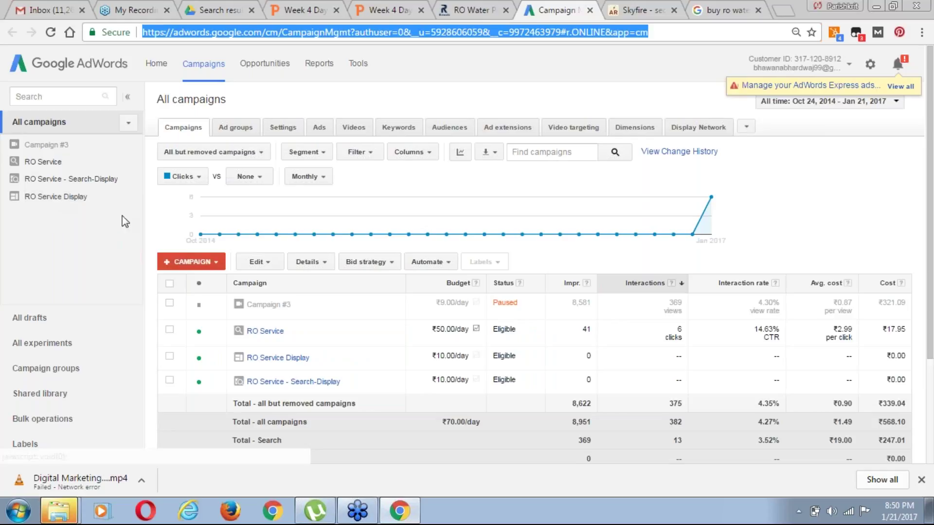
pyautogui.click(216, 265)
pyautogui.click(215, 265)
# Create a standard Video campaign and name it 'RO - Service - Video'
pyautogui.click(200, 395)
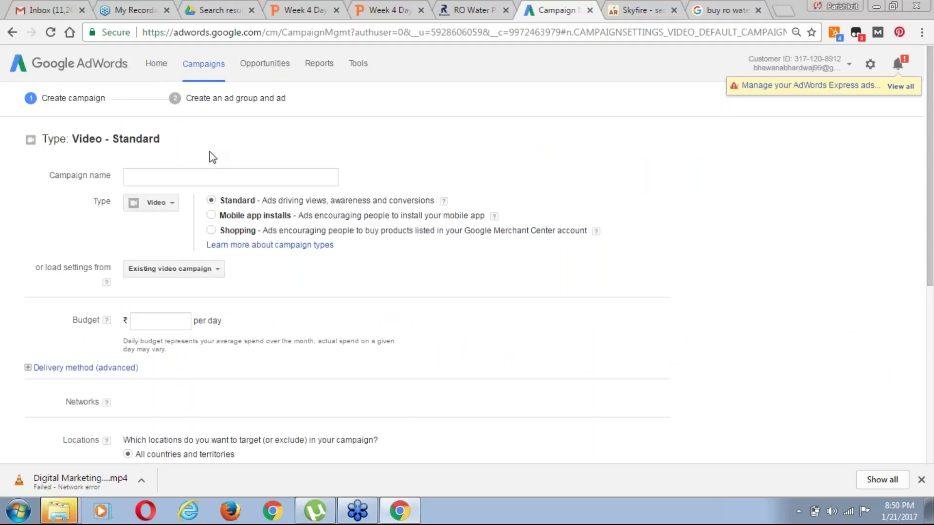
pyautogui.click(177, 177)
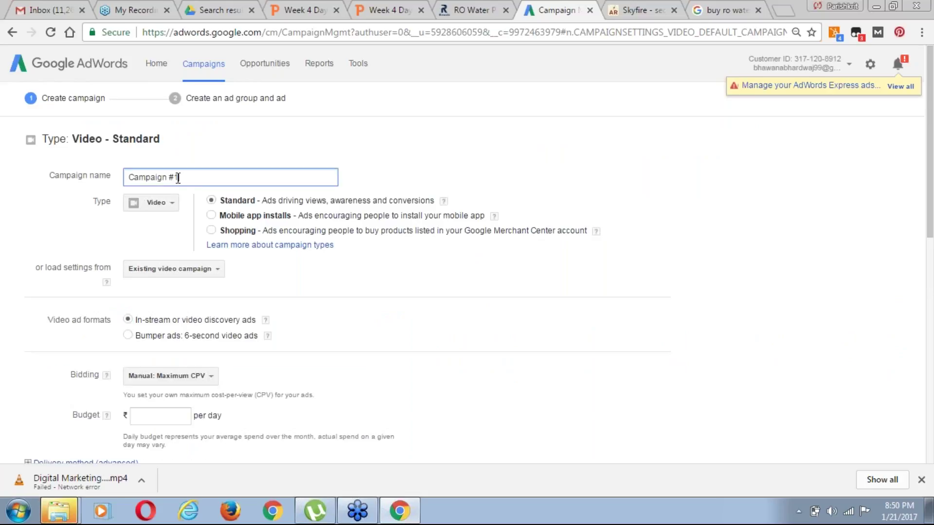
pyautogui.hotkey('ctrl', 'a')
pyautogui.write('RO - Service')
pyautogui.doubleClick(179, 180)
pyautogui.write('Ser')
pyautogui.write('vc')
pyautogui.write('e -M')
pyautogui.write('ideo')
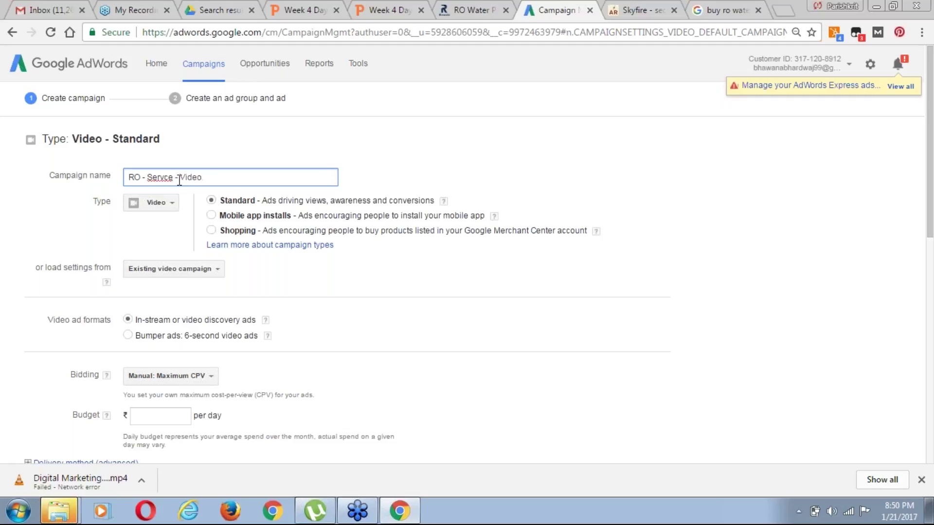
pyautogui.click(165, 177)
pyautogui.write('i')
# Scroll to the video ad formats and point out the In-stream and Bumper options
pyautogui.press('End')
pyautogui.moveTo(931, 238); pyautogui.dragTo(931, 284)
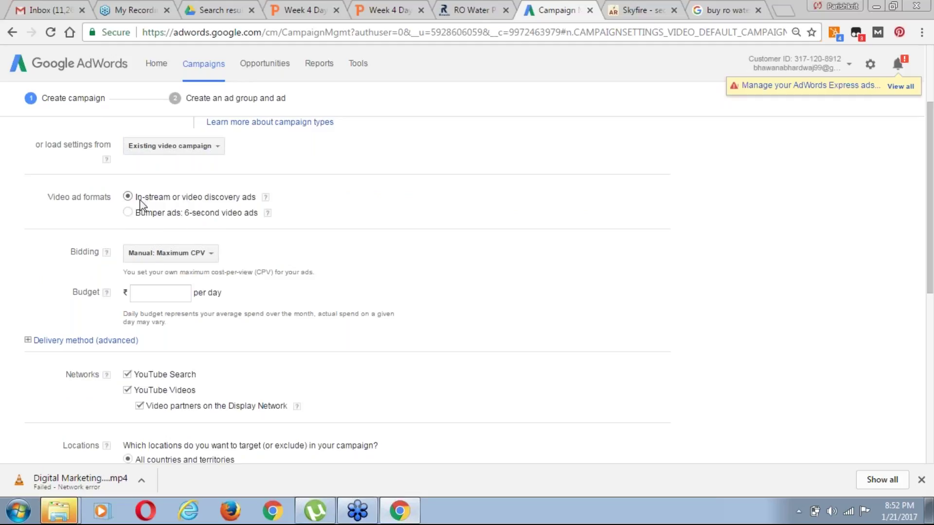
pyautogui.moveTo(136, 197); pyautogui.dragTo(215, 199)
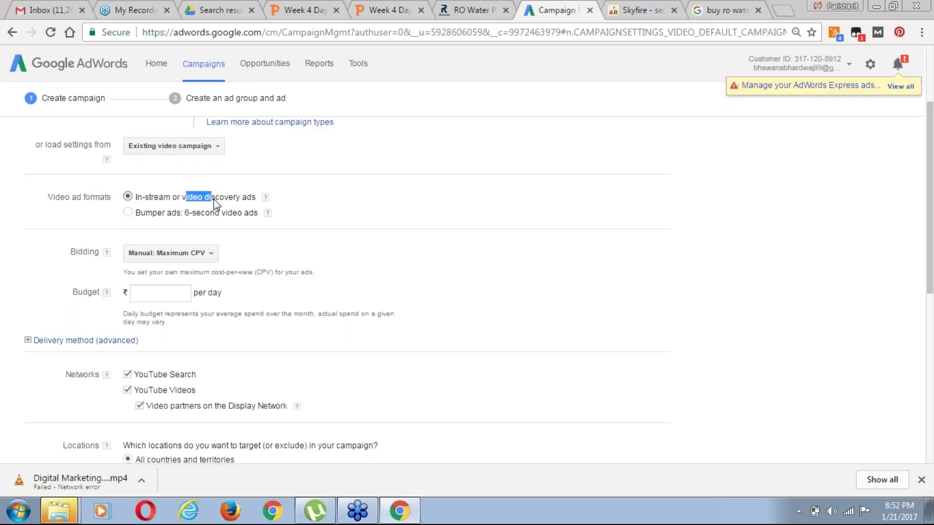
pyautogui.moveTo(141, 213); pyautogui.dragTo(78, 209)
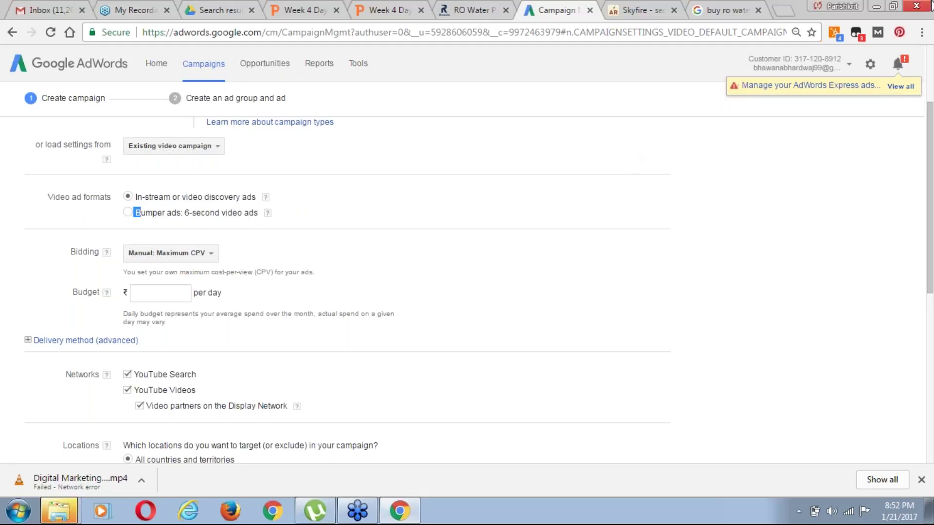
# Open youtube.com in the search results tab
pyautogui.click(723, 7)
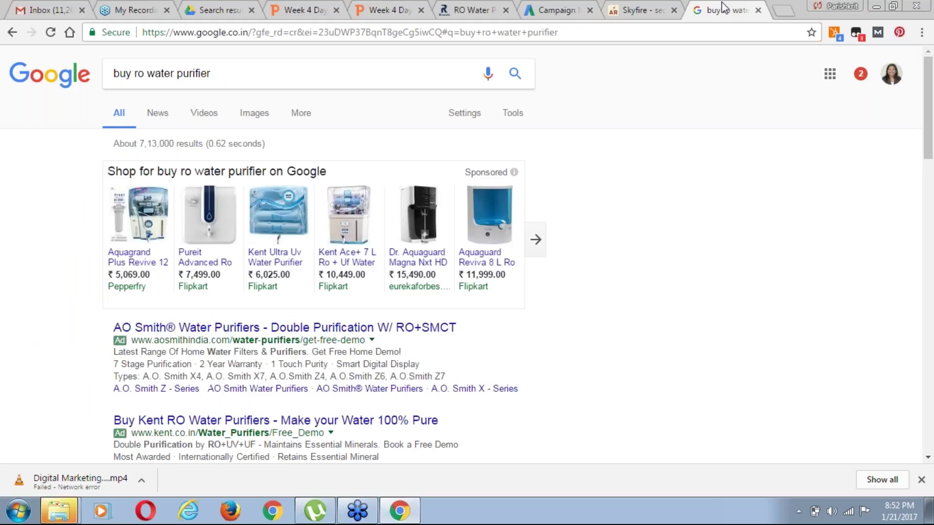
pyautogui.click(612, 32)
pyautogui.write('you')
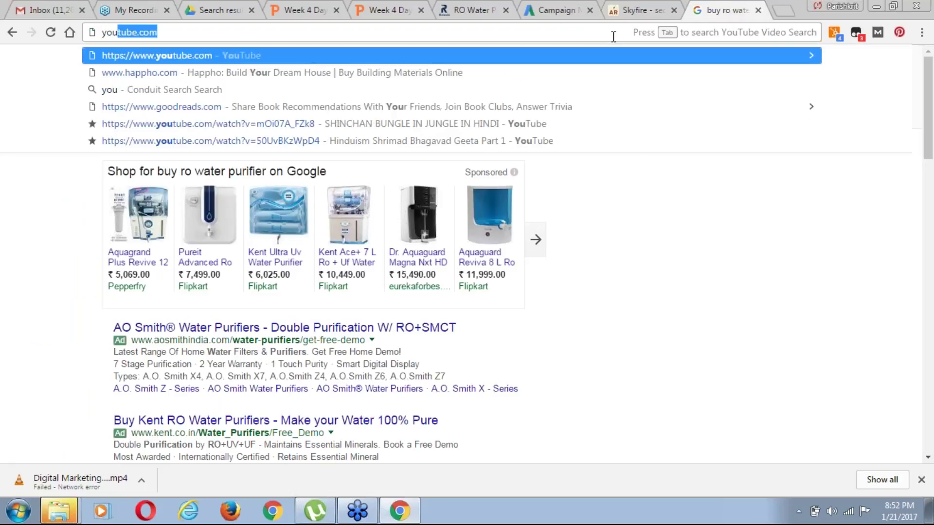
pyautogui.press('Right')
pyautogui.press('Return')
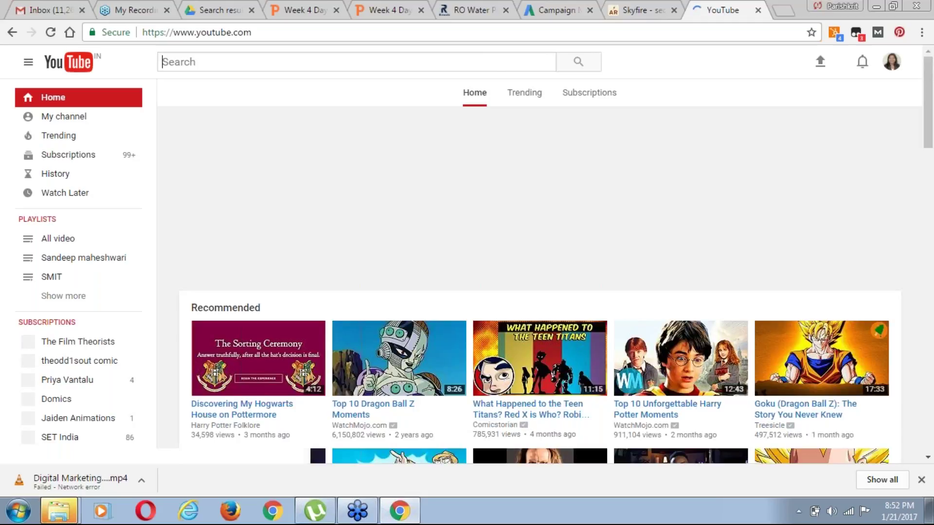
# Search YouTube for 'ro service'
pyautogui.click(259, 65)
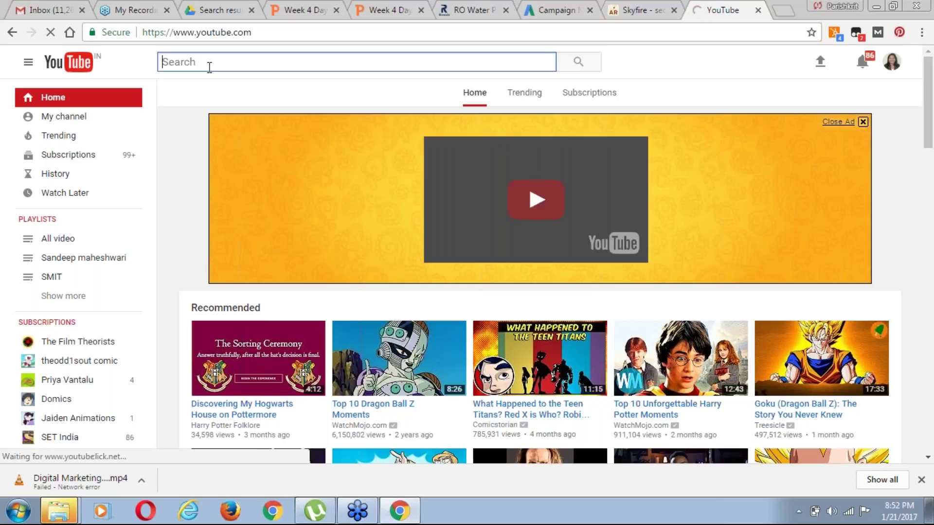
pyautogui.write('ro serv')
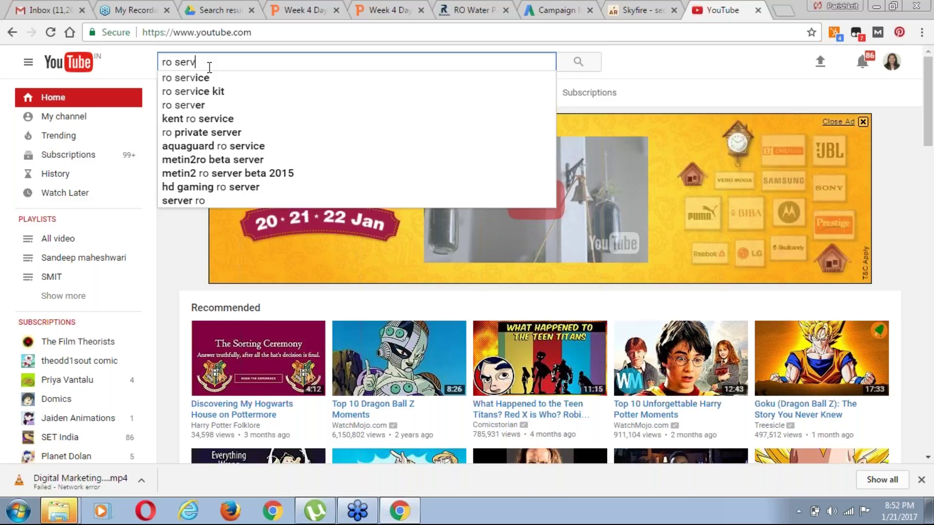
pyautogui.press('Down')
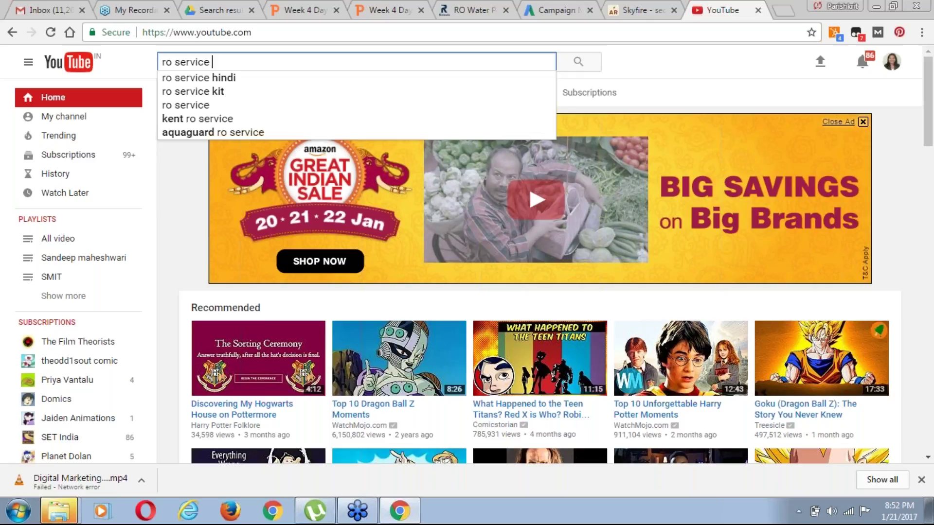
pyautogui.press('BackSpace')
pyautogui.press('Return')
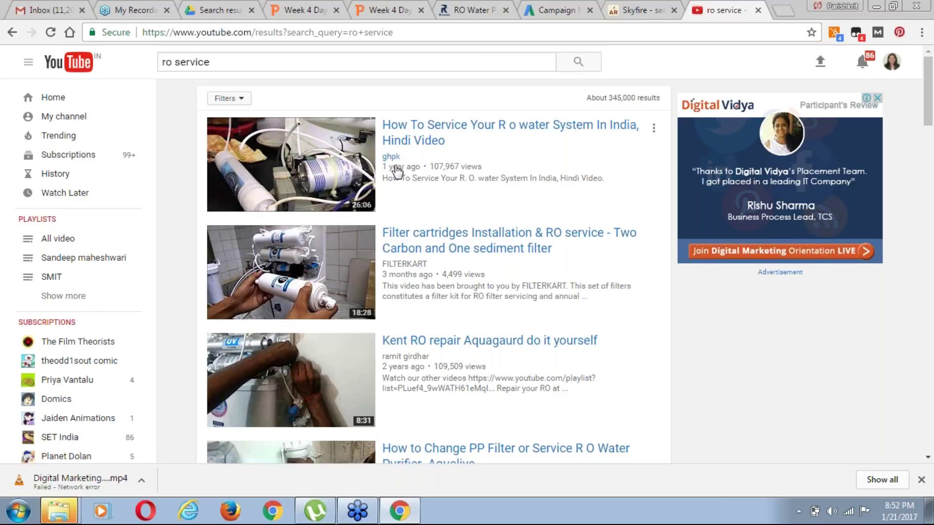
# Search YouTube for 'digital marketing'
pyautogui.click(275, 64)
pyautogui.hotkey('ctrl', 'a')
pyautogui.write('d')
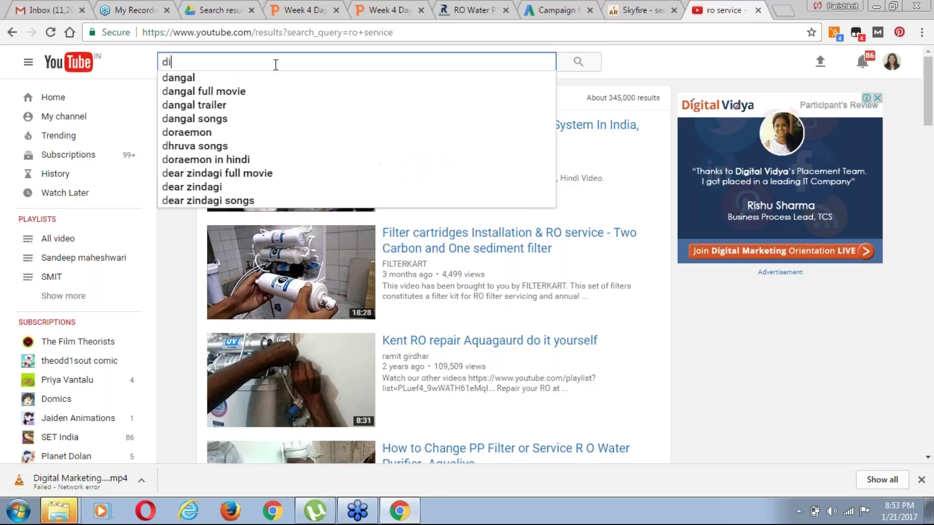
pyautogui.write('i')
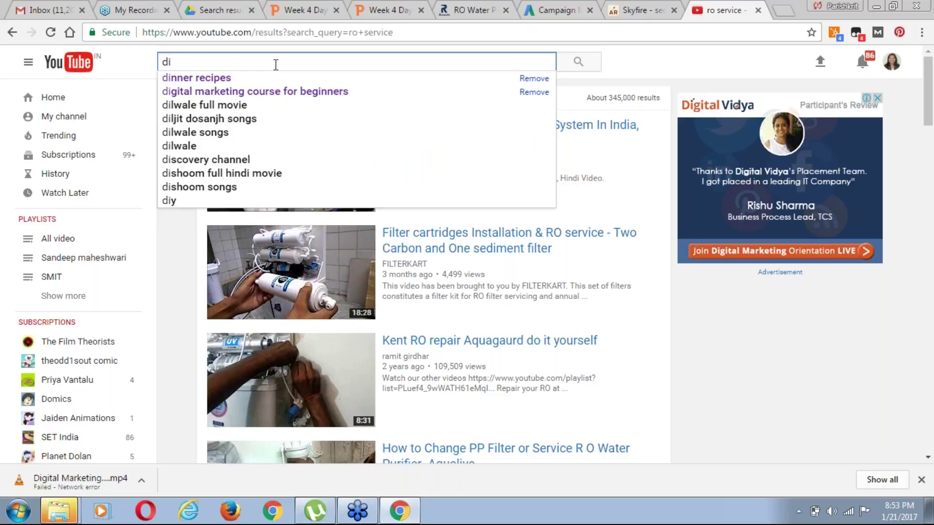
pyautogui.write('g')
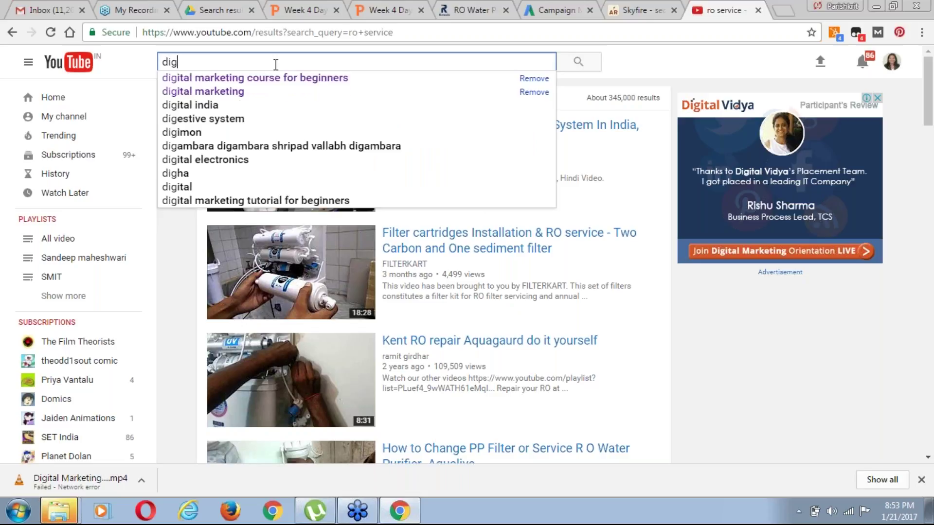
pyautogui.write('ital mar')
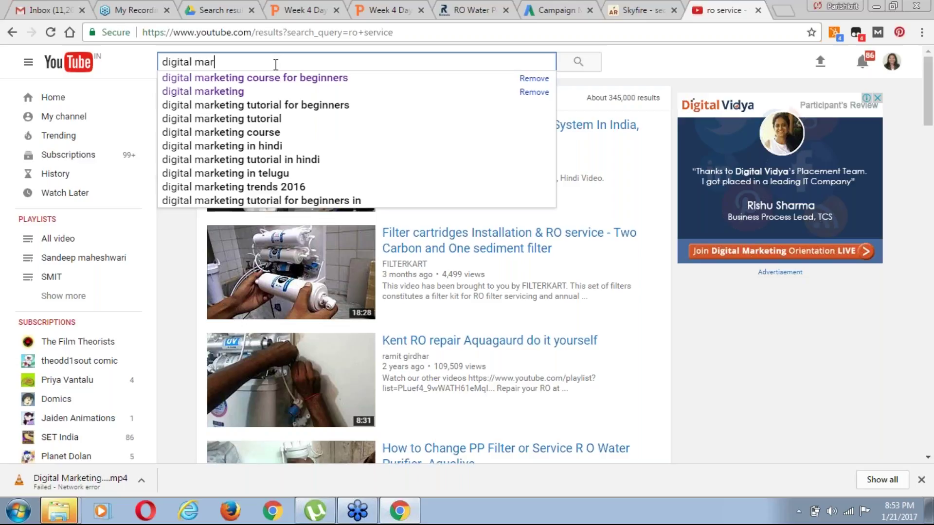
pyautogui.write('keting')
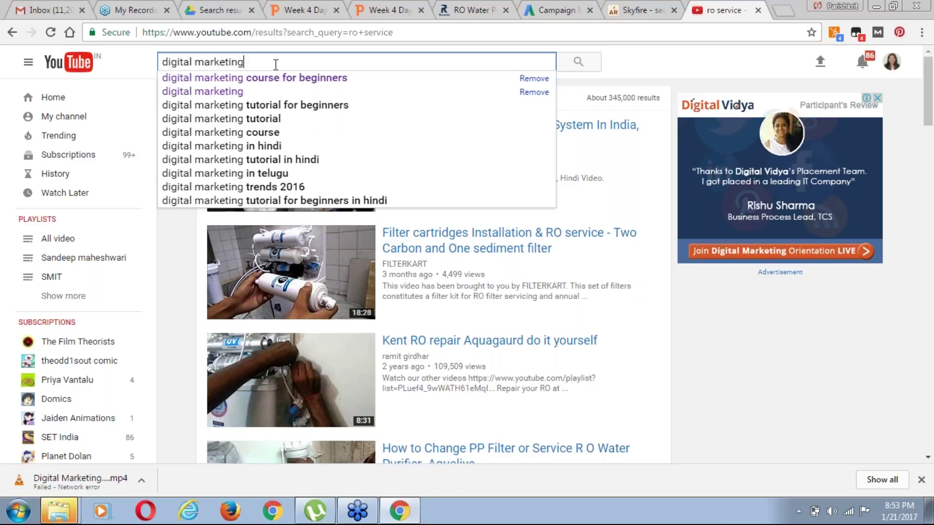
pyautogui.press('Return')
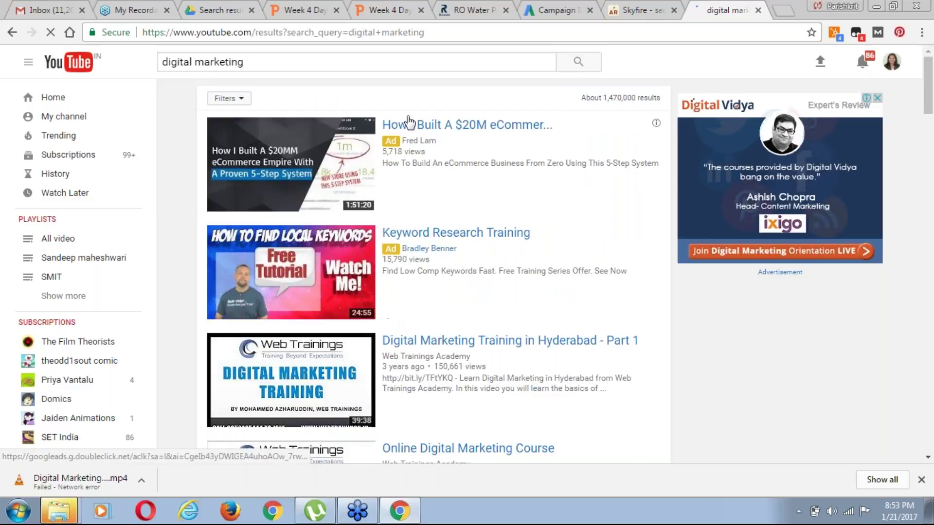
pyautogui.moveTo(244, 61); pyautogui.dragTo(162, 62)
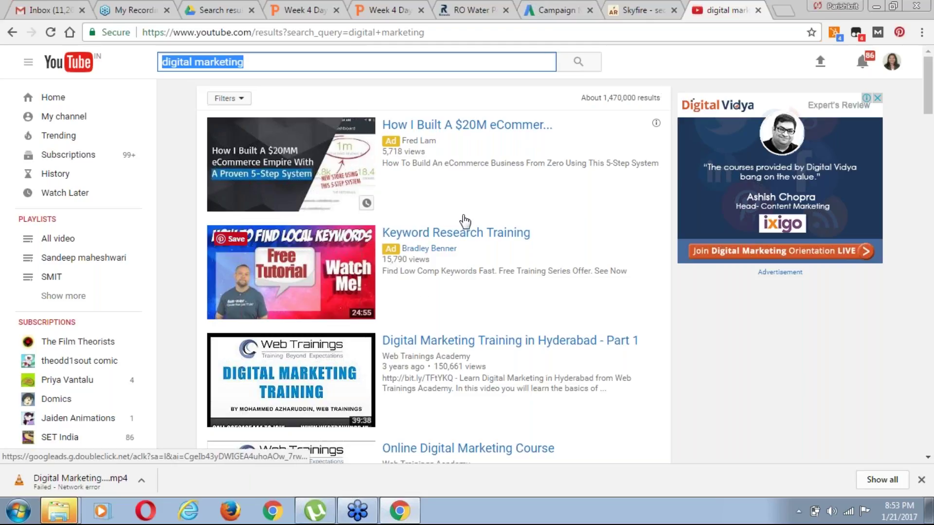
pyautogui.click(555, 10)
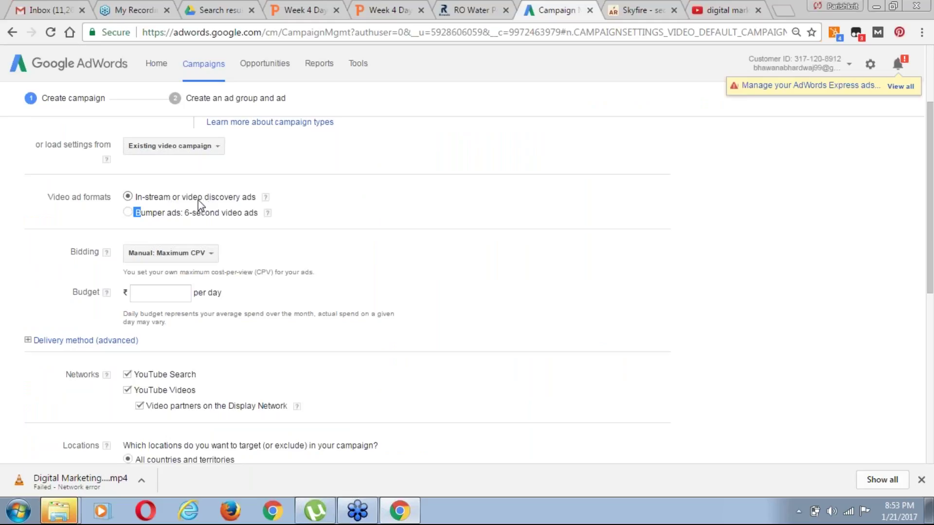
pyautogui.click(727, 9)
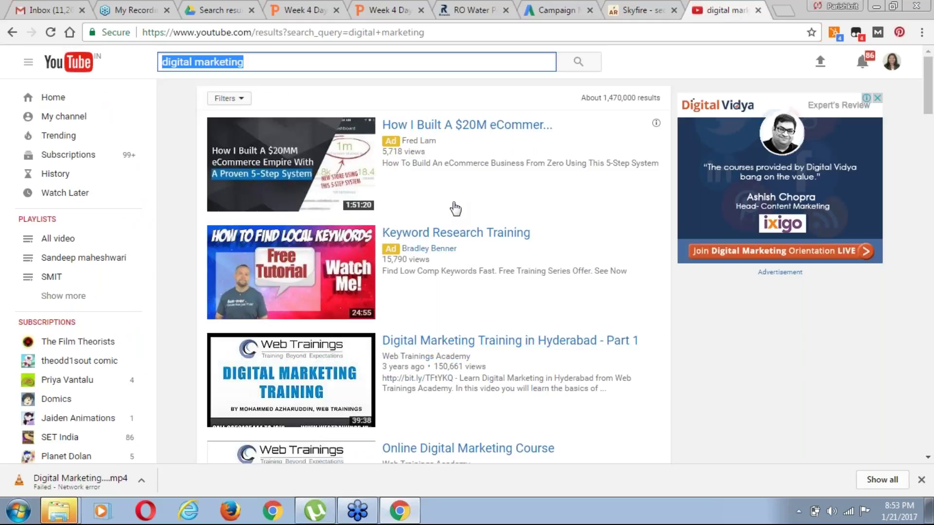
# Open and pause several digital marketing videos, ending muted on Facebook Marketing Made Easy
pyautogui.click(502, 345)
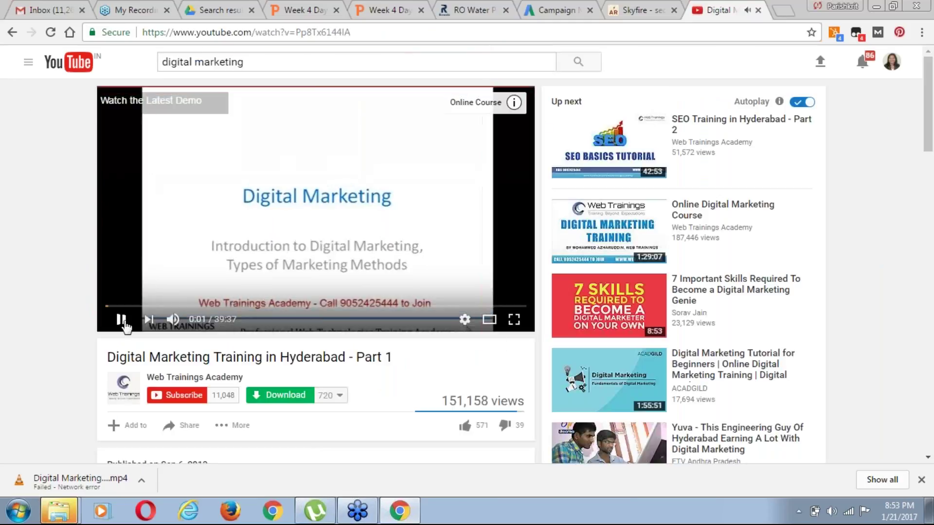
pyautogui.click(122, 322)
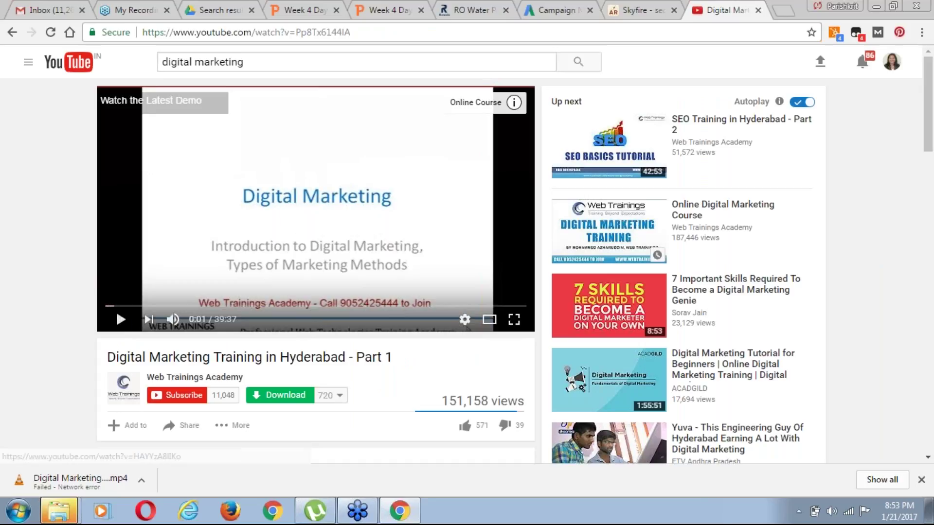
pyautogui.click(715, 211)
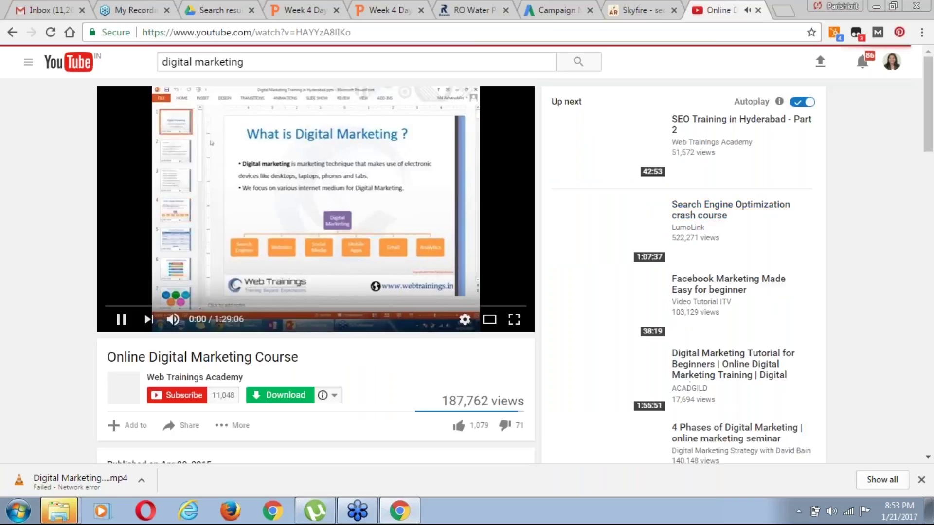
pyautogui.click(121, 321)
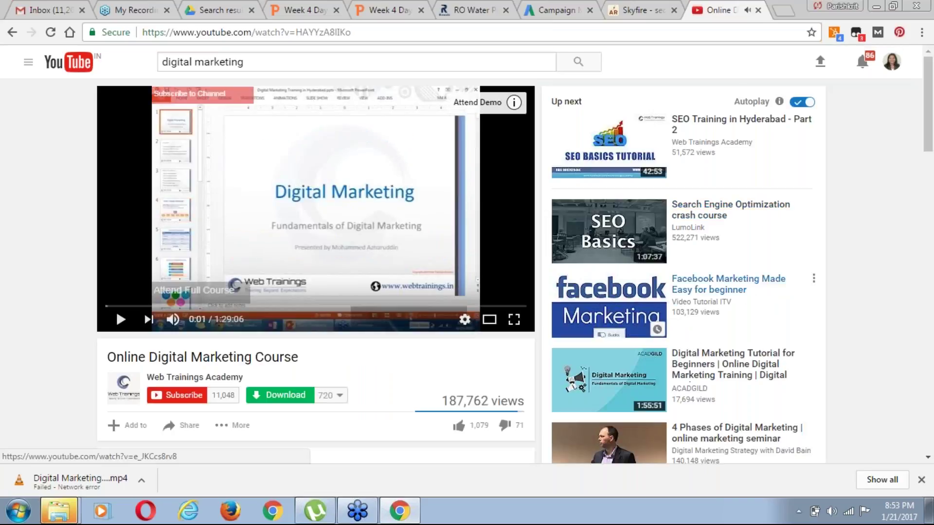
pyautogui.click(740, 291)
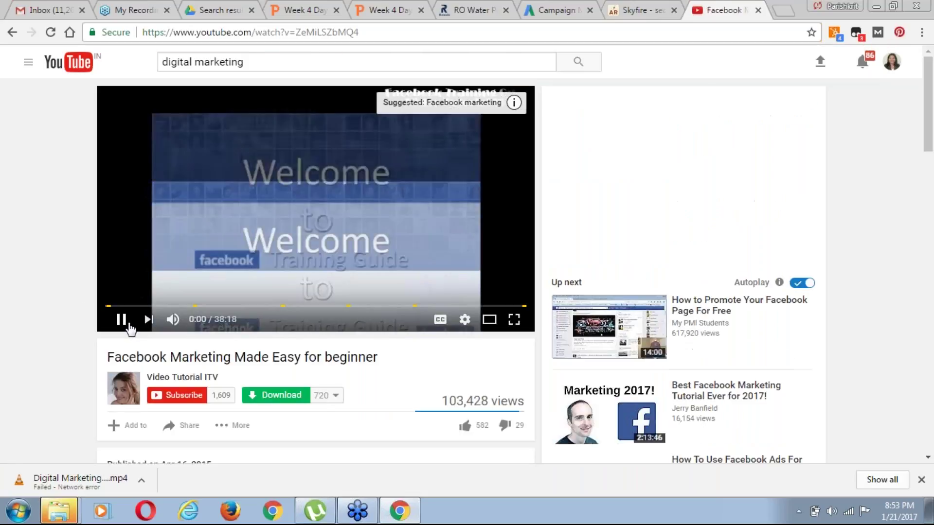
pyautogui.click(129, 324)
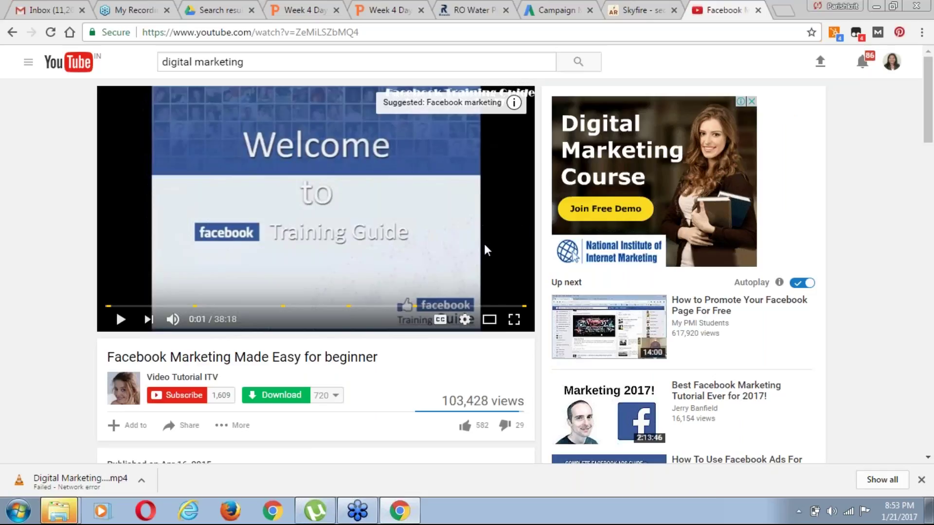
pyautogui.moveTo(518, 117)
pyautogui.press('m')
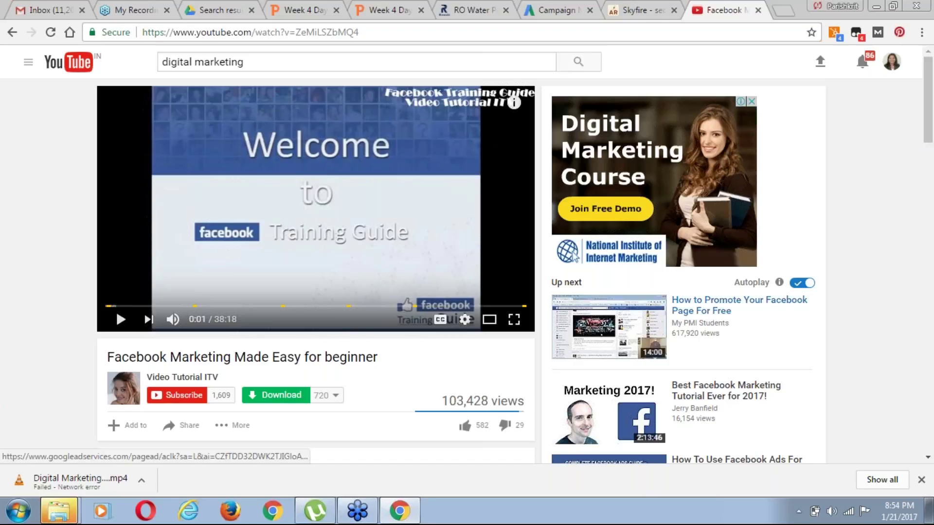
# Select the YouTube search query and return to the AdWords campaign form
pyautogui.click(243, 61)
pyautogui.hotkey('ctrl', 'a')
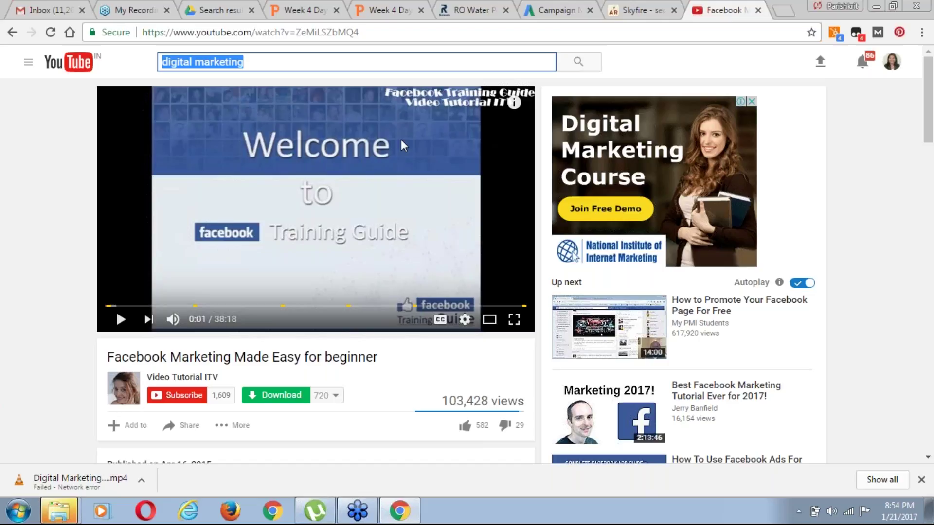
pyautogui.click(555, 5)
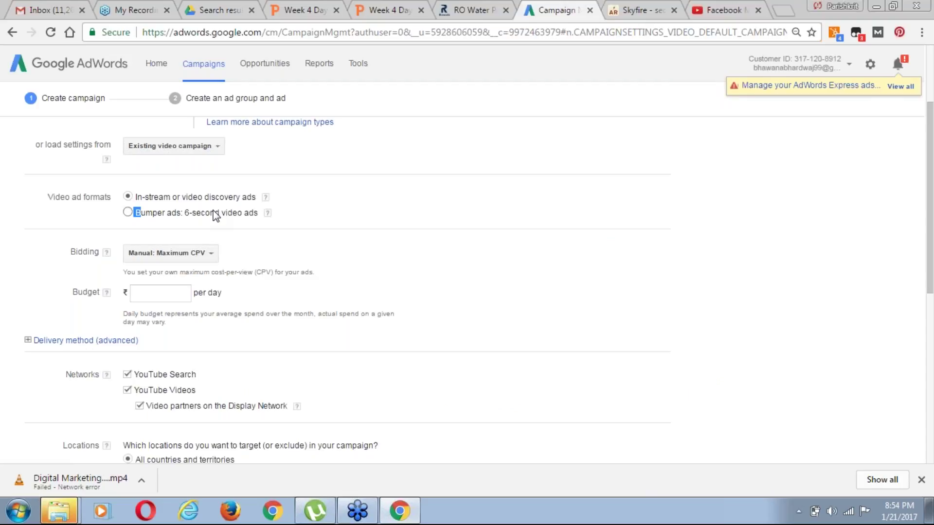
# Read the In-stream or video discovery ads help, then return to the YouTube video
pyautogui.click(710, 10)
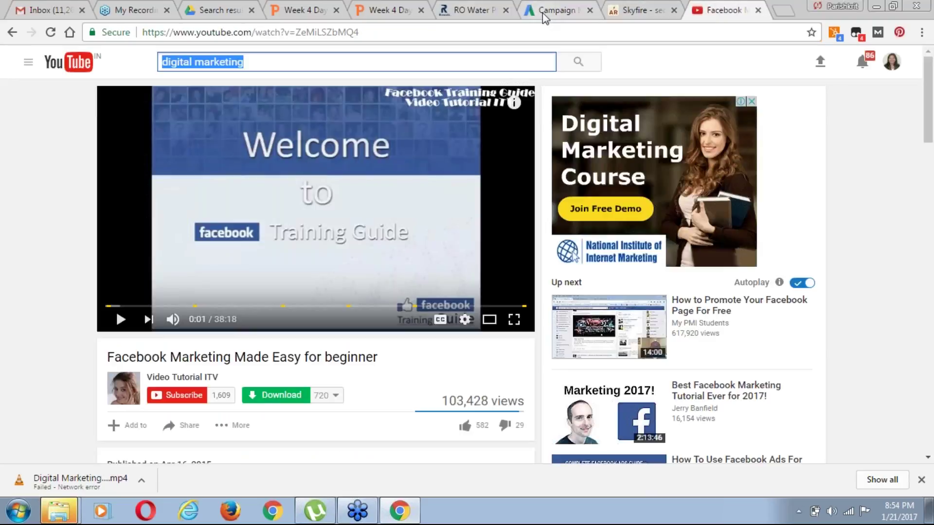
pyautogui.click(544, 10)
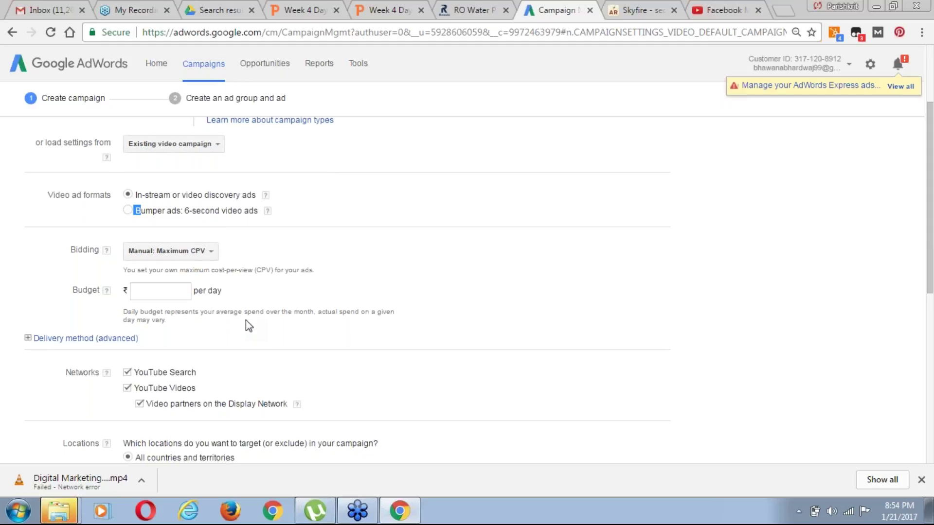
pyautogui.scroll(-1, 246, 320)
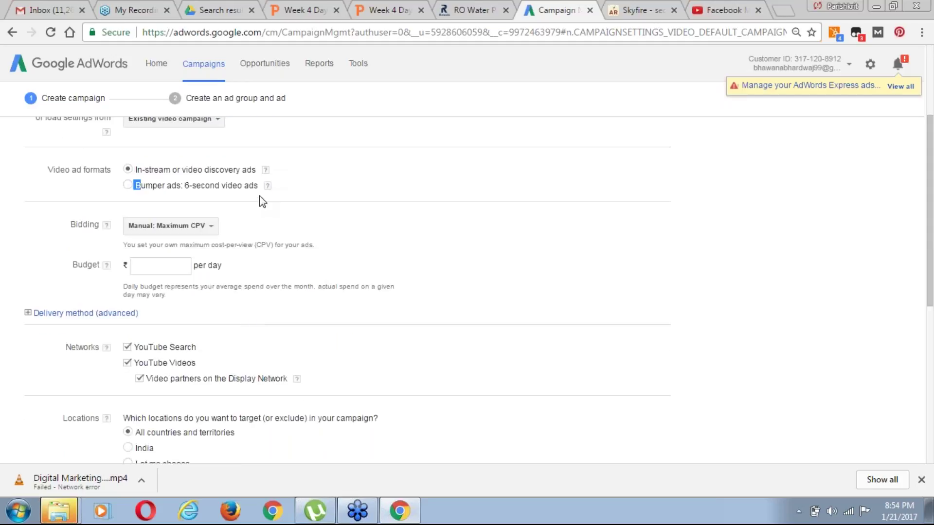
pyautogui.moveTo(265, 171)
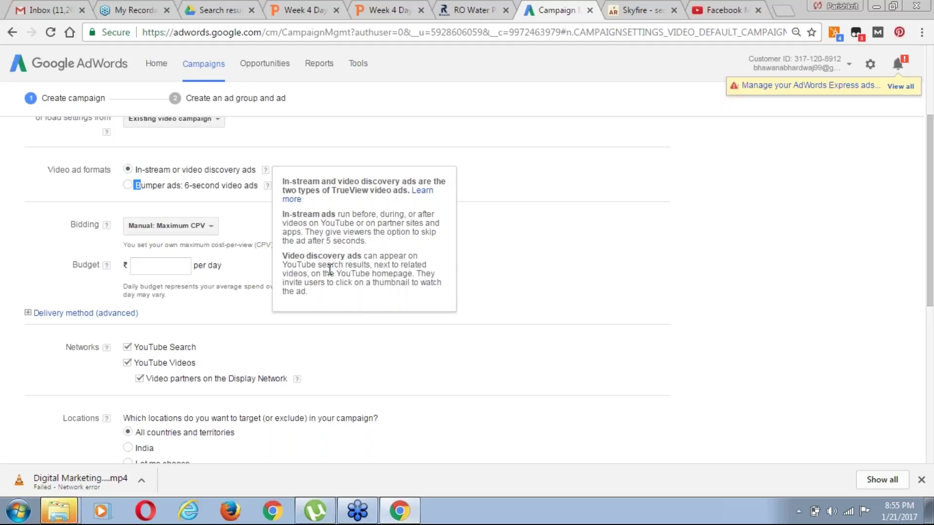
pyautogui.moveTo(311, 276); pyautogui.dragTo(346, 266)
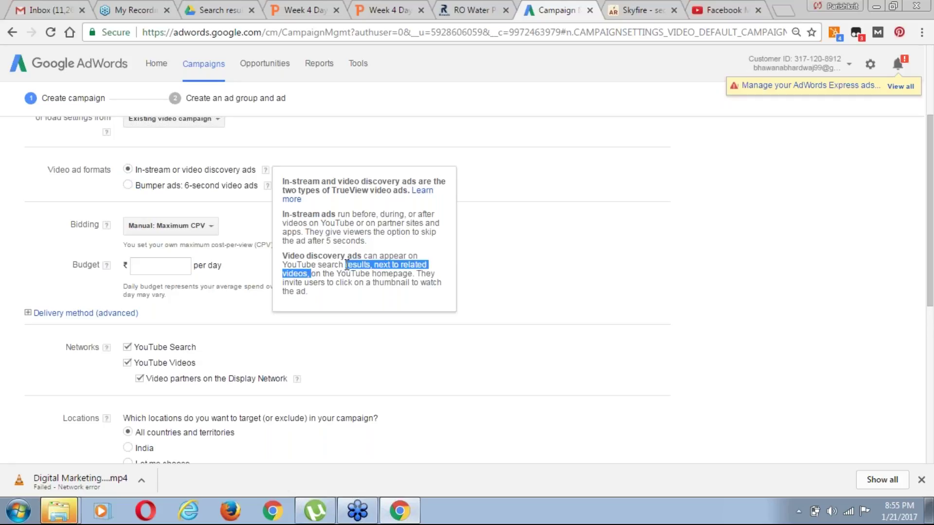
pyautogui.click(352, 263)
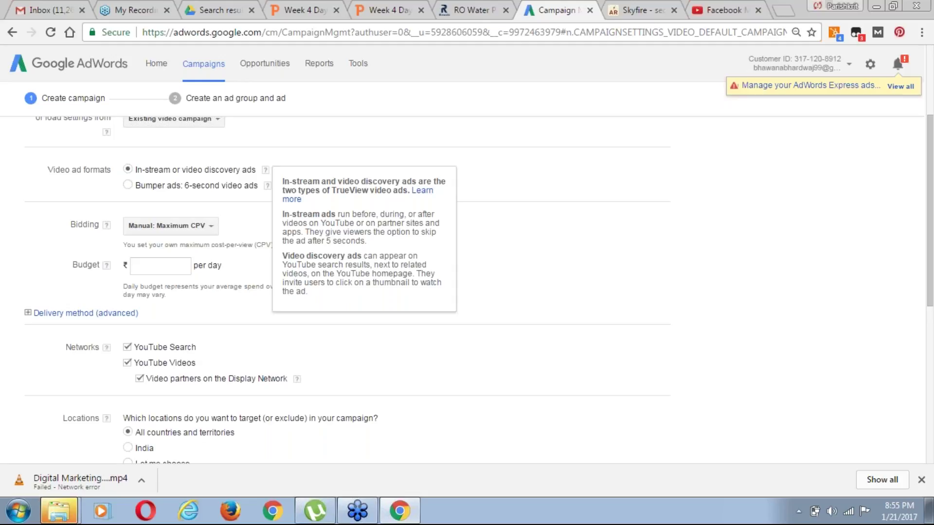
pyautogui.click(732, 11)
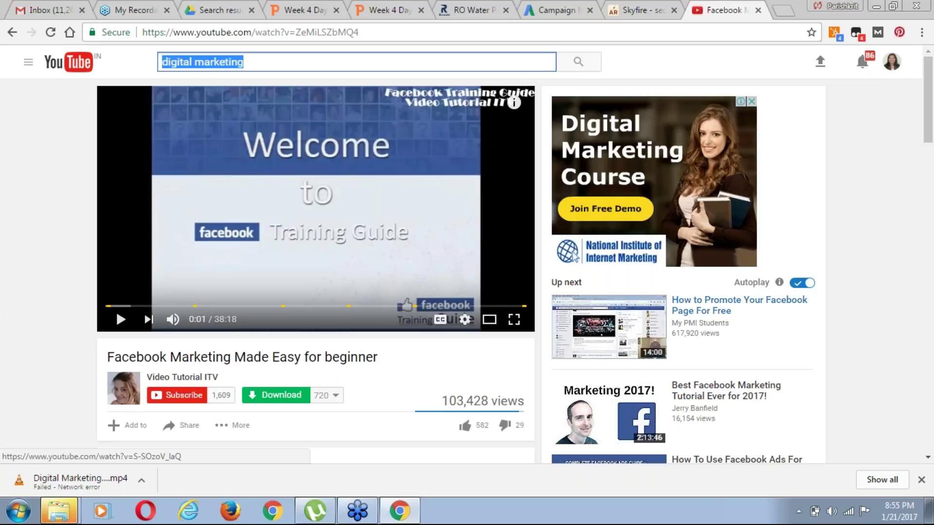
# Keep Manual: Maximum CPV bidding and show the help explaining CPV, CPM and Target CPA
pyautogui.click(560, 10)
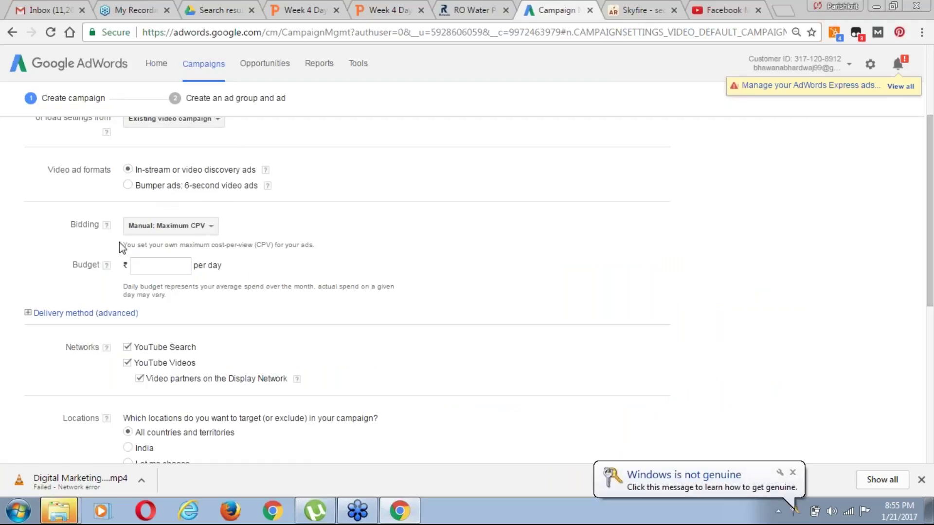
pyautogui.click(193, 231)
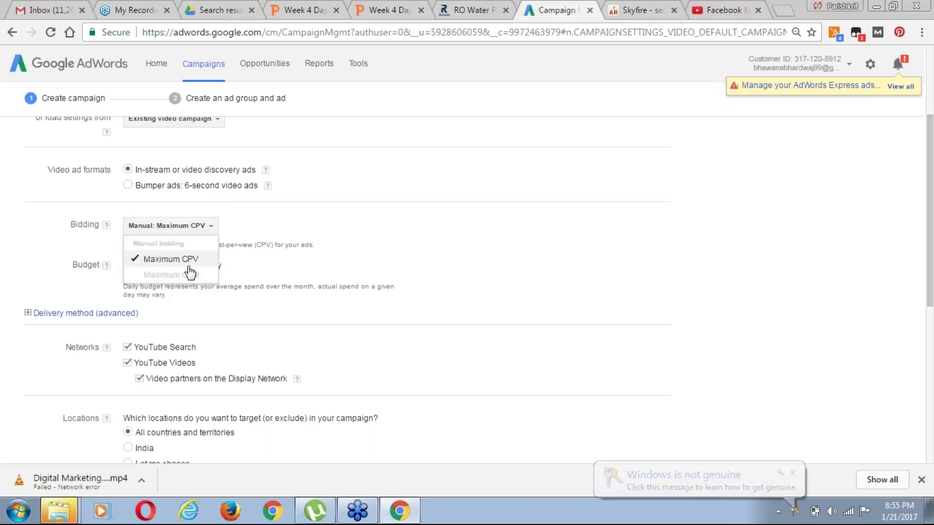
pyautogui.click(263, 225)
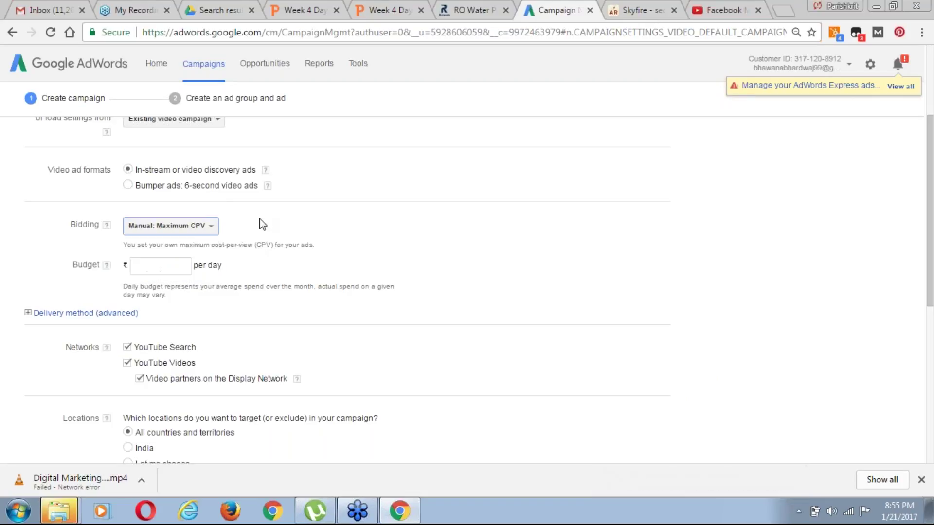
pyautogui.click(106, 226)
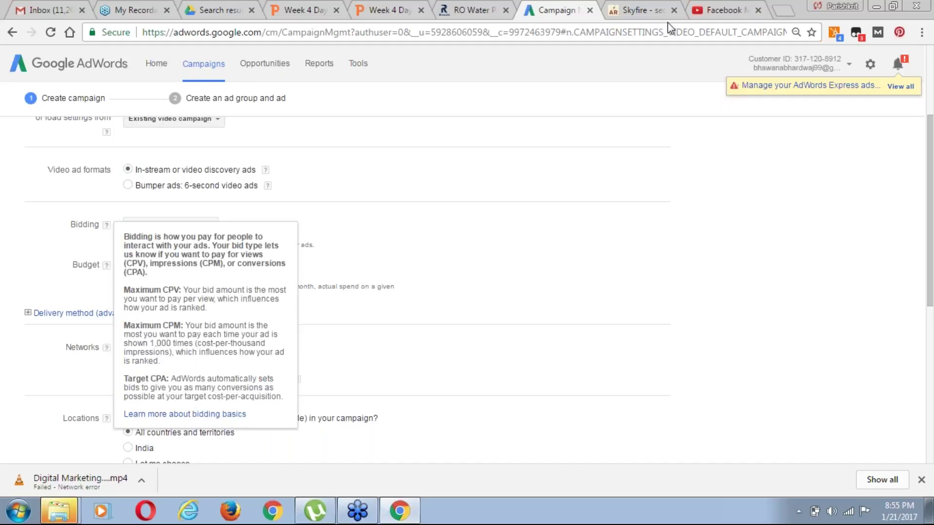
pyautogui.click(719, 14)
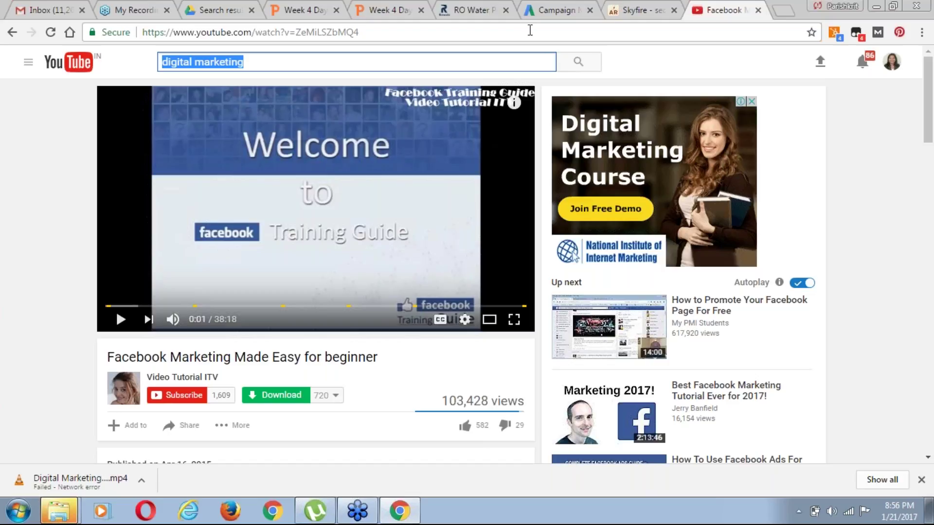
pyautogui.click(556, 11)
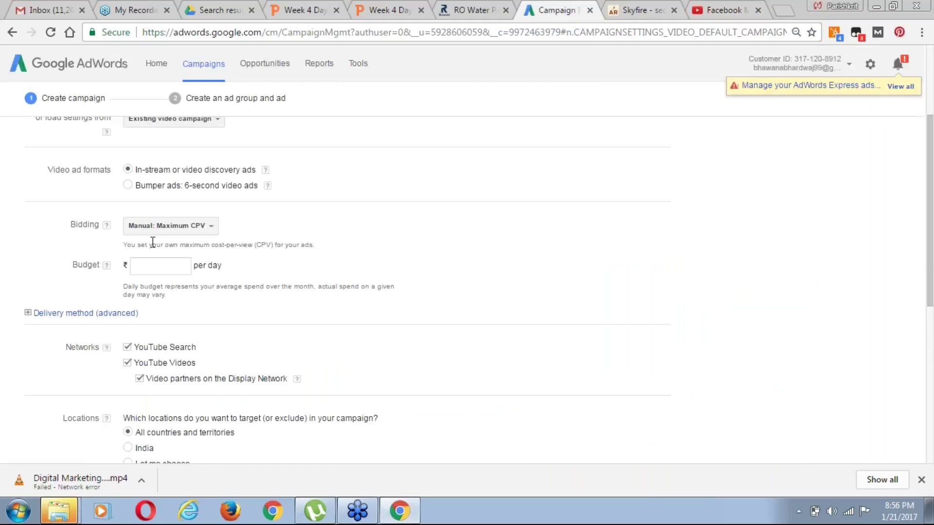
pyautogui.click(106, 224)
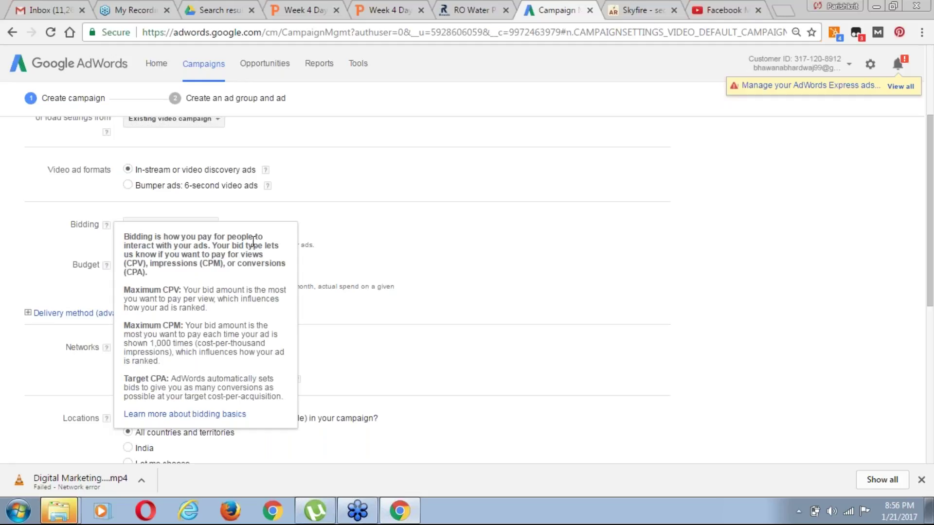
# Review the bidding explanation's 1,000 impressions note and keep Maximum CPV bidding
pyautogui.click(98, 212)
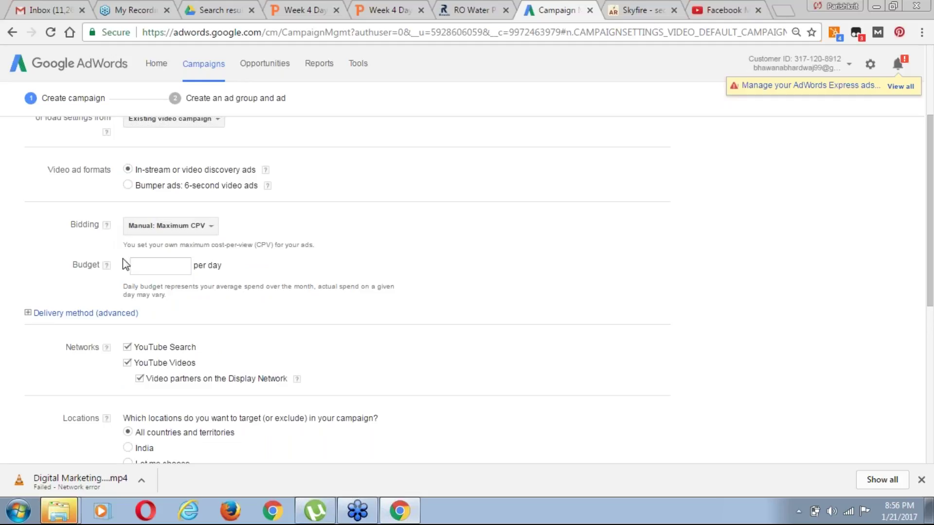
pyautogui.click(106, 225)
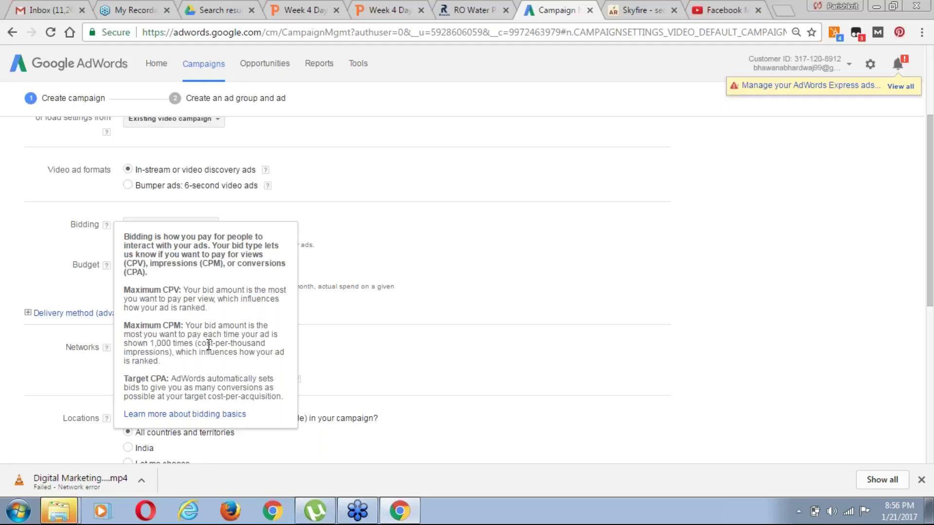
pyautogui.doubleClick(168, 344)
pyautogui.click(475, 242)
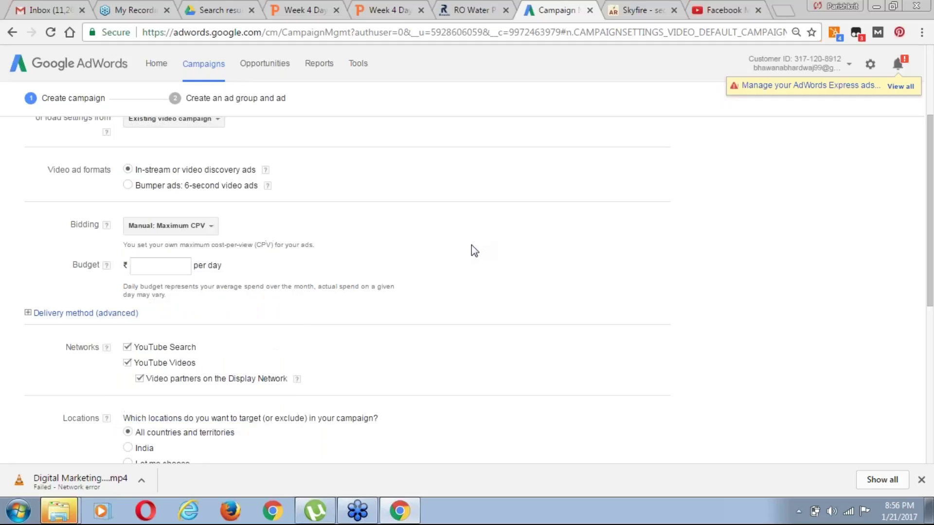
pyautogui.click(178, 227)
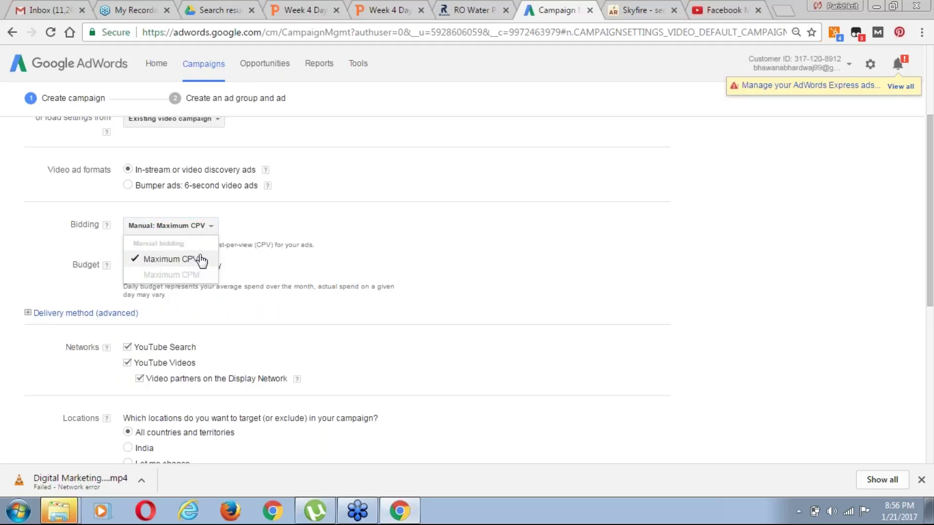
pyautogui.click(348, 258)
# Set the daily budget to ₹10.00 and expand Delivery method to show Standard delivery
pyautogui.click(171, 265)
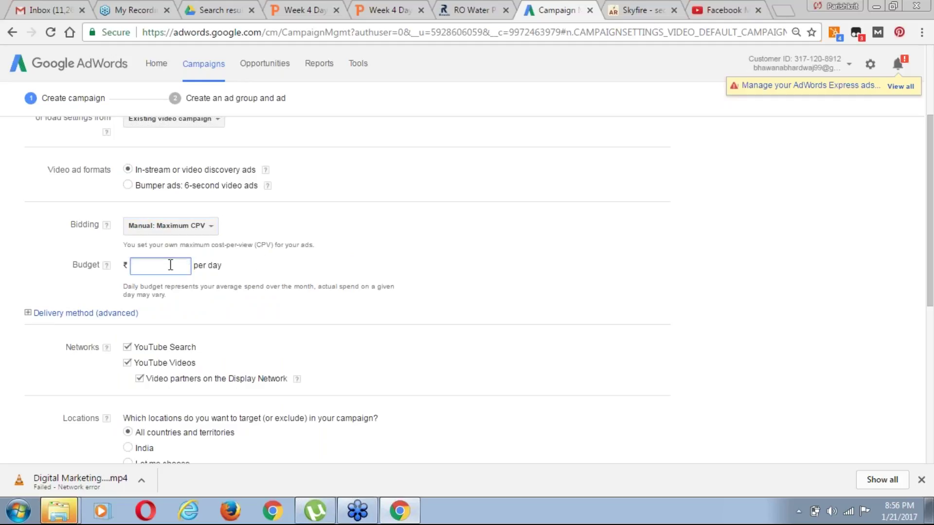
pyautogui.write('0.10')
pyautogui.click(283, 294)
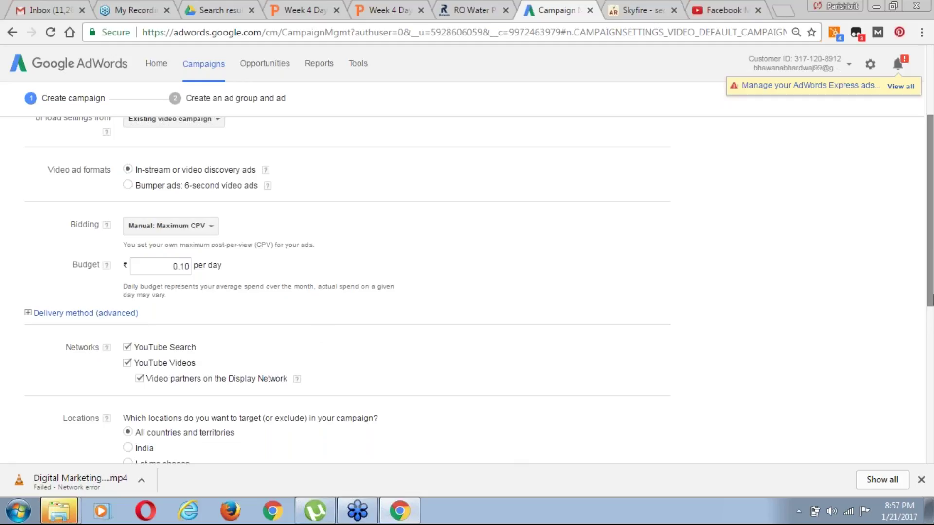
pyautogui.moveTo(931, 299); pyautogui.dragTo(930, 333)
pyautogui.click(184, 194)
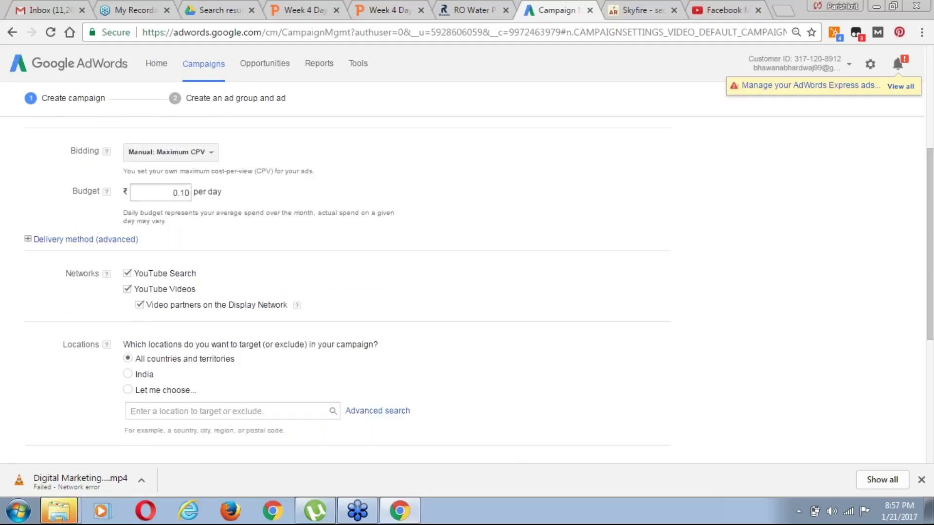
pyautogui.press('BackSpace')
pyautogui.write('0')
pyautogui.press('BackSpace')
pyautogui.write('1')
pyautogui.press('BackSpace')
pyautogui.write('0')
pyautogui.press('BackSpace')
pyautogui.write('10')
pyautogui.click(88, 245)
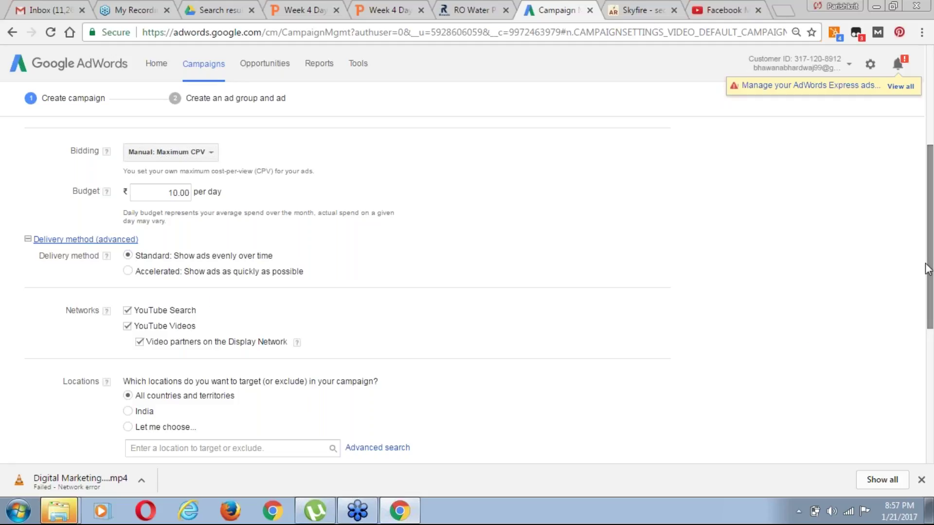
pyautogui.moveTo(929, 272); pyautogui.dragTo(929, 334)
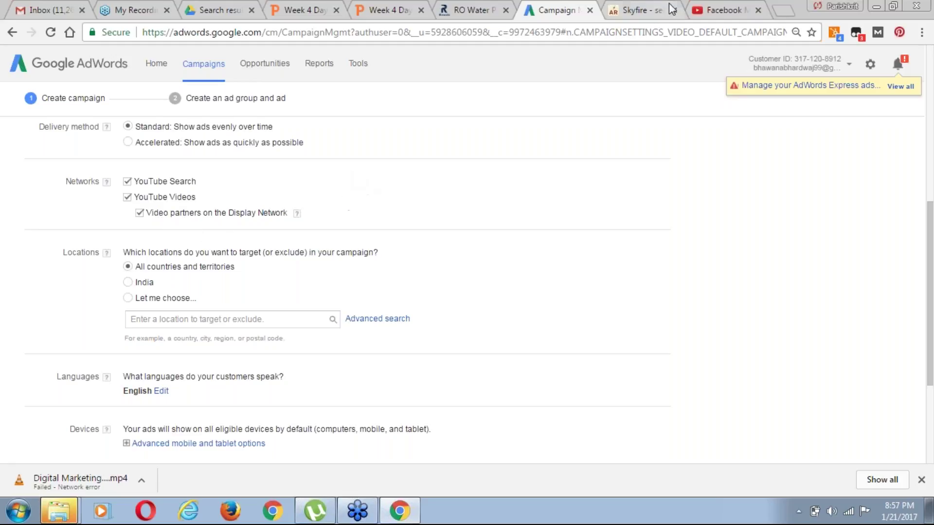
# Load digitalmarketingc.com in a new browser tab, browse it, then return to the AdWords campaign
pyautogui.click(630, 11)
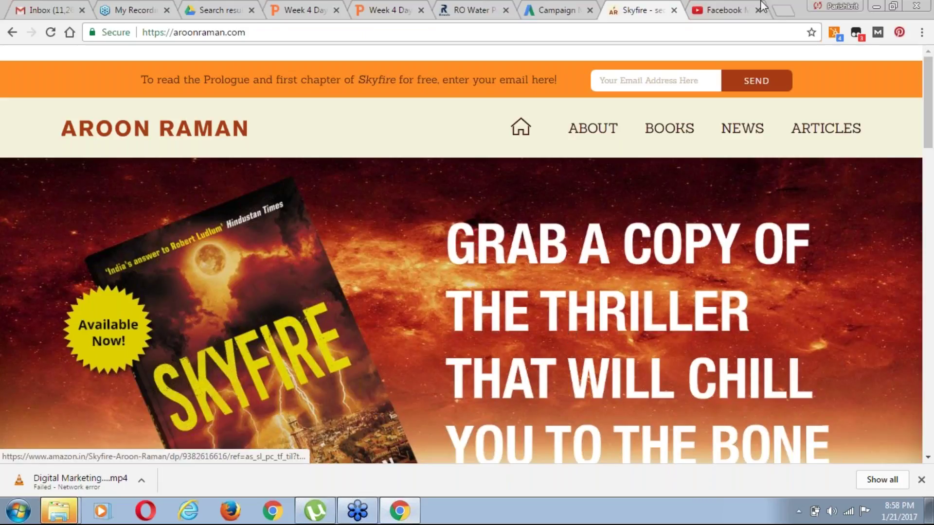
pyautogui.click(780, 11)
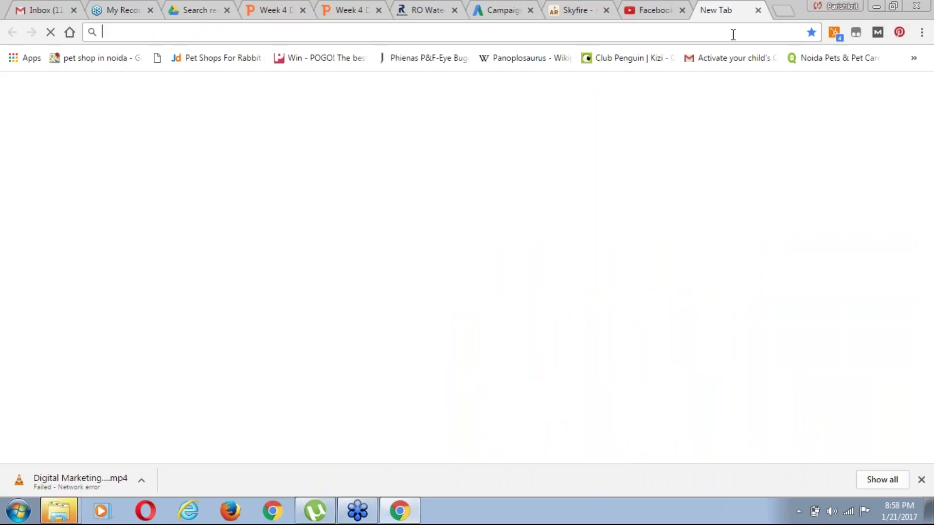
pyautogui.write('digitalmarketingc.com')
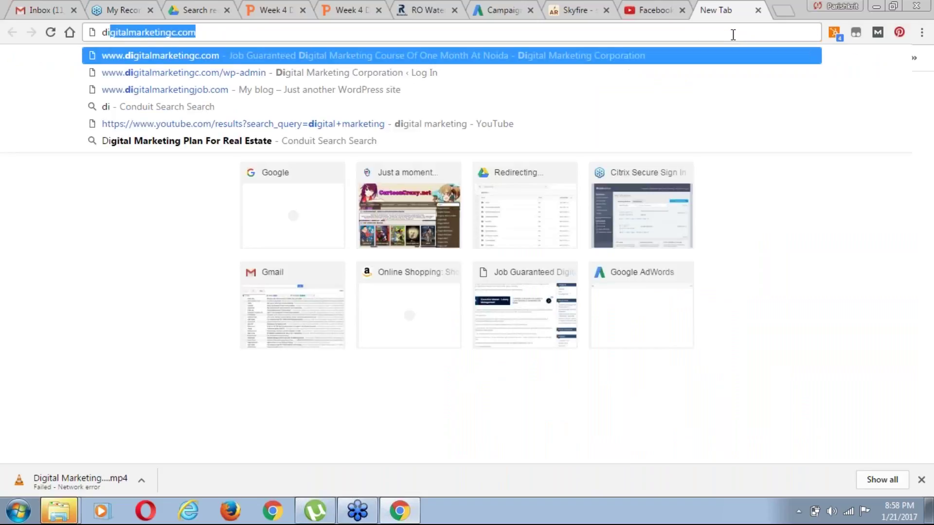
pyautogui.press('Return')
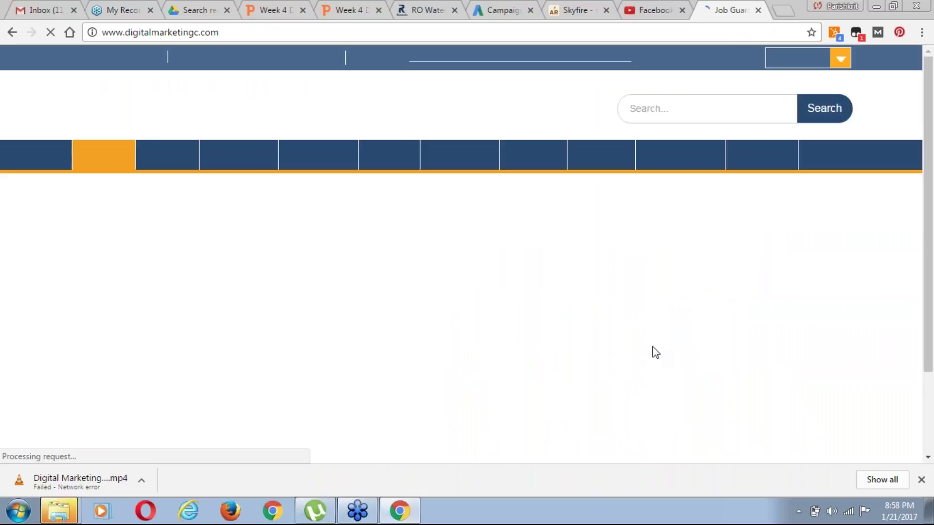
pyautogui.scroll(-1, 656, 353)
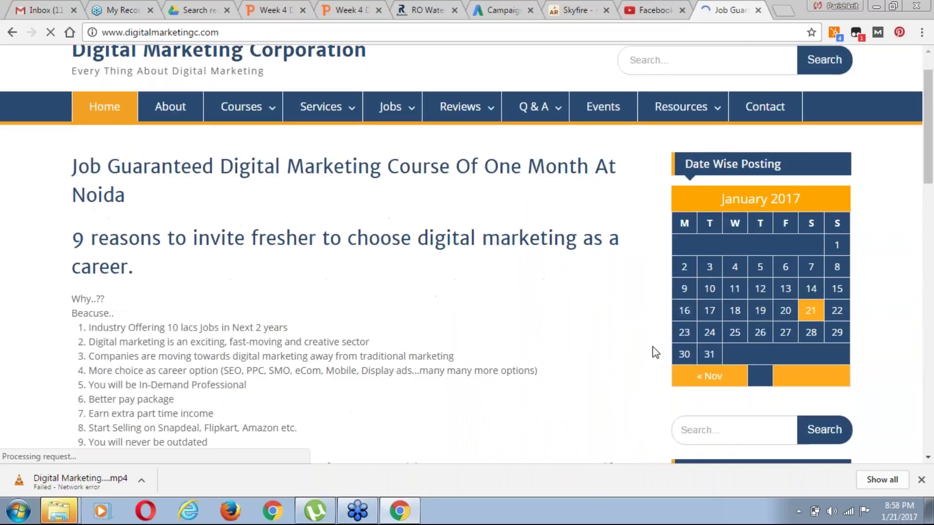
pyautogui.scroll(-1, 656, 353)
pyautogui.scroll(-4, 656, 353)
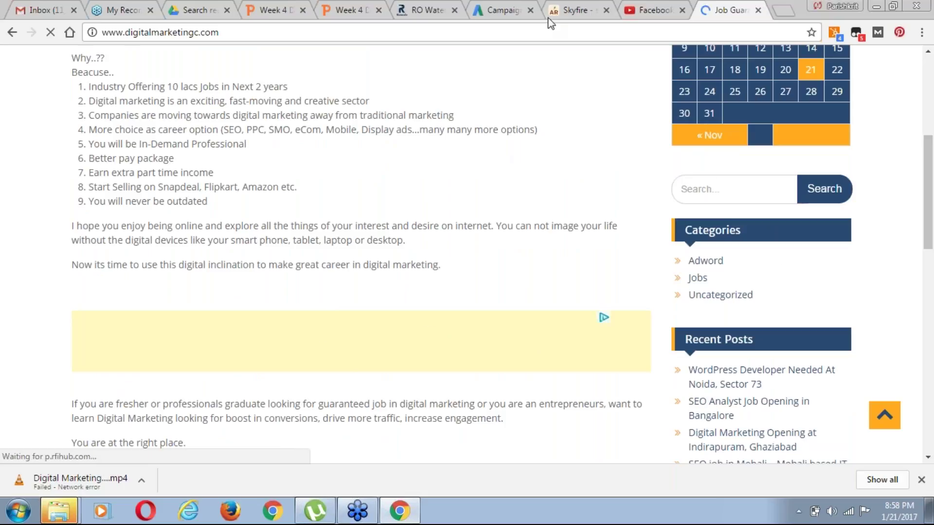
pyautogui.click(504, 11)
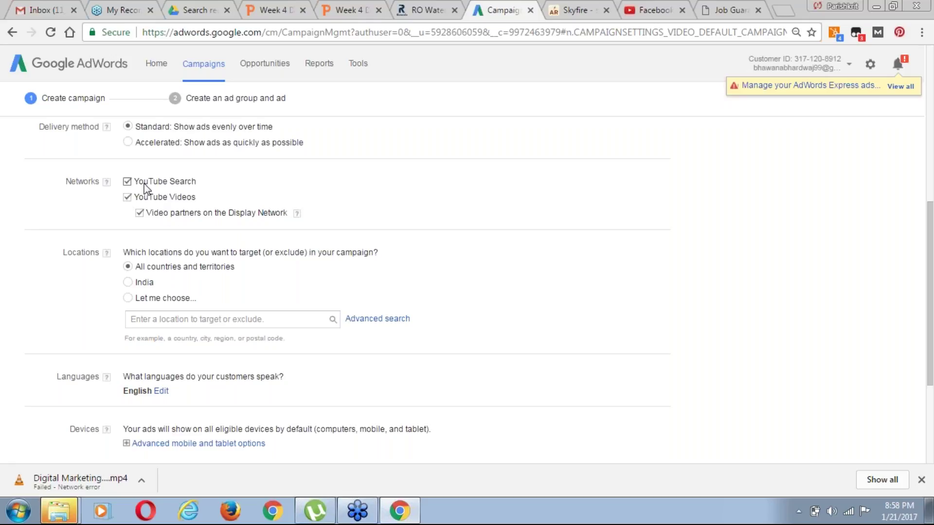
# Turn off Display Network video partners and add Noida, Uttar Pradesh as the only location
pyautogui.click(141, 217)
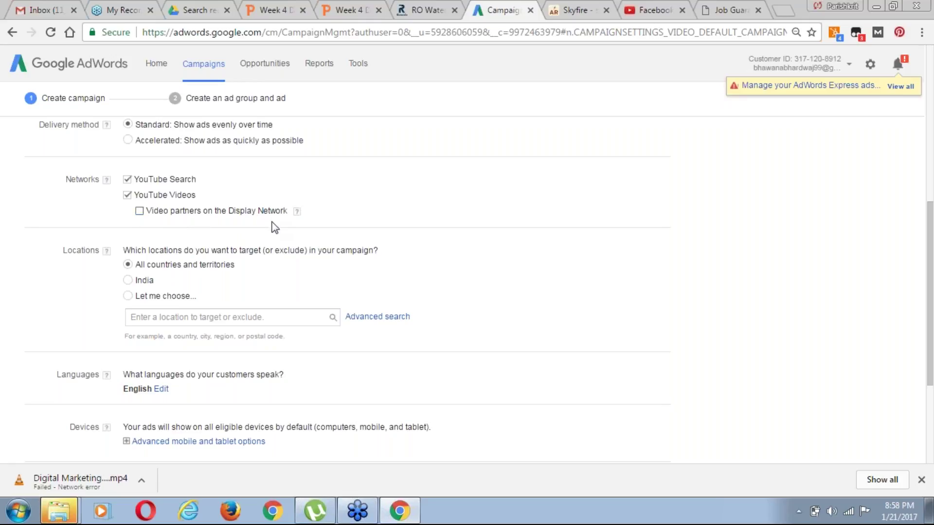
pyautogui.scroll(-2, 275, 227)
pyautogui.click(167, 203)
pyautogui.write('noida')
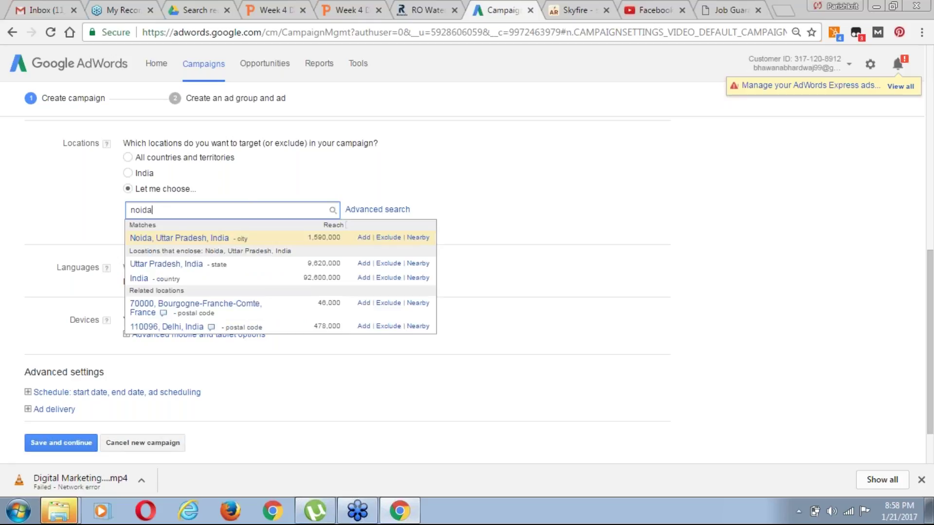
pyautogui.click(364, 238)
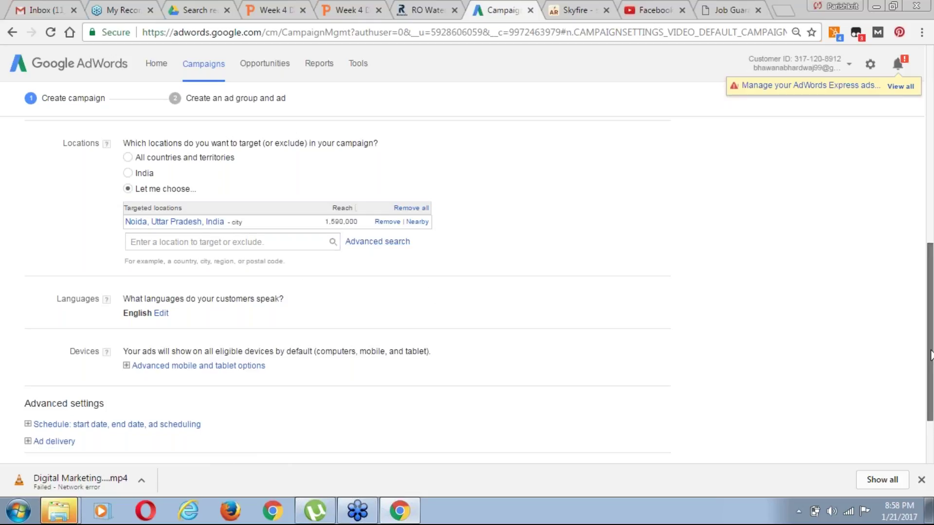
pyautogui.scroll(-2, 930, 355)
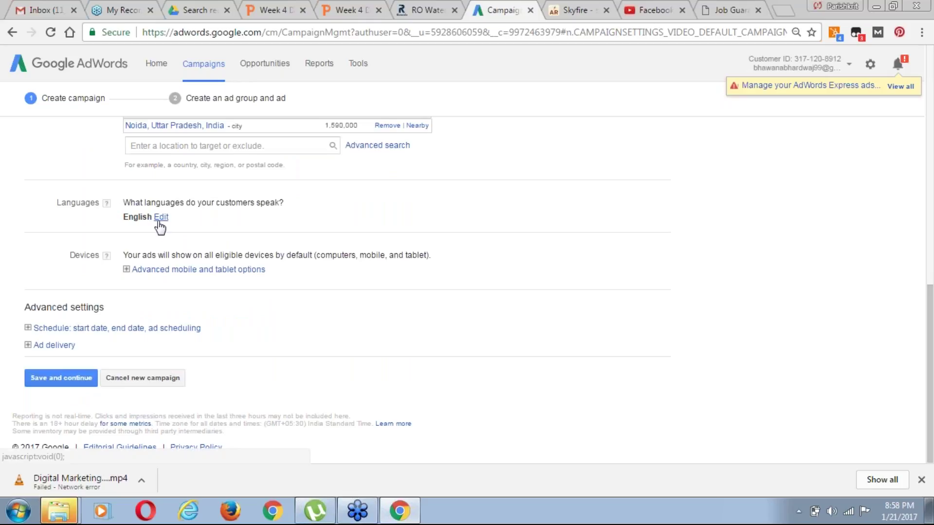
# Add Hindi to the campaign languages and expand the Advanced mobile and tablet options
pyautogui.click(161, 217)
pyautogui.click(254, 293)
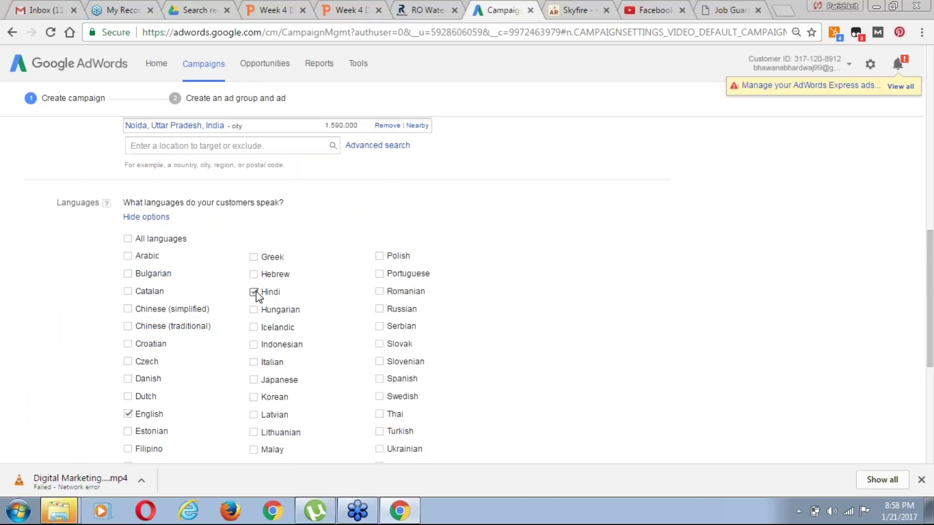
pyautogui.scroll(-1, 930, 311)
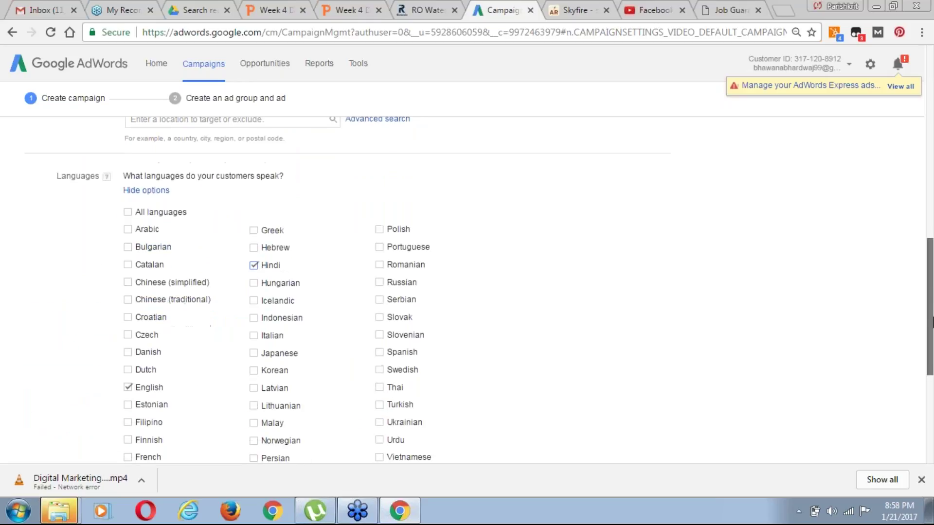
pyautogui.scroll(-5, 930, 321)
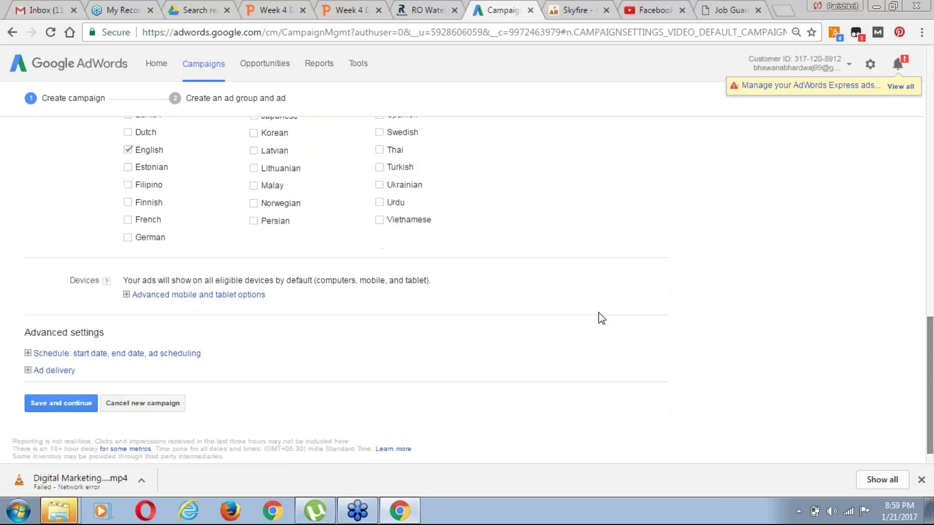
pyautogui.click(233, 296)
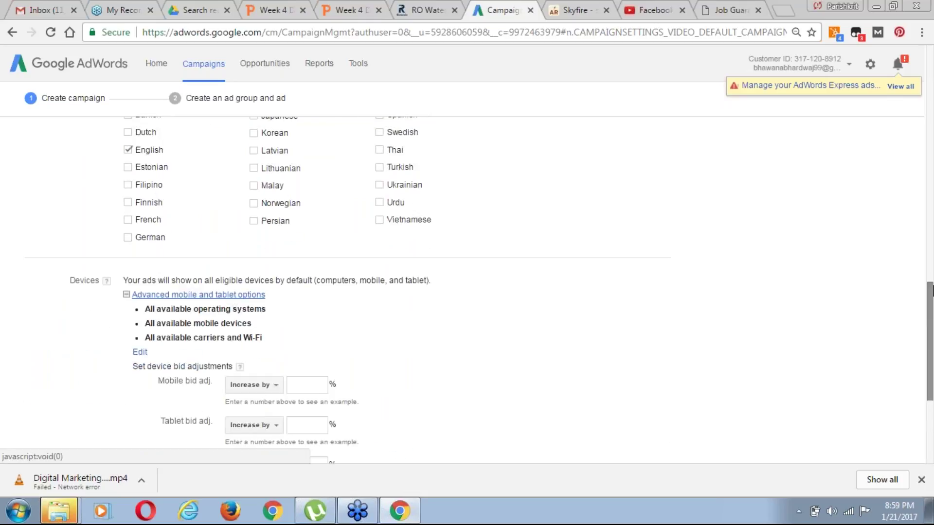
pyautogui.moveTo(931, 301); pyautogui.dragTo(931, 336)
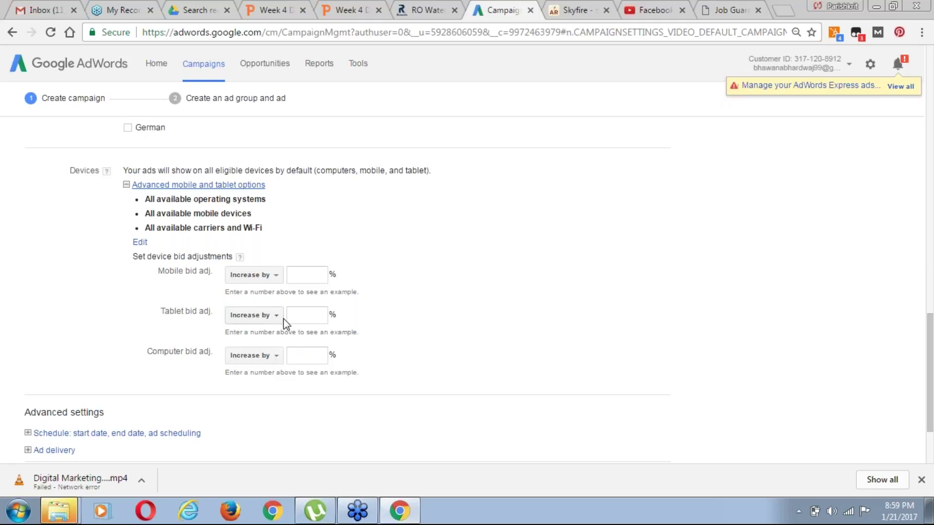
# Set the mobile bid adjustment to 'Decrease by' and try a 100% value
pyautogui.click(273, 279)
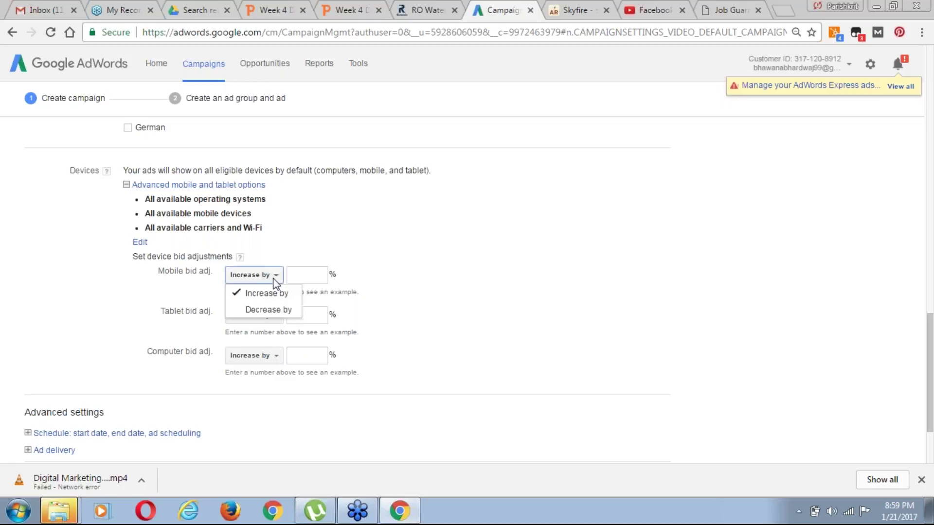
pyautogui.click(280, 312)
pyautogui.click(305, 277)
pyautogui.write('1')
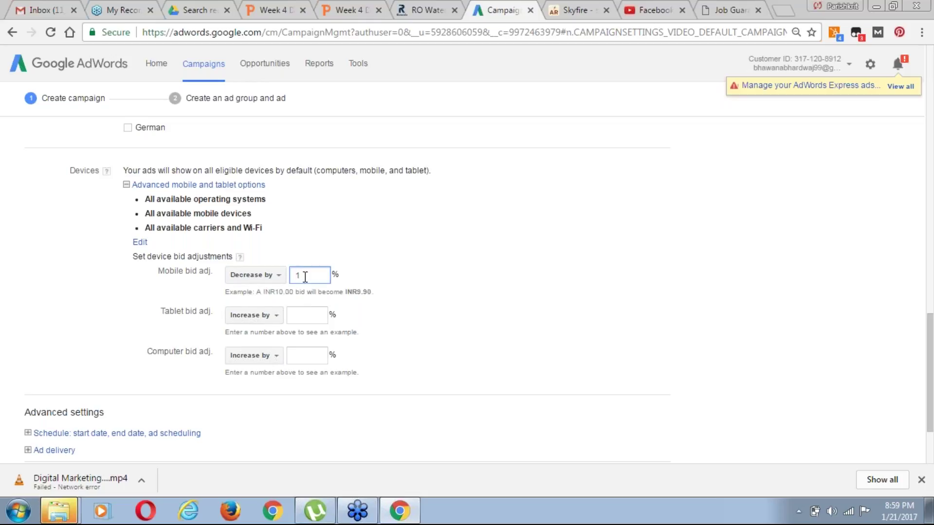
pyautogui.write('000')
pyautogui.press('BackSpace')
pyautogui.click(299, 276)
pyautogui.write('-')
pyautogui.press('BackSpace')
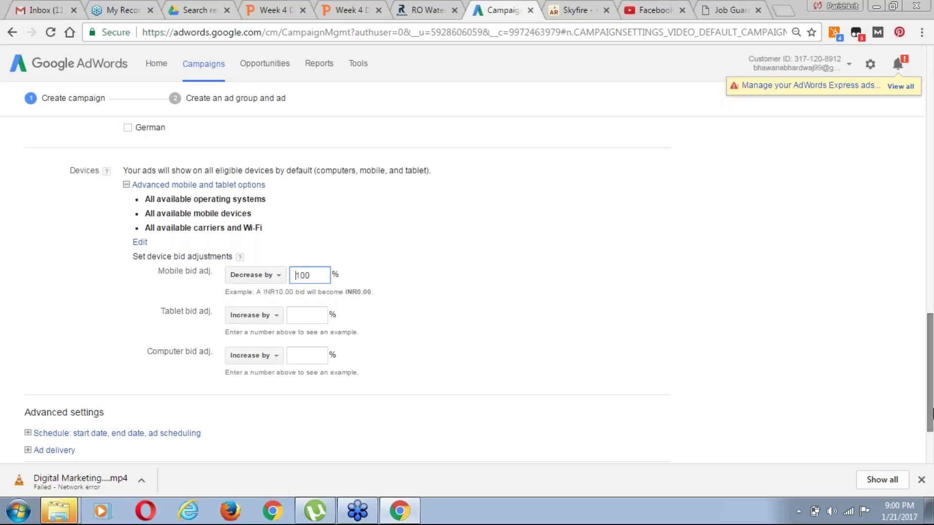
# Clear the mobile percentage and try 100 in the tablet bid adjustment field
pyautogui.scroll(1, 931, 396)
pyautogui.scroll(-1, 931, 396)
pyautogui.scroll(-2, 931, 419)
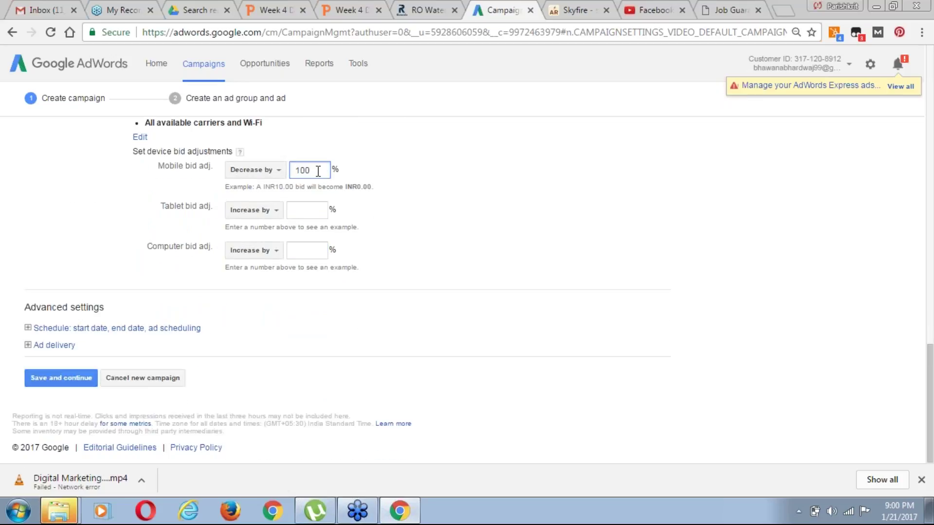
pyautogui.press('BackSpace')
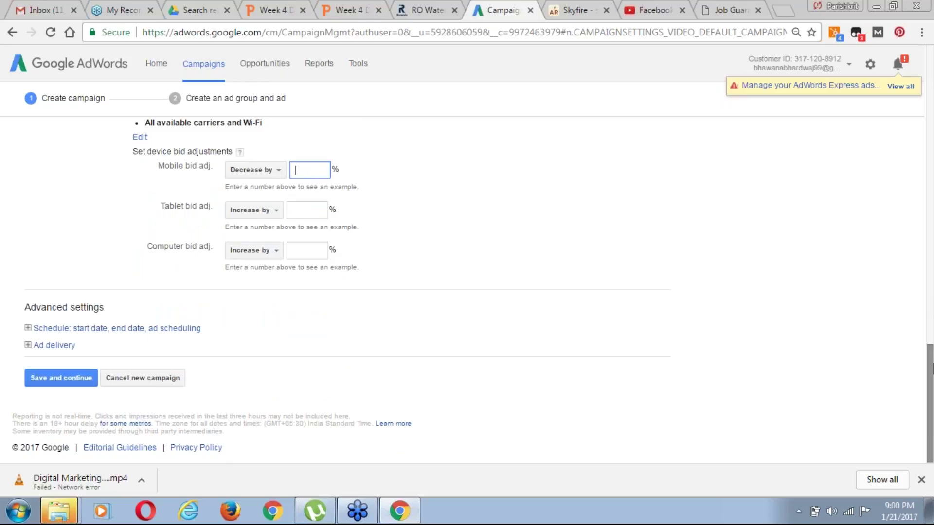
pyautogui.click(309, 210)
pyautogui.write('1000')
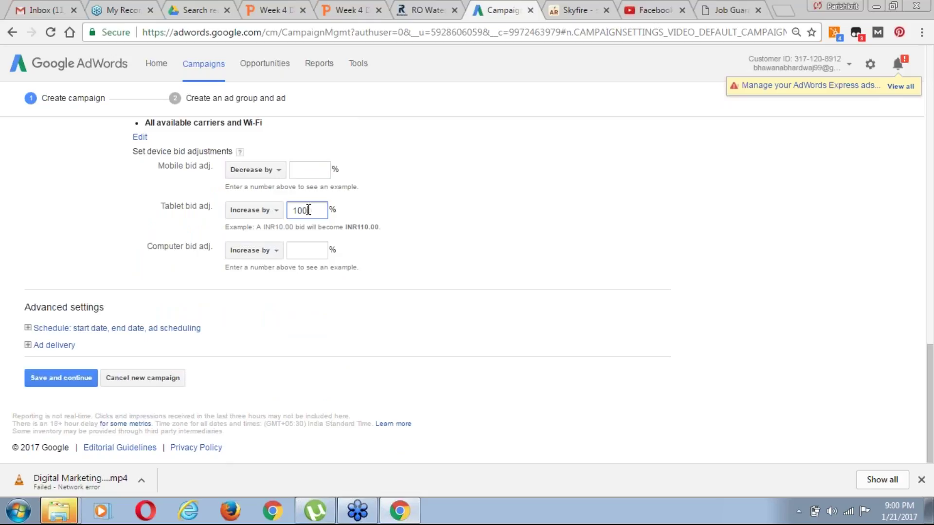
pyautogui.press('BackSpace')
pyautogui.press('BackSpace')
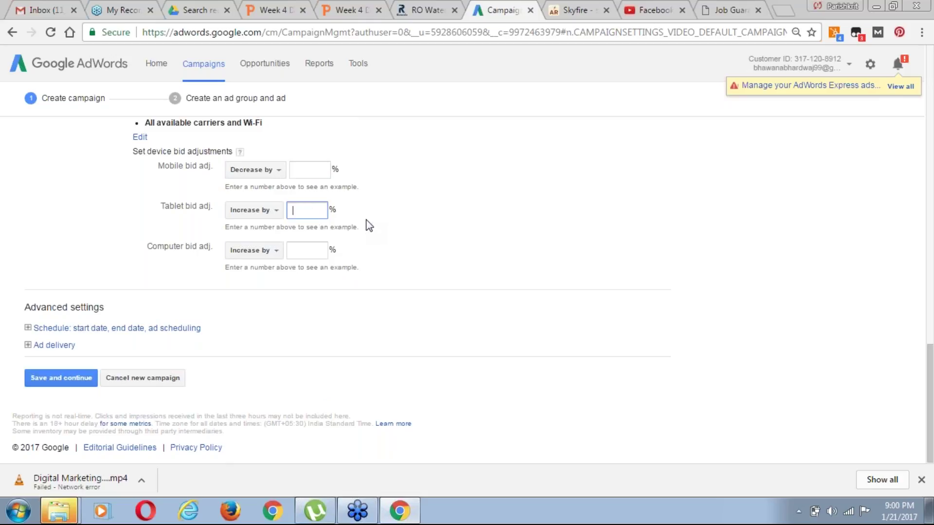
# Set a custom campaign start date of Jan 22, 2017
pyautogui.click(131, 329)
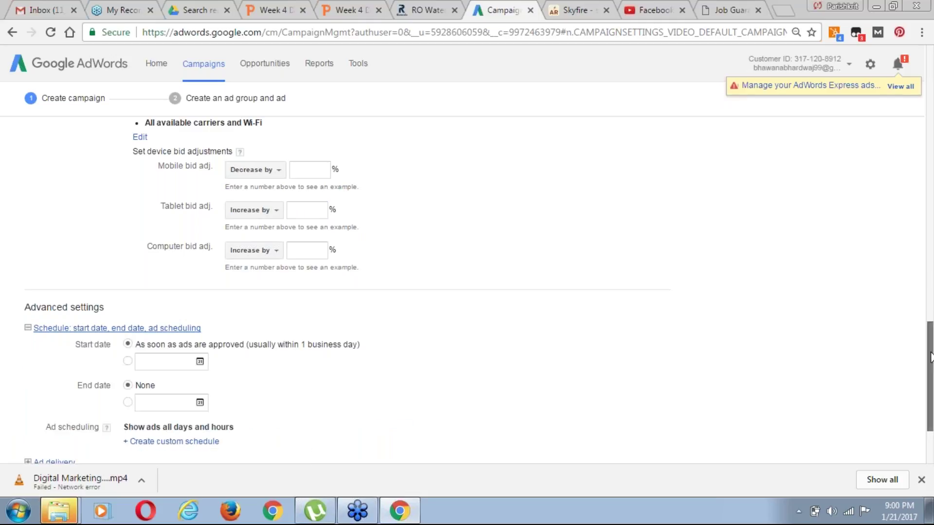
pyautogui.scroll(-3, 931, 357)
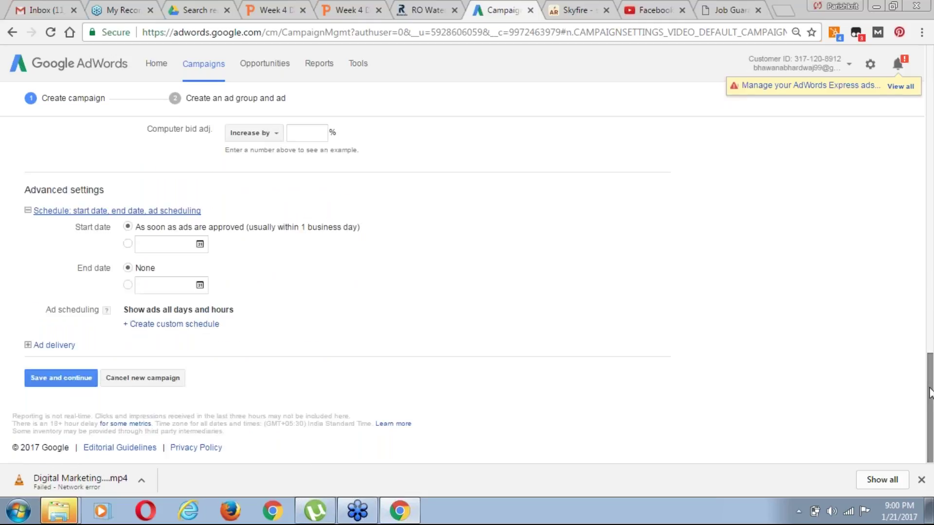
pyautogui.click(128, 244)
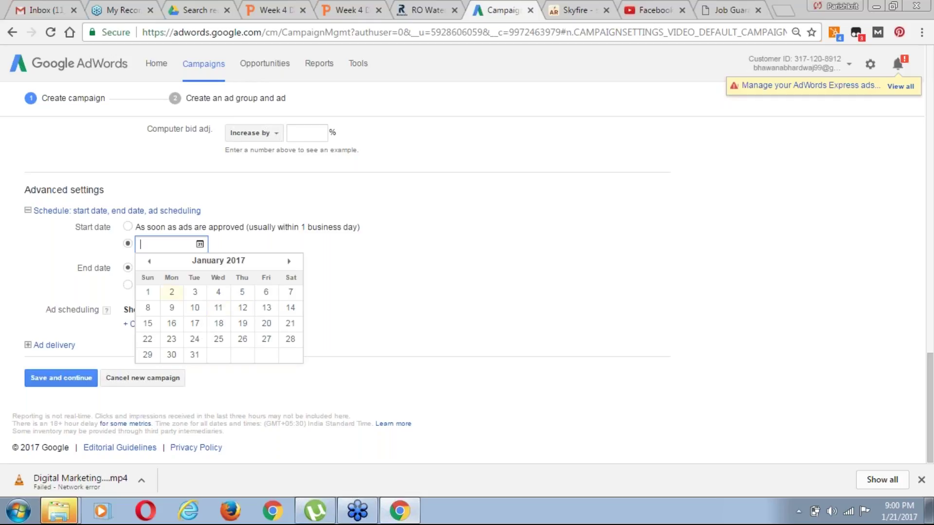
pyautogui.click(367, 279)
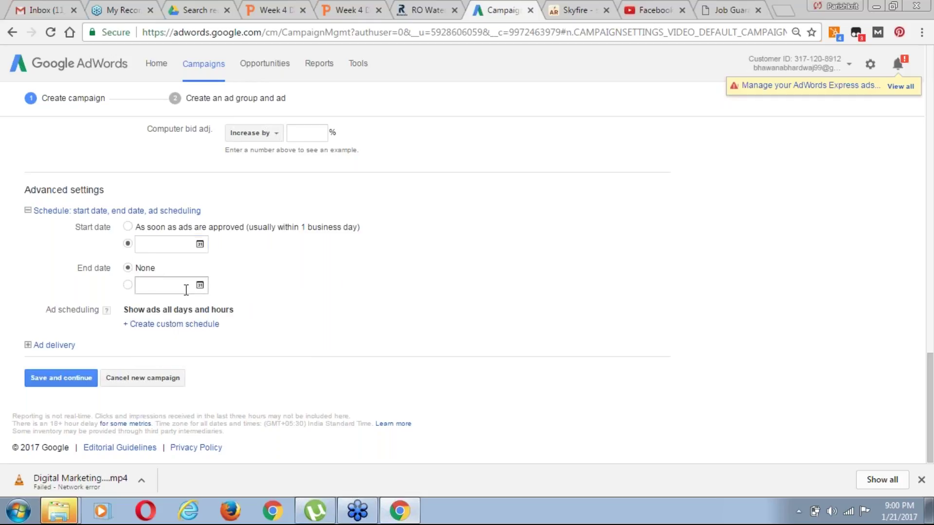
pyautogui.click(170, 245)
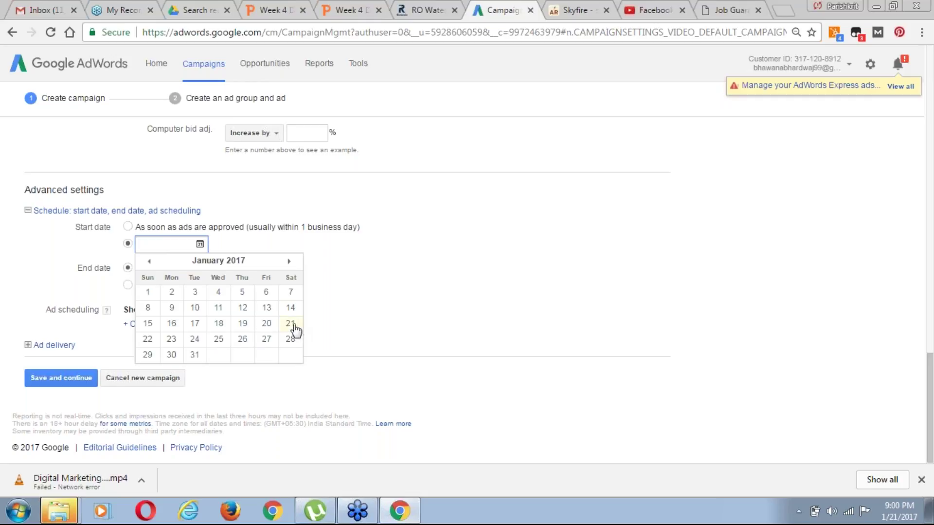
pyautogui.click(148, 339)
# Set a custom campaign end date of Feb 28, 2017
pyautogui.click(200, 285)
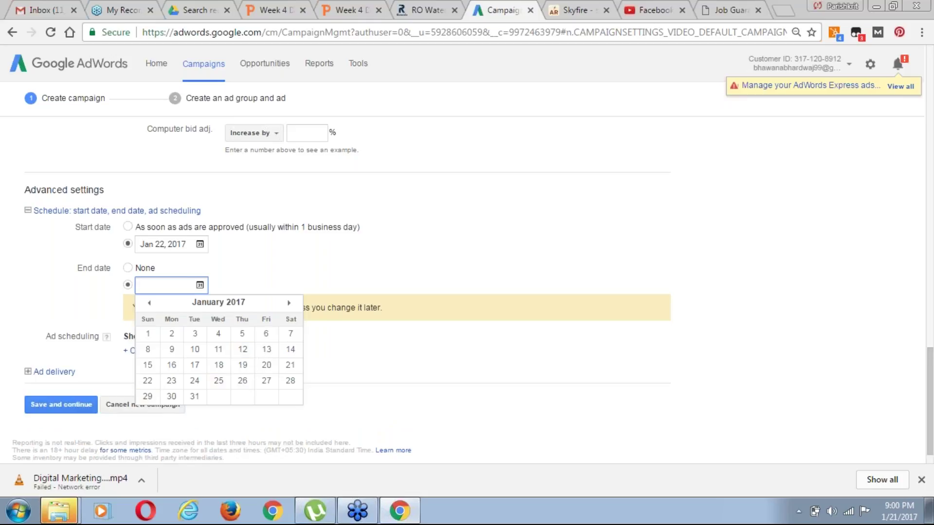
pyautogui.click(289, 303)
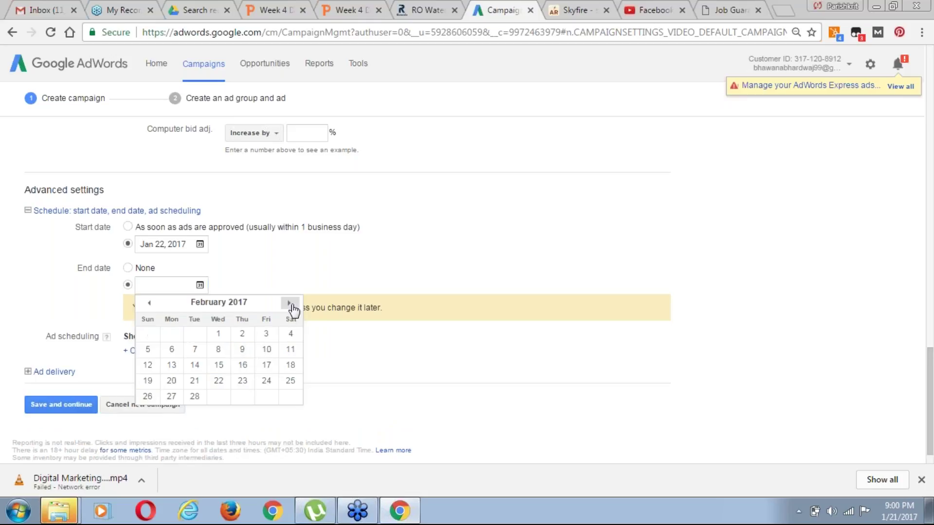
pyautogui.click(198, 398)
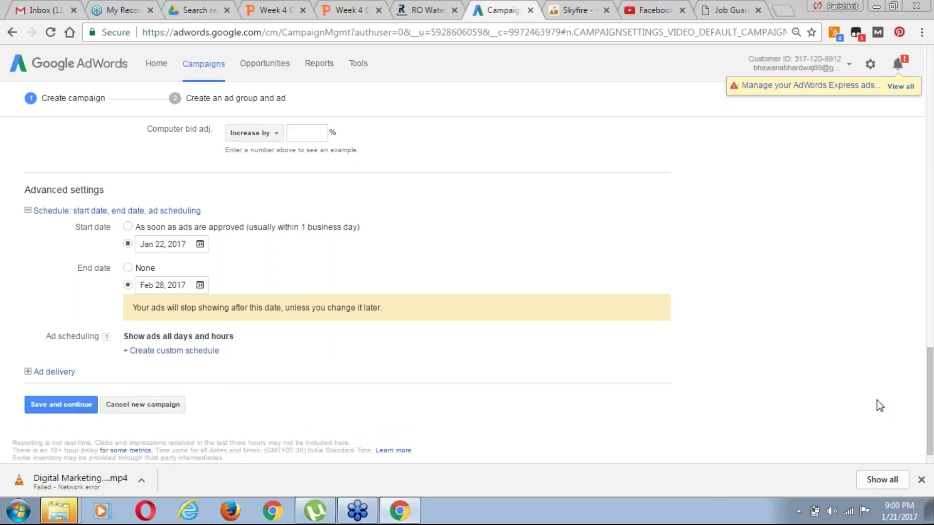
pyautogui.scroll(-1, 930, 413)
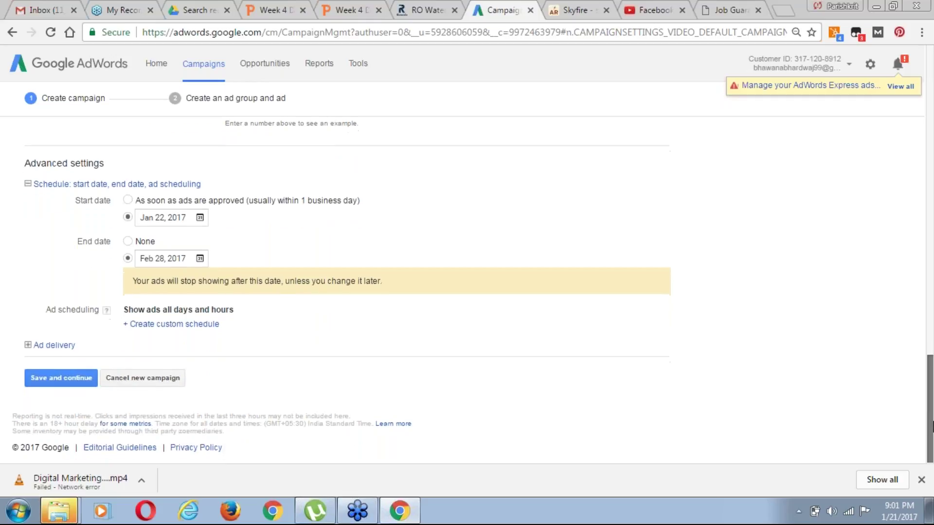
# Create a custom ad schedule and set Monday's hours to 9:00 AM–8:00 PM
pyautogui.click(185, 324)
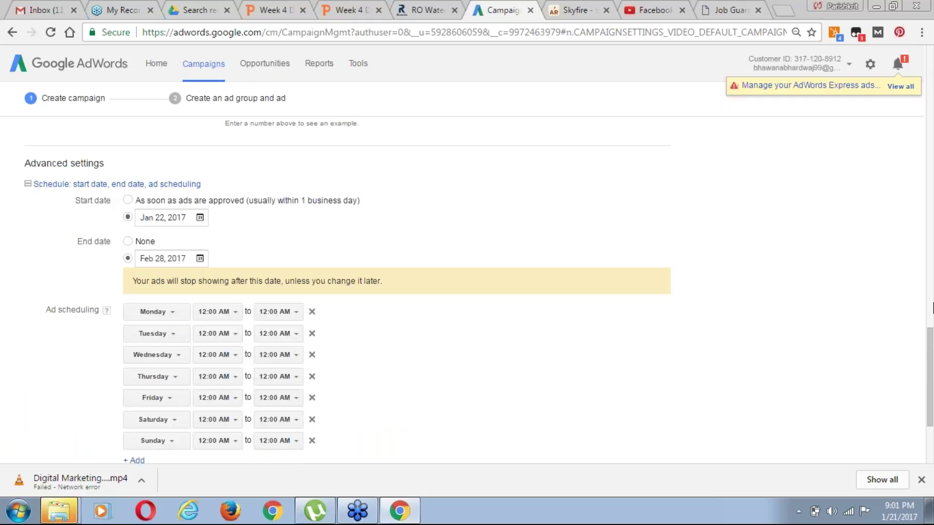
pyautogui.moveTo(932, 403); pyautogui.dragTo(932, 437)
pyautogui.scroll(1, 180, 215)
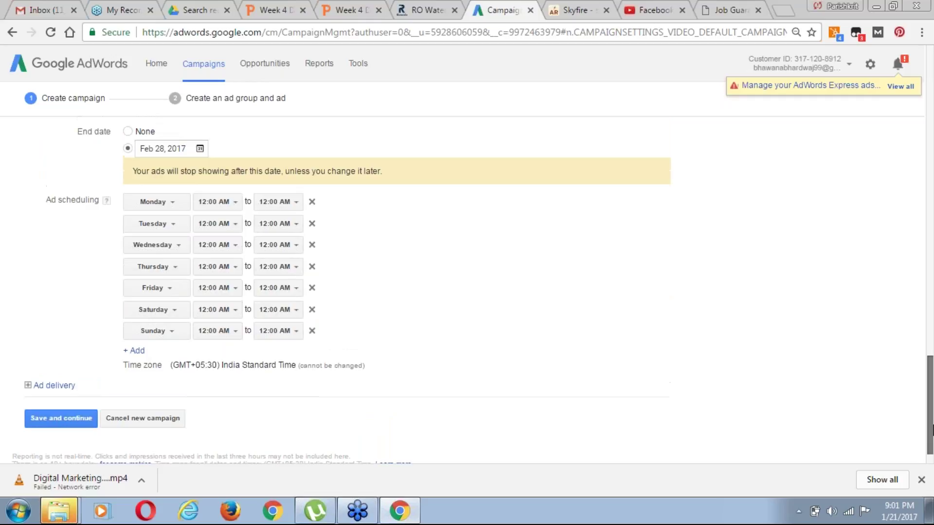
pyautogui.click(233, 208)
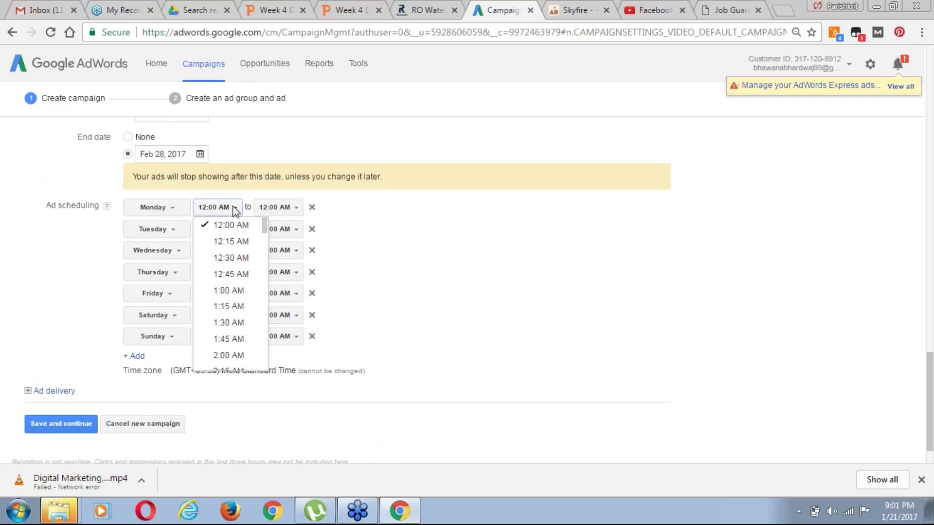
pyautogui.scroll(-2, 242, 348)
pyautogui.scroll(-2, 242, 348)
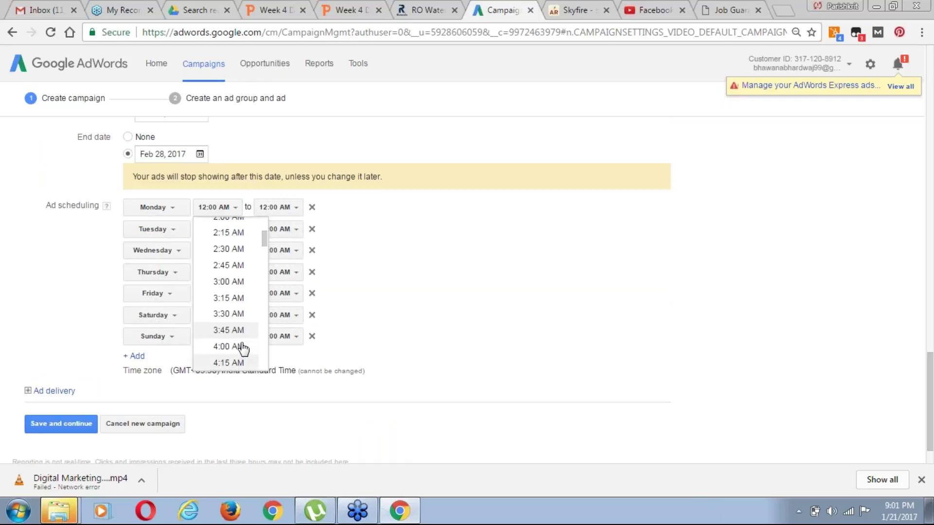
pyautogui.scroll(-2, 242, 348)
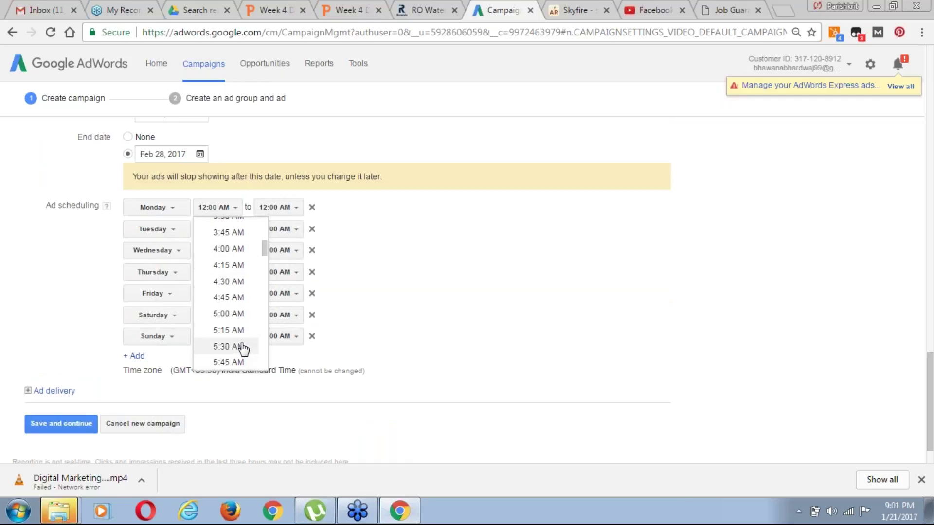
pyautogui.scroll(-4, 242, 349)
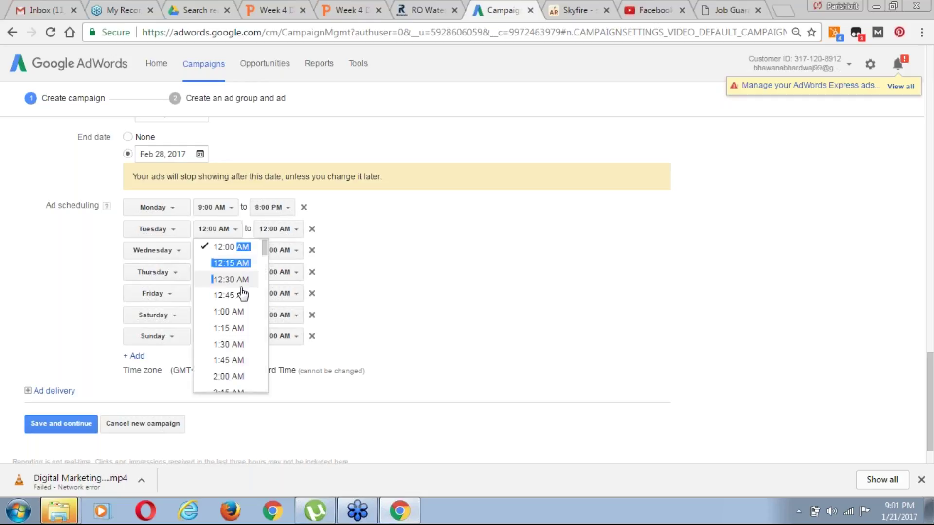
pyautogui.moveTo(242, 294); pyautogui.dragTo(246, 328)
pyautogui.moveTo(262, 255); pyautogui.dragTo(261, 306)
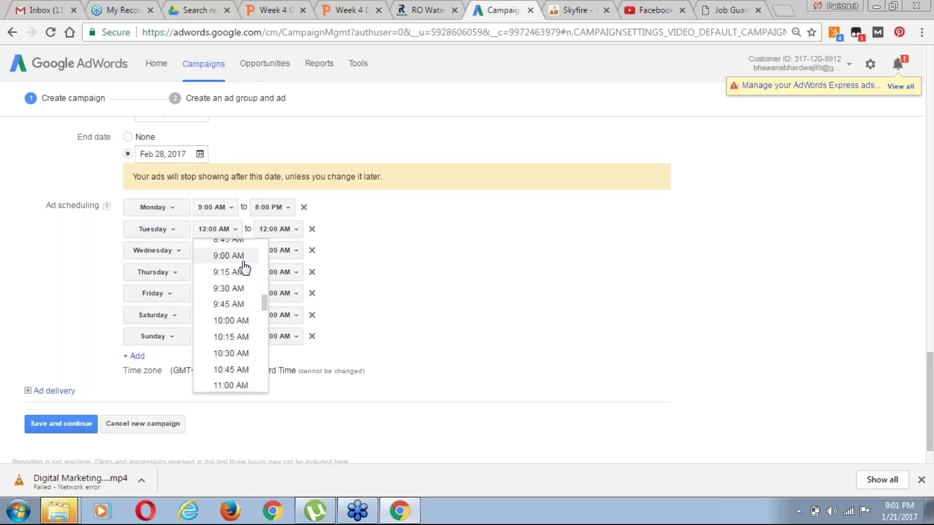
# Set Tuesday's ad hours to 9:00 AM–8:30 AM
pyautogui.click(238, 256)
pyautogui.click(297, 230)
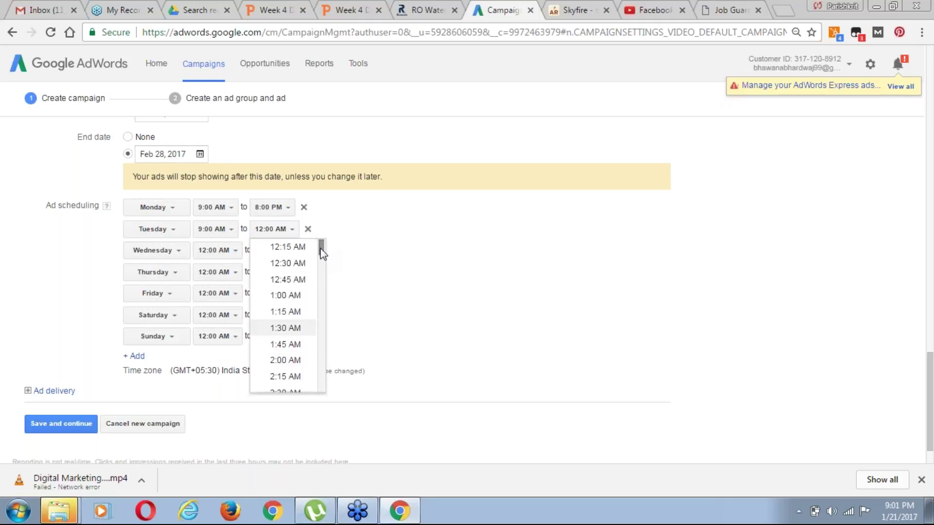
pyautogui.moveTo(323, 256); pyautogui.dragTo(322, 300)
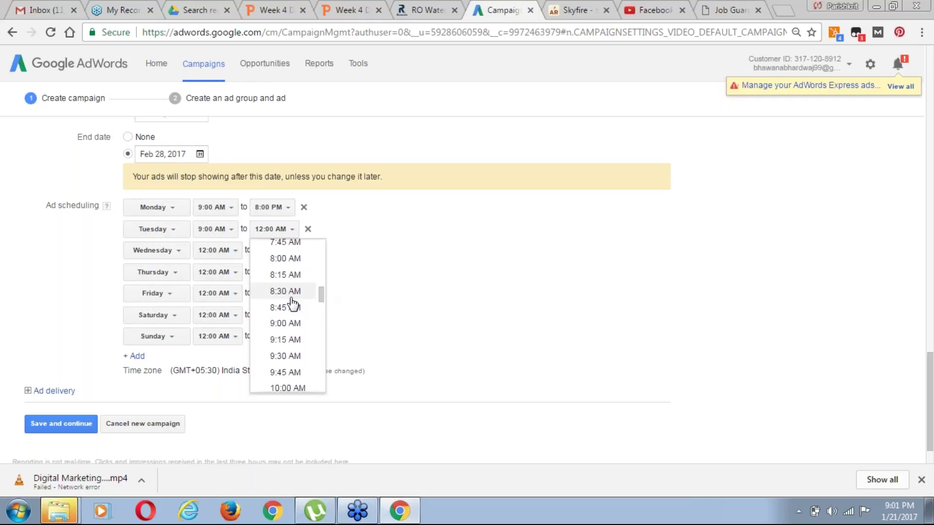
pyautogui.click(298, 295)
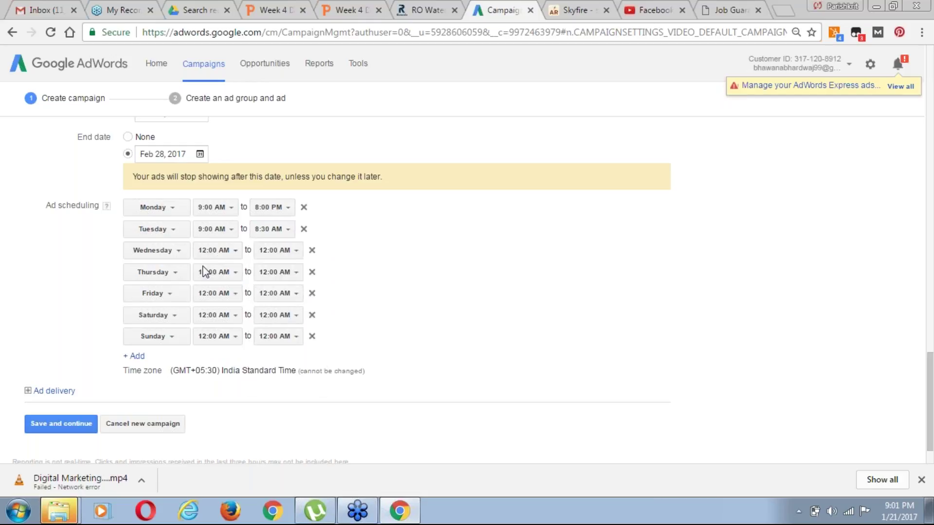
# Set Sunday's ad hours to 8:00 AM–9:30 AM
pyautogui.click(229, 342)
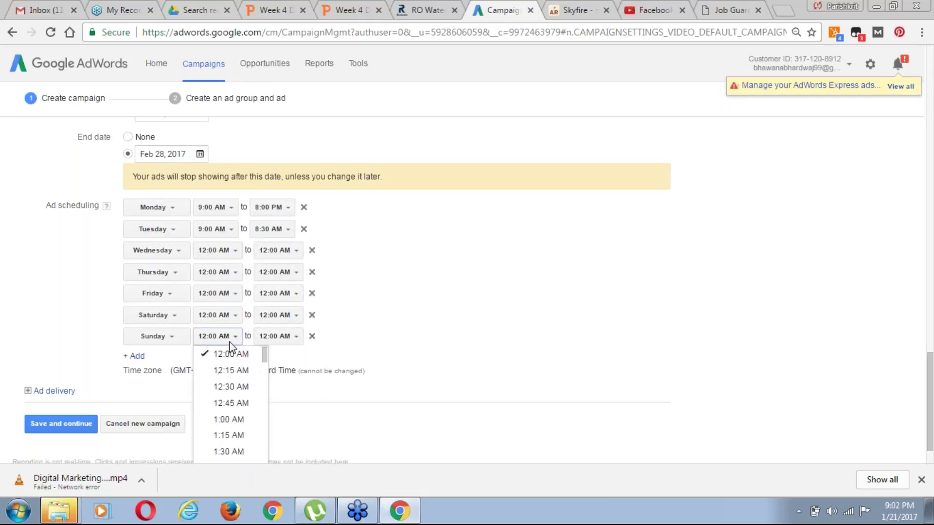
pyautogui.moveTo(263, 359); pyautogui.dragTo(264, 399)
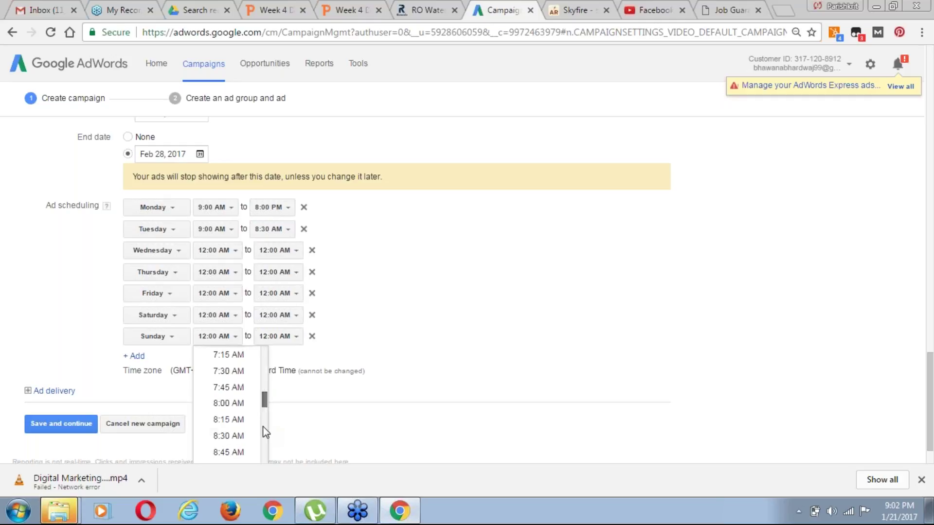
pyautogui.click(234, 404)
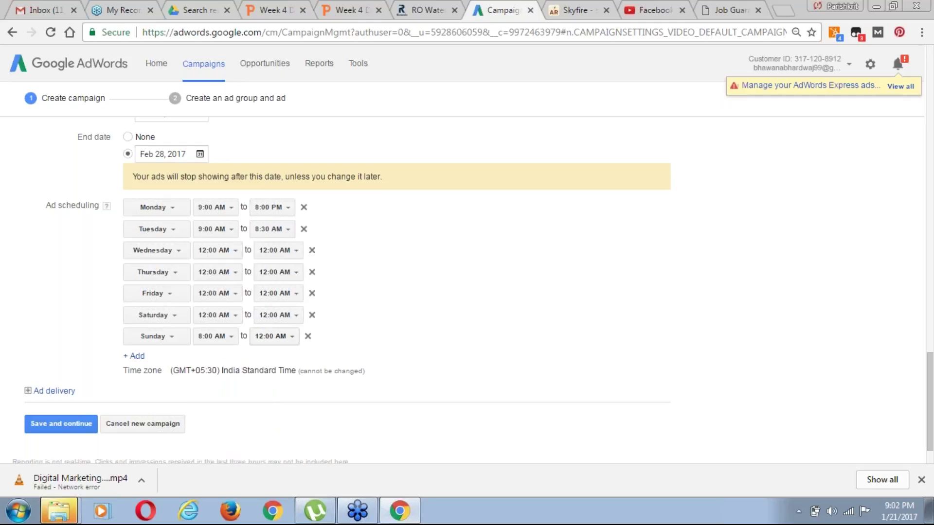
pyautogui.click(286, 336)
pyautogui.moveTo(321, 355); pyautogui.dragTo(323, 418)
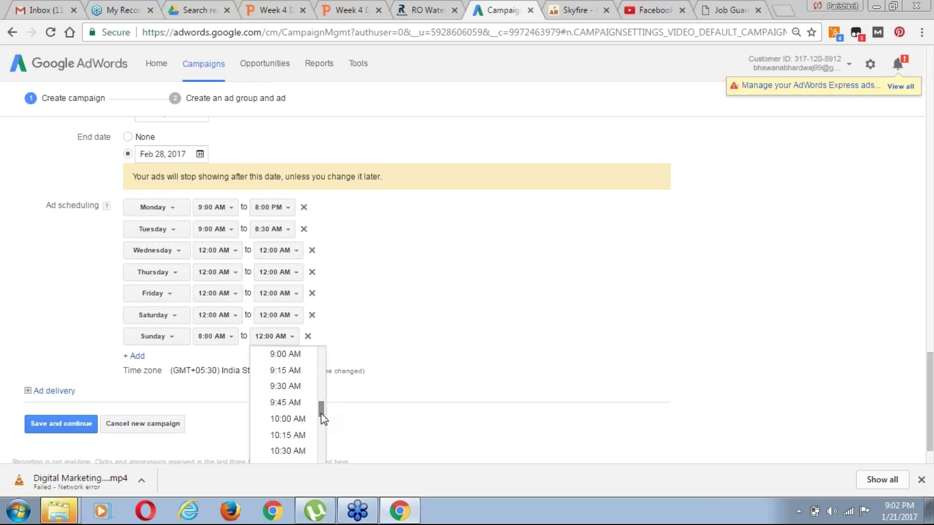
pyautogui.click(286, 386)
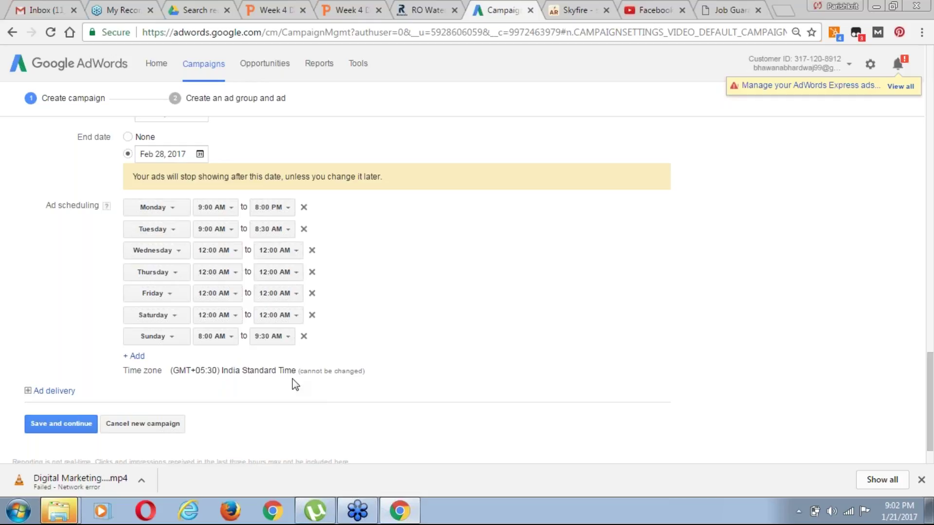
# Set Saturday's ad hours to 9:15 AM–8:15 PM
pyautogui.moveTo(930, 412); pyautogui.dragTo(932, 424)
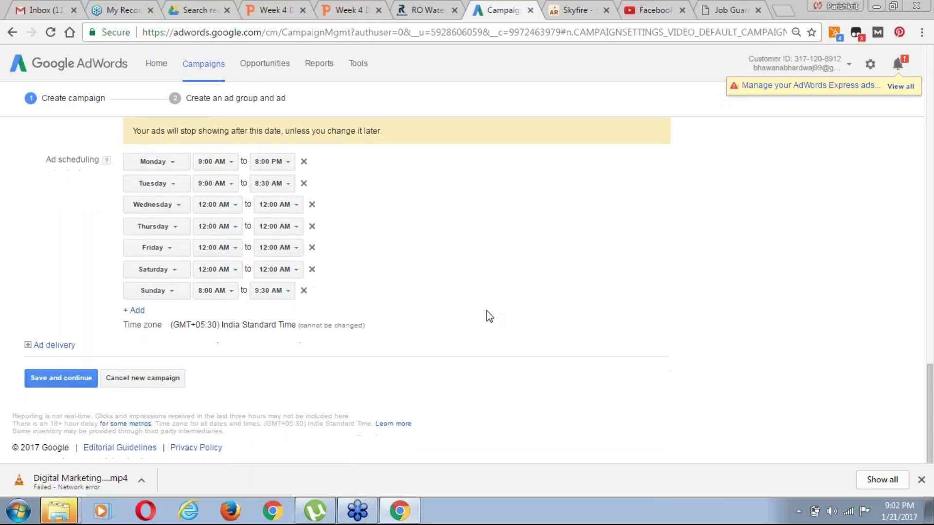
pyautogui.click(227, 270)
pyautogui.moveTo(264, 292); pyautogui.dragTo(265, 344)
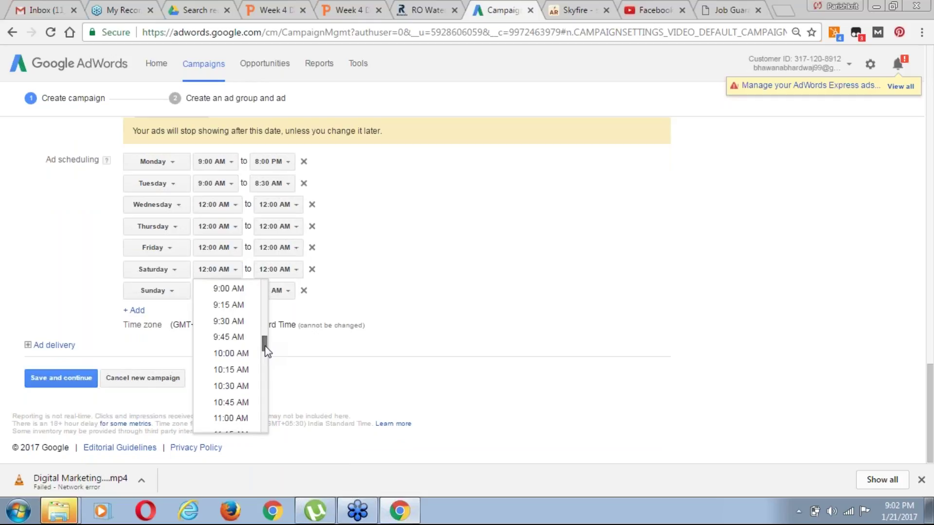
pyautogui.click(235, 304)
pyautogui.click(286, 273)
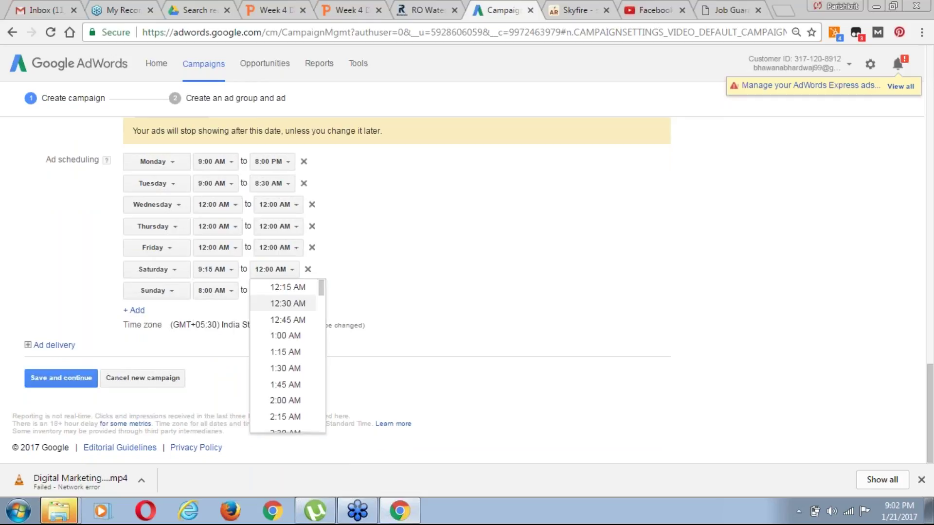
pyautogui.moveTo(322, 292); pyautogui.dragTo(318, 405)
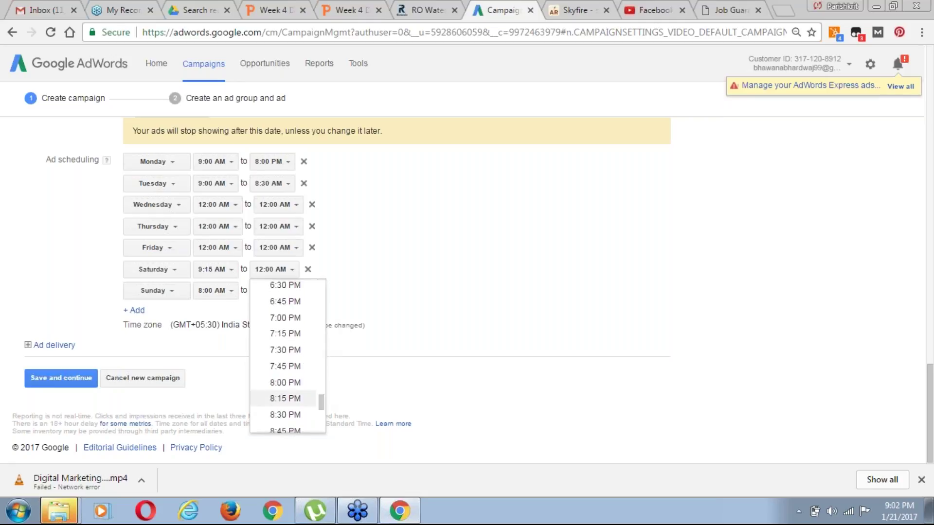
pyautogui.click(285, 398)
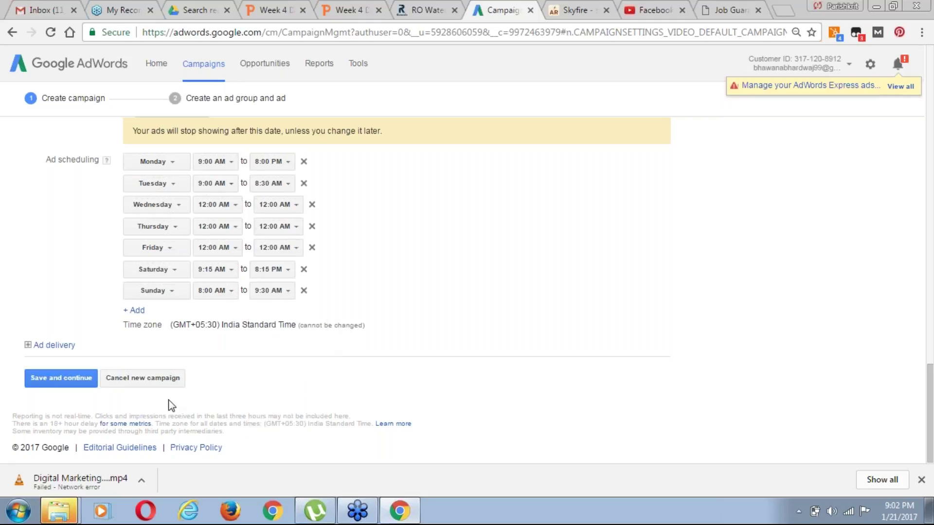
pyautogui.click(57, 349)
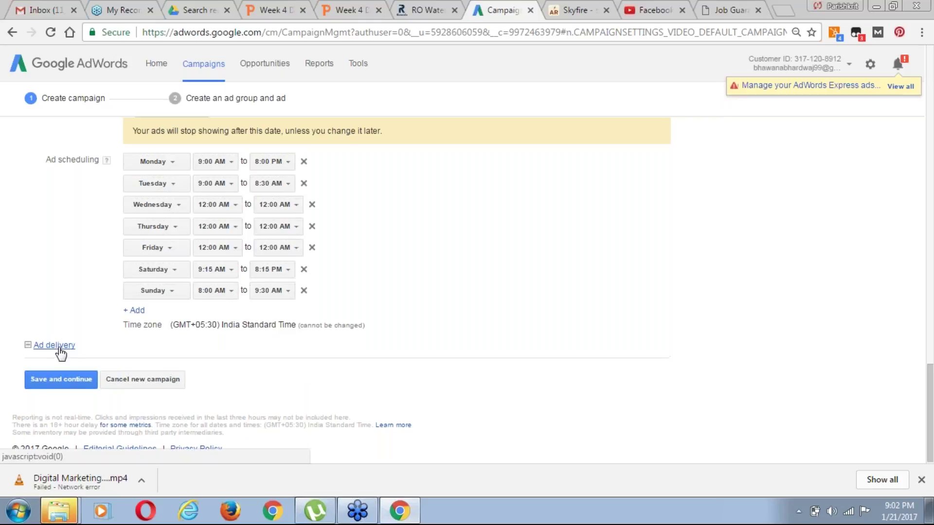
# Cap frequency at 3 impressions and 1 view per day per user
pyautogui.moveTo(930, 376); pyautogui.dragTo(932, 410)
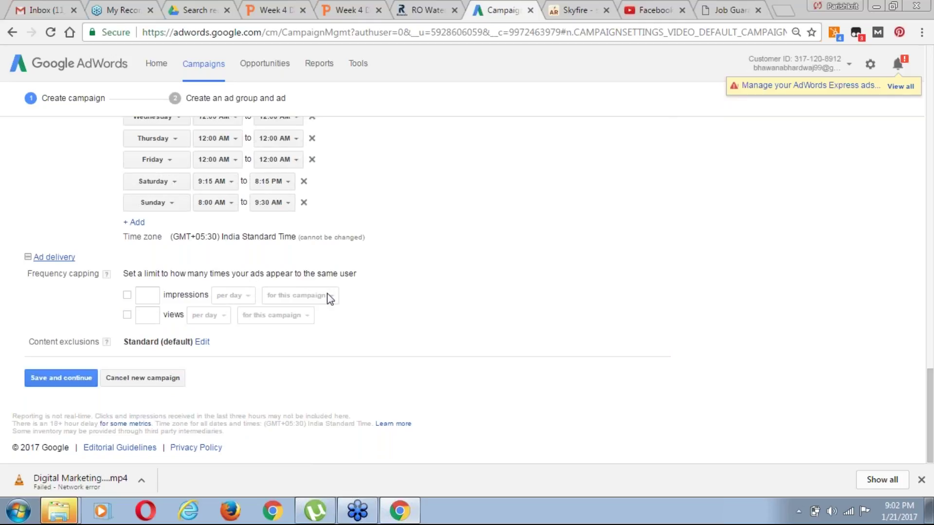
pyautogui.click(127, 295)
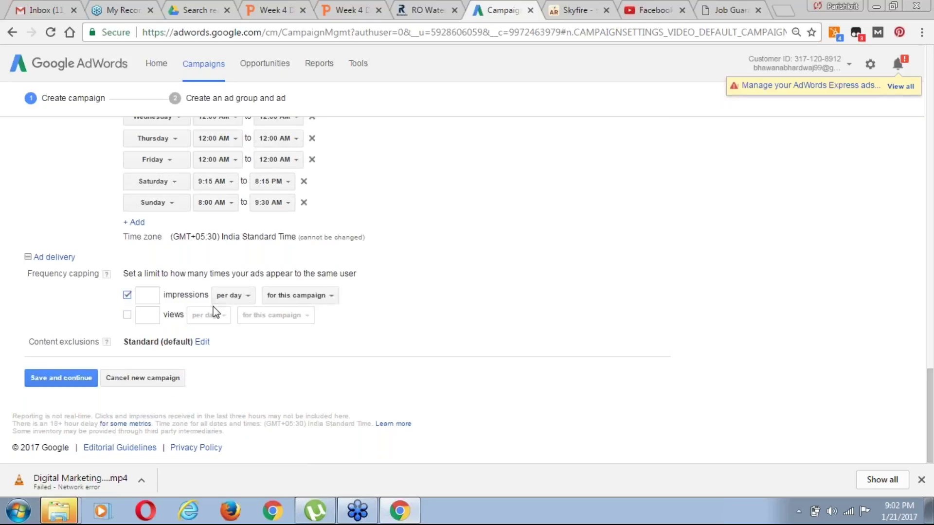
pyautogui.click(145, 295)
pyautogui.click(127, 315)
pyautogui.click(148, 316)
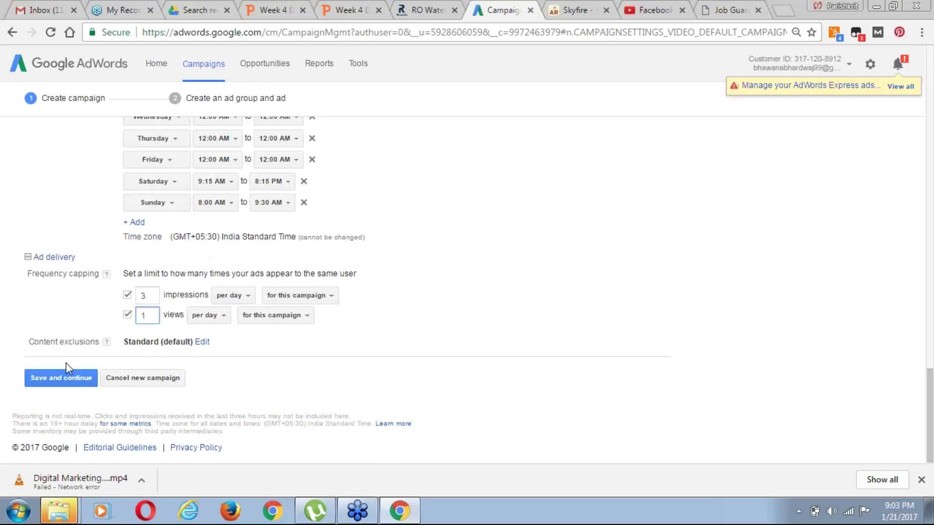
pyautogui.click(209, 343)
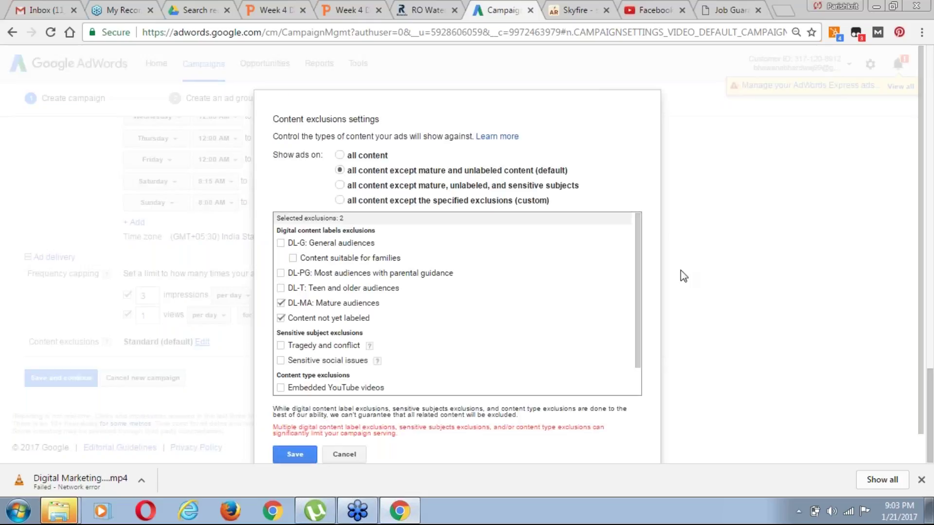
# Toggle live streaming, embedded YouTube and tragedy exclusions, and stop excluding DL-G content
pyautogui.scroll(-2, 639, 302)
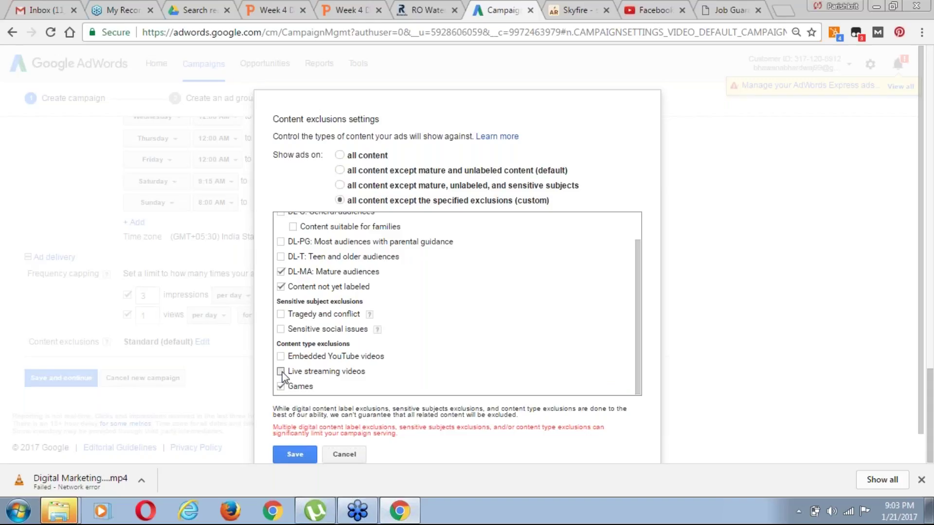
pyautogui.click(281, 371)
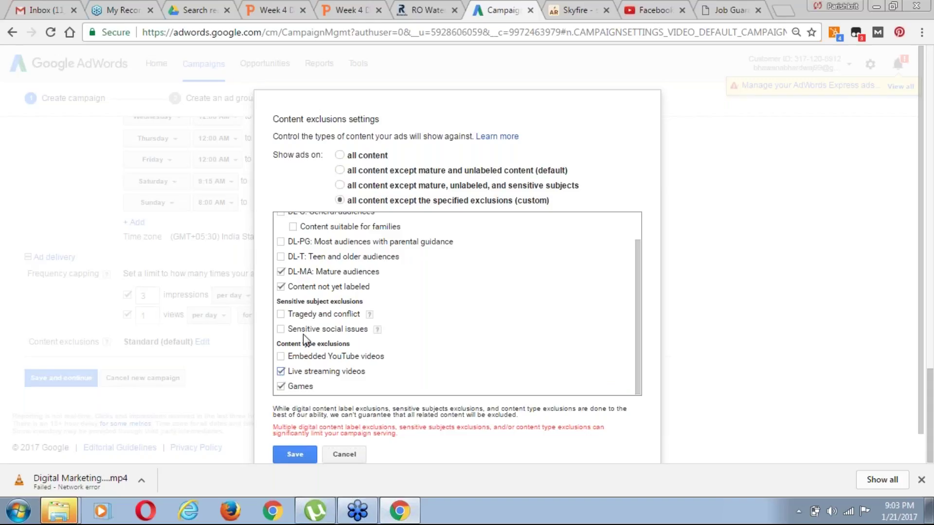
pyautogui.click(281, 357)
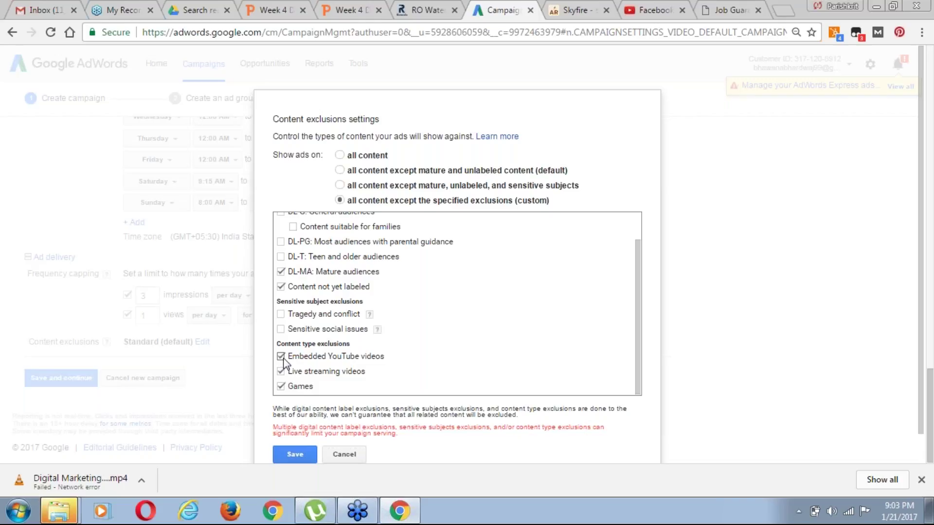
pyautogui.click(281, 315)
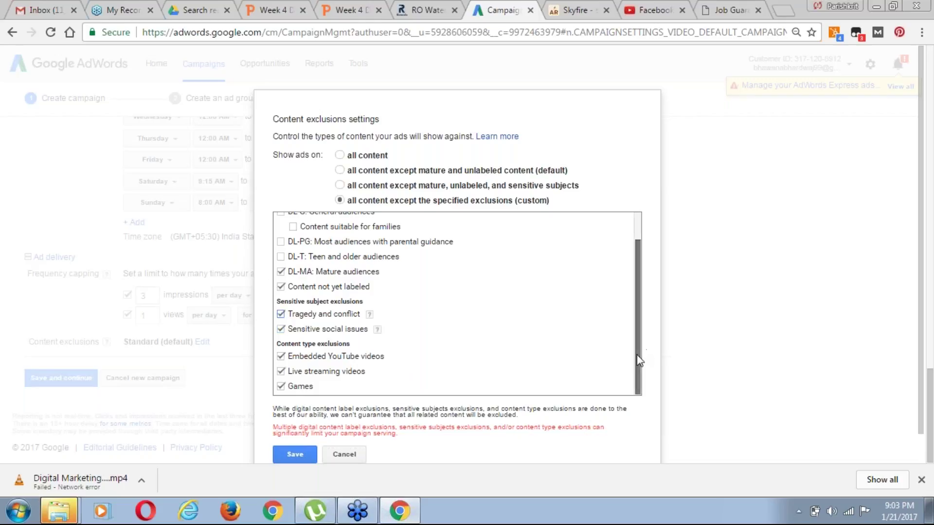
pyautogui.moveTo(639, 360); pyautogui.dragTo(638, 327)
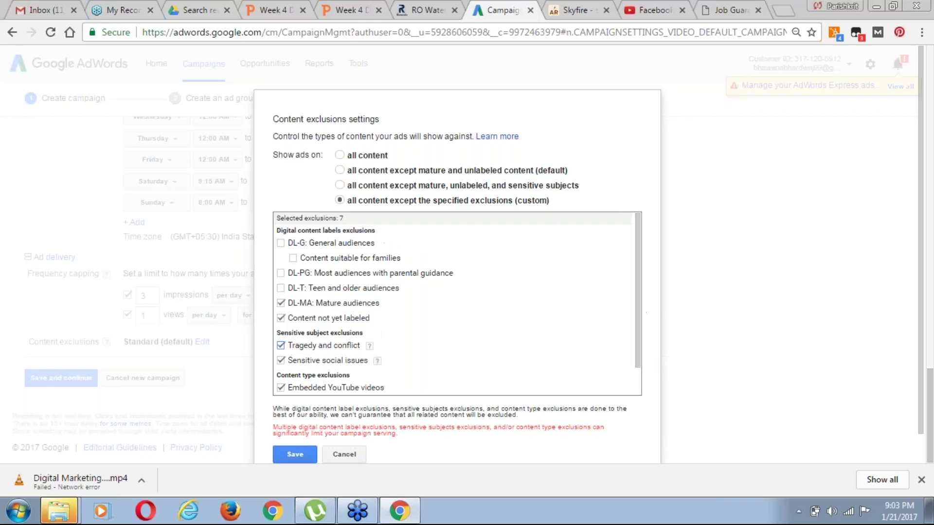
pyautogui.click(281, 243)
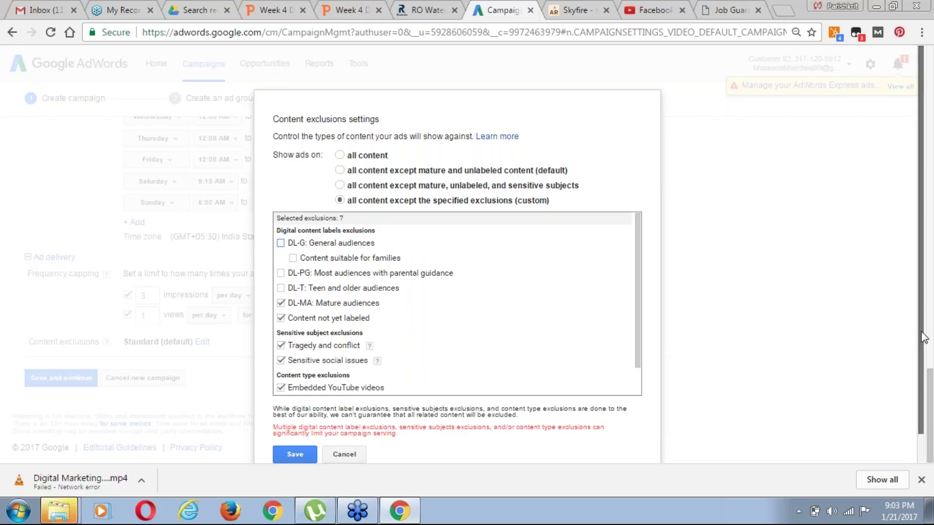
# Save the custom content exclusions and submit the campaign settings
pyautogui.scroll(-1, 314, 452)
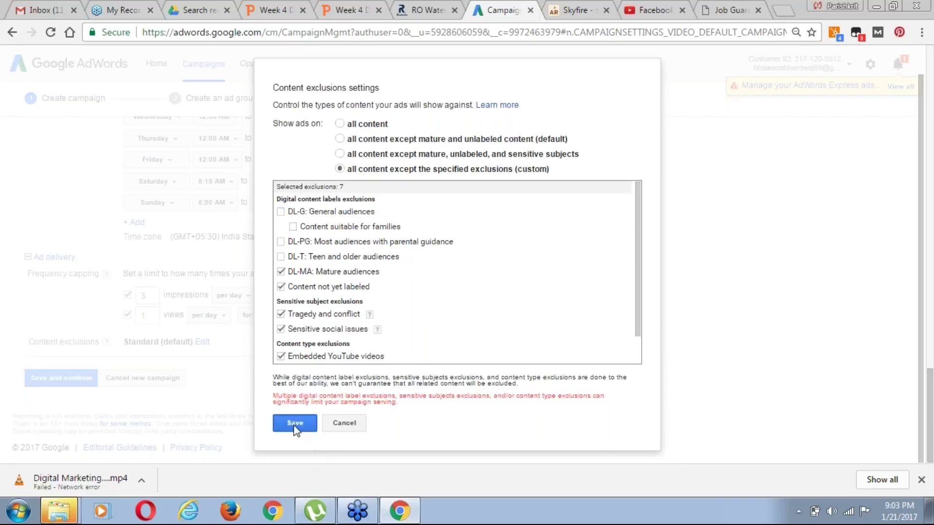
pyautogui.click(295, 424)
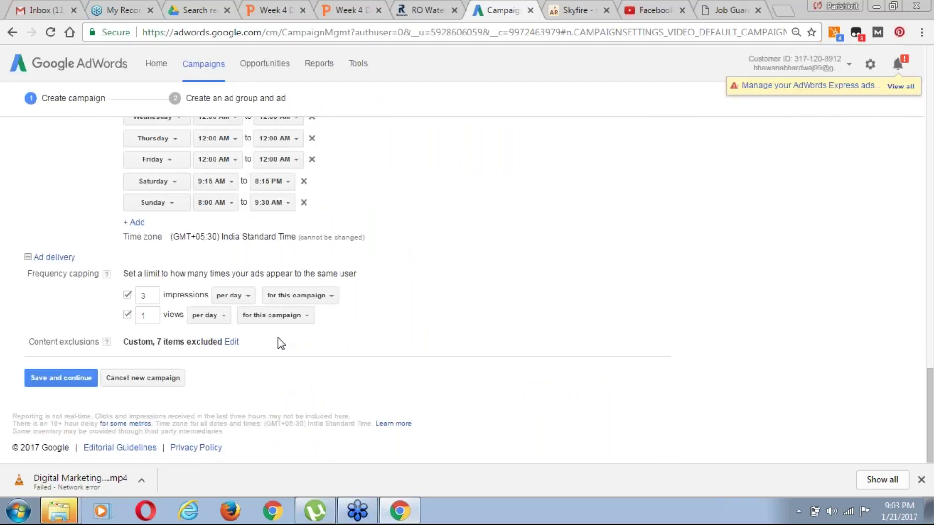
pyautogui.click(59, 381)
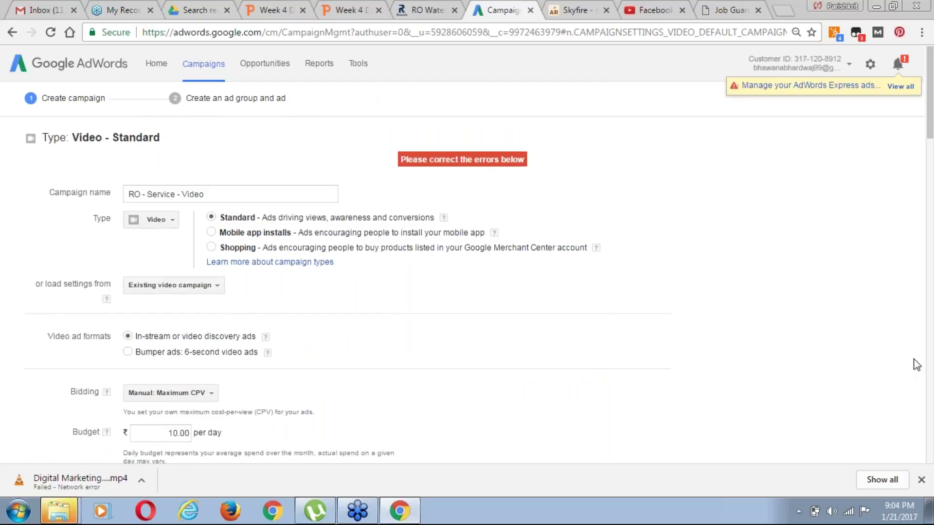
# Scroll down to the ad scheduling rows showing Tuesday's end-time error
pyautogui.scroll(-3, 917, 365)
pyautogui.scroll(-7, 916, 365)
pyautogui.scroll(-10, 916, 365)
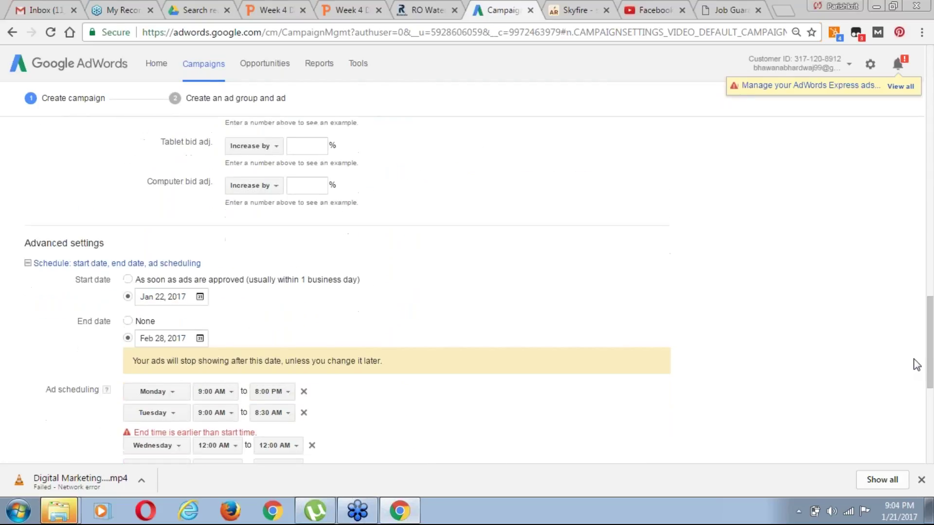
pyautogui.scroll(-4, 916, 365)
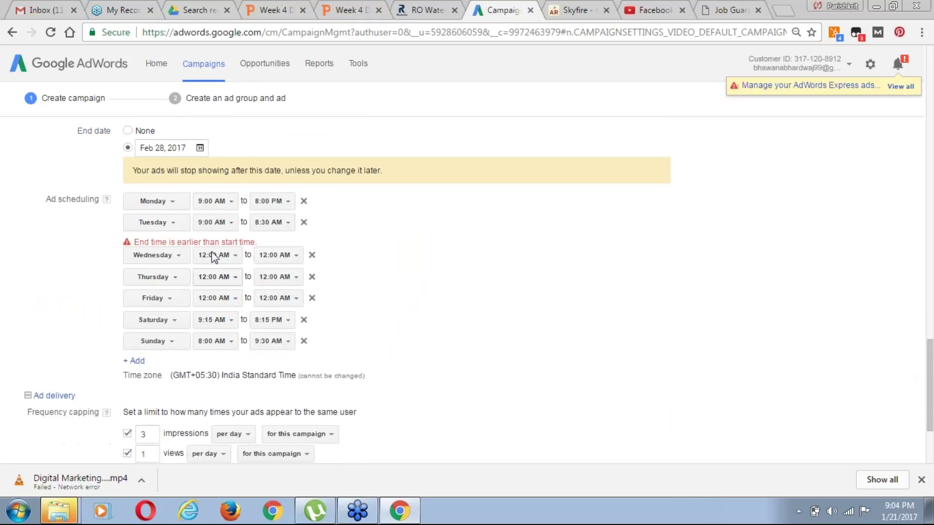
# Set Wednesday's ad hours to 9:00 AM–9:45 PM
pyautogui.click(229, 256)
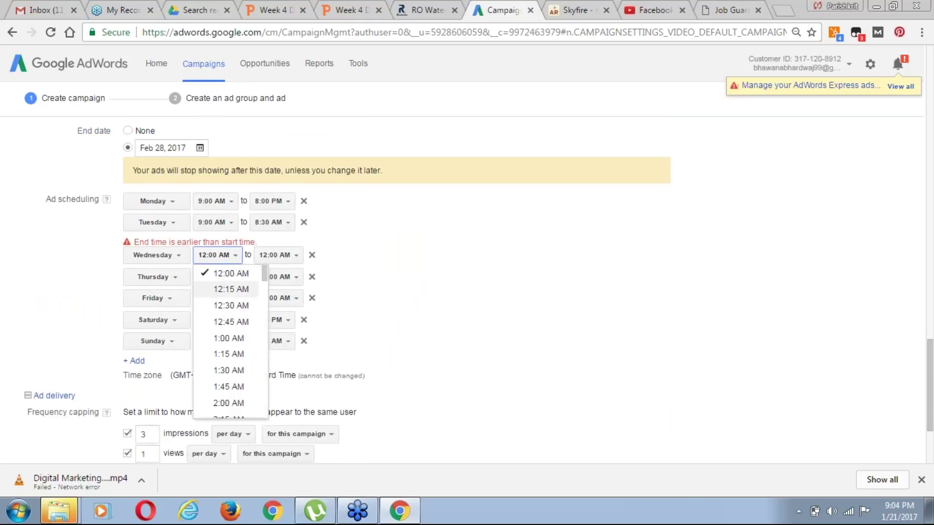
pyautogui.moveTo(264, 279); pyautogui.dragTo(267, 344)
pyautogui.click(229, 283)
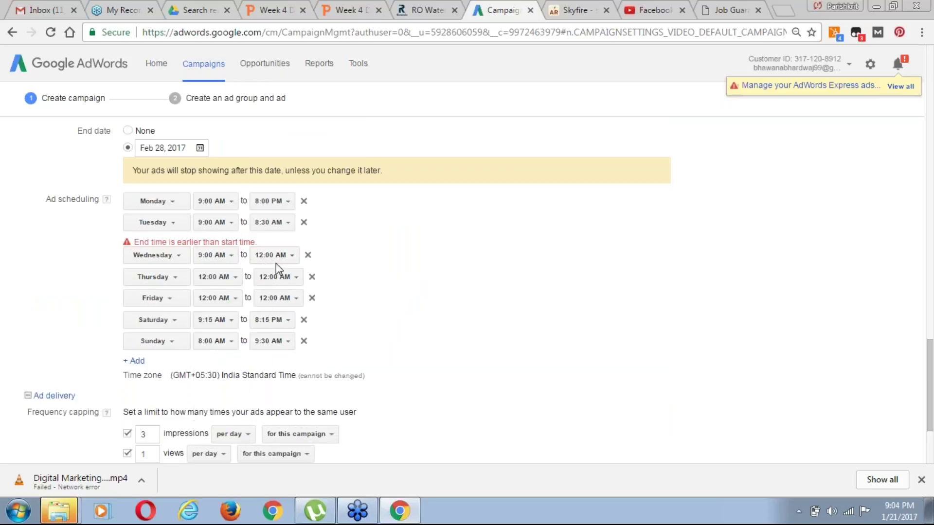
pyautogui.click(280, 262)
pyautogui.scroll(-3, 321, 316)
pyautogui.moveTo(321, 315); pyautogui.dragTo(309, 407)
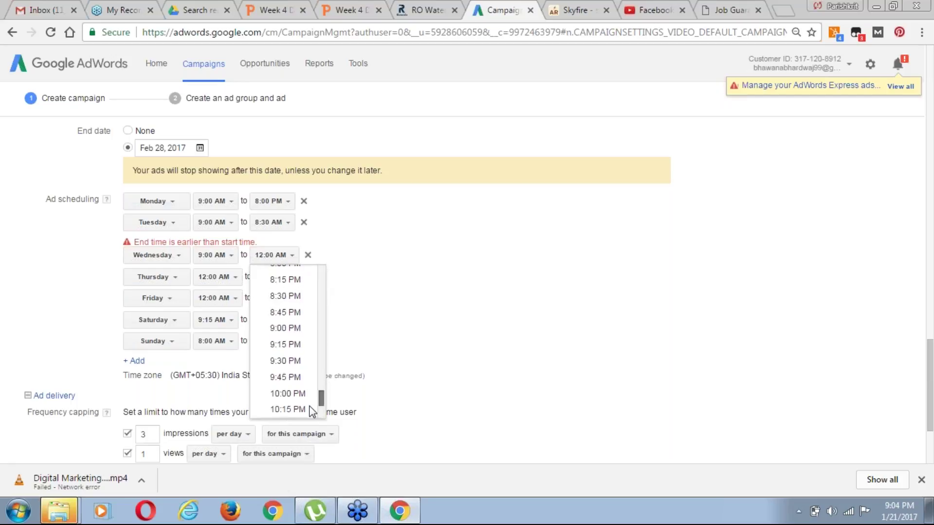
pyautogui.click(292, 378)
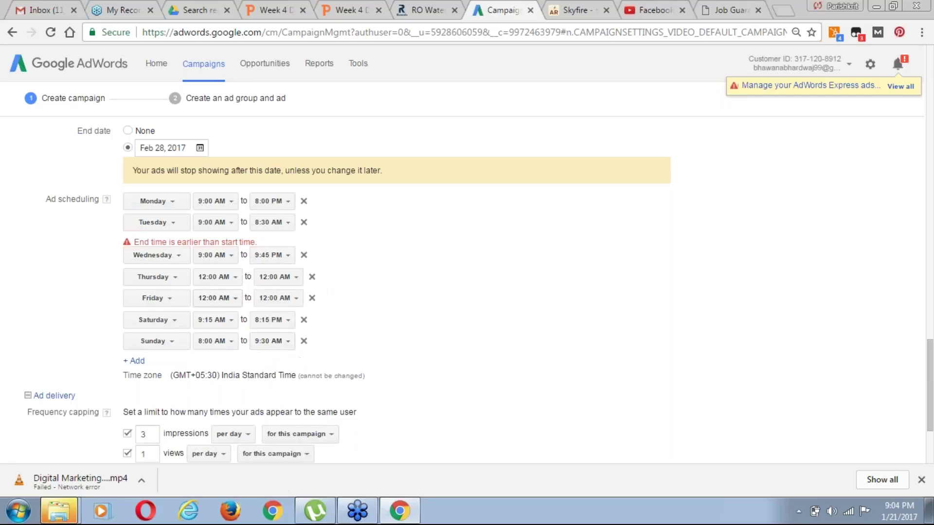
# Set Thursday's ad hours to 9:00 PM–10:00 PM
pyautogui.click(230, 279)
pyautogui.moveTo(265, 297); pyautogui.dragTo(262, 418)
pyautogui.click(237, 388)
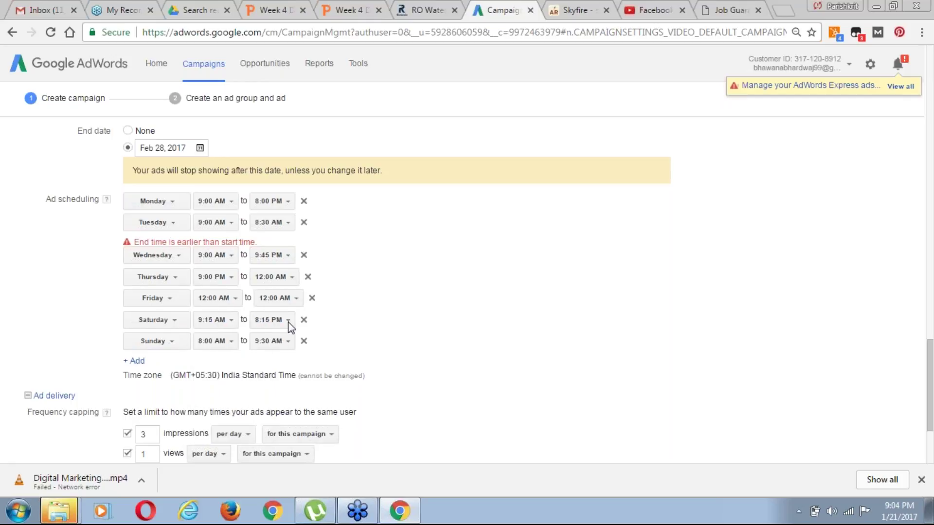
pyautogui.click(282, 282)
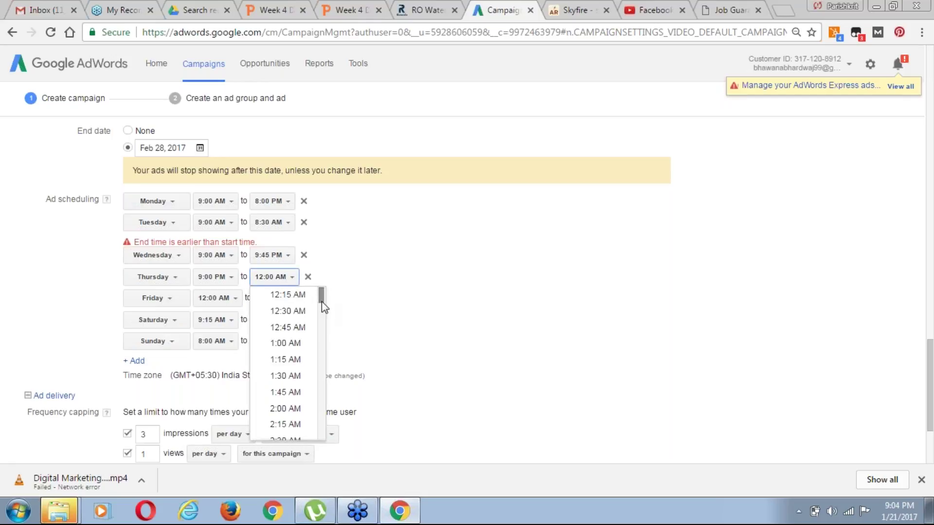
pyautogui.moveTo(322, 299); pyautogui.dragTo(322, 433)
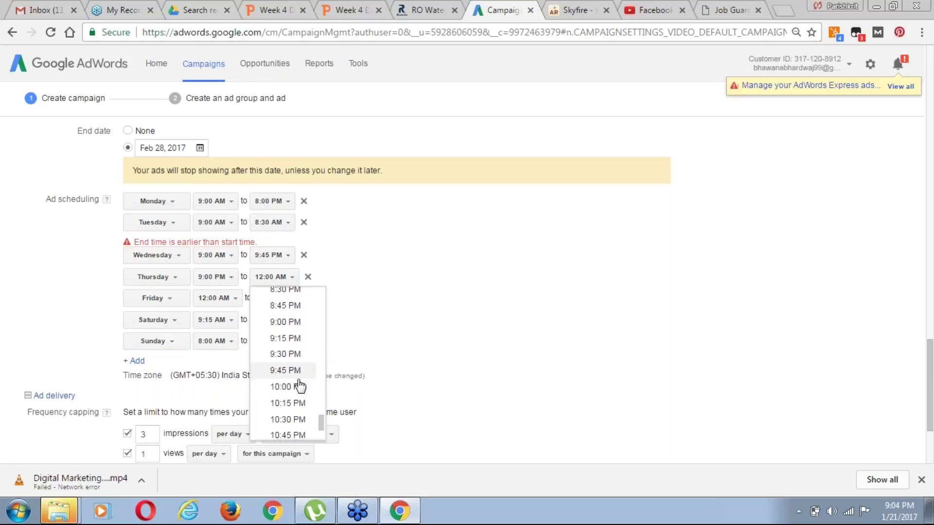
pyautogui.press('Return')
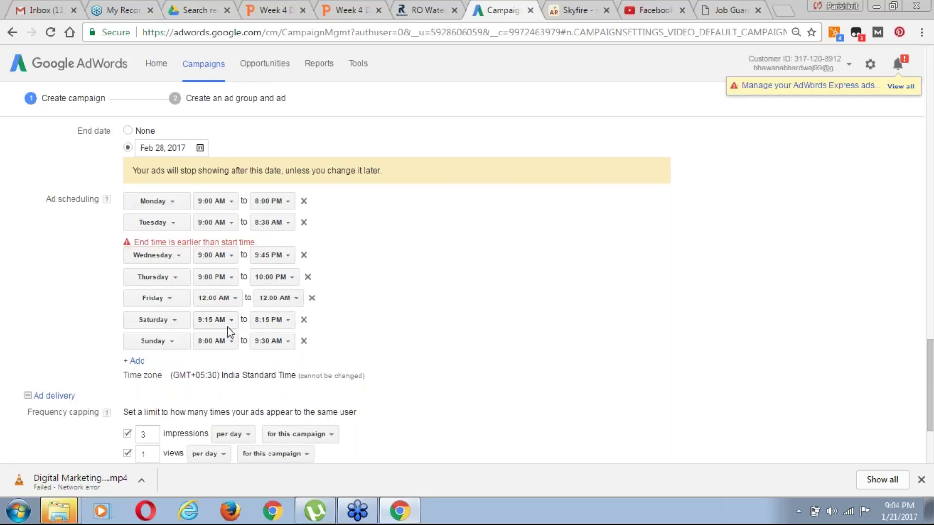
# Keep Saturday's start at 9:15 AM and submit the campaign settings
pyautogui.click(224, 323)
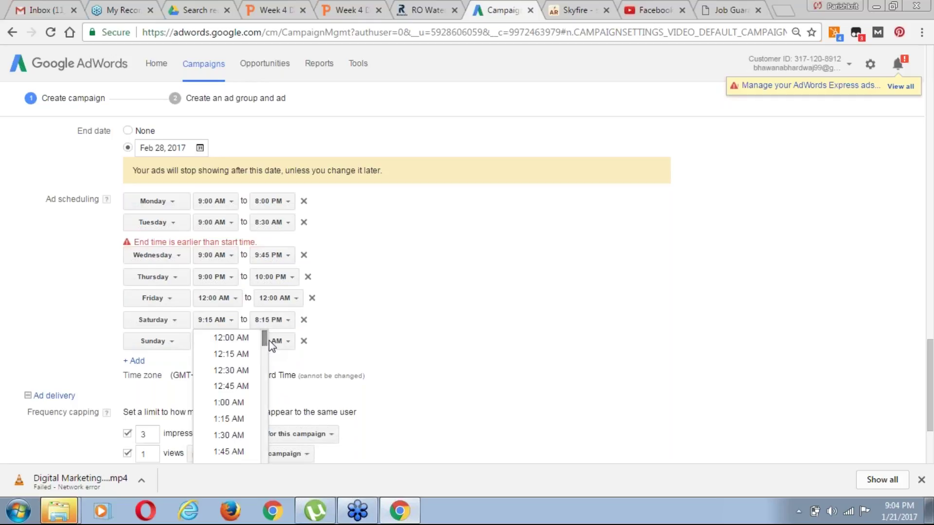
pyautogui.click(347, 315)
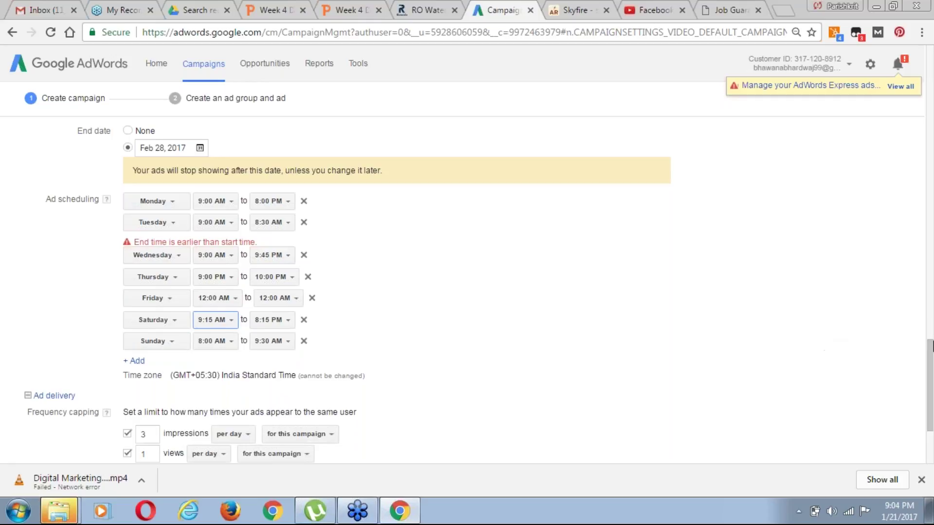
pyautogui.moveTo(930, 360); pyautogui.dragTo(932, 390)
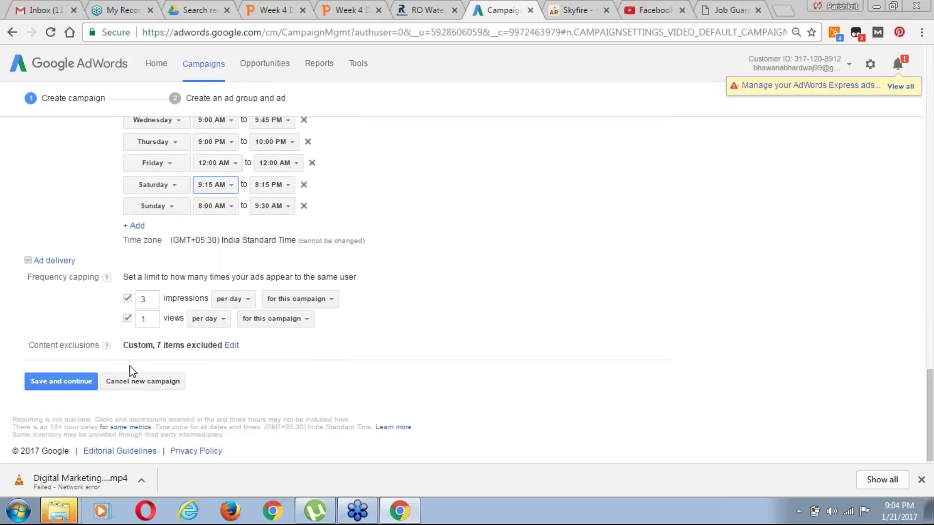
pyautogui.click(76, 382)
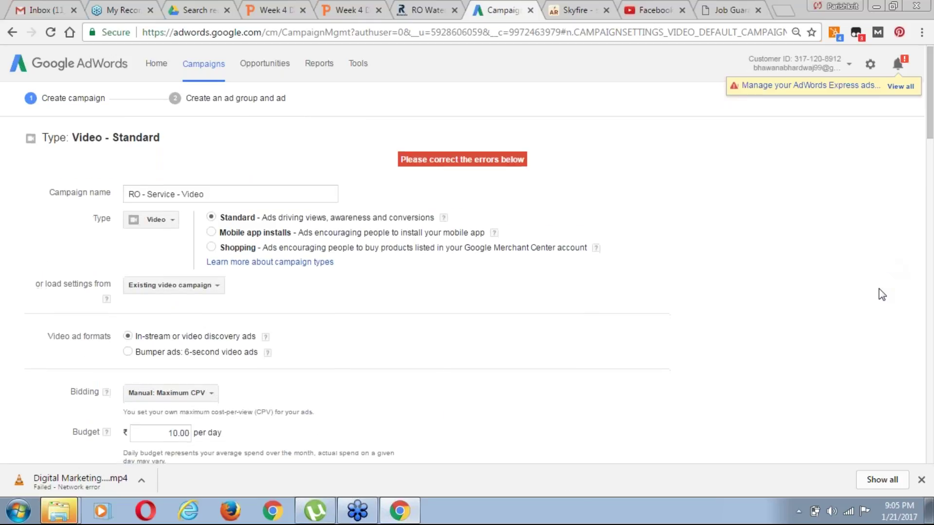
# Change Wednesday's end time to 8:00 PM and resubmit the settings
pyautogui.scroll(-6, 882, 294)
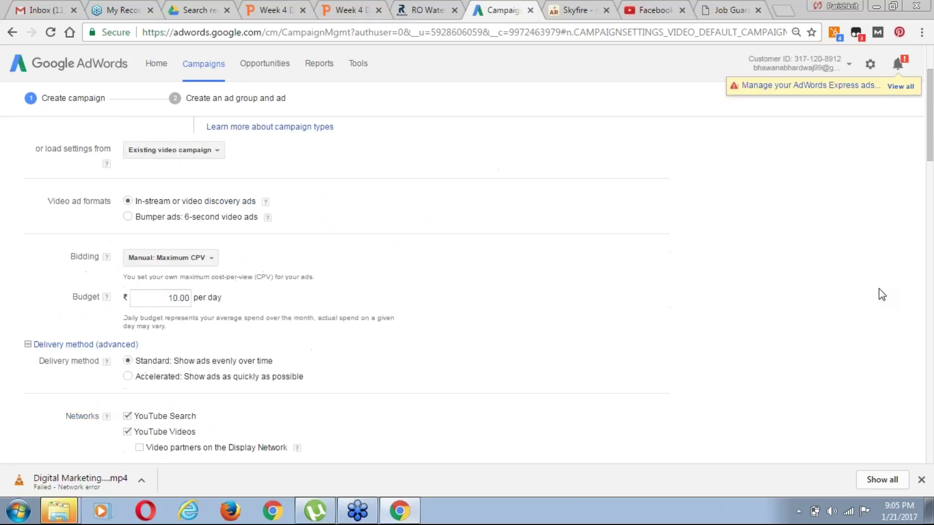
pyautogui.scroll(-10, 882, 295)
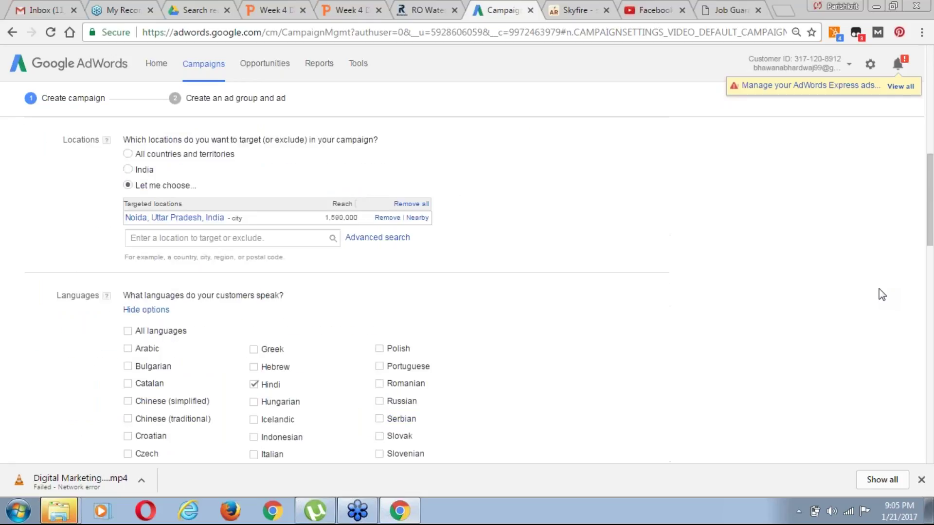
pyautogui.scroll(-9, 882, 295)
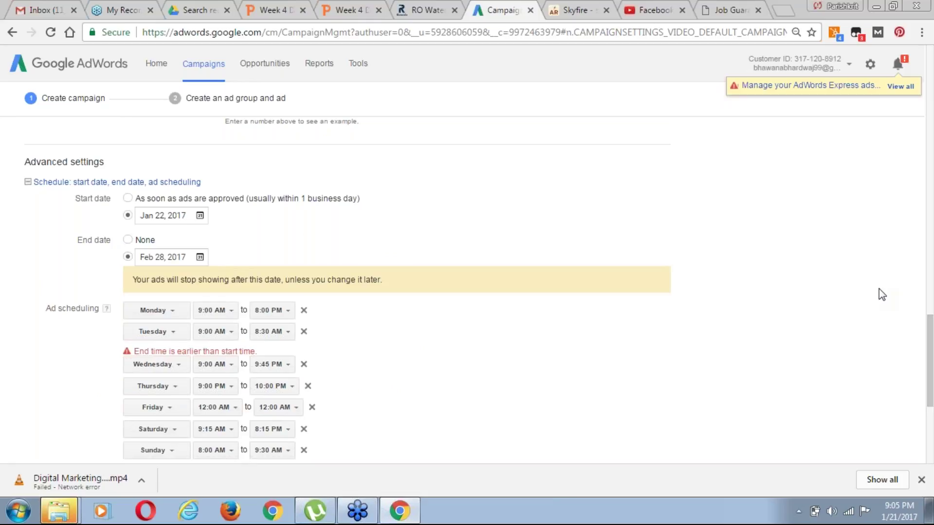
pyautogui.scroll(-1, 882, 294)
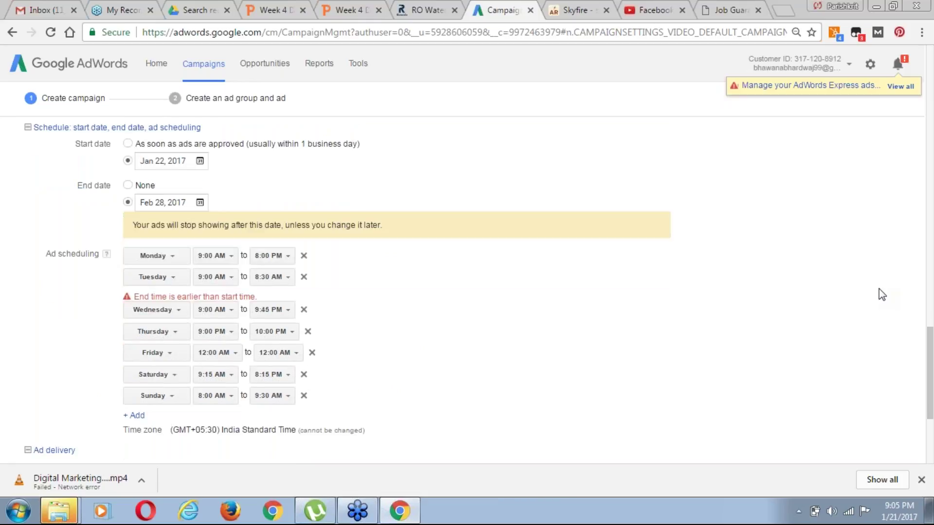
pyautogui.scroll(-2, 529, 423)
pyautogui.click(285, 228)
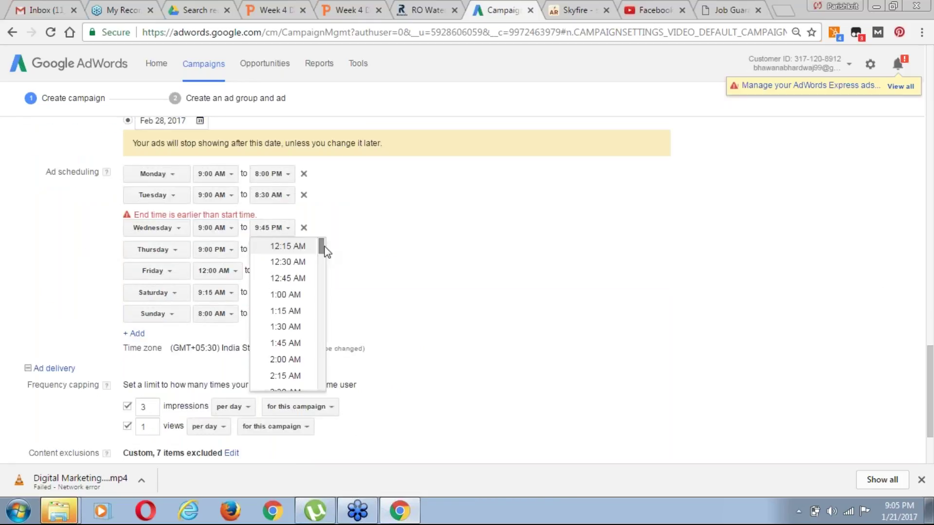
pyautogui.moveTo(323, 243); pyautogui.dragTo(319, 360)
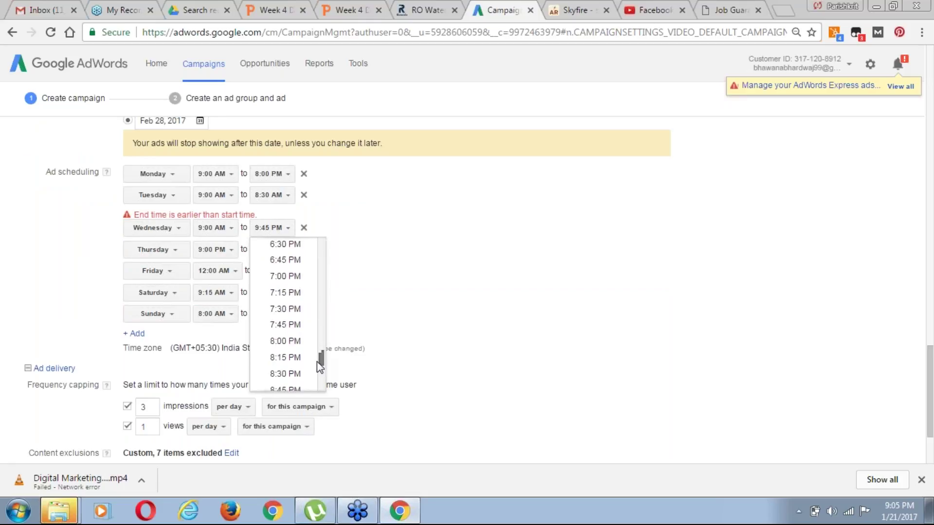
pyautogui.click(314, 354)
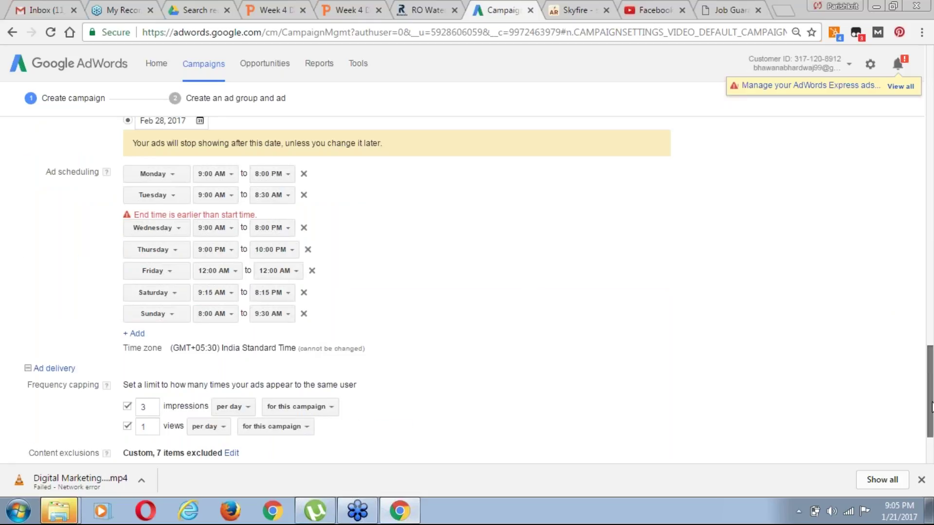
pyautogui.scroll(-3, 932, 407)
pyautogui.click(49, 385)
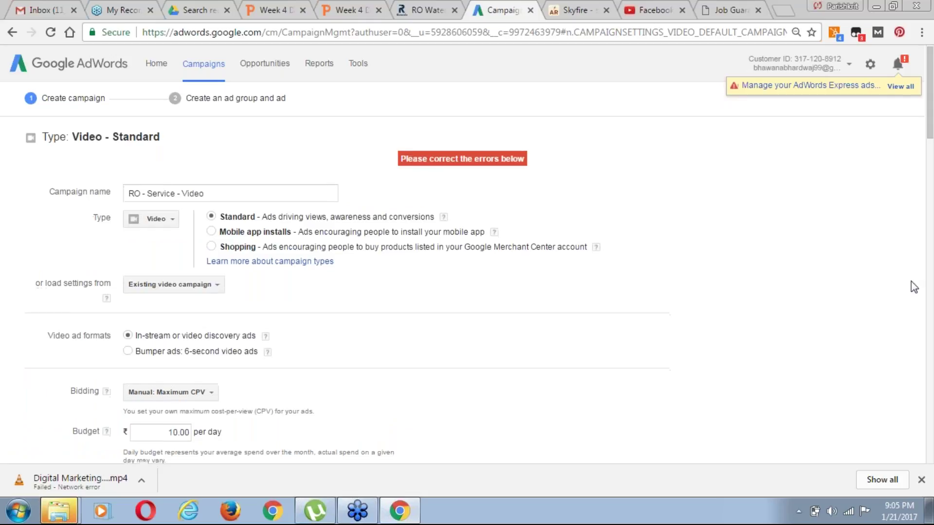
# Set Tuesday's end time to 8:30 PM and save the campaign settings
pyautogui.scroll(-15, 914, 287)
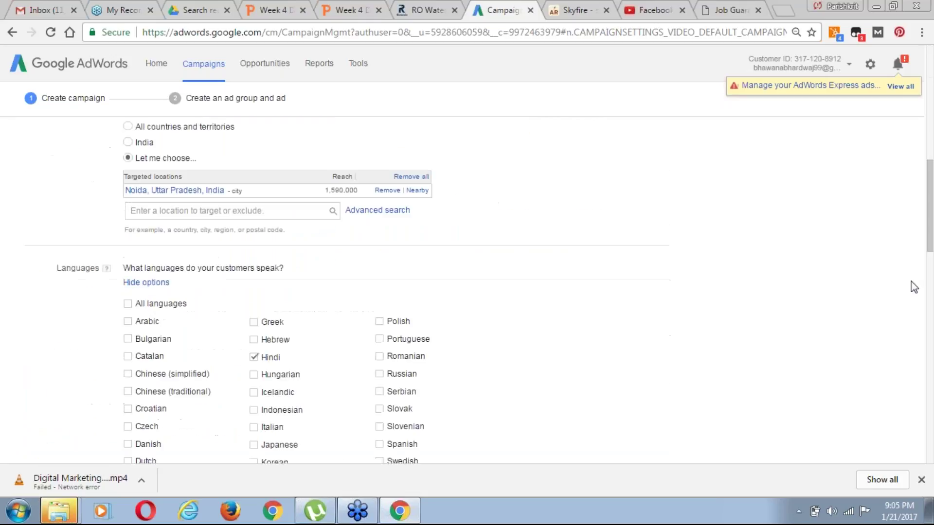
pyautogui.scroll(-13, 913, 287)
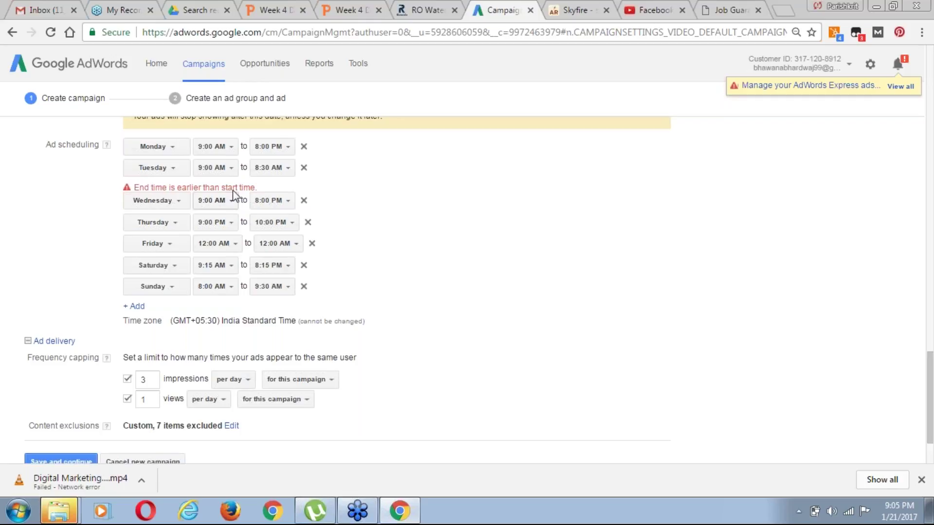
pyautogui.click(277, 171)
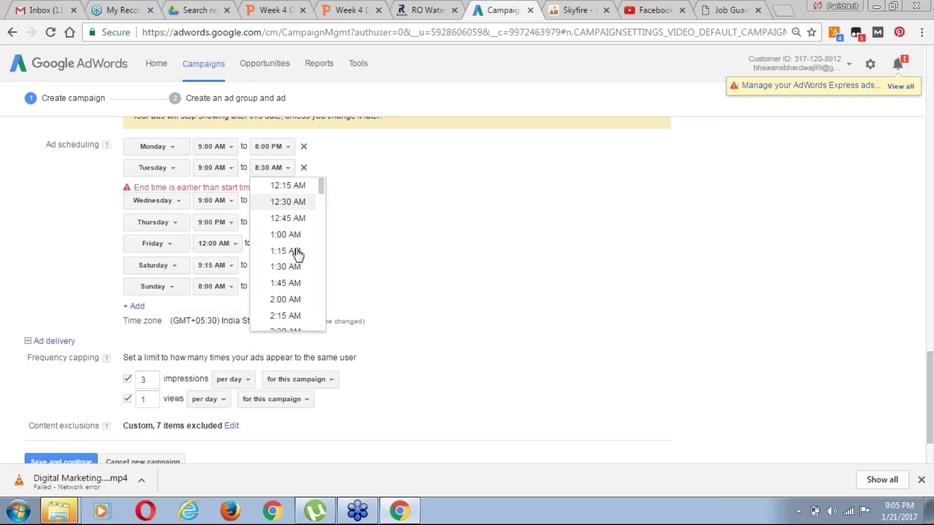
pyautogui.moveTo(322, 189); pyautogui.dragTo(321, 303)
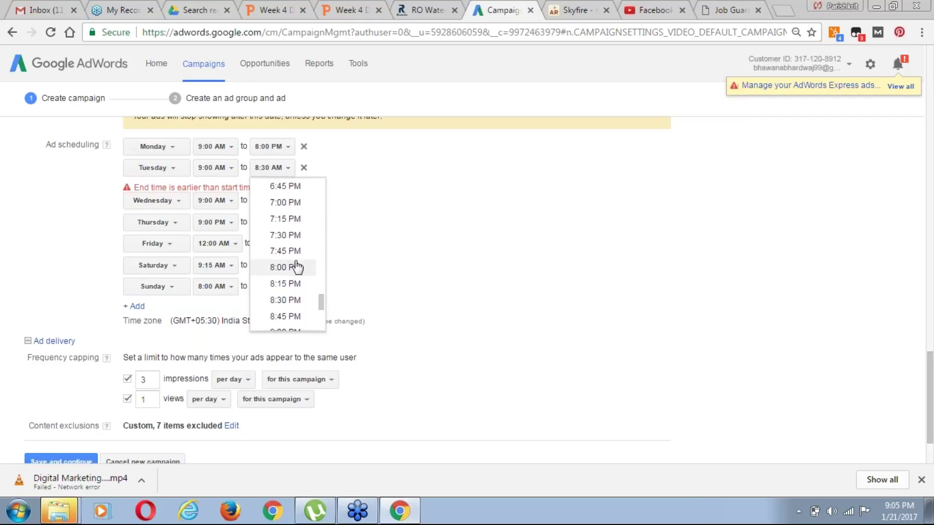
pyautogui.click(295, 300)
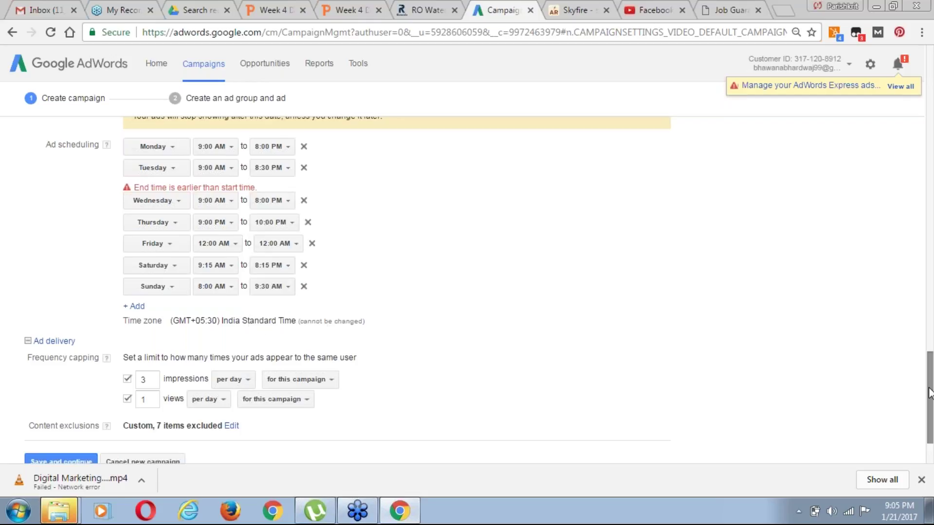
pyautogui.click(59, 460)
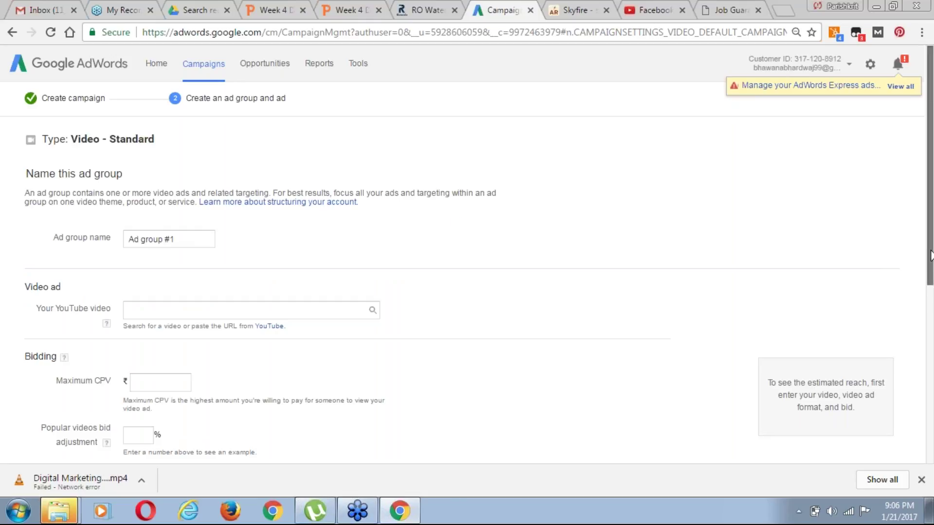
# Replace the default 'Ad group #1' name with 'RO Service Video'
pyautogui.moveTo(930, 257); pyautogui.dragTo(932, 298)
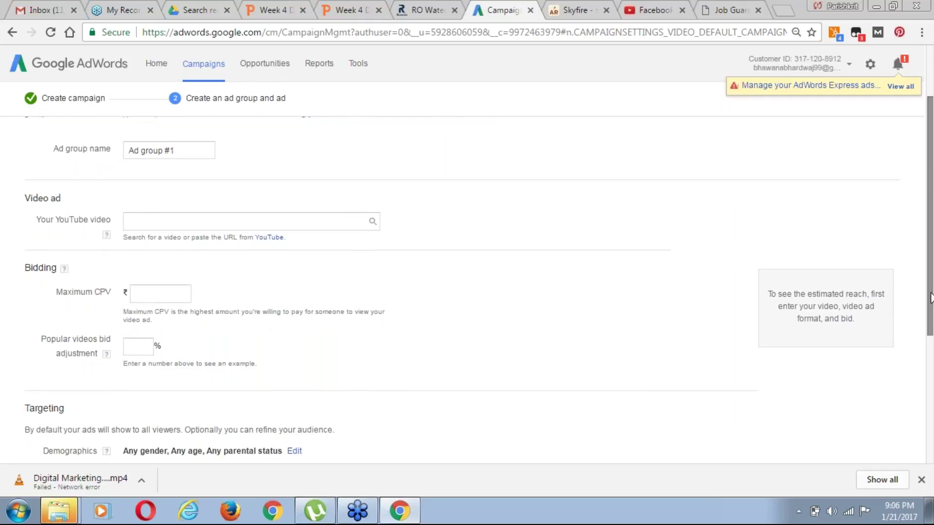
pyautogui.click(180, 150)
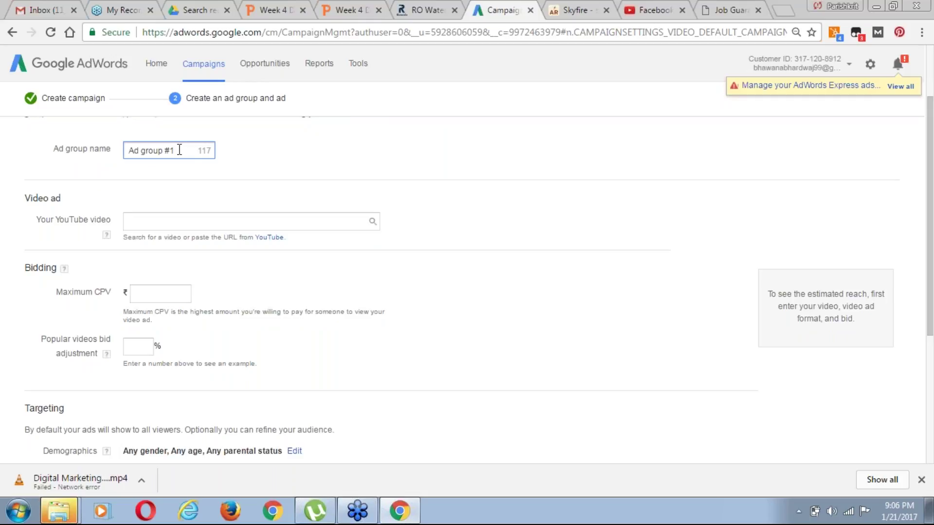
pyautogui.press('BackSpace')
pyautogui.press('BackSpace')
pyautogui.press('BackSpace')
pyautogui.press('BackSpace')
pyautogui.press('BackSpace')
pyautogui.press('BackSpace')
pyautogui.press('BackSpace')
pyautogui.press('BackSpace')
pyautogui.press('BackSpace')
pyautogui.press('BackSpace')
pyautogui.press('BackSpace')
pyautogui.write('Ro')
pyautogui.press('BackSpace')
pyautogui.write('O Service Video')
pyautogui.click(149, 218)
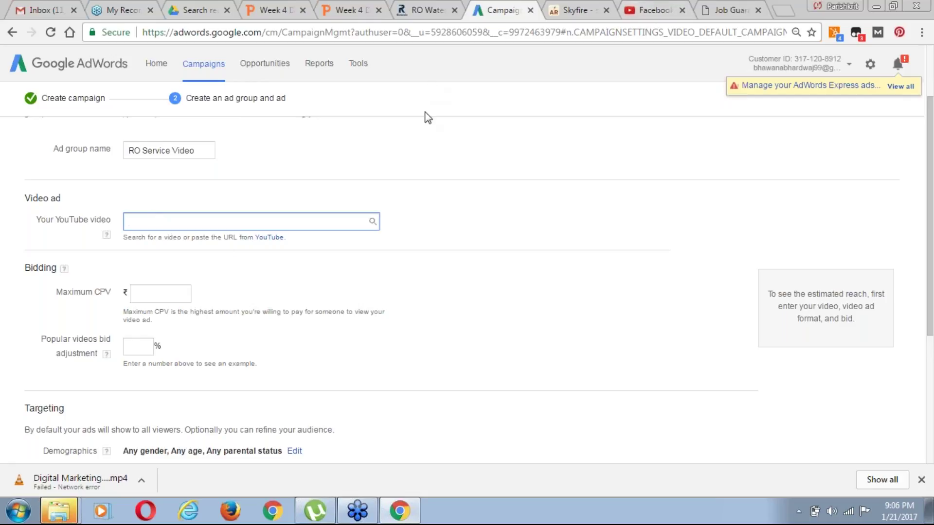
# Search YouTube for 'rowala' and open the RO UV Lamp fitting video
pyautogui.click(646, 13)
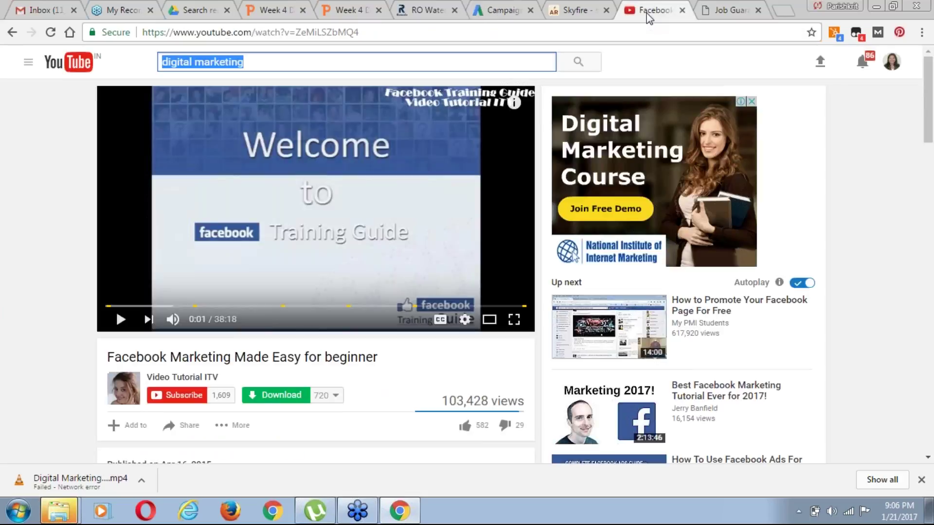
pyautogui.write('rowala')
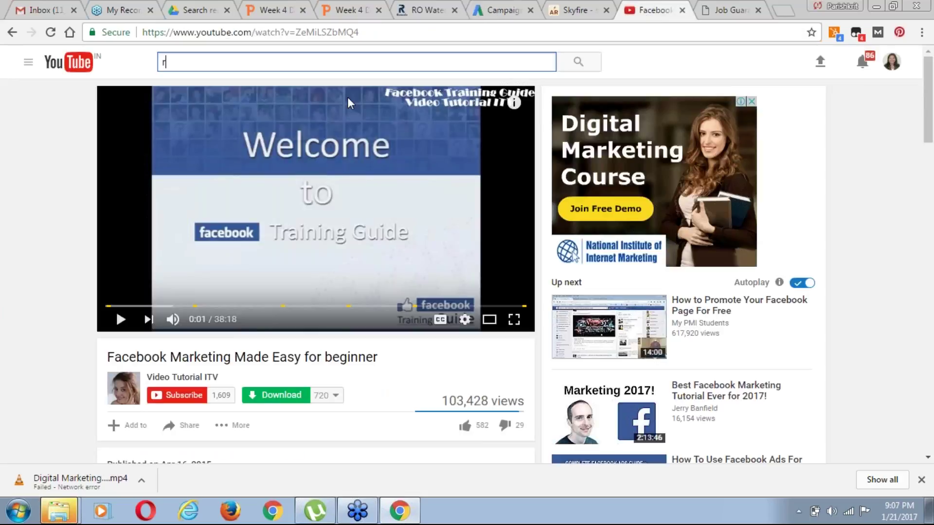
pyautogui.press('Return')
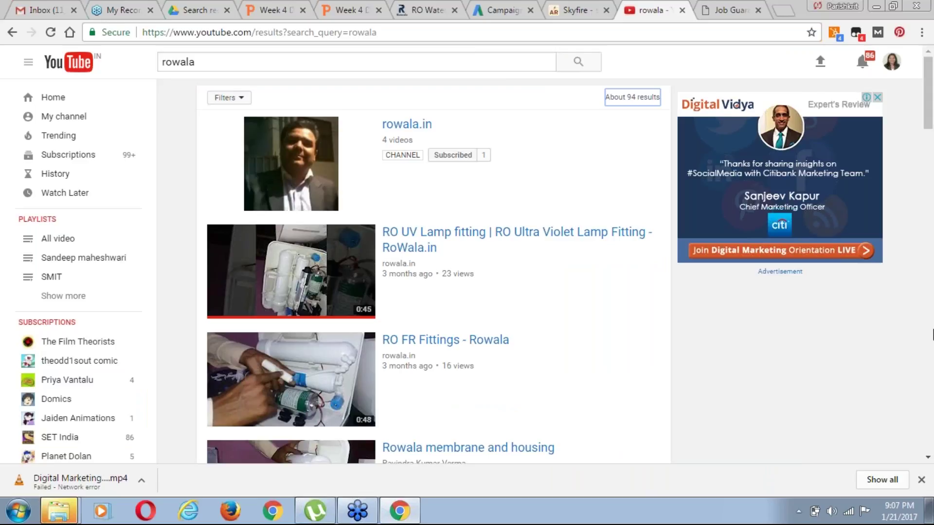
pyautogui.scroll(-2, 487, 263)
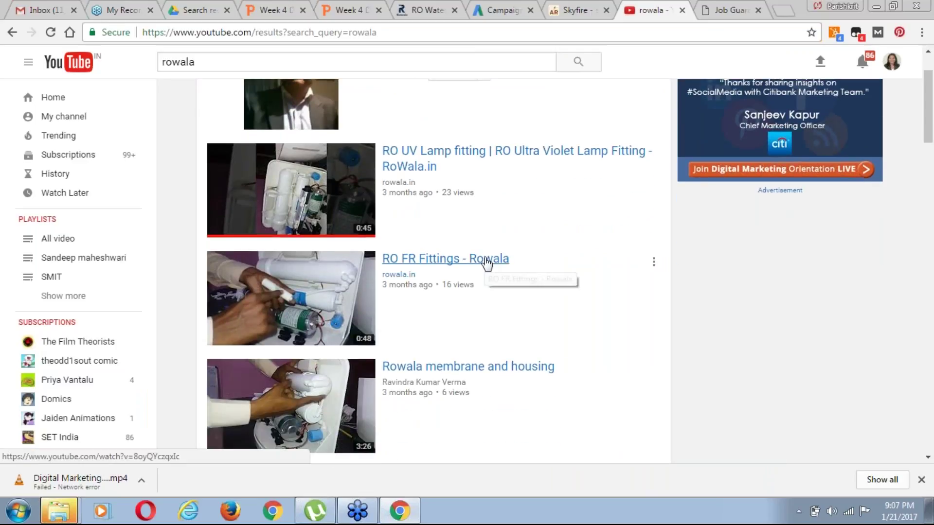
pyautogui.scroll(-1, 487, 263)
pyautogui.scroll(-2, 487, 263)
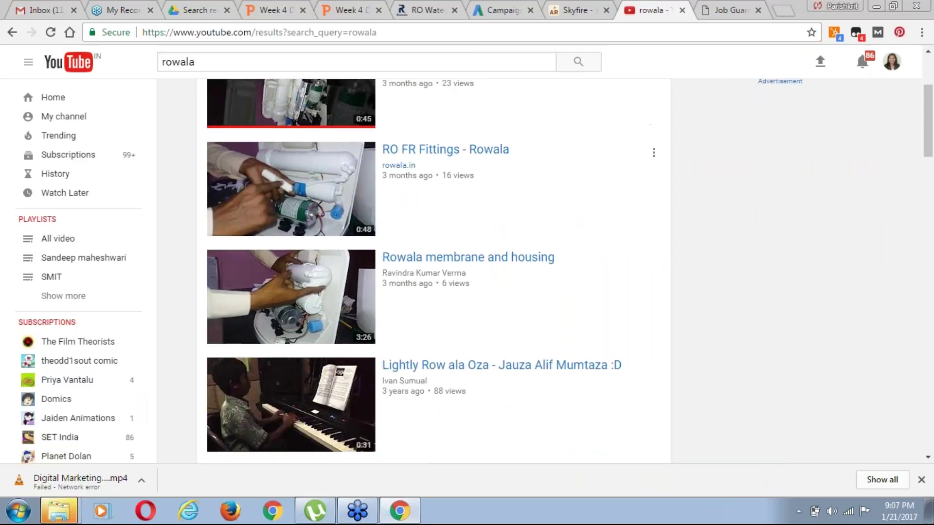
pyautogui.scroll(-2, 494, 269)
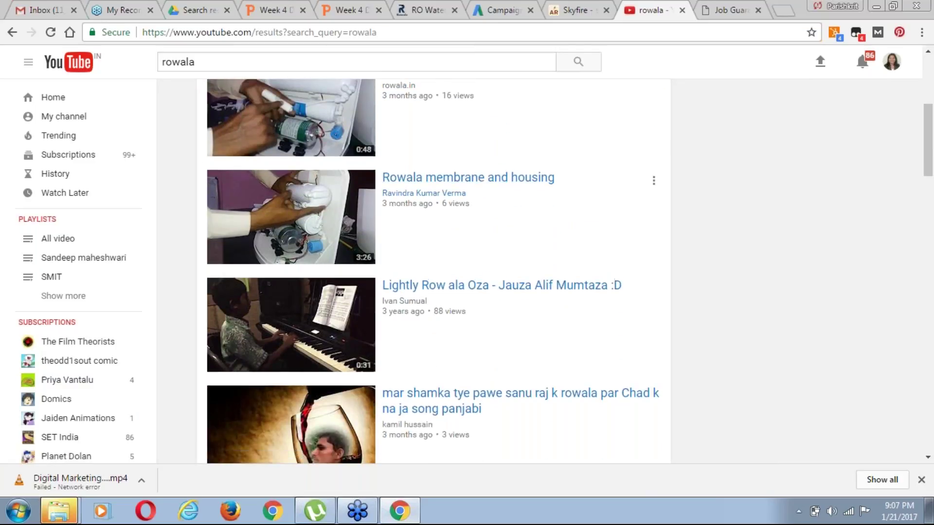
pyautogui.scroll(2, 437, 271)
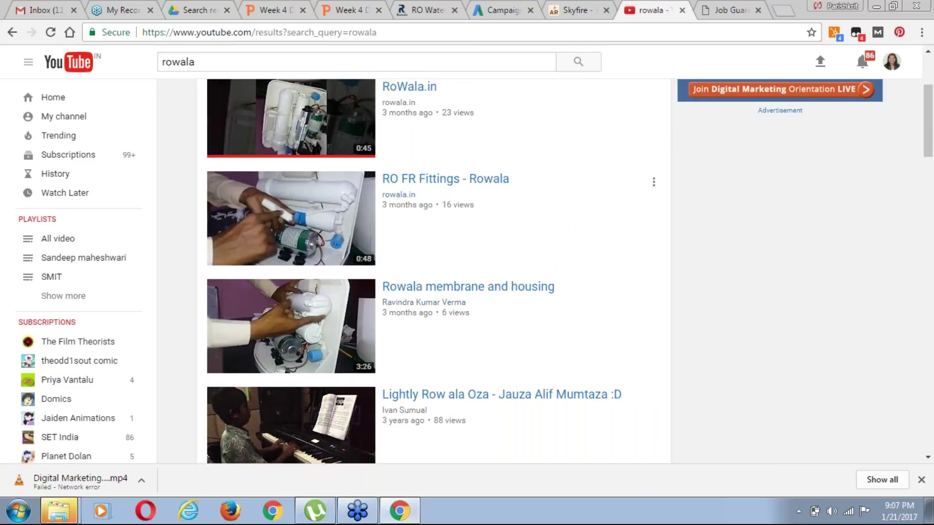
pyautogui.scroll(2, 438, 282)
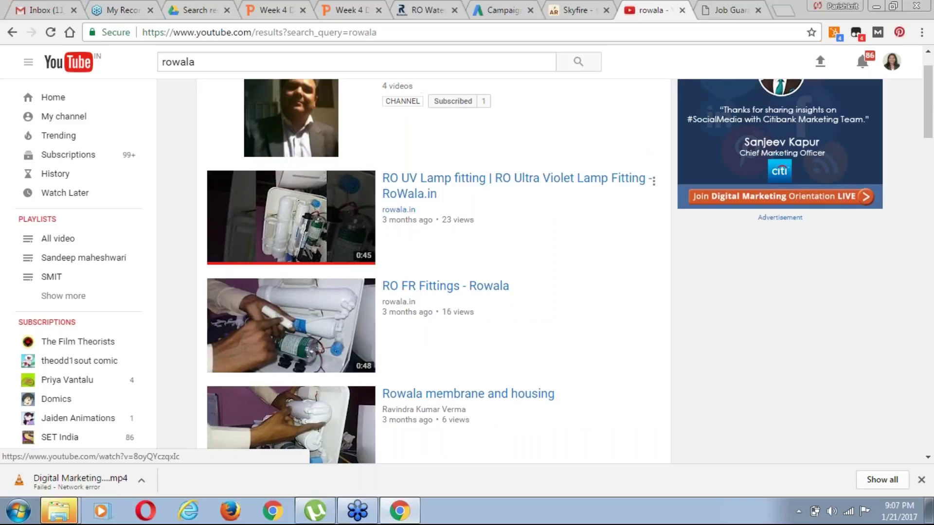
pyautogui.scroll(-1, 780, 146)
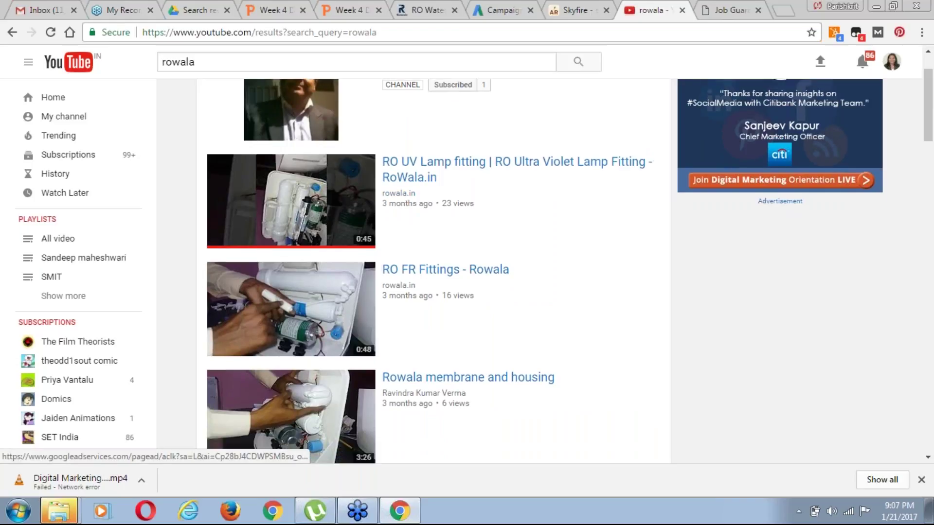
pyautogui.scroll(-1, 501, 159)
pyautogui.click(525, 156)
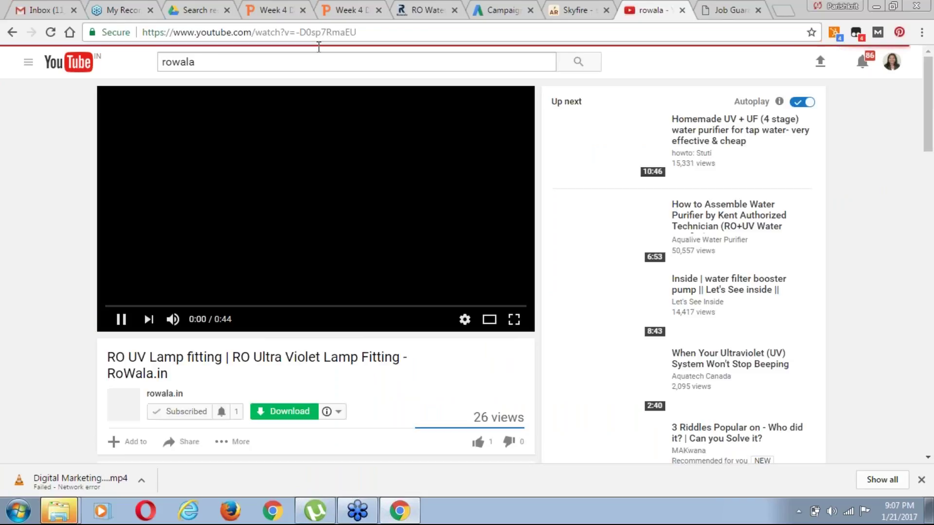
# Pause the video and select its youtu.be short link from the Share options
pyautogui.click(321, 31)
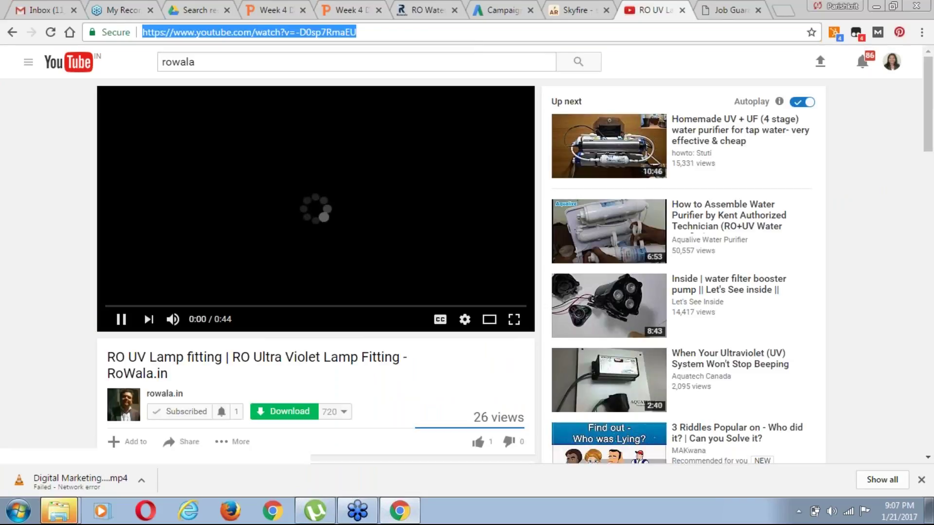
pyautogui.write('https://www.youtube.com/watch?v=-D0sp7RmaEU')
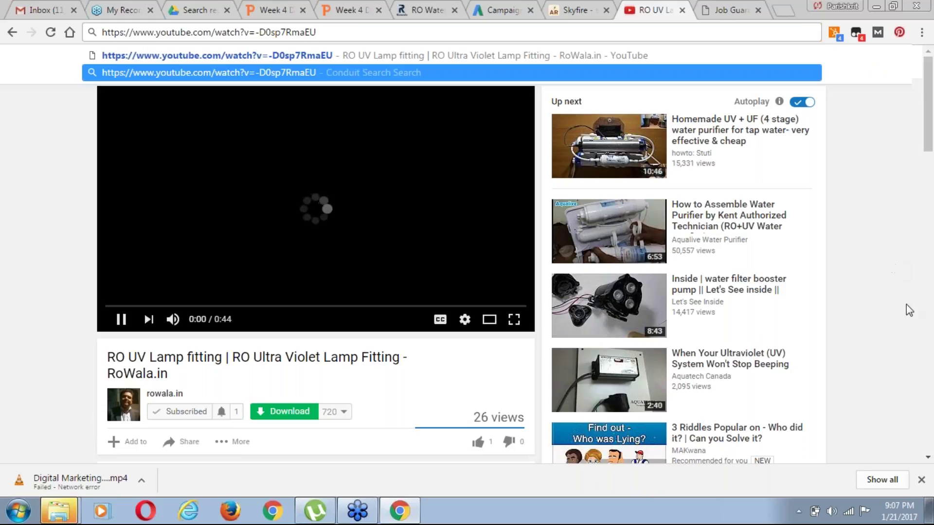
pyautogui.click(905, 309)
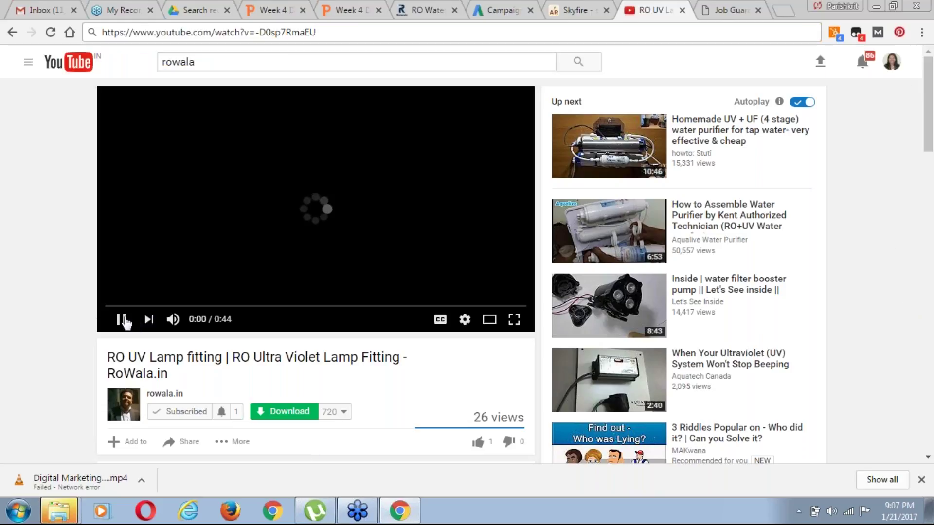
pyautogui.press('m')
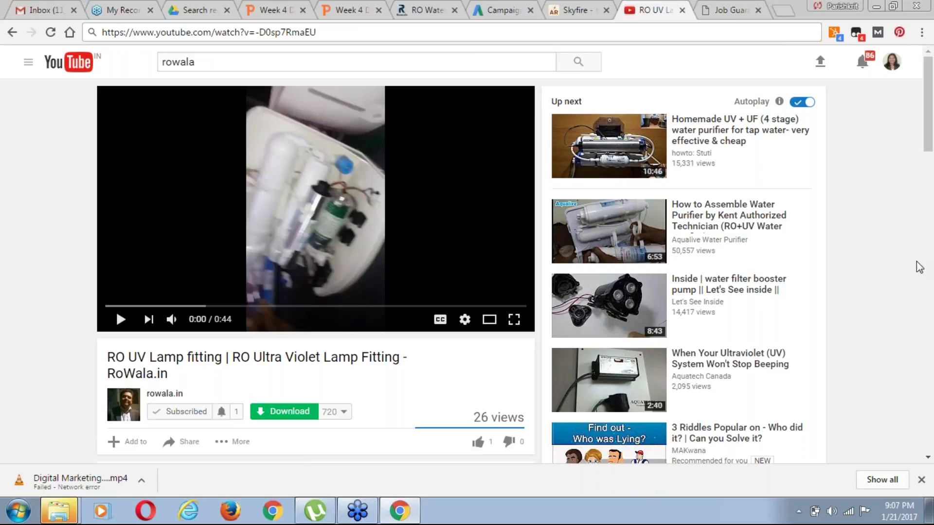
pyautogui.click(927, 459)
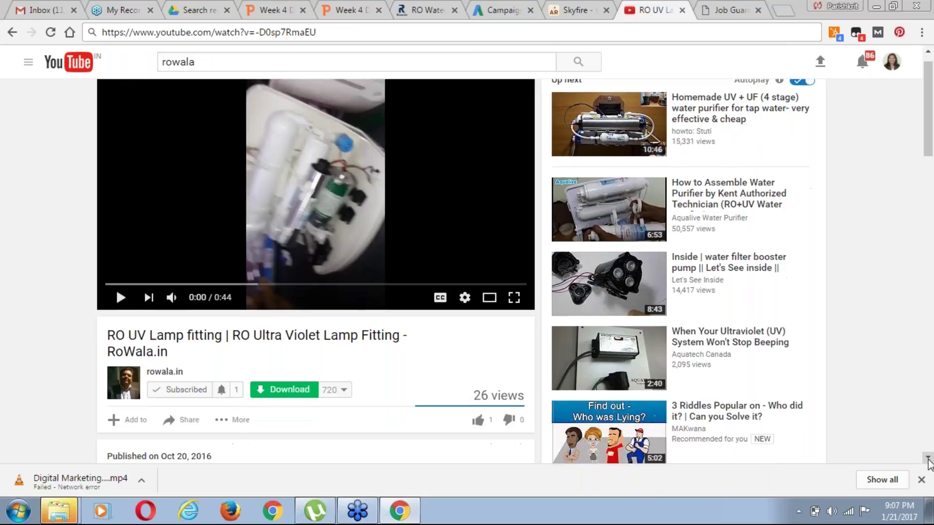
pyautogui.scroll(-3, 929, 463)
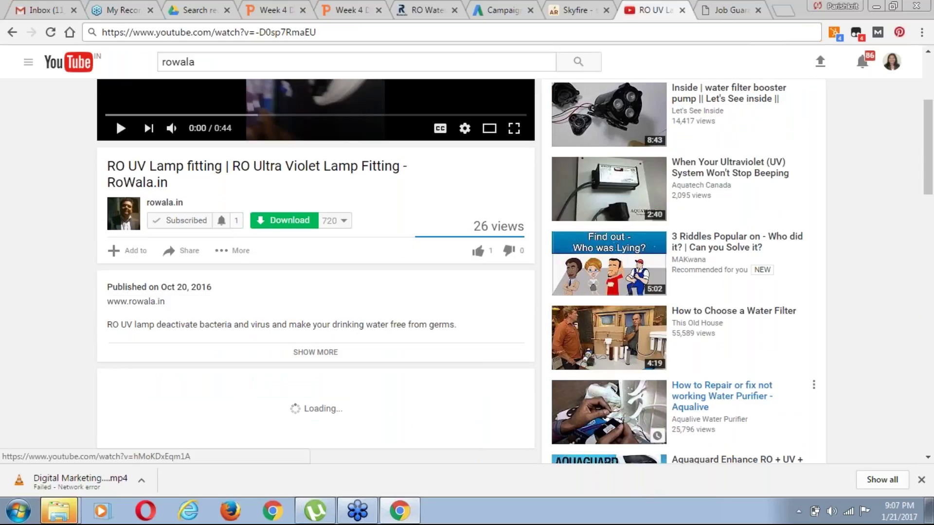
pyautogui.click(188, 253)
pyautogui.click(216, 349)
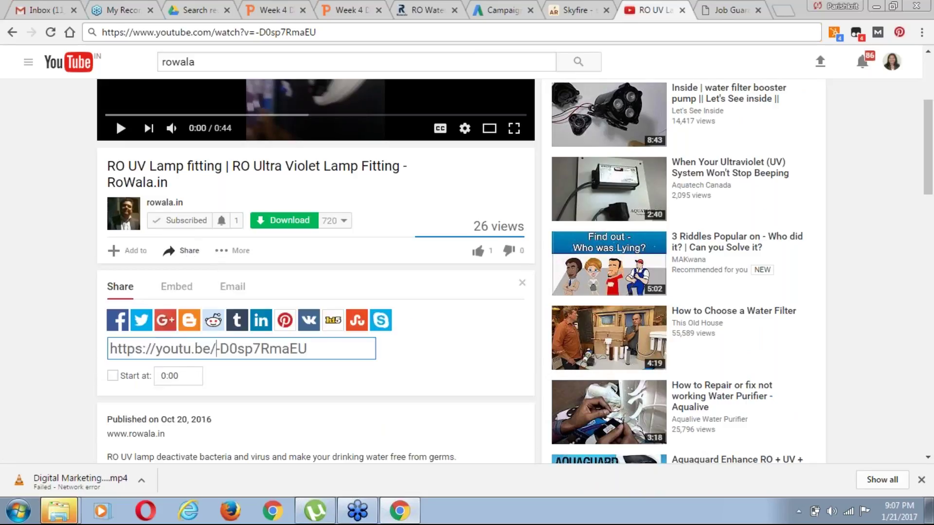
pyautogui.moveTo(309, 349); pyautogui.dragTo(250, 322)
pyautogui.hotkey('ctrl', 'c')
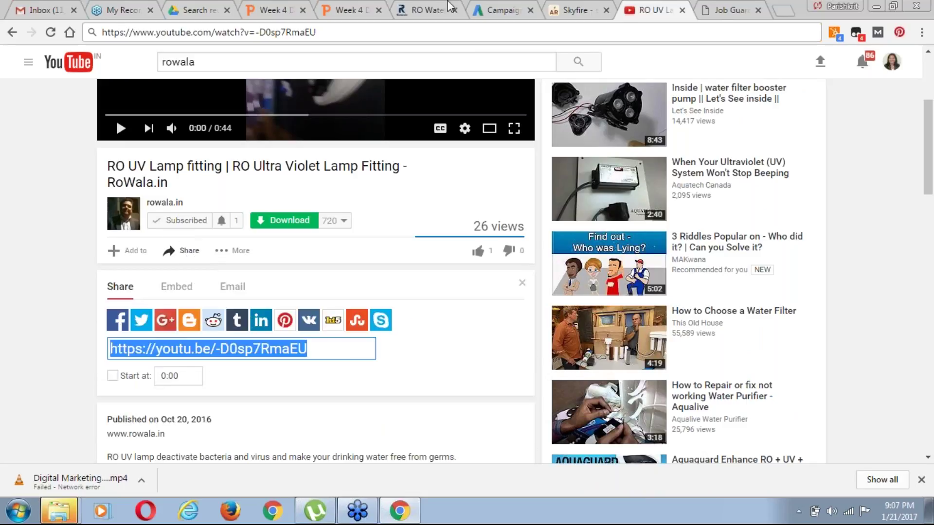
pyautogui.click(512, 11)
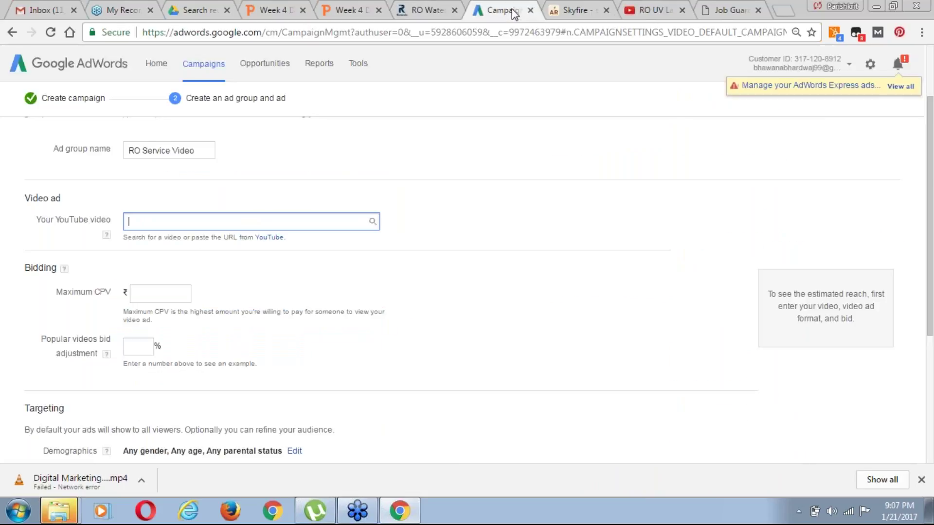
# Paste the youtu.be link into the Your YouTube video field so the video loads
pyautogui.hotkey('ctrl', 'v')
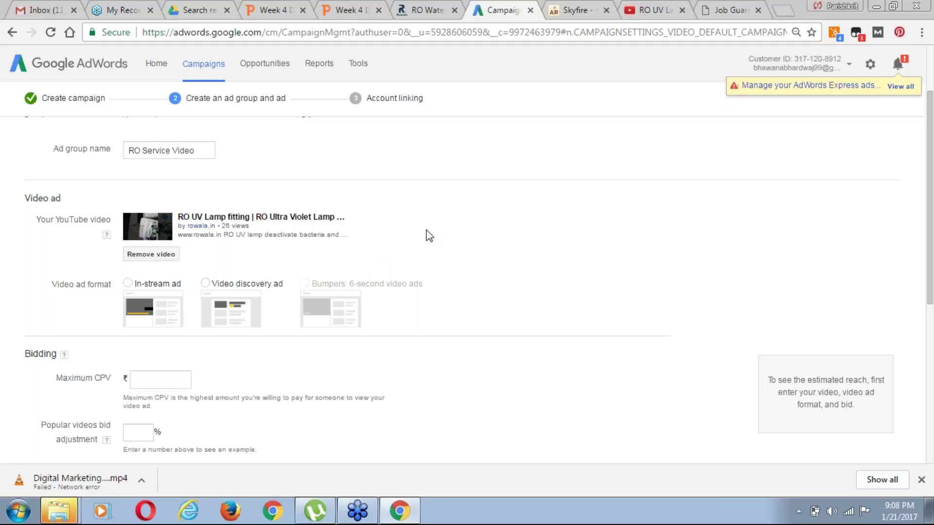
pyautogui.moveTo(931, 276); pyautogui.dragTo(931, 301)
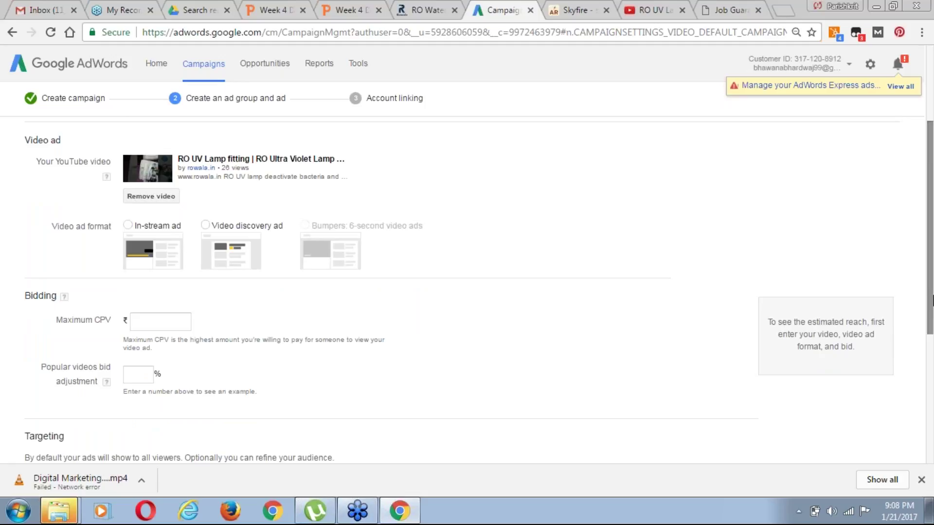
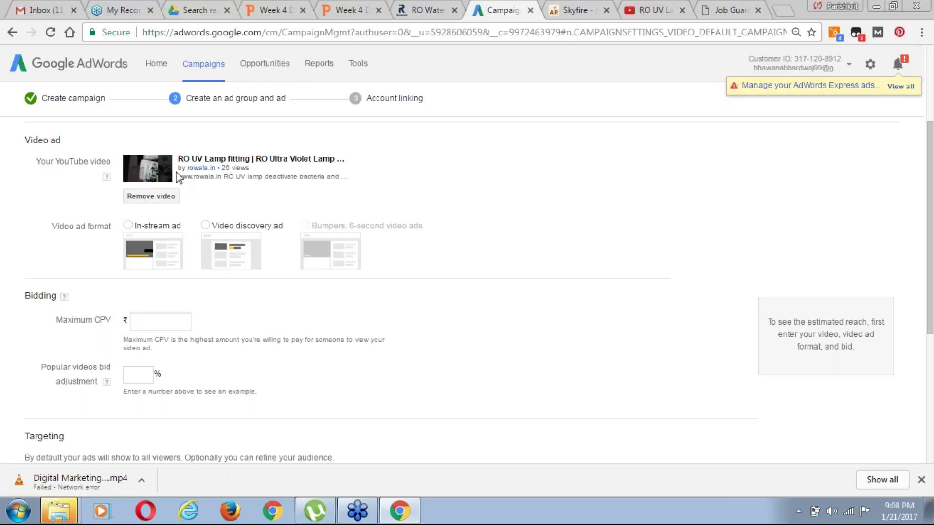
# Switch the video ad format from video discovery to in-stream
pyautogui.click(205, 225)
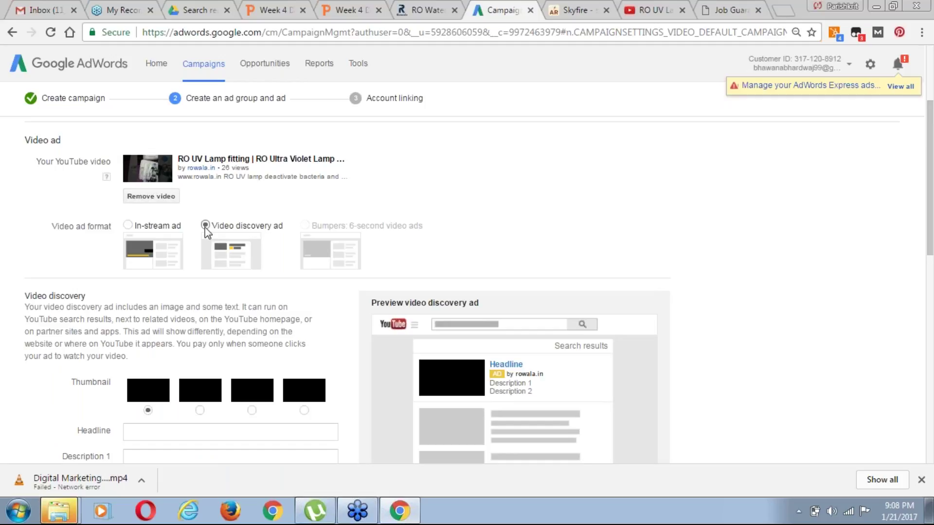
pyautogui.scroll(-2, 506, 303)
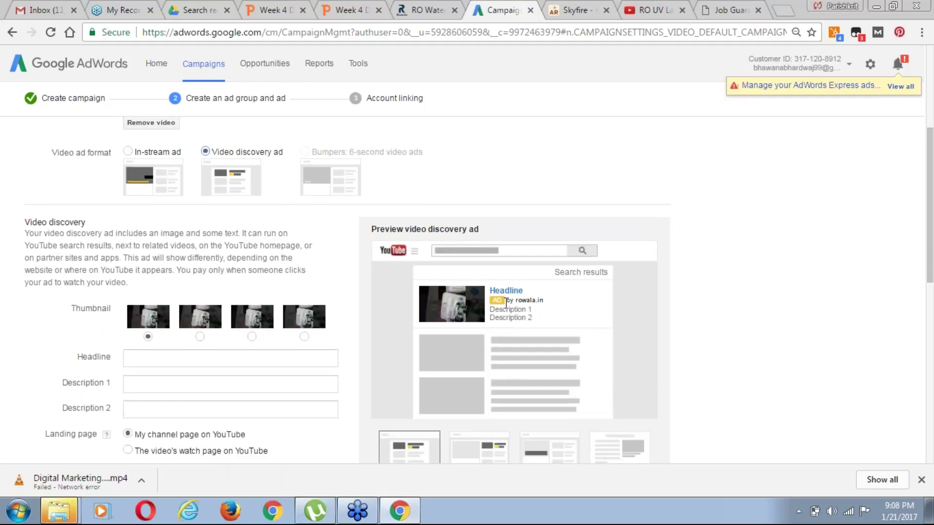
pyautogui.click(127, 152)
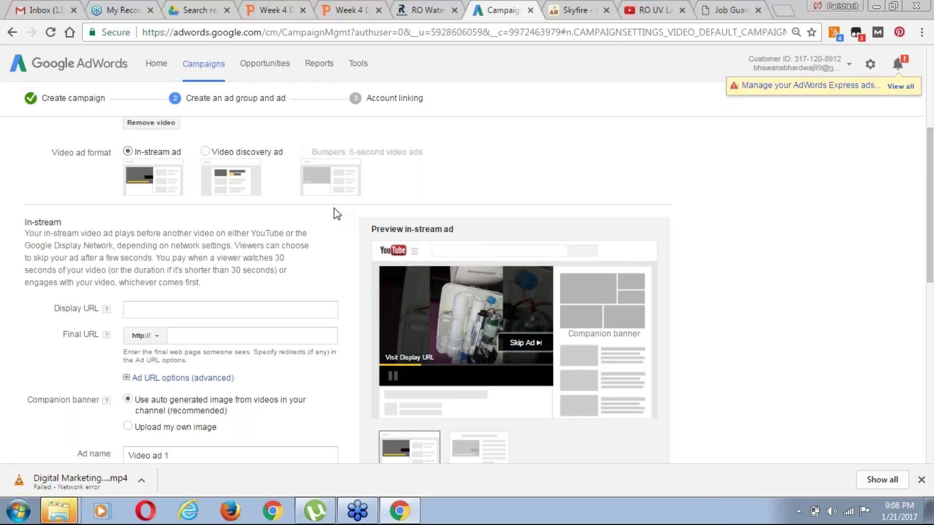
pyautogui.moveTo(930, 253); pyautogui.dragTo(931, 281)
pyautogui.click(185, 219)
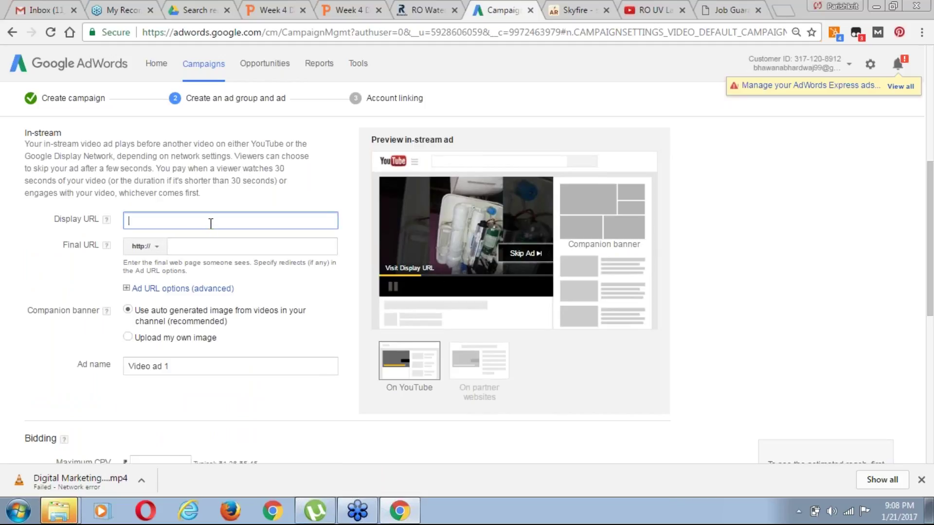
# Paste the copied rowala.in address into Display URL and begin the /RO- path
pyautogui.write('Call')
pyautogui.press('BackSpace')
pyautogui.press('BackSpace')
pyautogui.press('BackSpace')
pyautogui.press('BackSpace')
pyautogui.press('BackSpace')
pyautogui.click(418, 12)
pyautogui.click(286, 37)
pyautogui.hotkey('ctrl', 'c')
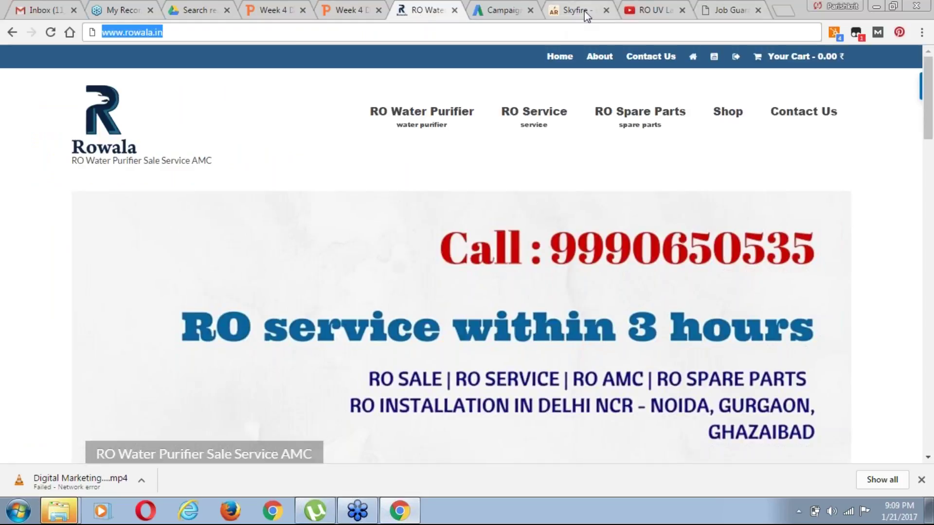
pyautogui.click(502, 11)
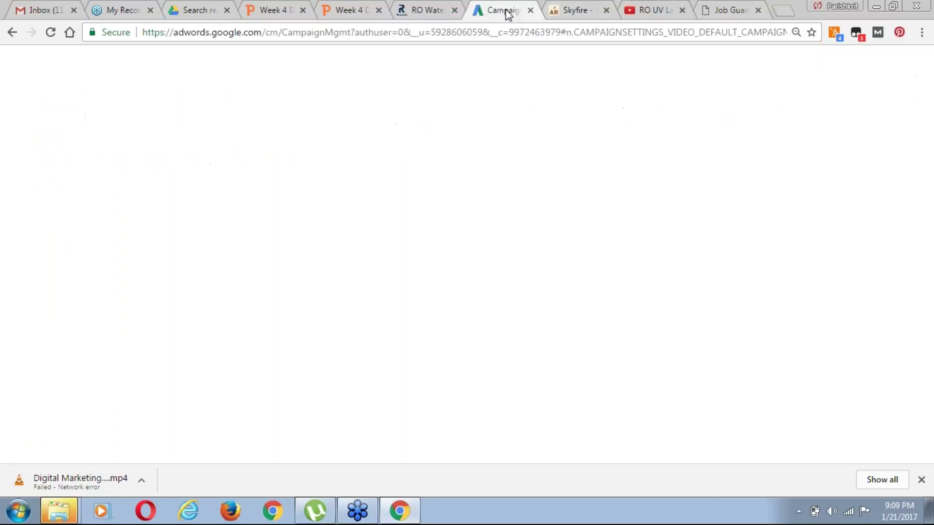
pyautogui.hotkey('ctrl', 'v')
pyautogui.write('/')
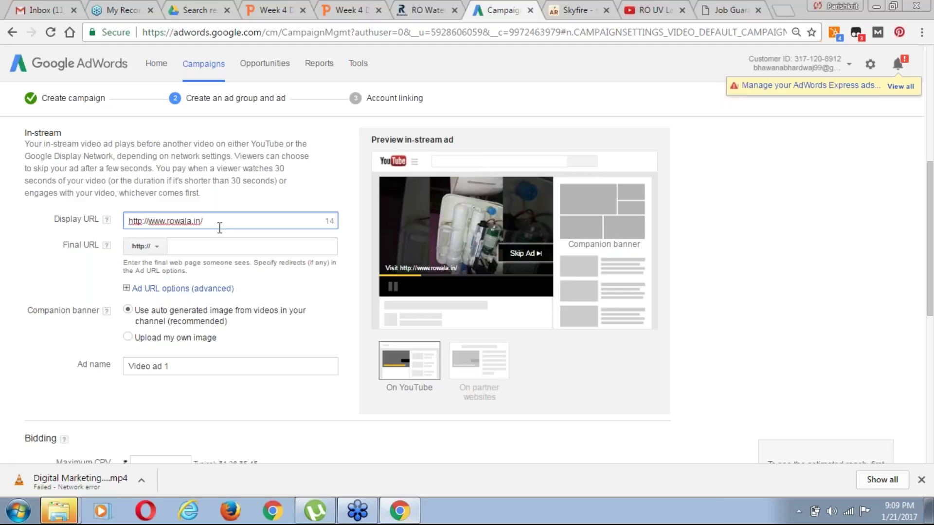
pyautogui.write('Ser')
pyautogui.press('BackSpace')
pyautogui.press('BackSpace')
pyautogui.press('BackSpace')
pyautogui.write('RO--')
pyautogui.click(200, 246)
pyautogui.write('www.rowala.in/RO-')
pyautogui.click(199, 246)
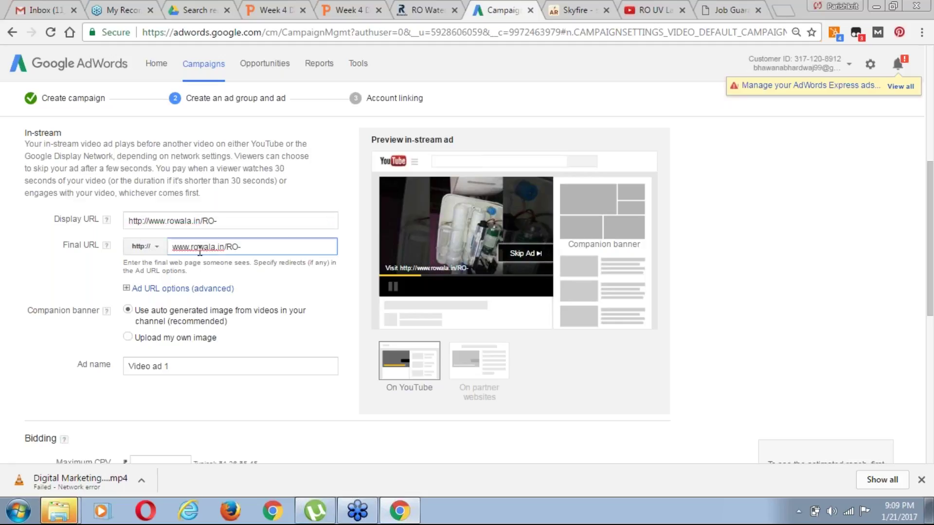
pyautogui.press('End')
pyautogui.press('BackSpace')
pyautogui.press('BackSpace')
pyautogui.press('BackSpace')
pyautogui.press('BackSpace')
pyautogui.write('/')
pyautogui.click(216, 221)
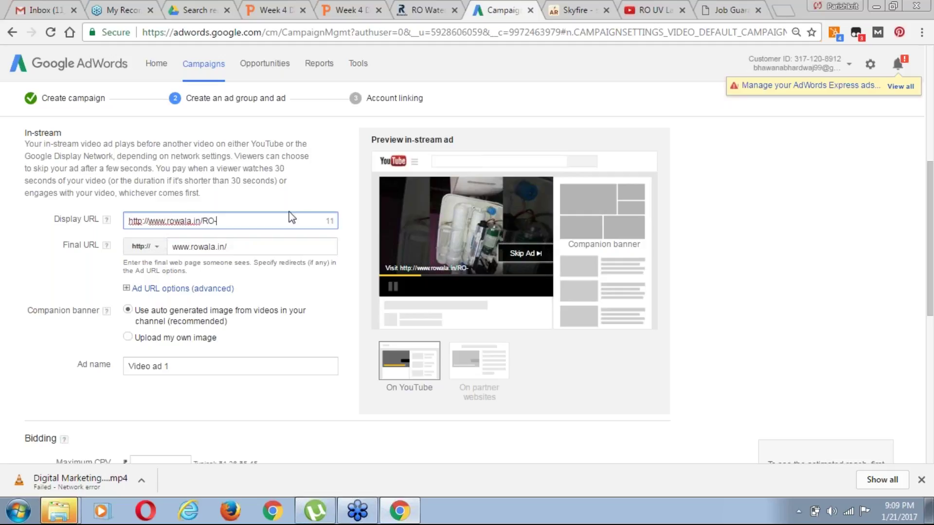
pyautogui.write('SERVICE')
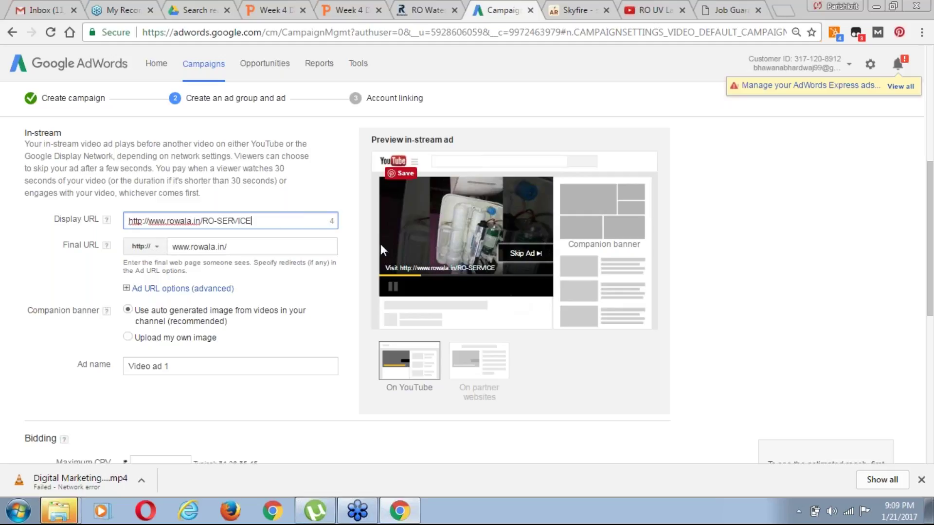
pyautogui.press('BackSpace')
pyautogui.press('BackSpace')
pyautogui.press('BackSpace')
pyautogui.press('BackSpace')
pyautogui.press('BackSpace')
pyautogui.press('BackSpace')
pyautogui.write('e')
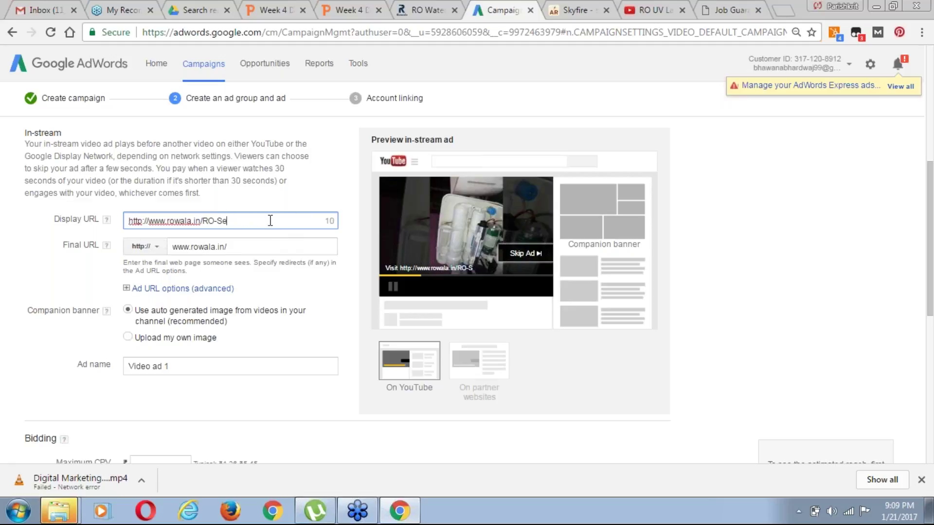
pyautogui.write('rvice')
pyautogui.moveTo(929, 285); pyautogui.dragTo(929, 313)
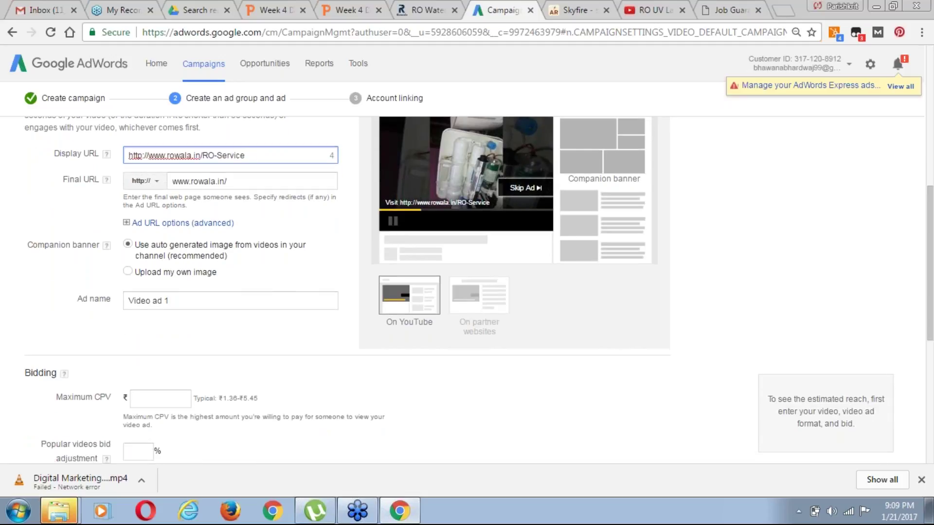
pyautogui.click(449, 208)
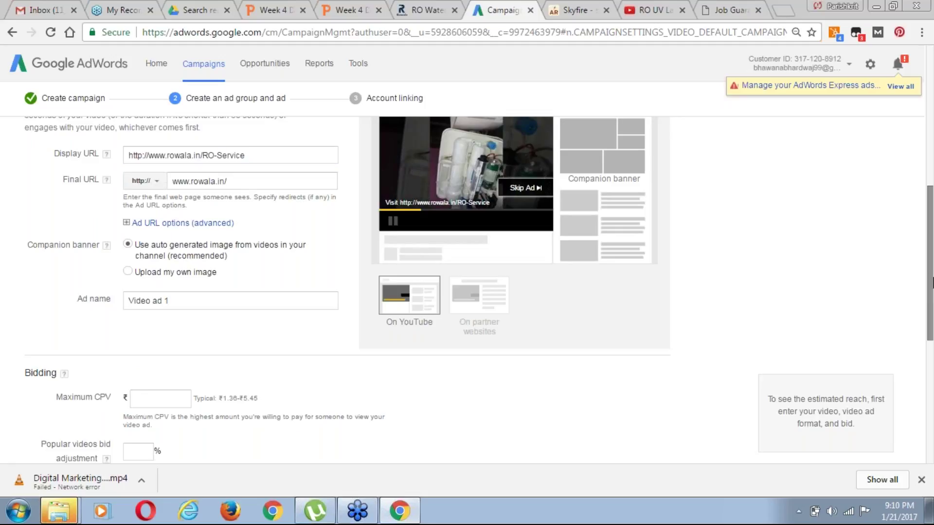
pyautogui.moveTo(931, 279); pyautogui.dragTo(931, 300)
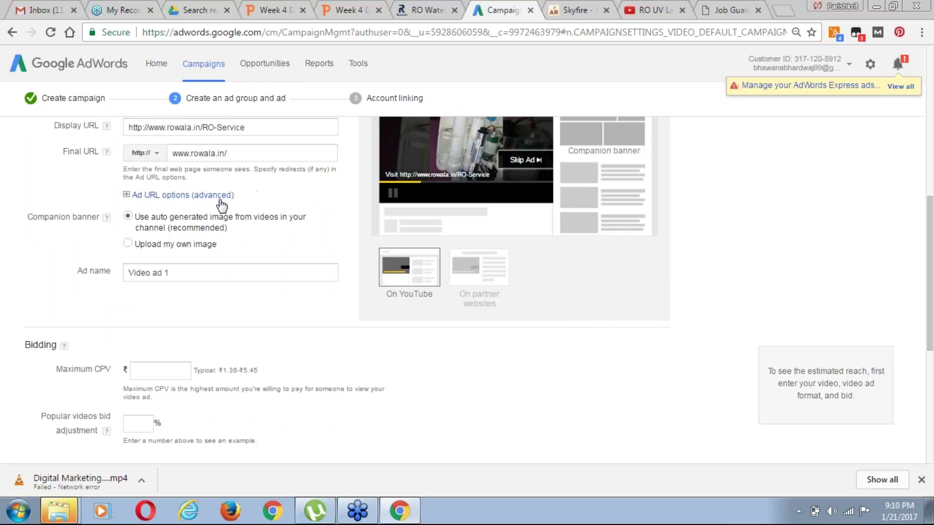
pyautogui.click(203, 196)
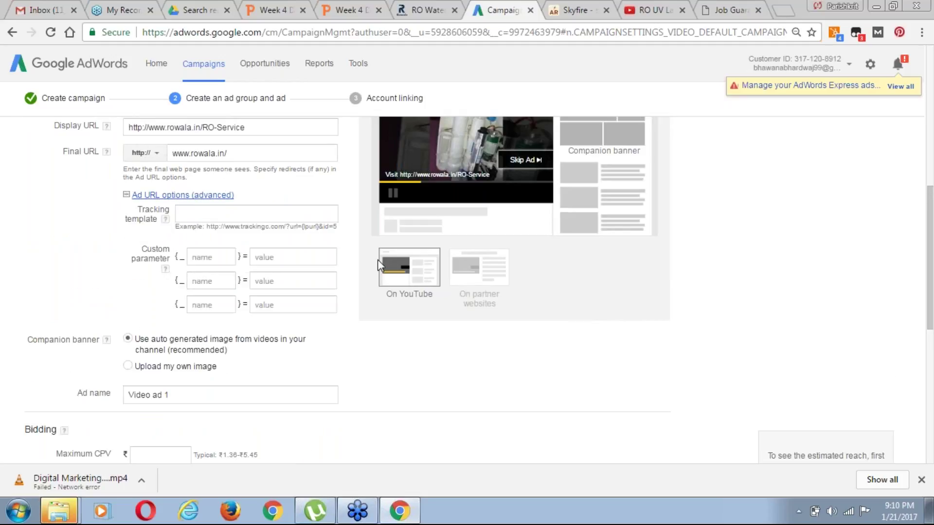
pyautogui.moveTo(931, 262); pyautogui.dragTo(931, 261)
pyautogui.scroll(-1, 599, 239)
pyautogui.moveTo(931, 261); pyautogui.dragTo(932, 248)
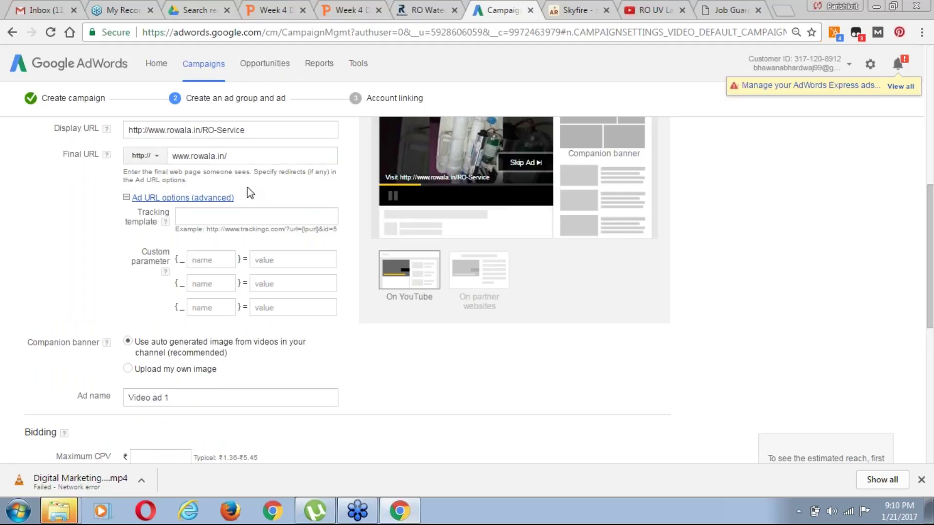
pyautogui.click(127, 197)
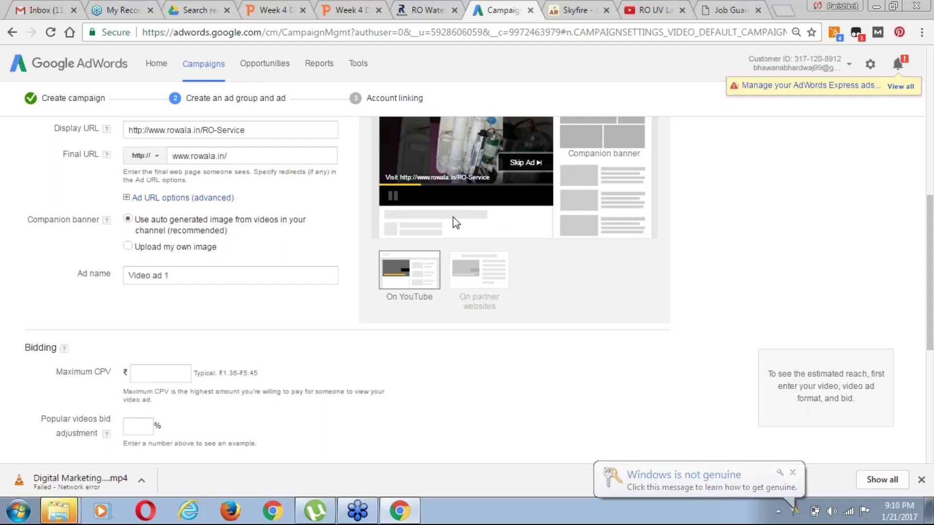
# Replace 'Video ad 1' with the copied YouTube title 'RO UV Lamp fitting | RO Ultra Violet Lamp Fitting - RoWala.in'
pyautogui.click(183, 277)
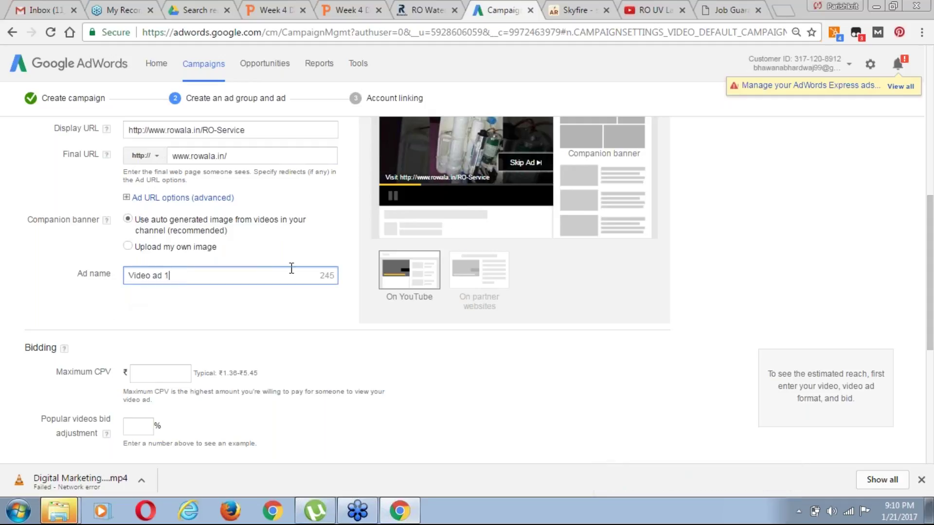
pyautogui.click(654, 10)
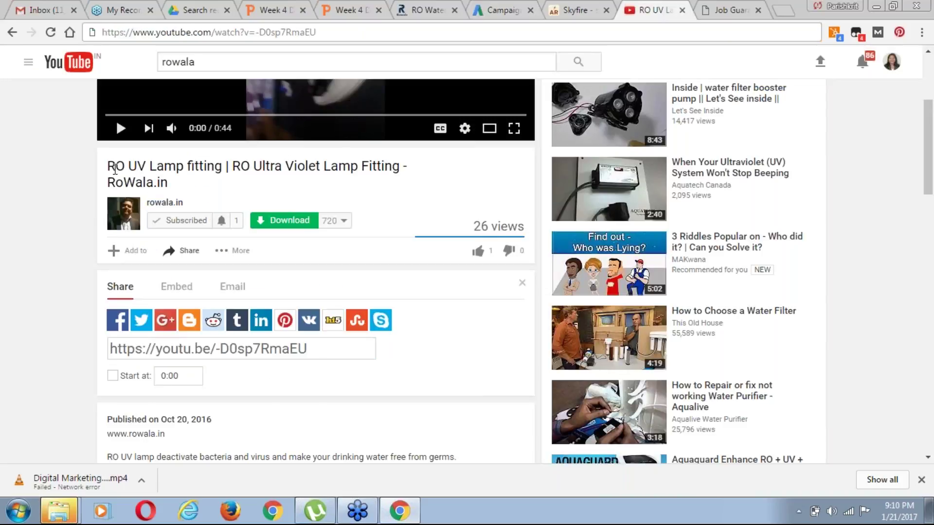
pyautogui.tripleClick(170, 177)
pyautogui.hotkey('ctrl', 'c')
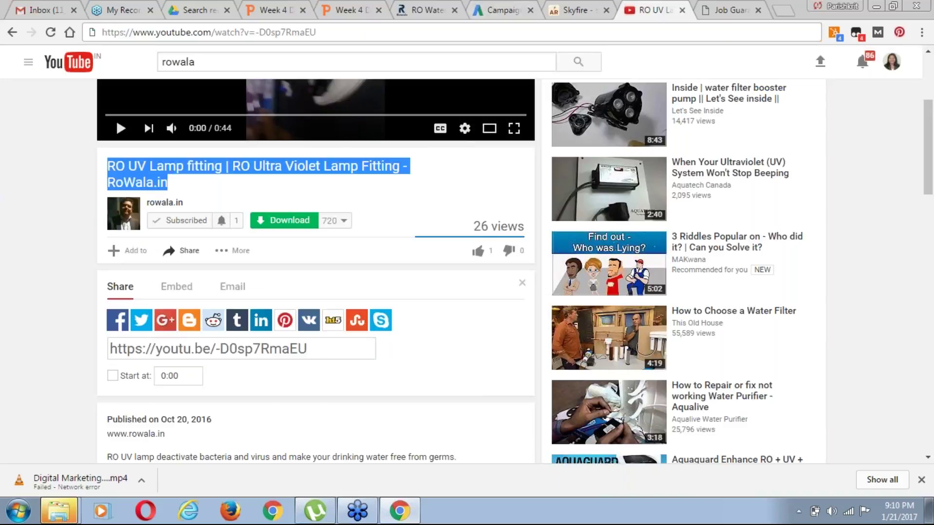
pyautogui.click(503, 10)
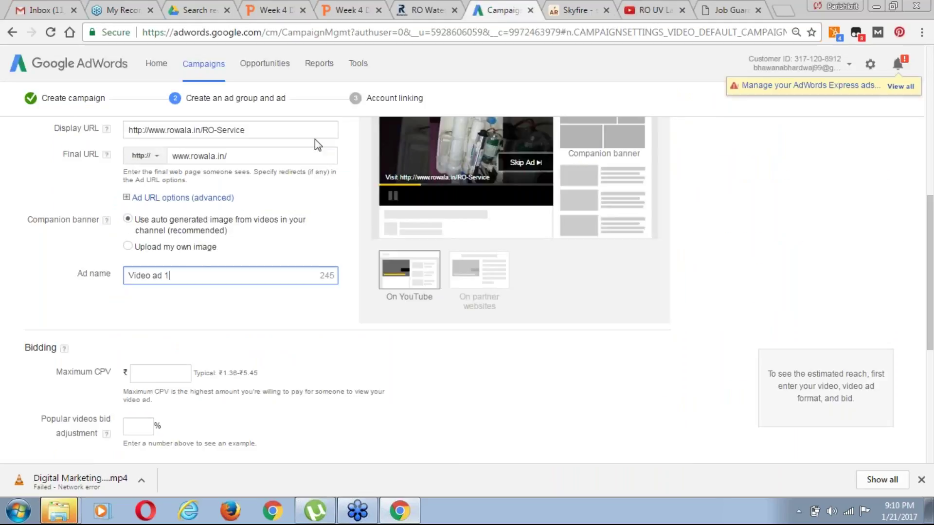
pyautogui.hotkey('ctrl', 'a')
pyautogui.hotkey('ctrl', 'v')
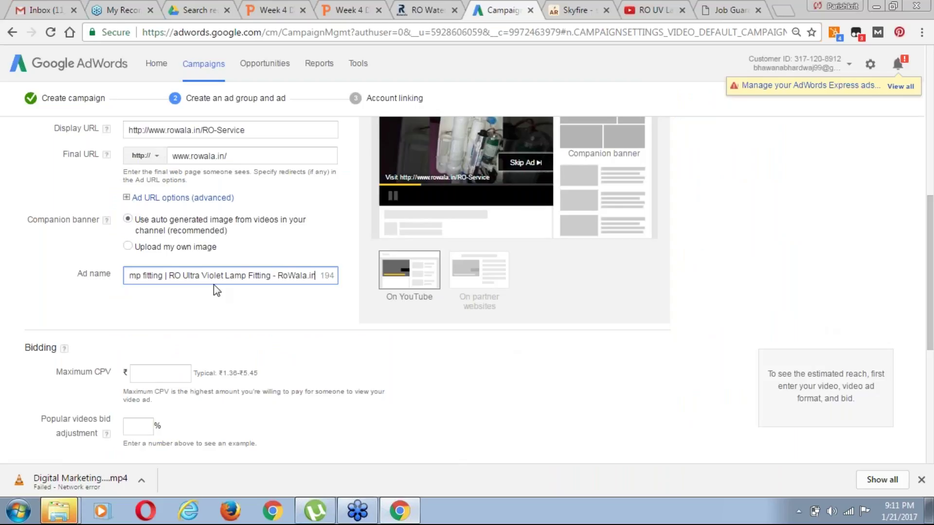
pyautogui.moveTo(931, 293); pyautogui.dragTo(931, 350)
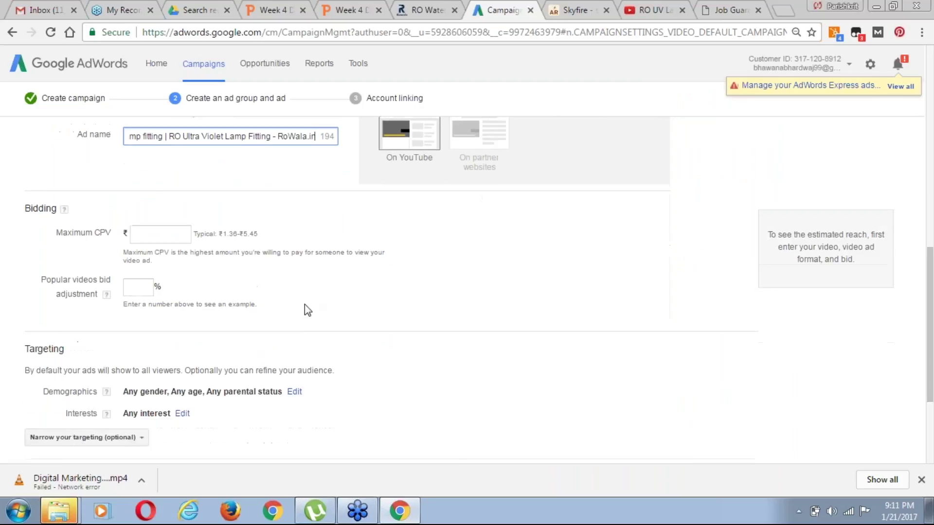
pyautogui.click(153, 233)
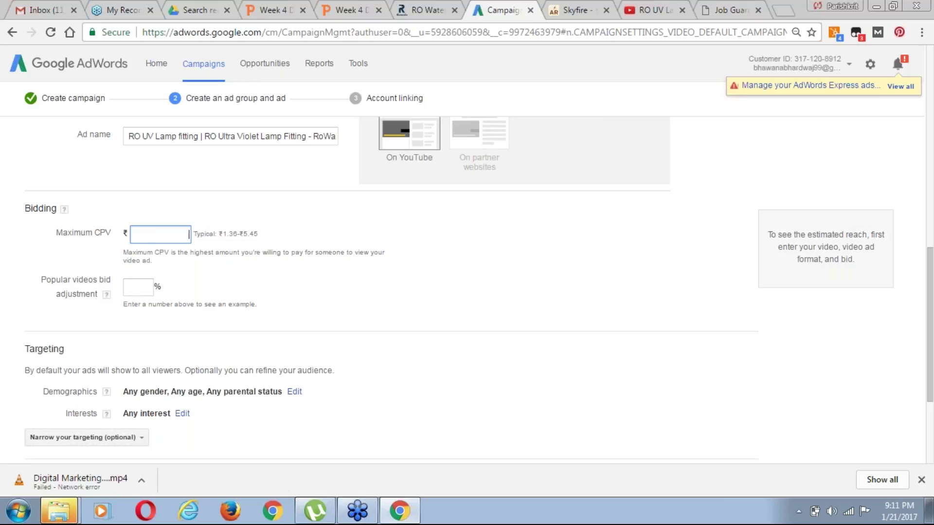
pyautogui.write('0.10')
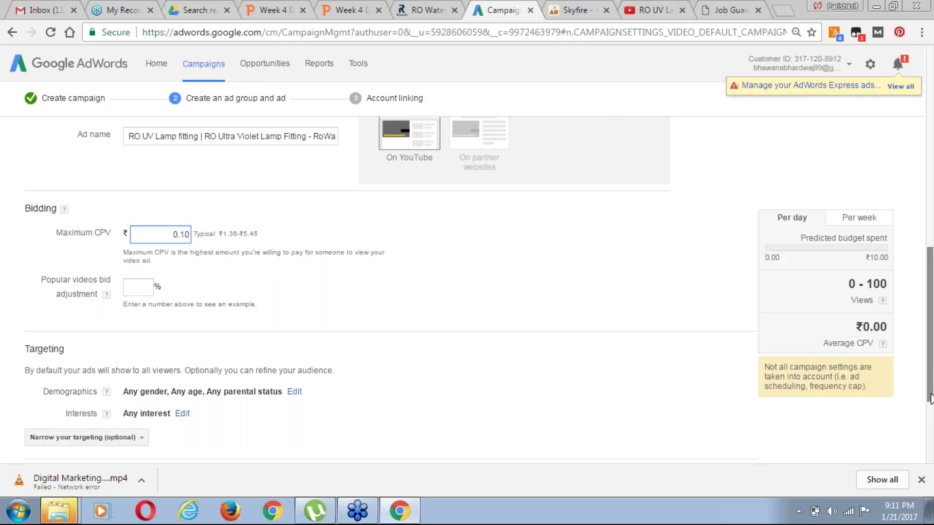
pyautogui.moveTo(931, 397); pyautogui.dragTo(932, 416)
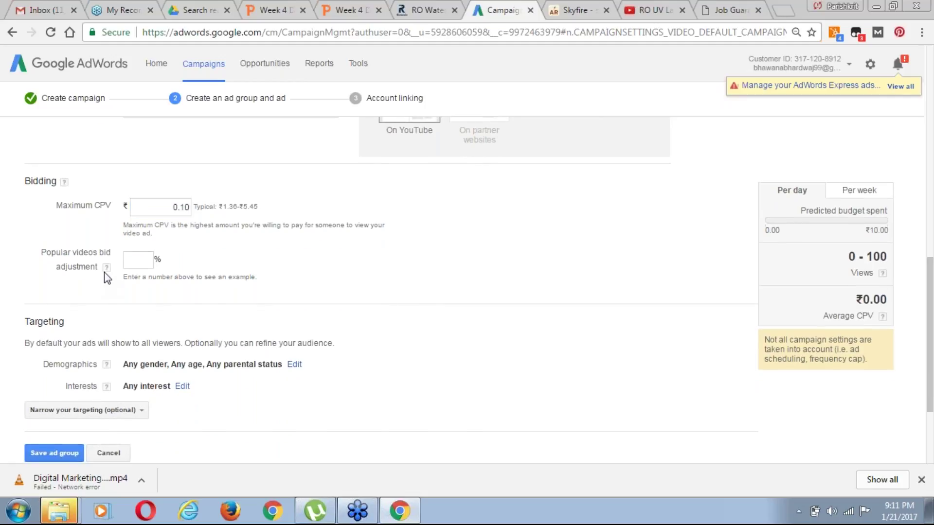
pyautogui.click(139, 266)
pyautogui.moveTo(930, 346); pyautogui.dragTo(931, 372)
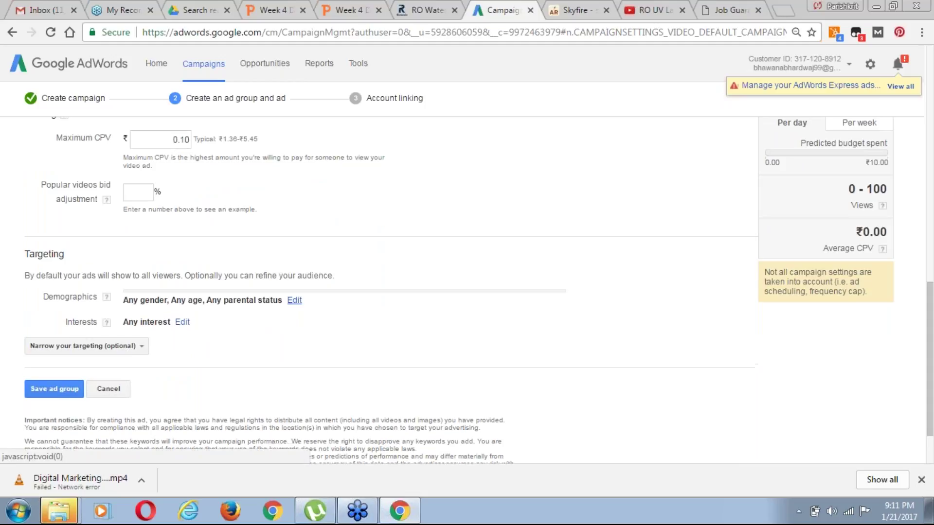
# Uncheck 'Not a parent' under Parental status in Demographics and confirm
pyautogui.click(294, 297)
pyautogui.scroll(-1, 459, 290)
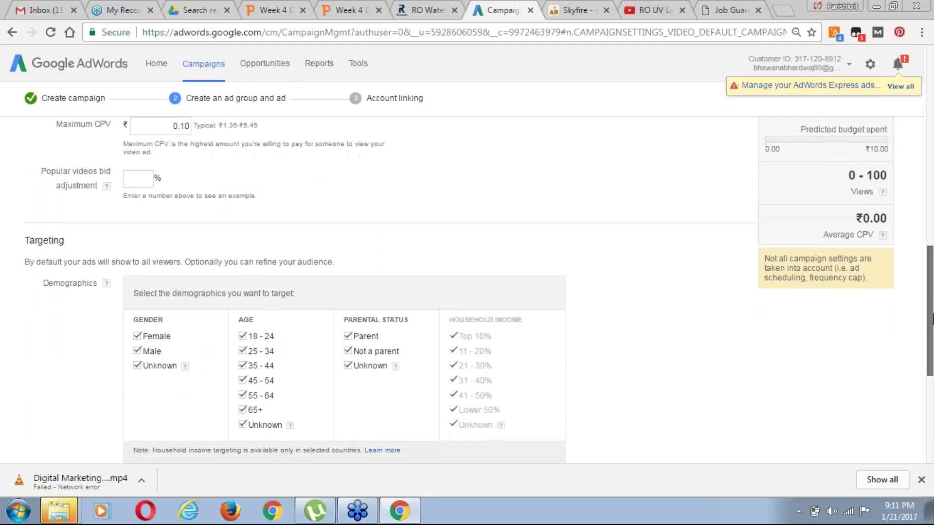
pyautogui.scroll(-2, 460, 290)
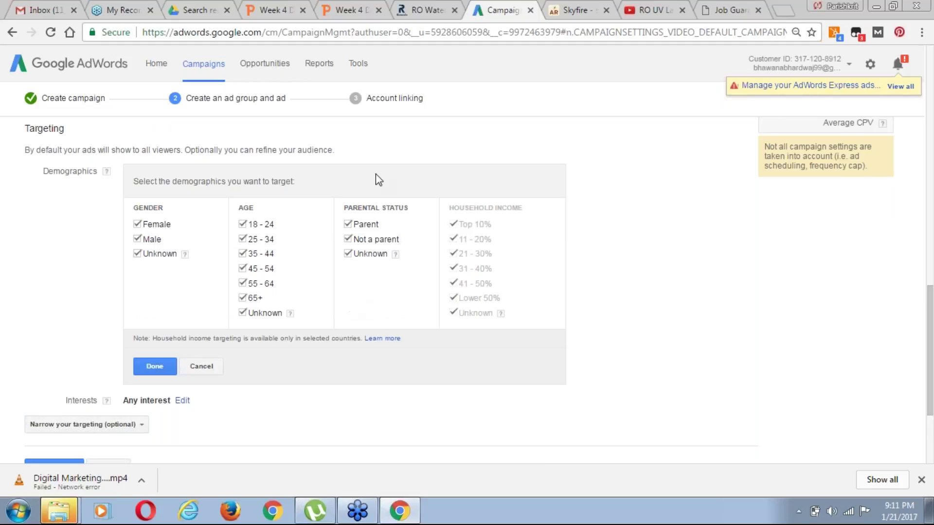
pyautogui.click(348, 240)
pyautogui.moveTo(930, 379); pyautogui.dragTo(930, 395)
pyautogui.scroll(-1, 931, 396)
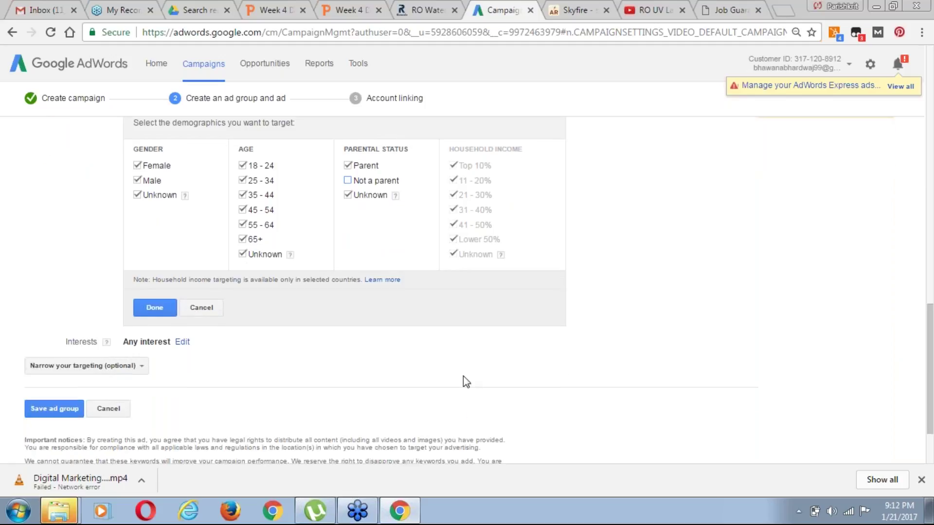
pyautogui.click(154, 308)
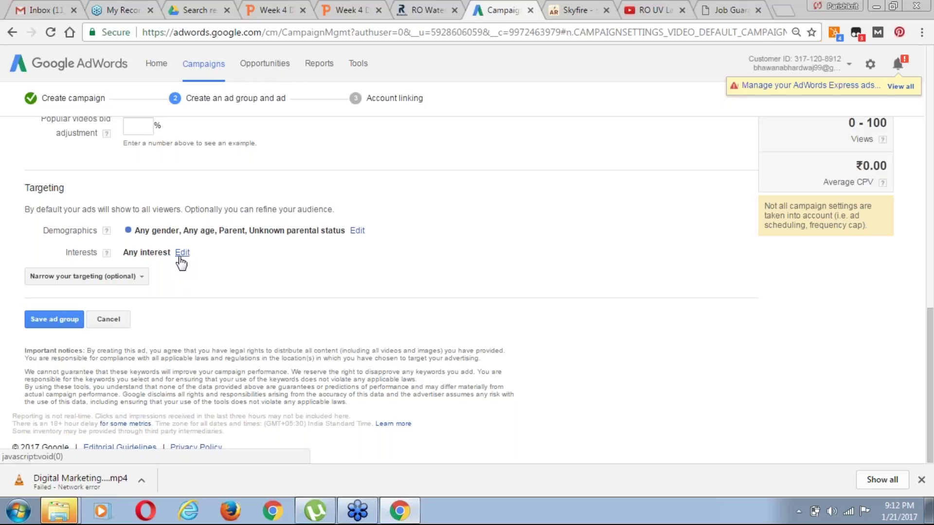
# Search affinity audiences ('ro service', 'water', 'health') and add Health & Fitness Buffs
pyautogui.click(182, 253)
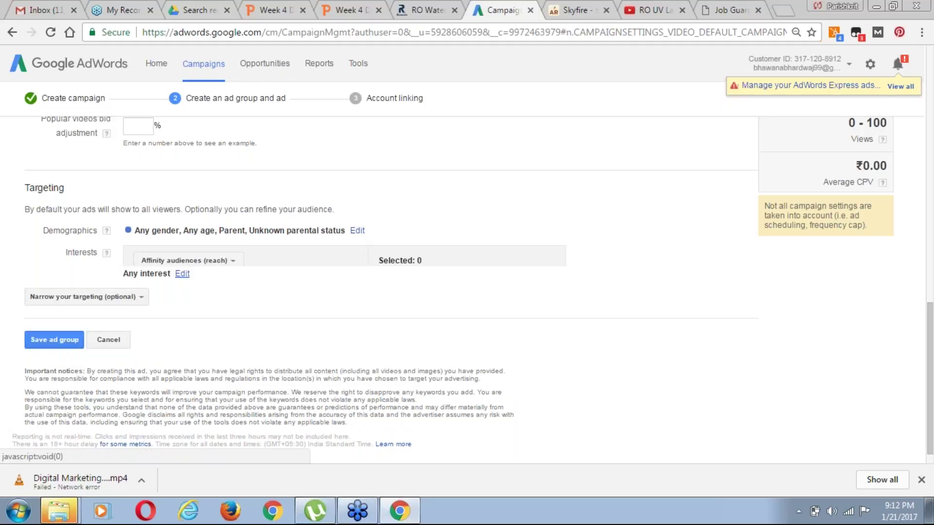
pyautogui.moveTo(932, 349); pyautogui.dragTo(932, 381)
pyautogui.click(175, 179)
pyautogui.write('ro')
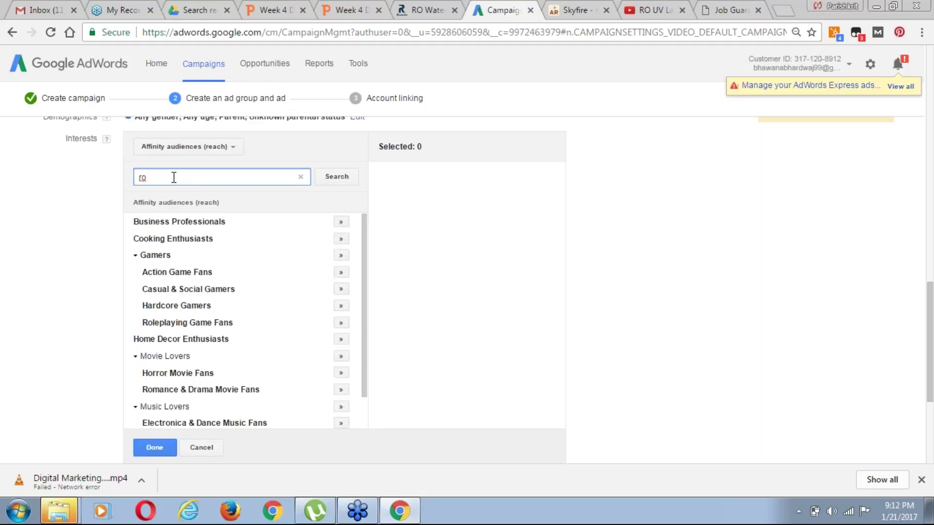
pyautogui.write(' se')
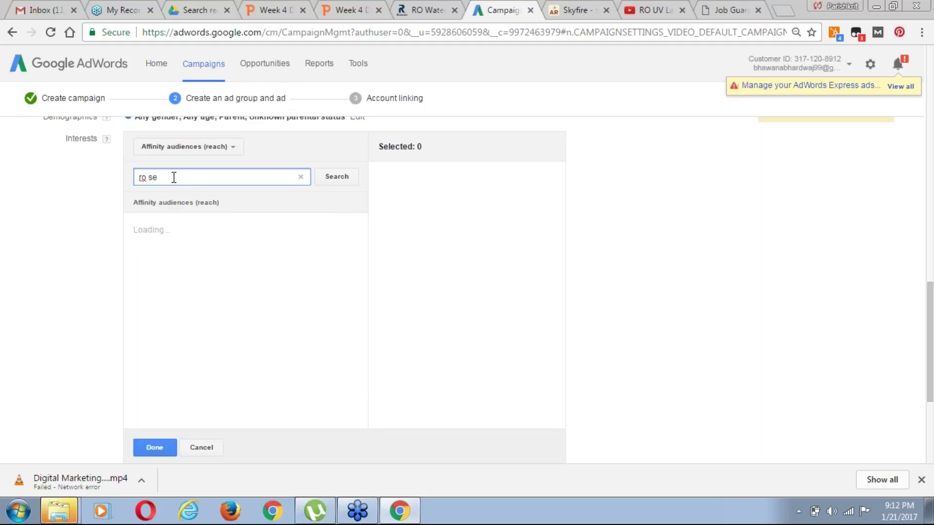
pyautogui.write('rvice')
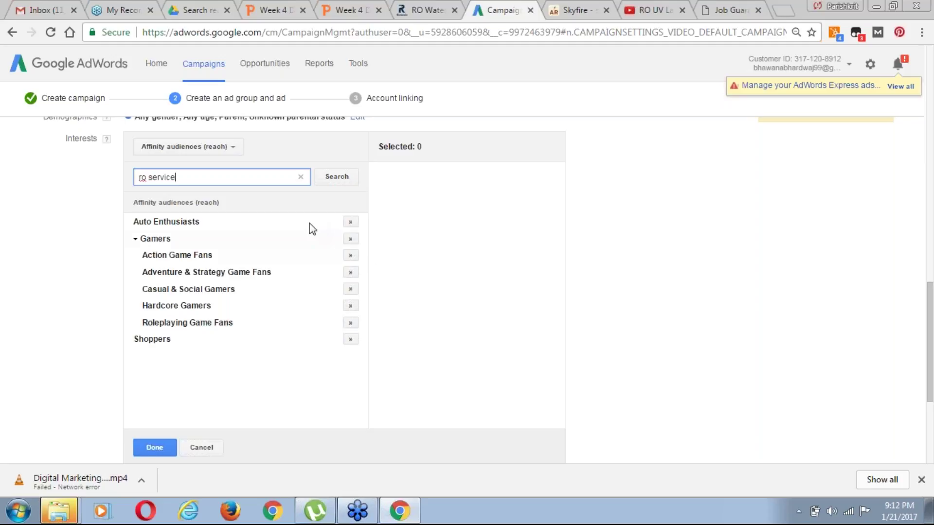
pyautogui.hotkey('ctrl', 'a')
pyautogui.write('w')
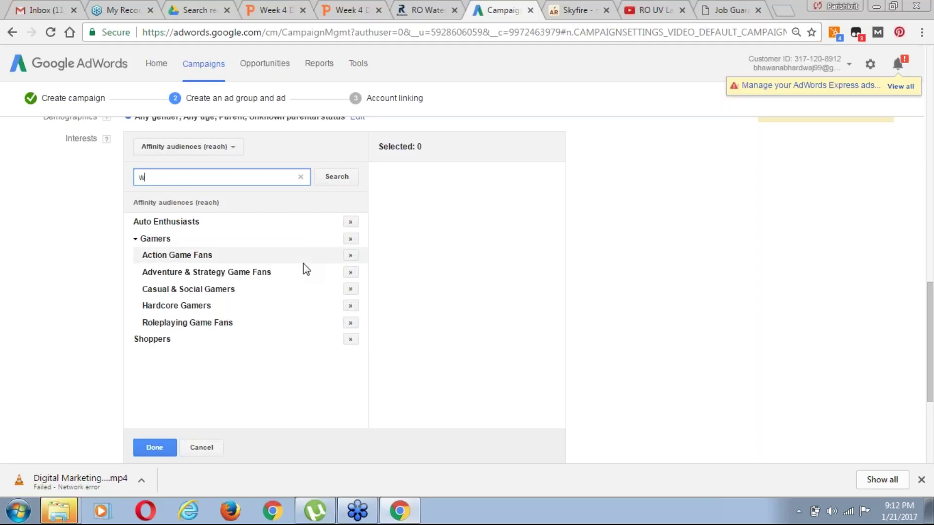
pyautogui.write('ater puri')
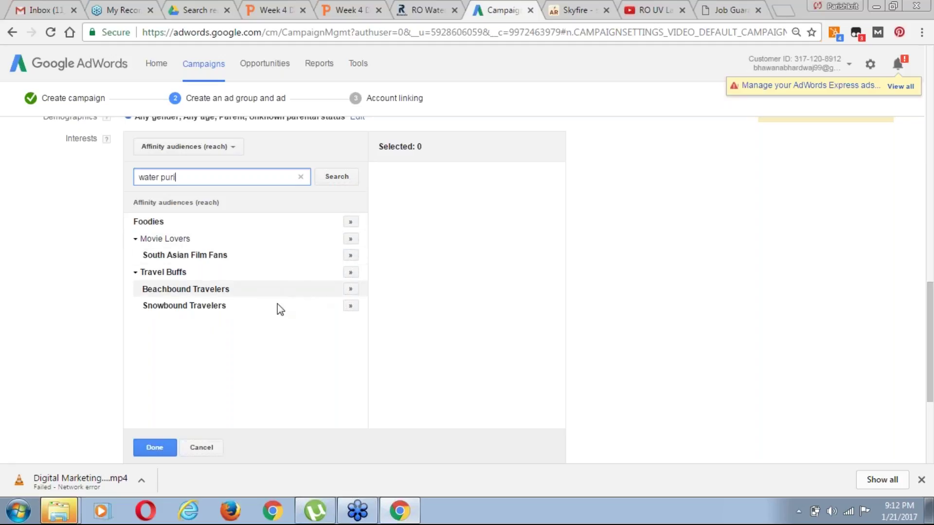
pyautogui.hotkey('ctrl', 'a')
pyautogui.write('h')
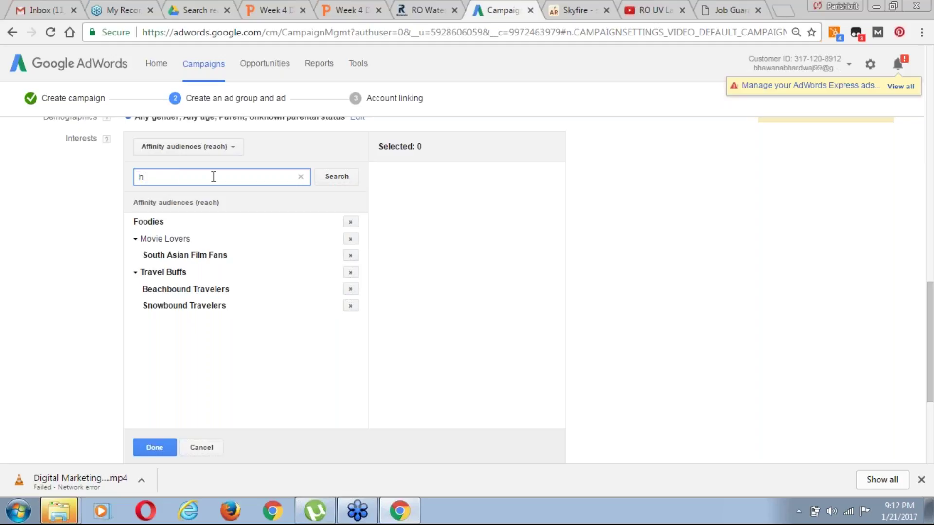
pyautogui.write('ealth')
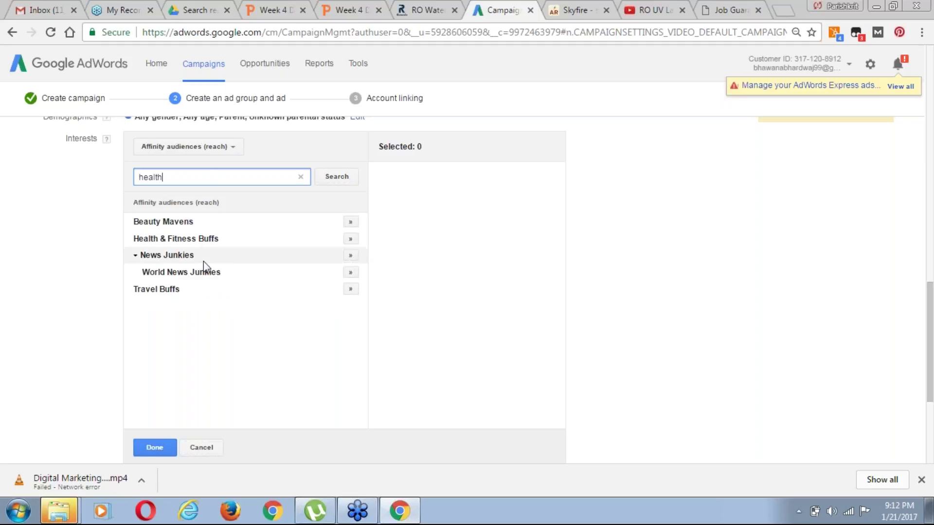
pyautogui.click(350, 239)
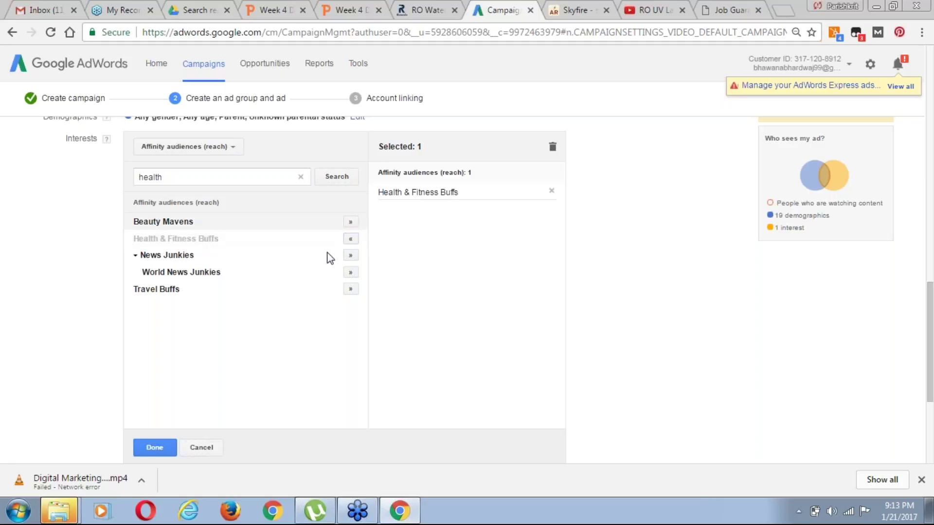
# Try a 'kitech' audience search, then confirm the interests and save the ad group
pyautogui.click(266, 177)
pyautogui.hotkey('ctrl', 'a')
pyautogui.write('k')
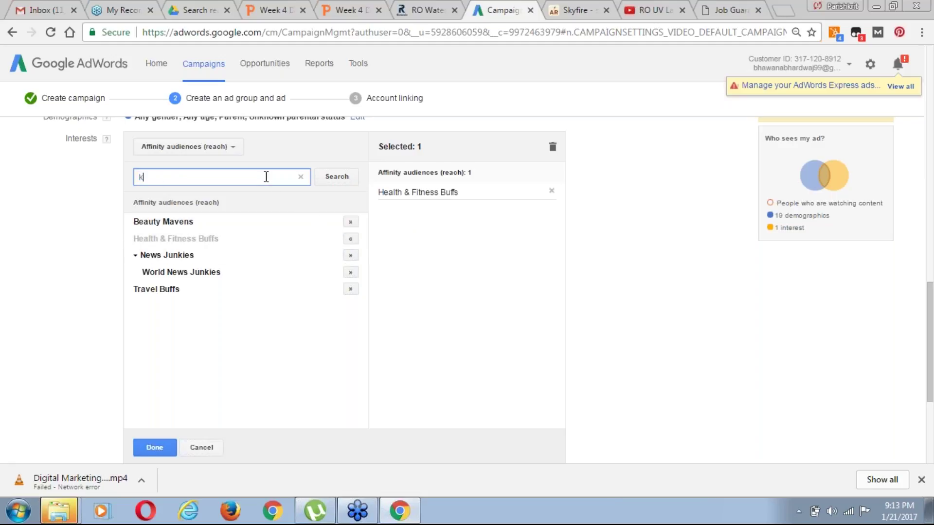
pyautogui.write('itech')
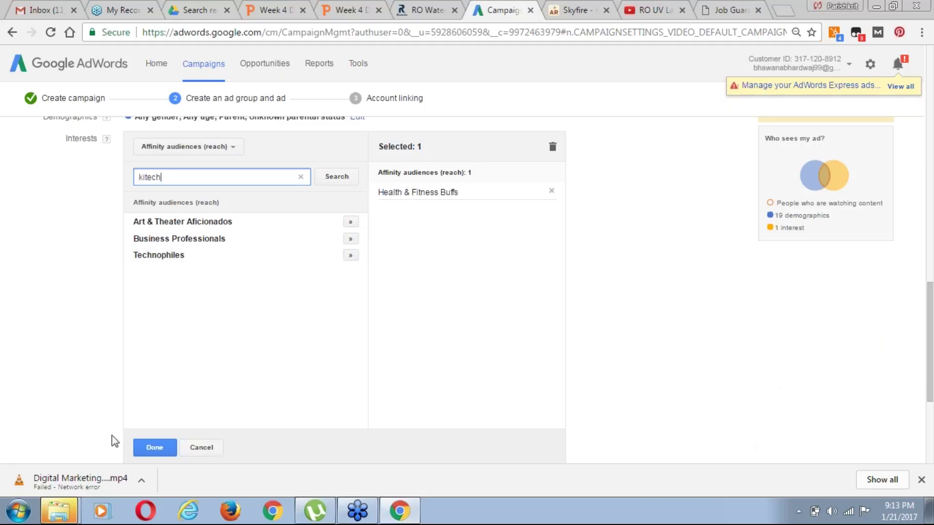
pyautogui.click(151, 449)
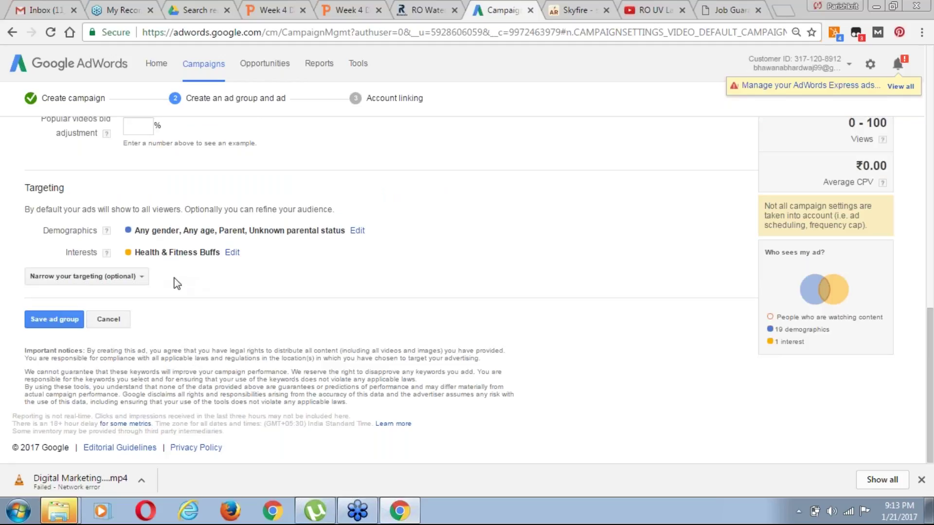
pyautogui.click(57, 321)
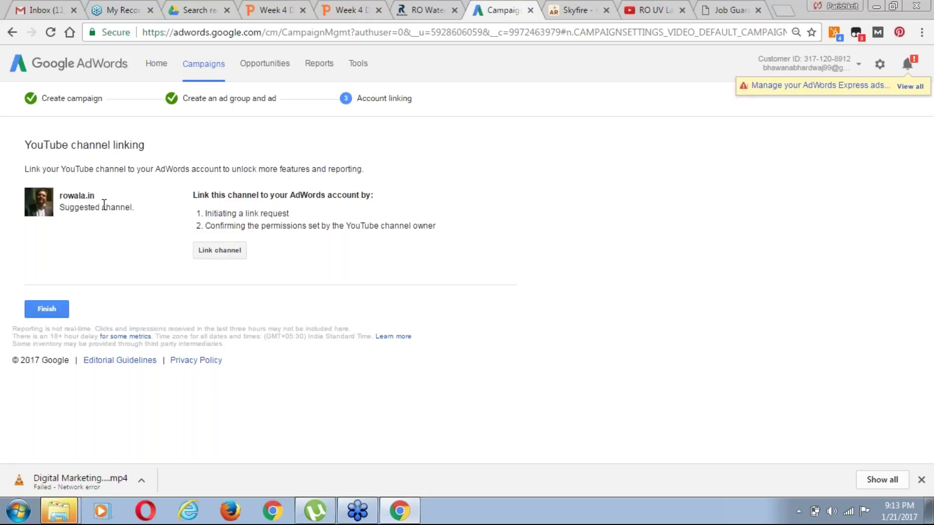
# Choose 'Someone else owns this channel' for rowala.in and enter the owner's e-mail address
pyautogui.click(235, 252)
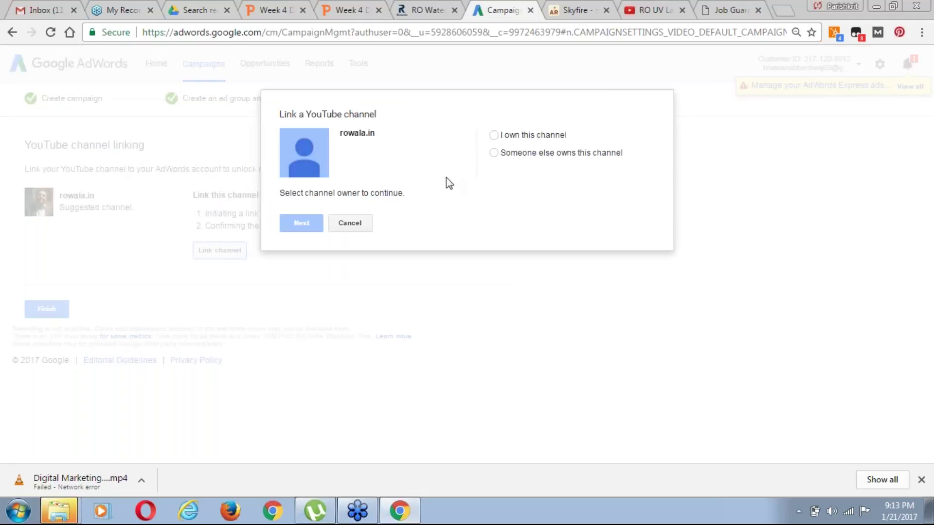
pyautogui.click(493, 153)
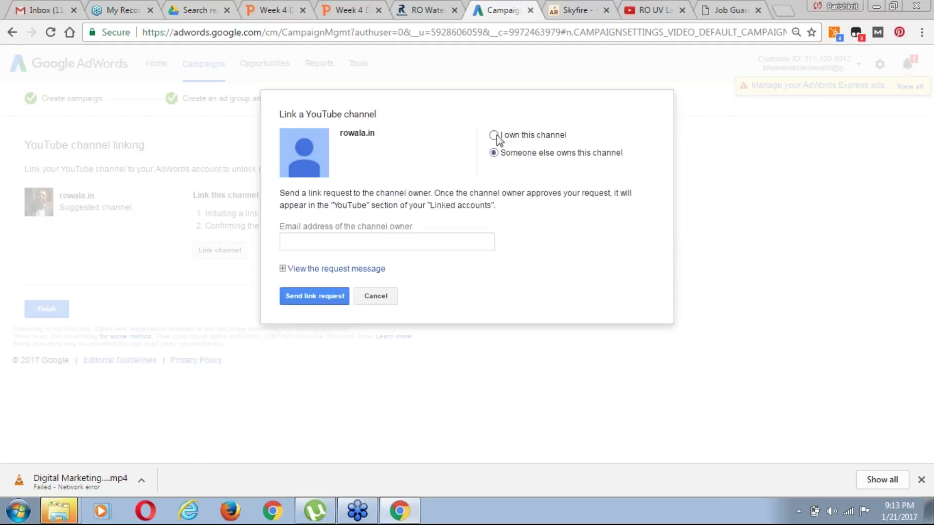
pyautogui.click(361, 240)
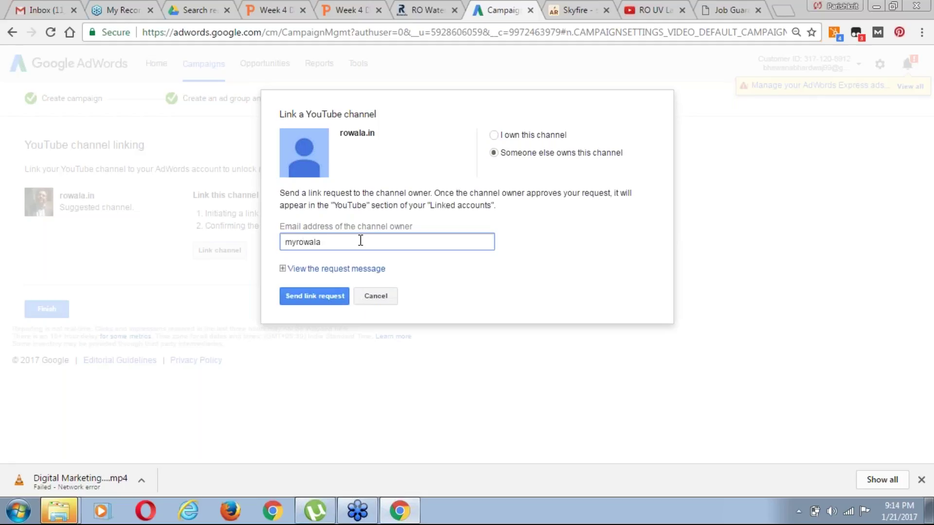
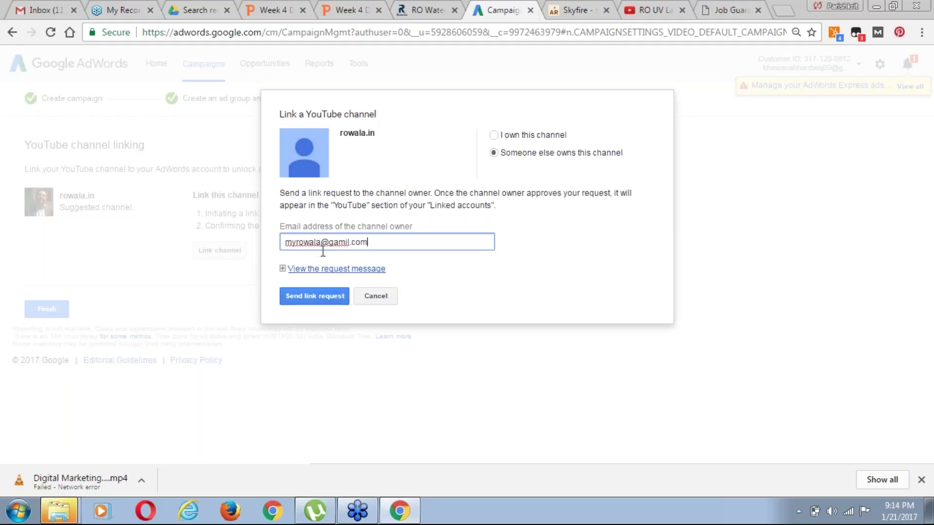
# Send the channel link request and finish the campaign setup
pyautogui.click(348, 269)
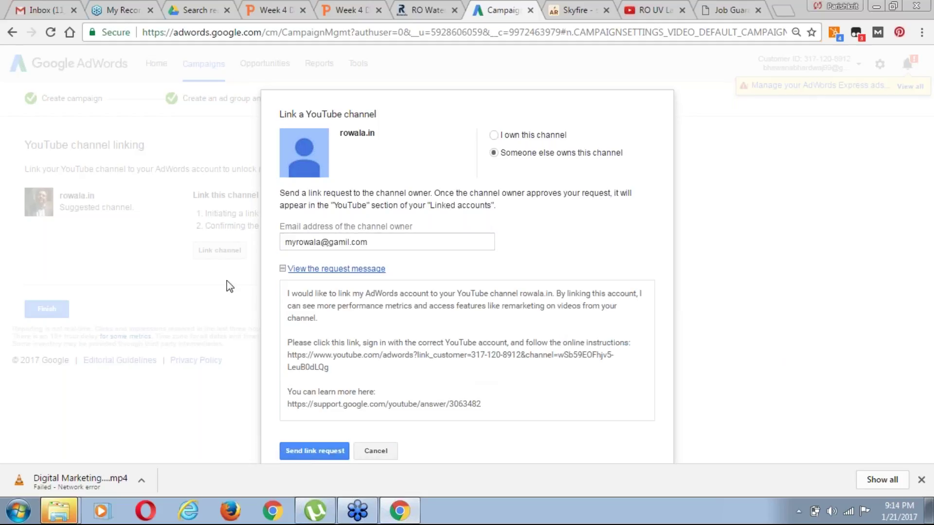
pyautogui.click(333, 455)
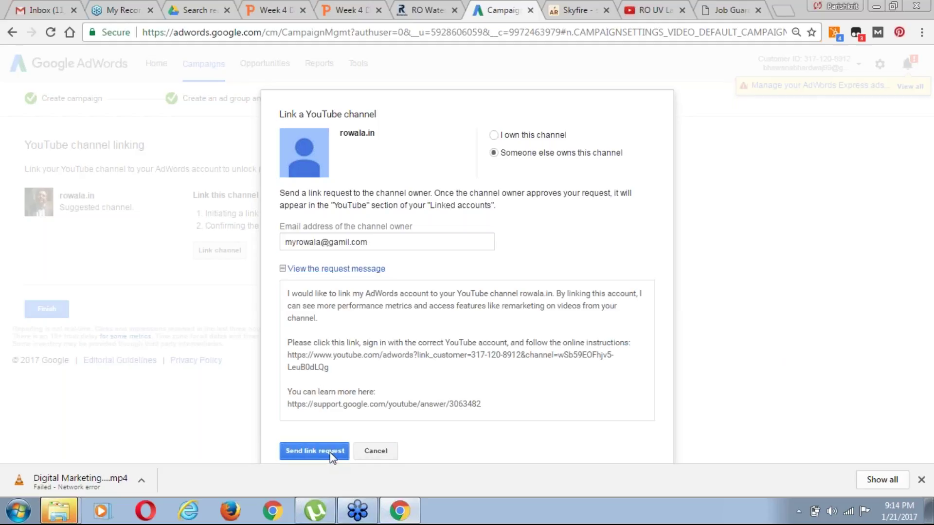
pyautogui.click(323, 453)
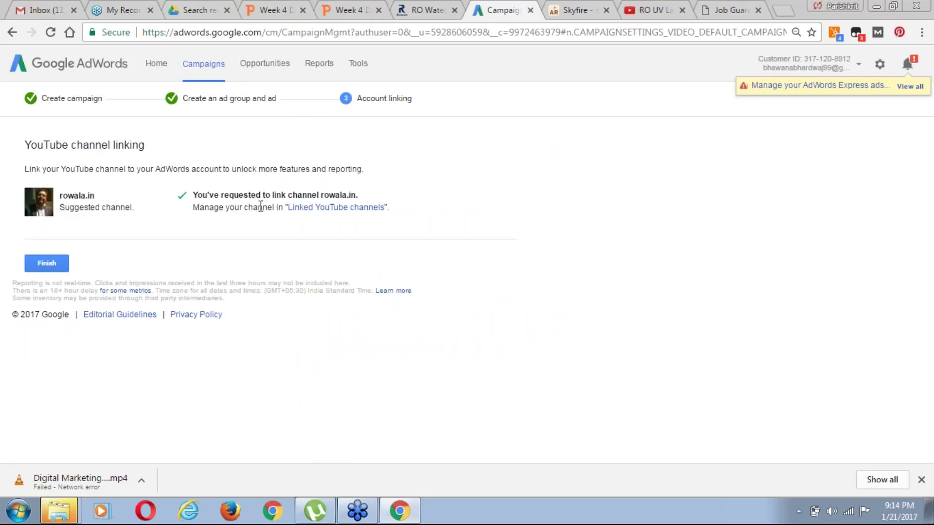
pyautogui.click(56, 267)
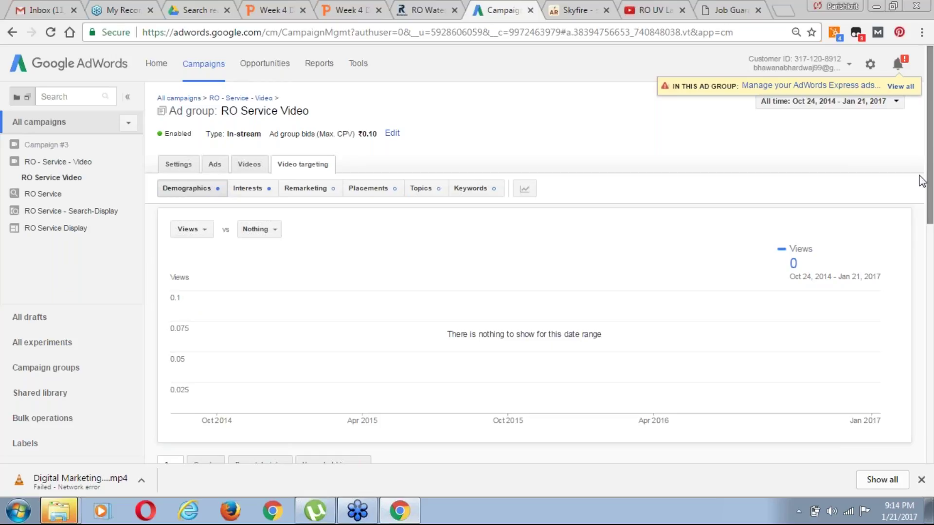
pyautogui.moveTo(930, 222); pyautogui.dragTo(931, 355)
pyautogui.moveTo(932, 302); pyautogui.dragTo(932, 157)
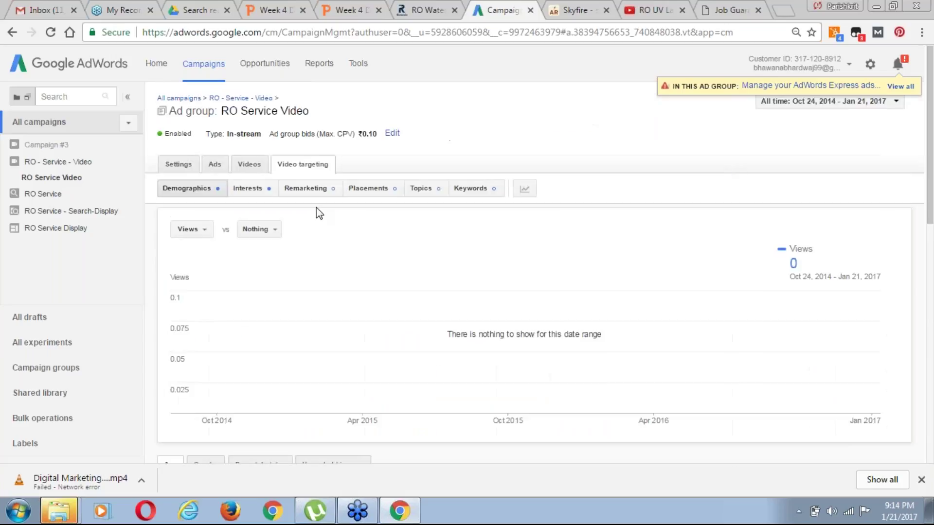
pyautogui.click(178, 168)
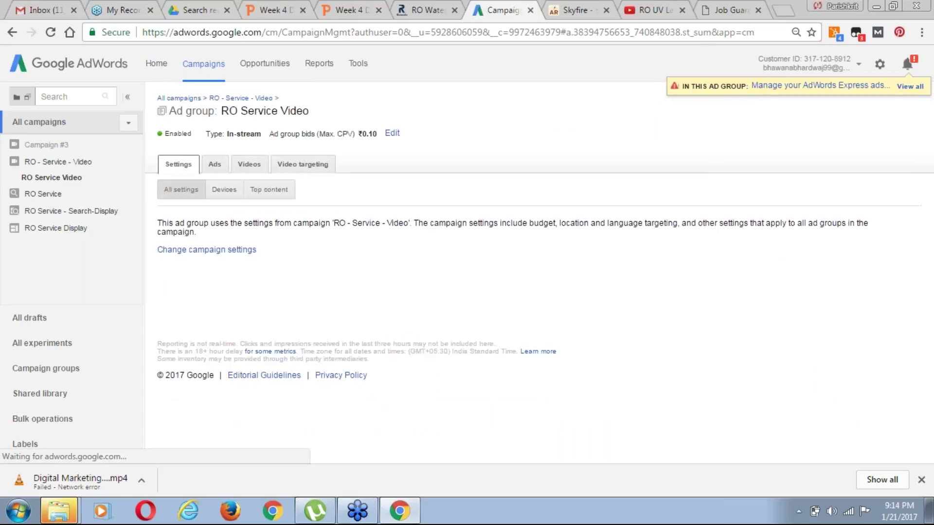
pyautogui.click(215, 197)
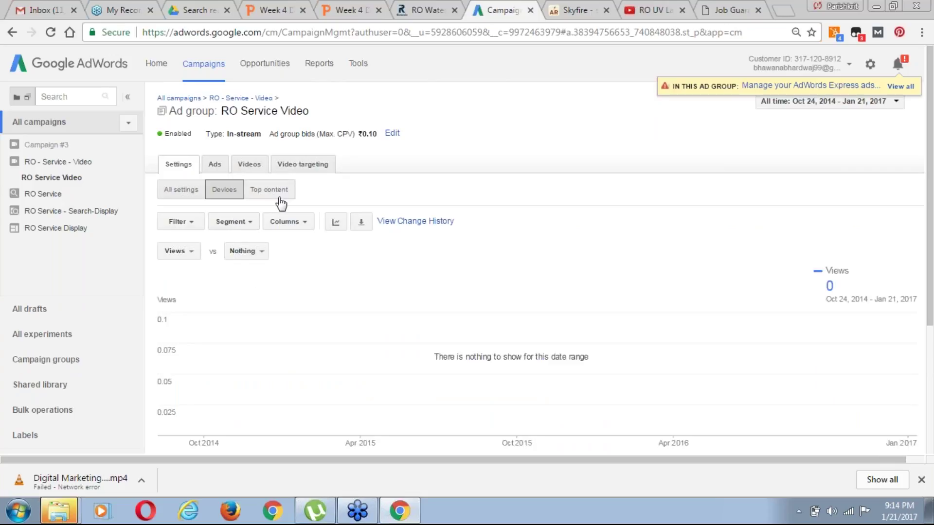
pyautogui.moveTo(930, 297); pyautogui.dragTo(931, 411)
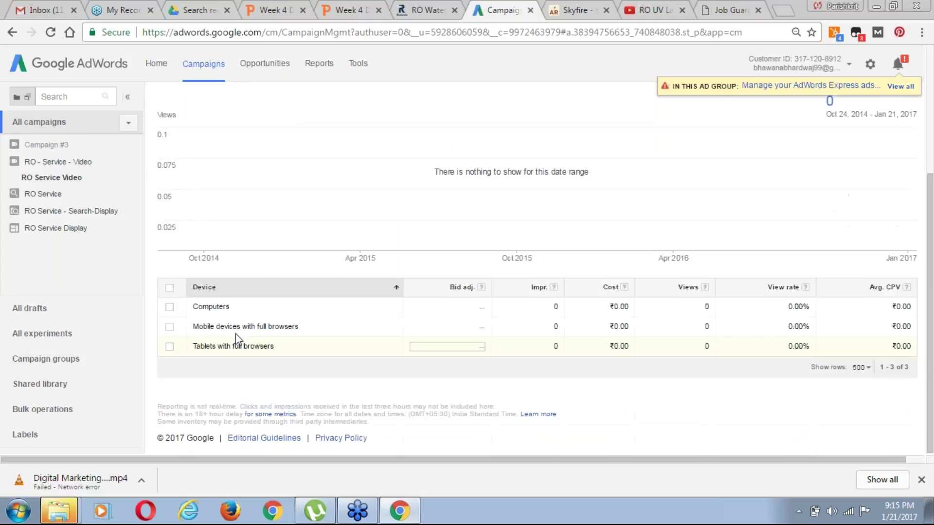
pyautogui.click(169, 307)
pyautogui.click(429, 308)
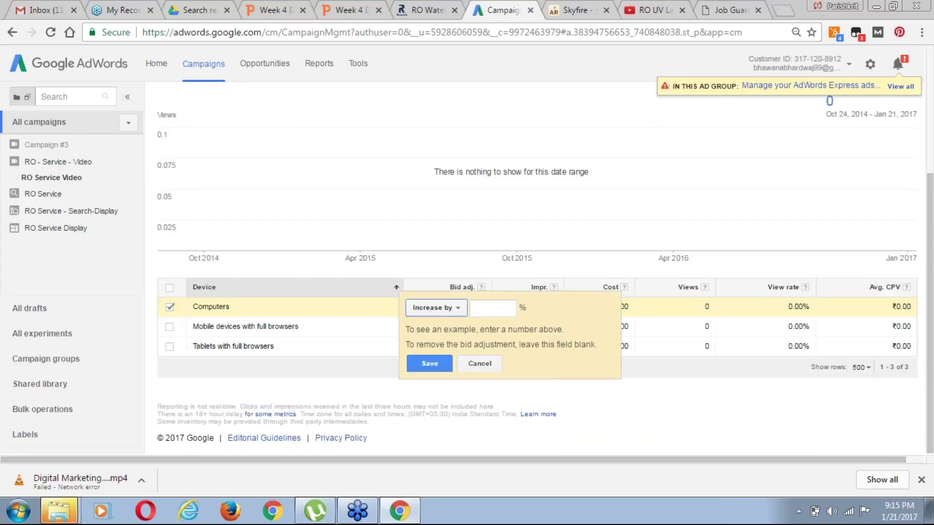
pyautogui.click(202, 326)
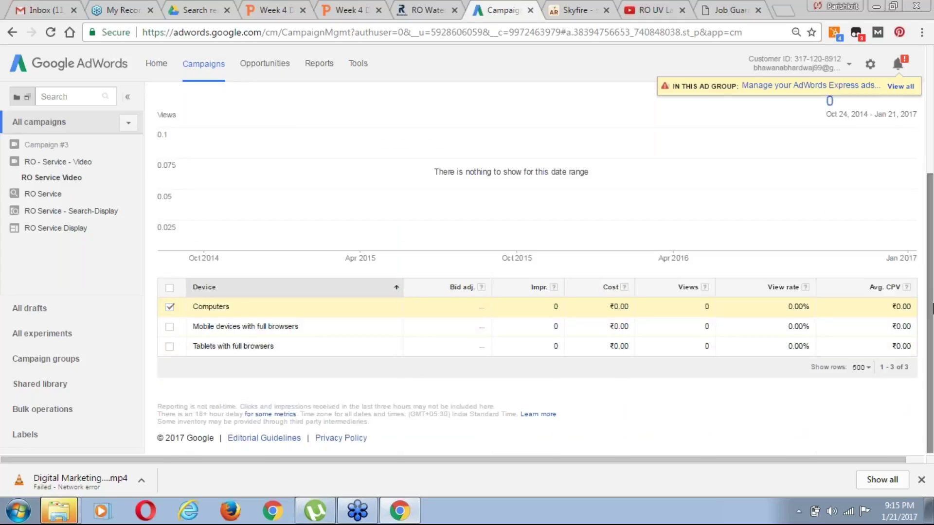
pyautogui.moveTo(930, 314); pyautogui.dragTo(931, 214)
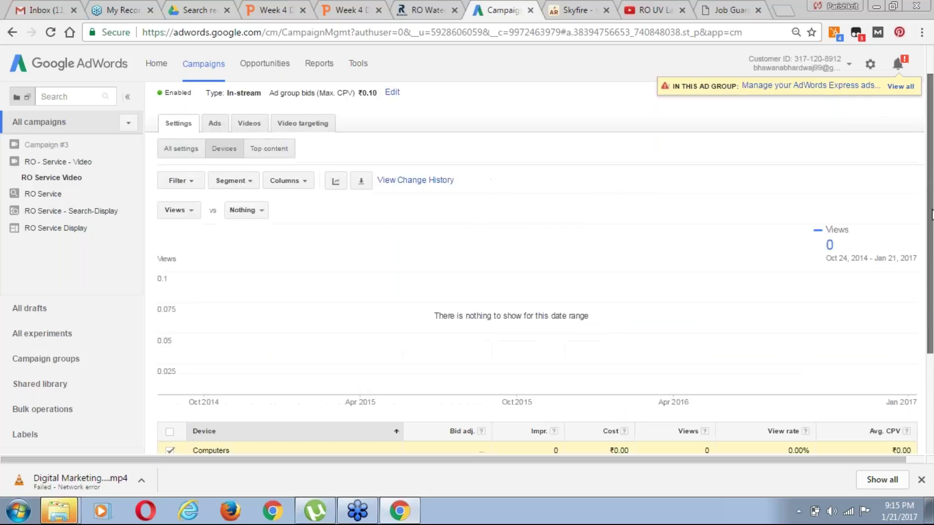
pyautogui.scroll(2, 290, 133)
pyautogui.click(303, 164)
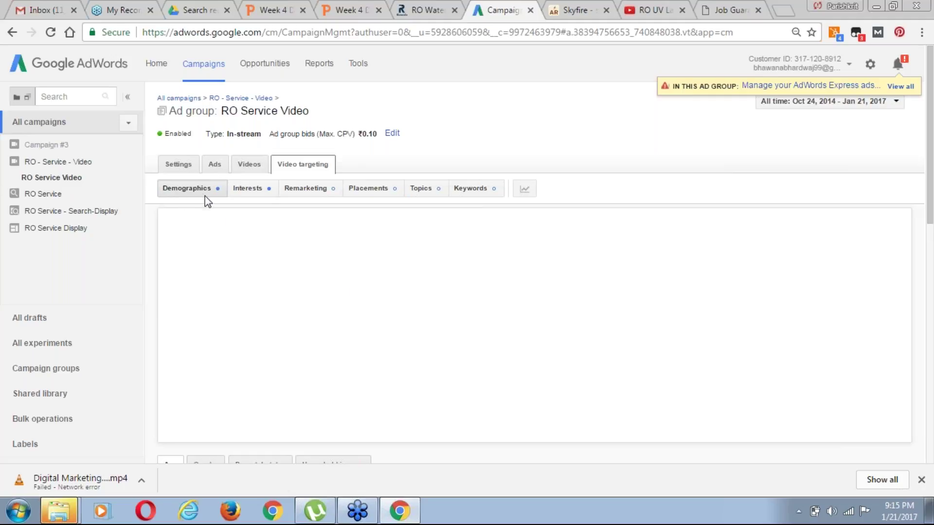
# Browse the Interests, Placements, Topics and Keywords sub-tabs, then view the empty Remarketing table
pyautogui.click(248, 190)
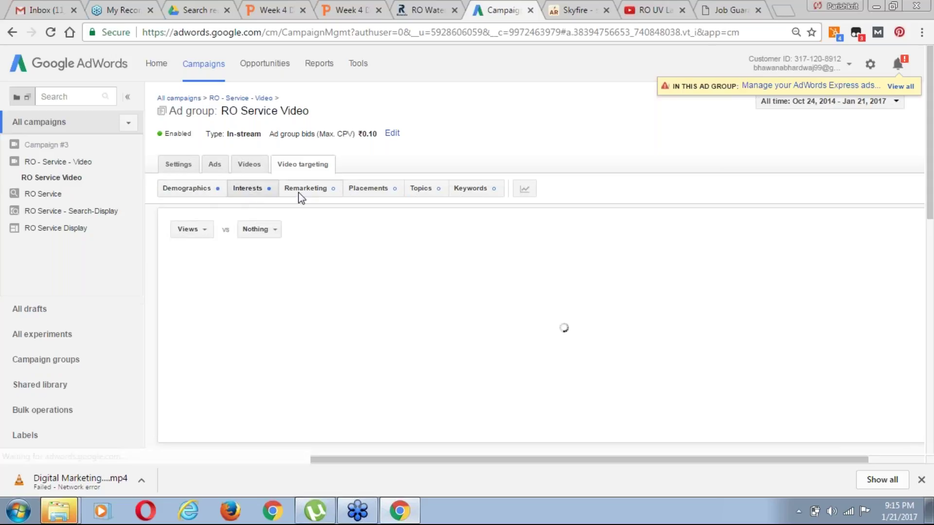
pyautogui.click(379, 188)
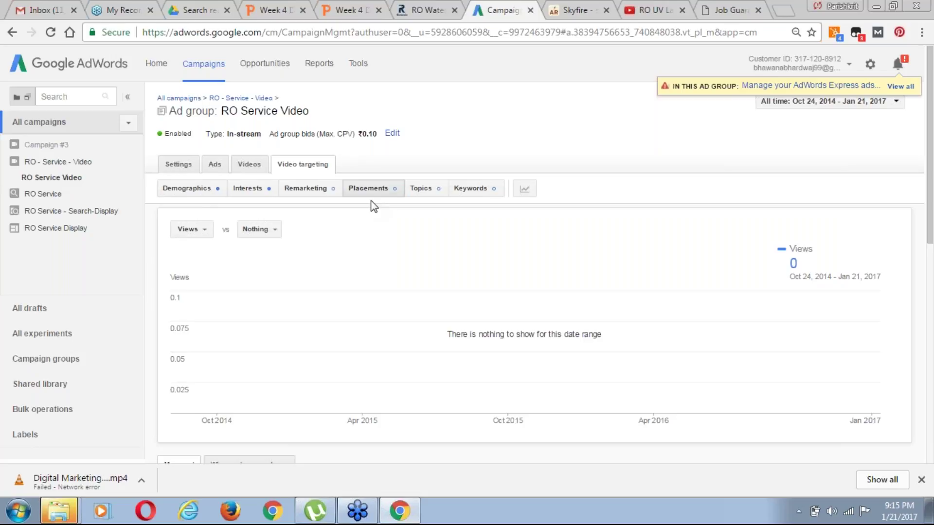
pyautogui.click(422, 189)
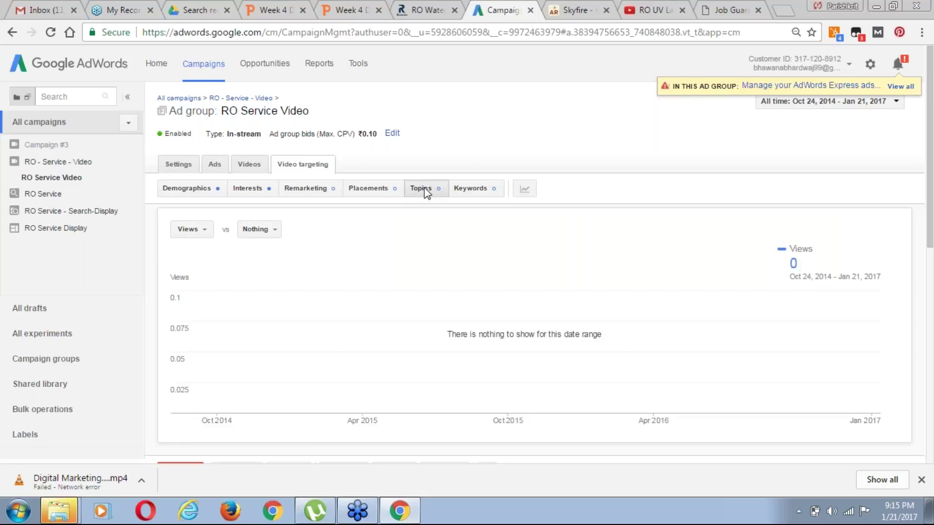
pyautogui.click(477, 191)
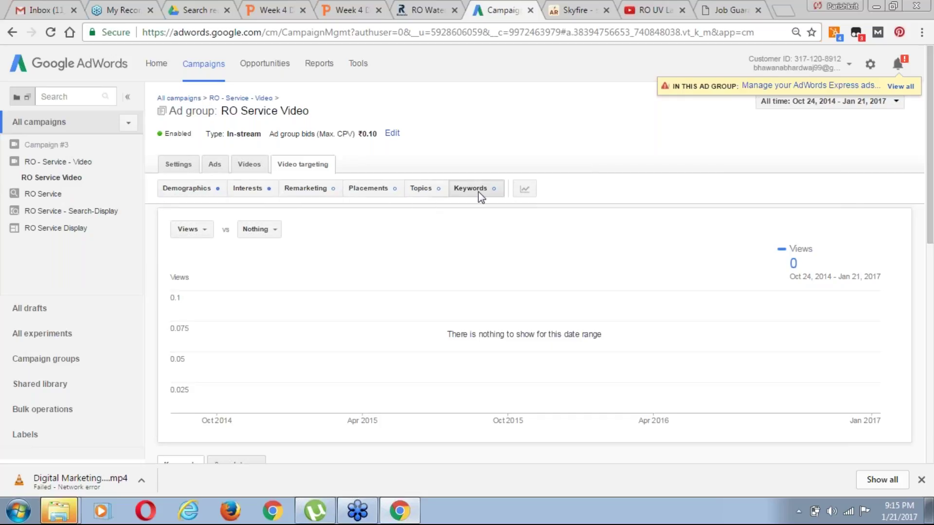
pyautogui.moveTo(930, 230); pyautogui.dragTo(931, 248)
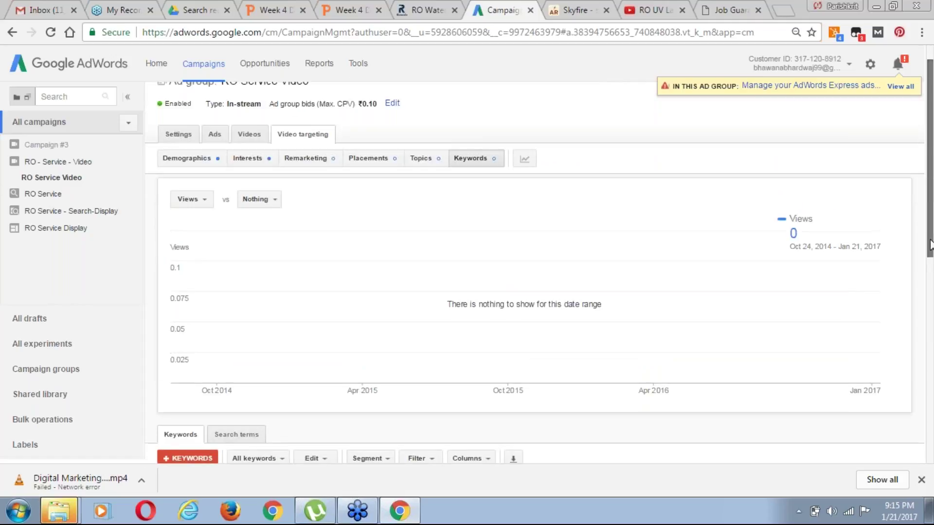
pyautogui.click(305, 158)
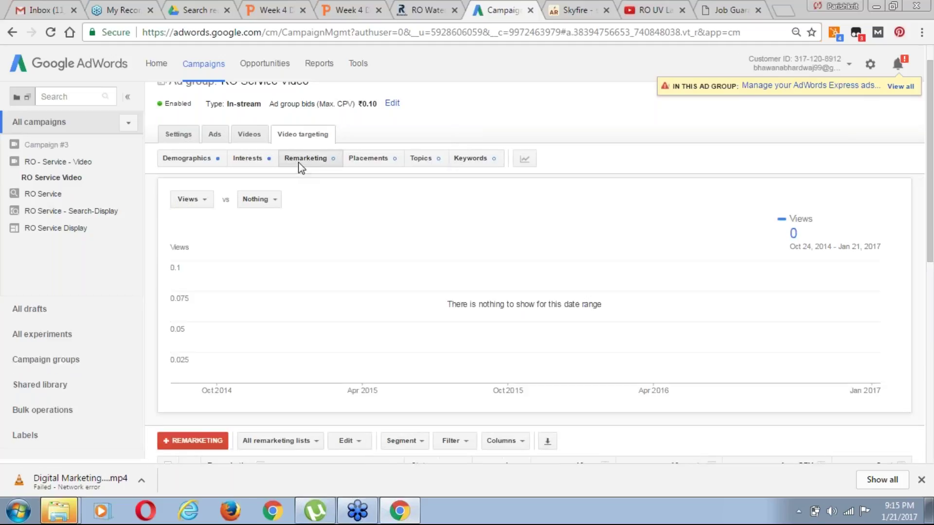
pyautogui.moveTo(930, 260); pyautogui.dragTo(932, 297)
pyautogui.scroll(-1, 930, 330)
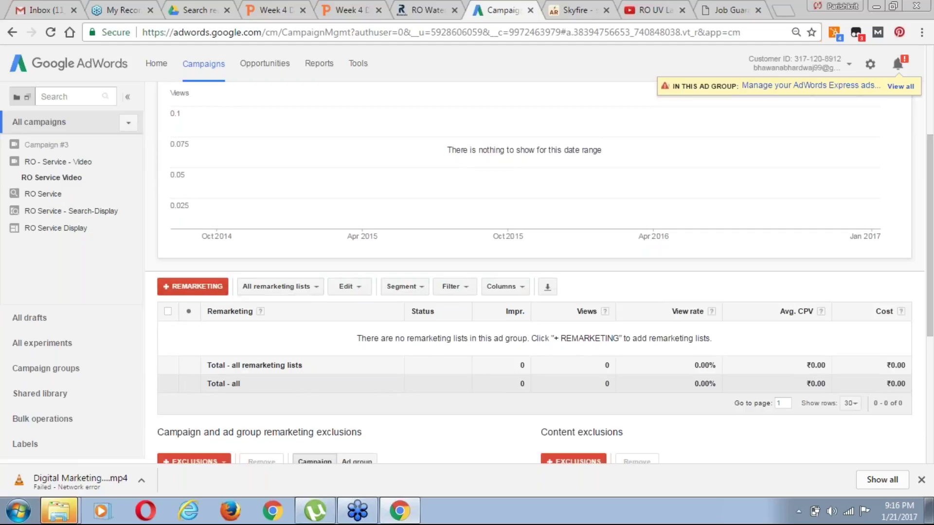
pyautogui.scroll(-1, 930, 312)
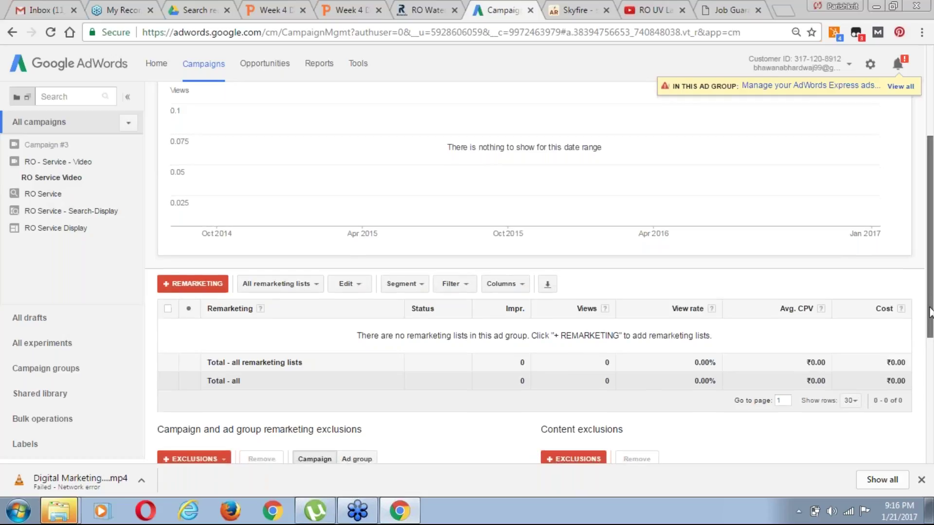
pyautogui.scroll(-1, 930, 312)
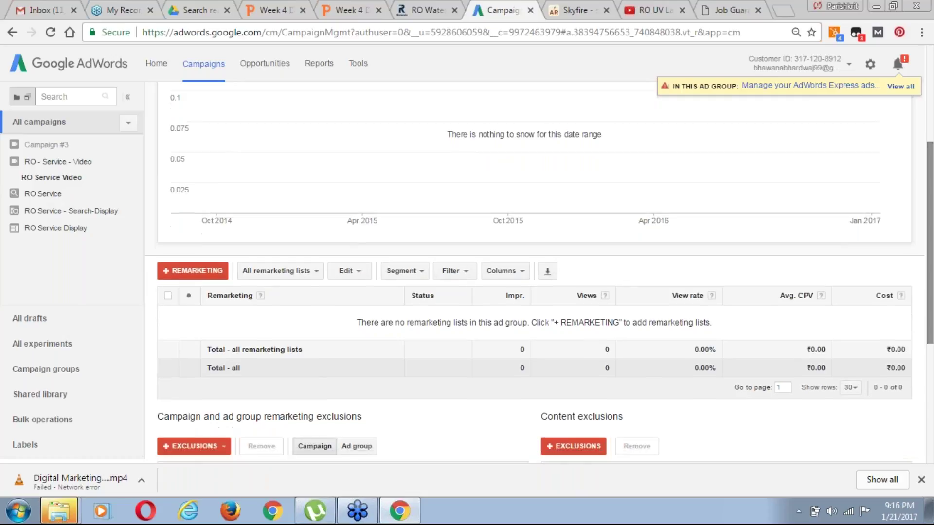
# Open the Add remarketing lists panel, find no video remarketing lists, and go to the Shared library
pyautogui.click(184, 271)
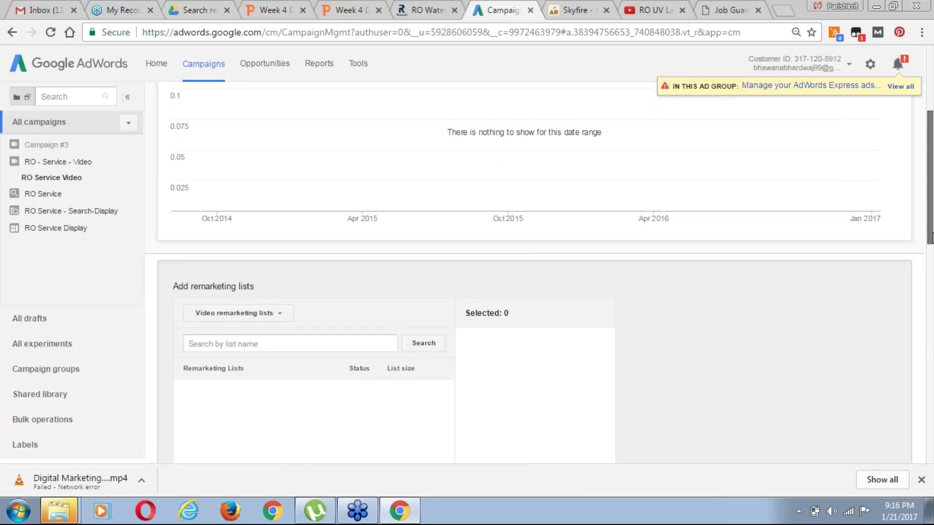
pyautogui.scroll(-3, 339, 402)
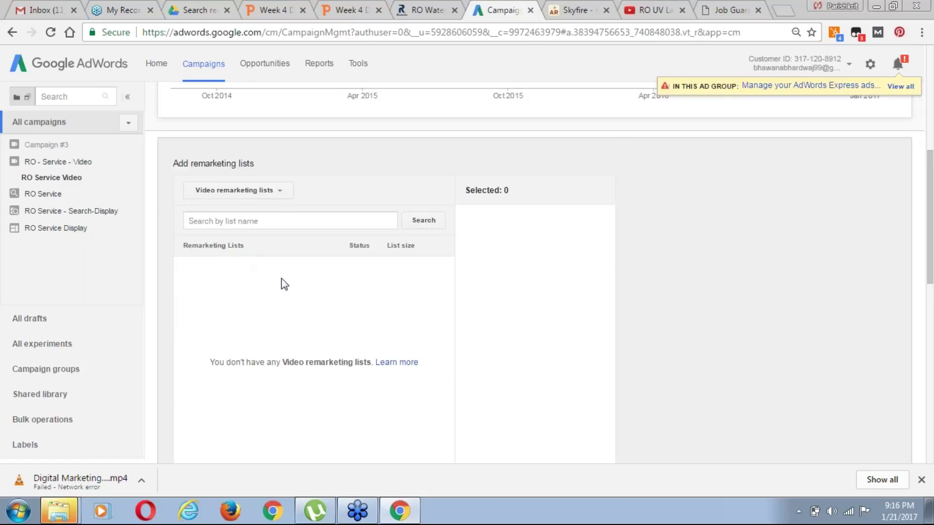
pyautogui.moveTo(931, 263); pyautogui.dragTo(932, 314)
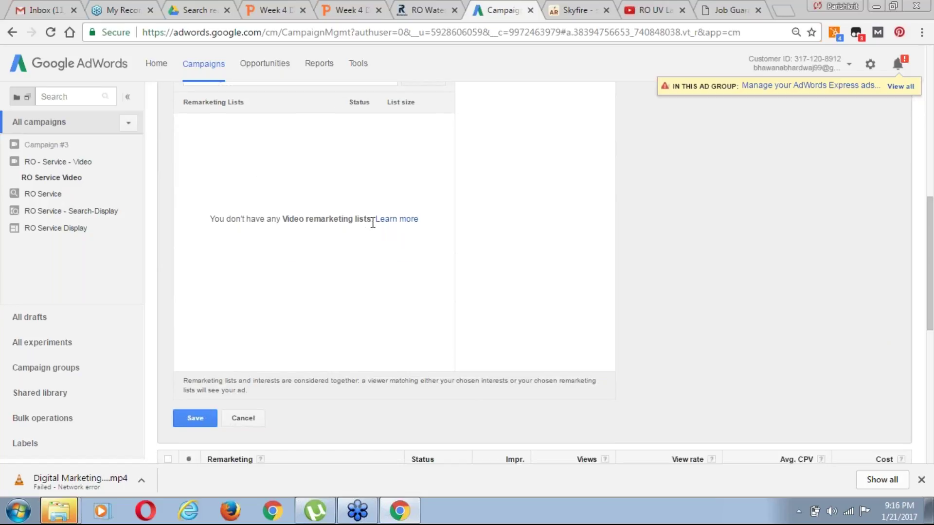
pyautogui.moveTo(931, 284); pyautogui.dragTo(931, 330)
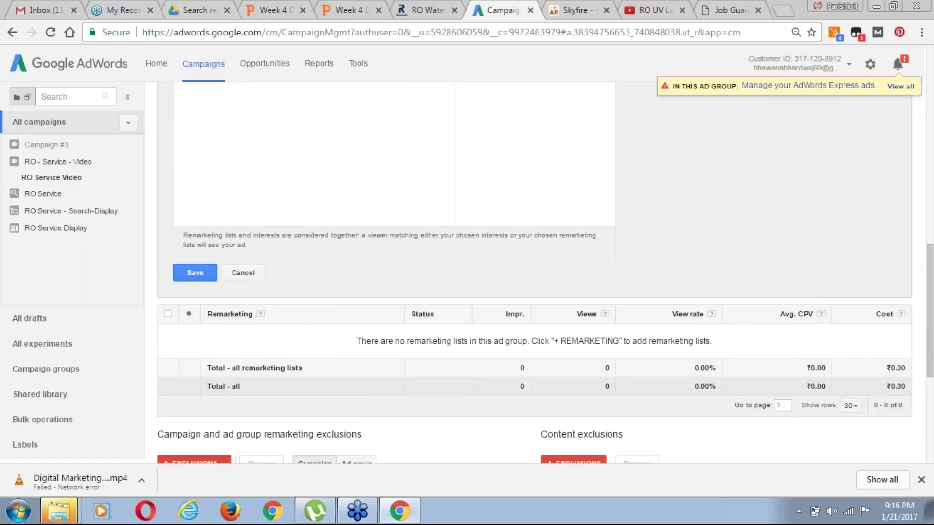
pyautogui.click(40, 395)
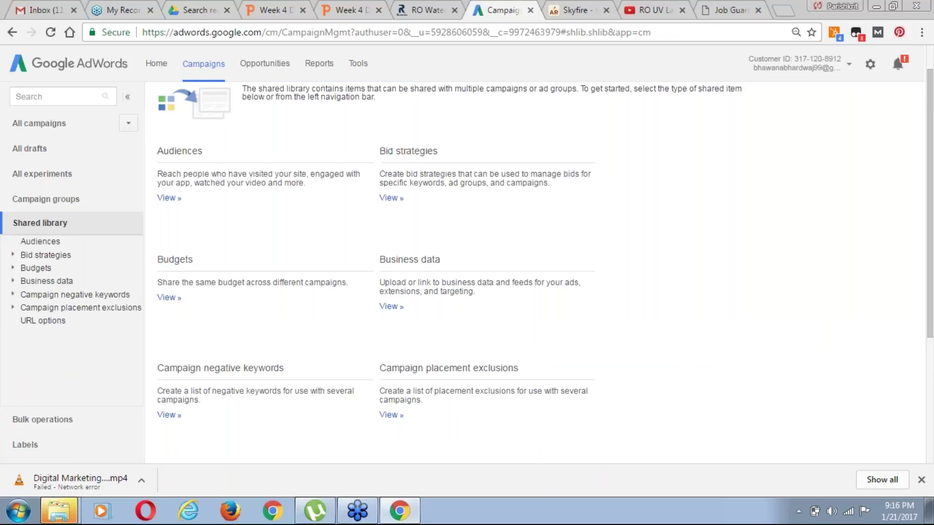
# Open the shared Audiences page and expand the + Remarketing list dropdown
pyautogui.click(41, 241)
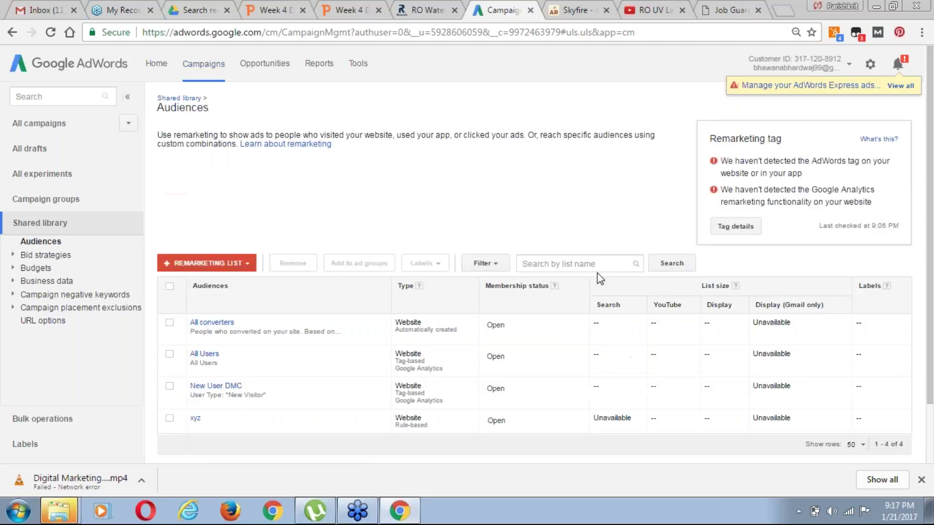
pyautogui.click(202, 267)
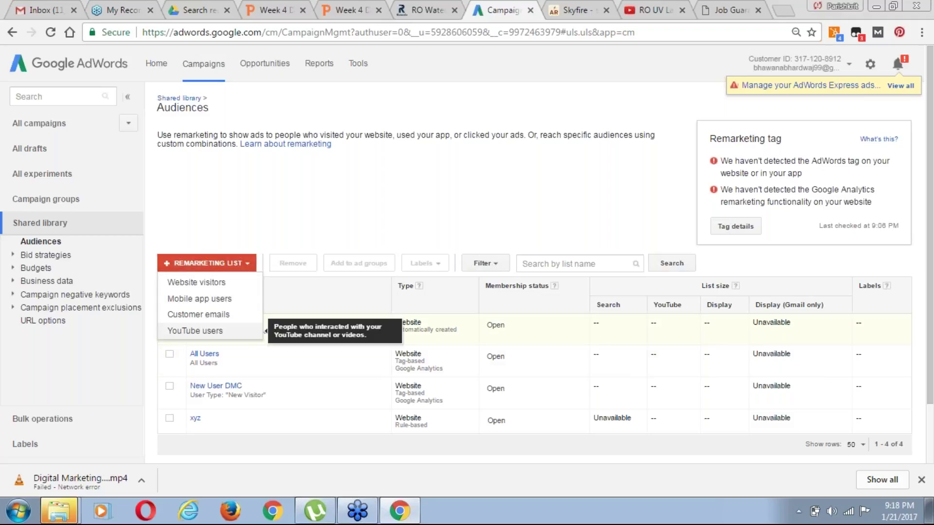
# Start a YouTube users remarketing list and view the linked YouTube channels page
pyautogui.click(212, 332)
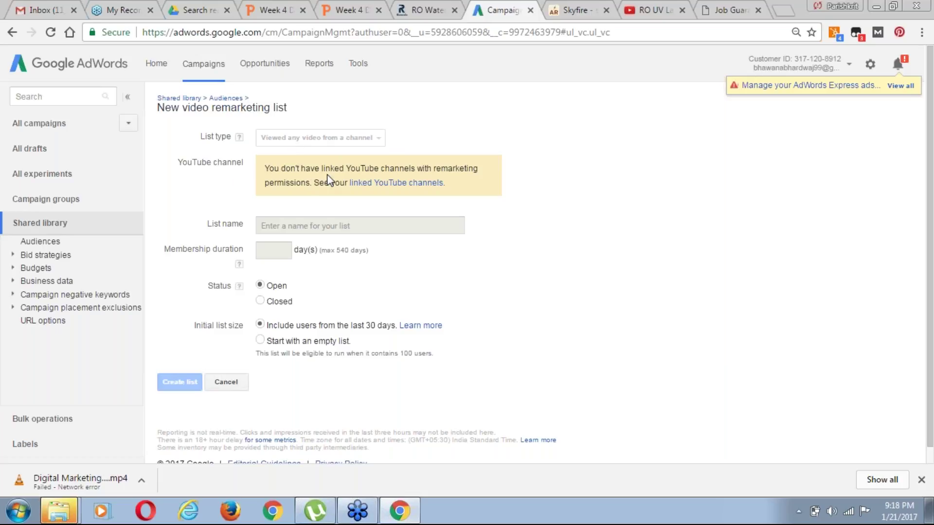
pyautogui.click(412, 187)
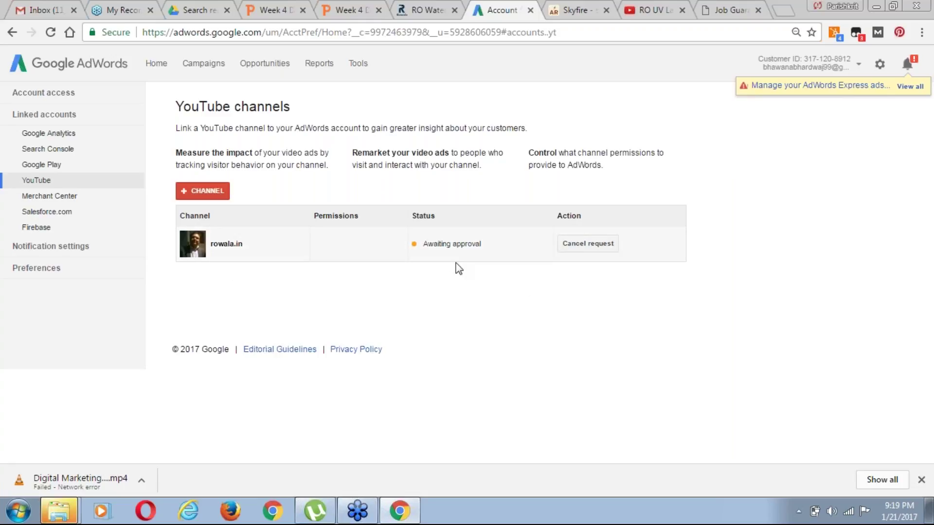
# Leave the RO UV lamp video and return to AdWords' YouTube channels page showing rowala.in awaiting approval
pyautogui.click(647, 10)
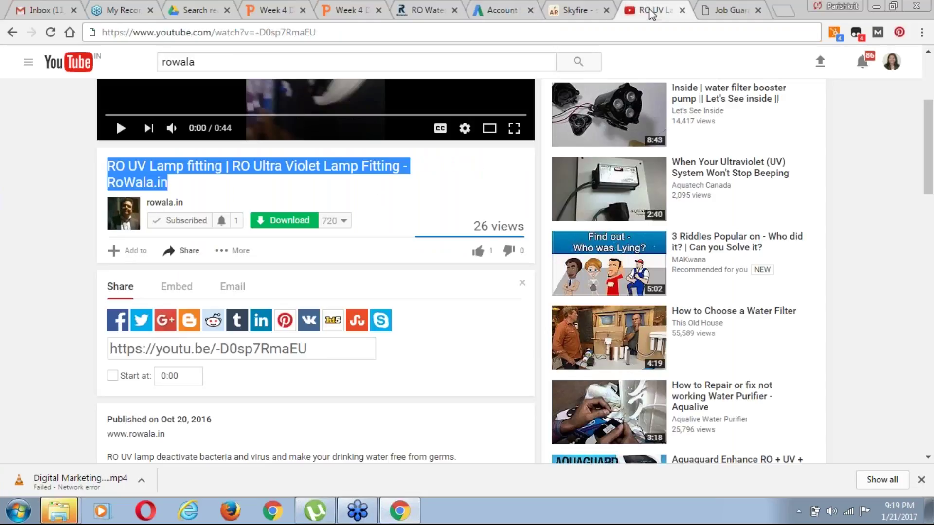
pyautogui.click(495, 14)
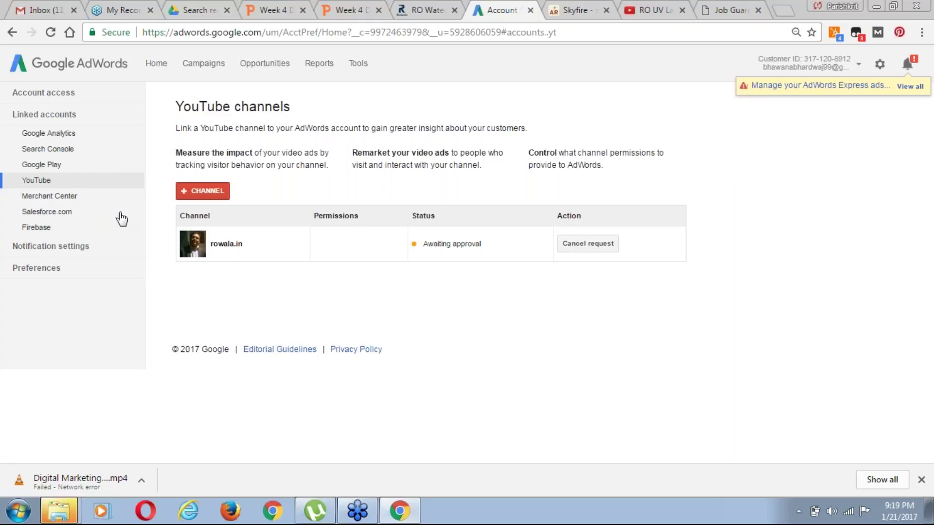
# Go back, expand Shared library, and open the Audiences breadcrumb to see the remarketing lists
pyautogui.click(13, 33)
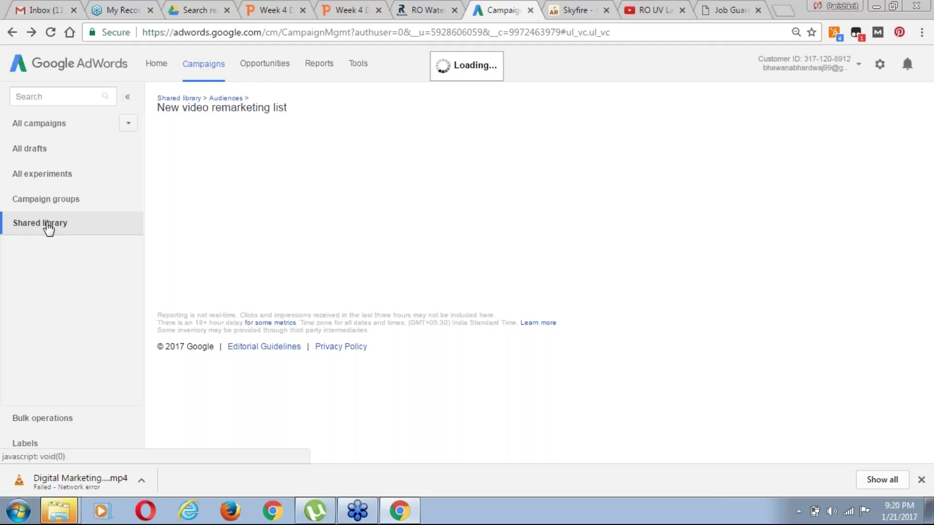
pyautogui.click(51, 232)
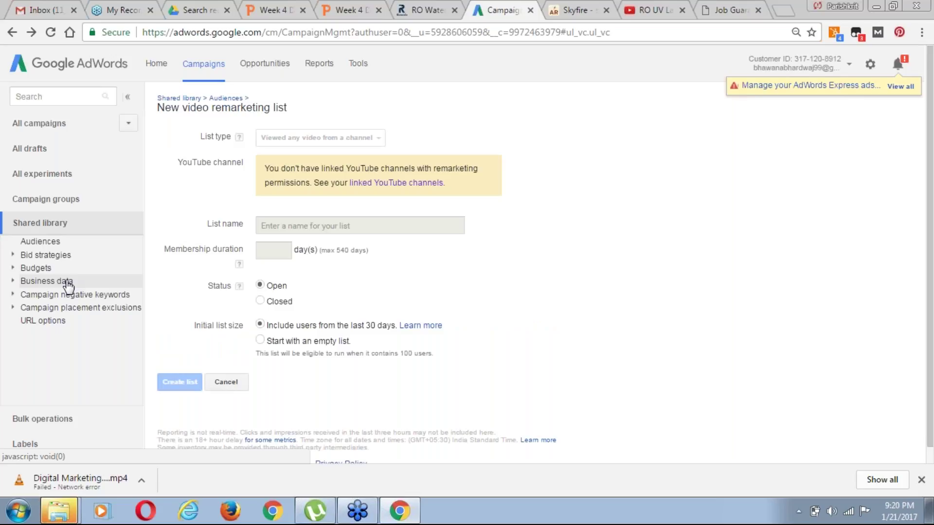
pyautogui.click(223, 99)
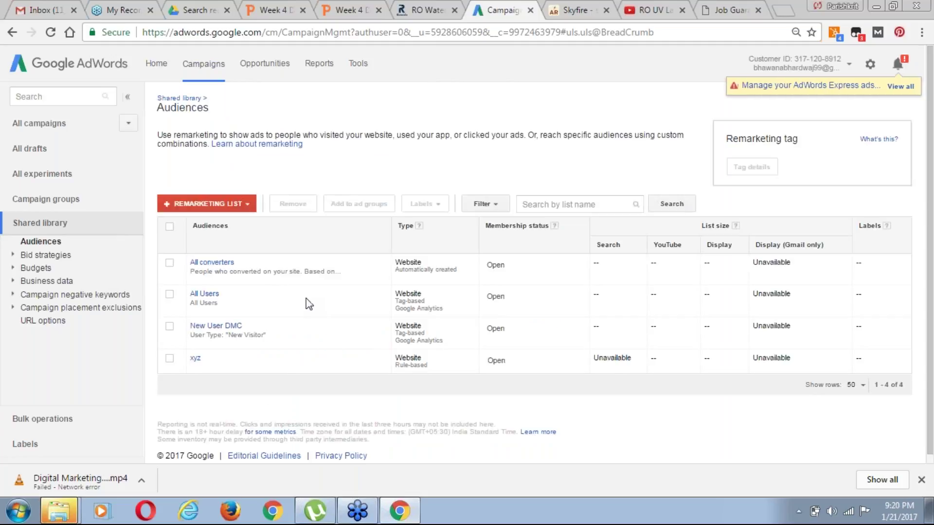
# Create a Customer emails remarketing list, name it after the contact's Gmail address, and bring up Choose file
pyautogui.click(235, 209)
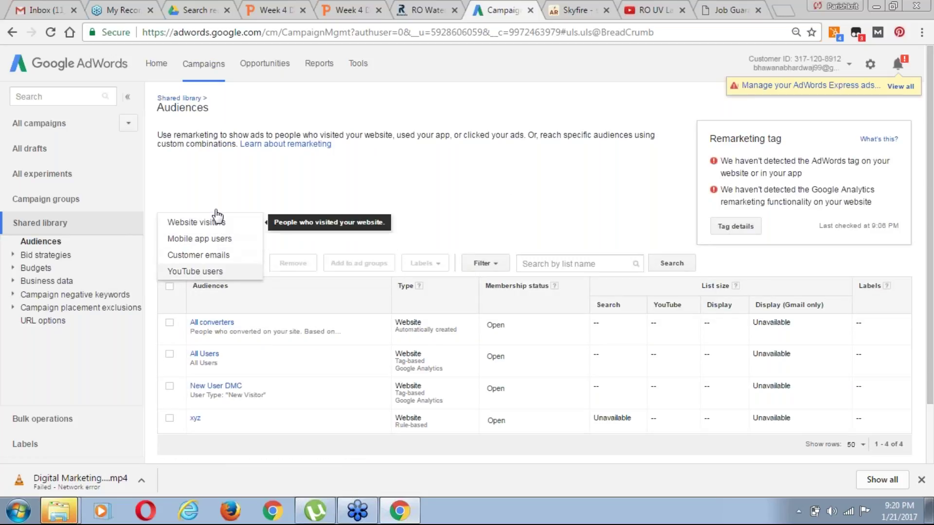
pyautogui.click(203, 258)
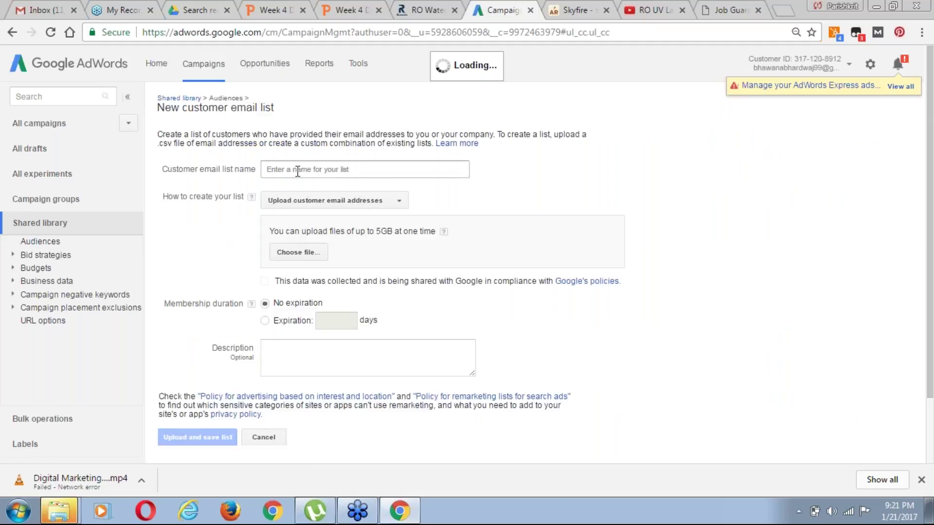
pyautogui.click(307, 170)
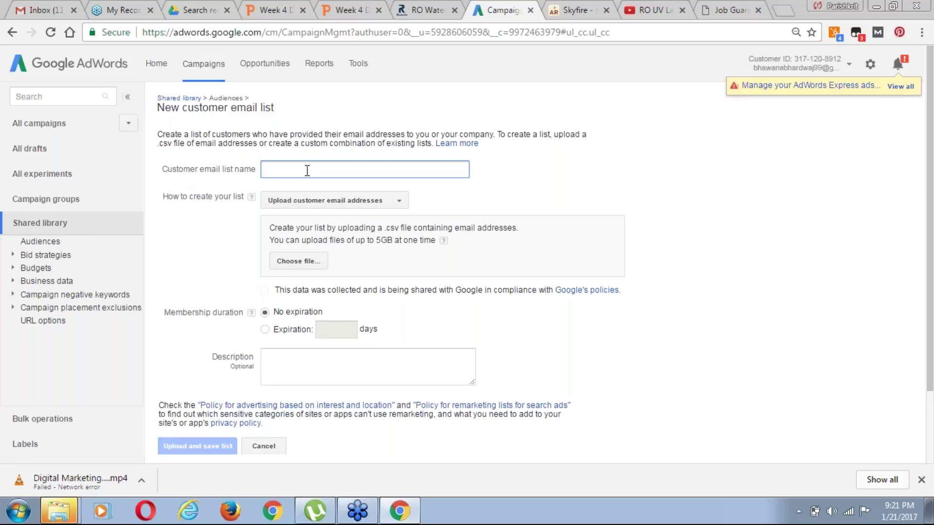
pyautogui.write('B')
pyautogui.press('BackSpace')
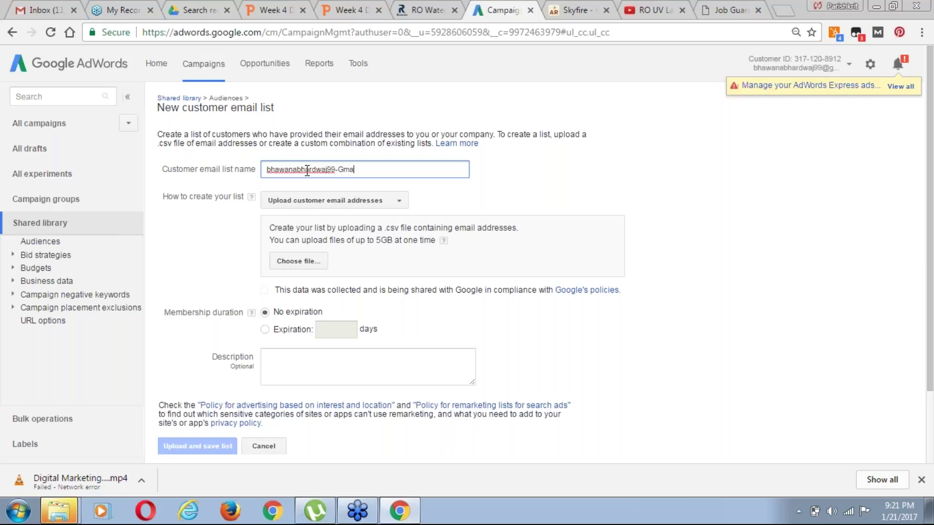
pyautogui.click(299, 262)
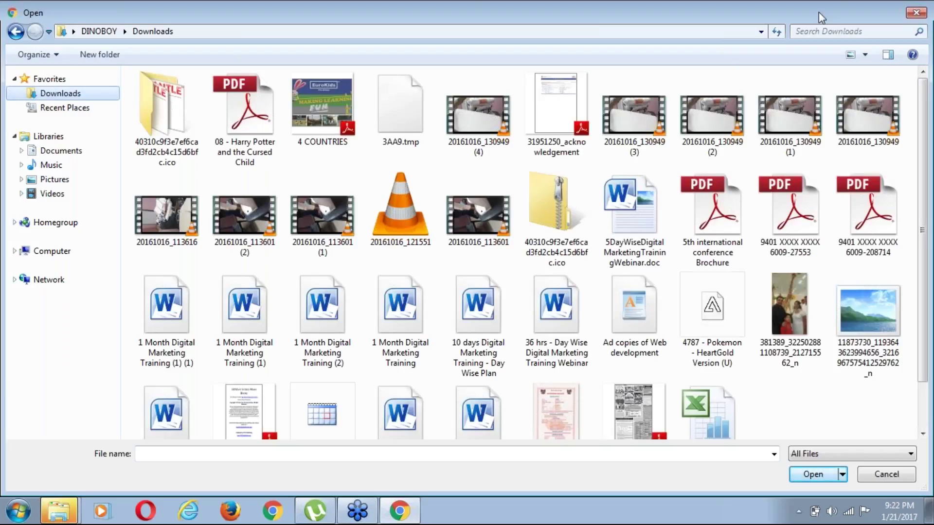
# Search Downloads for 'email' and preview the college_faculty file in Notepad
pyautogui.click(818, 31)
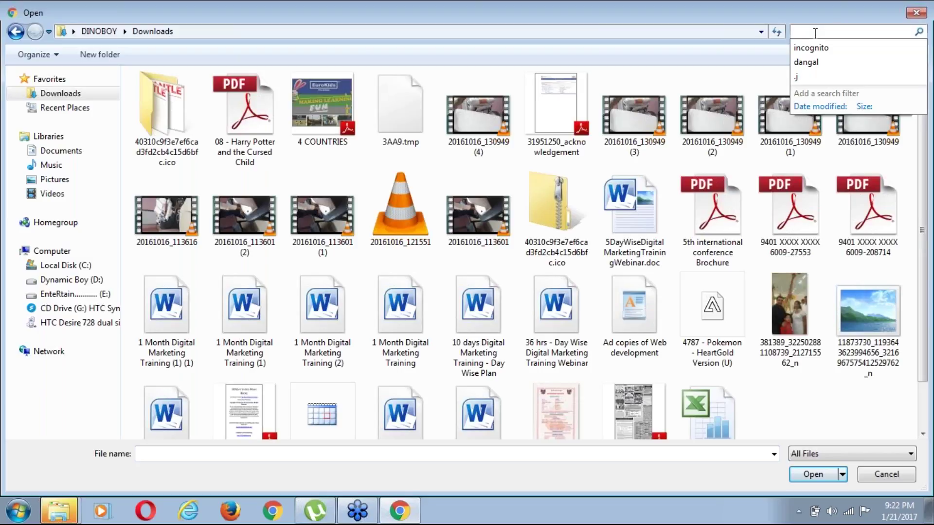
pyautogui.write('email')
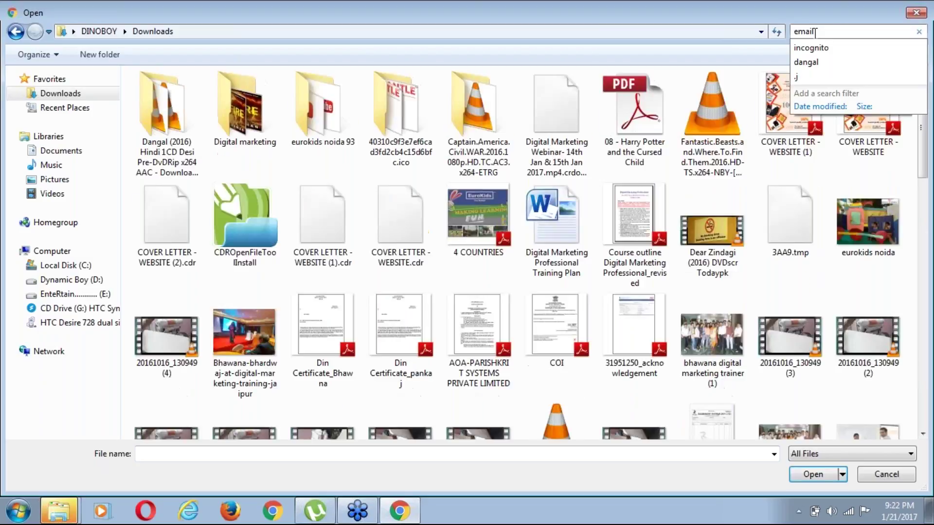
pyautogui.press('Return')
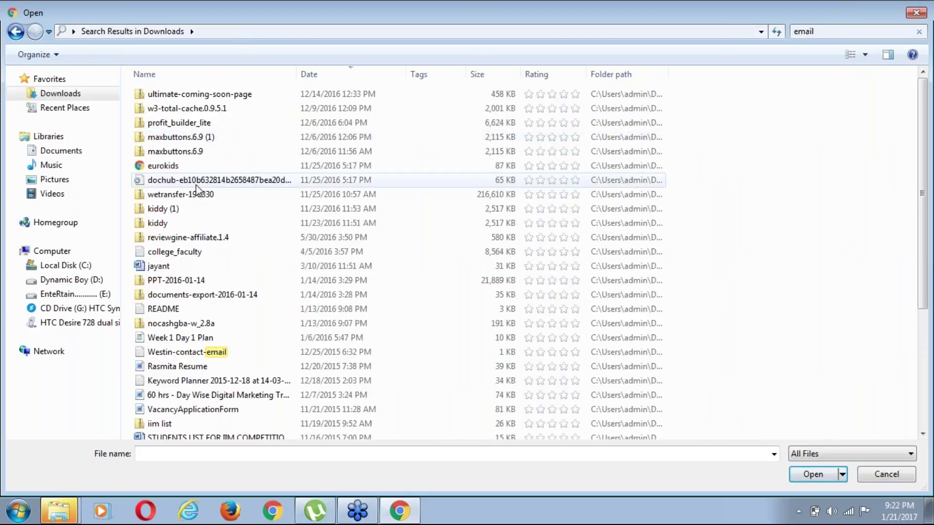
pyautogui.click(200, 253)
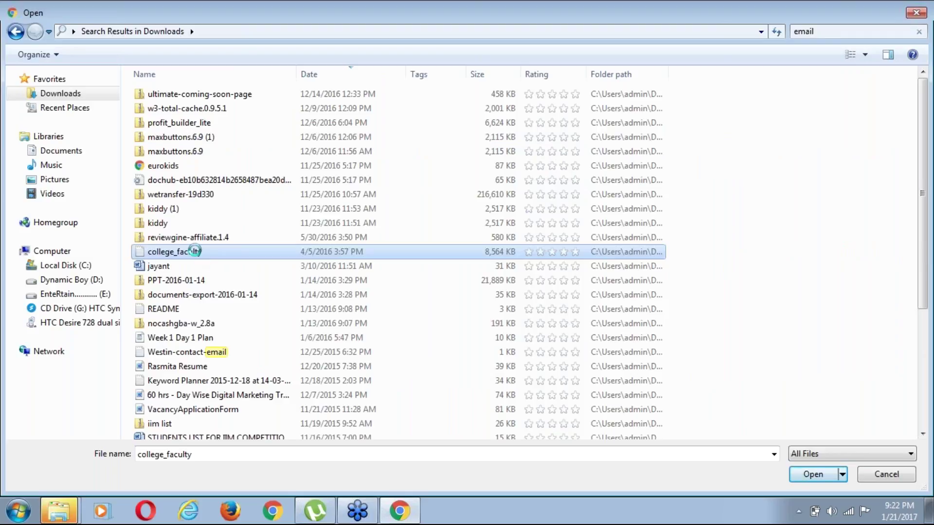
pyautogui.rightClick(206, 265)
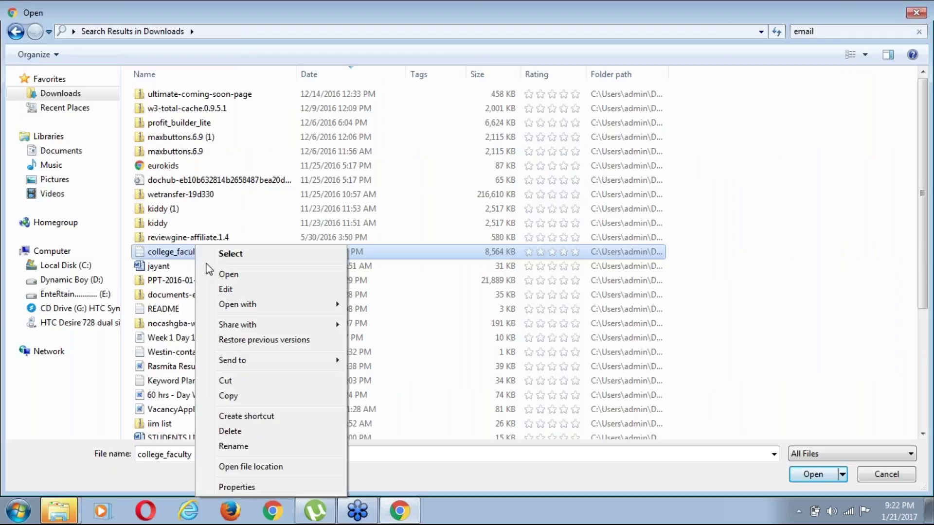
pyautogui.click(229, 276)
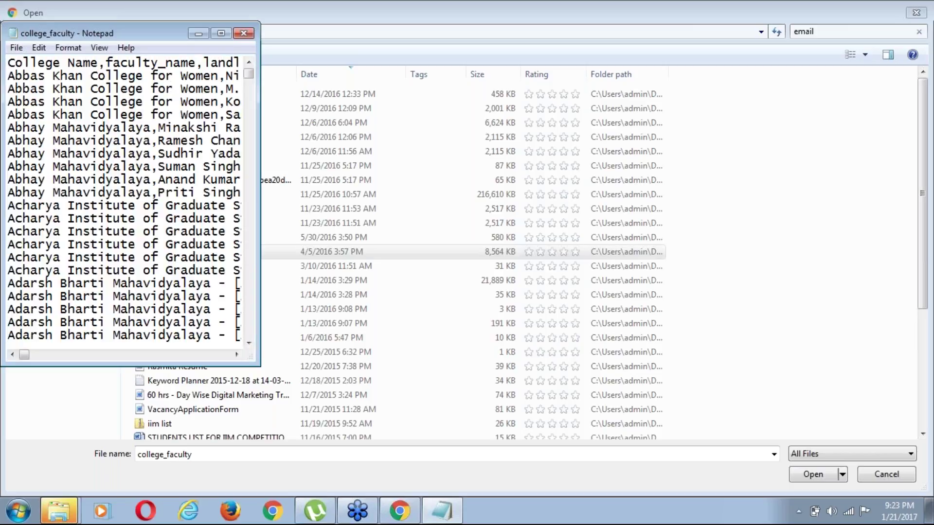
pyautogui.click(243, 33)
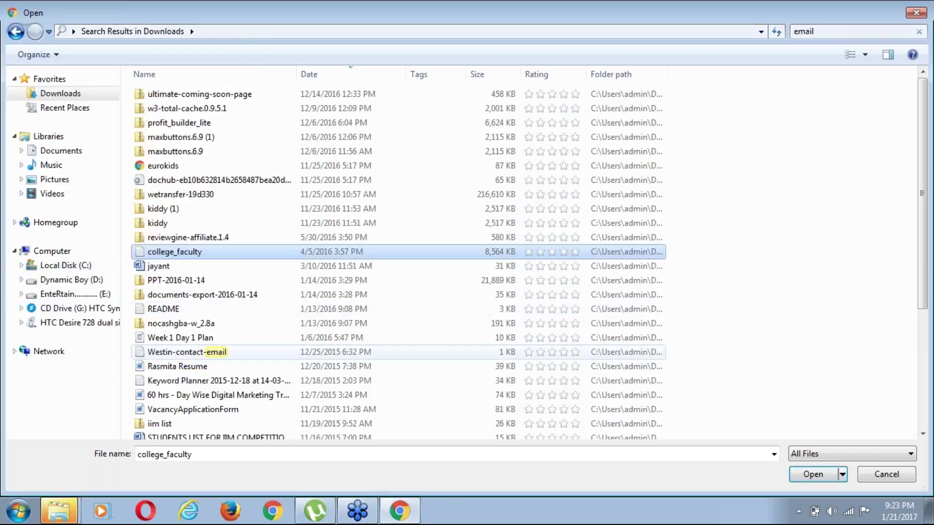
# Preview Westin-contact-email in Notepad and leave it as the selected upload file
pyautogui.click(197, 352)
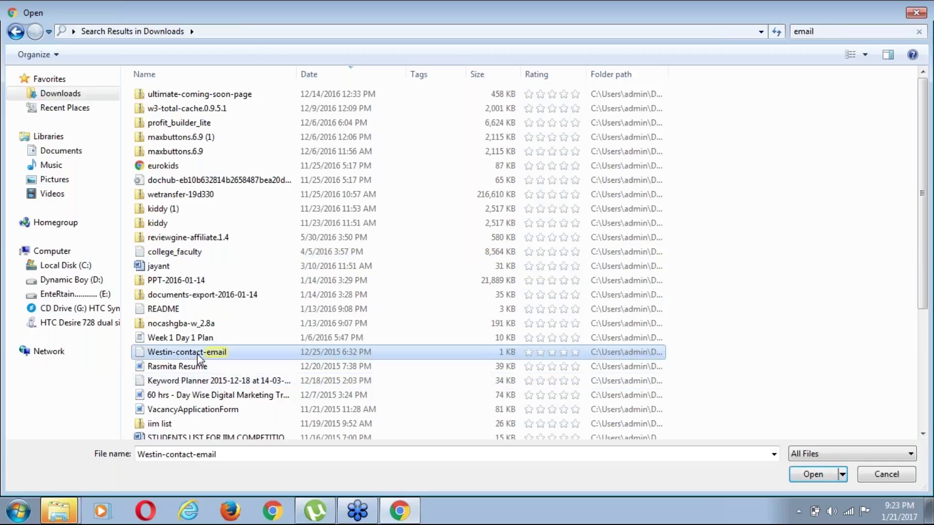
pyautogui.rightClick(197, 354)
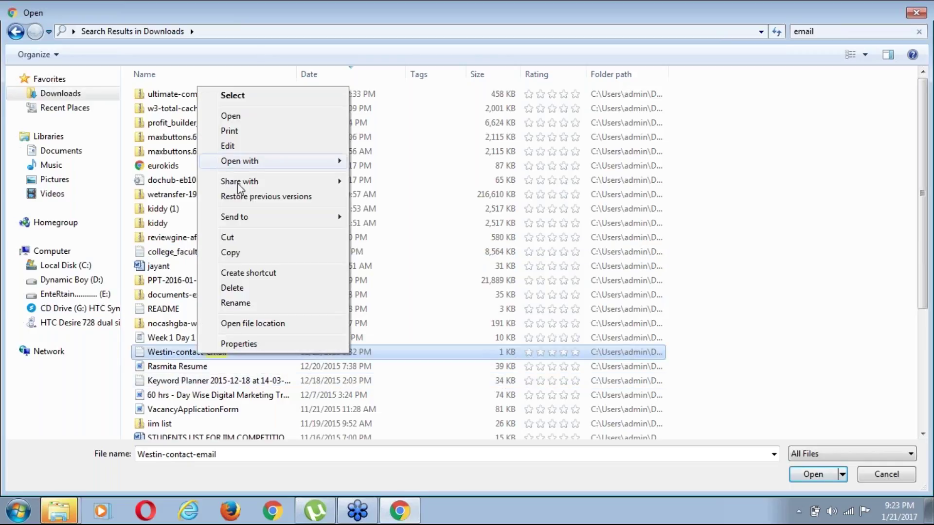
pyautogui.click(237, 119)
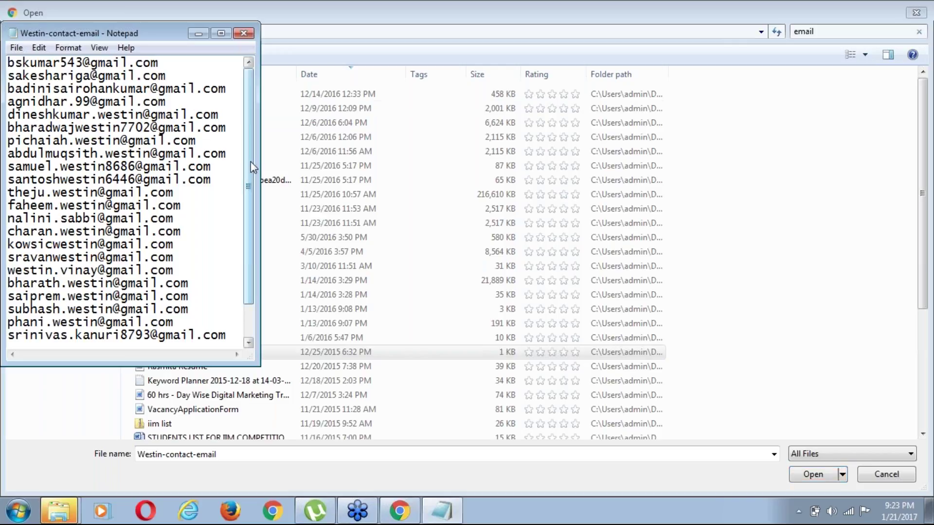
pyautogui.scroll(-1, 250, 162)
pyautogui.moveTo(251, 218); pyautogui.dragTo(251, 146)
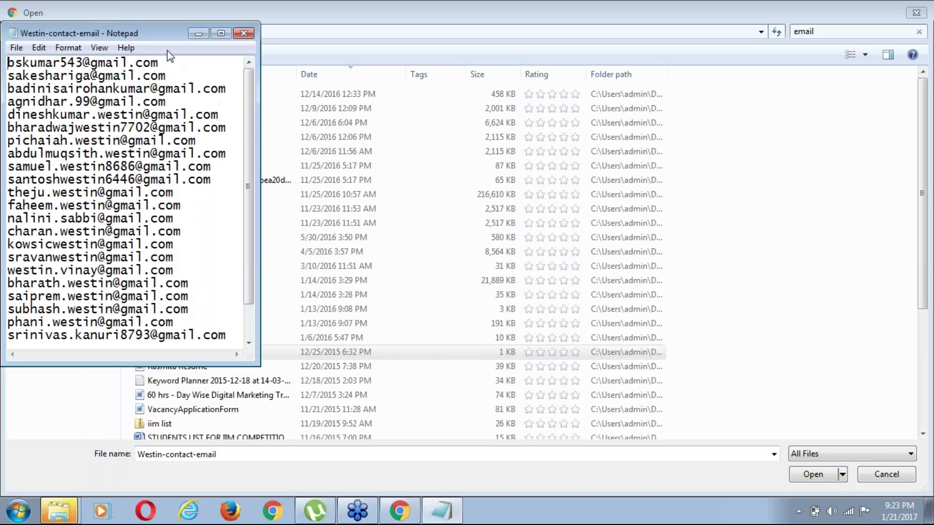
pyautogui.click(244, 32)
pyautogui.press('Tab')
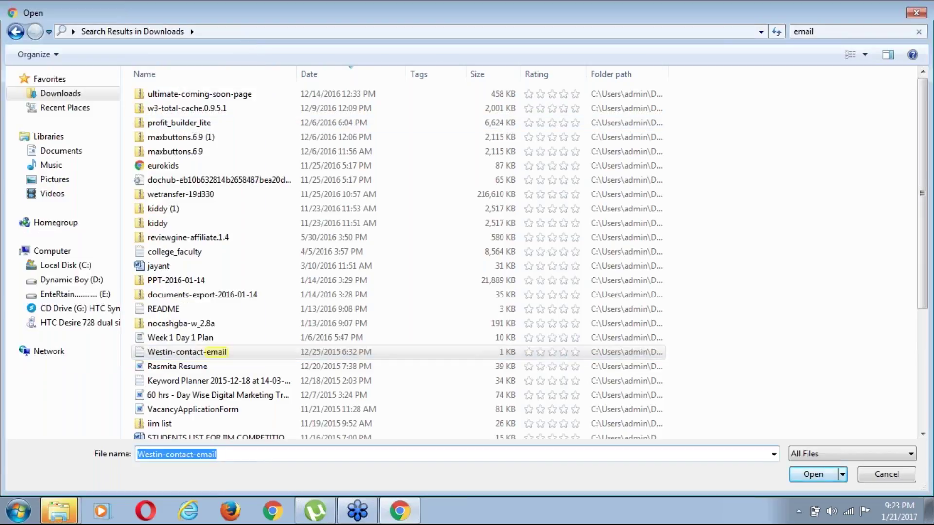
pyautogui.click(774, 454)
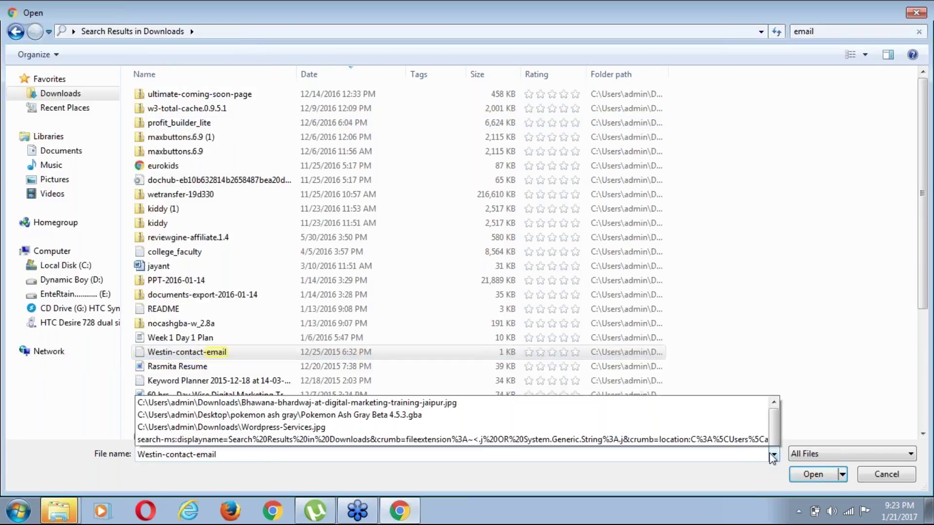
pyautogui.click(926, 299)
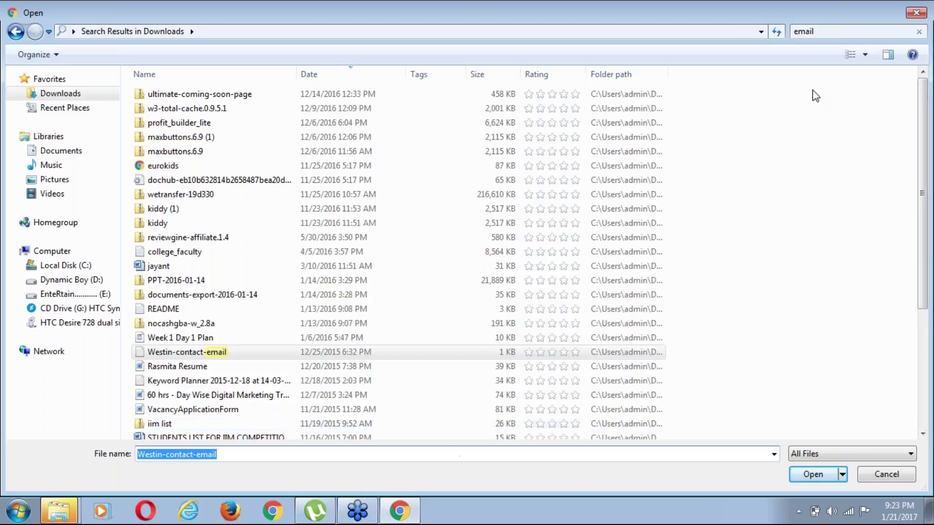
# Search Downloads for '.csv' and preview the college_faculty file full screen
pyautogui.click(823, 30)
pyautogui.write('.')
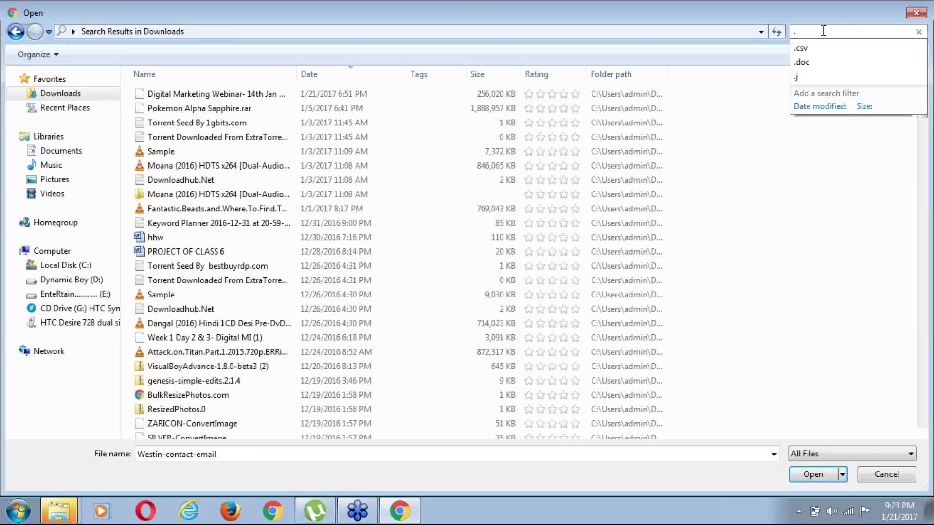
pyautogui.write('csv')
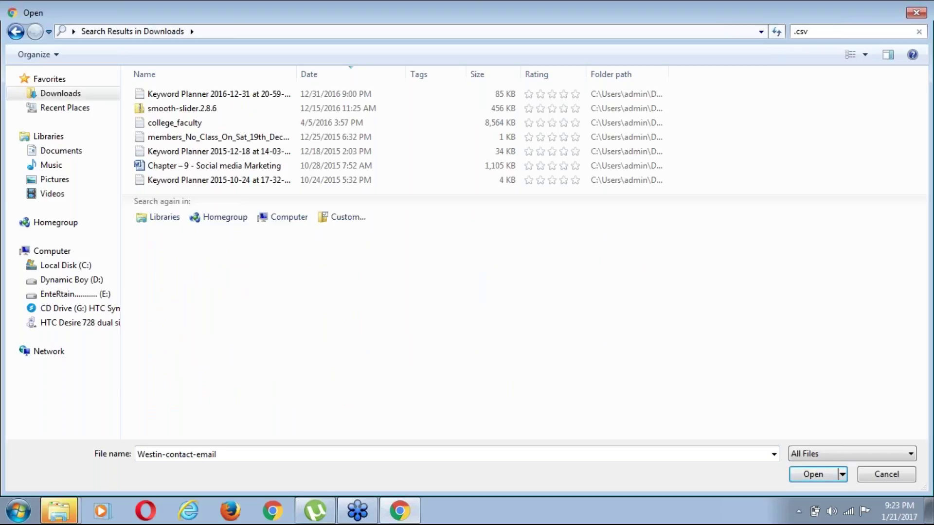
pyautogui.click(220, 124)
pyautogui.rightClick(220, 127)
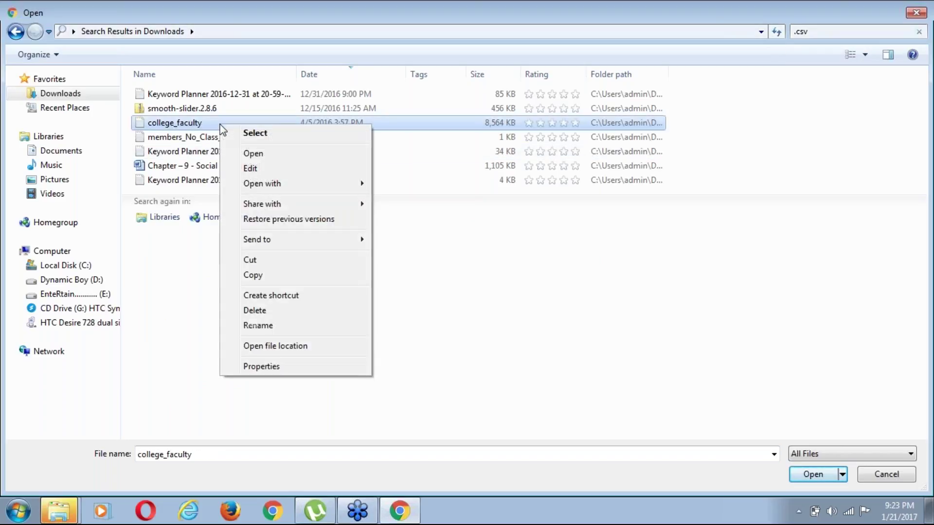
pyautogui.click(271, 152)
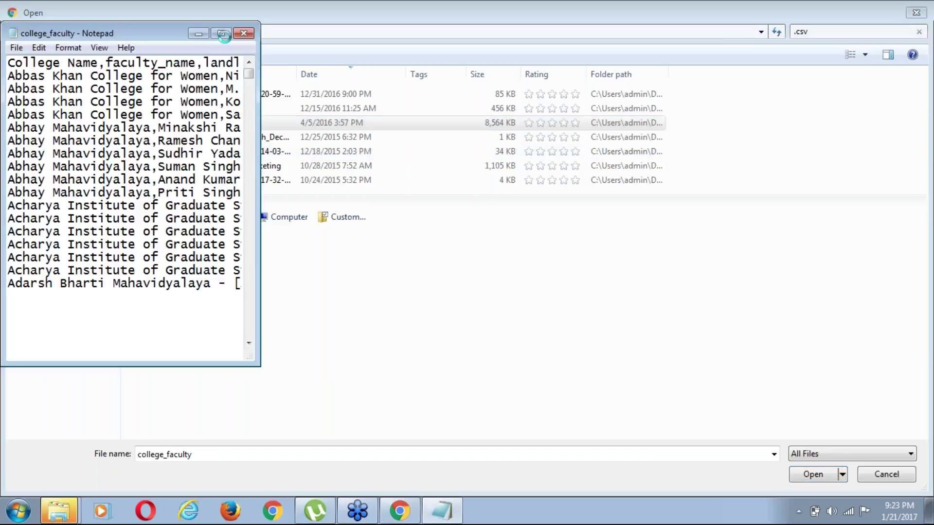
pyautogui.click(223, 35)
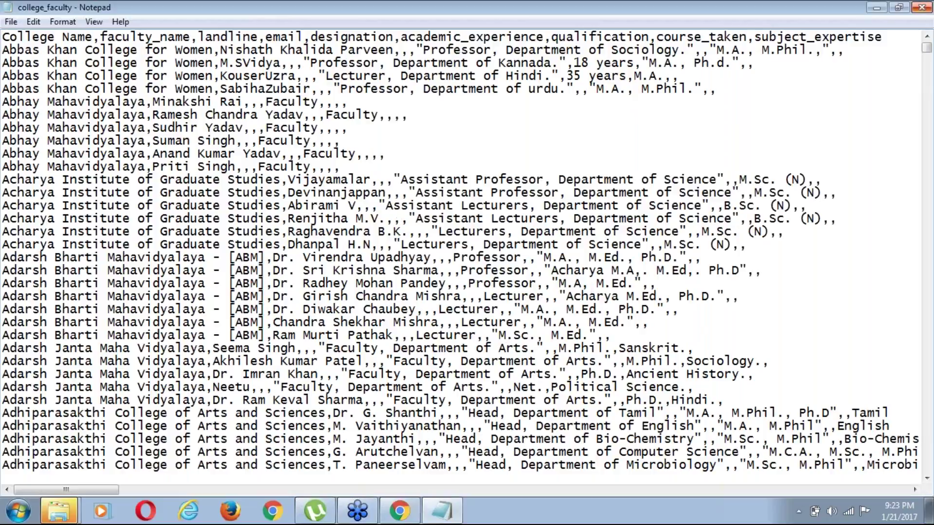
pyautogui.click(921, 9)
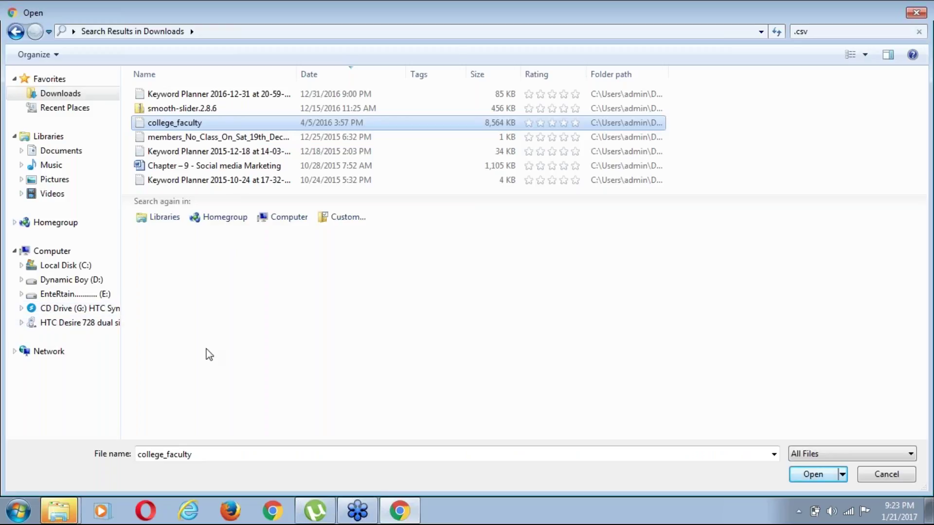
pyautogui.click(254, 328)
pyautogui.rightClick(251, 322)
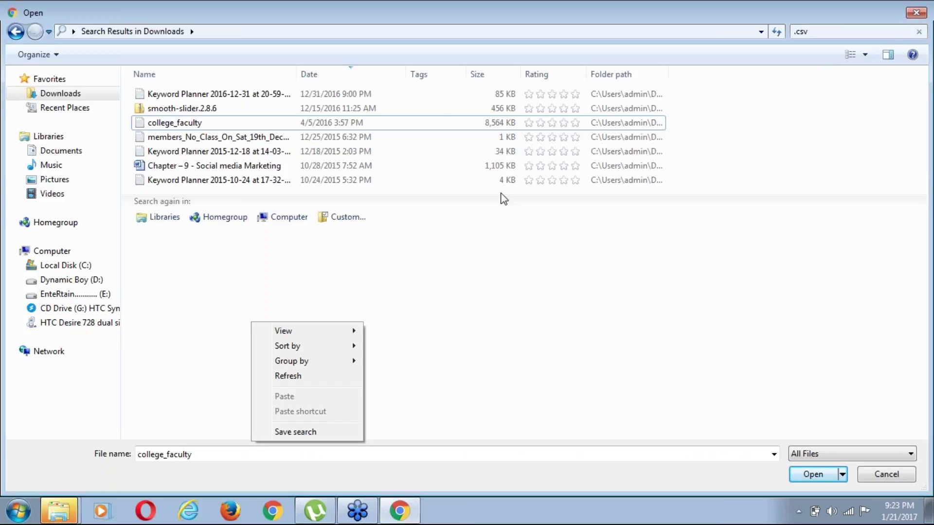
pyautogui.click(430, 272)
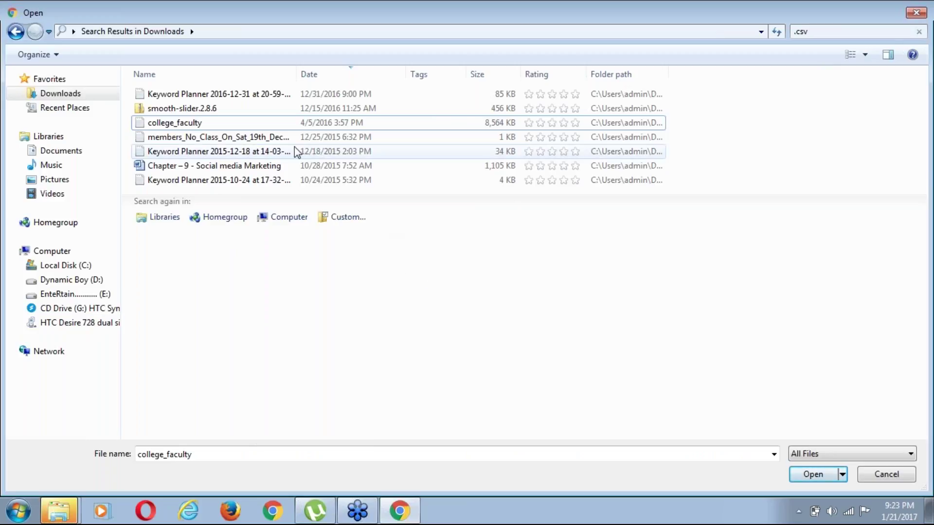
# Preview the members_No_Class_On_Sat_19th_Dec_2015_sent_Dec_24_2015 file and leave it selected
pyautogui.click(279, 140)
pyautogui.rightClick(279, 141)
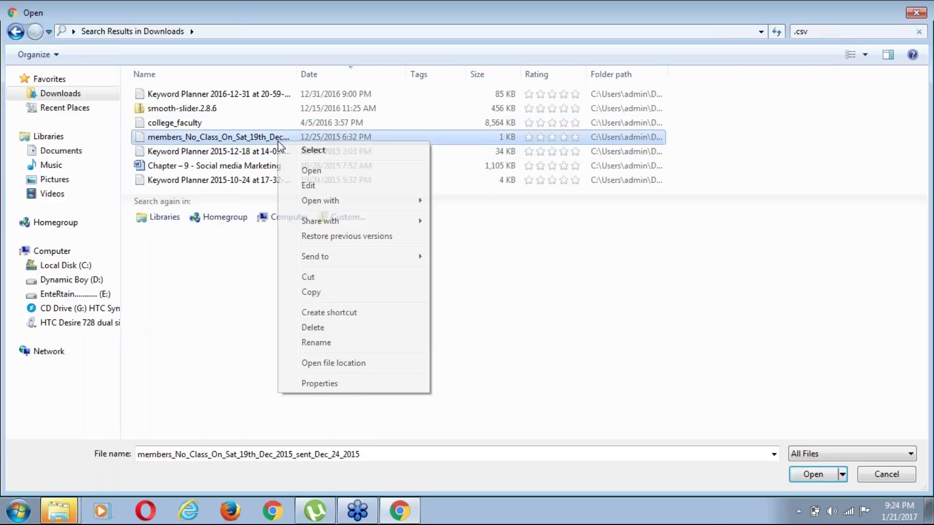
pyautogui.click(312, 170)
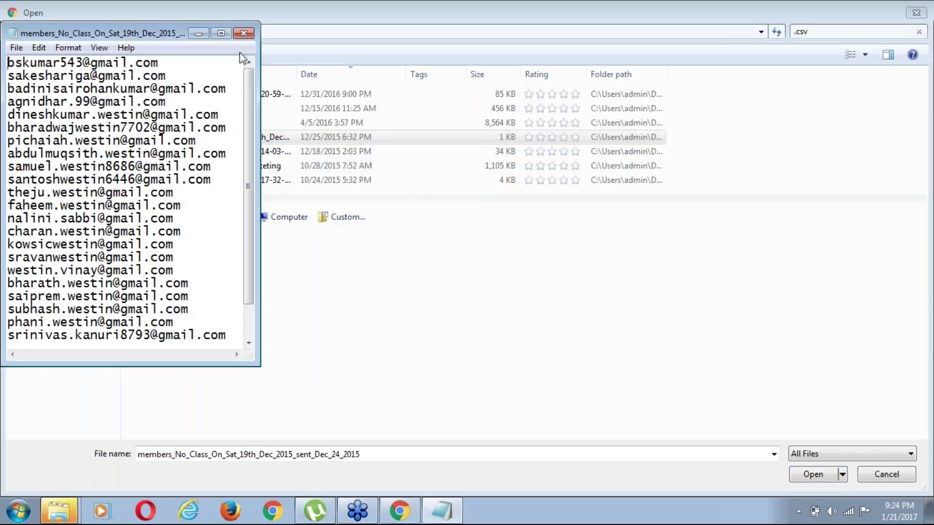
pyautogui.click(244, 33)
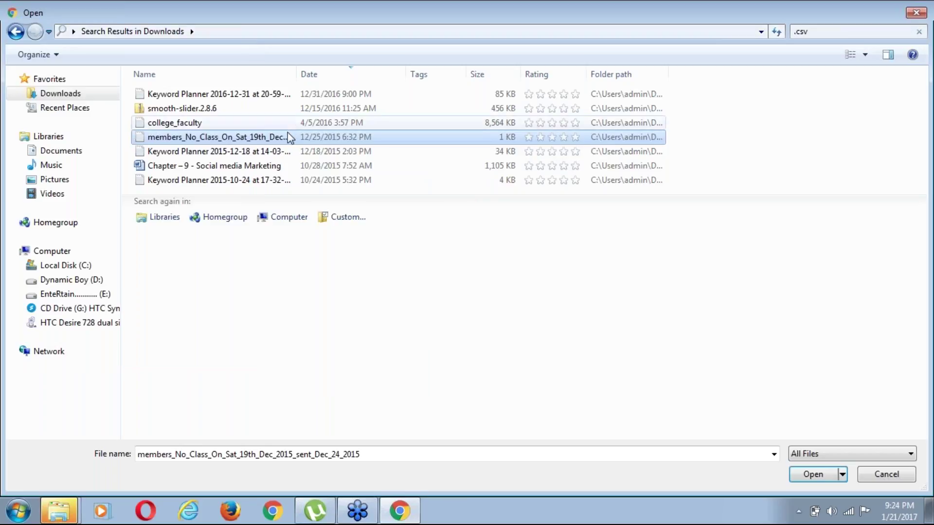
# Attach the members CSV, upload and save the customer email list, and accept the data policy
pyautogui.click(806, 474)
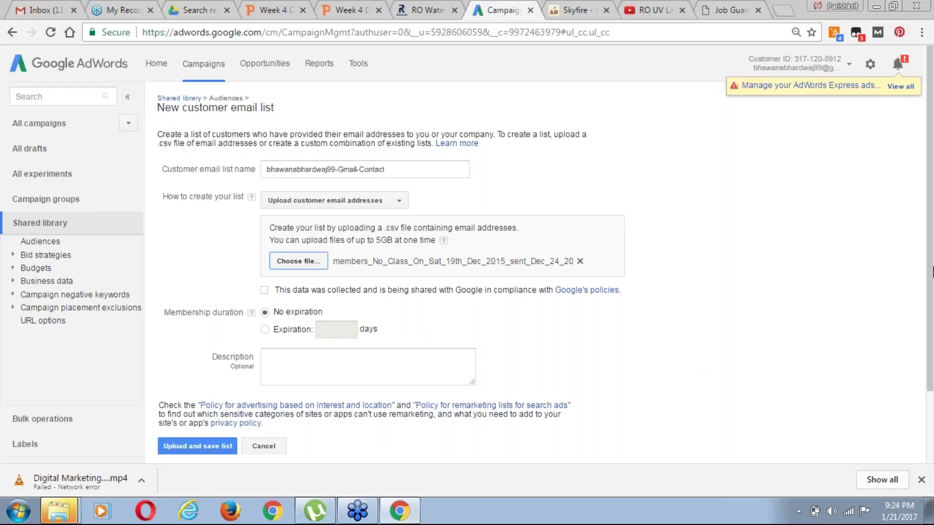
pyautogui.scroll(-2, 930, 302)
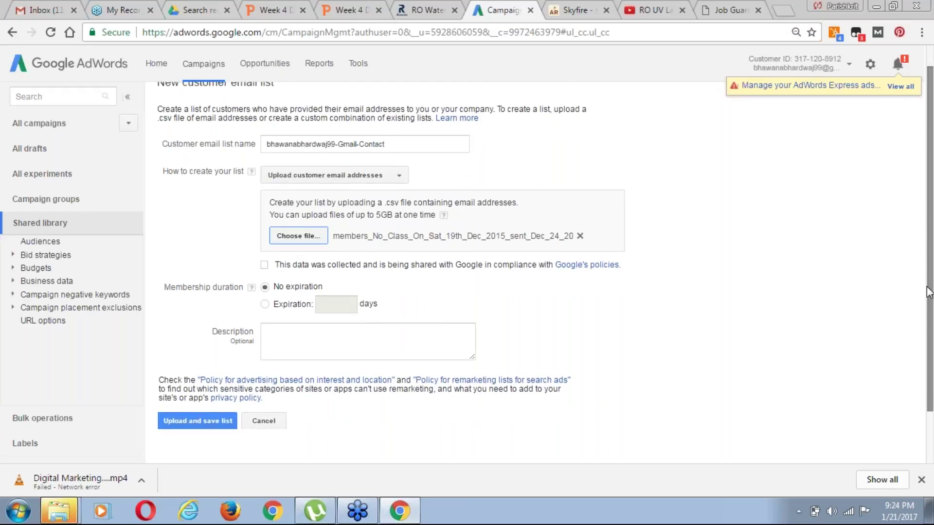
pyautogui.click(200, 422)
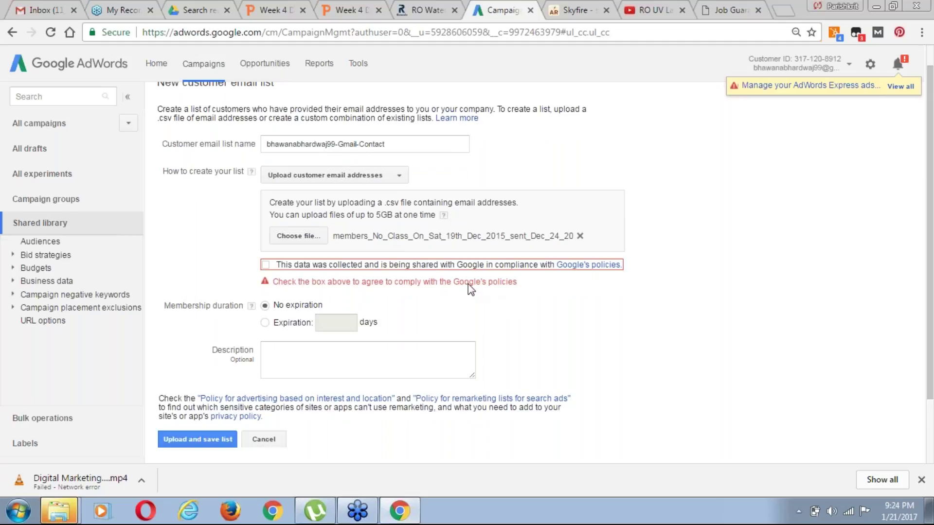
pyautogui.click(468, 263)
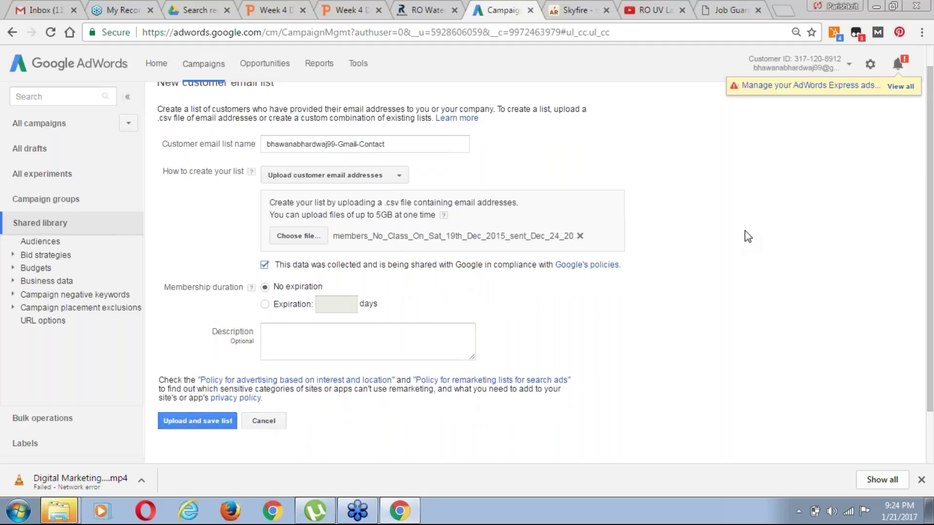
# Return to the Shared library overview
pyautogui.moveTo(932, 271); pyautogui.dragTo(931, 253)
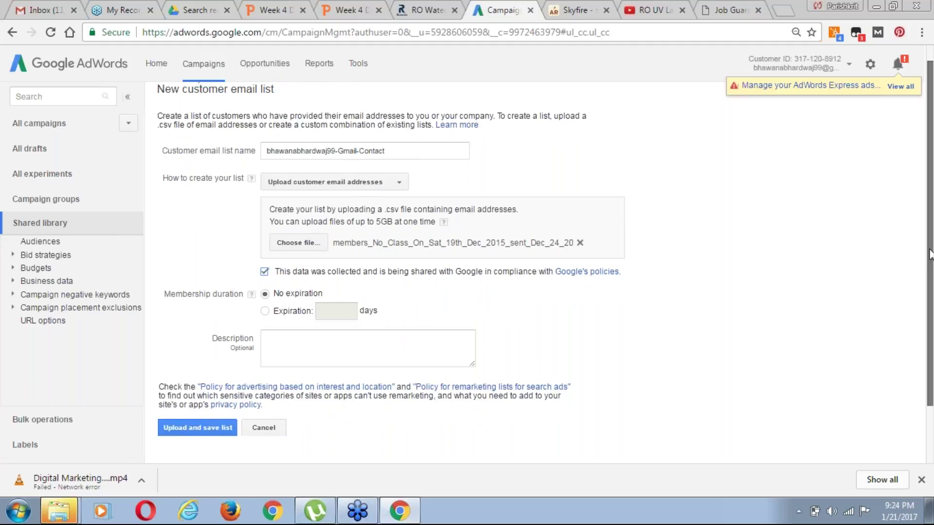
pyautogui.scroll(1, 930, 253)
pyautogui.click(195, 102)
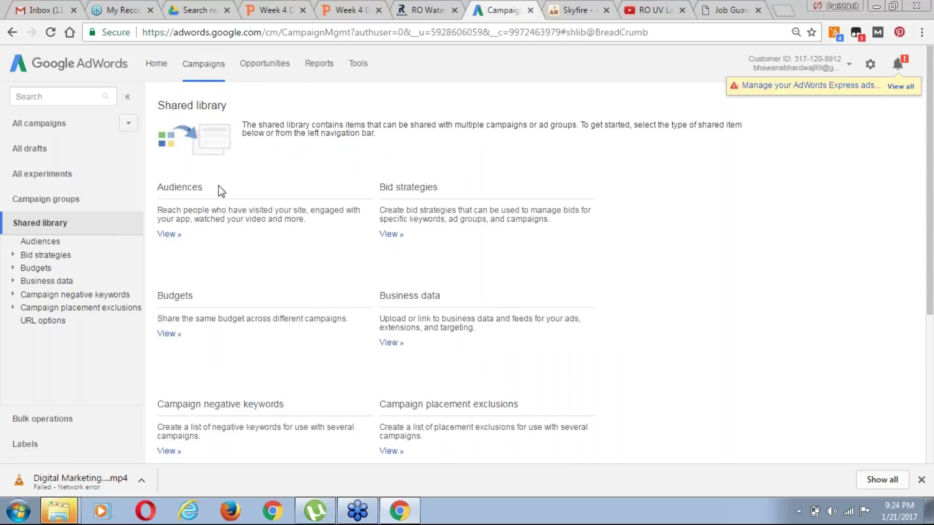
# Open the Audiences section via View » and begin a new + Remarketing List
pyautogui.click(169, 235)
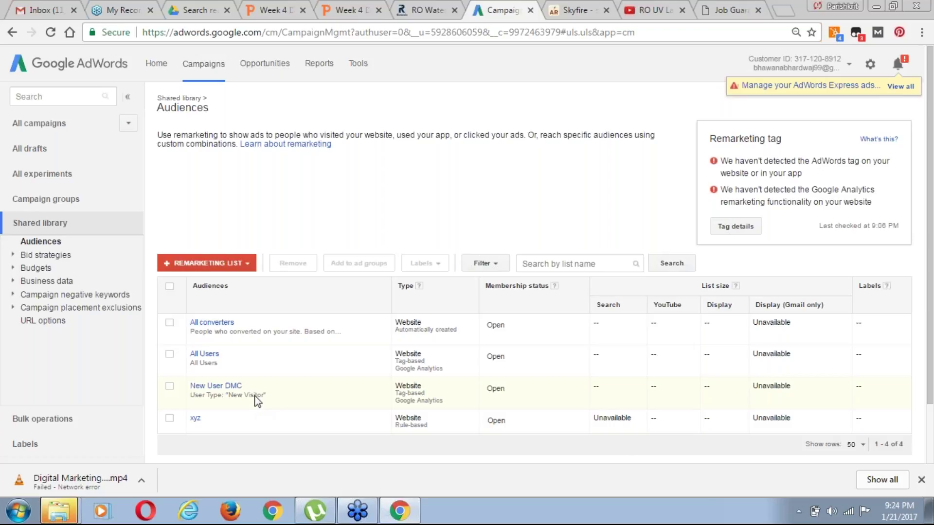
pyautogui.click(243, 263)
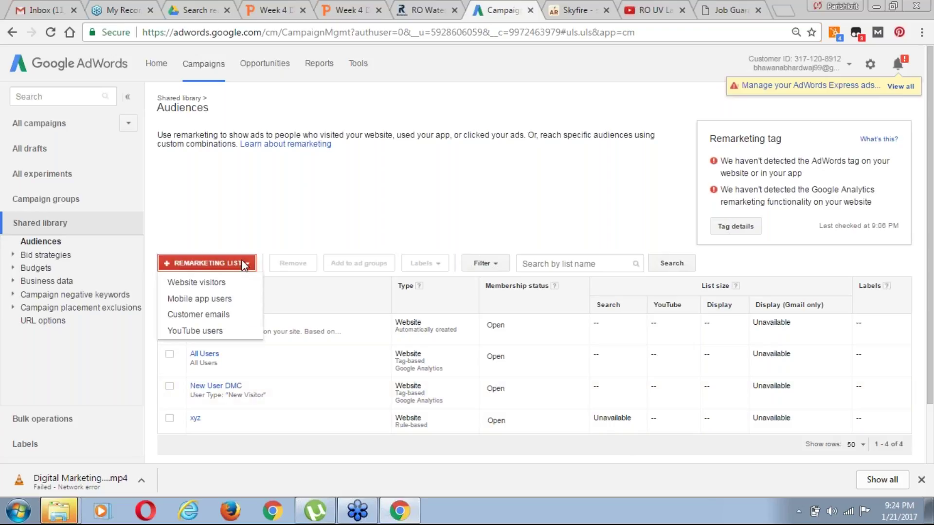
# Create a Website visitors list named rowala-visitor, keeping 'Visitors of a page' as who to add
pyautogui.click(208, 284)
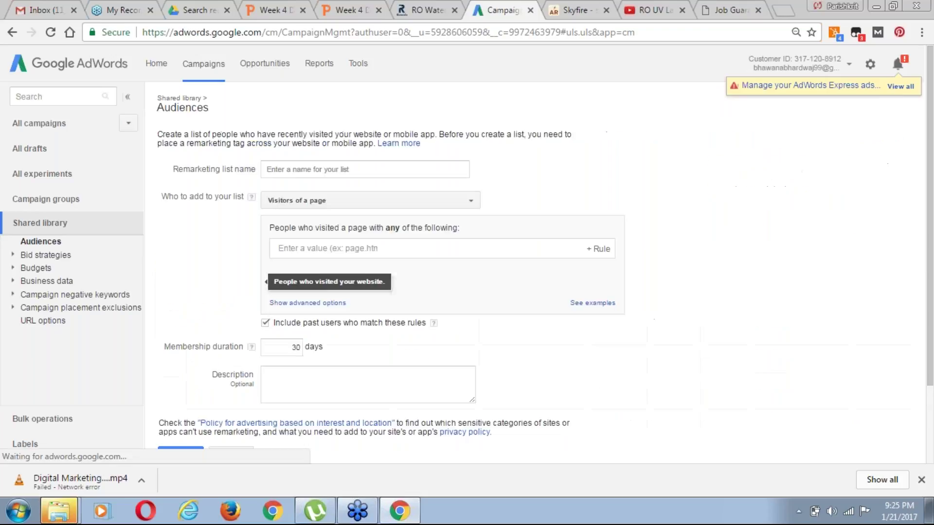
pyautogui.click(340, 170)
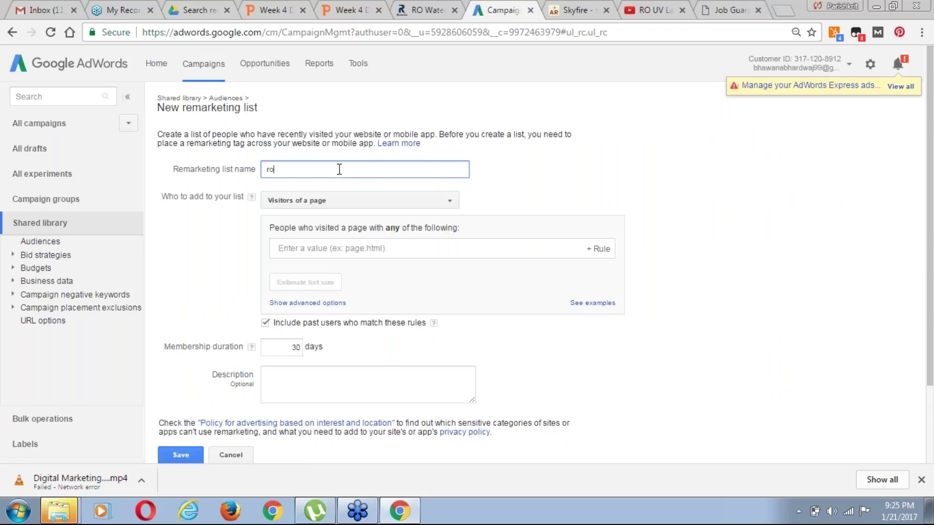
pyautogui.write('rowala-visitor')
pyautogui.click(331, 209)
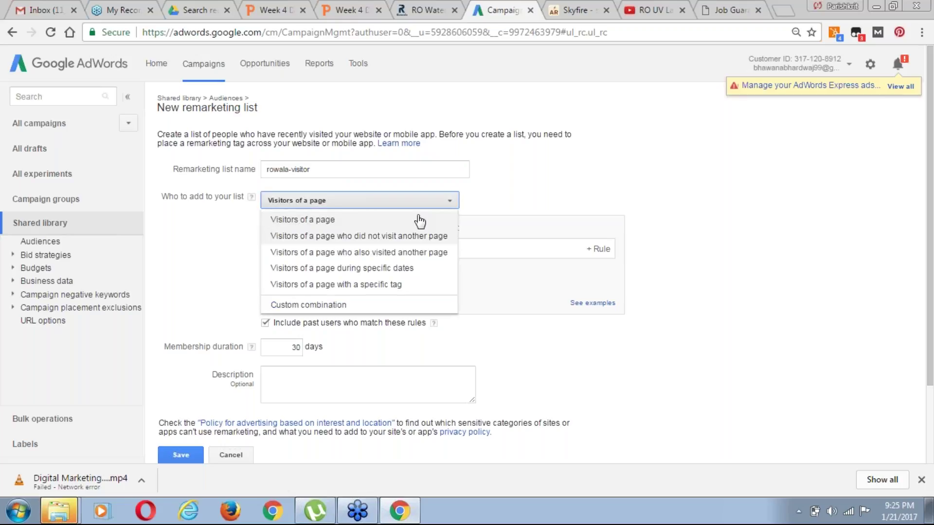
pyautogui.click(389, 220)
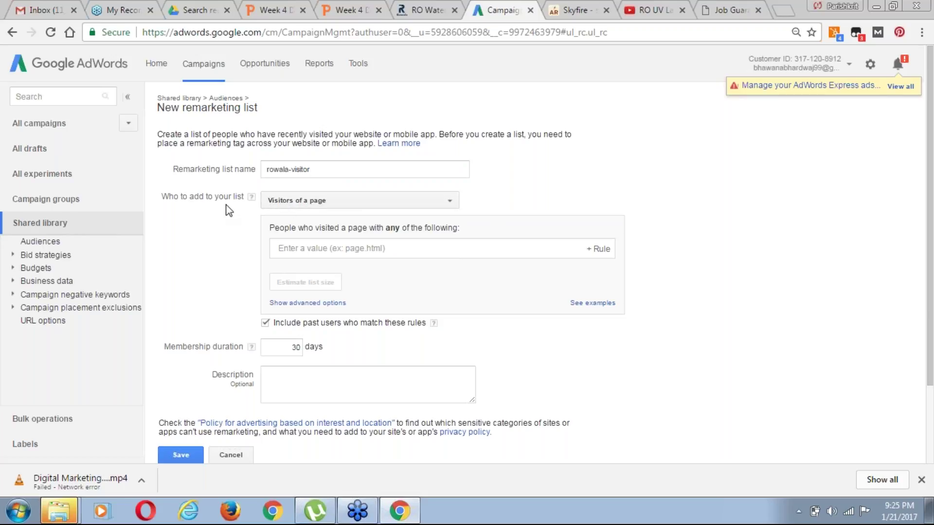
pyautogui.click(372, 200)
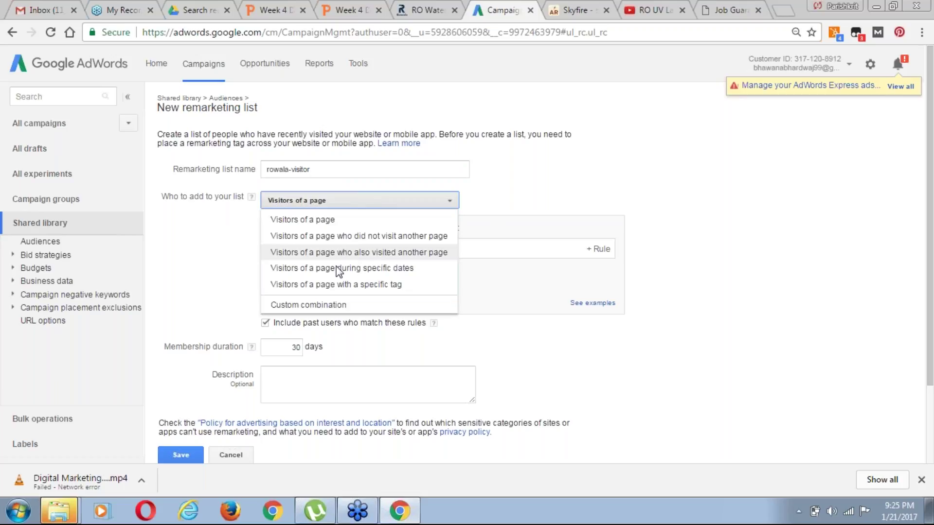
pyautogui.click(556, 199)
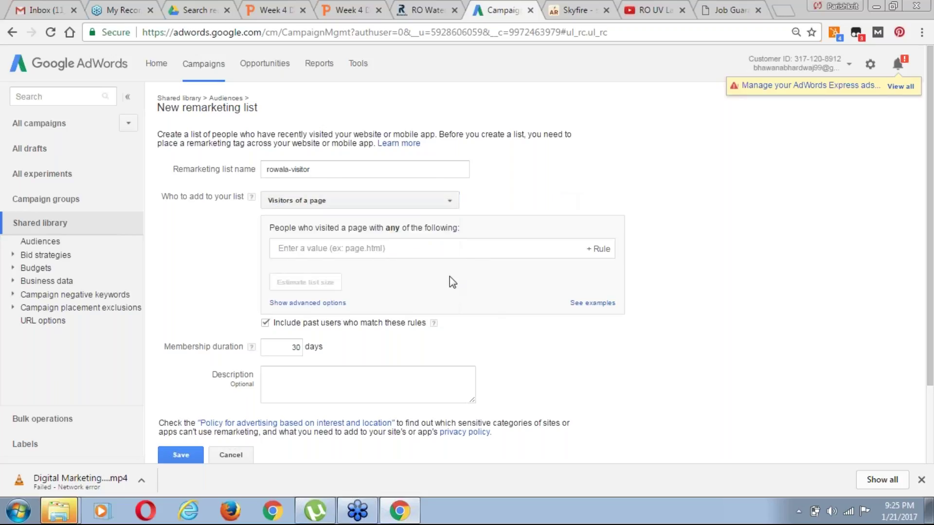
pyautogui.click(352, 247)
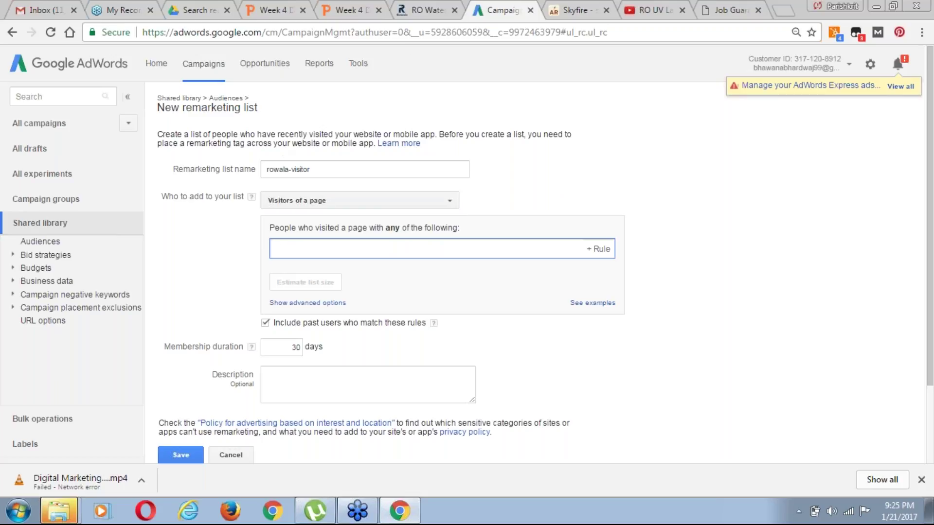
pyautogui.click(398, 11)
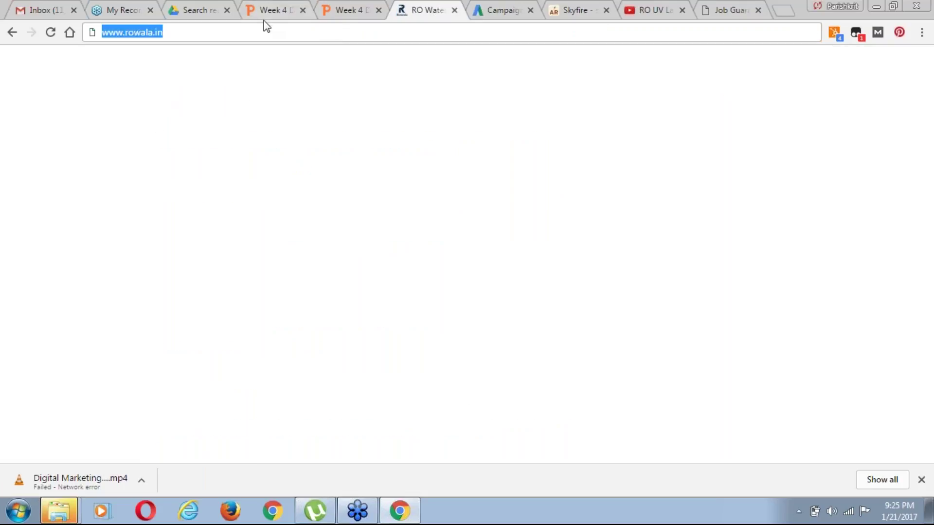
pyautogui.click(263, 32)
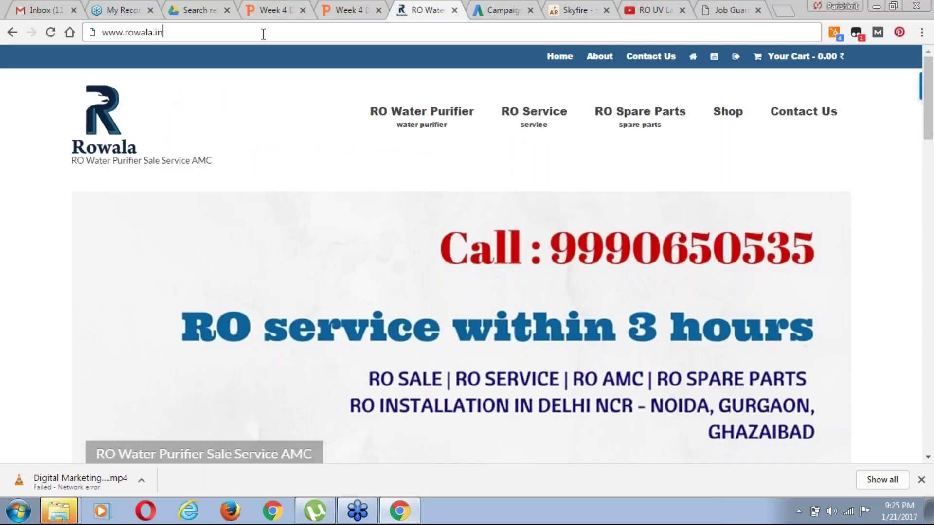
pyautogui.click(503, 10)
pyautogui.write('http://www.rowala.in/')
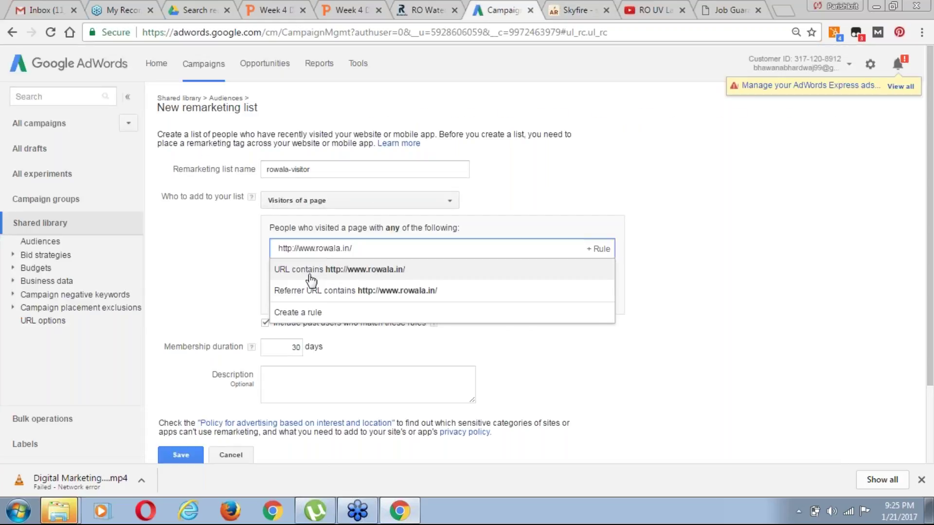
pyautogui.click(359, 271)
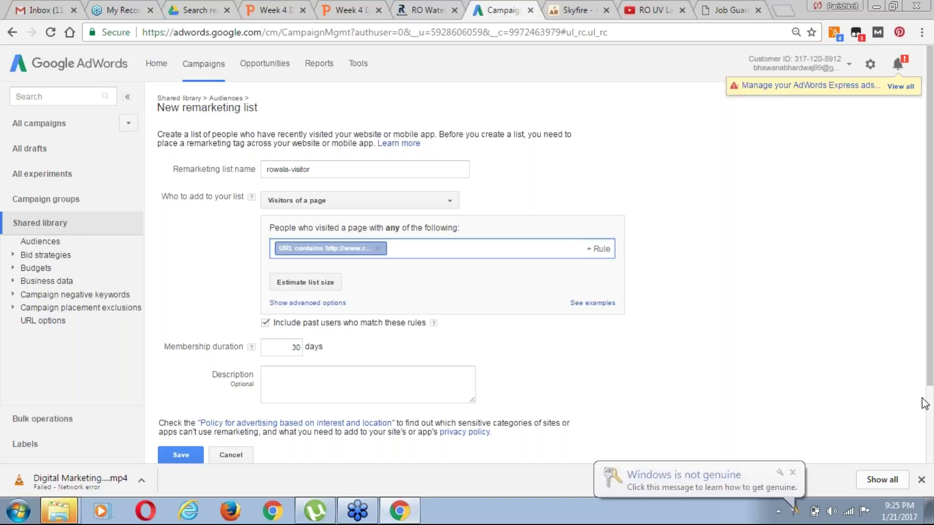
pyautogui.scroll(-1, 932, 339)
pyautogui.moveTo(932, 339); pyautogui.dragTo(932, 383)
# Check the help's 540-day maximum and change membership duration from 30 to 540 days
pyautogui.click(300, 285)
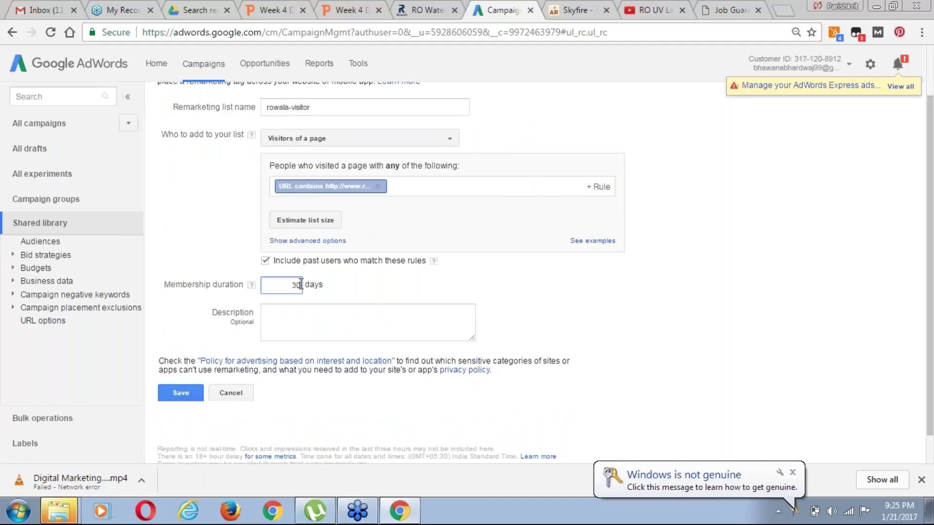
pyautogui.click(252, 285)
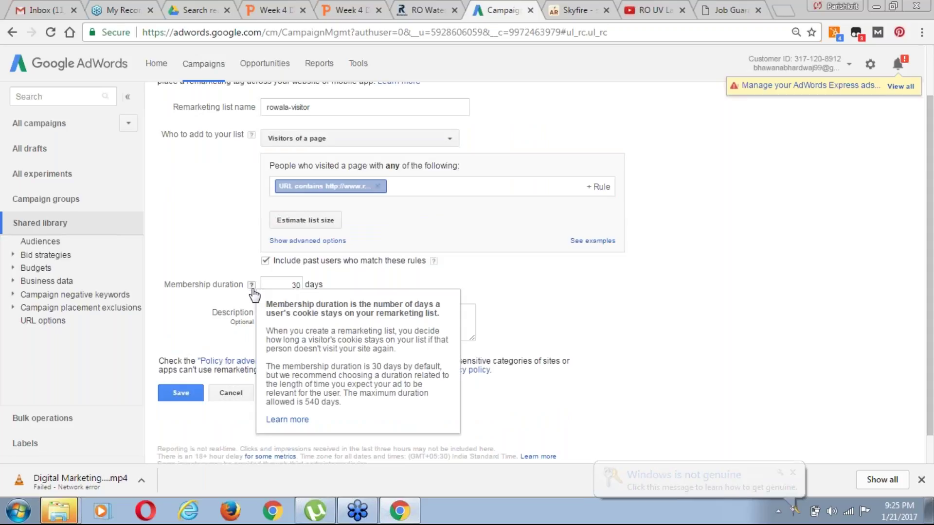
pyautogui.moveTo(305, 402); pyautogui.dragTo(353, 404)
pyautogui.click(669, 339)
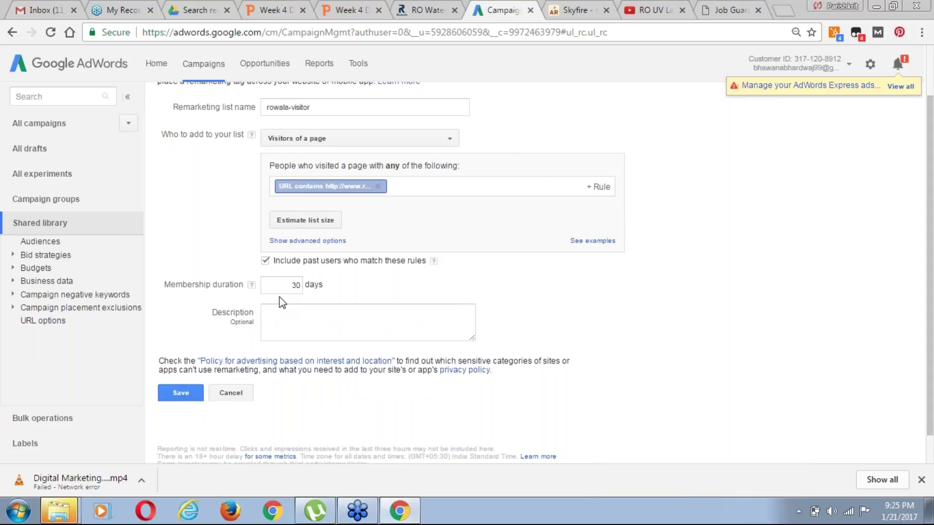
pyautogui.doubleClick(297, 285)
pyautogui.write('540')
# Reconfirm the 540-day maximum in the help and save the rowala-visitor list
pyautogui.click(252, 285)
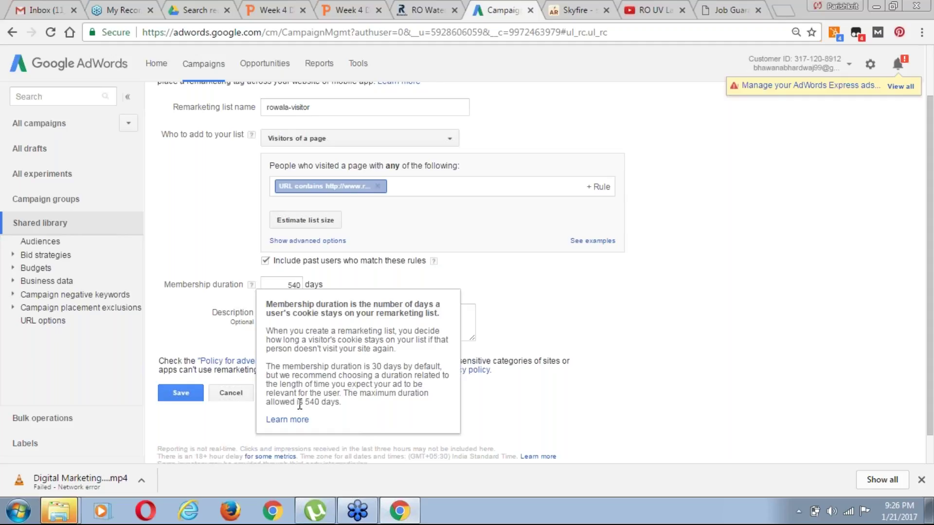
pyautogui.moveTo(304, 404); pyautogui.dragTo(333, 405)
pyautogui.click(638, 341)
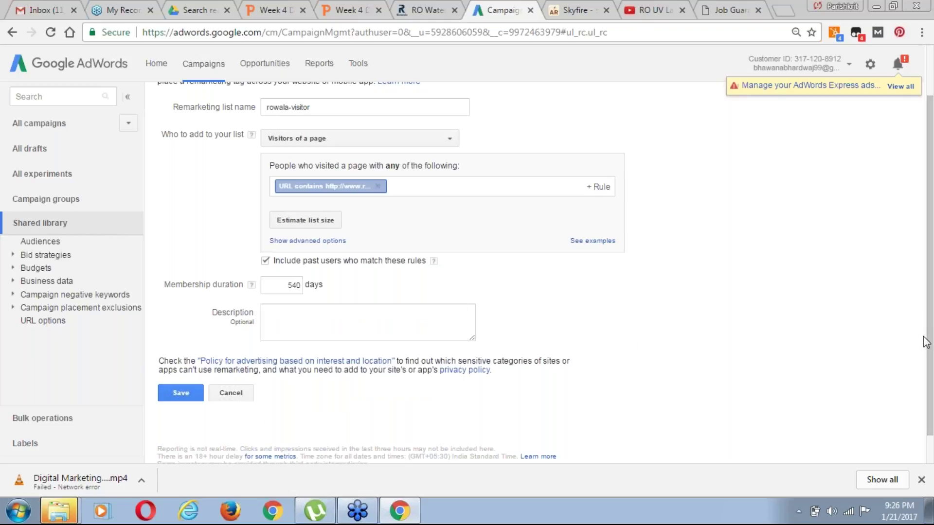
pyautogui.scroll(-1, 931, 351)
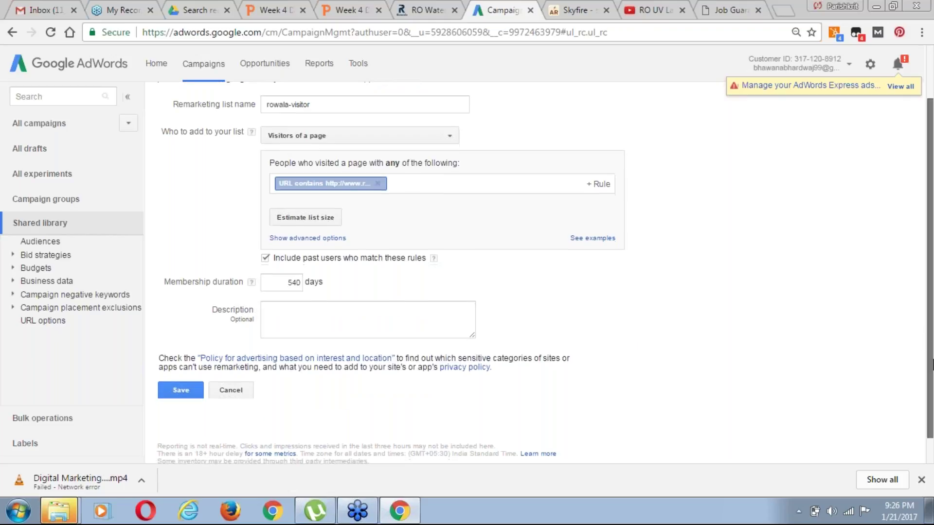
pyautogui.scroll(-1, 931, 365)
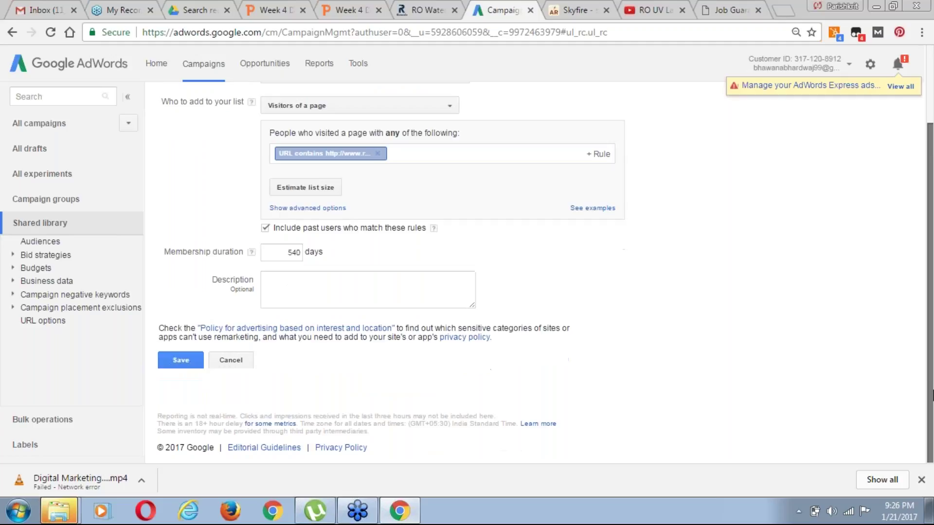
pyautogui.click(174, 363)
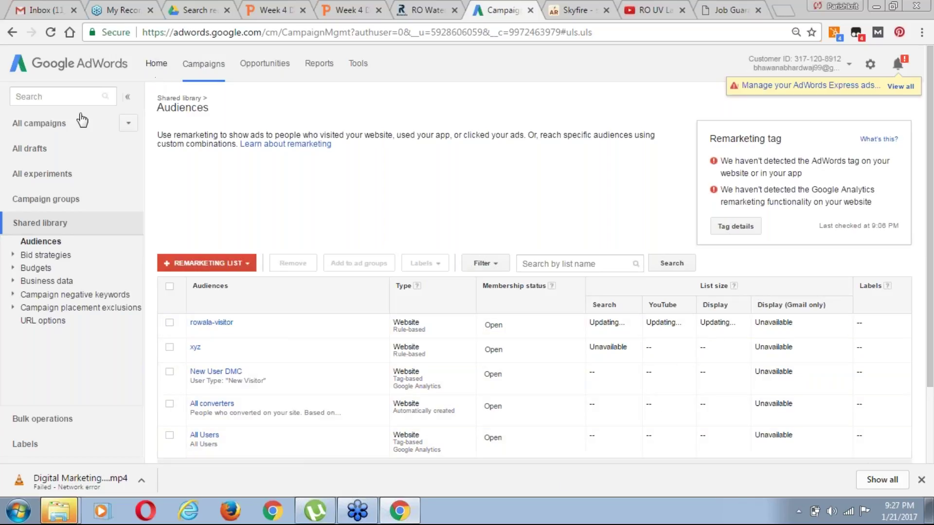
# Switch to the All campaigns overview listing the five campaigns
pyautogui.click(63, 124)
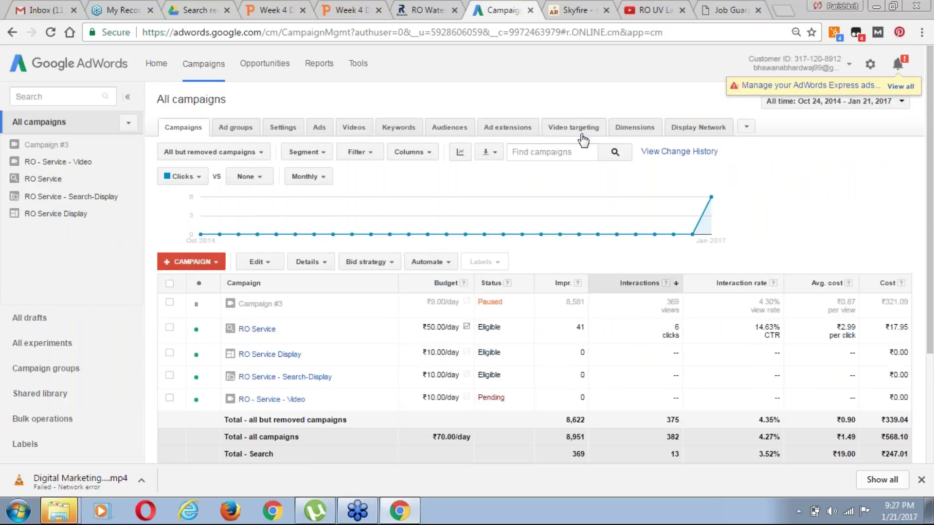
# View audiences, then open RO - Service - Video and its Video targeting tab
pyautogui.click(439, 139)
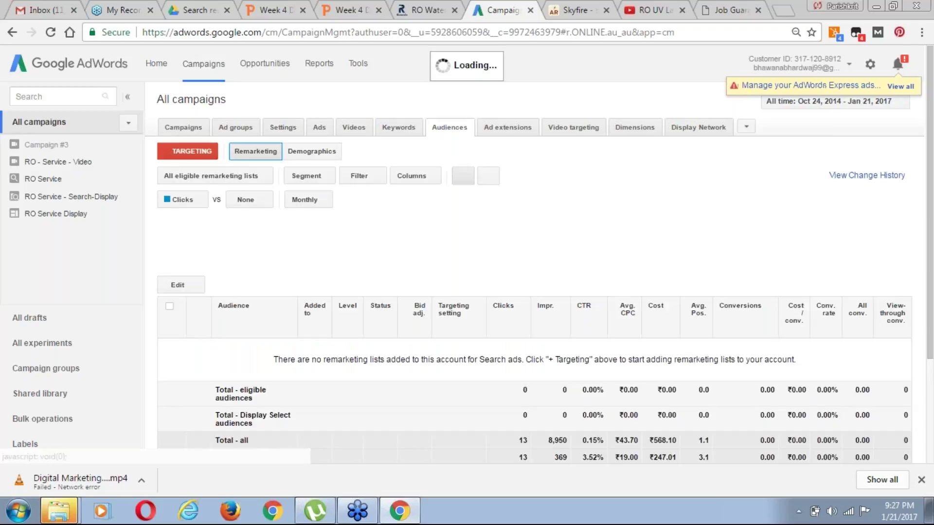
pyautogui.click(51, 165)
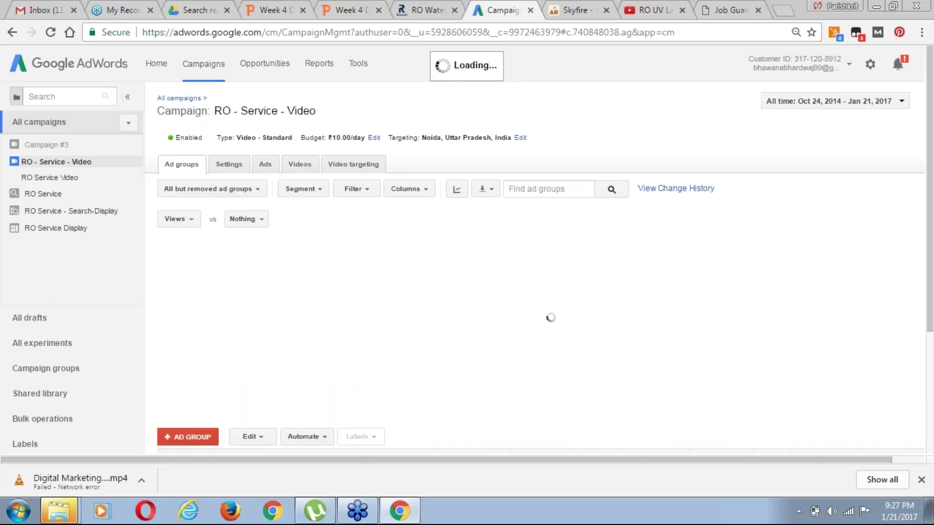
pyautogui.click(358, 166)
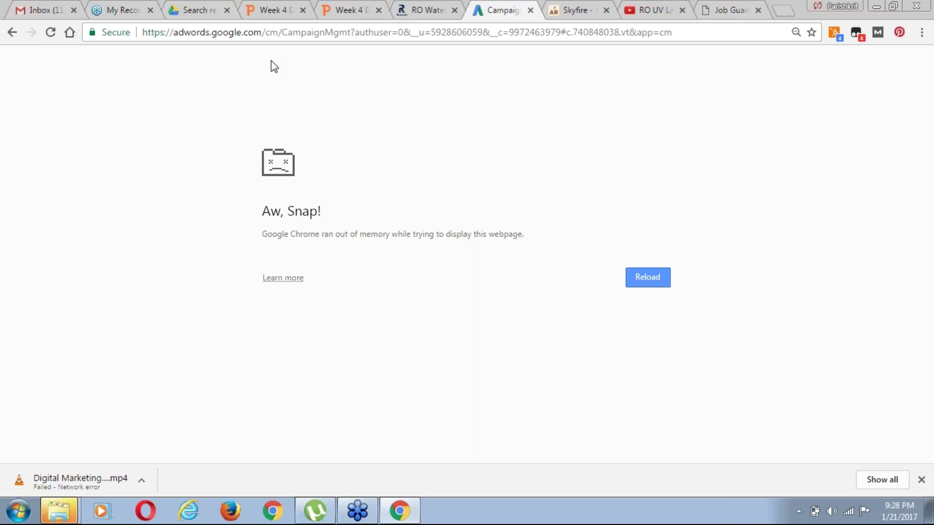
# Reload the Aw, Snap! page to bring back the RO - Service - Video ad groups
pyautogui.click(12, 33)
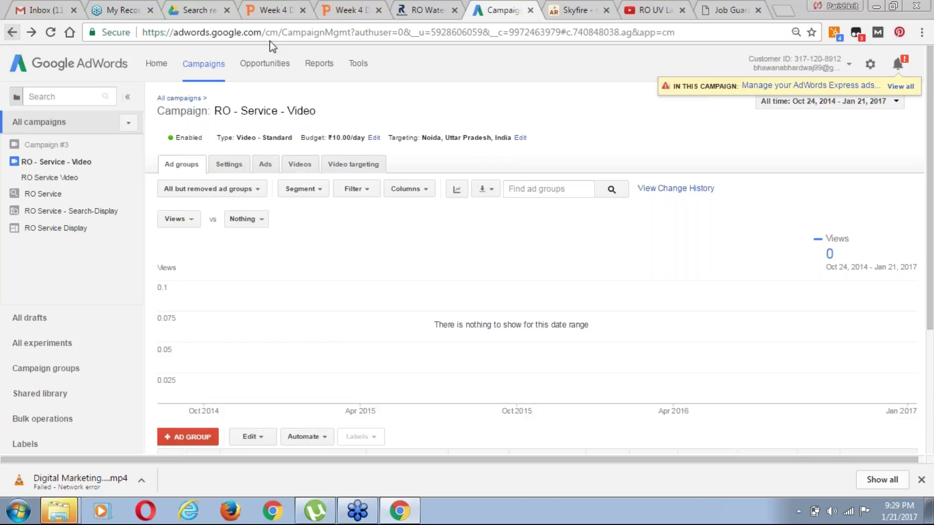
# Close the job, RO UV Lamp, Skyfire, AdWords, website, presentation and Drive tabs
pyautogui.click(758, 10)
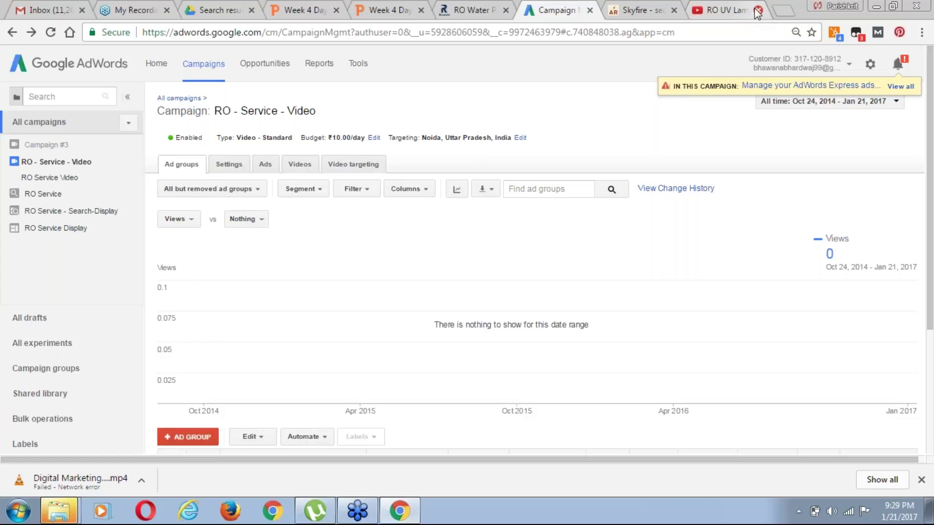
pyautogui.click(758, 11)
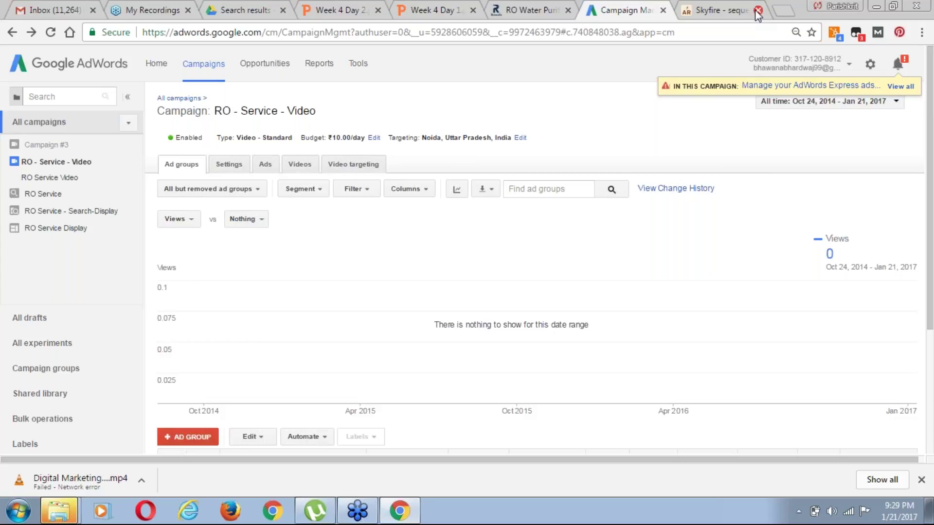
pyautogui.click(758, 11)
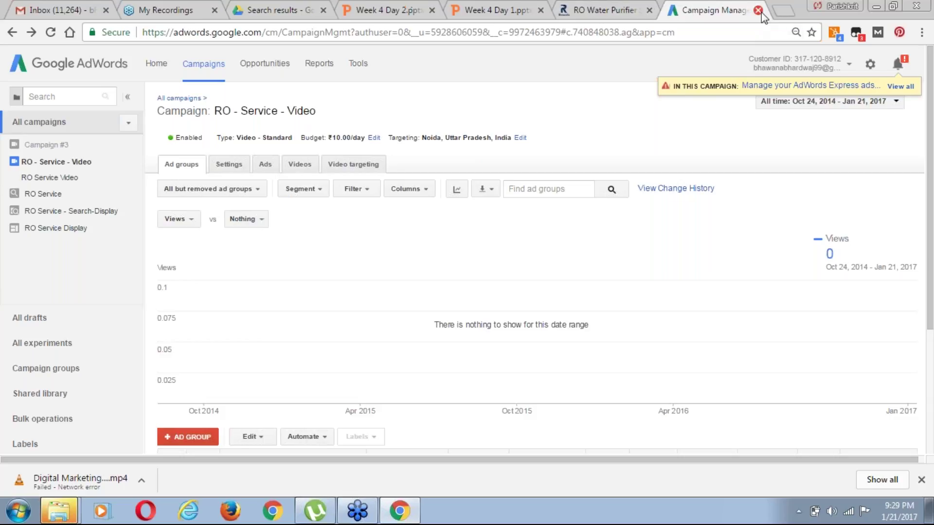
pyautogui.click(758, 11)
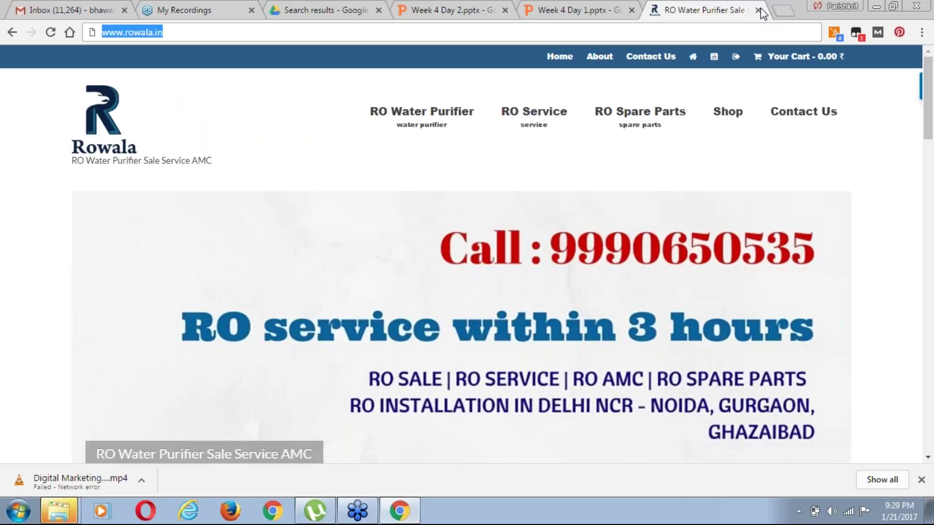
pyautogui.click(759, 11)
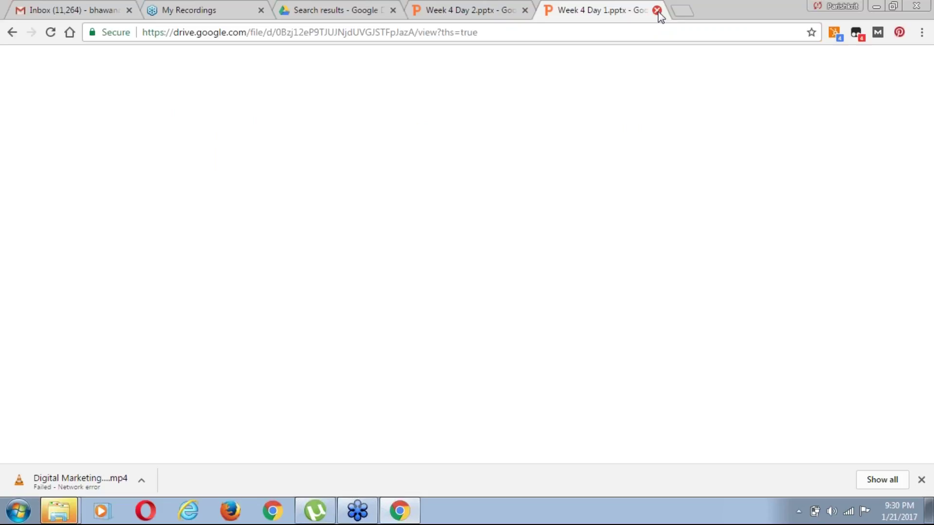
pyautogui.click(657, 10)
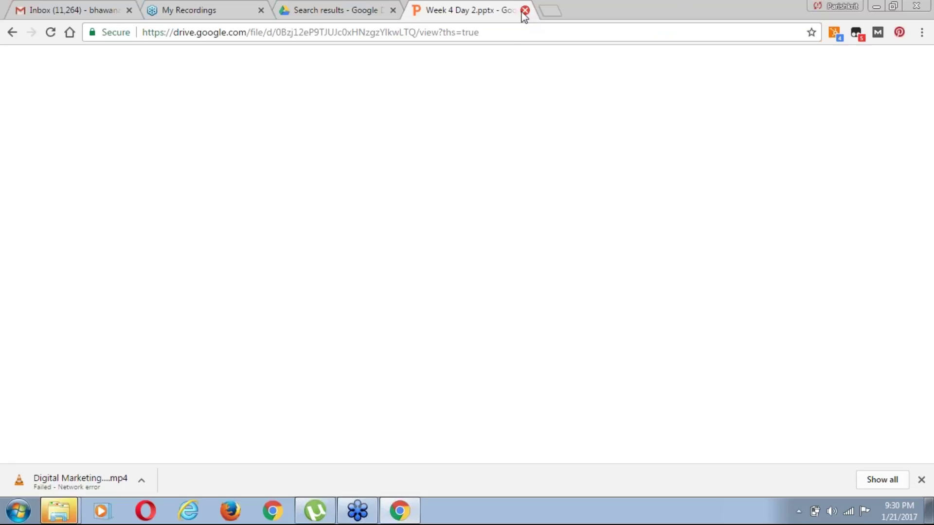
pyautogui.middleClick(491, 16)
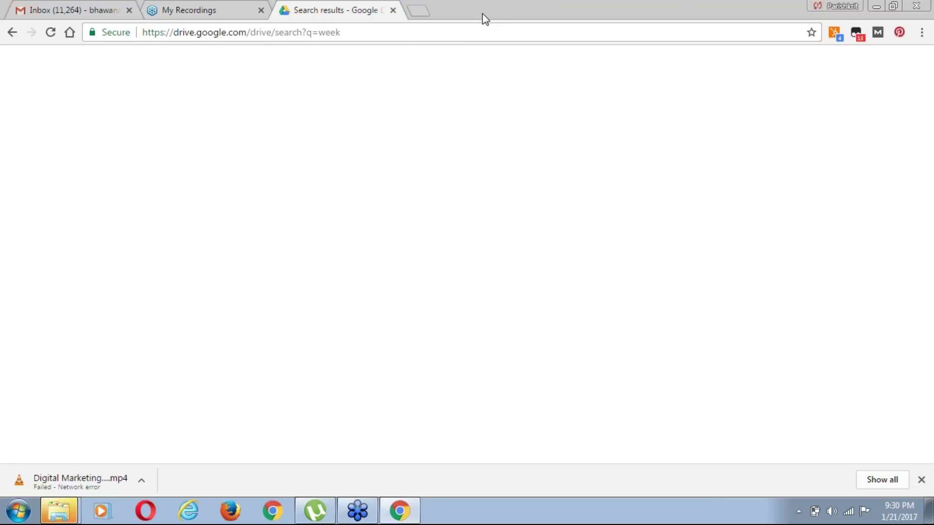
pyautogui.click(394, 11)
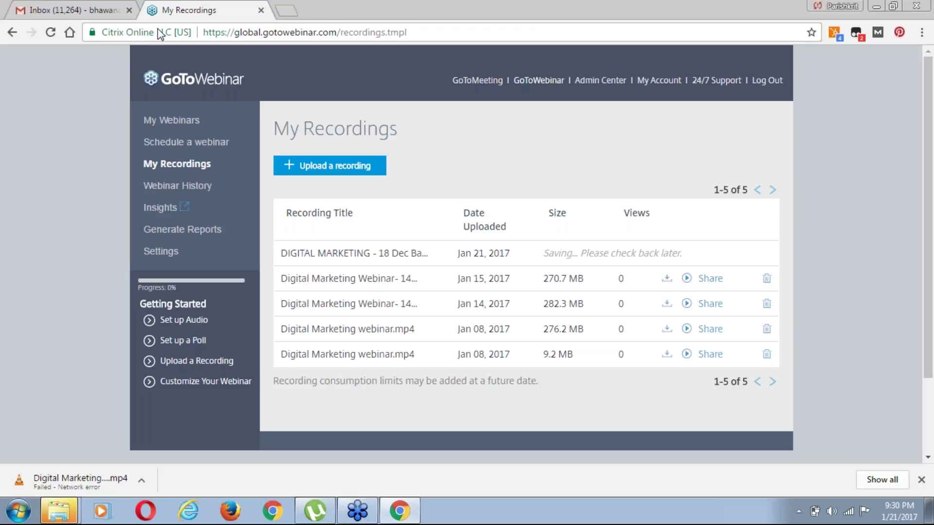
# Close the GoToWebinar recordings tab and dismiss the HTC Sync Manager and phone AutoPlay prompts
pyautogui.click(261, 10)
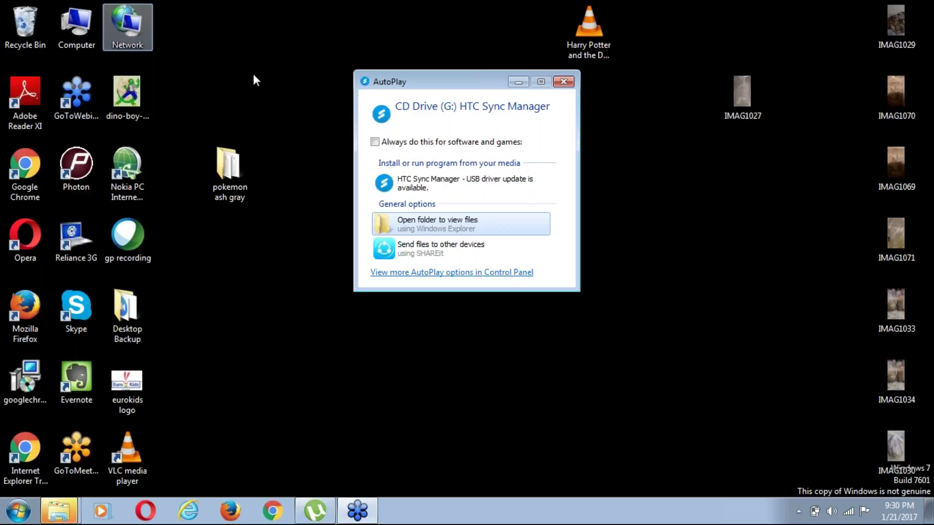
pyautogui.click(564, 82)
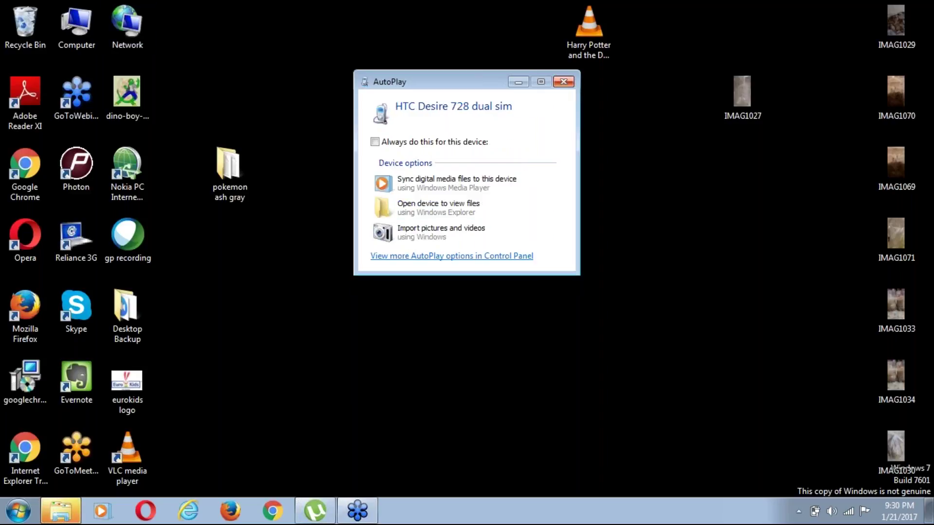
pyautogui.click(565, 83)
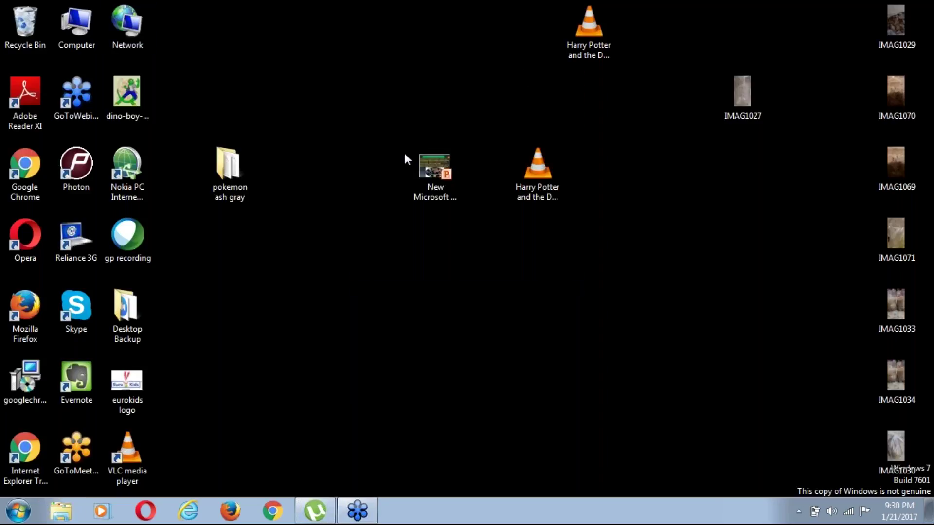